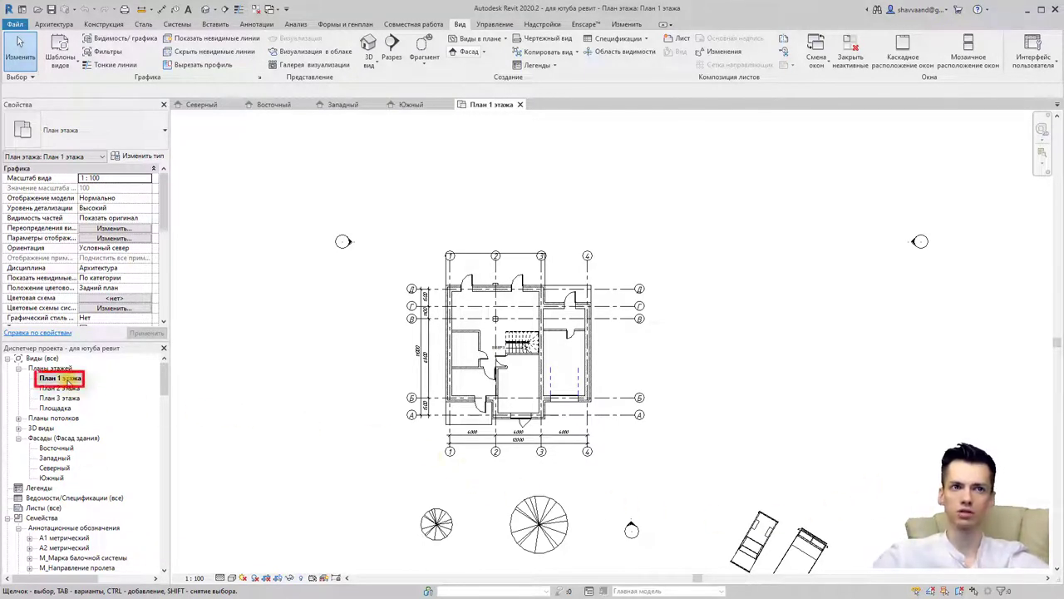
- Draw section Сечение 0 east to west across the first-floor plan through the staircase
{"action": "scroll", "coordinate": [457, 422], "scroll_direction": "up", "scroll_amount": 1}
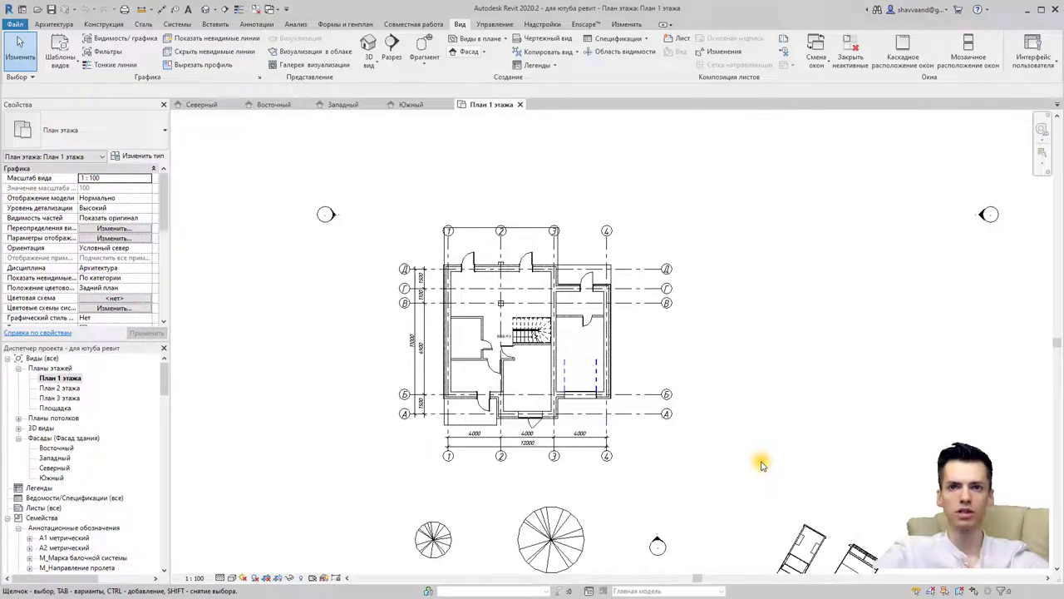
{"action": "scroll", "coordinate": [523, 344], "scroll_direction": "up", "scroll_amount": 3}
{"action": "scroll", "coordinate": [445, 301], "scroll_direction": "up", "scroll_amount": 2}
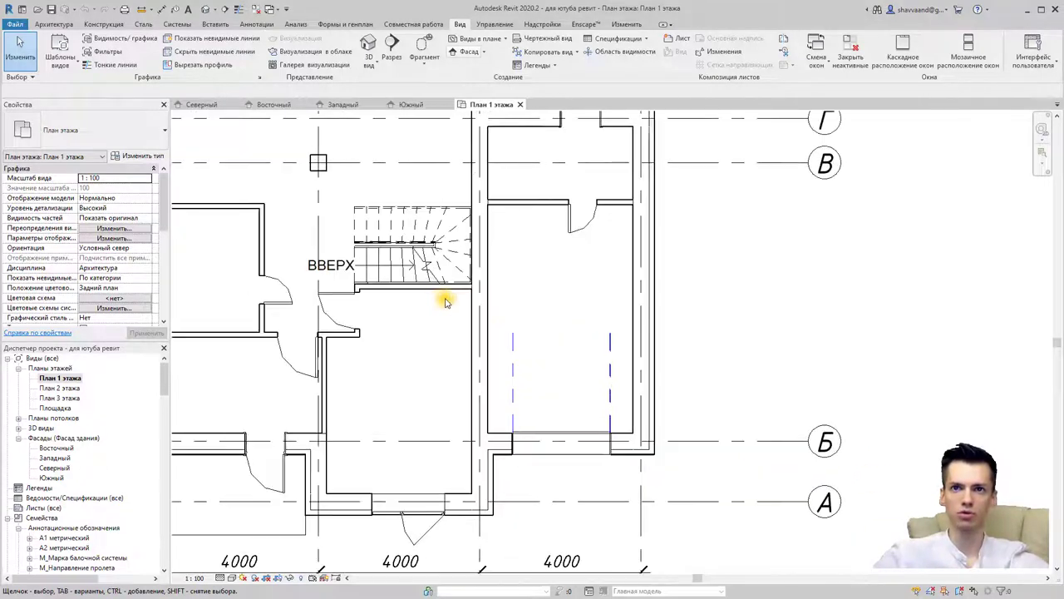
{"action": "middle_click_drag", "start_coordinate": [428, 316], "coordinate": [440, 341]}
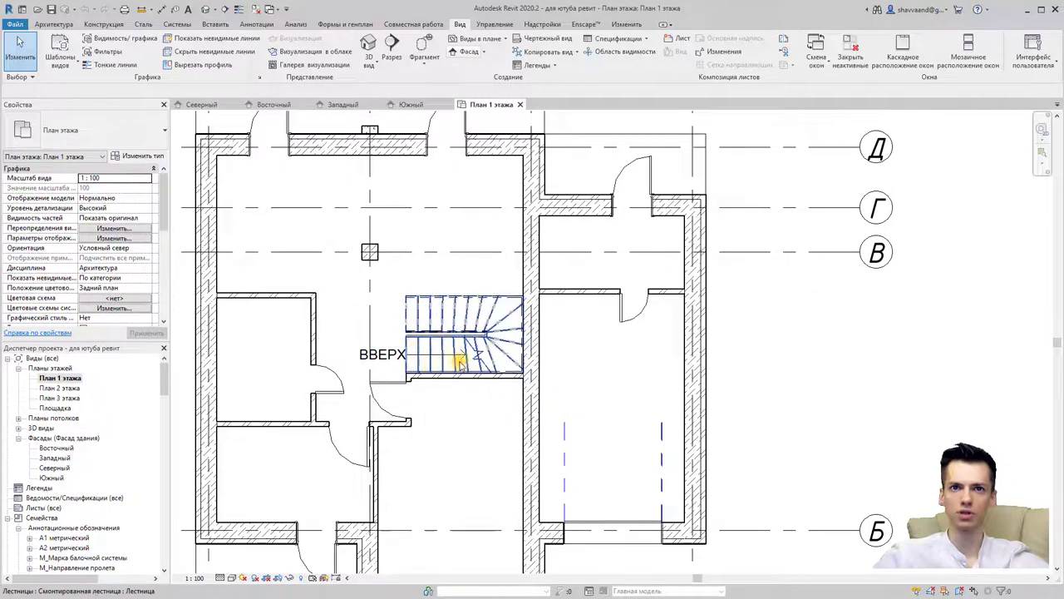
{"action": "scroll", "coordinate": [460, 361], "scroll_direction": "up", "scroll_amount": 2}
{"action": "scroll", "coordinate": [458, 288], "scroll_direction": "up", "scroll_amount": 1}
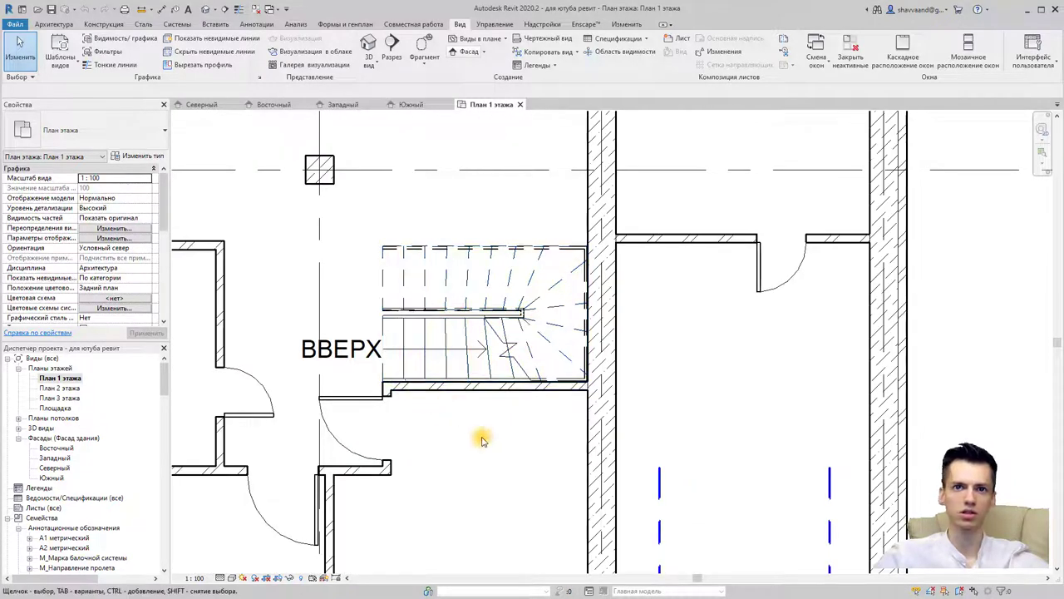
{"action": "scroll", "coordinate": [454, 358], "scroll_direction": "up", "scroll_amount": 1}
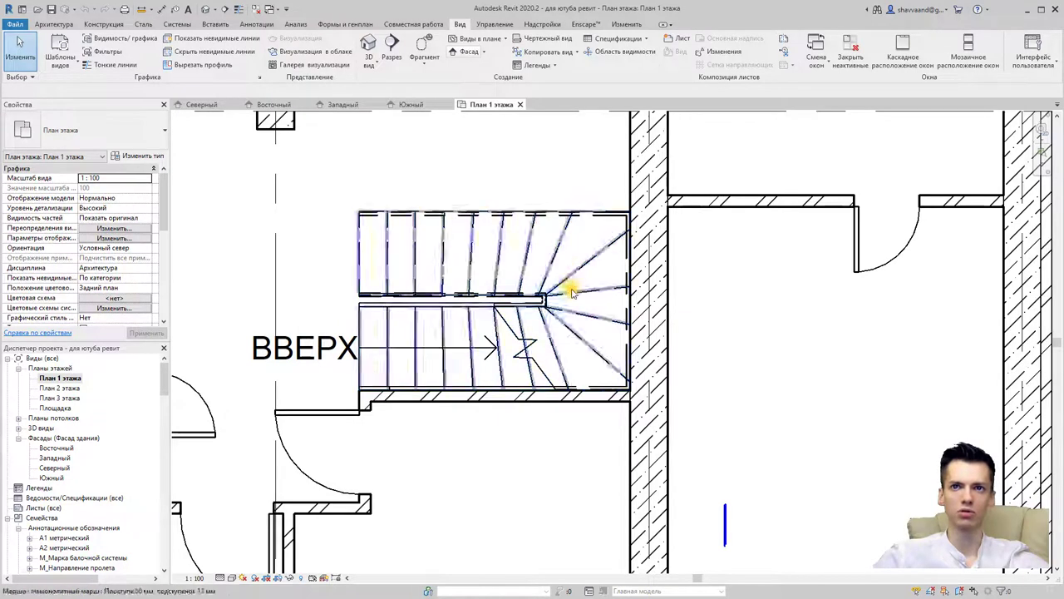
{"action": "scroll", "coordinate": [572, 290], "scroll_direction": "down", "scroll_amount": 1}
{"action": "scroll", "coordinate": [605, 316], "scroll_direction": "down", "scroll_amount": 1}
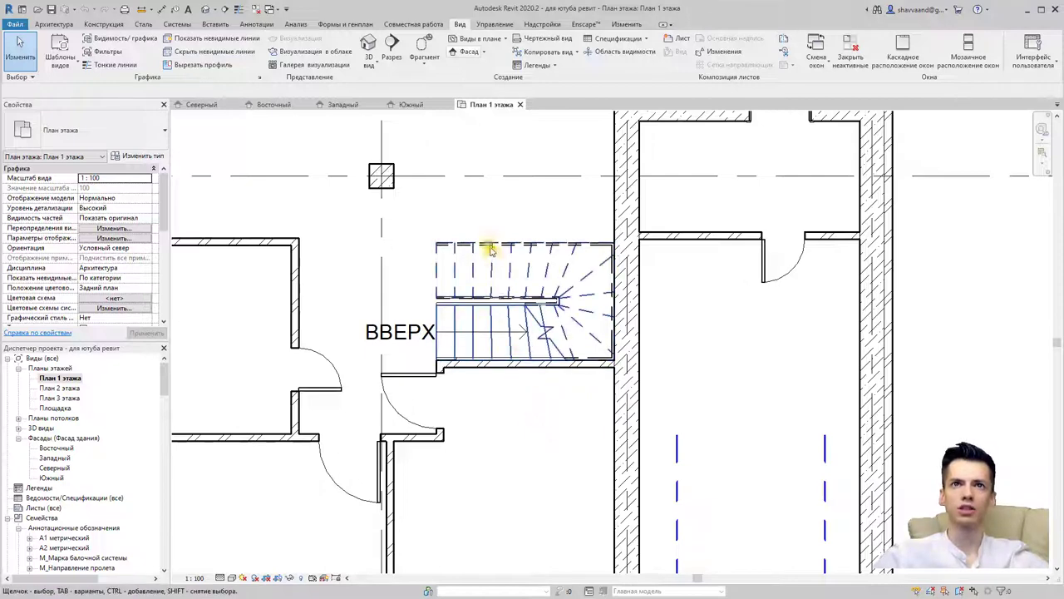
{"action": "left_click", "coordinate": [396, 66]}
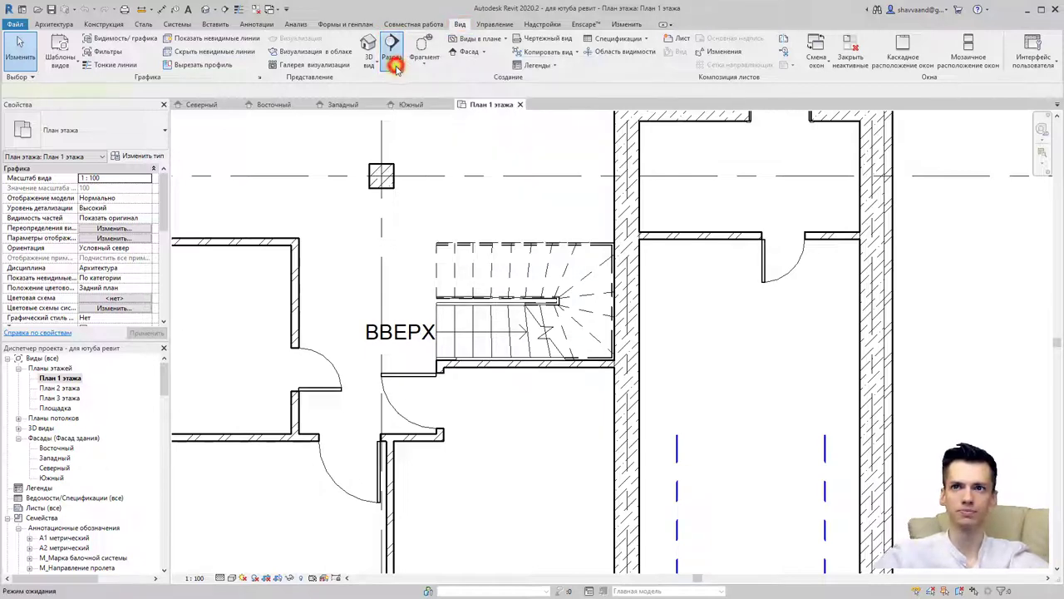
{"action": "scroll", "coordinate": [453, 306], "scroll_direction": "down", "scroll_amount": 1}
{"action": "scroll", "coordinate": [453, 306], "scroll_direction": "down", "scroll_amount": 4}
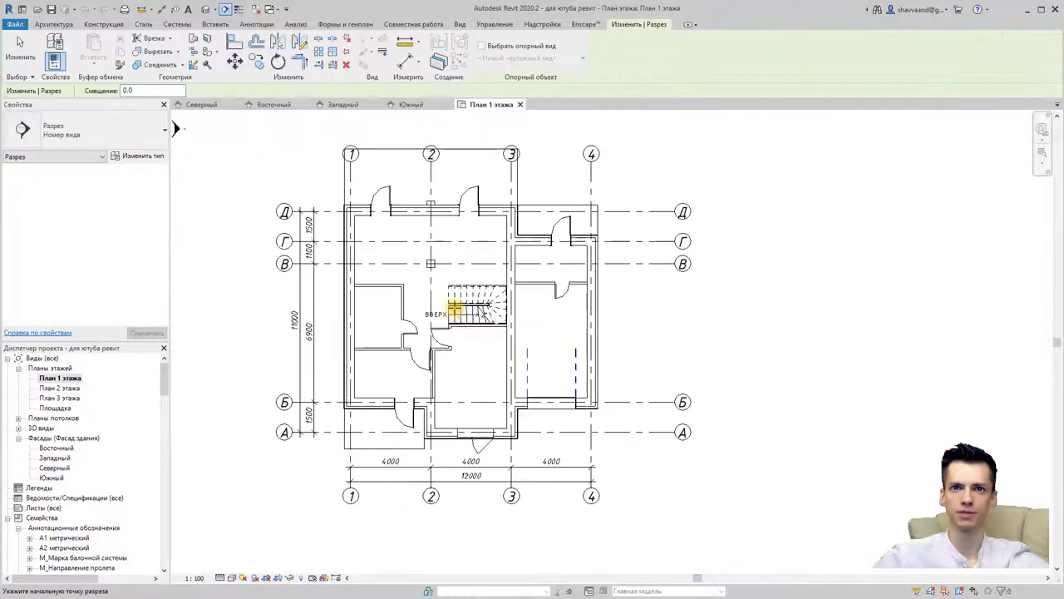
{"action": "left_click", "coordinate": [694, 315]}
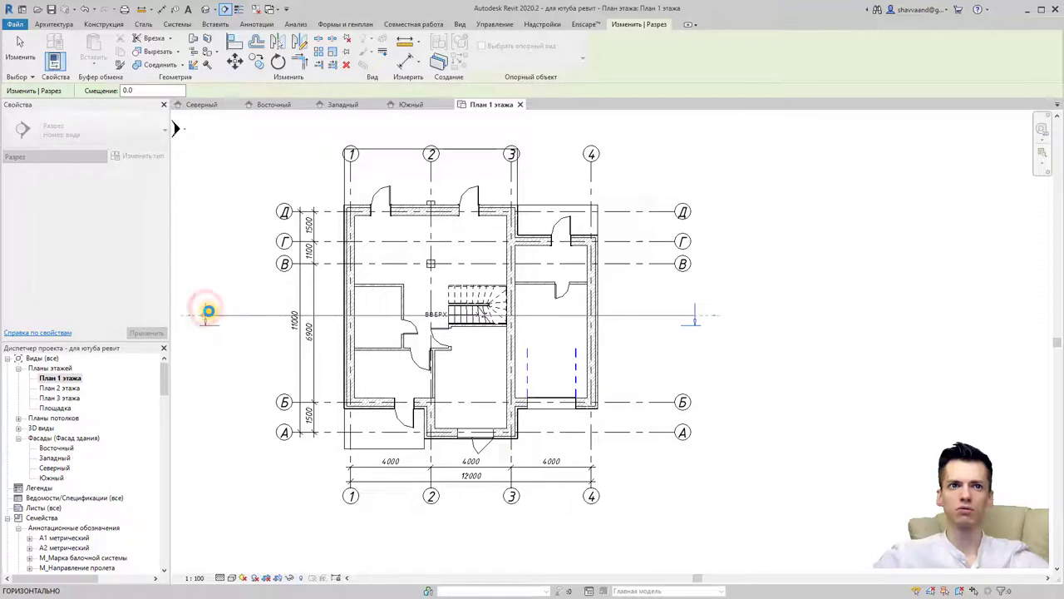
{"action": "left_click", "coordinate": [205, 309]}
{"action": "key", "text": "Escape"}
{"action": "key", "text": "Escape"}
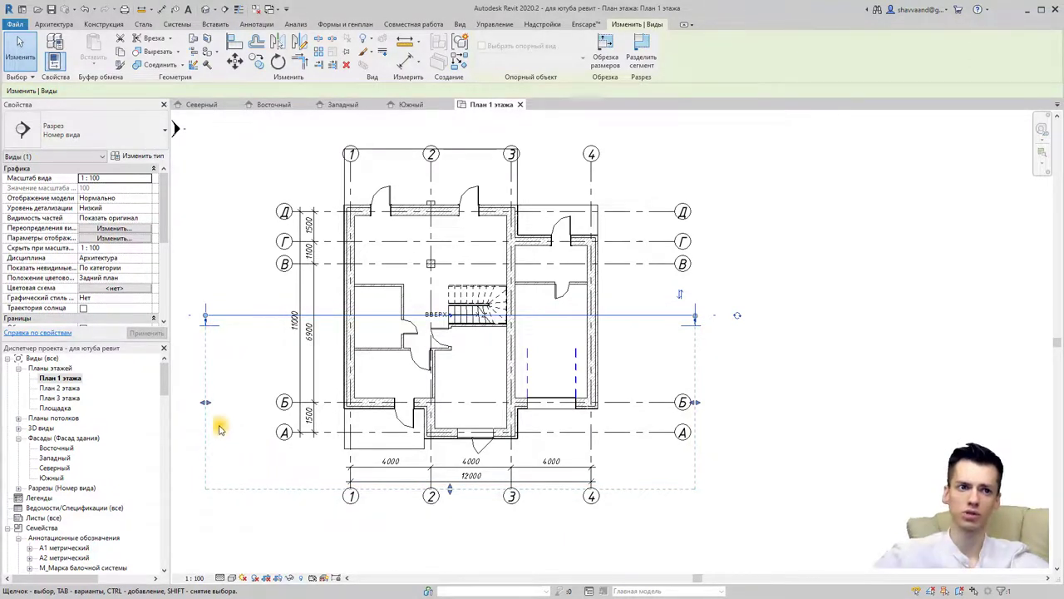
{"action": "left_click", "coordinate": [19, 489]}
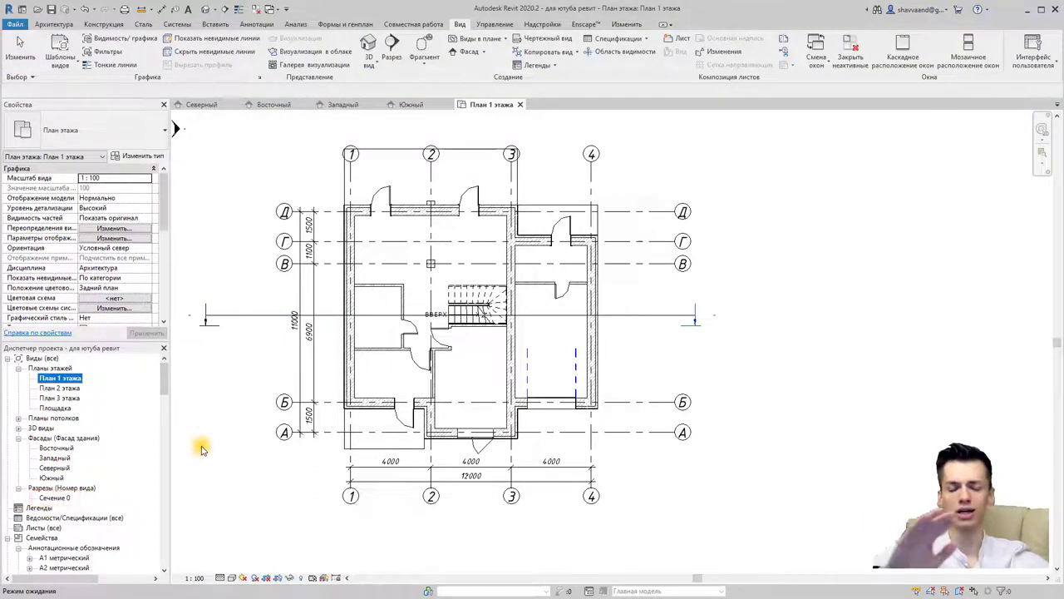
- Select section Сечение 0 and flip its viewing direction
{"action": "left_click", "coordinate": [227, 314]}
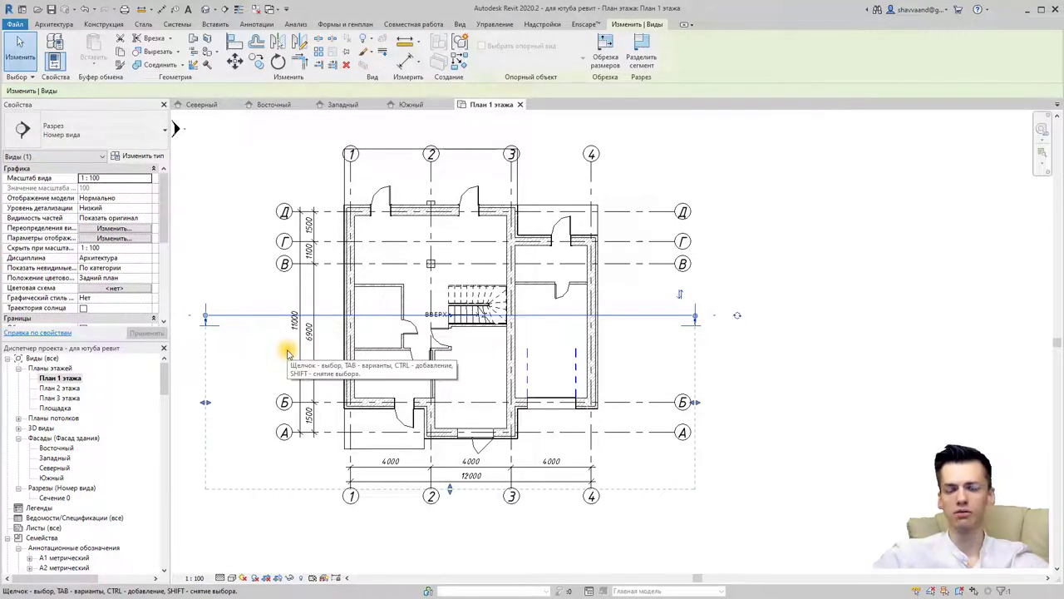
{"action": "scroll", "coordinate": [702, 311], "scroll_direction": "up", "scroll_amount": 3}
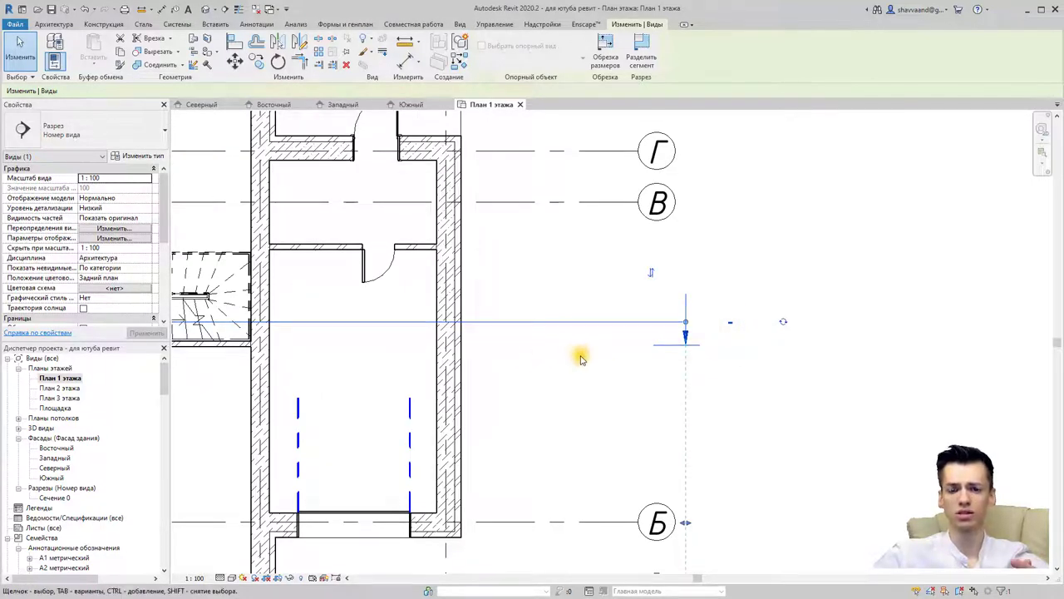
{"action": "scroll", "coordinate": [576, 356], "scroll_direction": "down", "scroll_amount": 1}
{"action": "scroll", "coordinate": [508, 360], "scroll_direction": "down", "scroll_amount": 1}
{"action": "scroll", "coordinate": [630, 408], "scroll_direction": "down", "scroll_amount": 1}
{"action": "scroll", "coordinate": [419, 395], "scroll_direction": "up", "scroll_amount": 1}
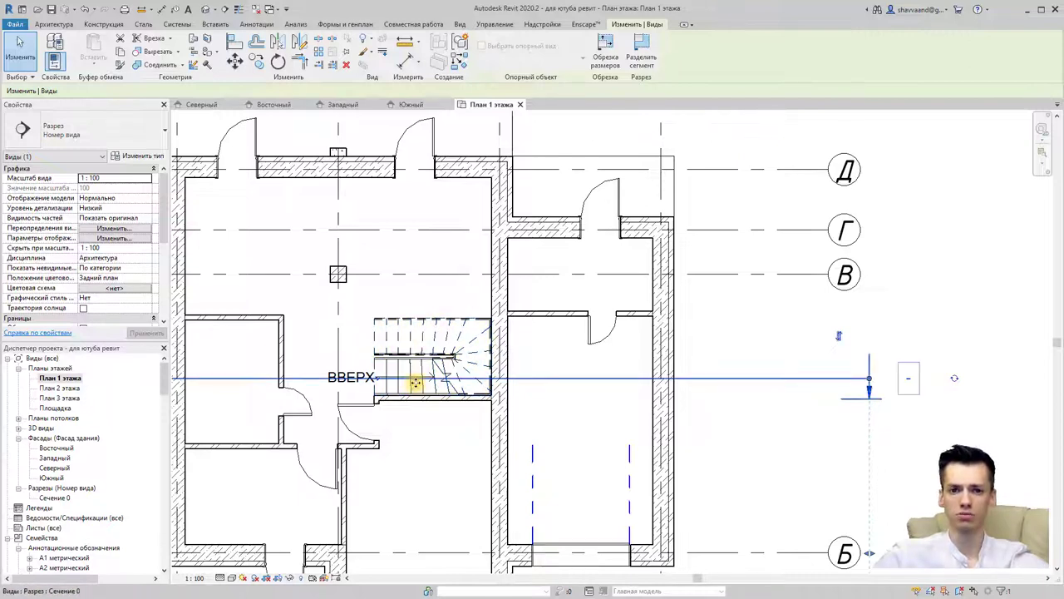
{"action": "scroll", "coordinate": [520, 381], "scroll_direction": "down", "scroll_amount": 3}
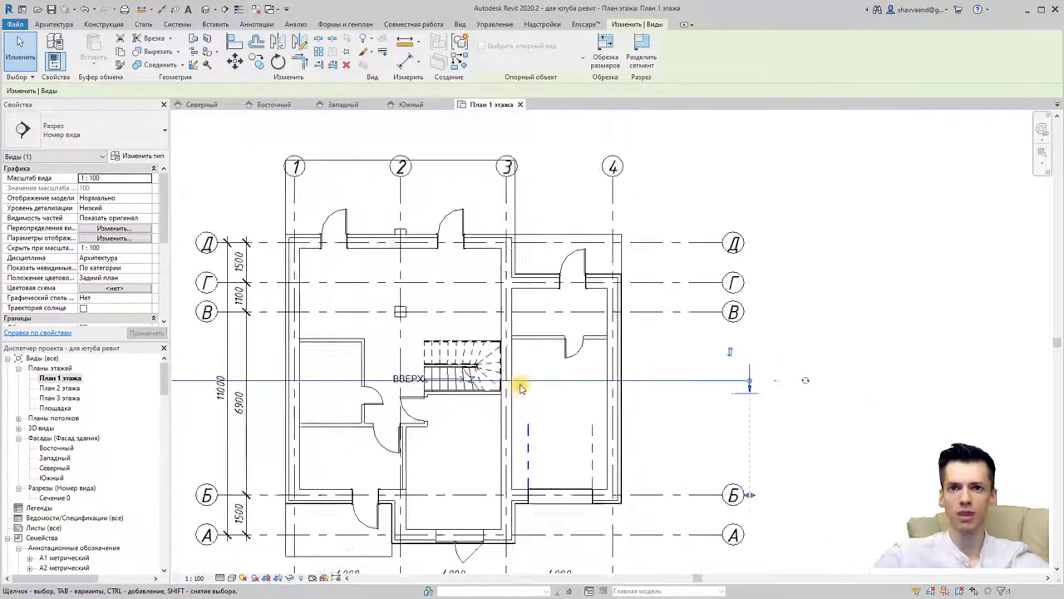
{"action": "scroll", "coordinate": [520, 364], "scroll_direction": "down", "scroll_amount": 1}
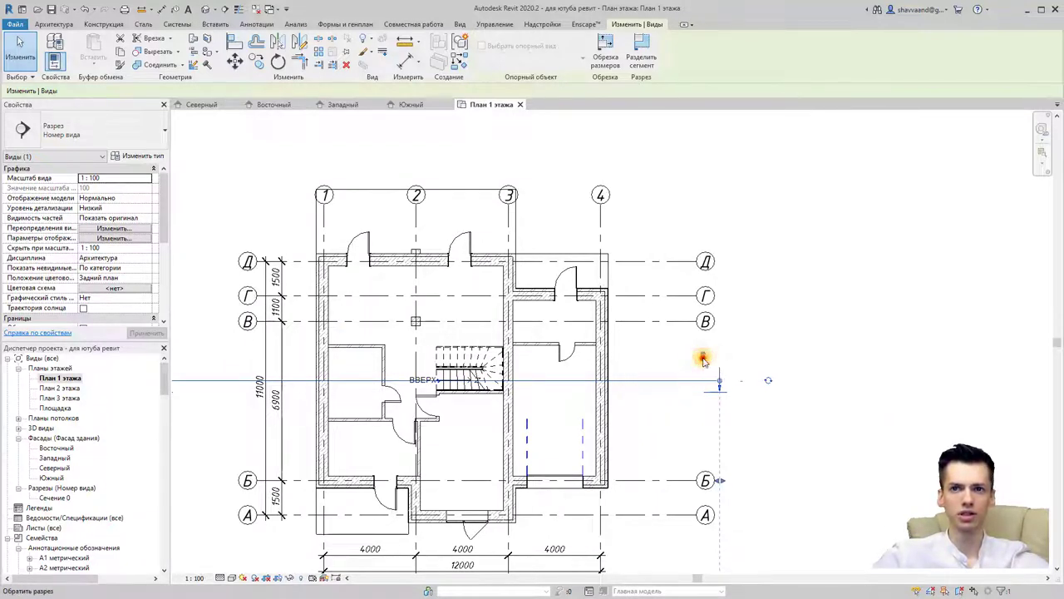
{"action": "left_click_drag", "start_coordinate": [703, 358], "coordinate": [704, 407]}
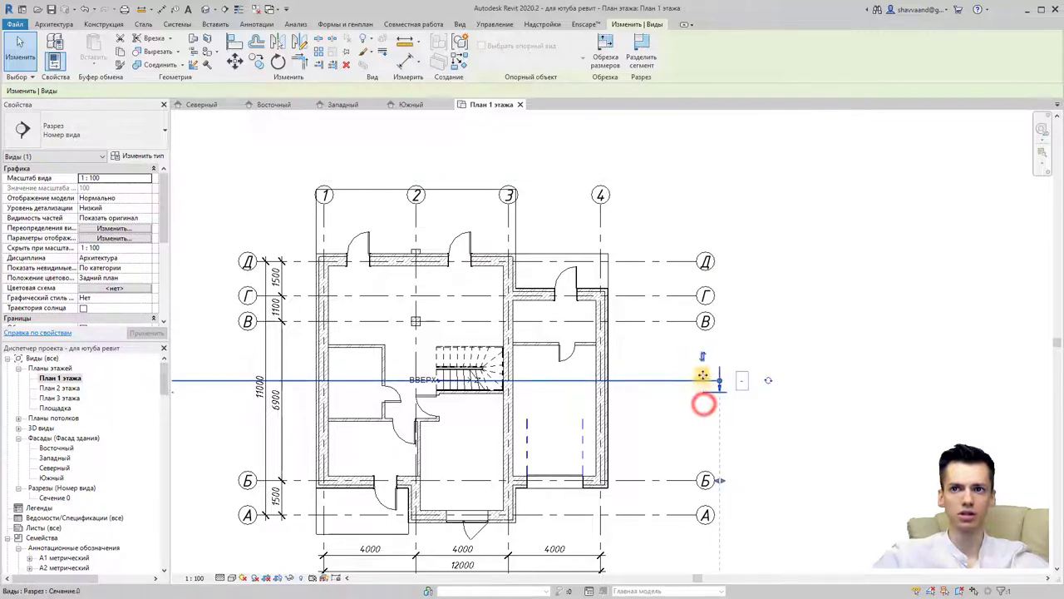
{"action": "left_click", "coordinate": [703, 360]}
- Split the section line into a jogged segment near its left end
{"action": "middle_click_drag", "start_coordinate": [689, 454], "coordinate": [711, 453]}
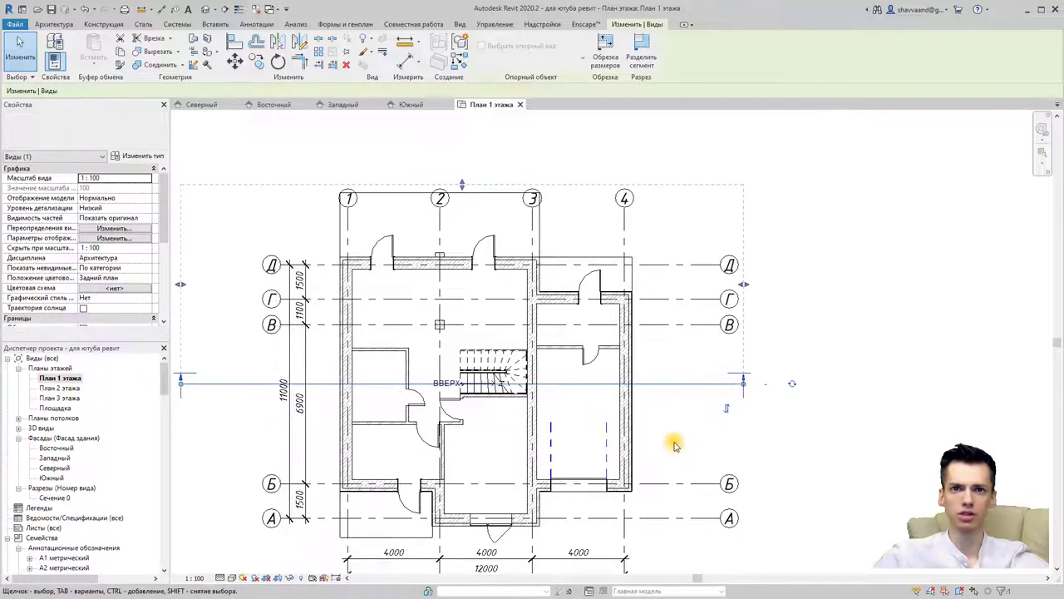
{"action": "scroll", "coordinate": [710, 432], "scroll_direction": "down", "scroll_amount": 2}
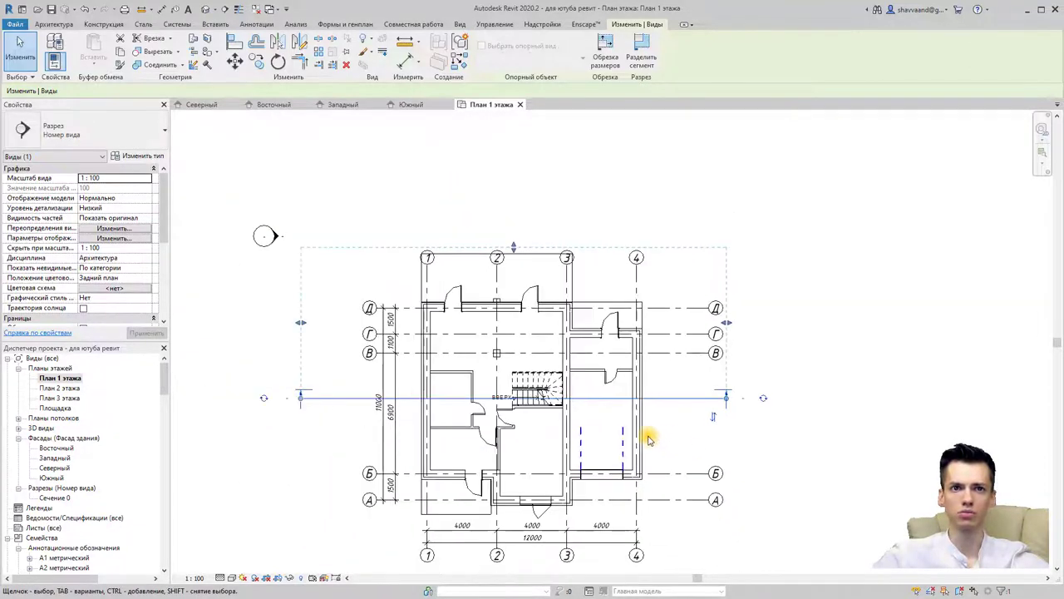
{"action": "left_click", "coordinate": [303, 398]}
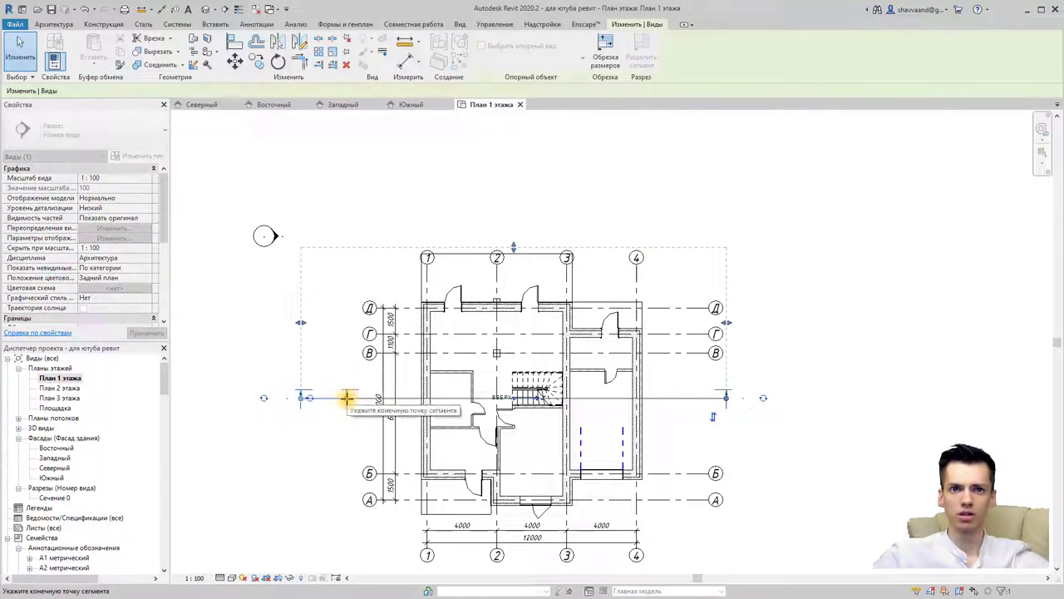
{"action": "left_click", "coordinate": [346, 398]}
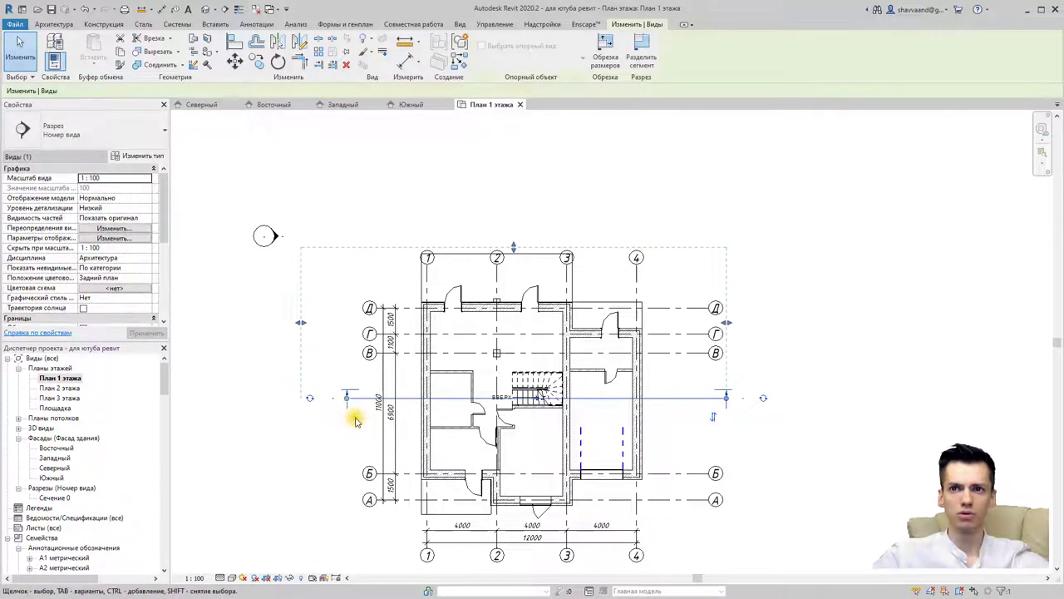
{"action": "left_click", "coordinate": [304, 442]}
{"action": "scroll", "coordinate": [346, 429], "scroll_direction": "up", "scroll_amount": 2}
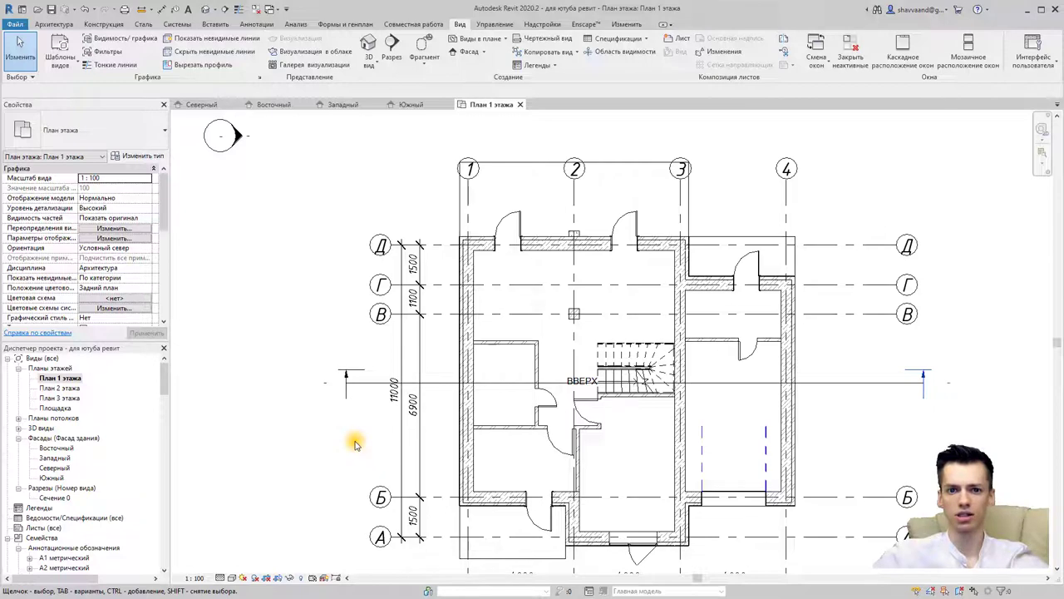
- Open the Южный, Северный and Западный facades in turn, ending on Восточный zoomed in
{"action": "scroll", "coordinate": [360, 450], "scroll_direction": "down", "scroll_amount": 1}
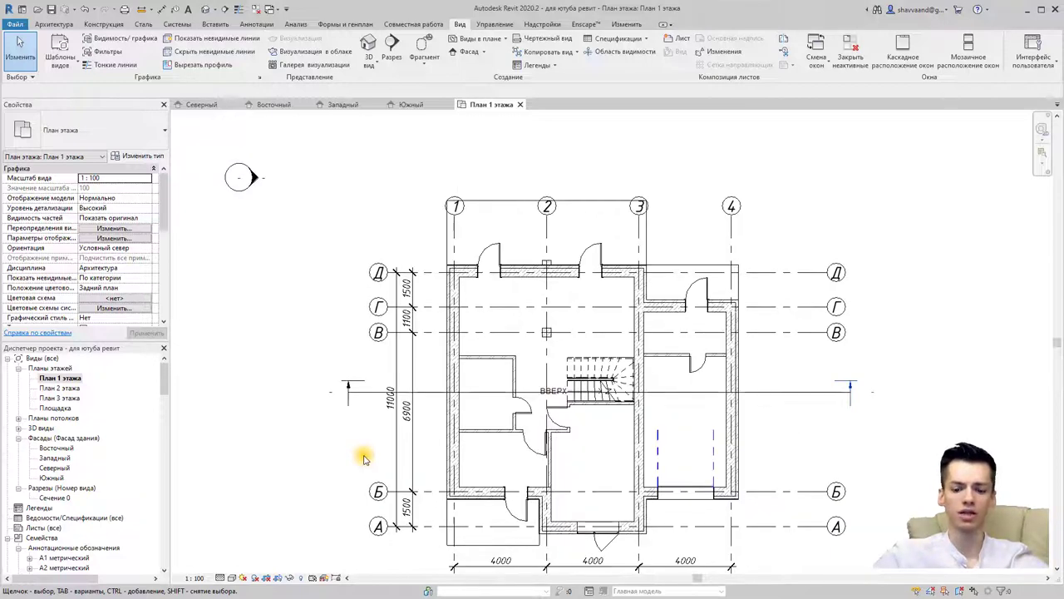
{"action": "scroll", "coordinate": [363, 457], "scroll_direction": "down", "scroll_amount": 1}
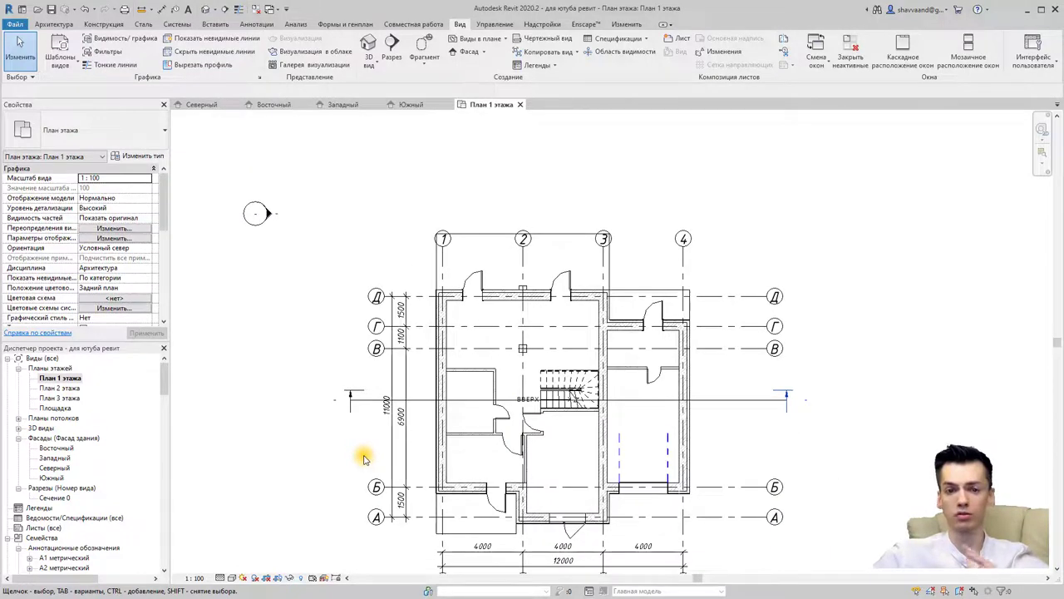
{"action": "scroll", "coordinate": [363, 458], "scroll_direction": "down", "scroll_amount": 1}
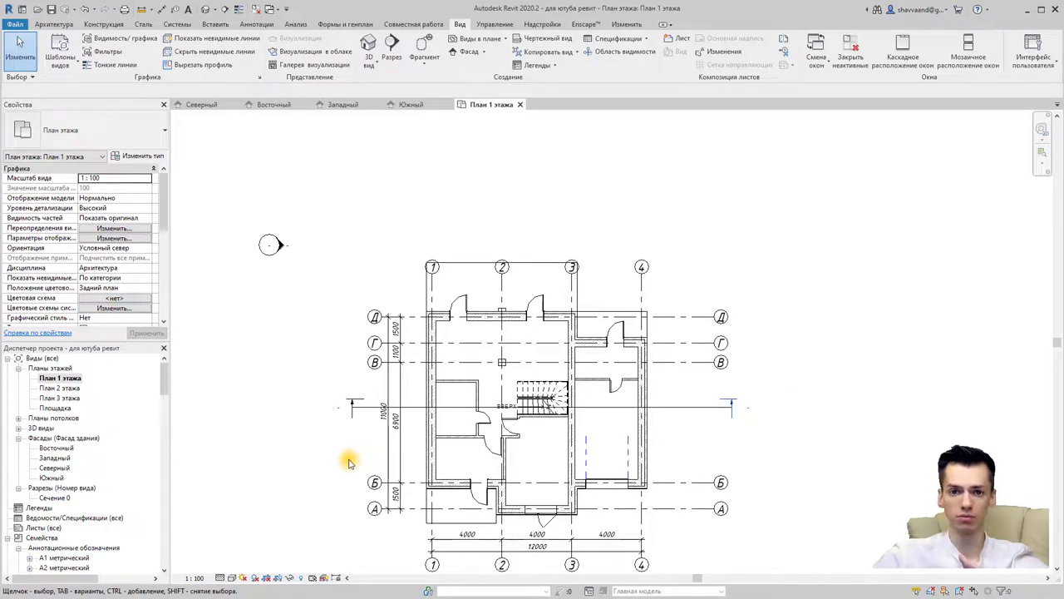
{"action": "left_click", "coordinate": [58, 449]}
{"action": "double_click", "coordinate": [52, 478]}
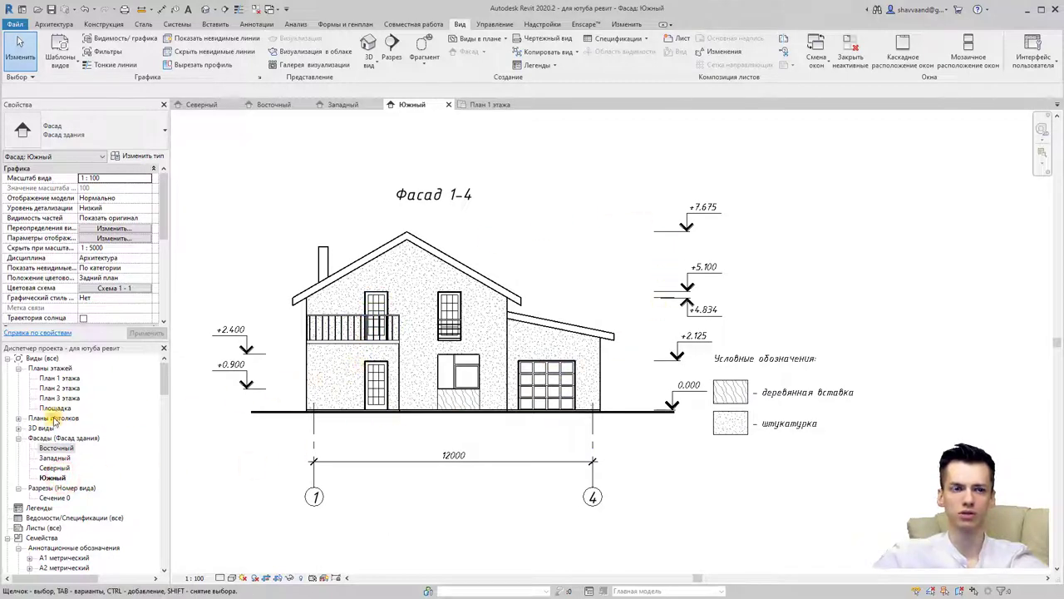
{"action": "double_click", "coordinate": [54, 468]}
{"action": "double_click", "coordinate": [55, 458]}
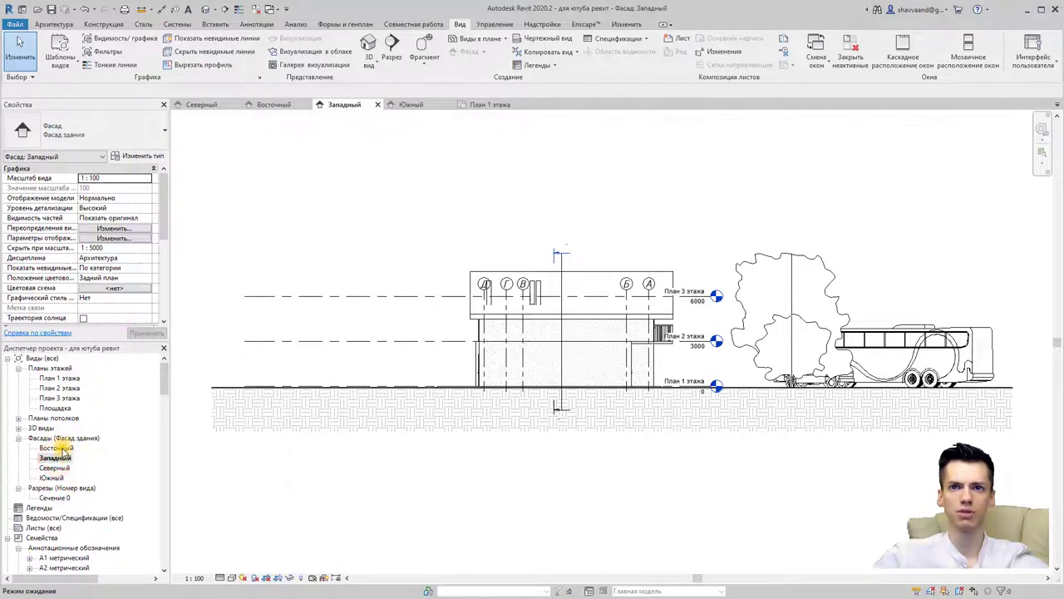
{"action": "double_click", "coordinate": [55, 448]}
{"action": "scroll", "coordinate": [682, 282], "scroll_direction": "up", "scroll_amount": 3}
{"action": "scroll", "coordinate": [656, 285], "scroll_direction": "up", "scroll_amount": 2}
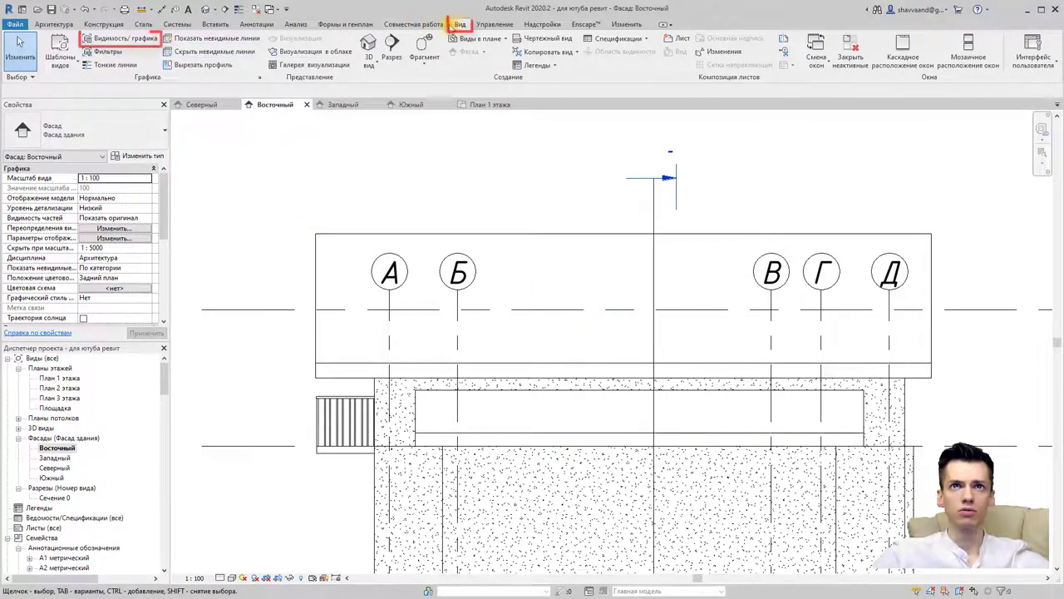
- Uncheck the Разрезы annotation category in the Восточный elevation's Visibility/Graphics
{"action": "left_click", "coordinate": [143, 46]}
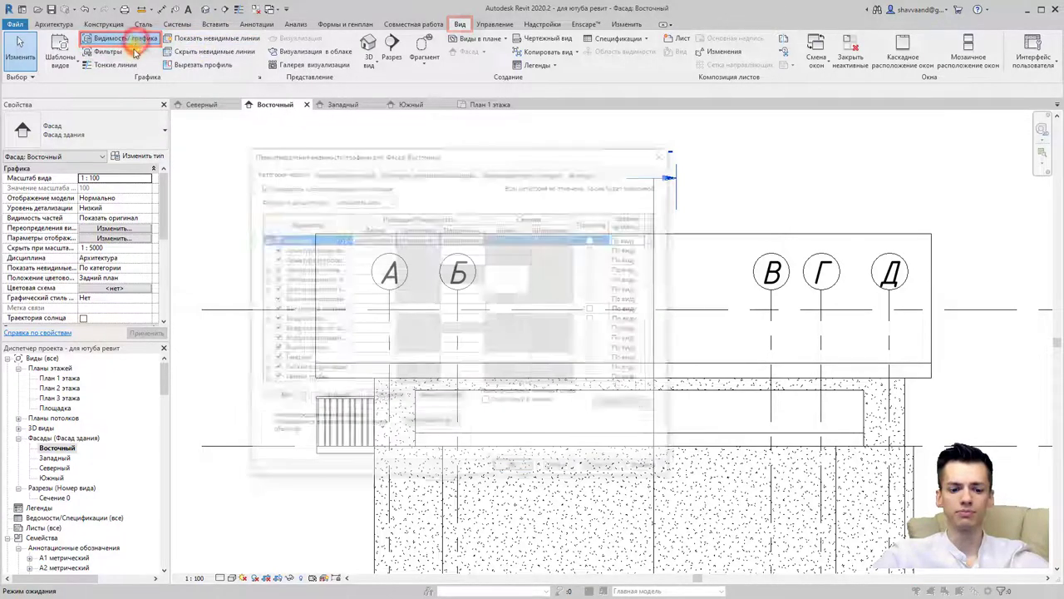
{"action": "left_click", "coordinate": [337, 173]}
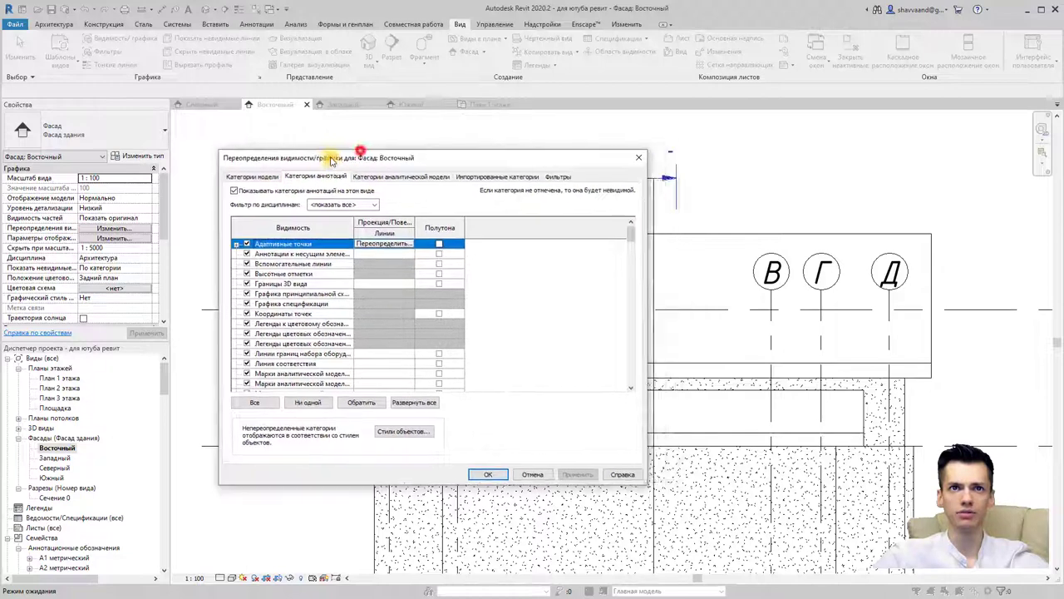
{"action": "left_click_drag", "start_coordinate": [355, 154], "coordinate": [350, 154]}
{"action": "scroll", "coordinate": [309, 299], "scroll_direction": "down", "scroll_amount": 2}
{"action": "scroll", "coordinate": [309, 299], "scroll_direction": "down", "scroll_amount": 1}
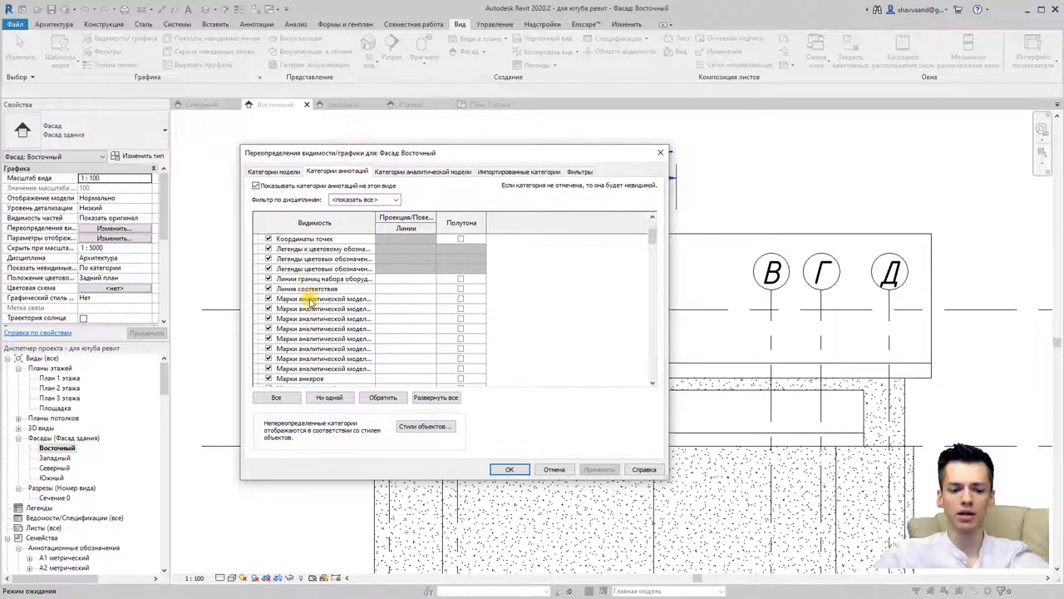
{"action": "scroll", "coordinate": [309, 301], "scroll_direction": "down", "scroll_amount": 2}
{"action": "scroll", "coordinate": [311, 303], "scroll_direction": "down", "scroll_amount": 1}
{"action": "scroll", "coordinate": [314, 306], "scroll_direction": "down", "scroll_amount": 2}
{"action": "scroll", "coordinate": [313, 306], "scroll_direction": "down", "scroll_amount": 3}
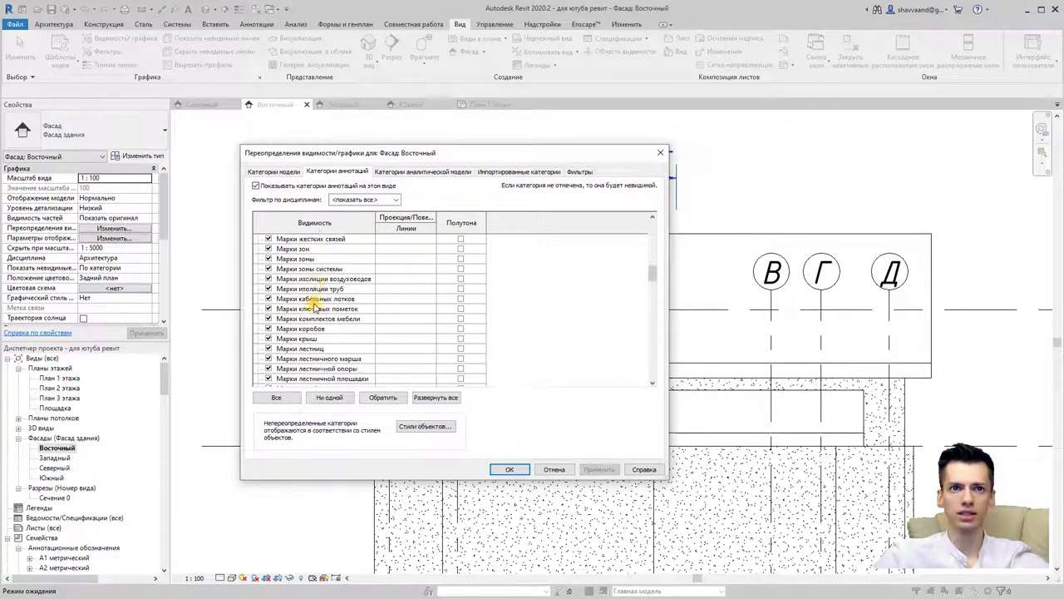
{"action": "scroll", "coordinate": [316, 307], "scroll_direction": "down", "scroll_amount": 3}
{"action": "left_click_drag", "start_coordinate": [650, 295], "coordinate": [647, 369]}
{"action": "left_click", "coordinate": [267, 320]}
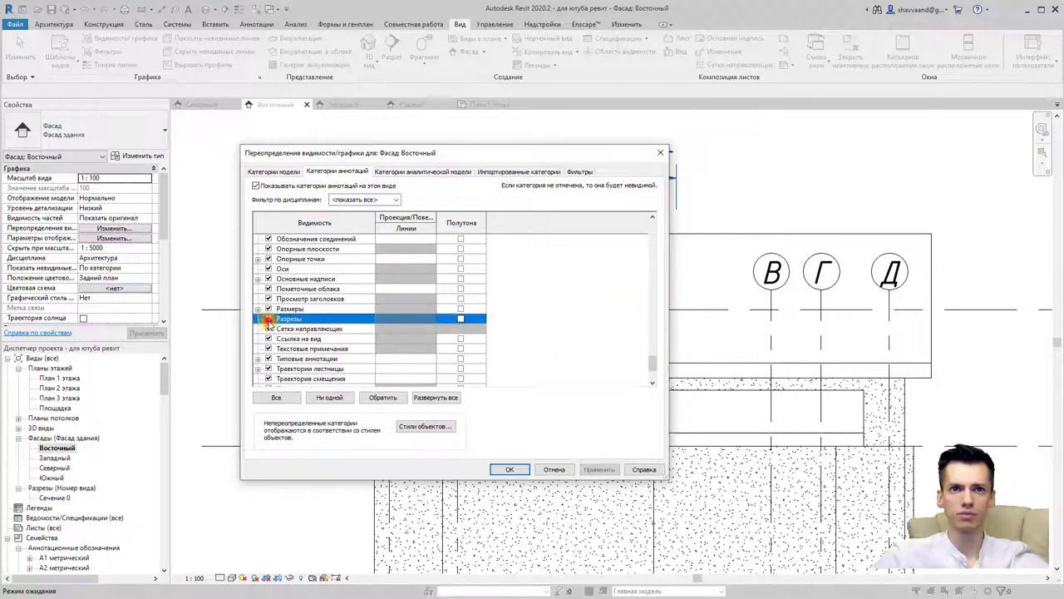
{"action": "left_click", "coordinate": [513, 470]}
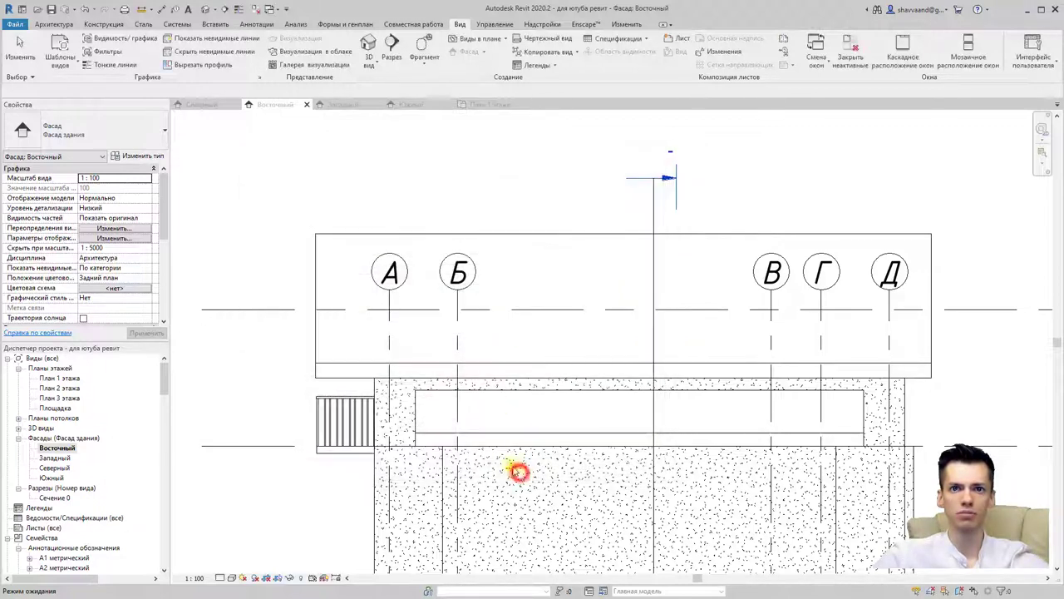
{"action": "scroll", "coordinate": [475, 353], "scroll_direction": "down", "scroll_amount": 3}
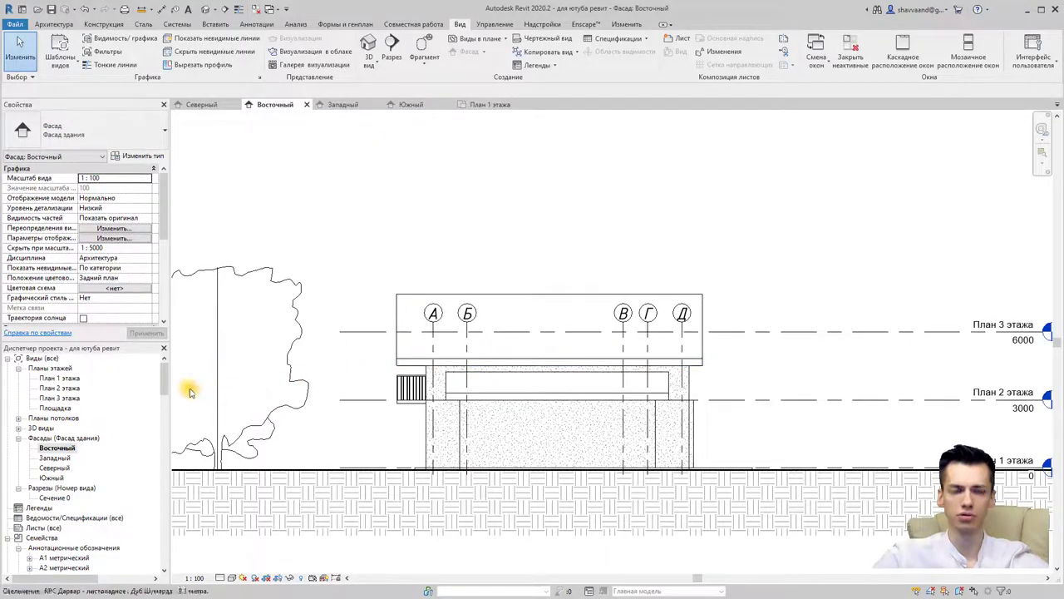
- Open the Западный elevation and uncheck its Разрезы annotation category too
{"action": "double_click", "coordinate": [60, 458]}
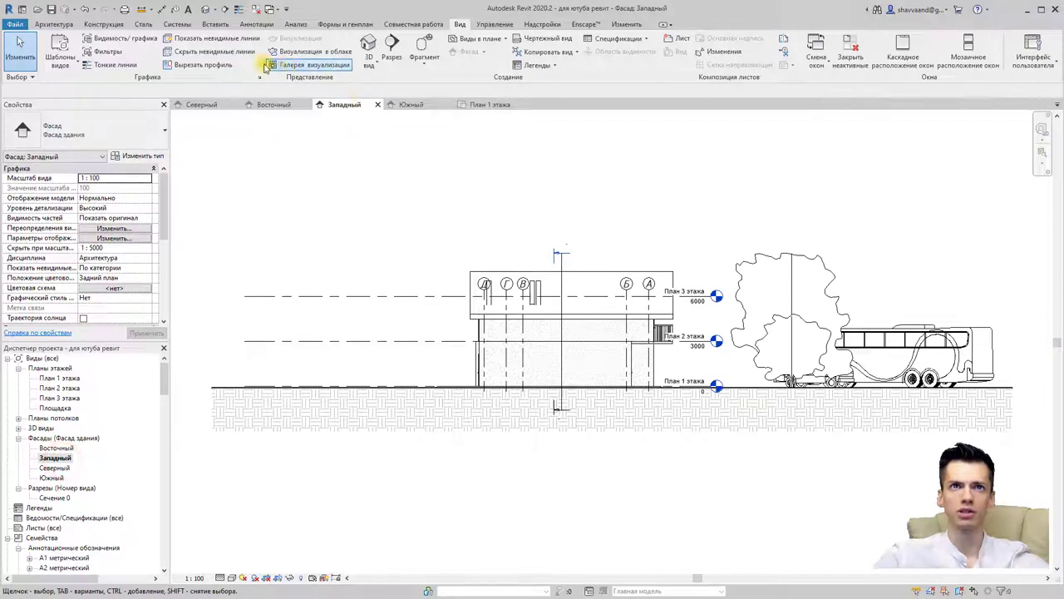
{"action": "left_click", "coordinate": [125, 38]}
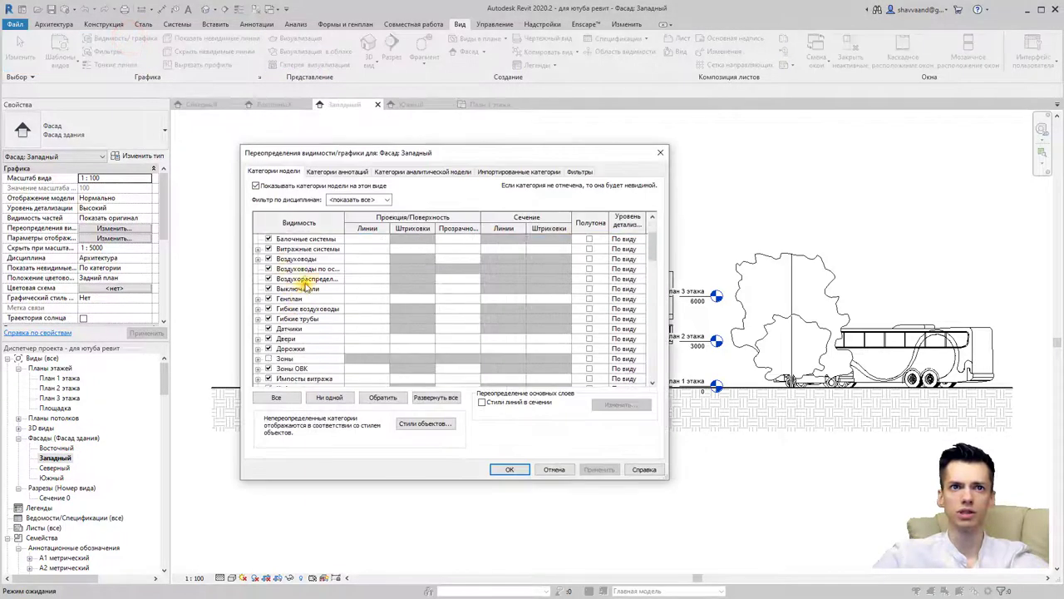
{"action": "left_click", "coordinate": [328, 171]}
{"action": "left_click_drag", "start_coordinate": [653, 226], "coordinate": [644, 391]}
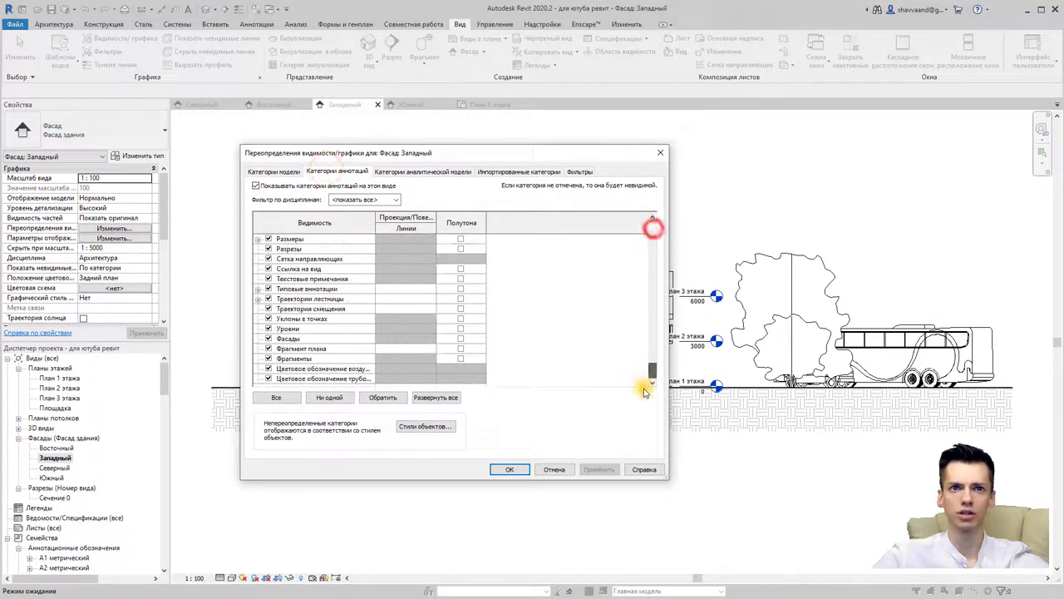
{"action": "scroll", "coordinate": [332, 345], "scroll_direction": "up", "scroll_amount": 3}
{"action": "scroll", "coordinate": [321, 326], "scroll_direction": "up", "scroll_amount": 3}
{"action": "scroll", "coordinate": [287, 330], "scroll_direction": "up", "scroll_amount": 3}
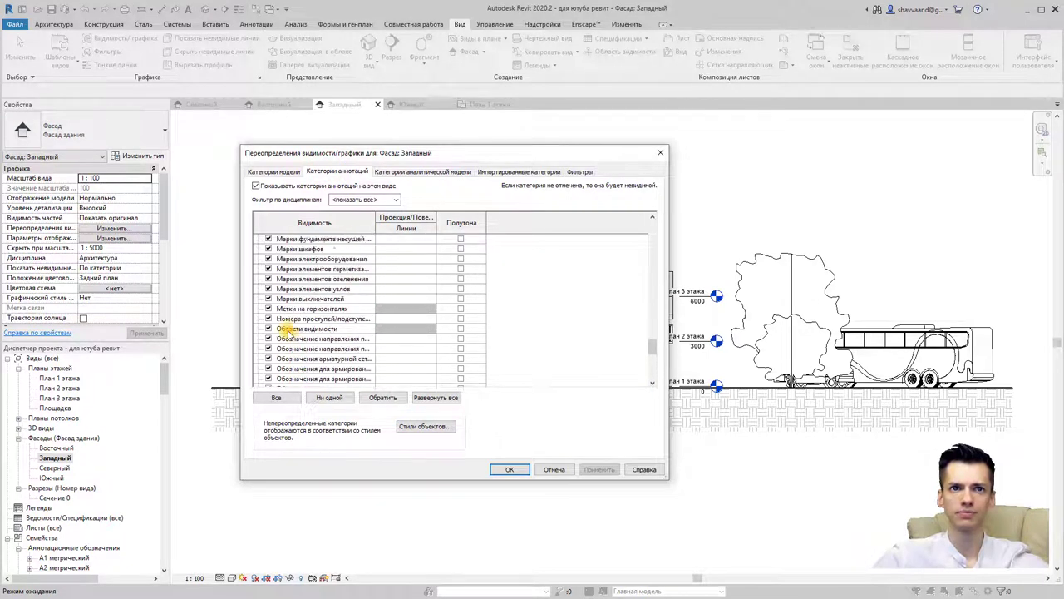
{"action": "scroll", "coordinate": [287, 330], "scroll_direction": "down", "scroll_amount": 1}
{"action": "scroll", "coordinate": [287, 331], "scroll_direction": "down", "scroll_amount": 1}
{"action": "scroll", "coordinate": [287, 330], "scroll_direction": "down", "scroll_amount": 1}
{"action": "scroll", "coordinate": [287, 330], "scroll_direction": "down", "scroll_amount": 1}
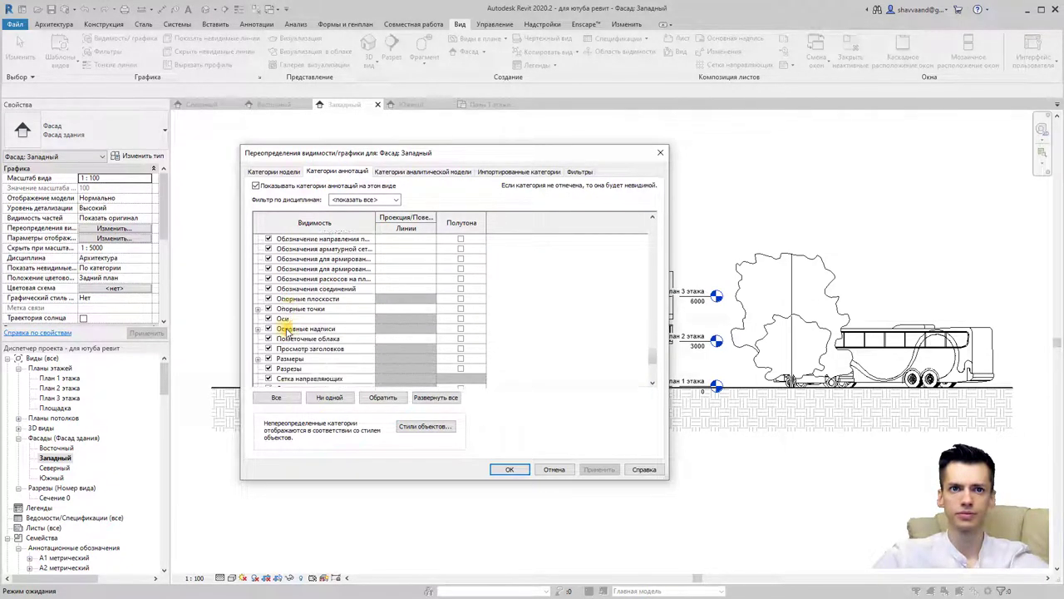
{"action": "scroll", "coordinate": [286, 330], "scroll_direction": "down", "scroll_amount": 2}
{"action": "left_click", "coordinate": [267, 309]}
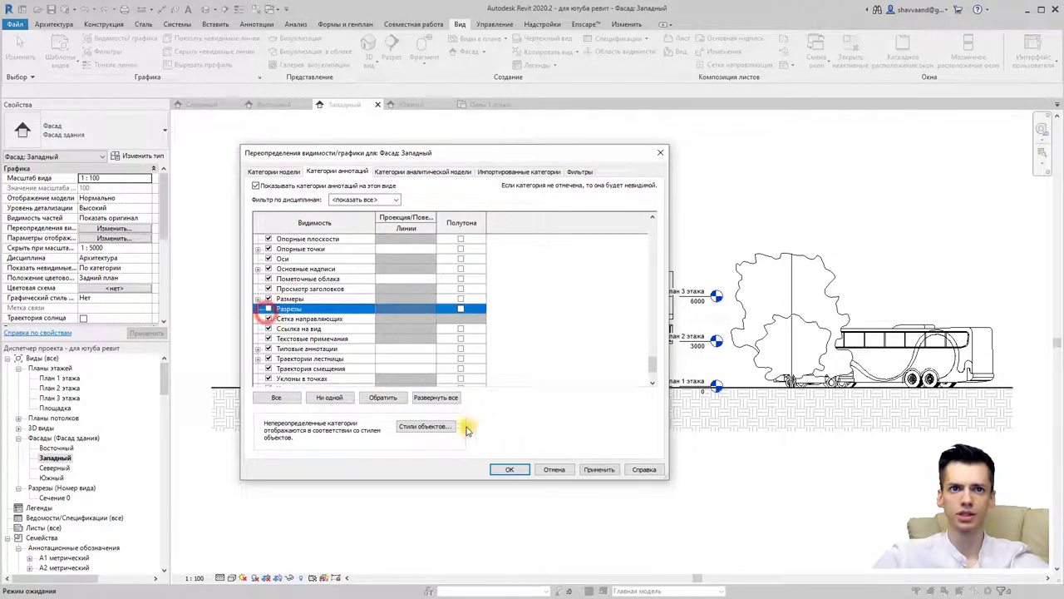
{"action": "left_click", "coordinate": [501, 469]}
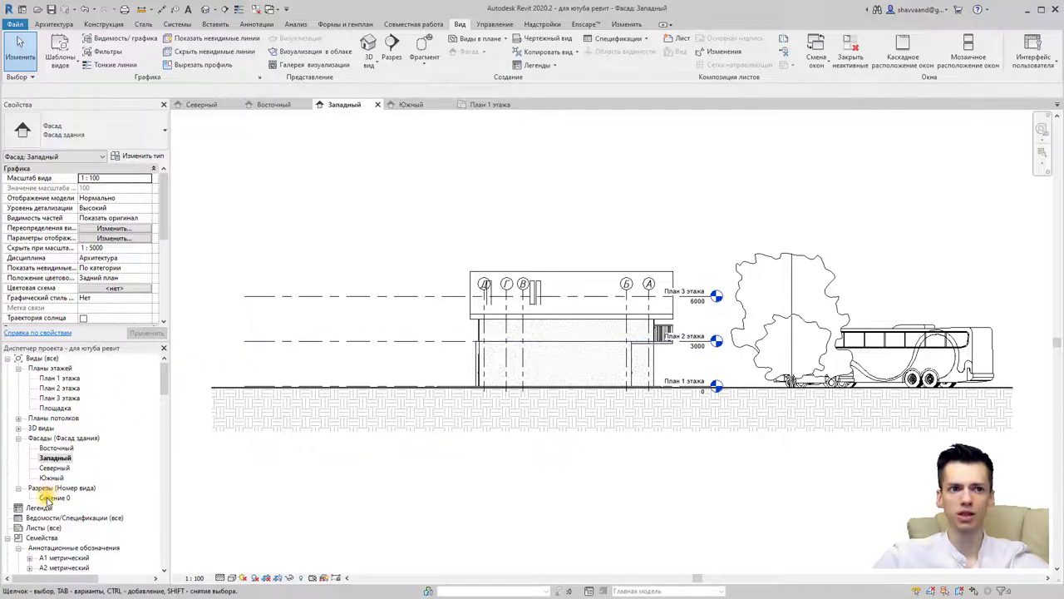
- Open section Сечение 0 and hide the foundation slab under the house in that view
{"action": "double_click", "coordinate": [47, 497]}
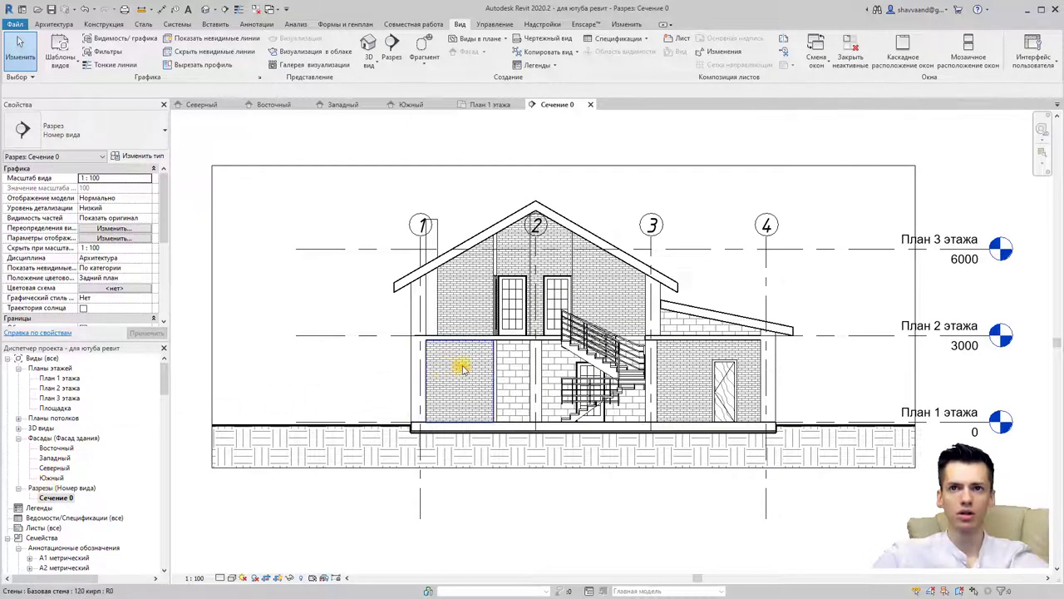
{"action": "scroll", "coordinate": [310, 366], "scroll_direction": "down", "scroll_amount": 2}
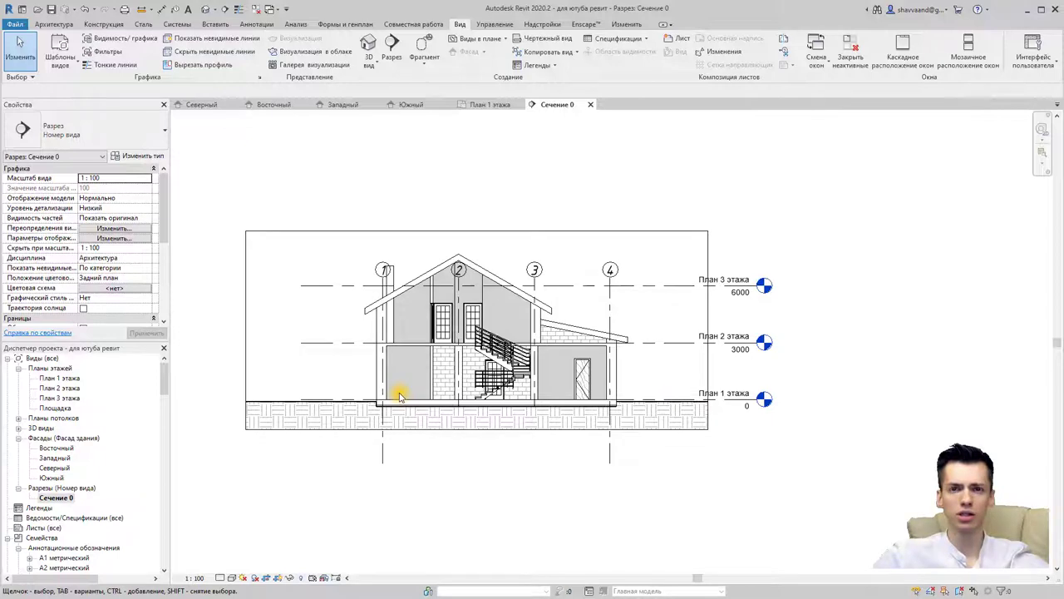
{"action": "scroll", "coordinate": [490, 404], "scroll_direction": "up", "scroll_amount": 1}
{"action": "scroll", "coordinate": [494, 408], "scroll_direction": "up", "scroll_amount": 1}
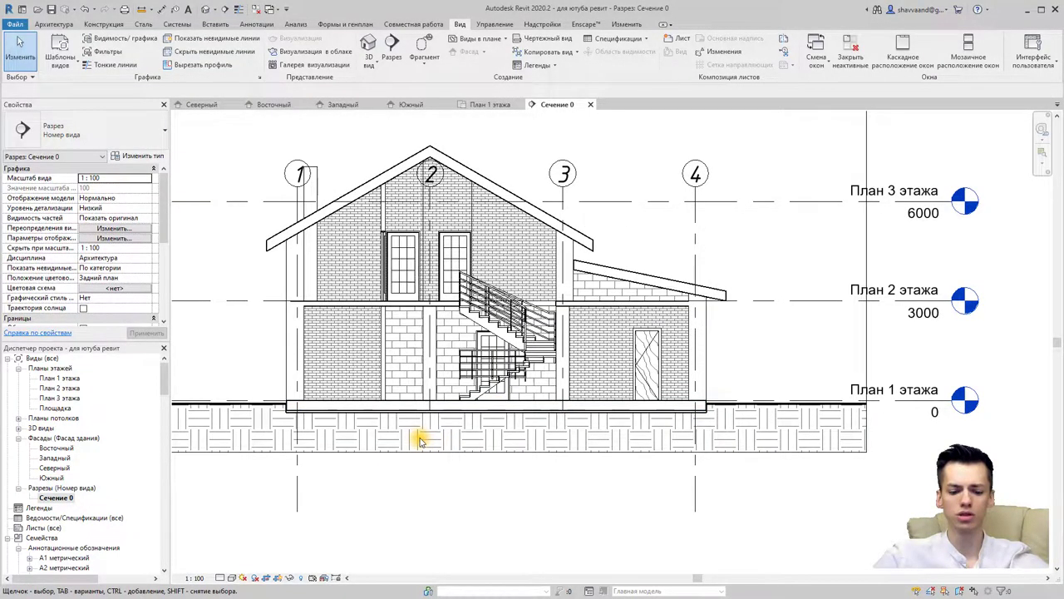
{"action": "scroll", "coordinate": [487, 439], "scroll_direction": "up", "scroll_amount": 1}
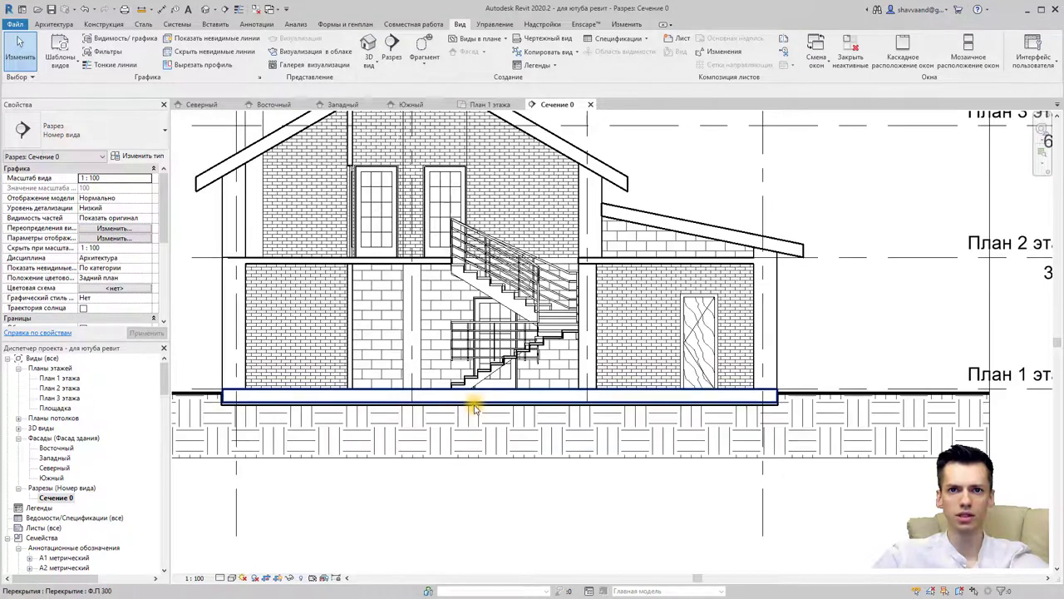
{"action": "left_click", "coordinate": [472, 407]}
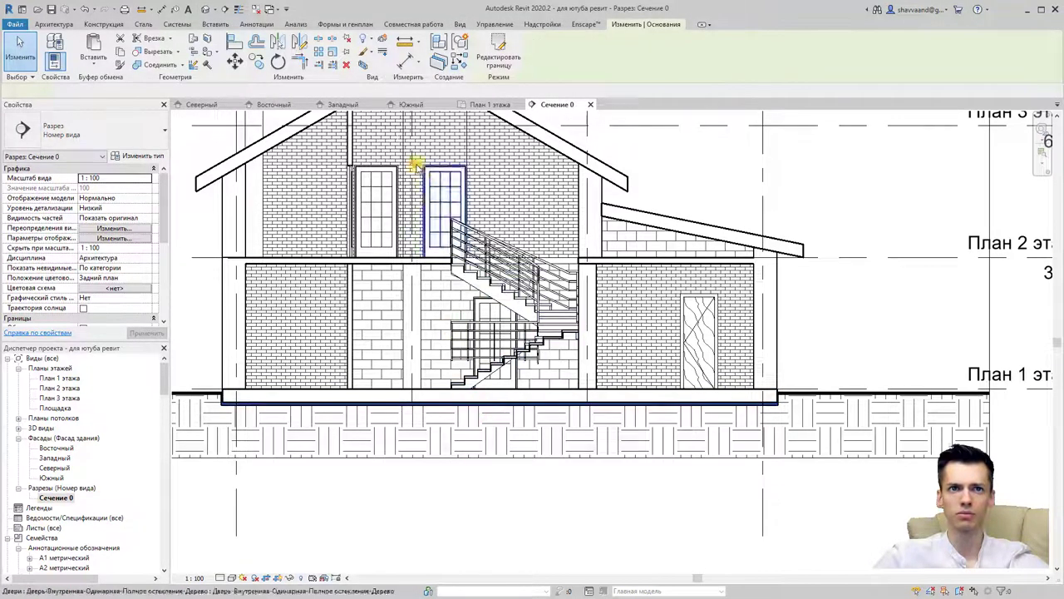
{"action": "left_click", "coordinate": [371, 40]}
{"action": "left_click", "coordinate": [373, 48]}
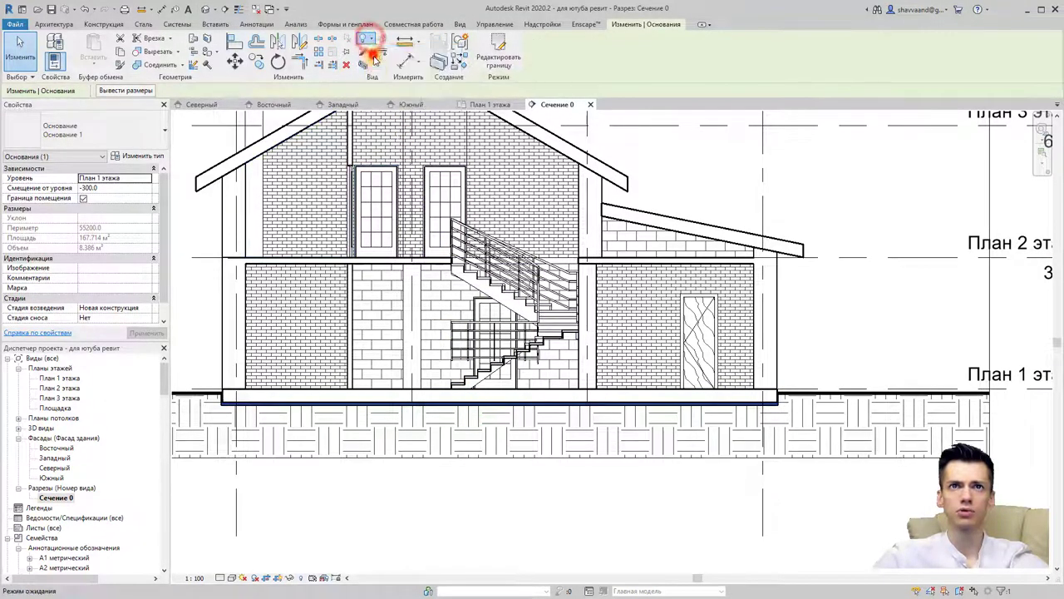
{"action": "scroll", "coordinate": [389, 382], "scroll_direction": "down", "scroll_amount": 1}
{"action": "scroll", "coordinate": [416, 358], "scroll_direction": "down", "scroll_amount": 1}
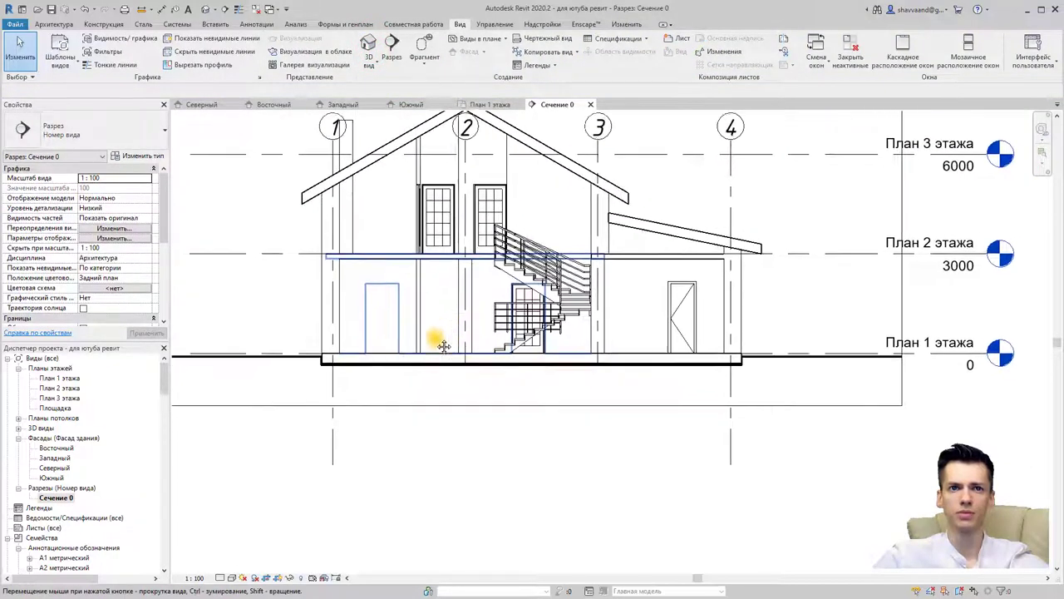
{"action": "scroll", "coordinate": [333, 332], "scroll_direction": "down", "scroll_amount": 3}
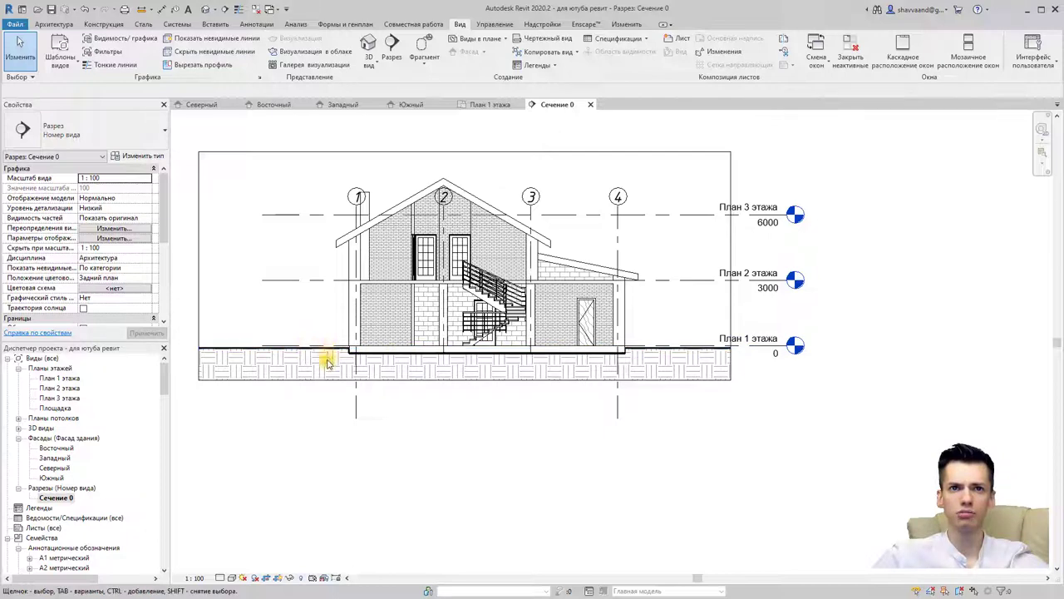
- Switch the section's detail level to Высокий, leaving the visual style unchanged
{"action": "left_click", "coordinate": [221, 576]}
{"action": "left_click", "coordinate": [226, 570]}
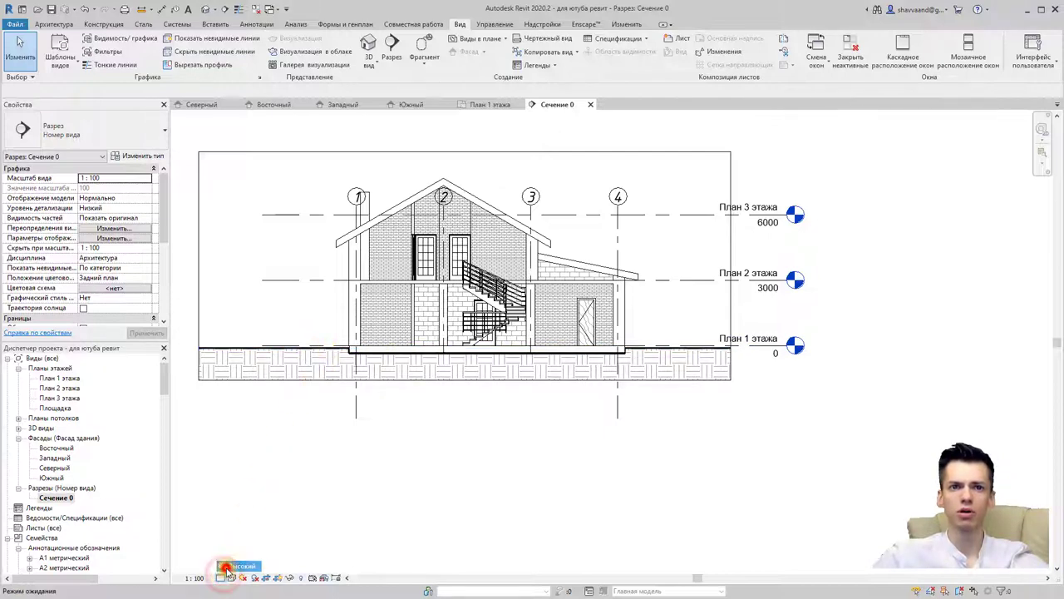
{"action": "left_click", "coordinate": [220, 578]}
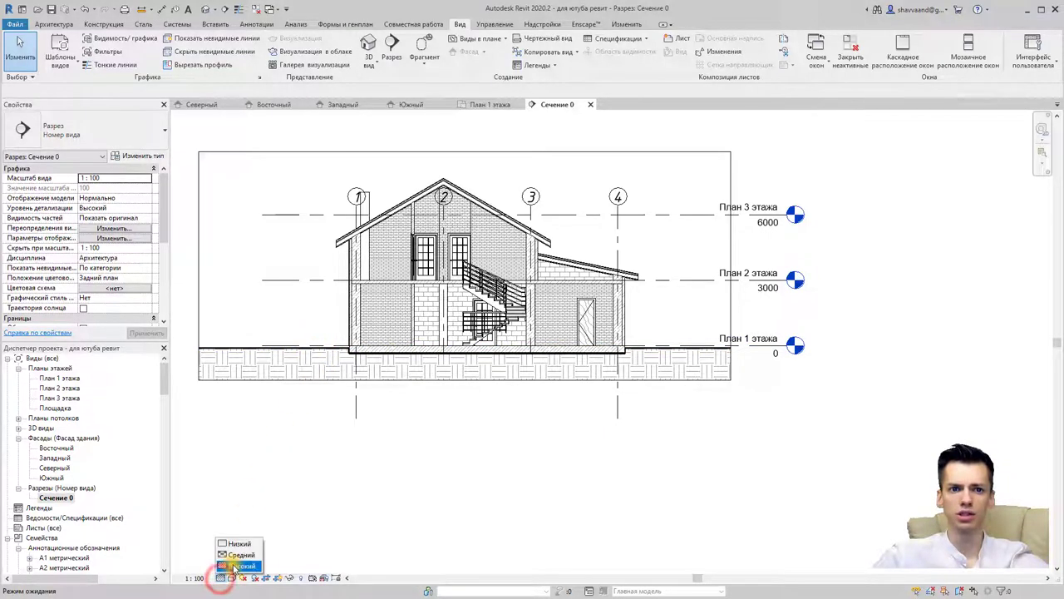
{"action": "left_click", "coordinate": [232, 577]}
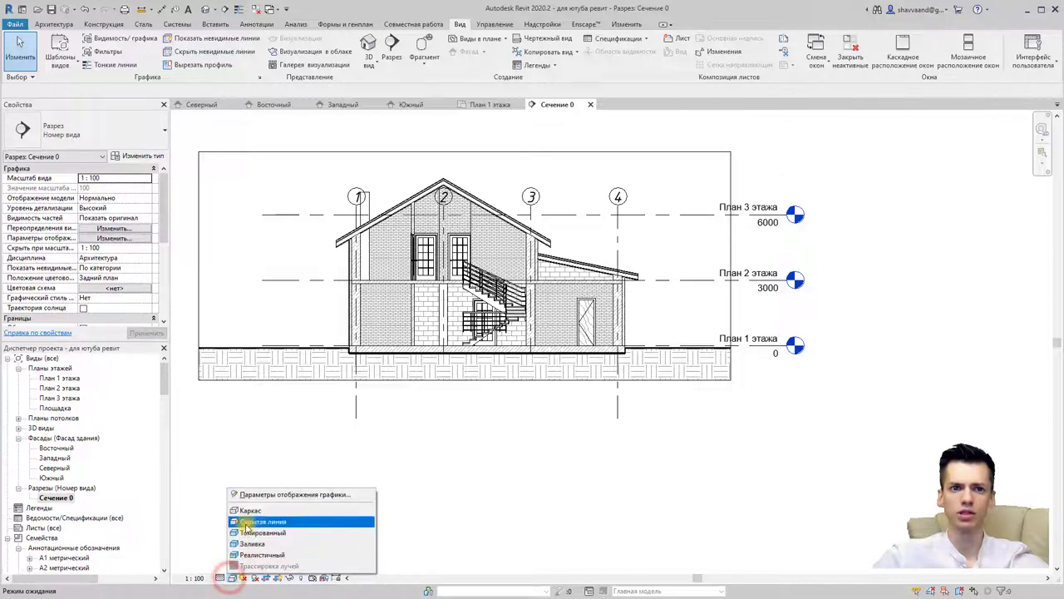
{"action": "left_click", "coordinate": [191, 524]}
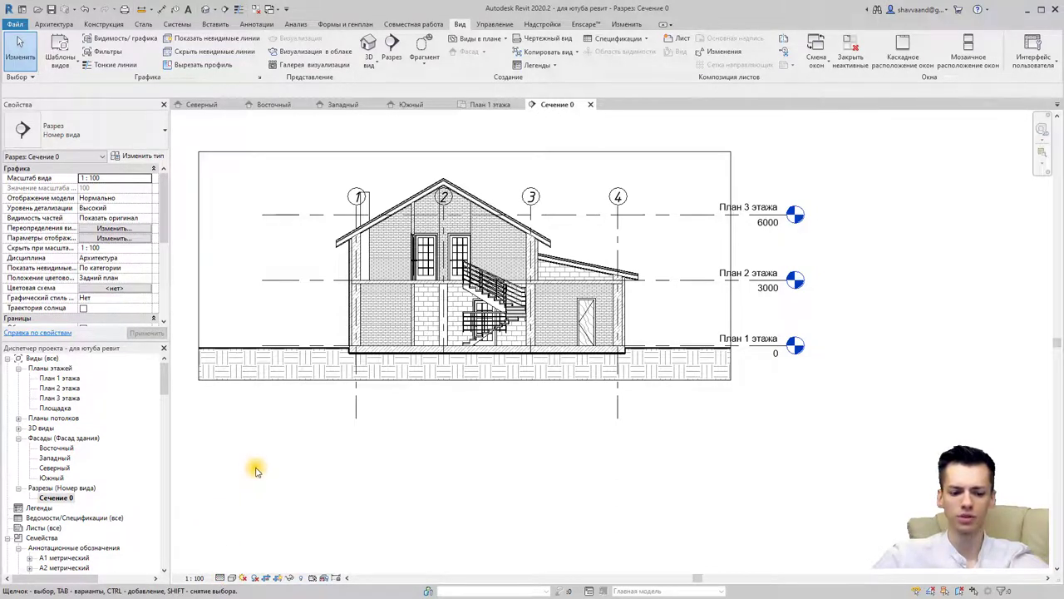
{"action": "scroll", "coordinate": [255, 471], "scroll_direction": "down", "scroll_amount": 1}
{"action": "scroll", "coordinate": [256, 470], "scroll_direction": "down", "scroll_amount": 1}
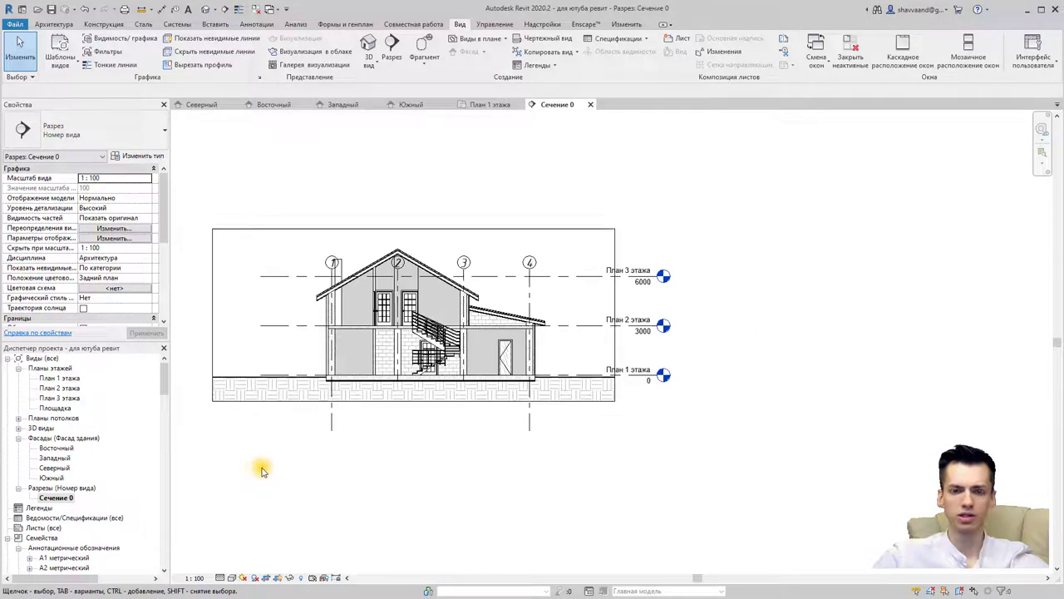
{"action": "left_click", "coordinate": [269, 578]}
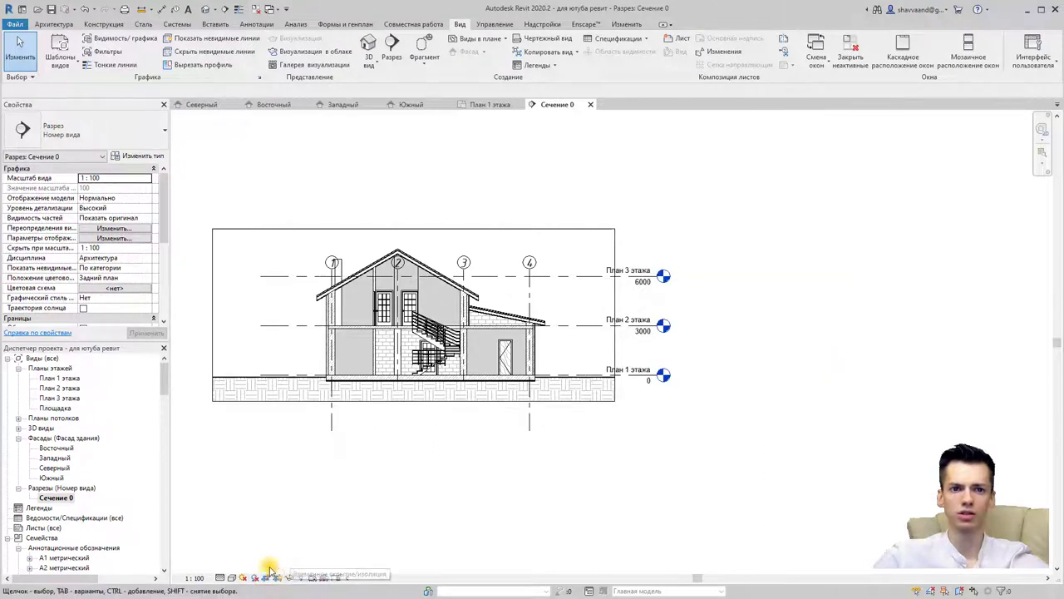
{"action": "left_click", "coordinate": [278, 580]}
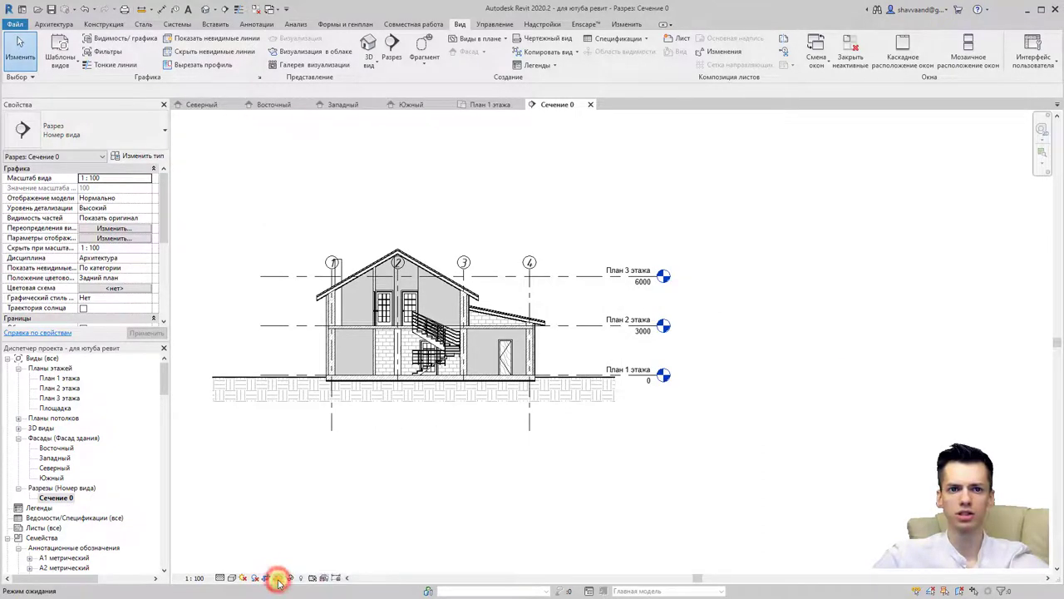
{"action": "left_click", "coordinate": [279, 579]}
{"action": "left_click", "coordinate": [267, 578]}
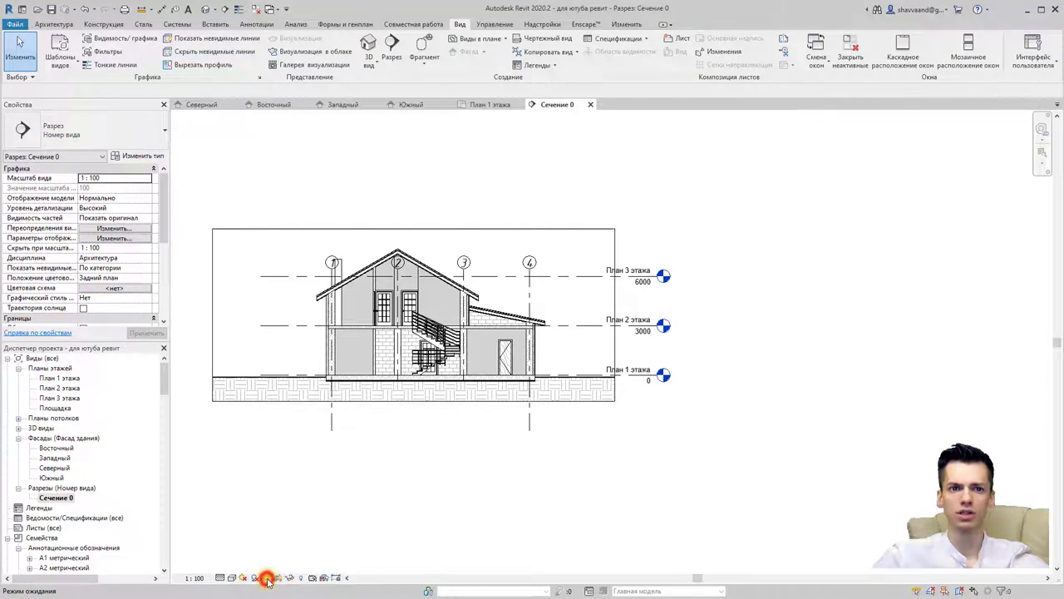
{"action": "left_click", "coordinate": [268, 579]}
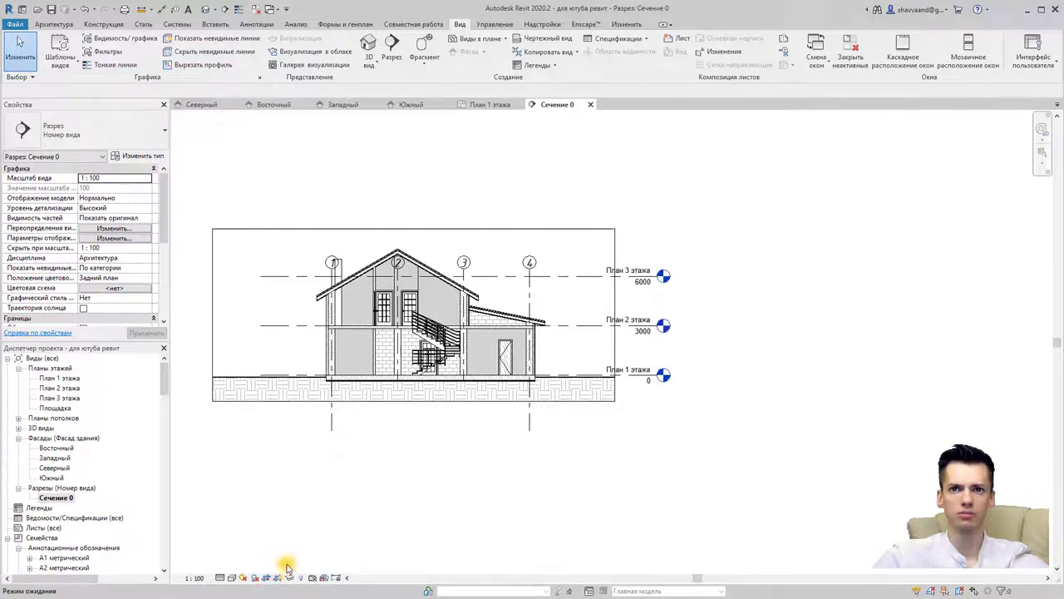
{"action": "middle_click_drag", "start_coordinate": [383, 453], "coordinate": [373, 449]}
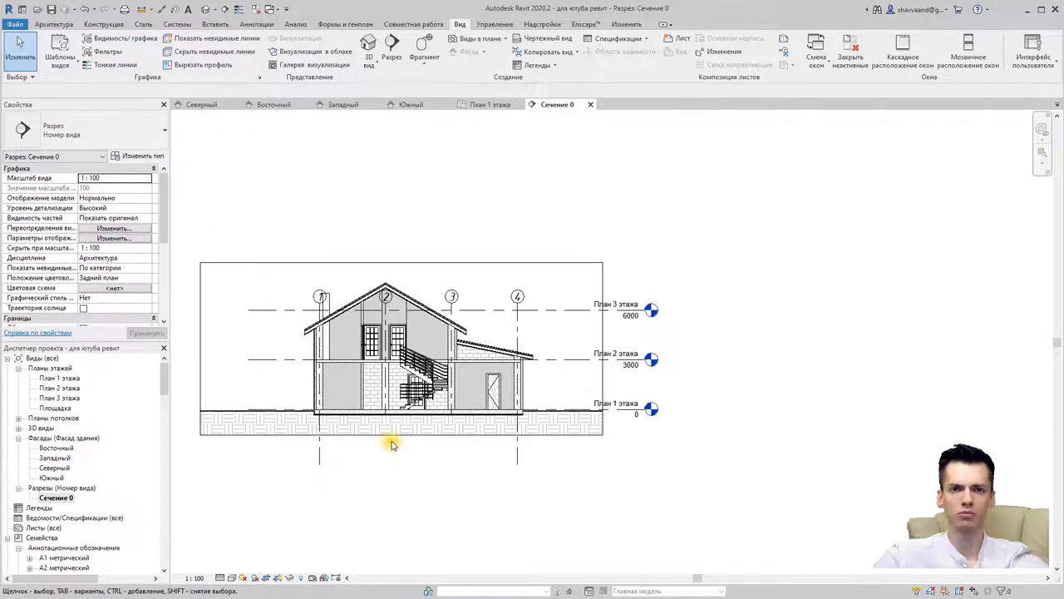
{"action": "scroll", "coordinate": [405, 449], "scroll_direction": "up", "scroll_amount": 2}
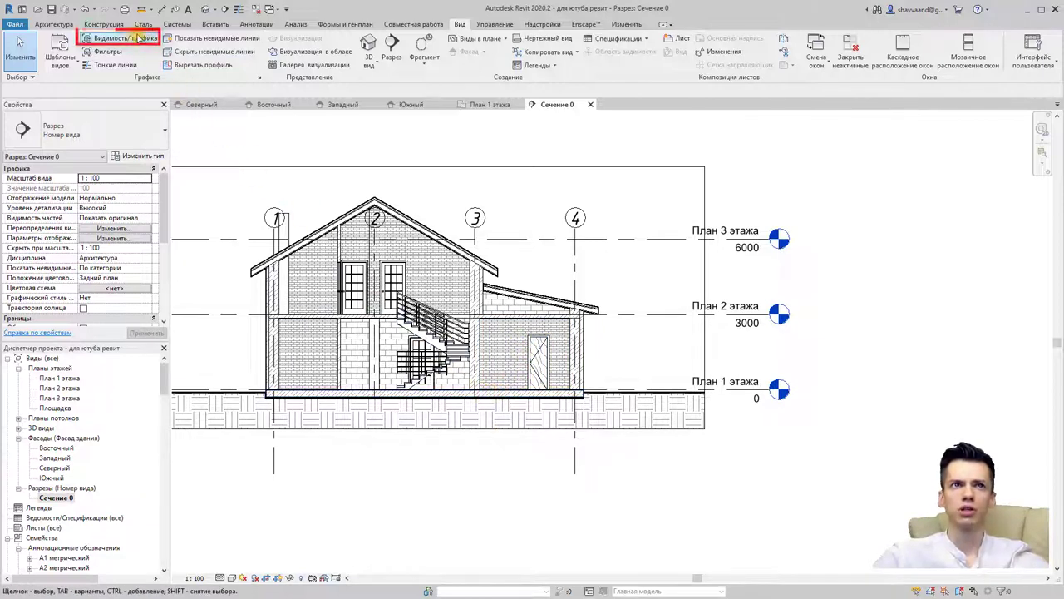
- Uncheck the Уровни annotation category via VG so level markers disappear
{"action": "key", "text": "v"}
{"action": "key", "text": "g"}
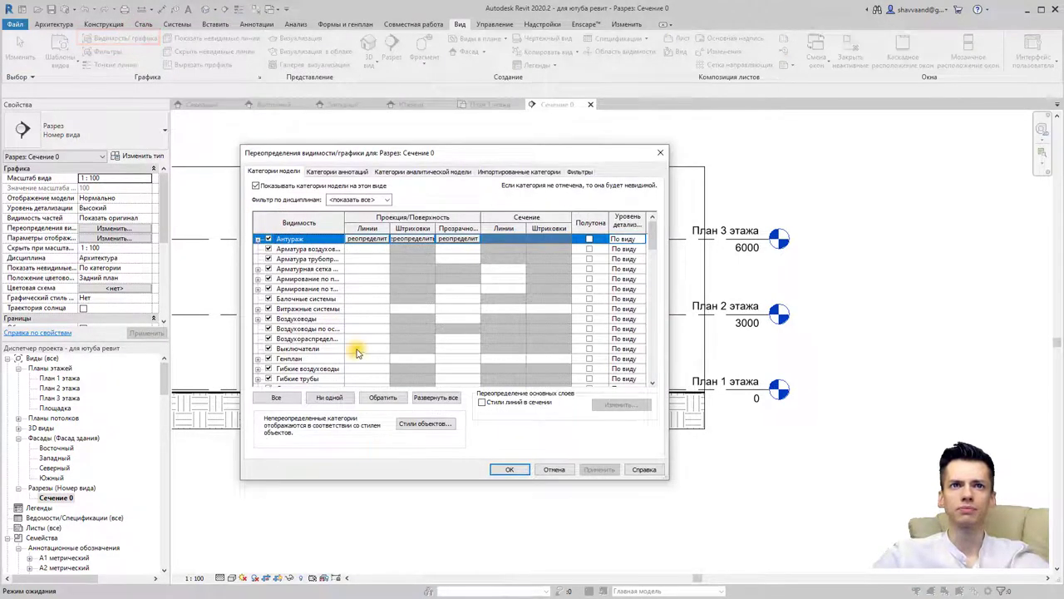
{"action": "left_click", "coordinate": [334, 172]}
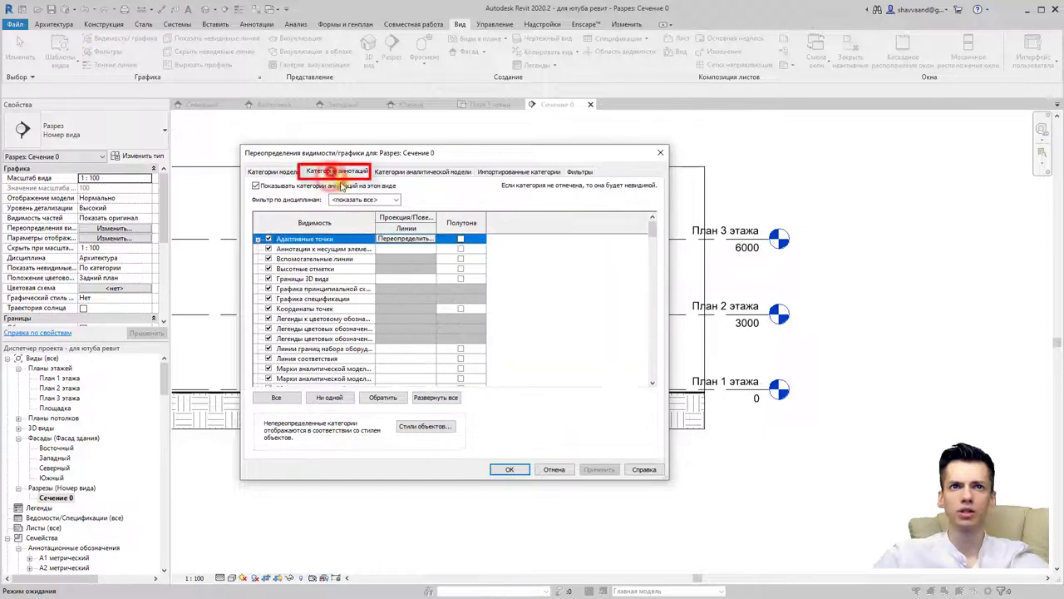
{"action": "left_click_drag", "start_coordinate": [652, 249], "coordinate": [637, 385]}
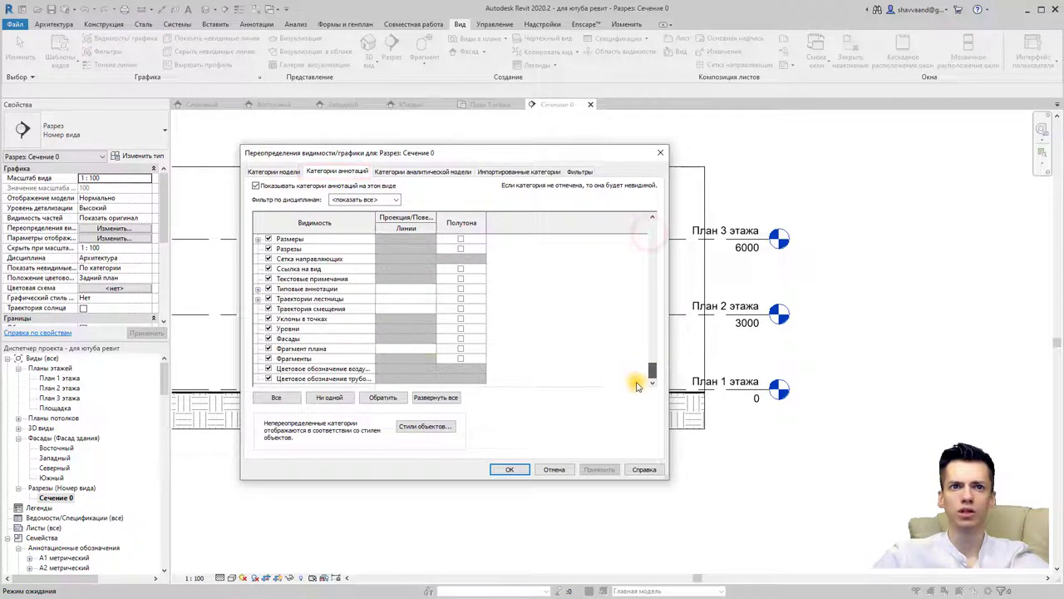
{"action": "left_click", "coordinate": [267, 328]}
{"action": "left_click", "coordinate": [510, 468]}
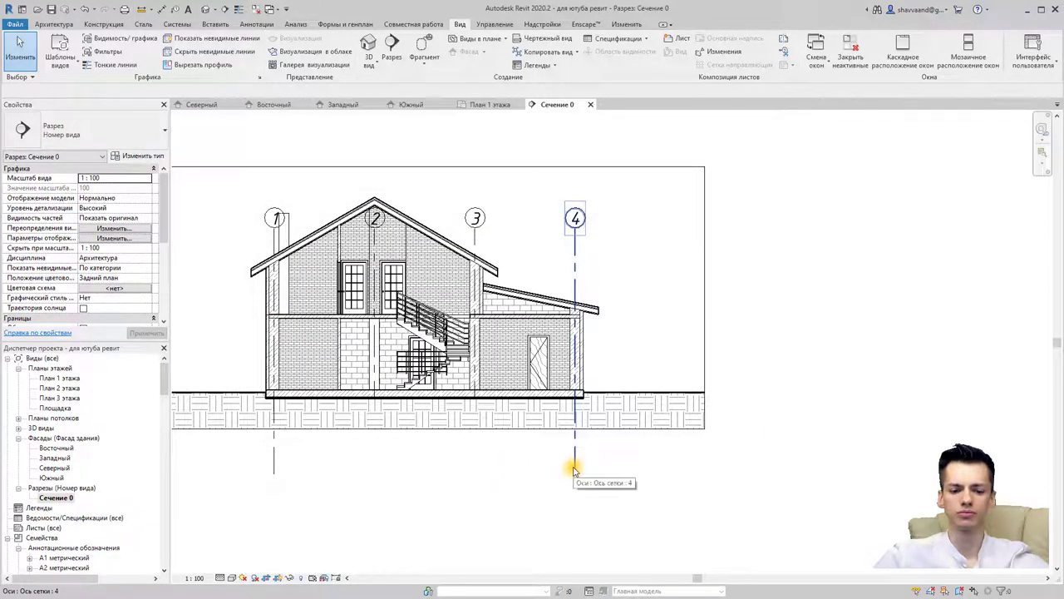
{"action": "scroll", "coordinate": [582, 462], "scroll_direction": "down", "scroll_amount": 1}
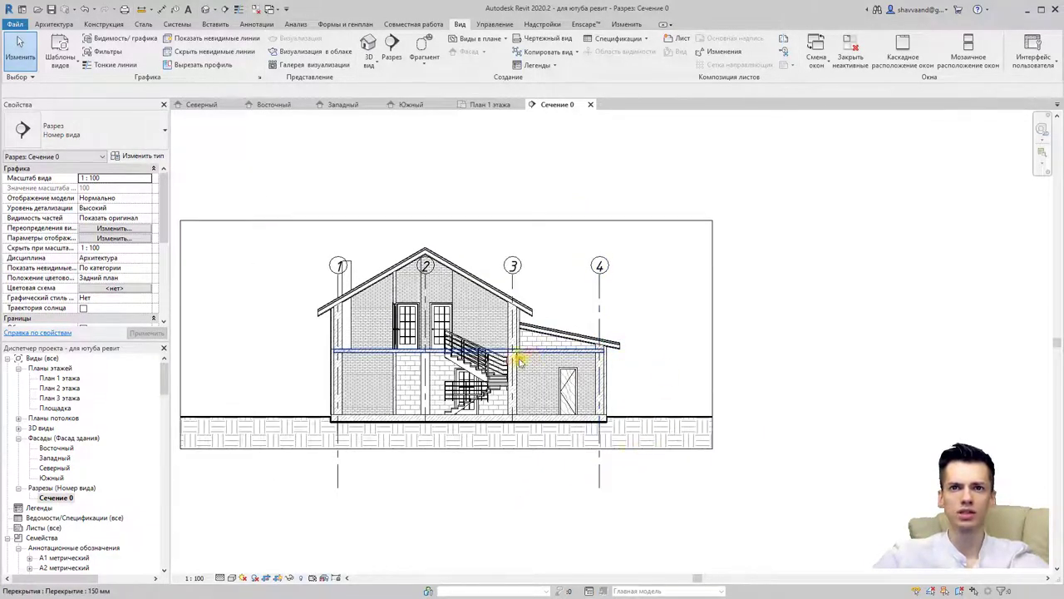
{"action": "left_click", "coordinate": [281, 401]}
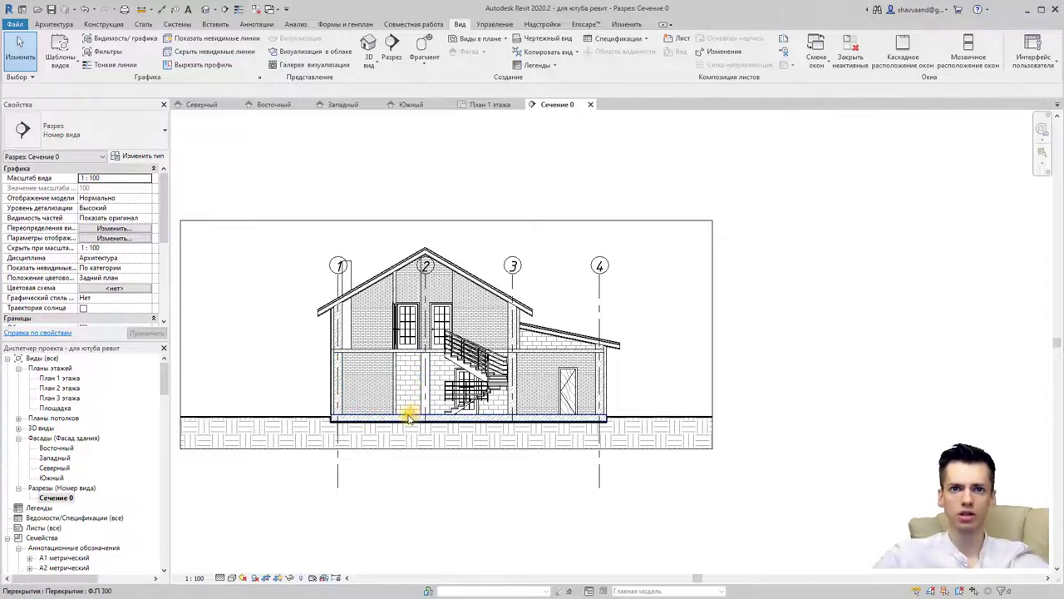
{"action": "scroll", "coordinate": [398, 445], "scroll_direction": "up", "scroll_amount": 1}
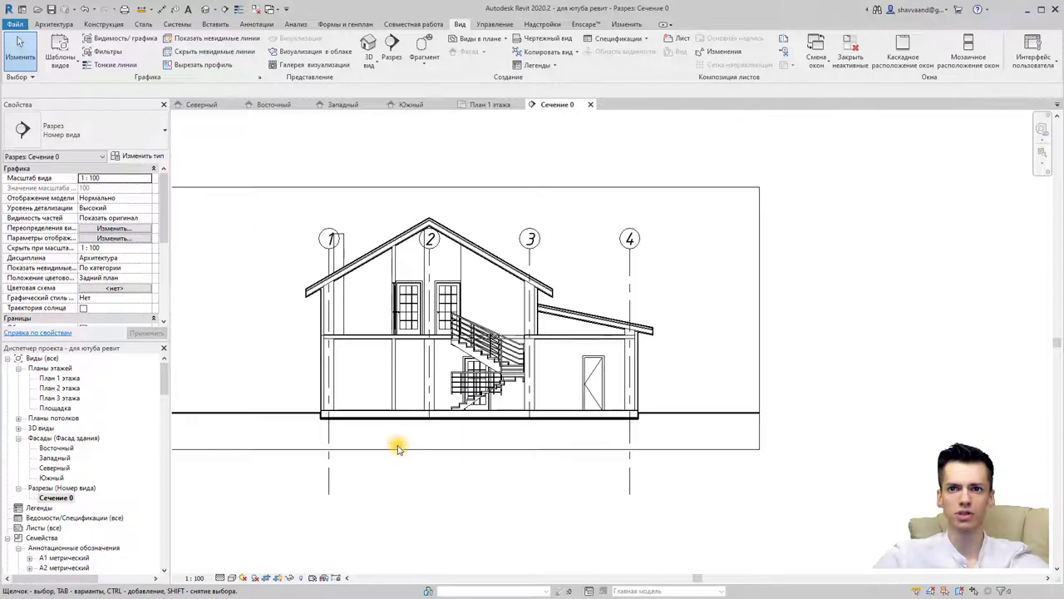
{"action": "scroll", "coordinate": [405, 440], "scroll_direction": "up", "scroll_amount": 1}
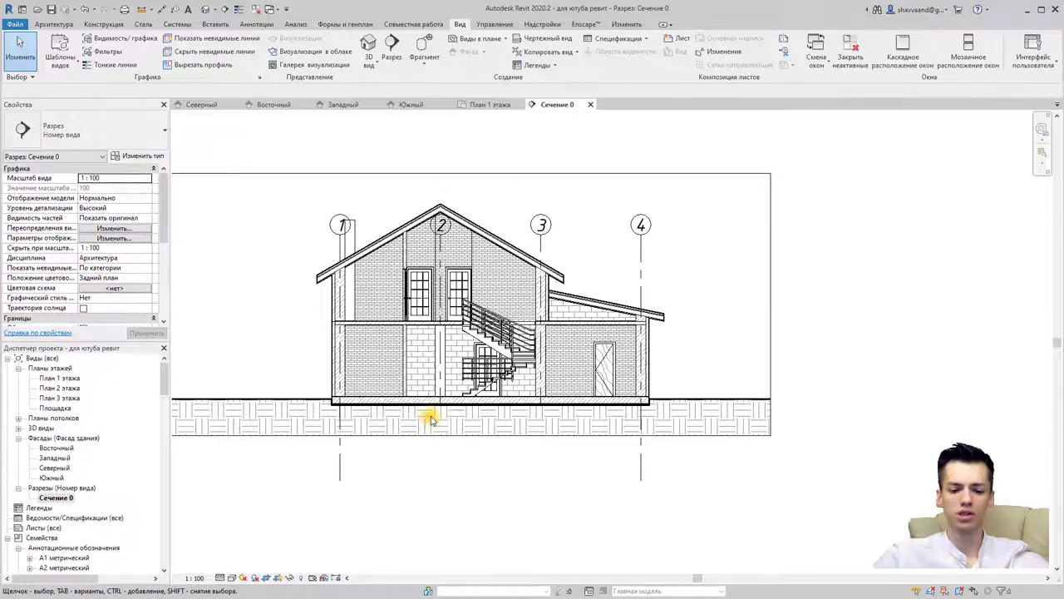
{"action": "scroll", "coordinate": [449, 439], "scroll_direction": "up", "scroll_amount": 2}
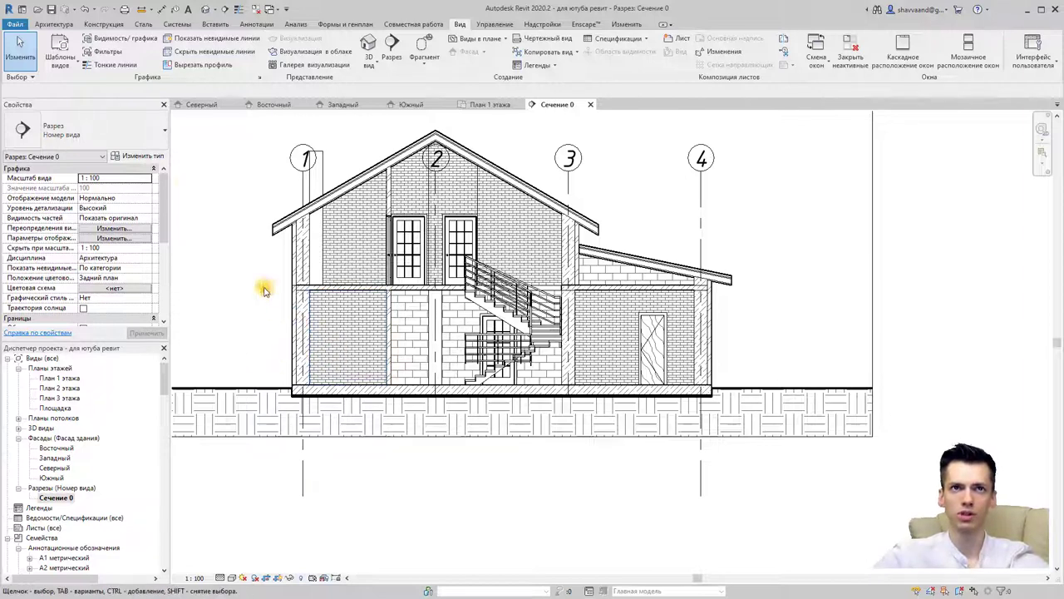
- Browse the model categories in Visibility/Graphics and close without changes
{"action": "left_click", "coordinate": [119, 38]}
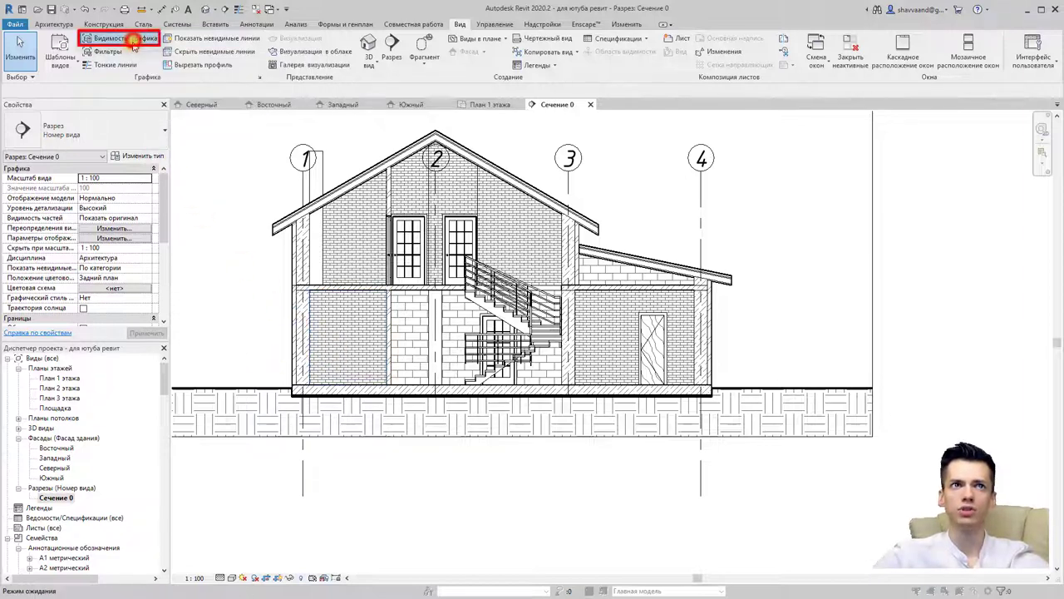
{"action": "scroll", "coordinate": [349, 308], "scroll_direction": "down", "scroll_amount": 3}
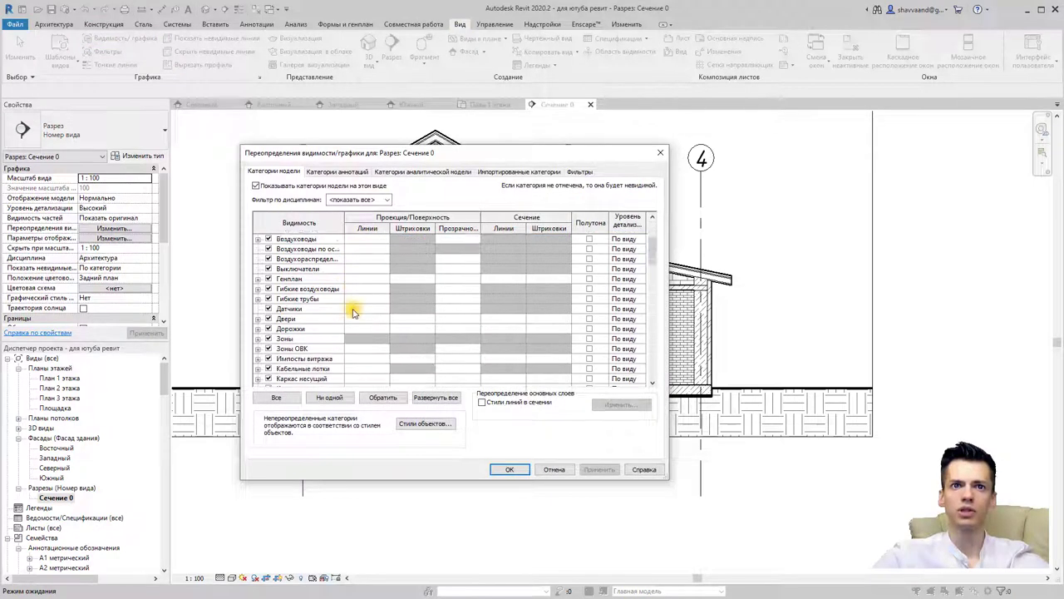
{"action": "scroll", "coordinate": [349, 308], "scroll_direction": "down", "scroll_amount": 3}
{"action": "scroll", "coordinate": [349, 307], "scroll_direction": "down", "scroll_amount": 3}
{"action": "scroll", "coordinate": [366, 324], "scroll_direction": "down", "scroll_amount": 2}
{"action": "scroll", "coordinate": [374, 332], "scroll_direction": "up", "scroll_amount": 5}
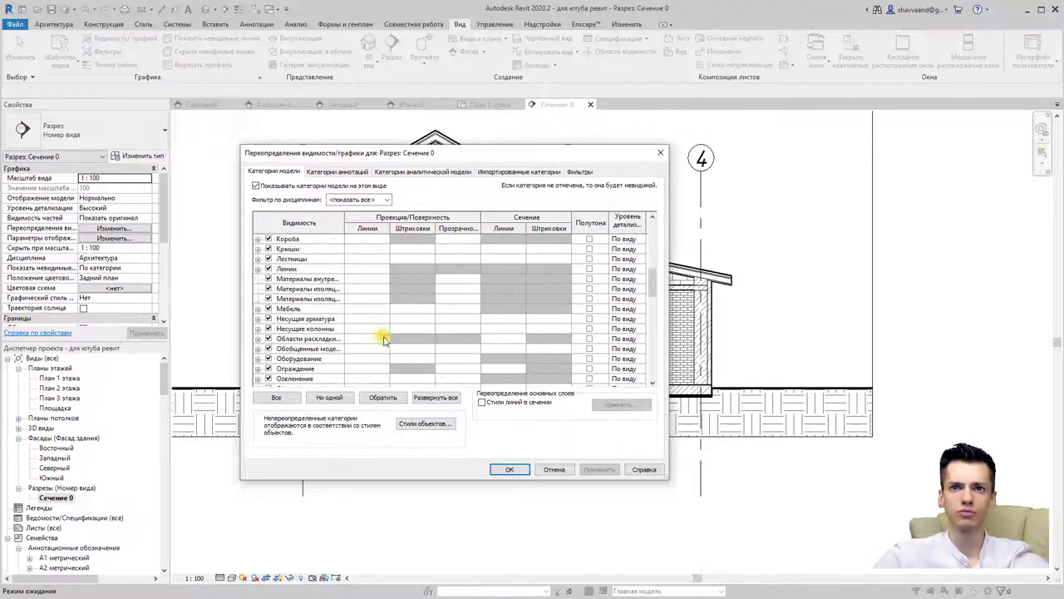
{"action": "scroll", "coordinate": [499, 322], "scroll_direction": "up", "scroll_amount": 5}
{"action": "scroll", "coordinate": [515, 303], "scroll_direction": "up", "scroll_amount": 5}
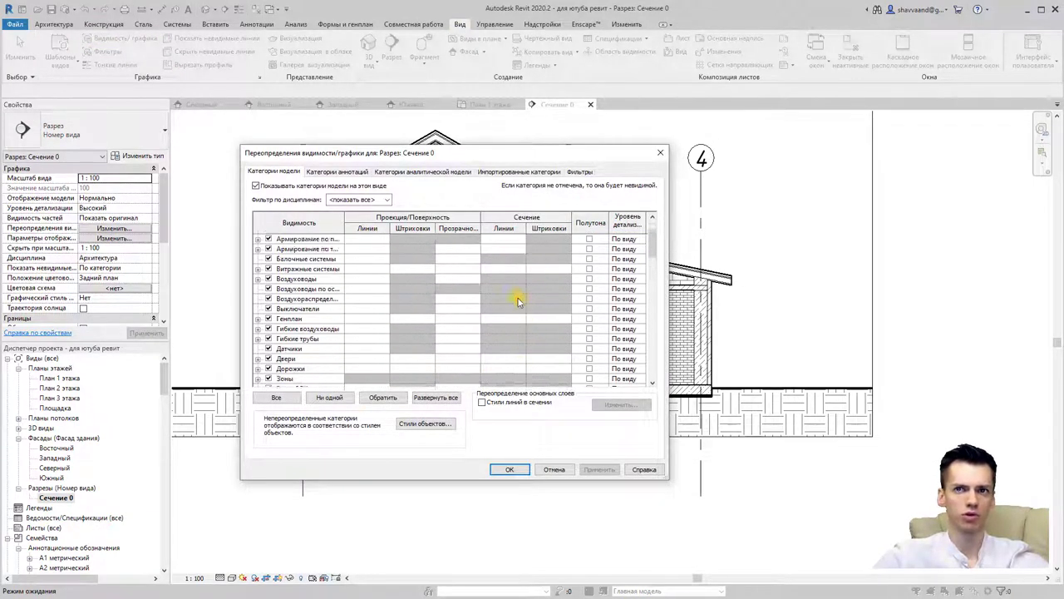
{"action": "left_click", "coordinate": [656, 155]}
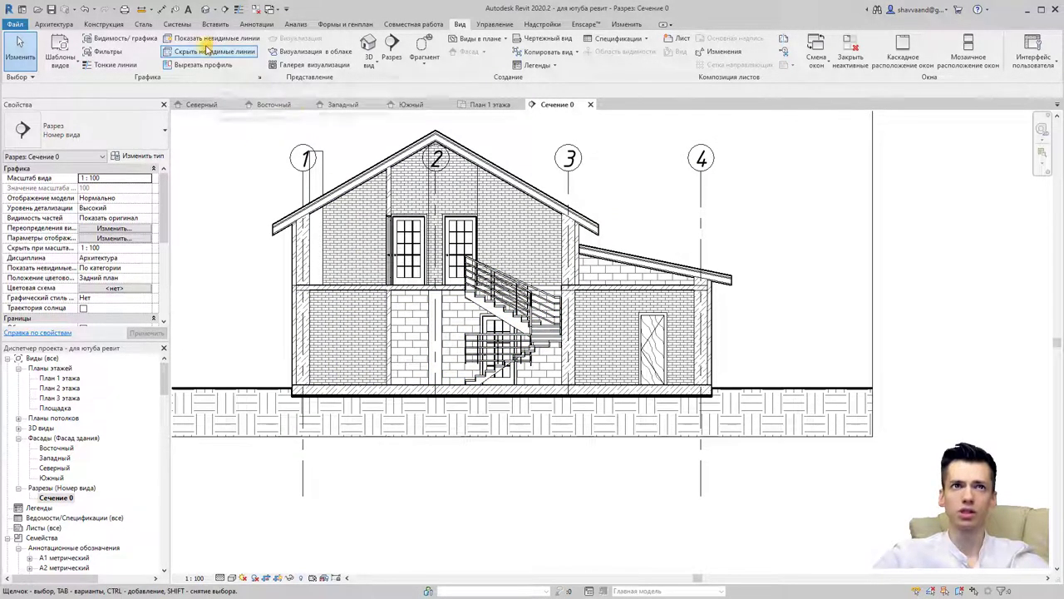
- Select the Окна category row in Visibility/Graphics, then close and reopen the dialog
{"action": "left_click", "coordinate": [123, 39]}
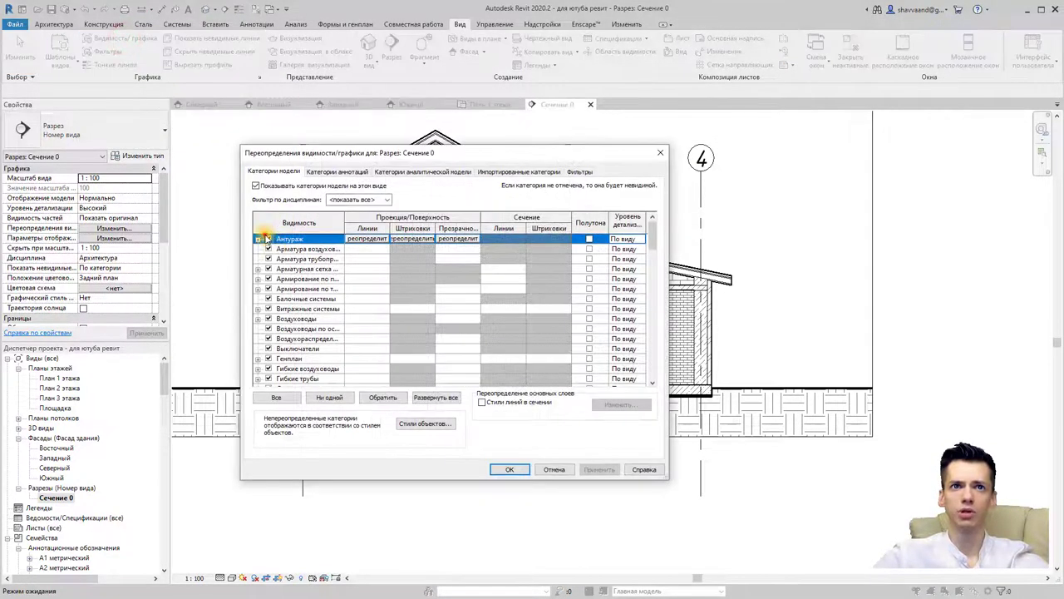
{"action": "left_click", "coordinate": [654, 248]}
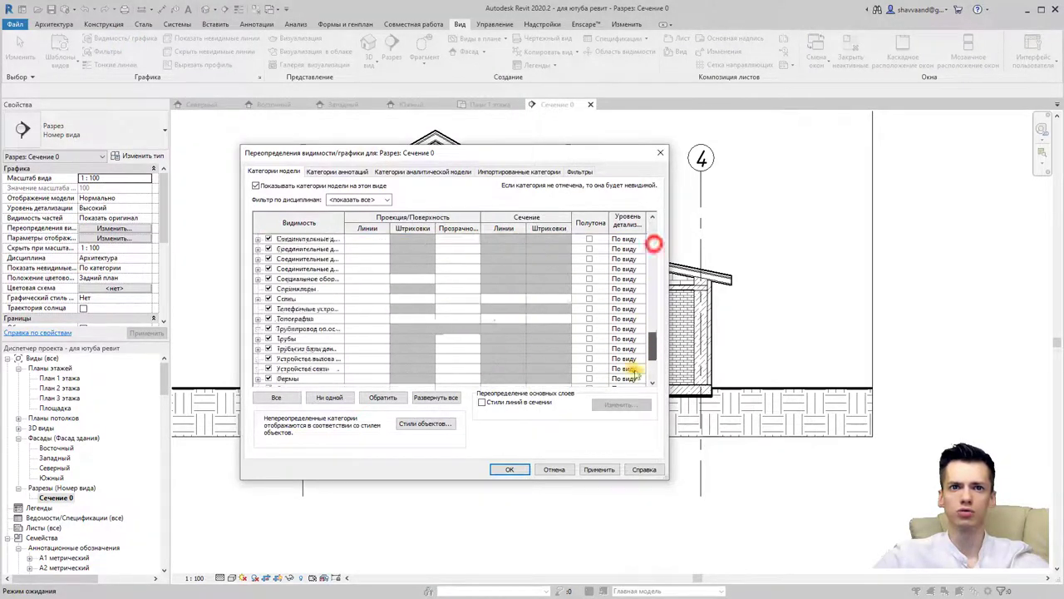
{"action": "scroll", "coordinate": [300, 349], "scroll_direction": "down", "scroll_amount": 5}
{"action": "scroll", "coordinate": [291, 349], "scroll_direction": "up", "scroll_amount": 1}
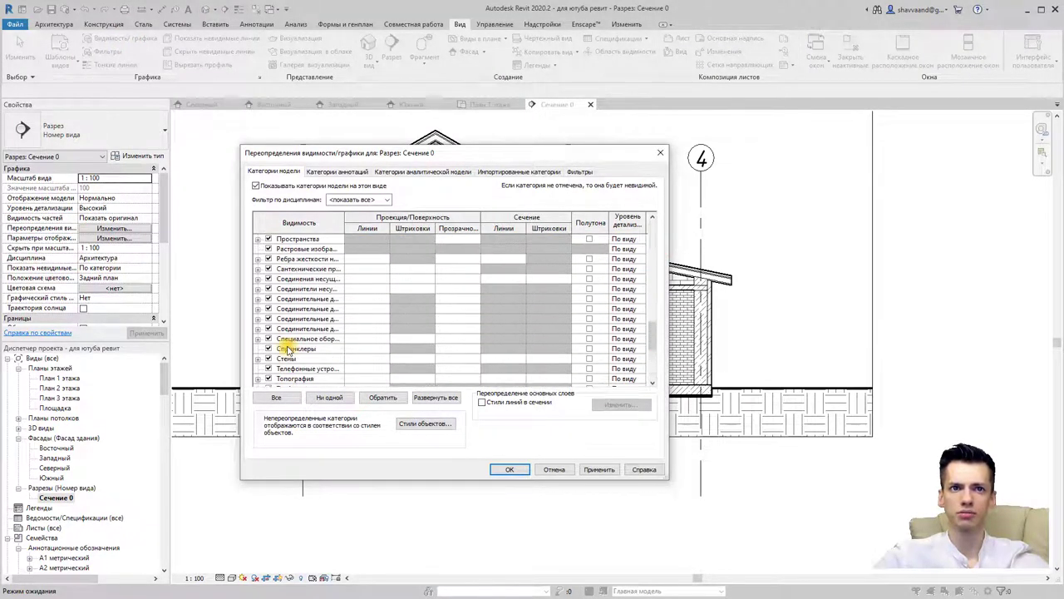
{"action": "scroll", "coordinate": [289, 349], "scroll_direction": "up", "scroll_amount": 1}
{"action": "scroll", "coordinate": [287, 349], "scroll_direction": "up", "scroll_amount": 1}
{"action": "scroll", "coordinate": [283, 349], "scroll_direction": "up", "scroll_amount": 1}
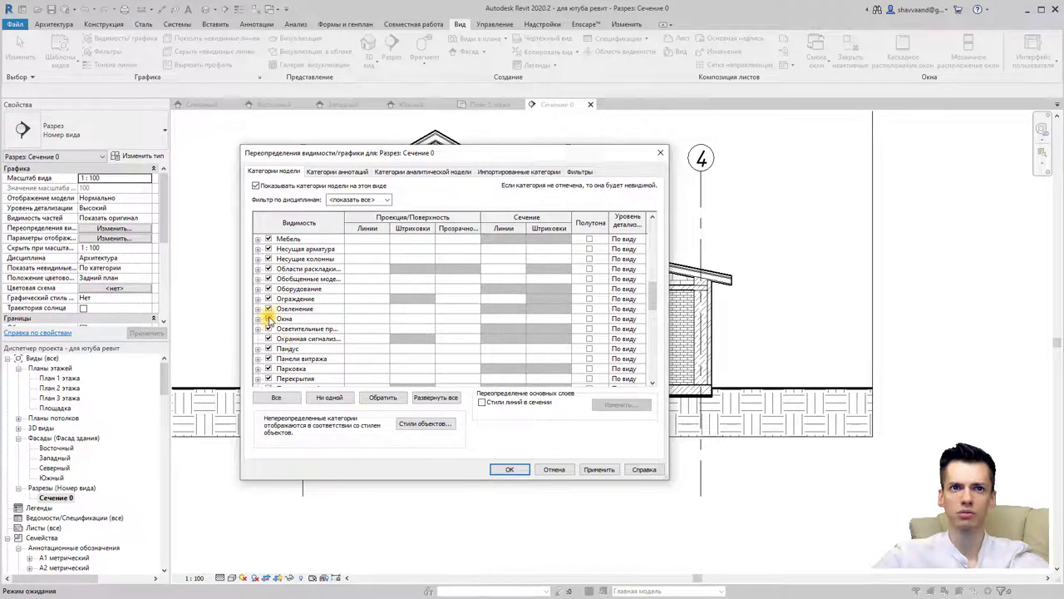
{"action": "left_click", "coordinate": [268, 319]}
{"action": "left_click", "coordinate": [499, 470]}
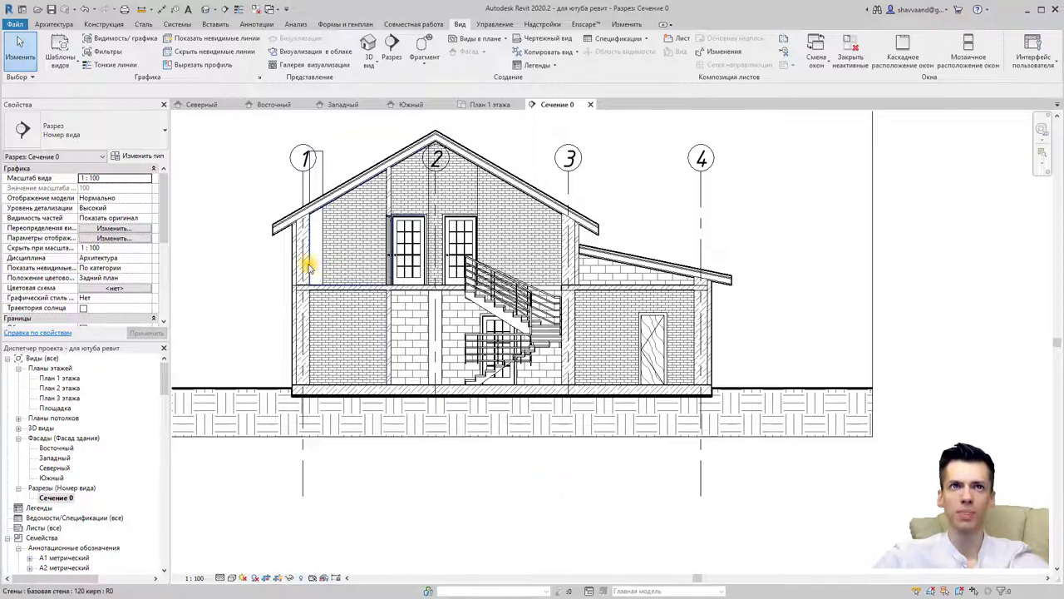
{"action": "left_click", "coordinate": [121, 42]}
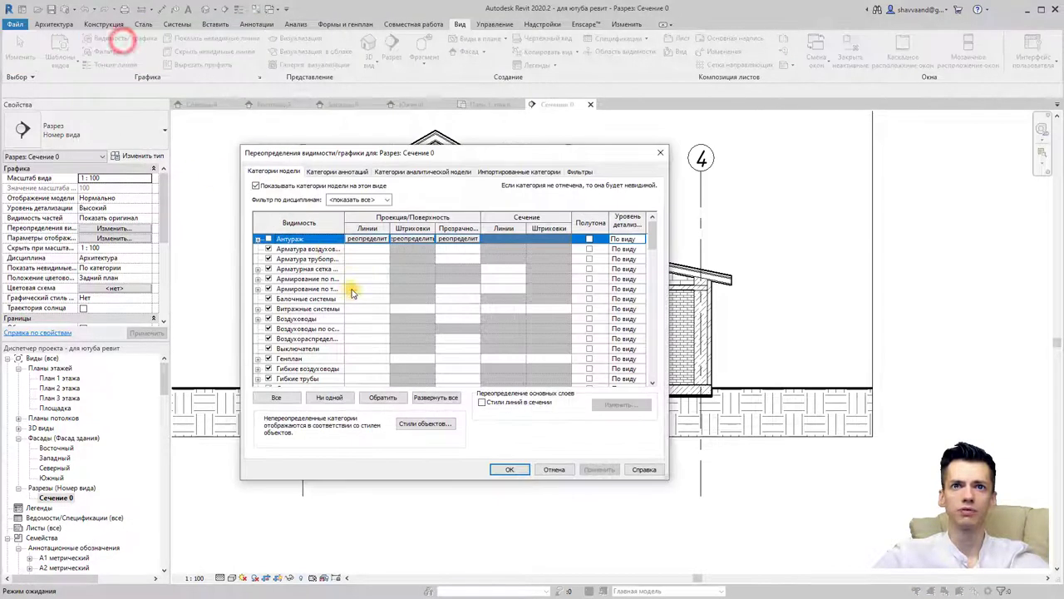
- Override the Стены (walls) category projection lines with line weight 2
{"action": "scroll", "coordinate": [345, 283], "scroll_direction": "down", "scroll_amount": 2}
{"action": "scroll", "coordinate": [332, 291], "scroll_direction": "down", "scroll_amount": 2}
{"action": "scroll", "coordinate": [304, 306], "scroll_direction": "down", "scroll_amount": 2}
{"action": "scroll", "coordinate": [304, 306], "scroll_direction": "down", "scroll_amount": 3}
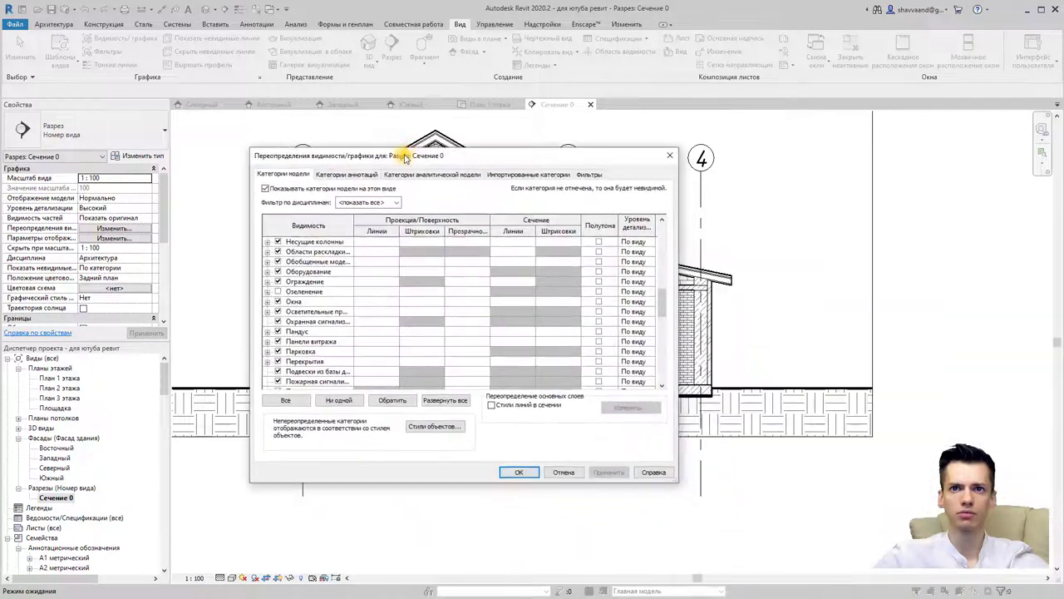
{"action": "scroll", "coordinate": [314, 279], "scroll_direction": "down", "scroll_amount": 2}
{"action": "scroll", "coordinate": [309, 300], "scroll_direction": "down", "scroll_amount": 2}
{"action": "scroll", "coordinate": [307, 328], "scroll_direction": "down", "scroll_amount": 2}
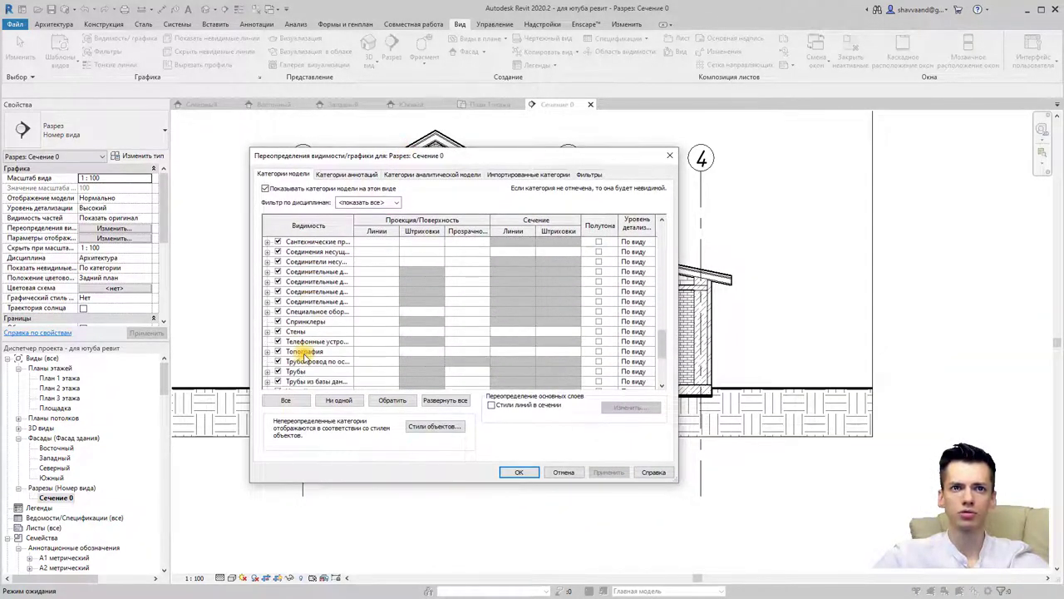
{"action": "left_click", "coordinate": [310, 333]}
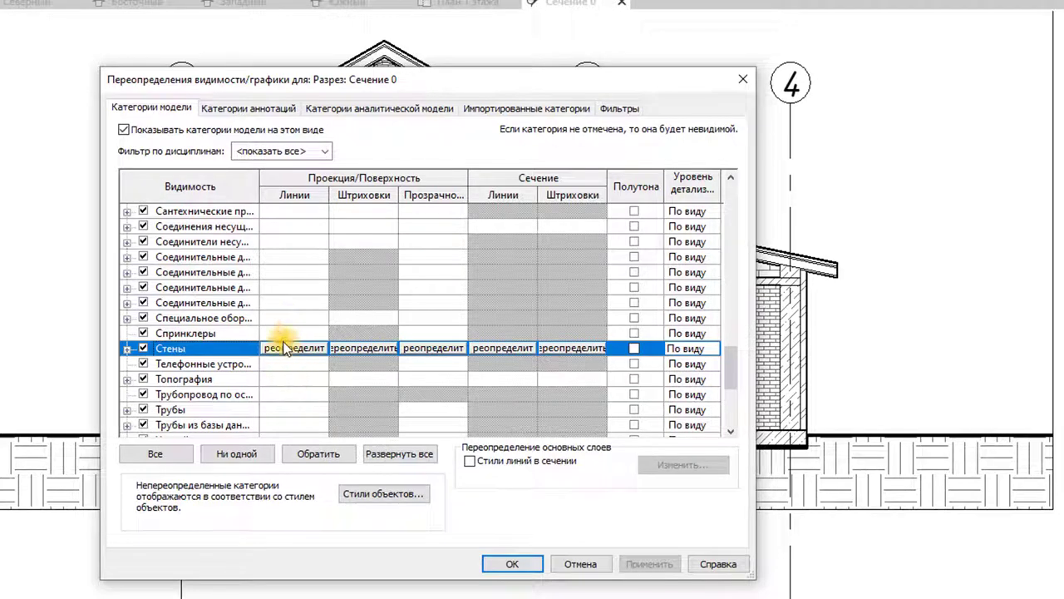
{"action": "left_click", "coordinate": [284, 348]}
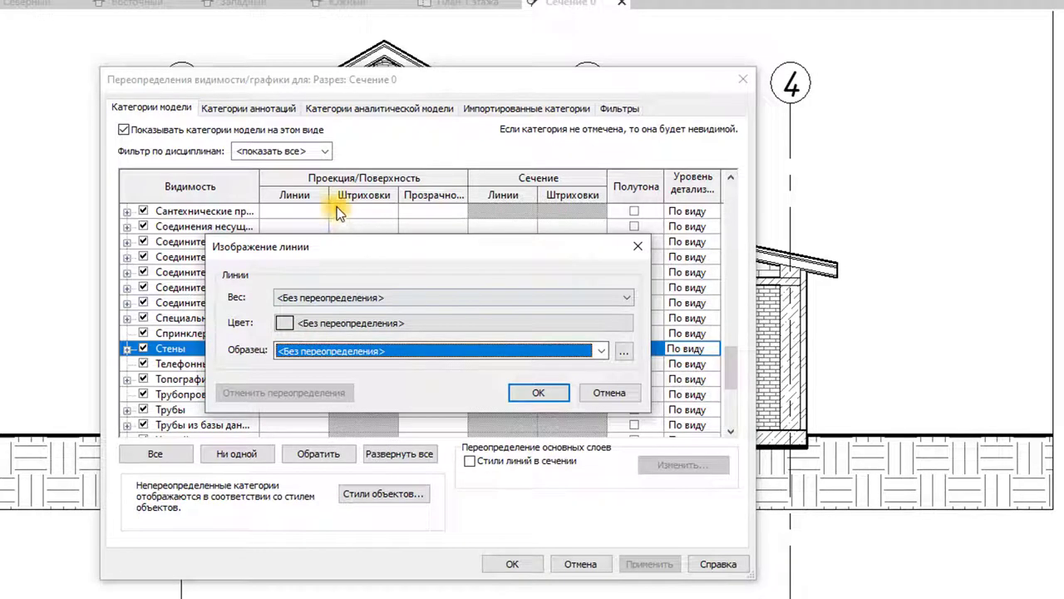
{"action": "left_click", "coordinate": [313, 297]}
{"action": "left_click", "coordinate": [304, 337]}
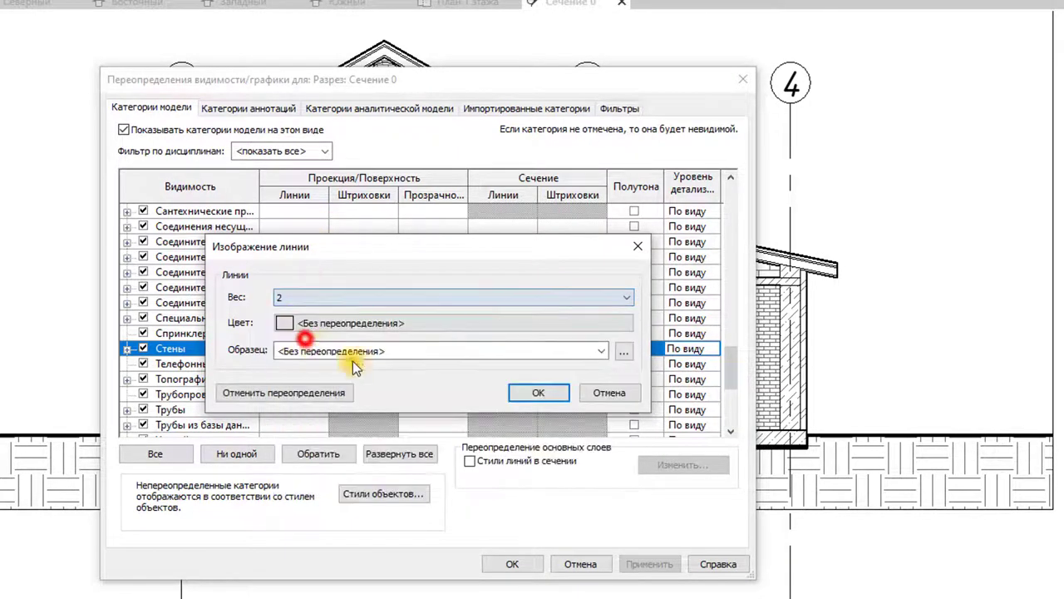
{"action": "left_click", "coordinate": [519, 393]}
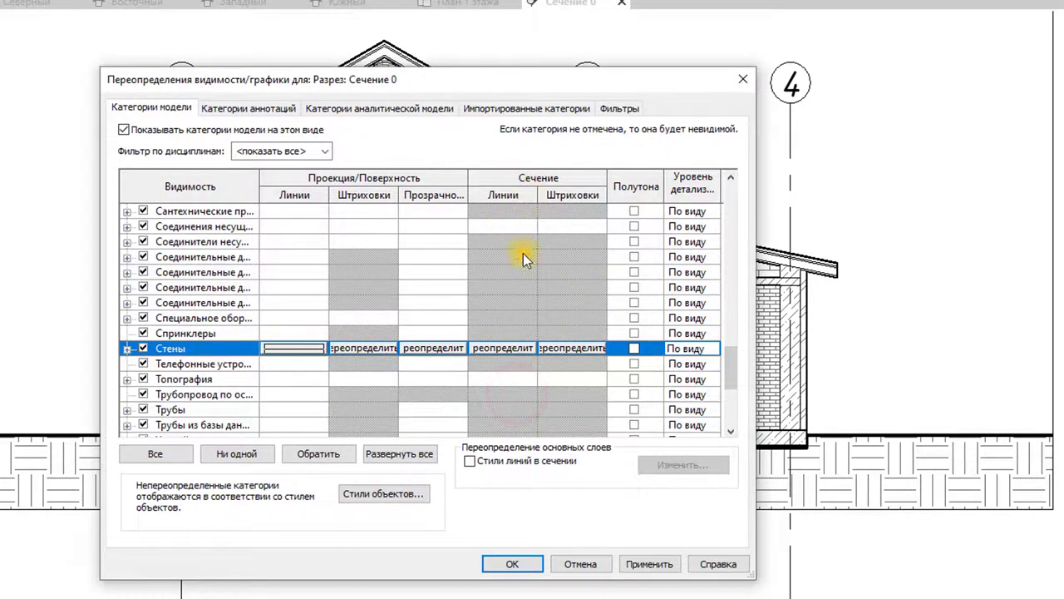
- Override the Стены category cut lines with line weight 5
{"action": "left_click", "coordinate": [505, 193]}
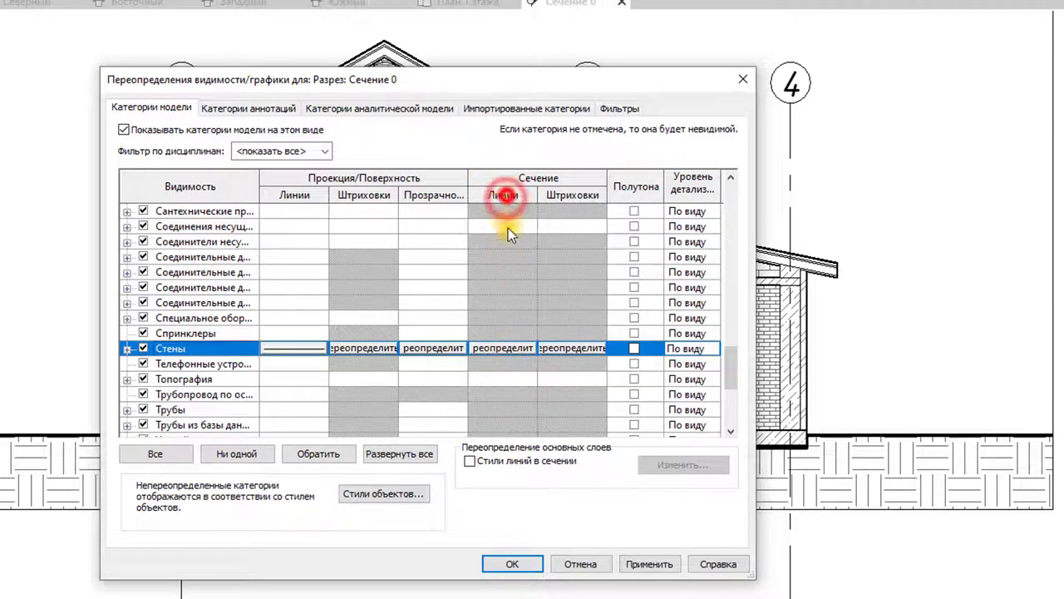
{"action": "left_click", "coordinate": [497, 348]}
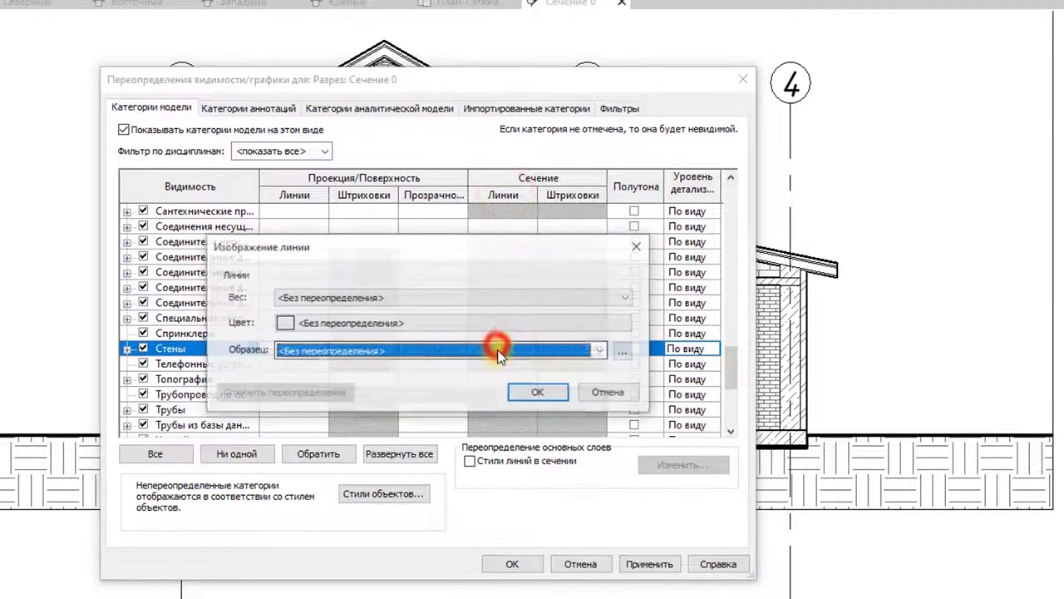
{"action": "left_click", "coordinate": [378, 296]}
{"action": "left_click", "coordinate": [332, 371]}
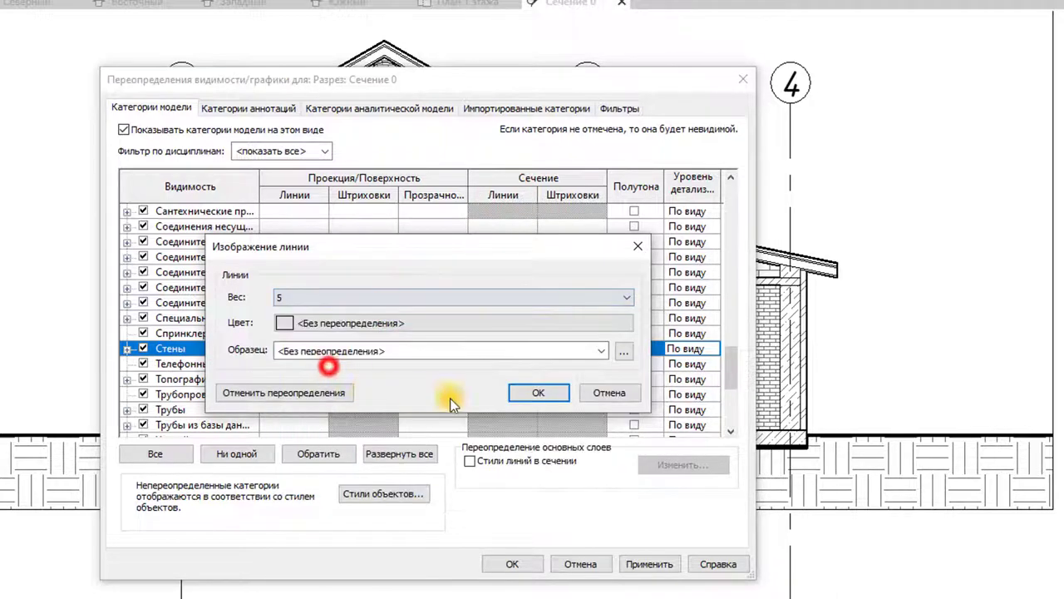
{"action": "left_click", "coordinate": [532, 393]}
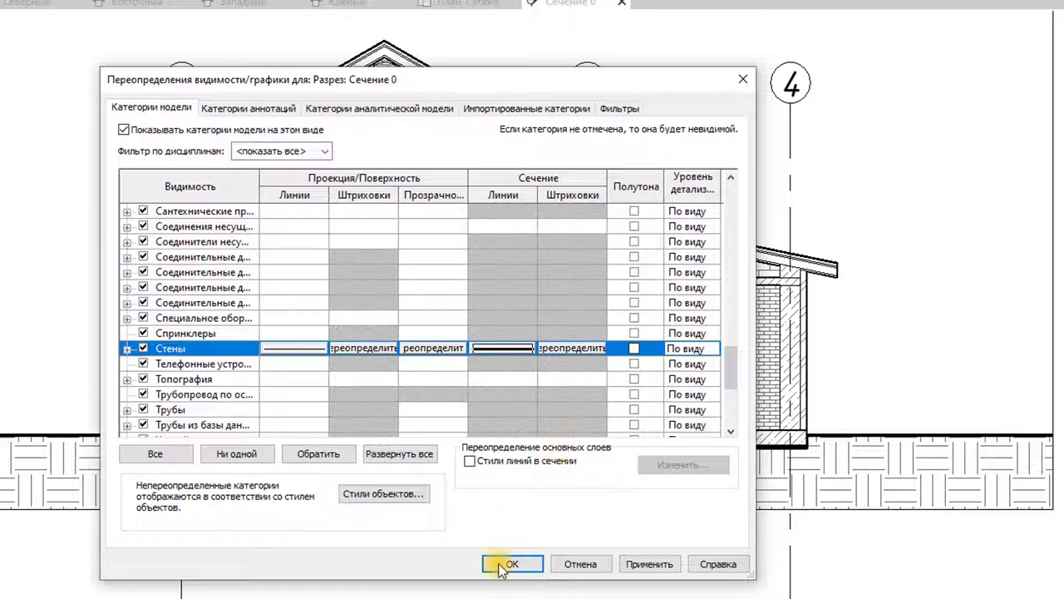
- Override the Перекрытия (floors) category projection lines with line weight 2
{"action": "scroll", "coordinate": [248, 390], "scroll_direction": "down", "scroll_amount": 1}
{"action": "scroll", "coordinate": [248, 391], "scroll_direction": "down", "scroll_amount": 3}
{"action": "scroll", "coordinate": [246, 393], "scroll_direction": "up", "scroll_amount": 3}
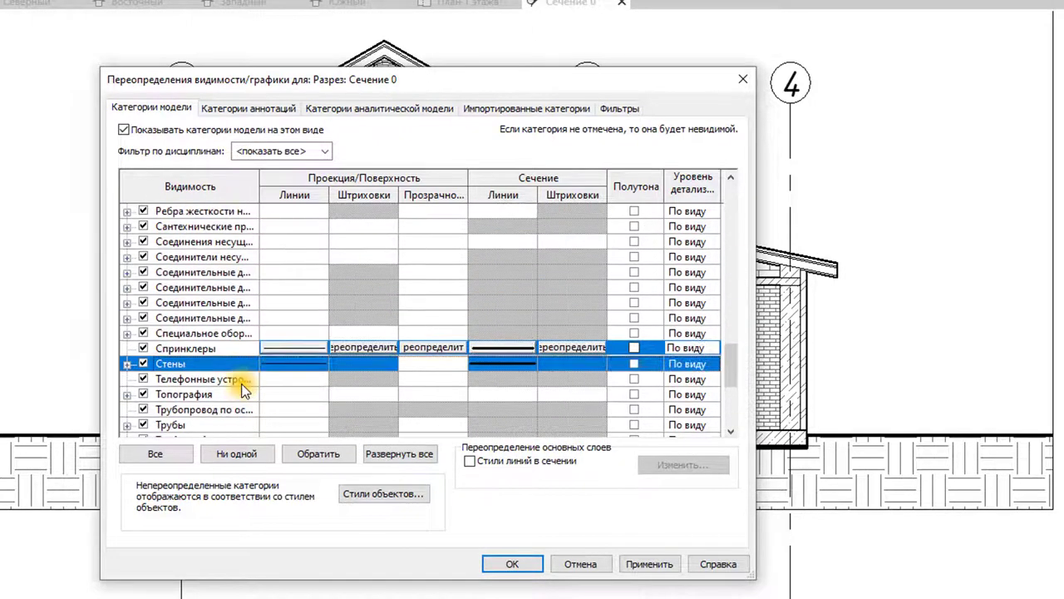
{"action": "scroll", "coordinate": [243, 394], "scroll_direction": "up", "scroll_amount": 4}
{"action": "scroll", "coordinate": [214, 366], "scroll_direction": "up", "scroll_amount": 3}
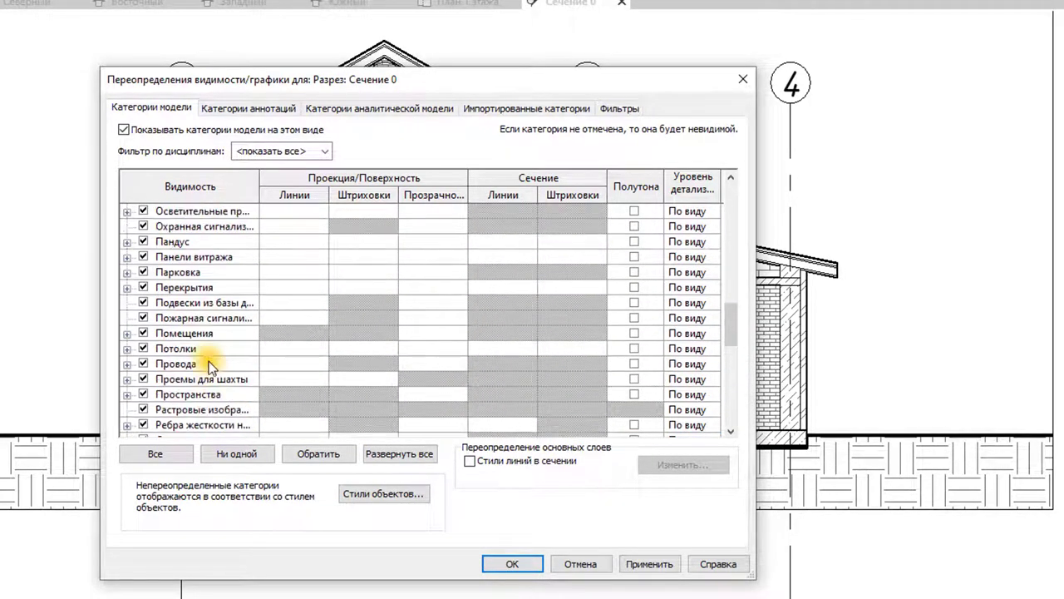
{"action": "scroll", "coordinate": [214, 357], "scroll_direction": "up", "scroll_amount": 2}
{"action": "left_click", "coordinate": [236, 320]}
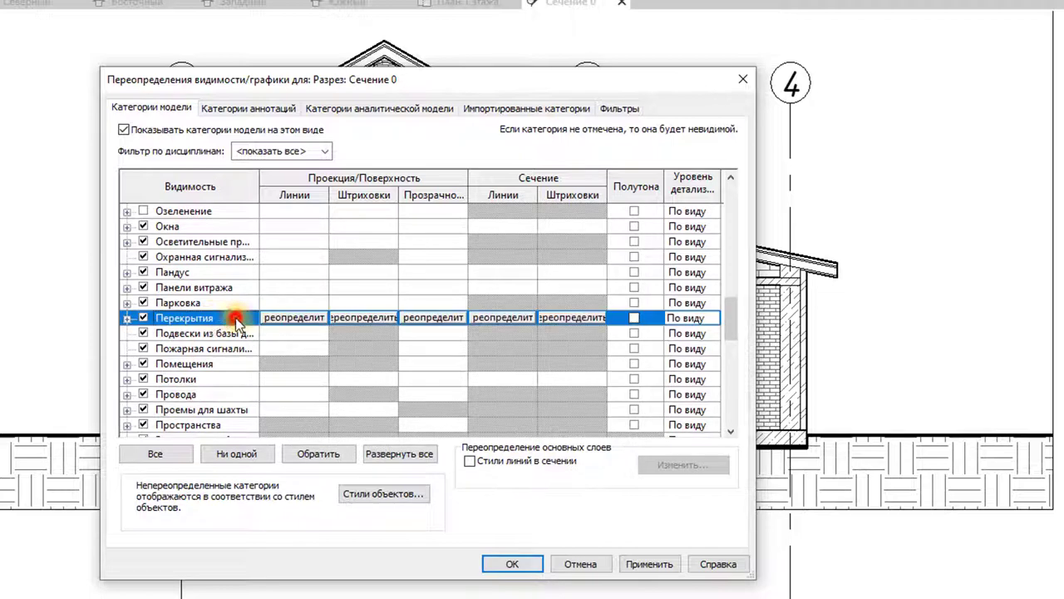
{"action": "left_click", "coordinate": [301, 316]}
{"action": "left_click", "coordinate": [339, 298]}
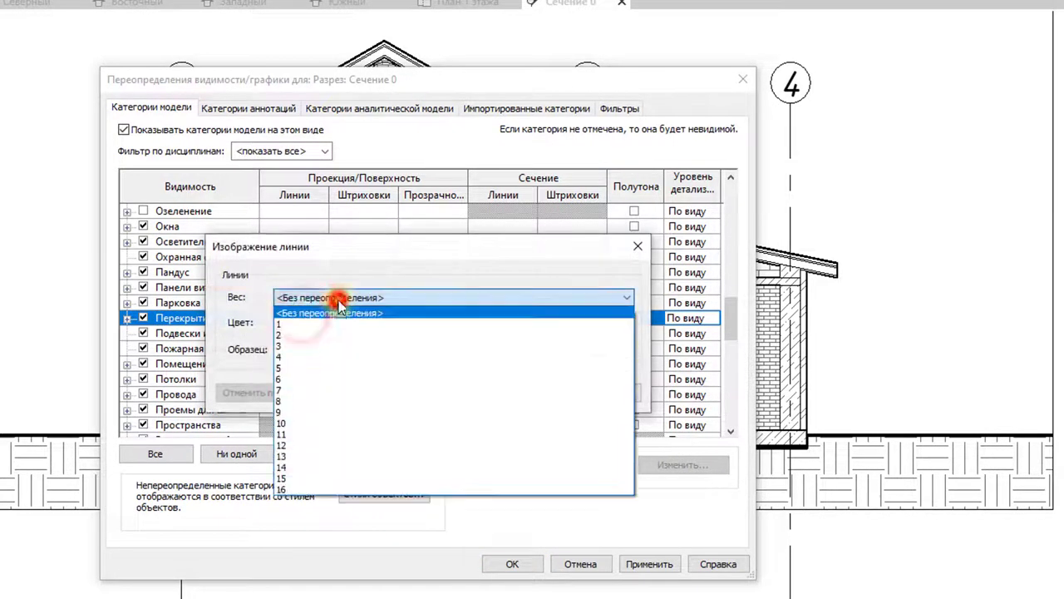
{"action": "left_click", "coordinate": [308, 334]}
{"action": "left_click", "coordinate": [535, 392]}
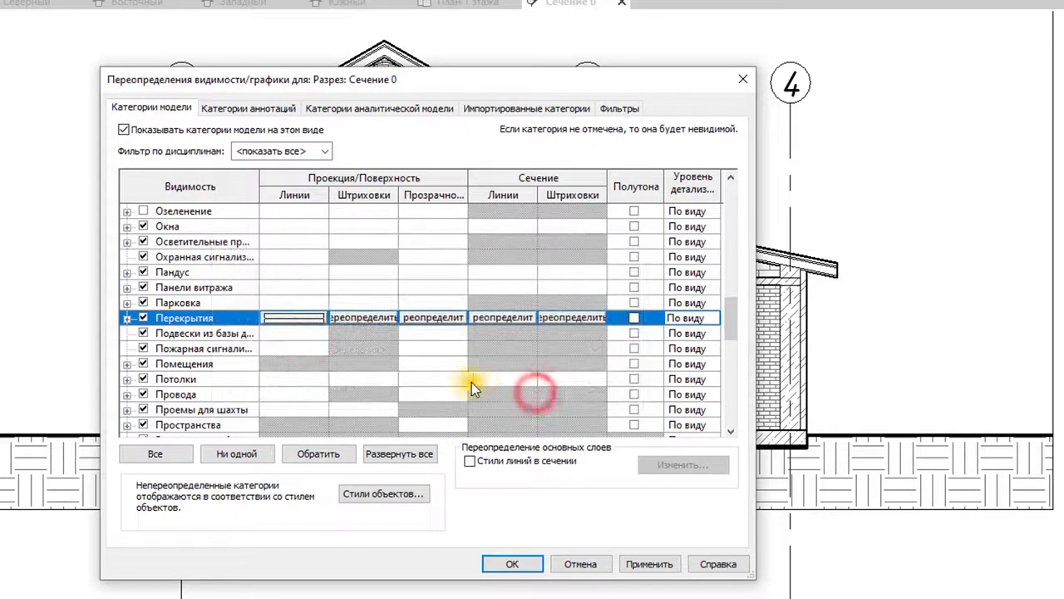
- With only the Перекрытия row selected, override its cut lines with line weight 5
{"action": "scroll", "coordinate": [435, 382], "scroll_direction": "down", "scroll_amount": 1}
{"action": "scroll", "coordinate": [436, 381], "scroll_direction": "down", "scroll_amount": 3}
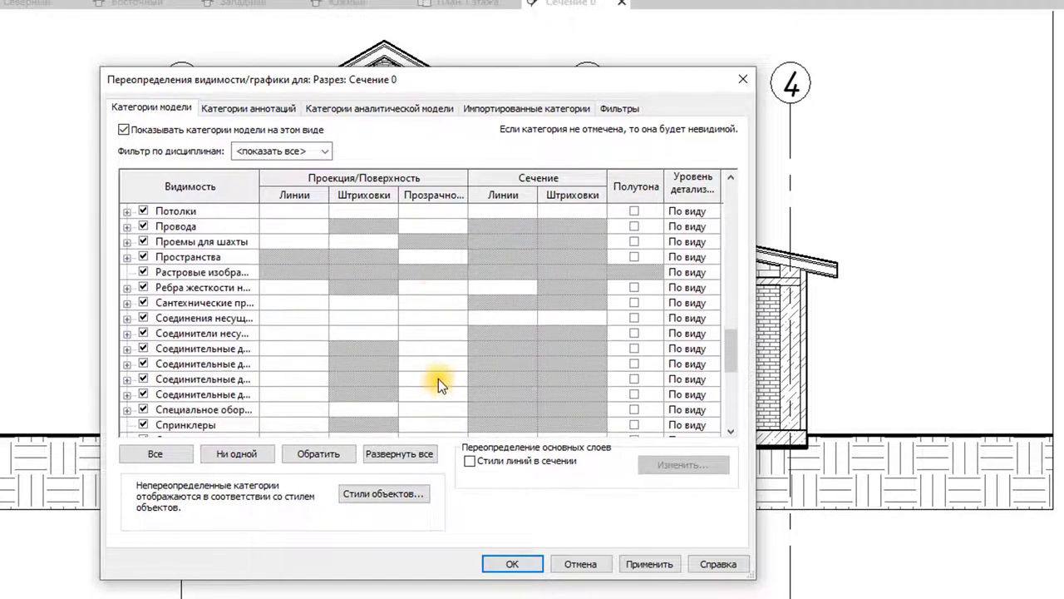
{"action": "scroll", "coordinate": [438, 378], "scroll_direction": "down", "scroll_amount": 3}
{"action": "scroll", "coordinate": [440, 378], "scroll_direction": "up", "scroll_amount": 4}
{"action": "scroll", "coordinate": [443, 384], "scroll_direction": "up", "scroll_amount": 2}
{"action": "key", "text": "shift+Down"}
{"action": "scroll", "coordinate": [445, 385], "scroll_direction": "up", "scroll_amount": 1}
{"action": "key", "text": "shift+Up"}
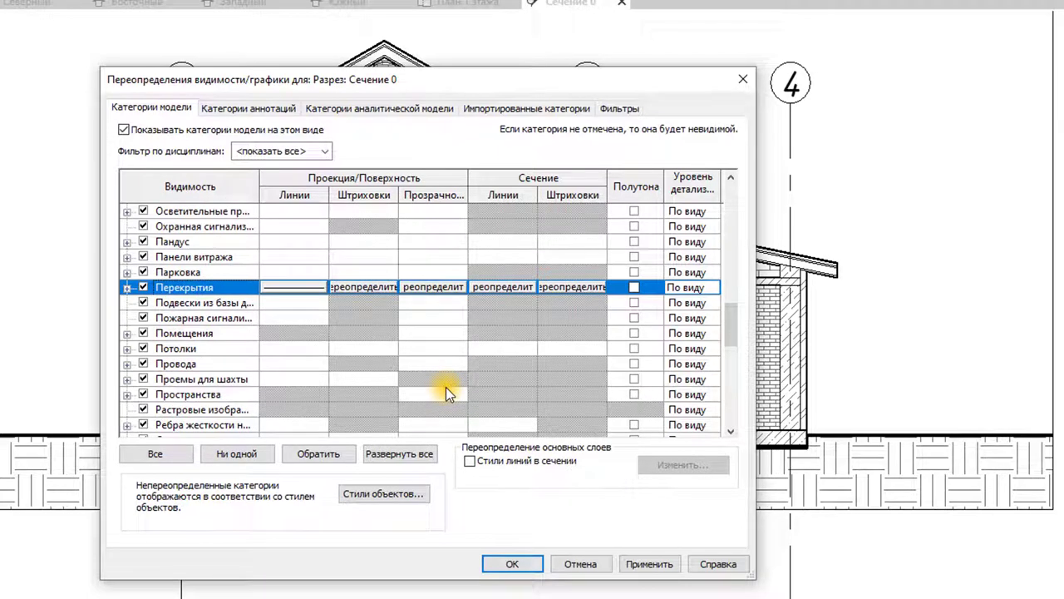
{"action": "left_click", "coordinate": [527, 287]}
{"action": "left_click", "coordinate": [387, 298]}
{"action": "left_click", "coordinate": [380, 354]}
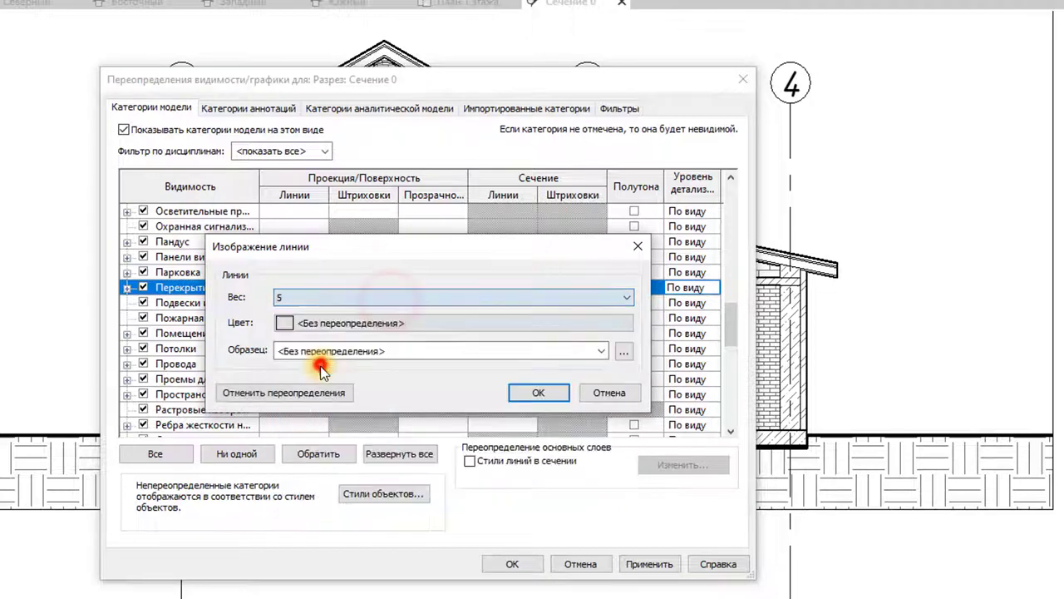
{"action": "left_click", "coordinate": [523, 395]}
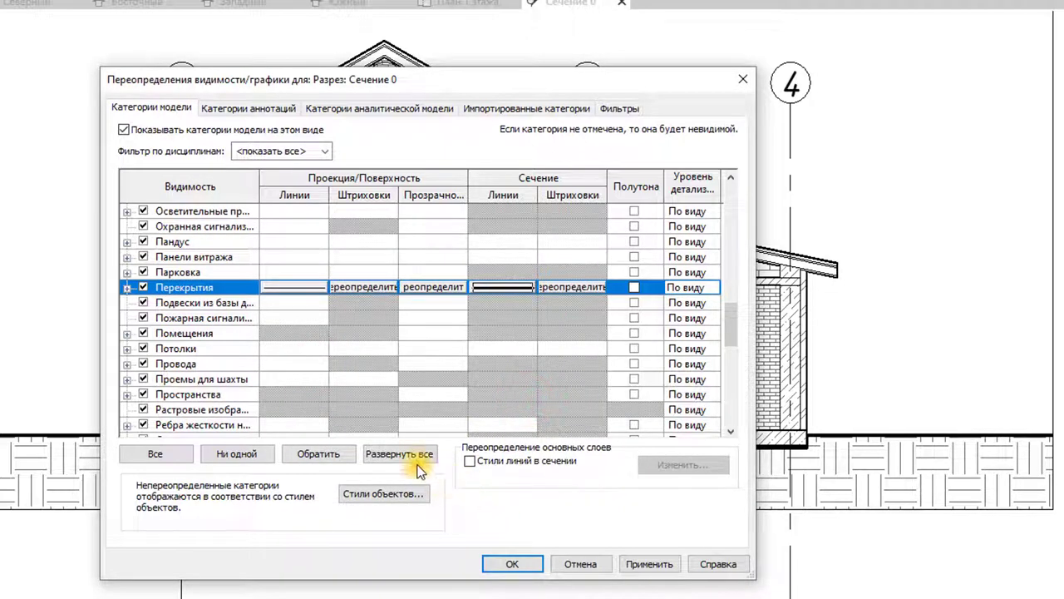
- Give the Крыши (roofs) category projection line weight 2 and cut line weight 5
{"action": "scroll", "coordinate": [300, 377], "scroll_direction": "up", "scroll_amount": 1}
{"action": "scroll", "coordinate": [249, 374], "scroll_direction": "up", "scroll_amount": 3}
{"action": "scroll", "coordinate": [238, 384], "scroll_direction": "up", "scroll_amount": 2}
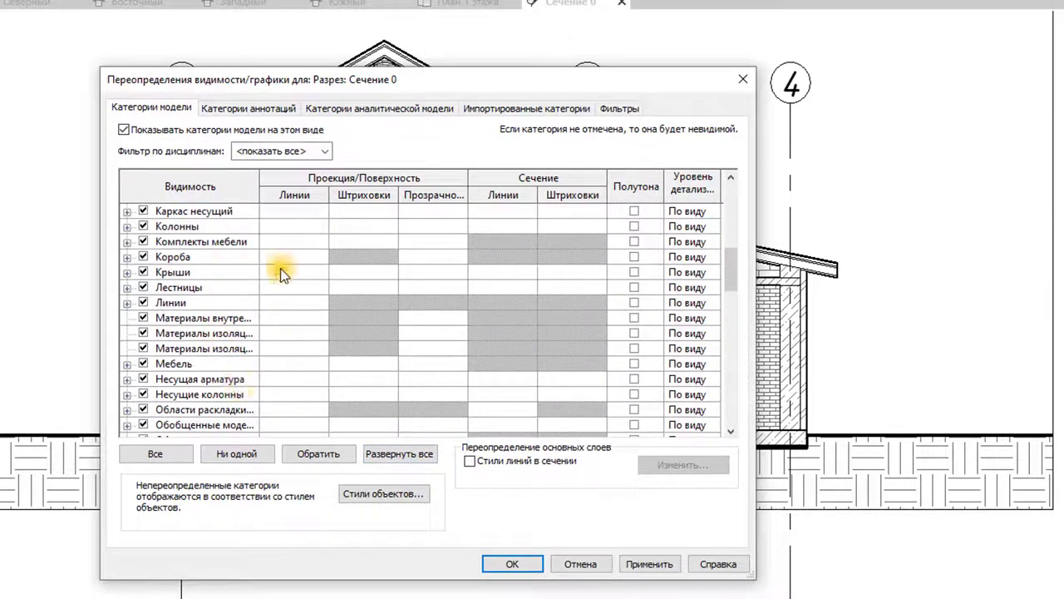
{"action": "left_click", "coordinate": [305, 270]}
{"action": "left_click", "coordinate": [306, 270]}
{"action": "left_click", "coordinate": [299, 298]}
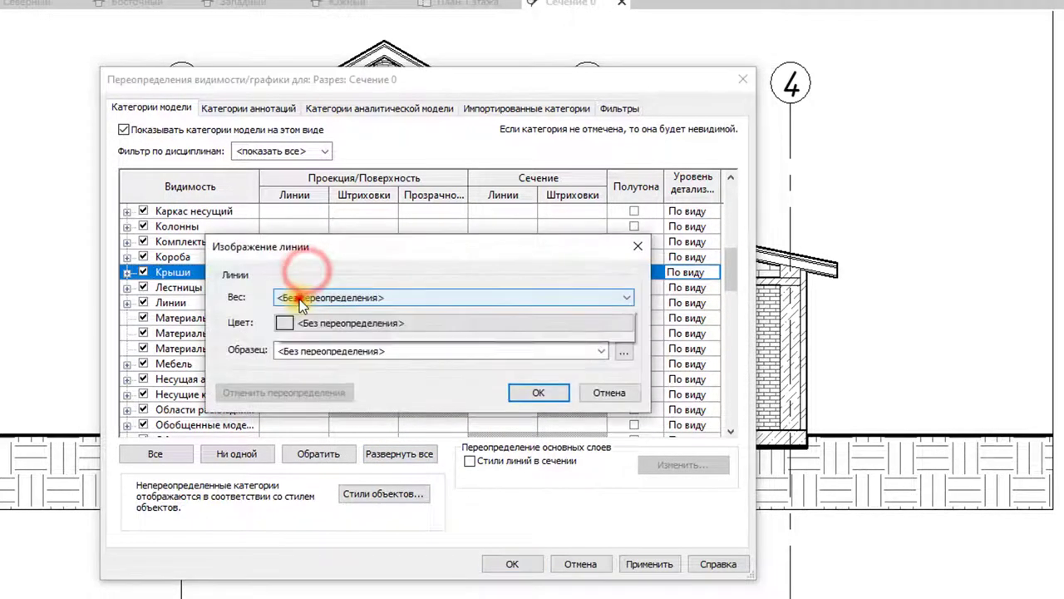
{"action": "left_click", "coordinate": [283, 328]}
{"action": "left_click", "coordinate": [539, 392]}
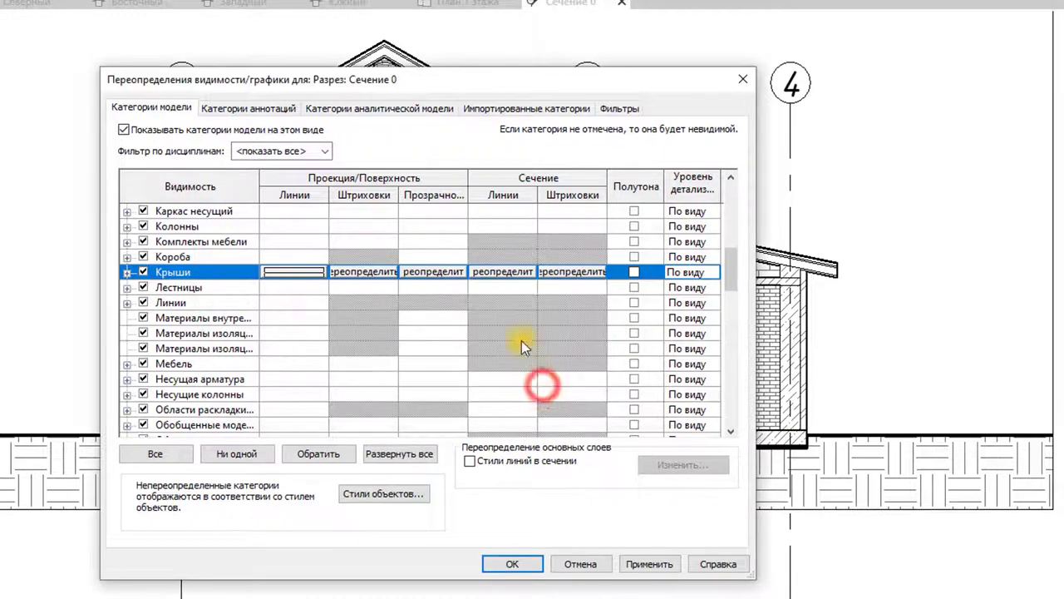
{"action": "left_click", "coordinate": [502, 272]}
{"action": "left_click", "coordinate": [409, 297]}
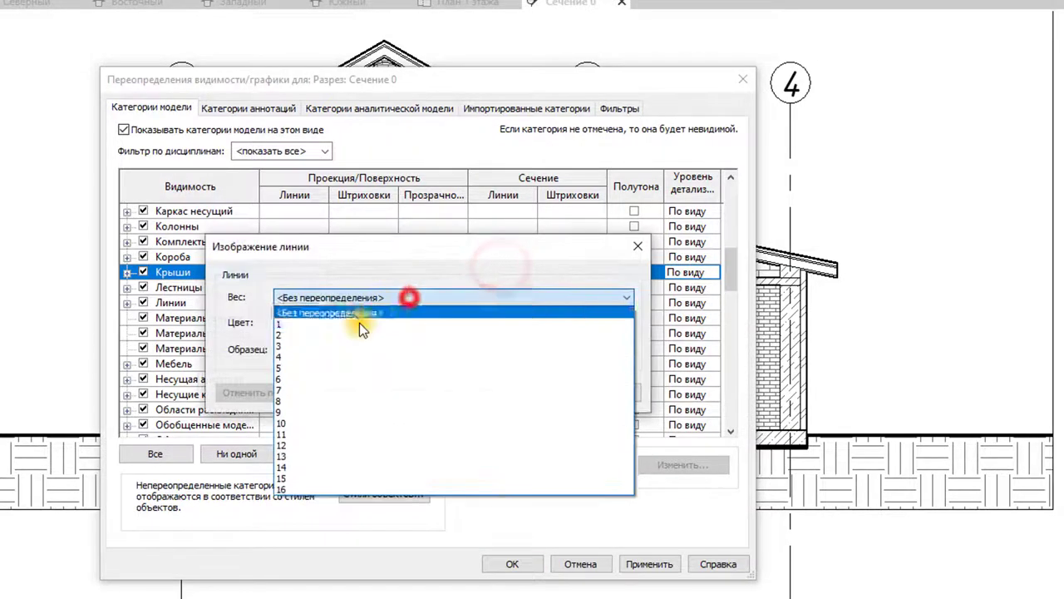
{"action": "left_click", "coordinate": [303, 366]}
{"action": "left_click", "coordinate": [538, 393]}
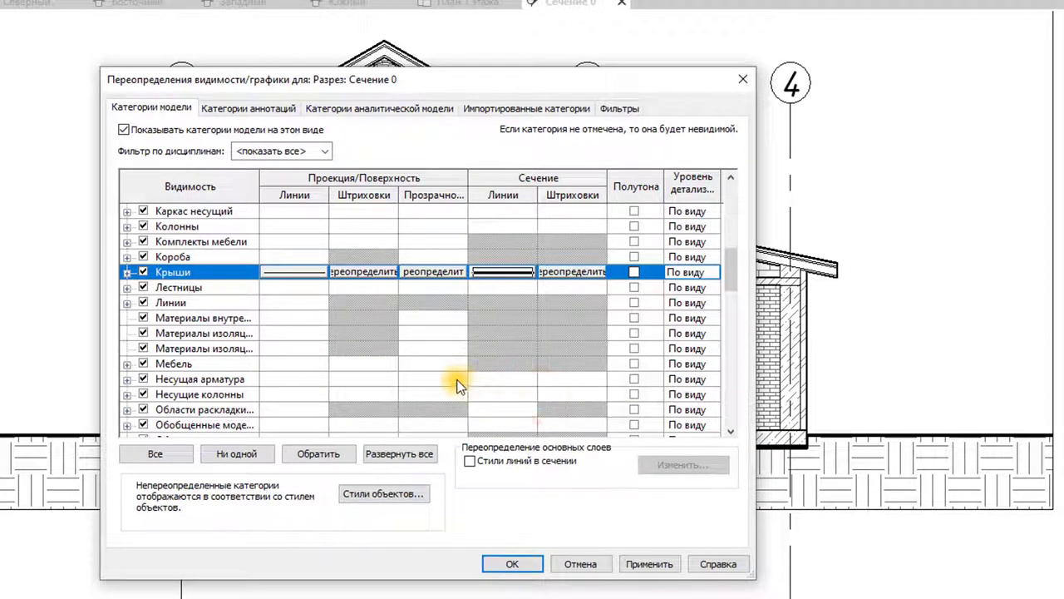
- Override the Лестницы (stairs) category projection lines with line weight 2
{"action": "scroll", "coordinate": [304, 360], "scroll_direction": "down", "scroll_amount": 5}
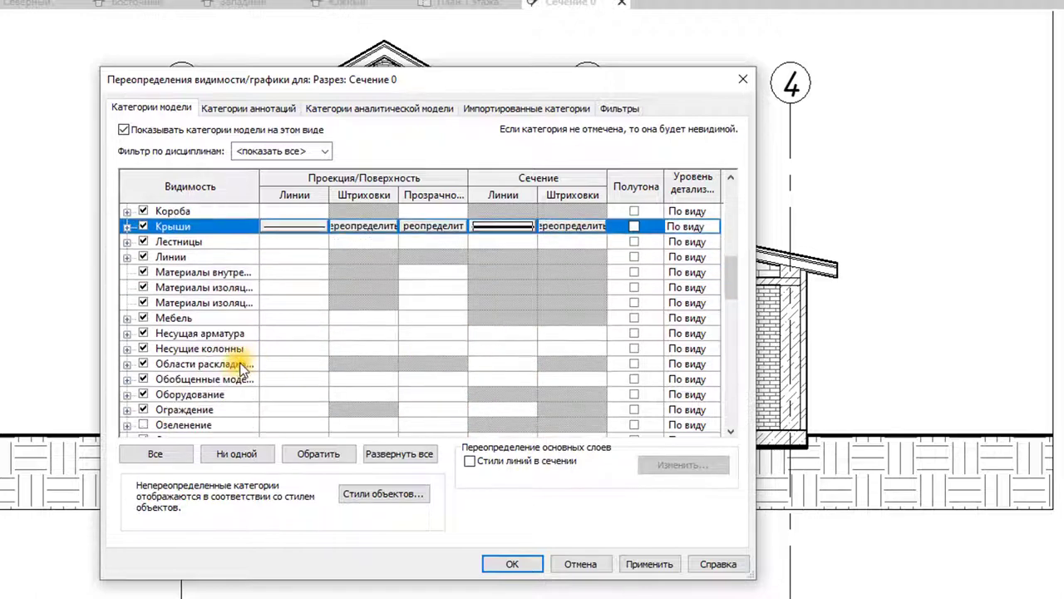
{"action": "scroll", "coordinate": [231, 364], "scroll_direction": "up", "scroll_amount": 3}
{"action": "scroll", "coordinate": [231, 364], "scroll_direction": "up", "scroll_amount": 2}
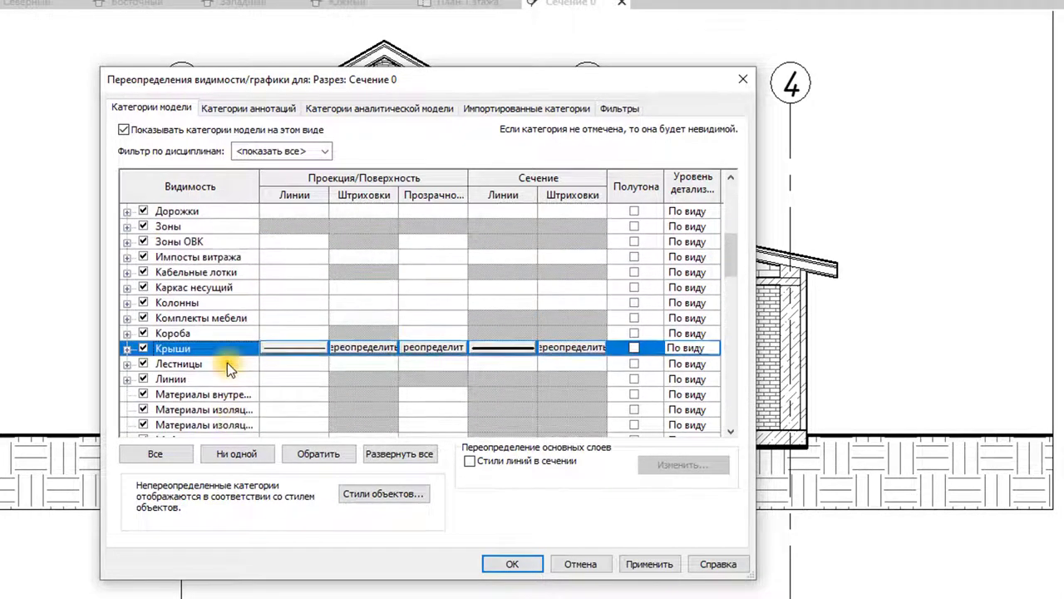
{"action": "scroll", "coordinate": [227, 362], "scroll_direction": "up", "scroll_amount": 3}
{"action": "scroll", "coordinate": [212, 356], "scroll_direction": "up", "scroll_amount": 2}
{"action": "scroll", "coordinate": [211, 356], "scroll_direction": "down", "scroll_amount": 2}
{"action": "scroll", "coordinate": [212, 357], "scroll_direction": "down", "scroll_amount": 1}
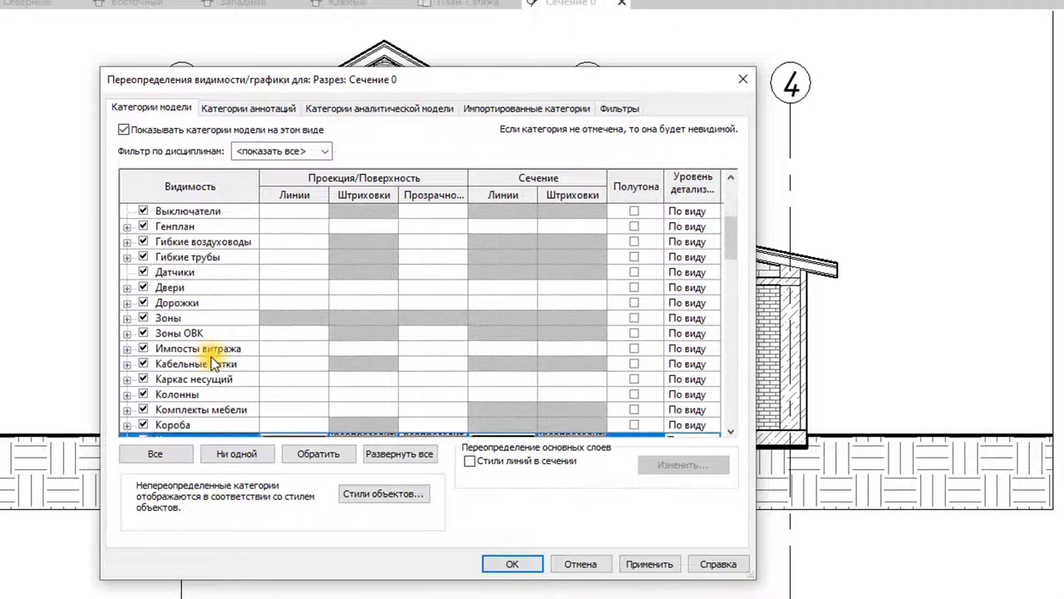
{"action": "scroll", "coordinate": [212, 358], "scroll_direction": "down", "scroll_amount": 1}
{"action": "scroll", "coordinate": [211, 358], "scroll_direction": "down", "scroll_amount": 2}
{"action": "scroll", "coordinate": [232, 364], "scroll_direction": "down", "scroll_amount": 1}
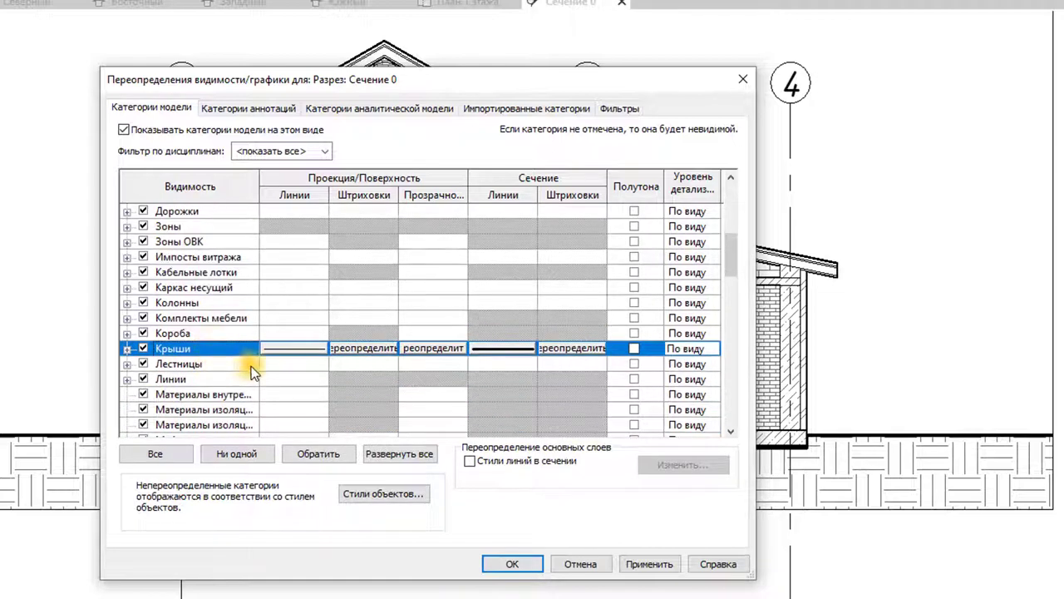
{"action": "left_click", "coordinate": [297, 365]}
{"action": "left_click", "coordinate": [297, 366]}
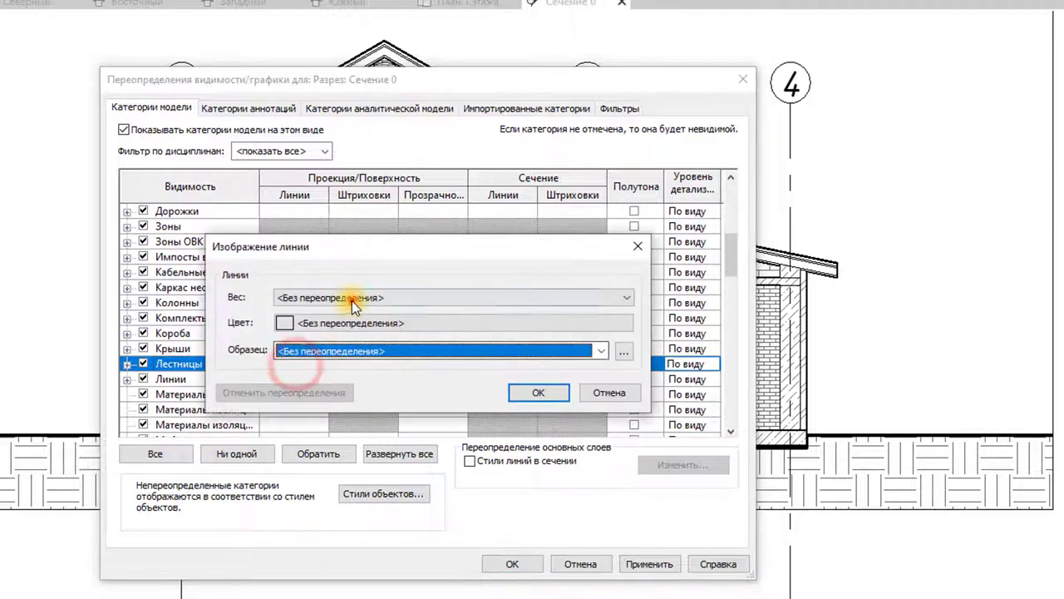
{"action": "left_click", "coordinate": [352, 298]}
{"action": "left_click", "coordinate": [308, 339]}
{"action": "left_click", "coordinate": [524, 394]}
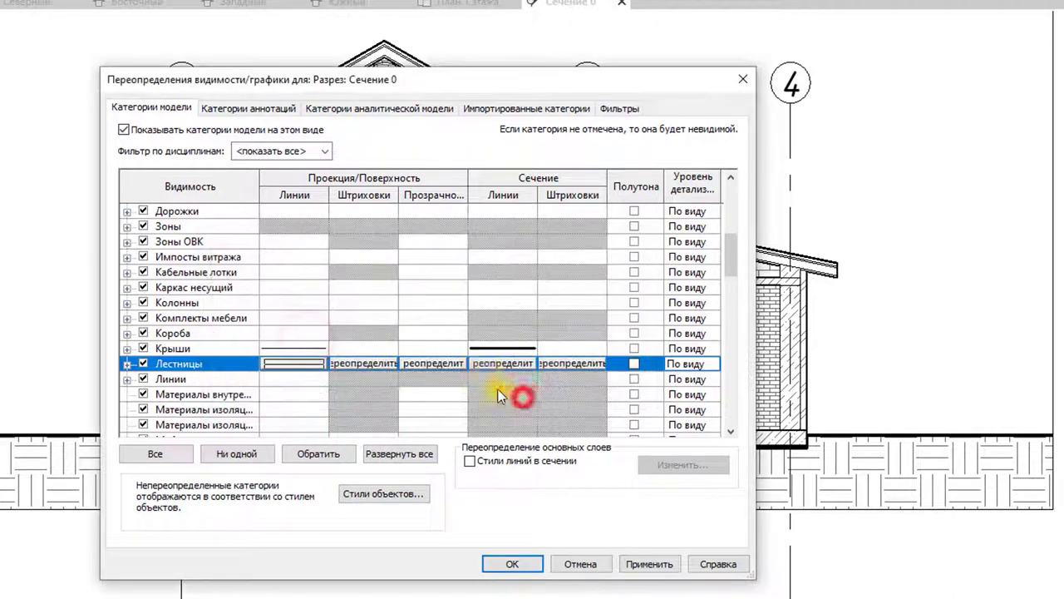
- Override the Лестницы category cut lines with line weight 5
{"action": "left_click", "coordinate": [490, 365]}
{"action": "left_click", "coordinate": [370, 297]}
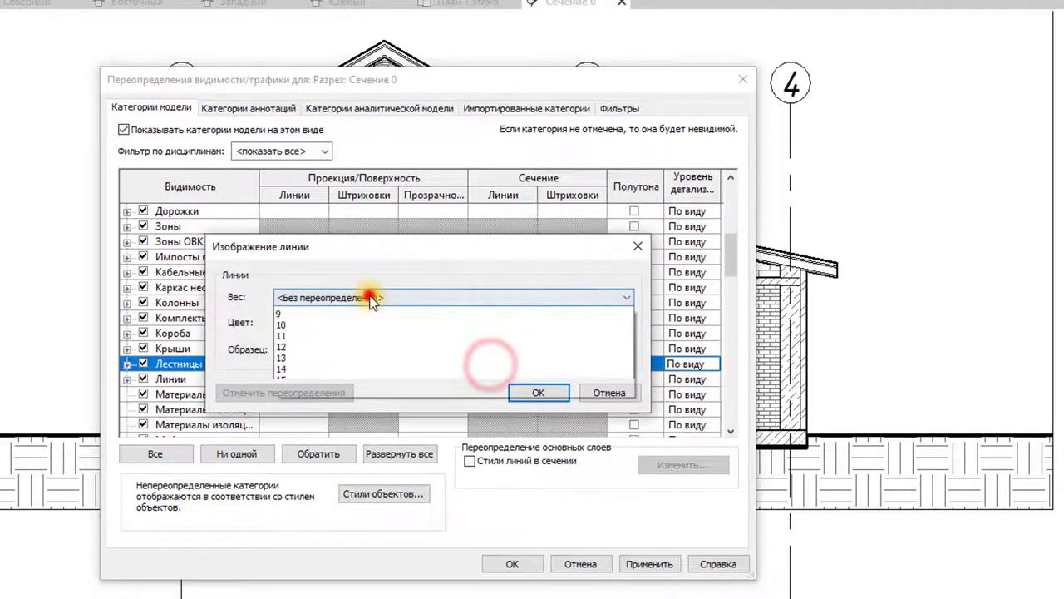
{"action": "left_click", "coordinate": [315, 366]}
{"action": "left_click", "coordinate": [527, 396]}
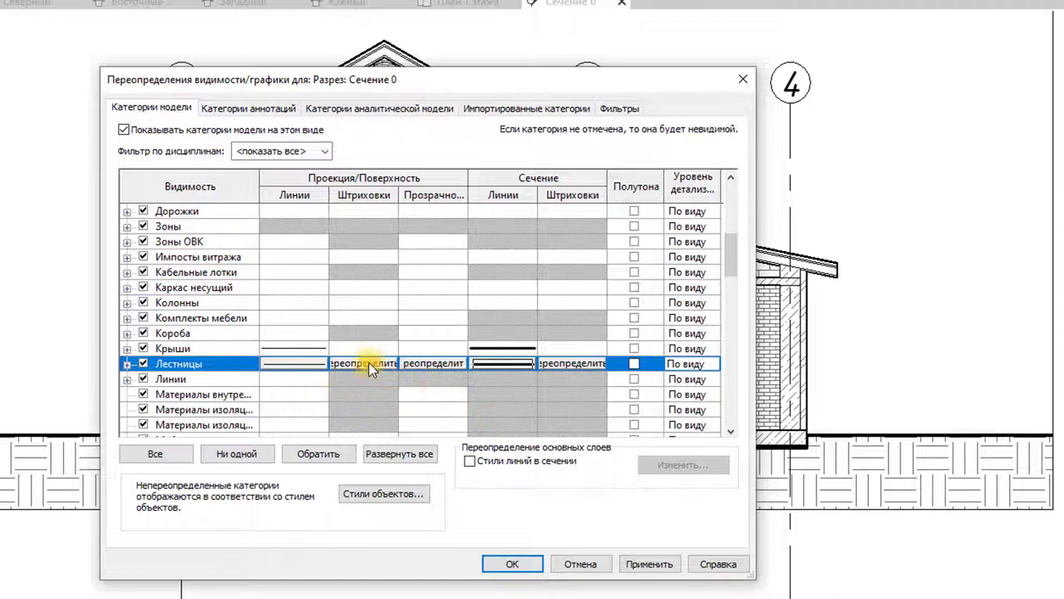
- Expand Окна and select its subcategories from Горбылек through Профильные
{"action": "scroll", "coordinate": [394, 371], "scroll_direction": "down", "scroll_amount": 3}
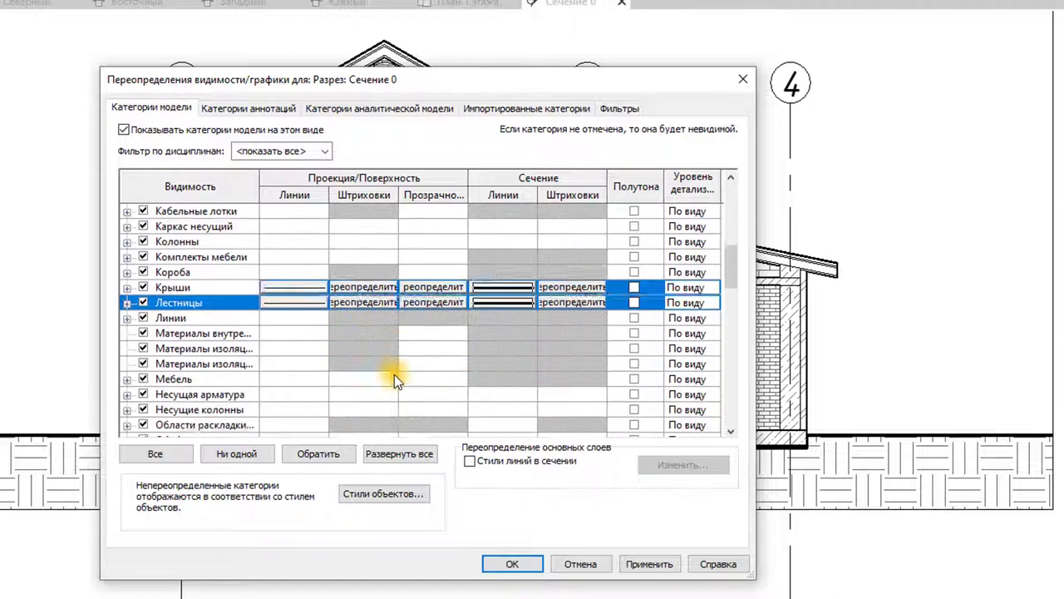
{"action": "scroll", "coordinate": [393, 368], "scroll_direction": "up", "scroll_amount": 1}
{"action": "scroll", "coordinate": [389, 368], "scroll_direction": "up", "scroll_amount": 2}
{"action": "scroll", "coordinate": [386, 371], "scroll_direction": "up", "scroll_amount": 1}
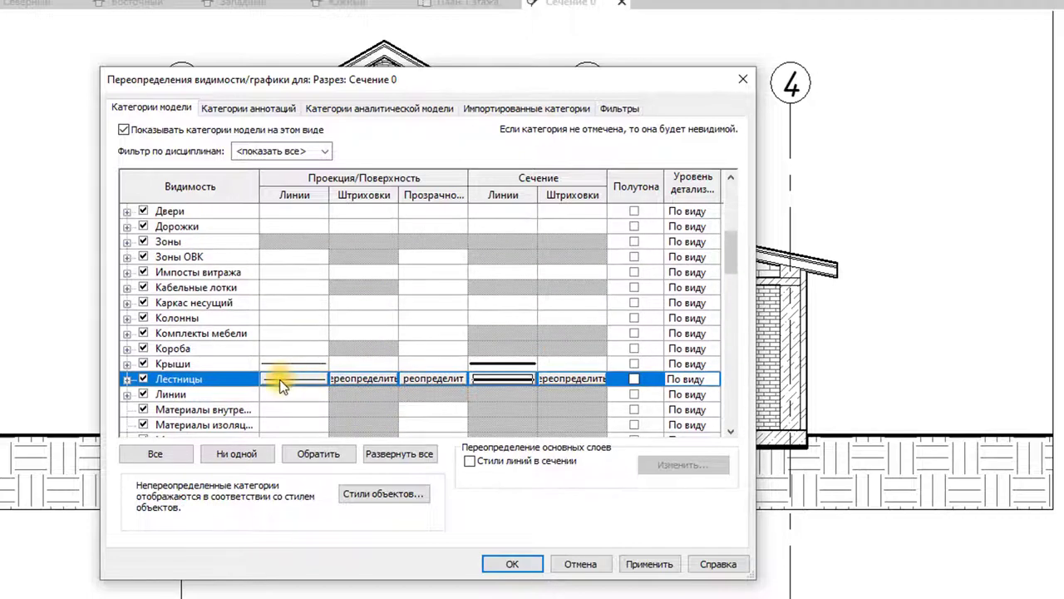
{"action": "scroll", "coordinate": [280, 373], "scroll_direction": "up", "scroll_amount": 1}
{"action": "scroll", "coordinate": [258, 358], "scroll_direction": "up", "scroll_amount": 3}
{"action": "scroll", "coordinate": [225, 341], "scroll_direction": "up", "scroll_amount": 2}
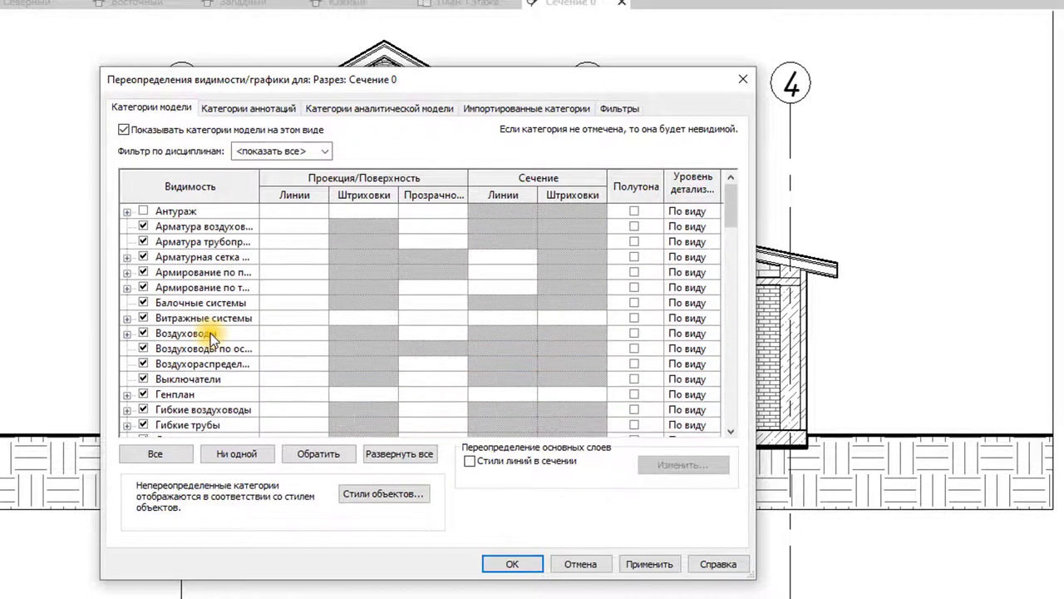
{"action": "scroll", "coordinate": [212, 332], "scroll_direction": "down", "scroll_amount": 3}
{"action": "scroll", "coordinate": [212, 328], "scroll_direction": "down", "scroll_amount": 5}
{"action": "scroll", "coordinate": [212, 328], "scroll_direction": "down", "scroll_amount": 4}
{"action": "scroll", "coordinate": [166, 318], "scroll_direction": "down", "scroll_amount": 1}
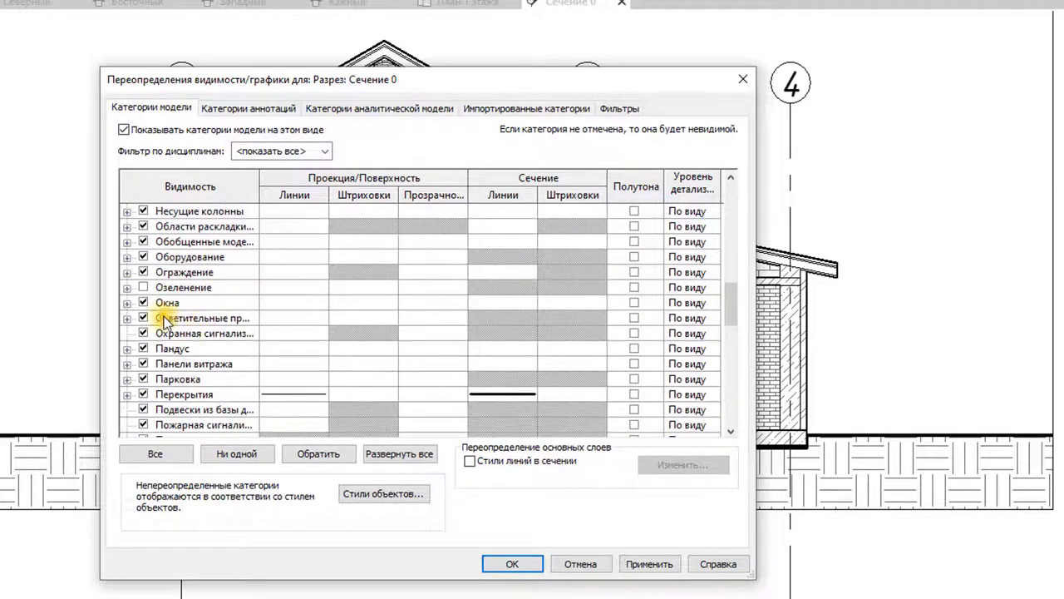
{"action": "left_click", "coordinate": [127, 302]}
{"action": "scroll", "coordinate": [263, 340], "scroll_direction": "down", "scroll_amount": 1}
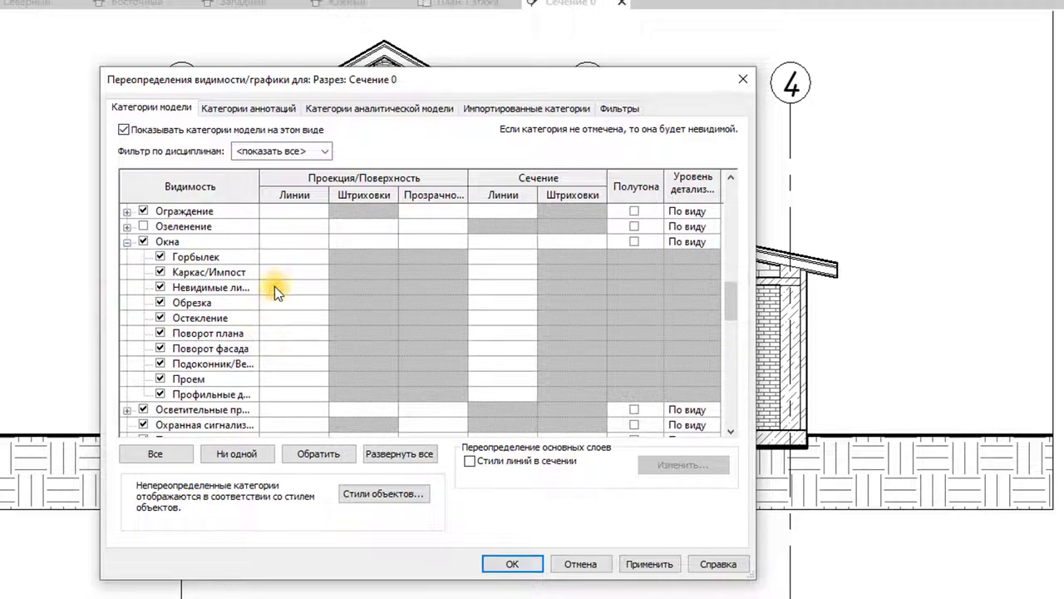
{"action": "left_click", "coordinate": [285, 257]}
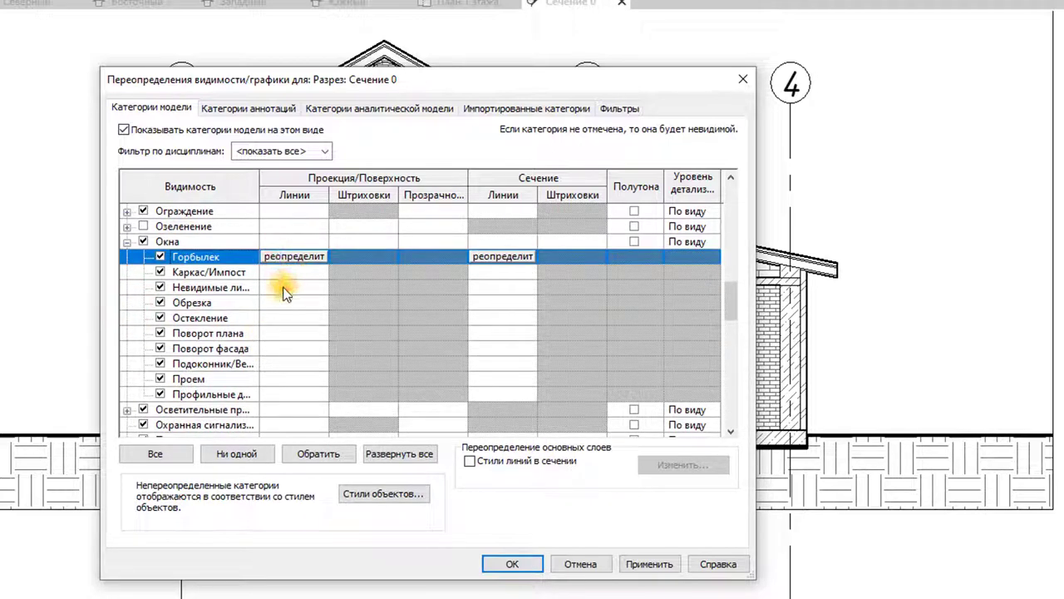
{"action": "left_click", "coordinate": [291, 396], "text": "shift"}
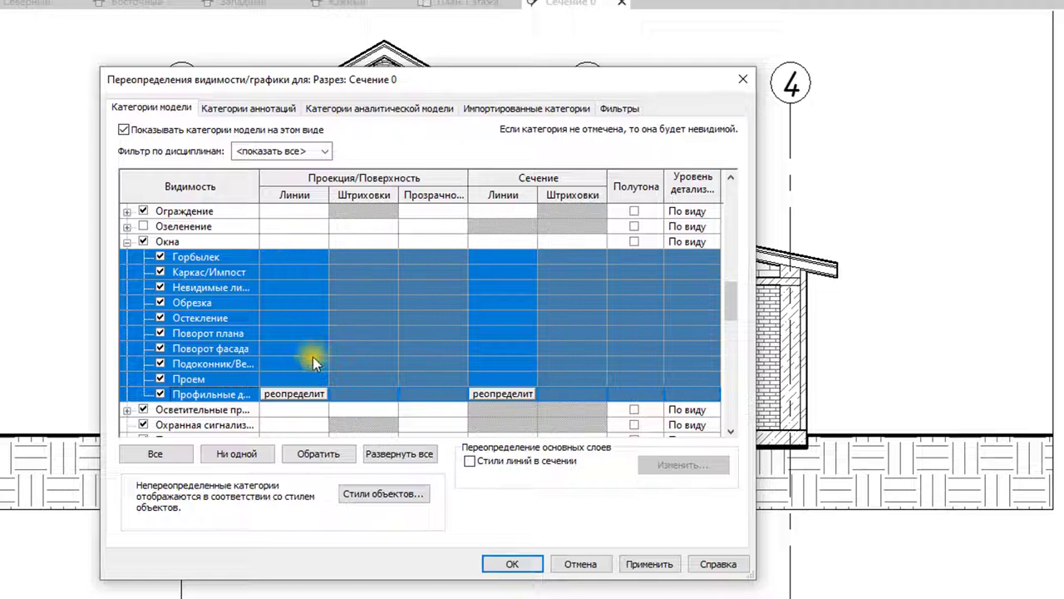
{"action": "left_click", "coordinate": [277, 258]}
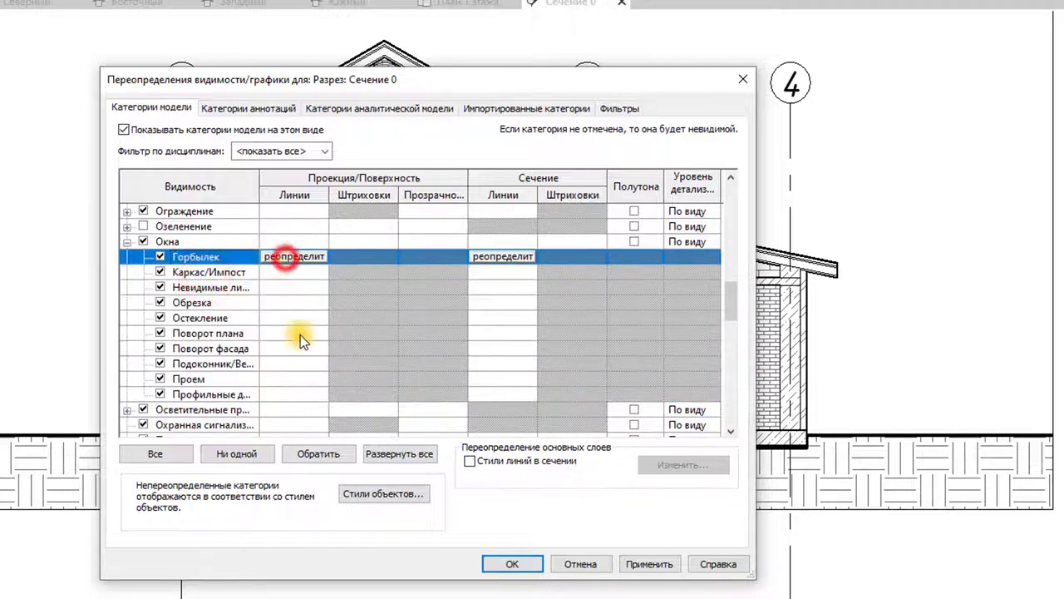
{"action": "left_click", "coordinate": [281, 394], "text": "shift"}
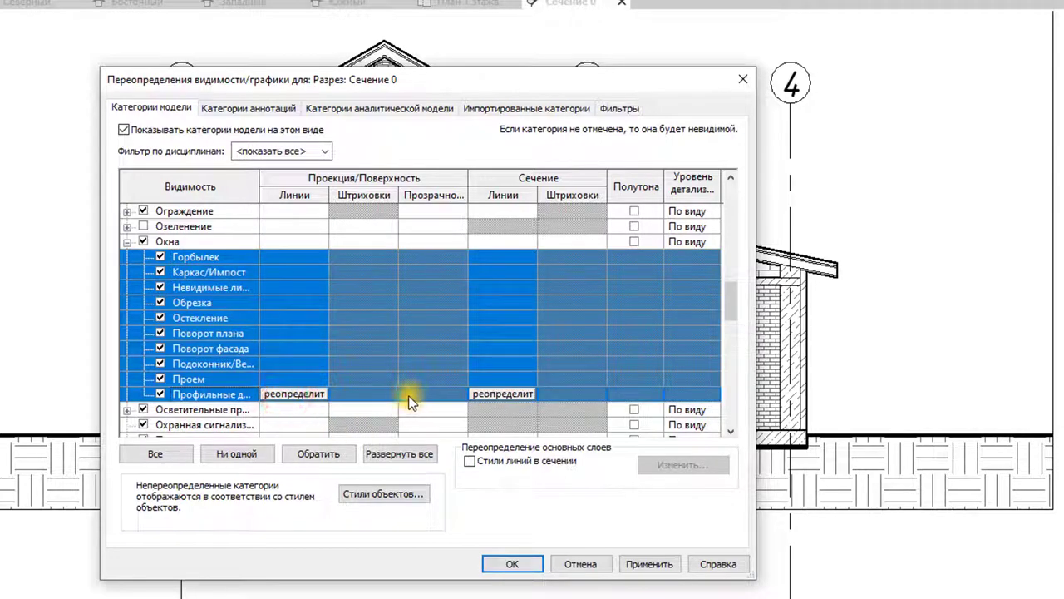
- Override the selected window subcategories' projection and cut lines with line weight 2
{"action": "left_click", "coordinate": [297, 396]}
{"action": "left_click", "coordinate": [326, 295]}
{"action": "left_click", "coordinate": [304, 334]}
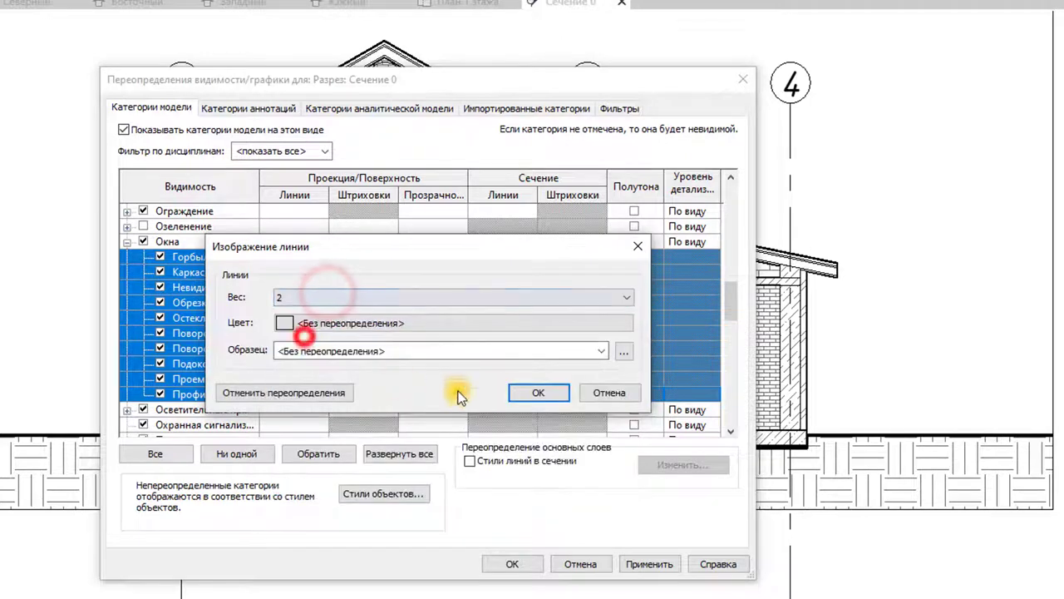
{"action": "left_click", "coordinate": [532, 391]}
{"action": "left_click", "coordinate": [503, 392]}
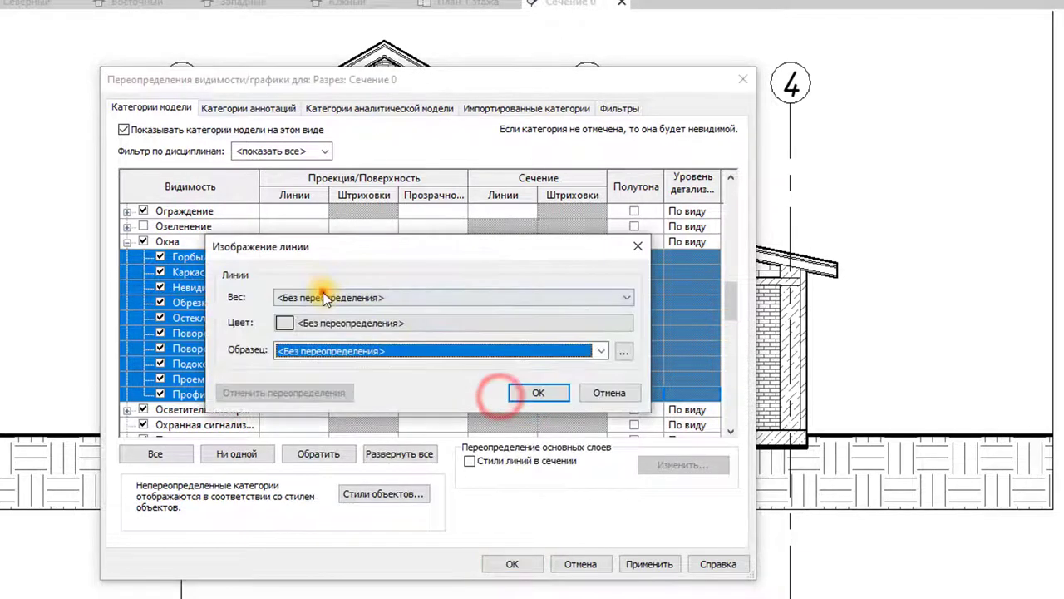
{"action": "left_click", "coordinate": [309, 297]}
{"action": "left_click", "coordinate": [298, 333]}
{"action": "left_click", "coordinate": [519, 397]}
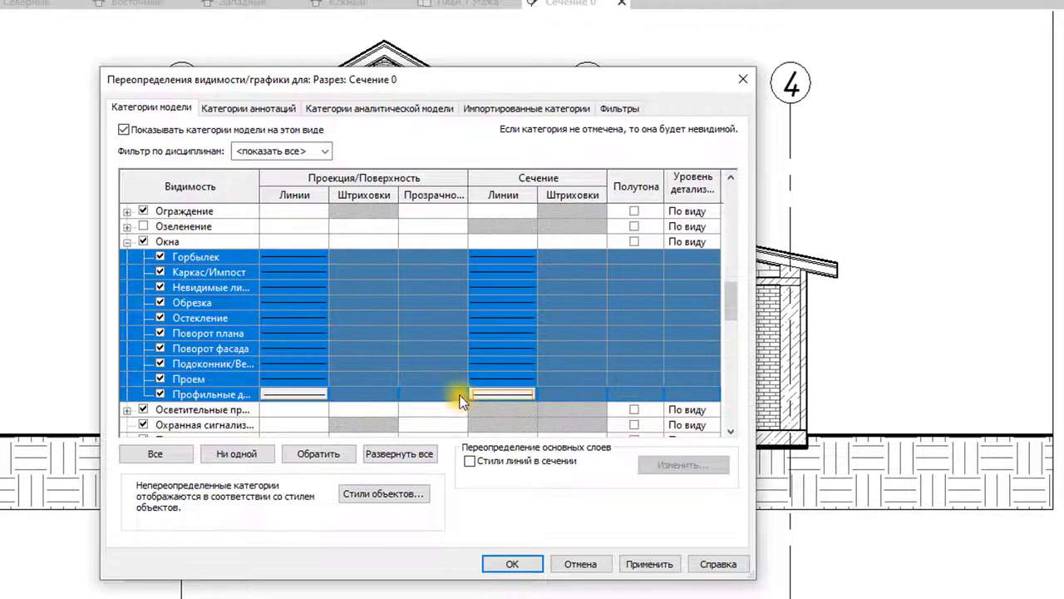
- Expand Двери and select all its subcategories, from Архитрав to the last
{"action": "scroll", "coordinate": [350, 361], "scroll_direction": "up", "scroll_amount": 1}
{"action": "scroll", "coordinate": [341, 363], "scroll_direction": "up", "scroll_amount": 3}
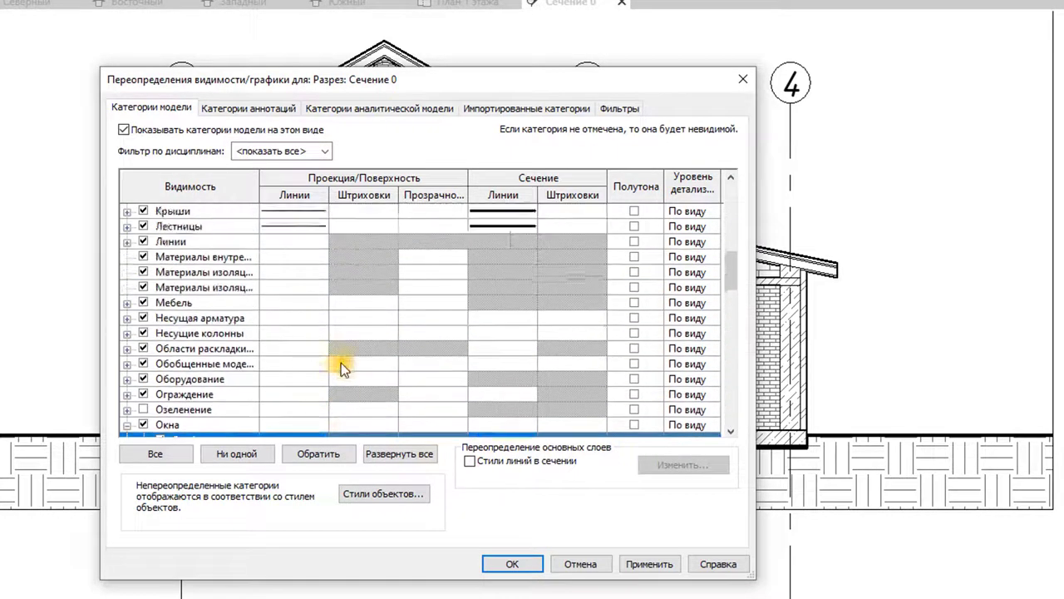
{"action": "scroll", "coordinate": [332, 374], "scroll_direction": "up", "scroll_amount": 3}
{"action": "scroll", "coordinate": [324, 378], "scroll_direction": "up", "scroll_amount": 3}
{"action": "scroll", "coordinate": [320, 375], "scroll_direction": "up", "scroll_amount": 2}
{"action": "scroll", "coordinate": [310, 374], "scroll_direction": "down", "scroll_amount": 1}
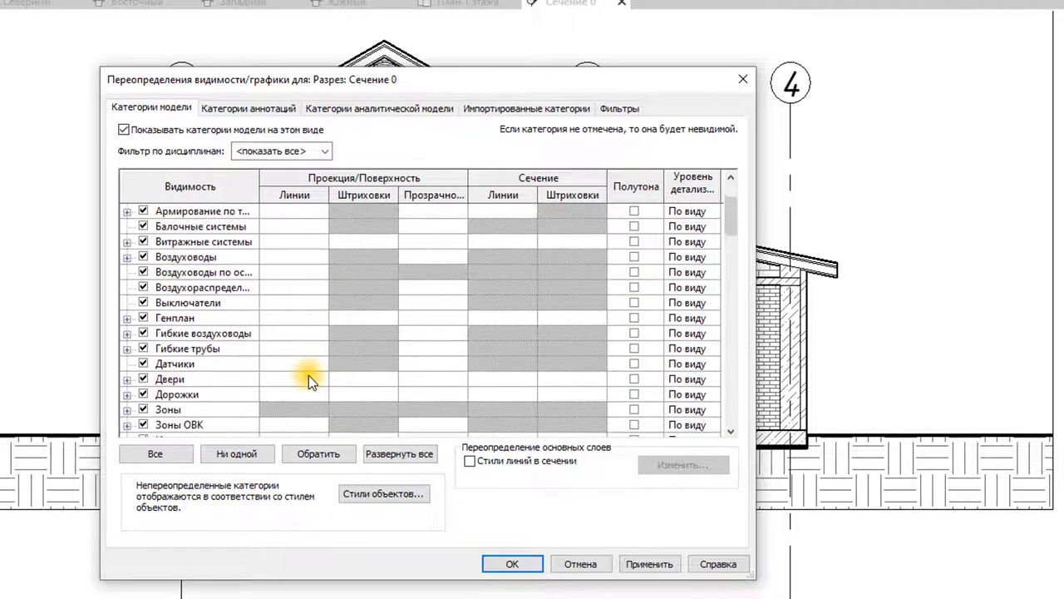
{"action": "scroll", "coordinate": [309, 375], "scroll_direction": "down", "scroll_amount": 4}
{"action": "scroll", "coordinate": [305, 375], "scroll_direction": "down", "scroll_amount": 3}
{"action": "scroll", "coordinate": [304, 380], "scroll_direction": "down", "scroll_amount": 2}
{"action": "scroll", "coordinate": [304, 380], "scroll_direction": "up", "scroll_amount": 2}
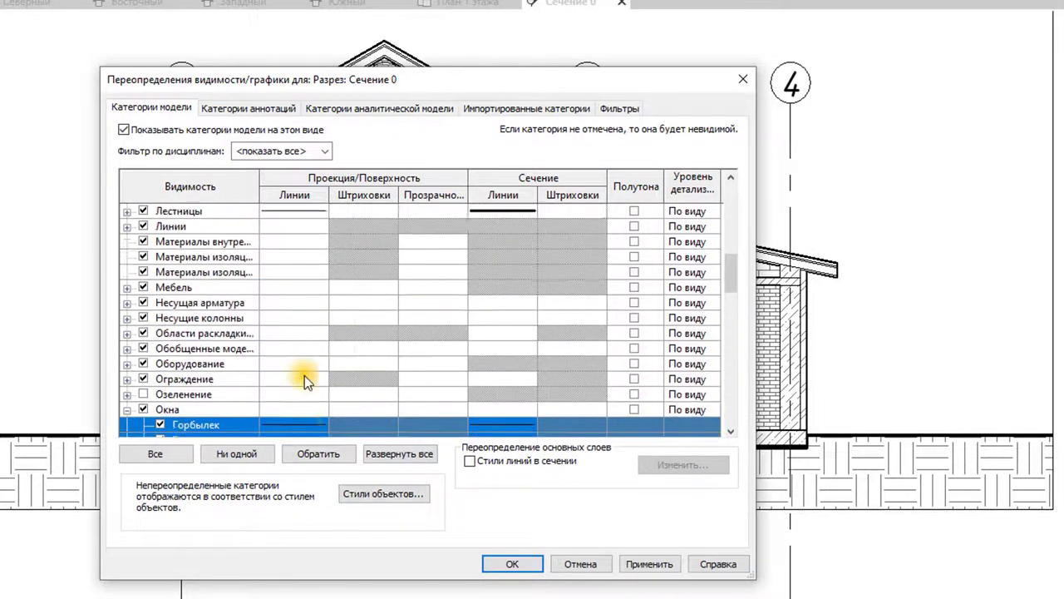
{"action": "scroll", "coordinate": [305, 380], "scroll_direction": "up", "scroll_amount": 4}
{"action": "scroll", "coordinate": [306, 380], "scroll_direction": "up", "scroll_amount": 3}
{"action": "left_click", "coordinate": [126, 318]}
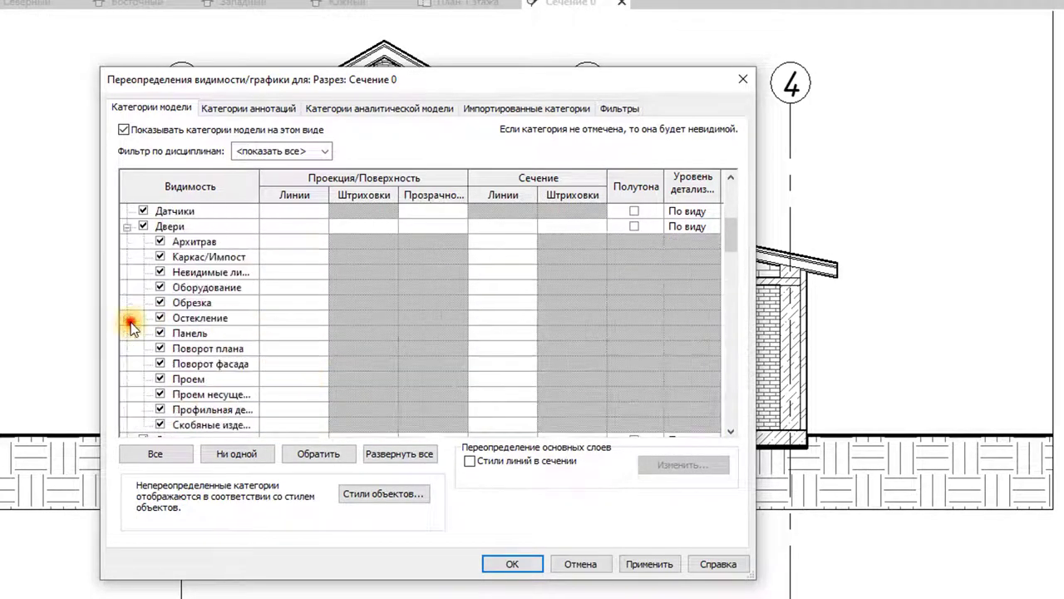
{"action": "left_click", "coordinate": [214, 240]}
{"action": "scroll", "coordinate": [259, 361], "scroll_direction": "down", "scroll_amount": 1}
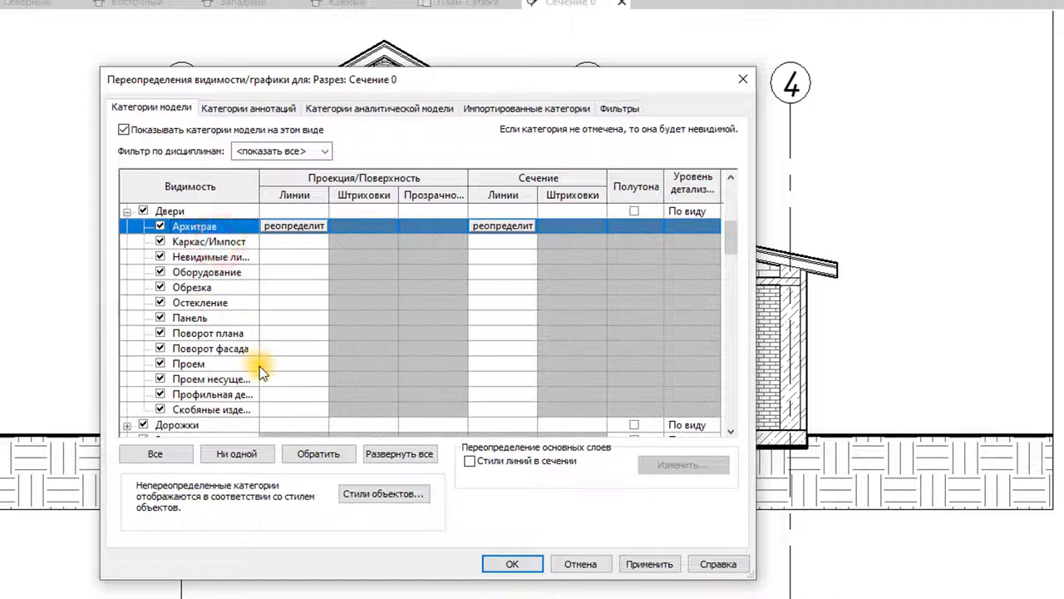
{"action": "left_click", "coordinate": [235, 409], "text": "shift"}
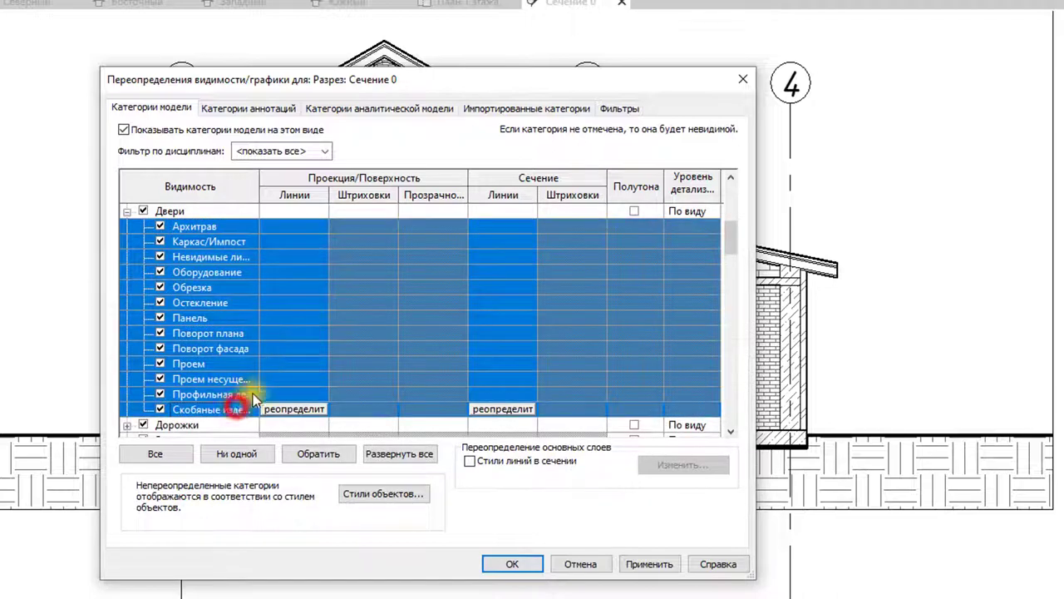
- Override the door subcategories' projection line weight and set their cut lines to weight 2
{"action": "left_click", "coordinate": [296, 407]}
{"action": "left_click", "coordinate": [313, 291]}
{"action": "left_click", "coordinate": [295, 325]}
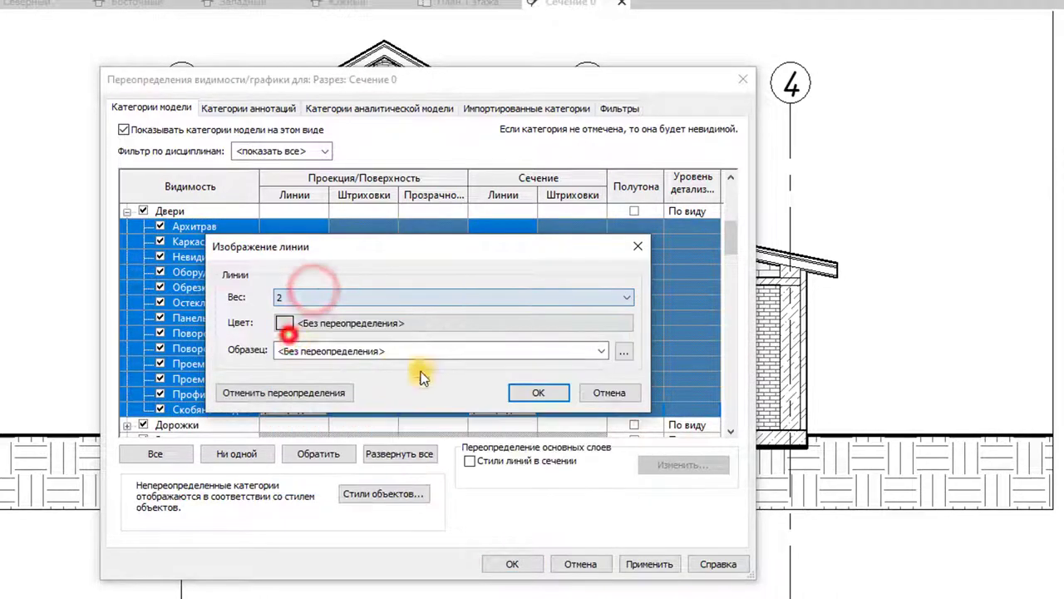
{"action": "left_click", "coordinate": [534, 390]}
{"action": "left_click", "coordinate": [498, 409]}
{"action": "left_click", "coordinate": [501, 409]}
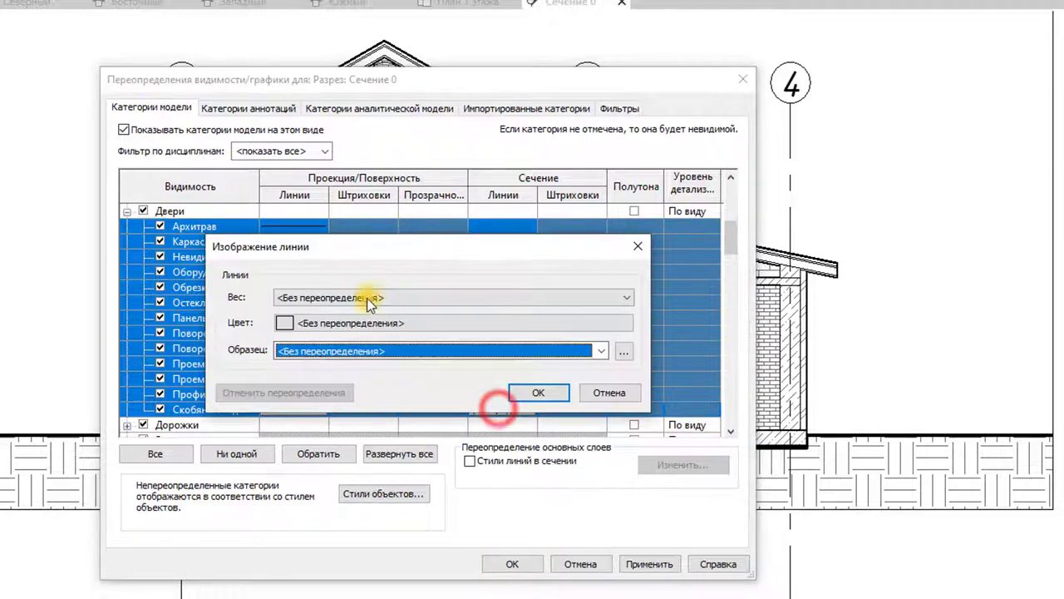
{"action": "left_click", "coordinate": [344, 297]}
{"action": "left_click", "coordinate": [317, 337]}
{"action": "left_click", "coordinate": [534, 394]}
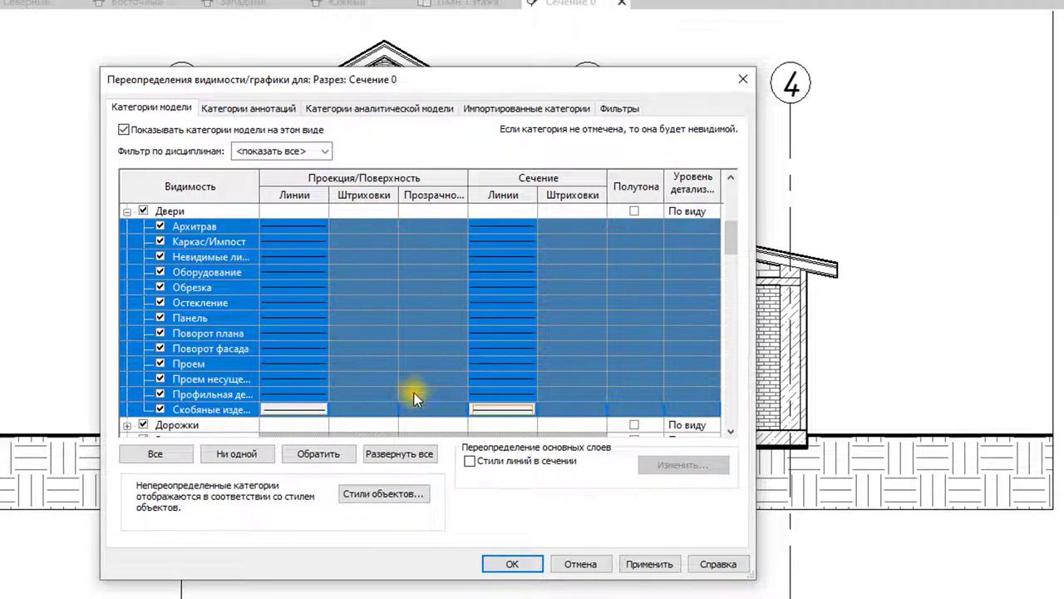
- Select all Ограждение subcategories and override their projection lines to weight 2
{"action": "scroll", "coordinate": [414, 392], "scroll_direction": "up", "scroll_amount": 3}
{"action": "scroll", "coordinate": [335, 373], "scroll_direction": "up", "scroll_amount": 3}
{"action": "scroll", "coordinate": [317, 359], "scroll_direction": "down", "scroll_amount": 1}
{"action": "scroll", "coordinate": [316, 354], "scroll_direction": "down", "scroll_amount": 4}
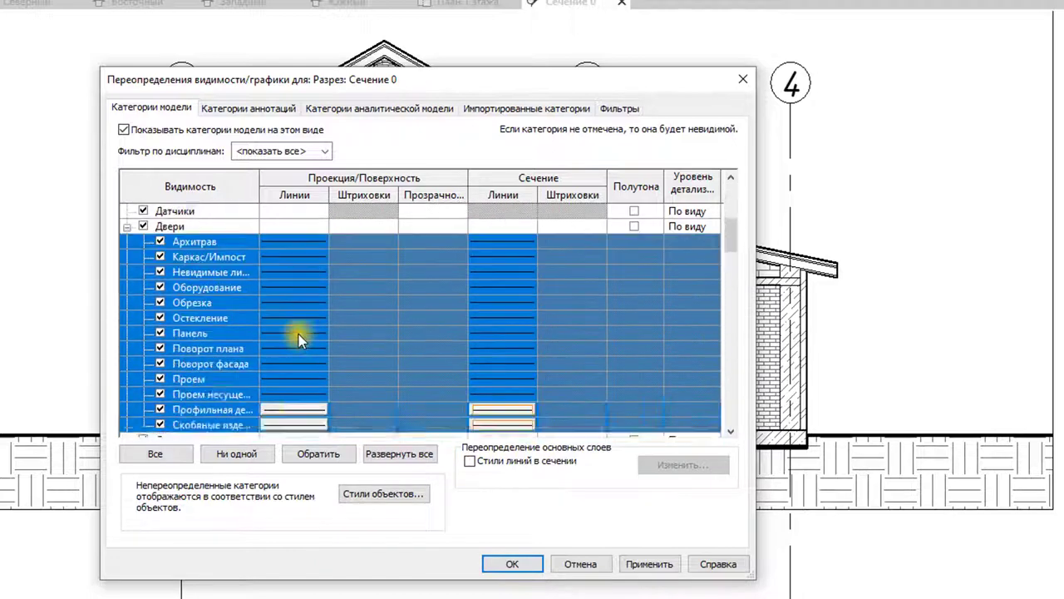
{"action": "scroll", "coordinate": [298, 335], "scroll_direction": "down", "scroll_amount": 4}
{"action": "scroll", "coordinate": [287, 345], "scroll_direction": "down", "scroll_amount": 4}
{"action": "scroll", "coordinate": [275, 356], "scroll_direction": "down", "scroll_amount": 2}
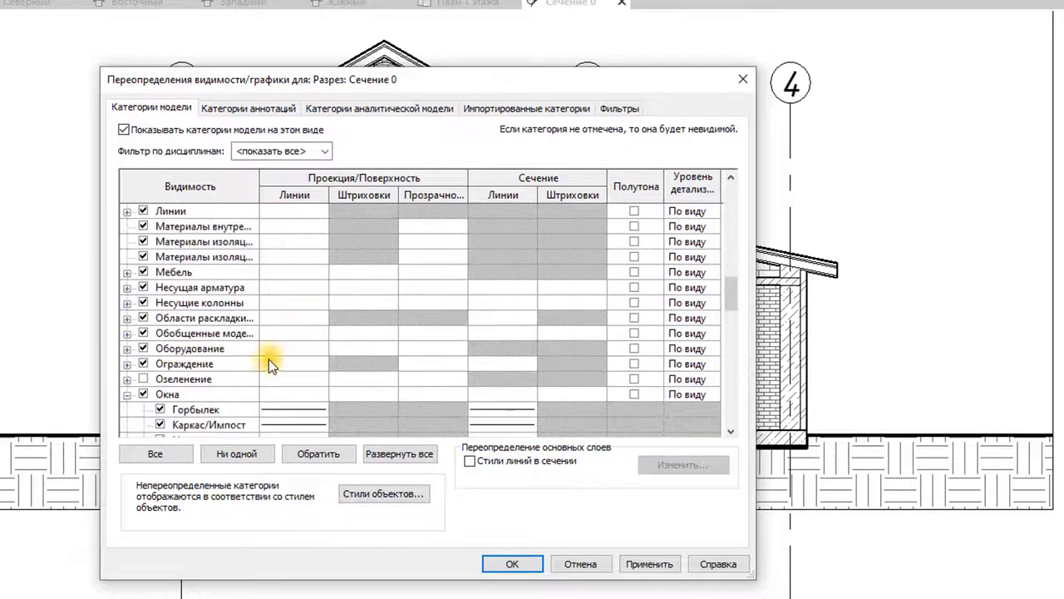
{"action": "left_click", "coordinate": [126, 364]}
{"action": "left_click", "coordinate": [281, 287]}
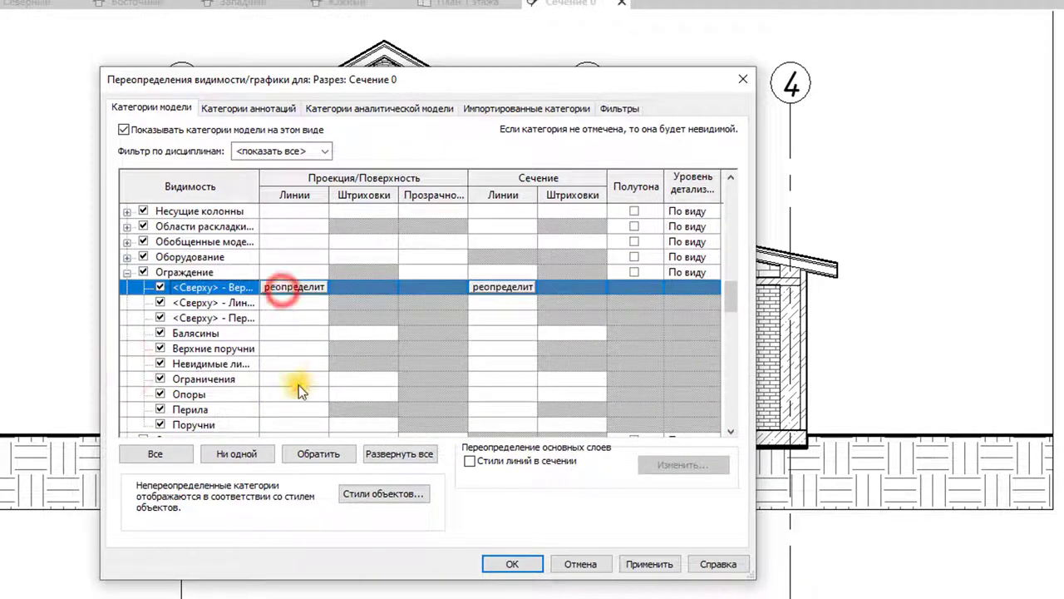
{"action": "left_click", "coordinate": [311, 427], "text": "shift"}
{"action": "left_click", "coordinate": [293, 424]}
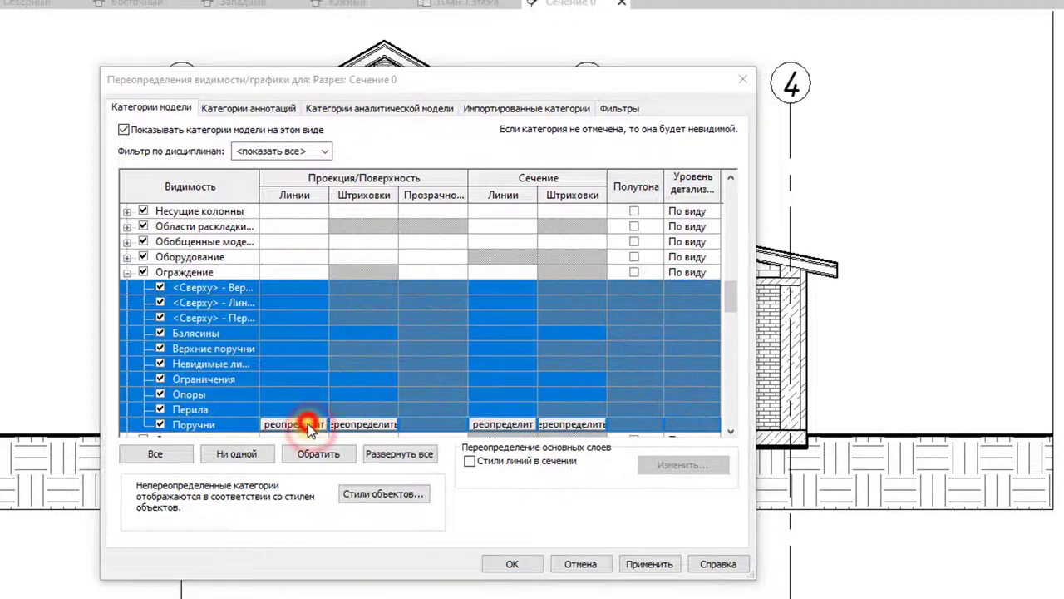
{"action": "left_click", "coordinate": [316, 296]}
{"action": "left_click", "coordinate": [302, 334]}
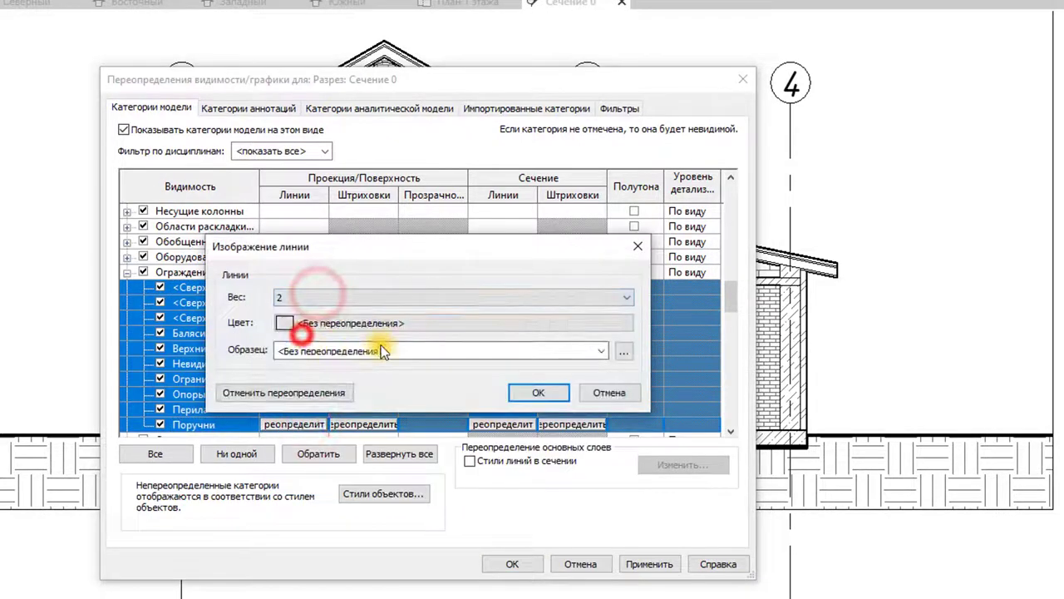
{"action": "left_click", "coordinate": [504, 389]}
- Override the cut lines of the same railing subcategories to weight 2
{"action": "left_click", "coordinate": [491, 426]}
{"action": "left_click", "coordinate": [357, 295]}
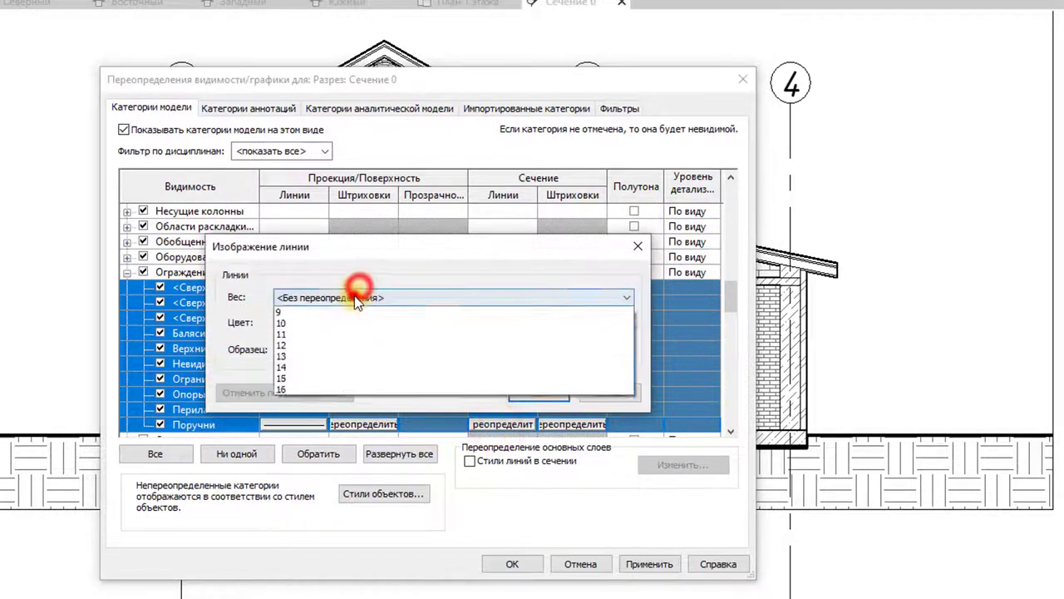
{"action": "left_click", "coordinate": [316, 338]}
{"action": "left_click", "coordinate": [519, 394]}
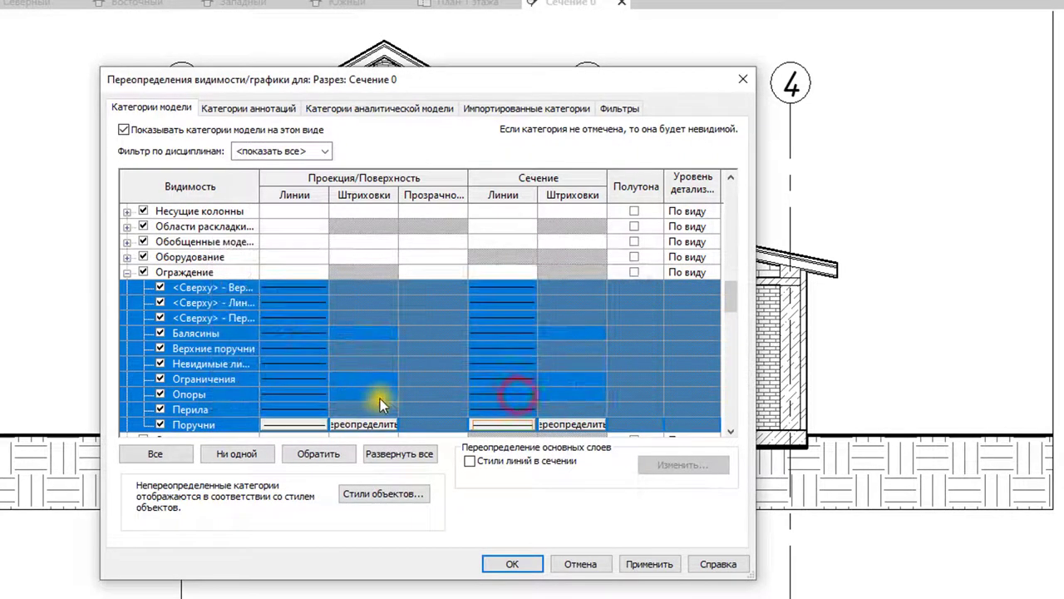
{"action": "scroll", "coordinate": [375, 395], "scroll_direction": "up", "scroll_amount": 2}
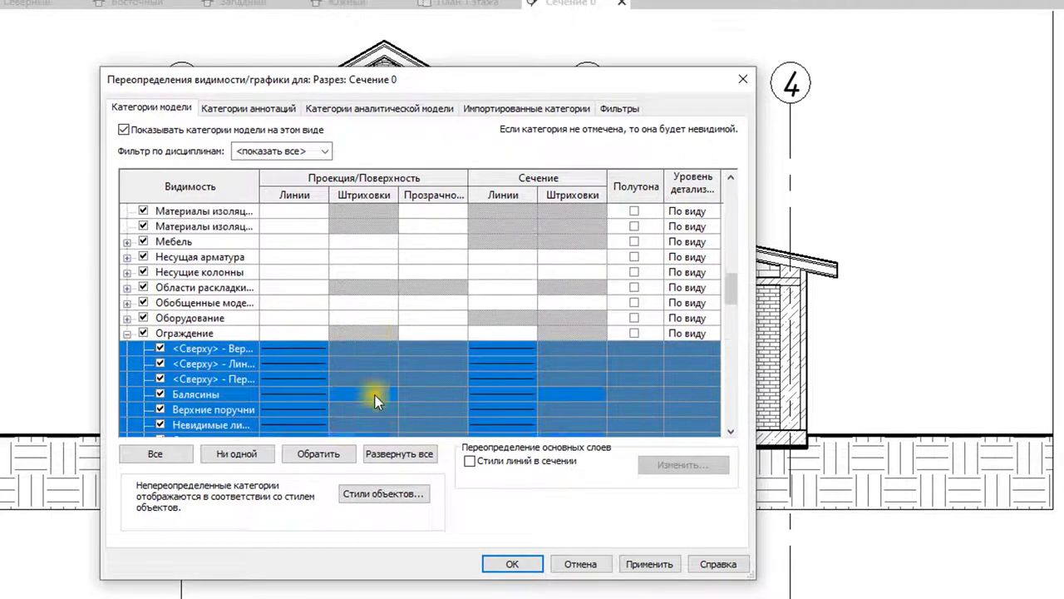
{"action": "scroll", "coordinate": [375, 395], "scroll_direction": "up", "scroll_amount": 4}
{"action": "scroll", "coordinate": [380, 394], "scroll_direction": "up", "scroll_amount": 4}
{"action": "scroll", "coordinate": [380, 394], "scroll_direction": "up", "scroll_amount": 4}
{"action": "scroll", "coordinate": [379, 394], "scroll_direction": "up", "scroll_amount": 4}
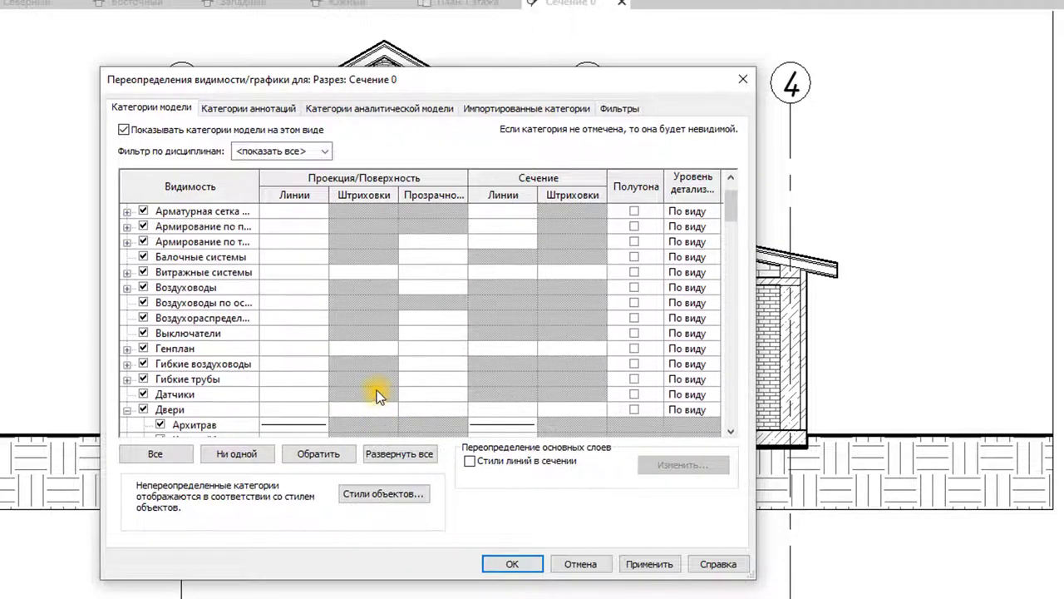
{"action": "scroll", "coordinate": [372, 390], "scroll_direction": "up", "scroll_amount": 2}
{"action": "scroll", "coordinate": [327, 366], "scroll_direction": "down", "scroll_amount": 4}
- Select the three Обобщенные модели subcategories and set their projection line weight to 2
{"action": "scroll", "coordinate": [341, 360], "scroll_direction": "down", "scroll_amount": 3}
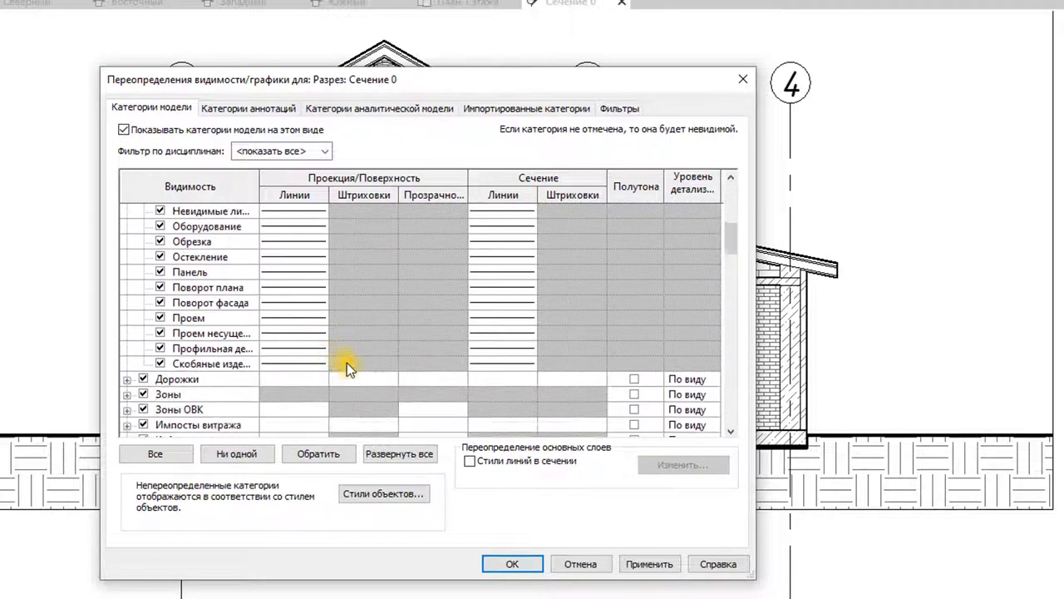
{"action": "scroll", "coordinate": [353, 363], "scroll_direction": "down", "scroll_amount": 4}
{"action": "scroll", "coordinate": [359, 363], "scroll_direction": "down", "scroll_amount": 4}
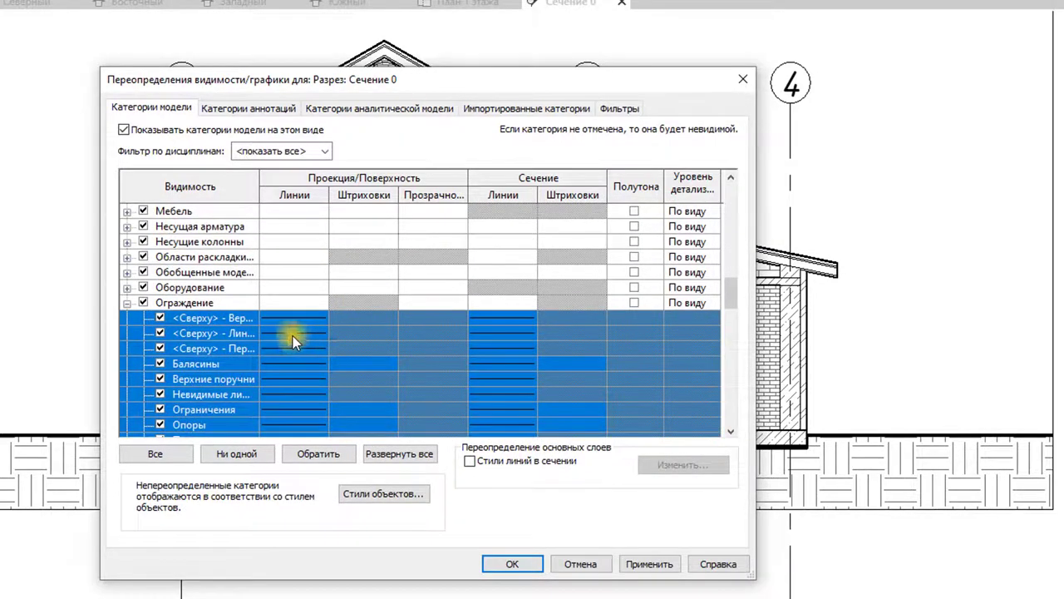
{"action": "left_click", "coordinate": [126, 271]}
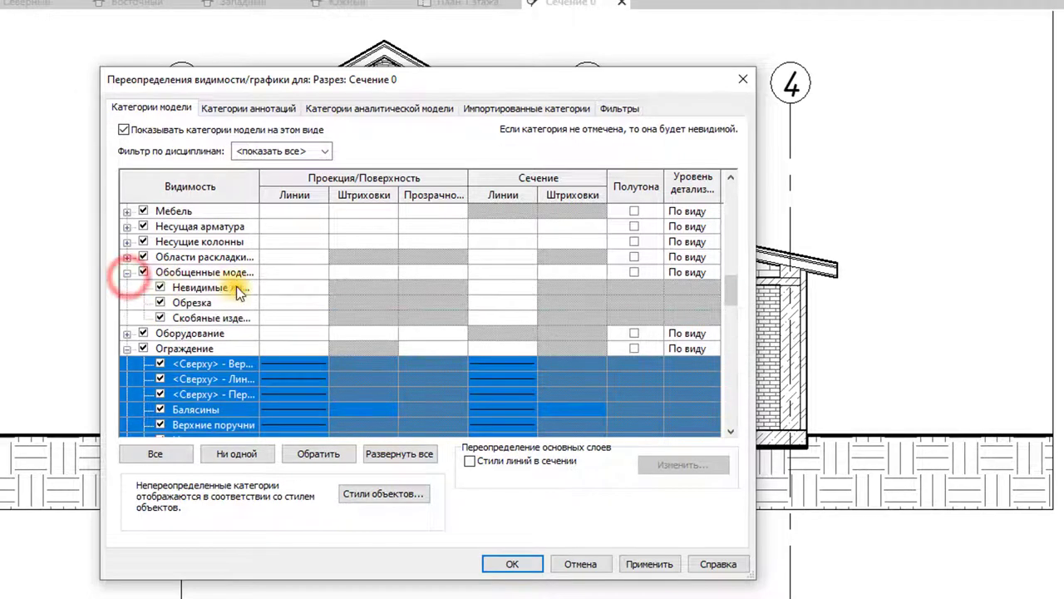
{"action": "left_click", "coordinate": [277, 287]}
{"action": "left_click", "coordinate": [281, 319], "text": "shift"}
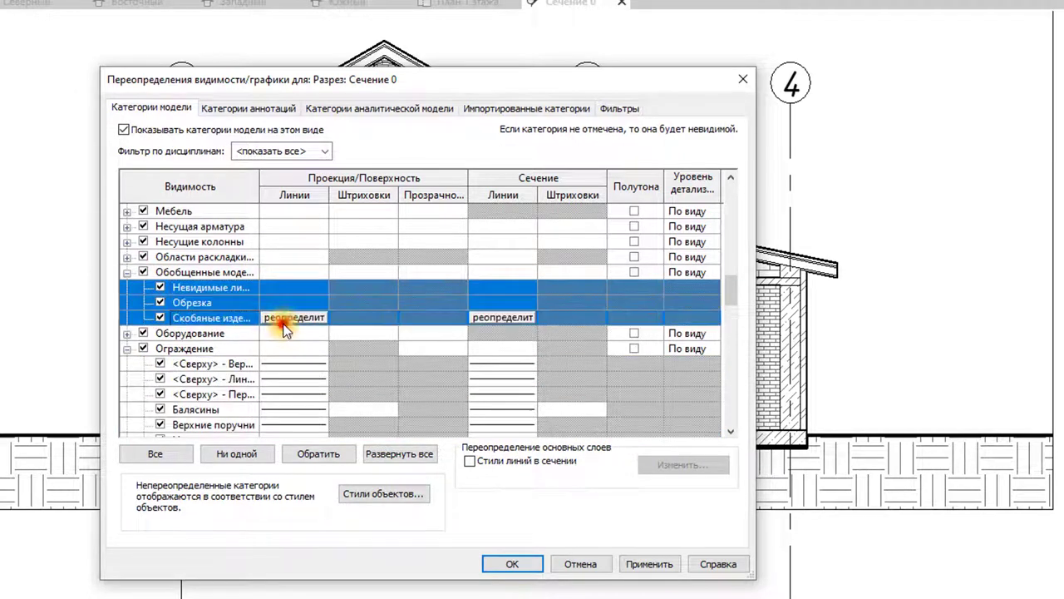
{"action": "left_click", "coordinate": [284, 324]}
{"action": "left_click", "coordinate": [318, 295]}
{"action": "left_click", "coordinate": [293, 333]}
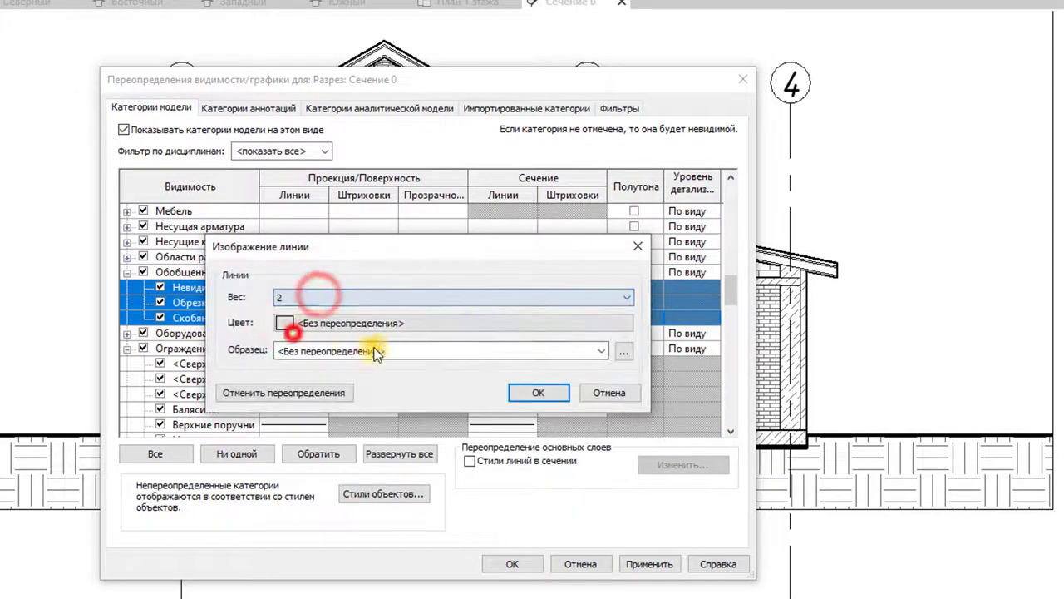
{"action": "left_click", "coordinate": [532, 391]}
- Set the cut line weight of those generic model subcategories to 2
{"action": "left_click", "coordinate": [491, 318]}
{"action": "left_click", "coordinate": [407, 297]}
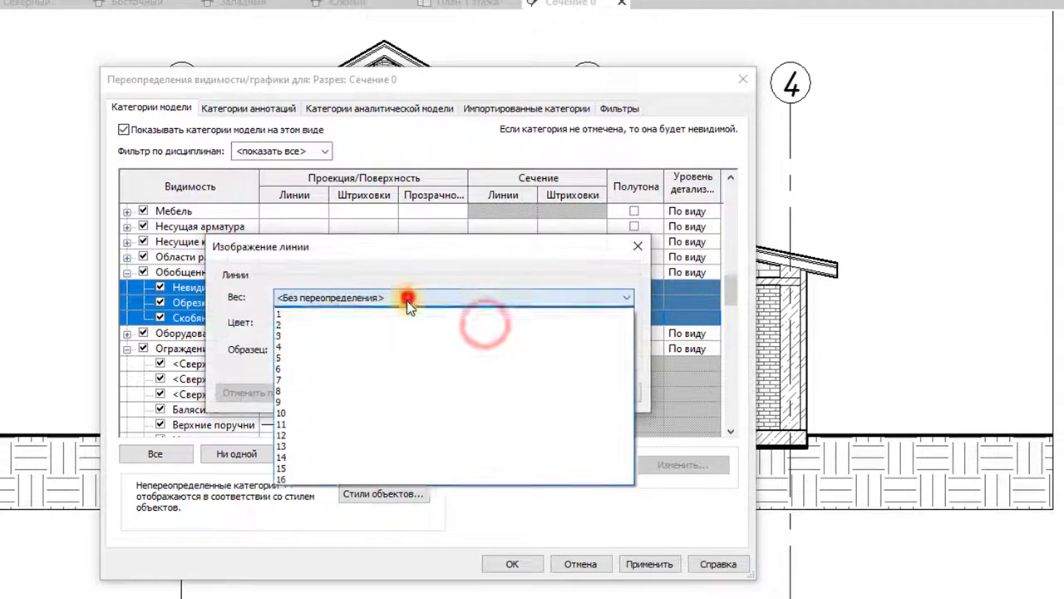
{"action": "left_click", "coordinate": [299, 331]}
{"action": "left_click", "coordinate": [532, 391]}
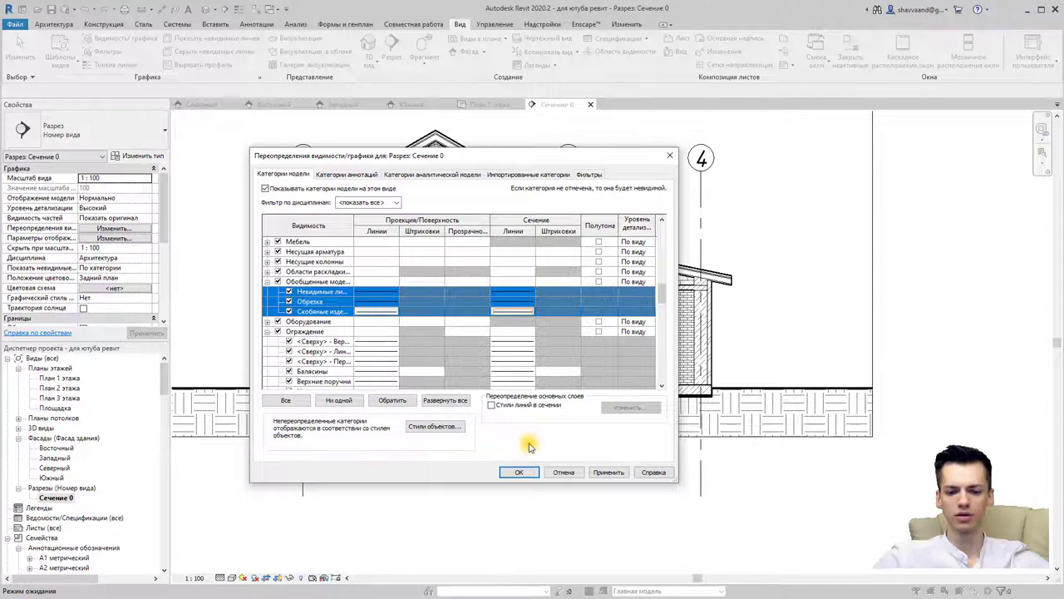
- Apply the overrides to Сечение 0 and toggle Thin Lines to compare the new line weights
{"action": "left_click", "coordinate": [529, 472]}
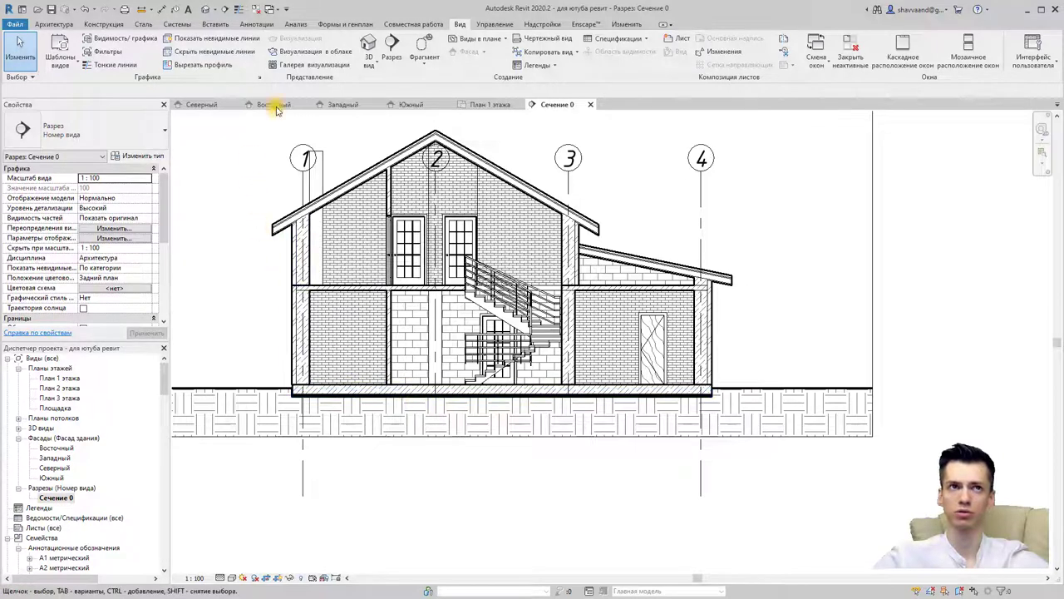
{"action": "left_click", "coordinate": [116, 66]}
{"action": "left_click", "coordinate": [119, 68]}
{"action": "left_click", "coordinate": [121, 69]}
{"action": "left_click", "coordinate": [121, 70]}
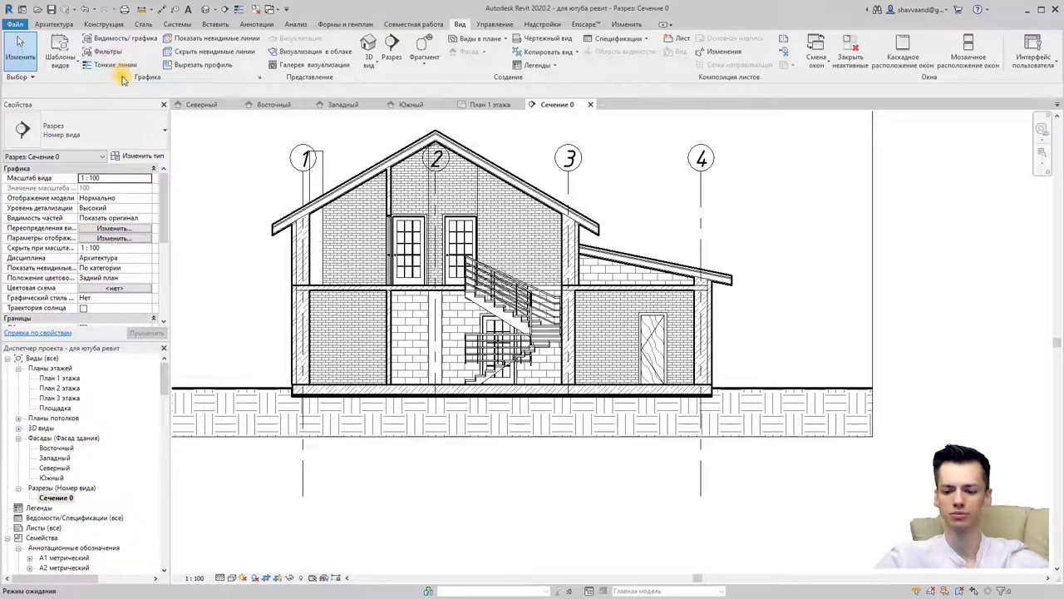
{"action": "scroll", "coordinate": [336, 334], "scroll_direction": "down", "scroll_amount": 1}
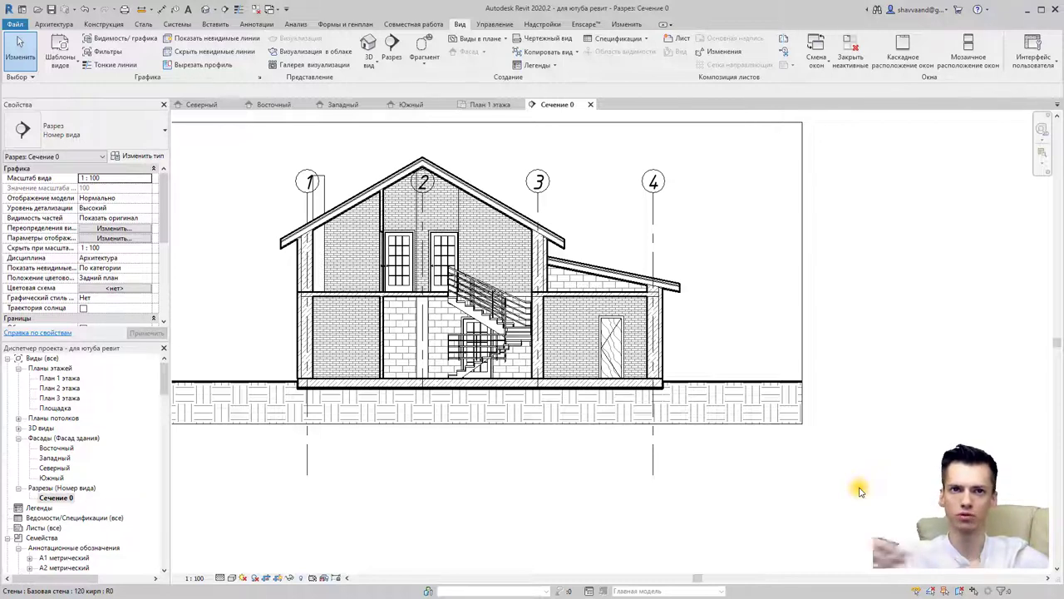
{"action": "scroll", "coordinate": [299, 322], "scroll_direction": "up", "scroll_amount": 5}
{"action": "scroll", "coordinate": [300, 324], "scroll_direction": "up", "scroll_amount": 2}
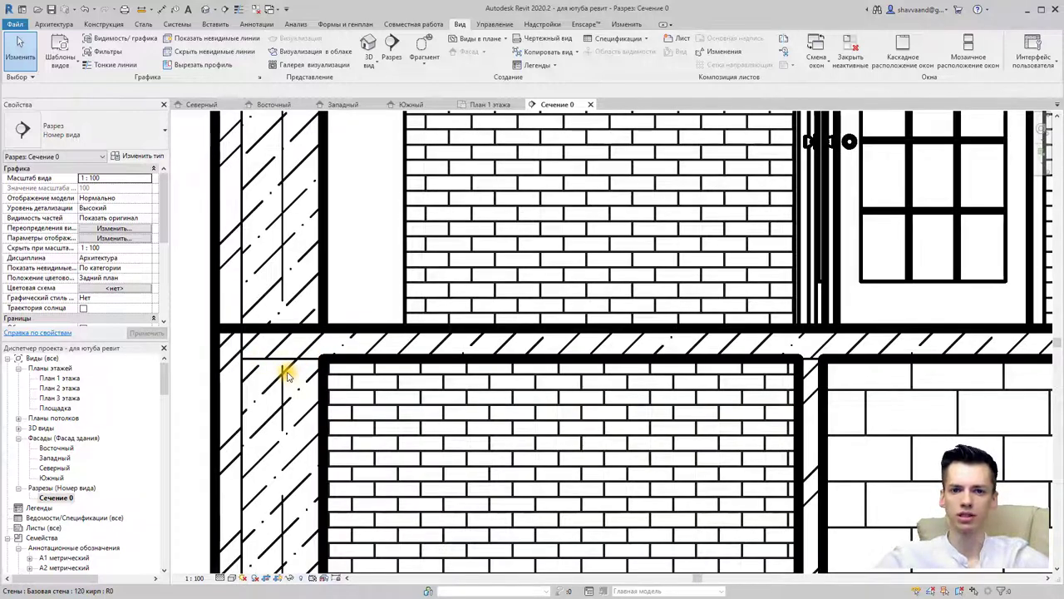
{"action": "scroll", "coordinate": [244, 459], "scroll_direction": "down", "scroll_amount": 2}
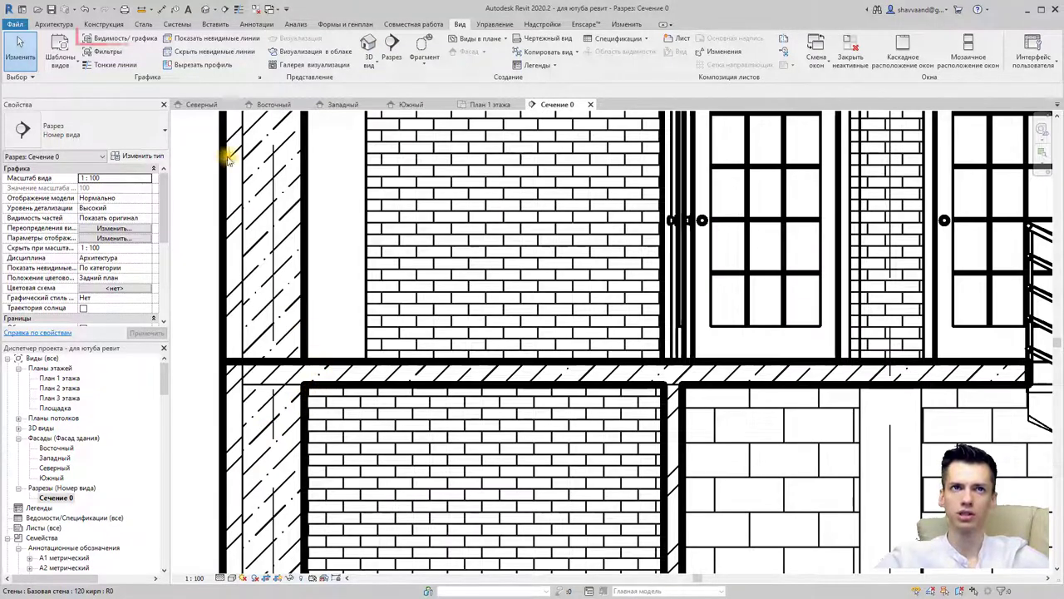
- Reopen Visibility/Graphics for the section and expand the Перекрытия category
{"action": "left_click", "coordinate": [133, 39]}
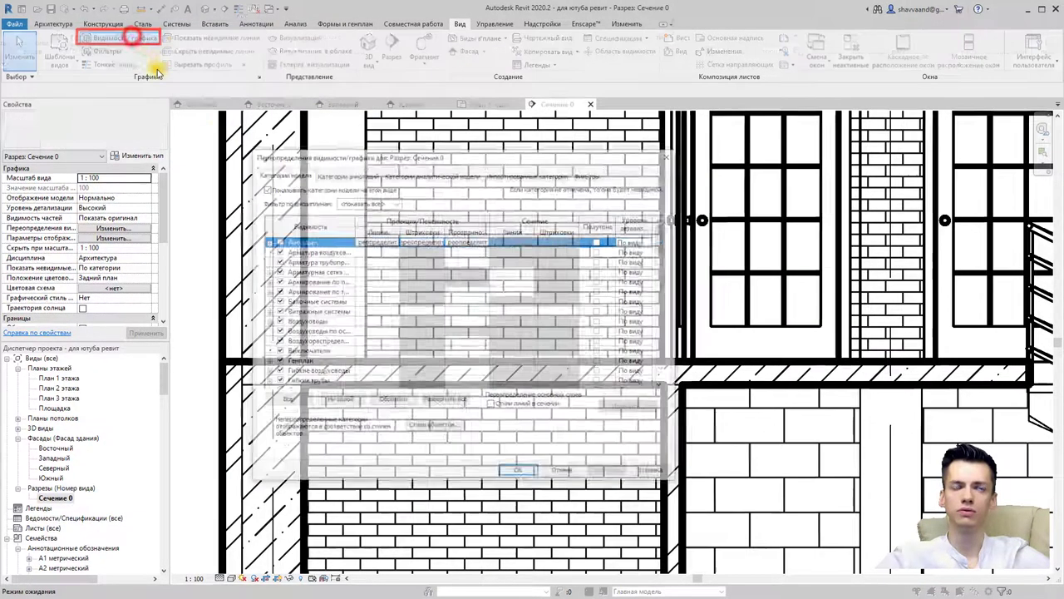
{"action": "scroll", "coordinate": [219, 304], "scroll_direction": "down", "scroll_amount": 3}
{"action": "scroll", "coordinate": [218, 318], "scroll_direction": "down", "scroll_amount": 6}
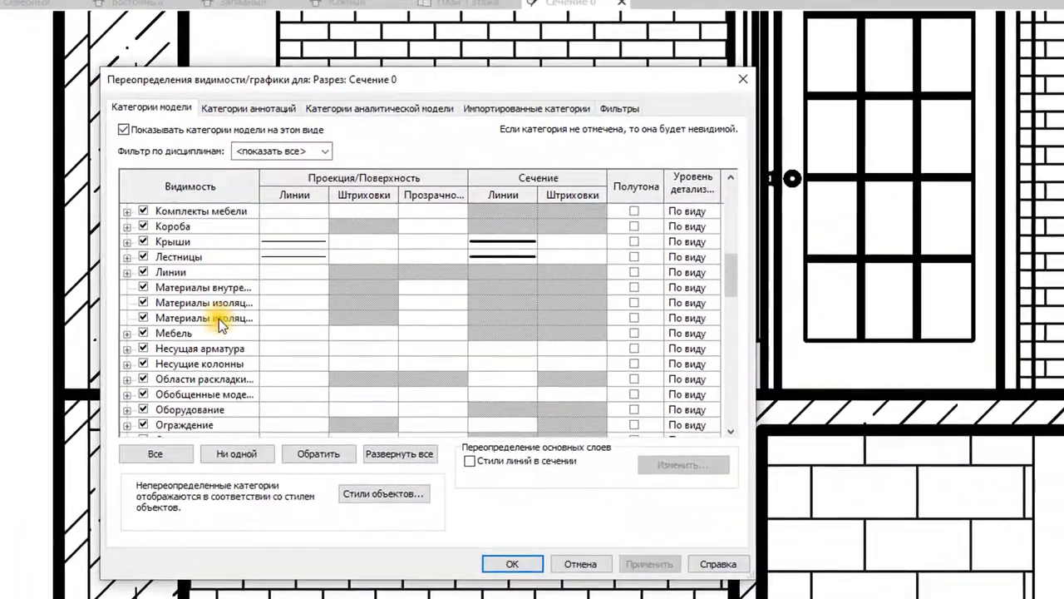
{"action": "scroll", "coordinate": [219, 320], "scroll_direction": "down", "scroll_amount": 4}
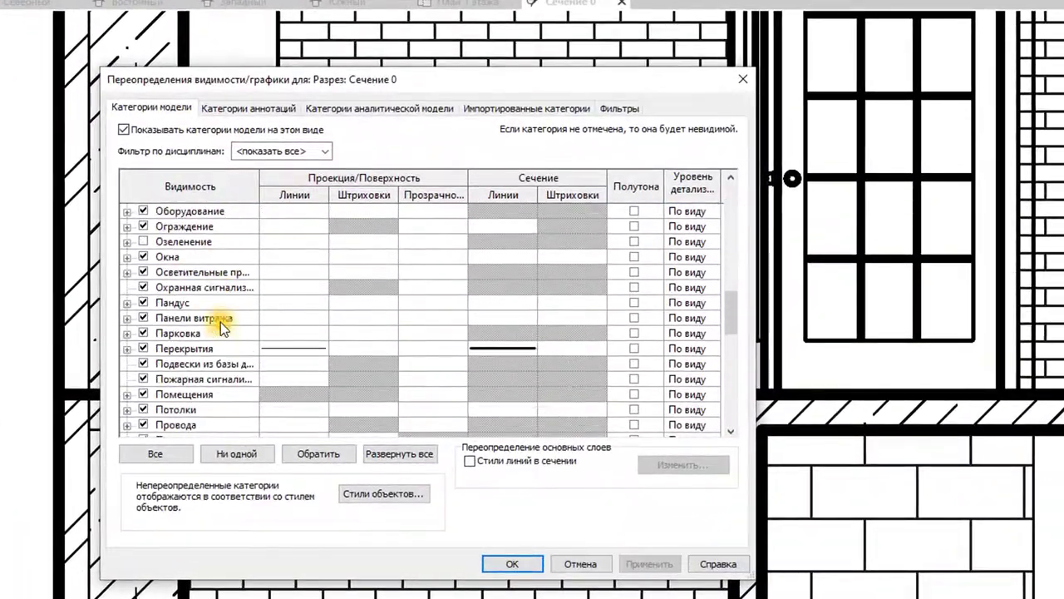
{"action": "scroll", "coordinate": [229, 330], "scroll_direction": "down", "scroll_amount": 2}
{"action": "scroll", "coordinate": [227, 348], "scroll_direction": "down", "scroll_amount": 1}
{"action": "scroll", "coordinate": [224, 346], "scroll_direction": "up", "scroll_amount": 1}
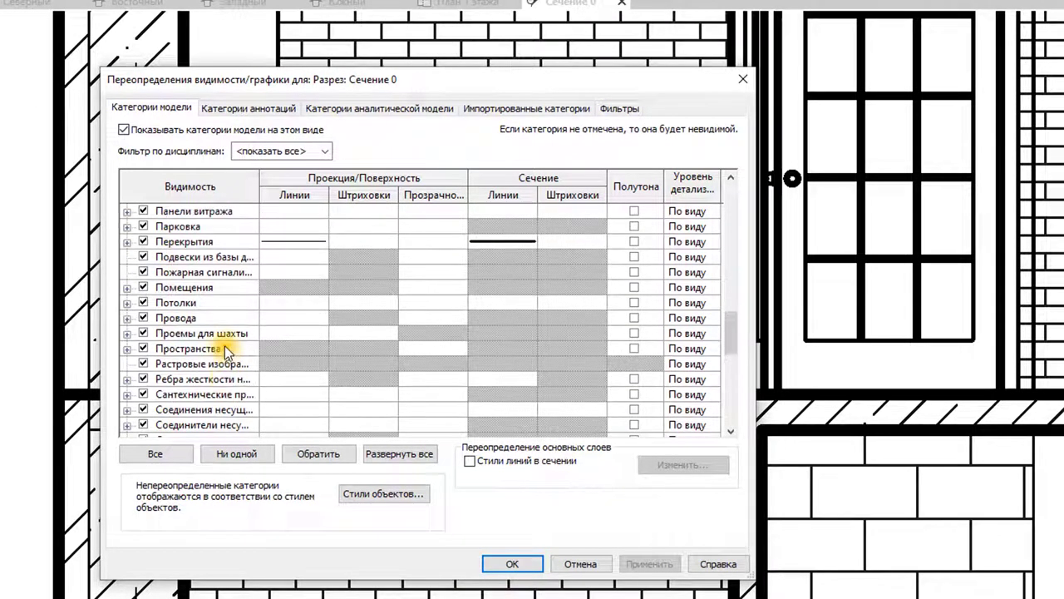
{"action": "scroll", "coordinate": [224, 346], "scroll_direction": "up", "scroll_amount": 1}
{"action": "left_click", "coordinate": [127, 286]}
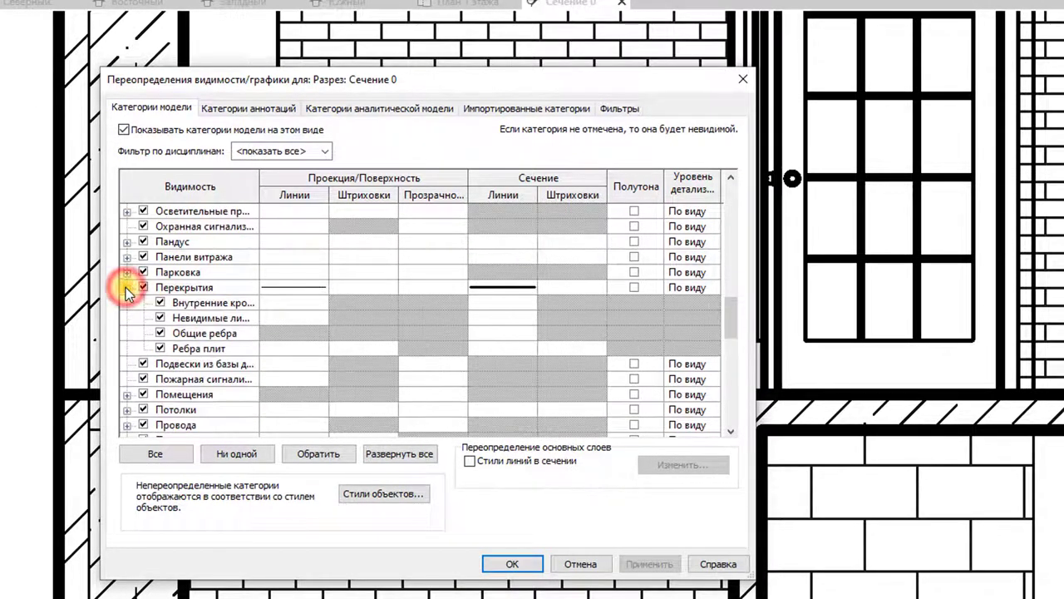
- Give the floors' Общие ребра section lines a weight 5 override and apply it
{"action": "left_click", "coordinate": [231, 333]}
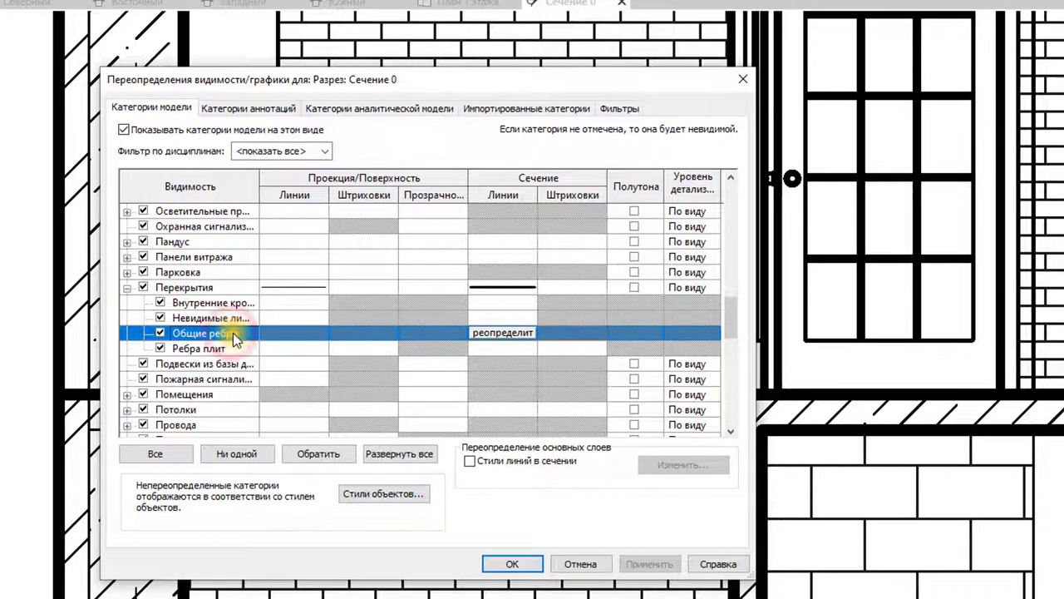
{"action": "left_click", "coordinate": [514, 332]}
{"action": "left_click", "coordinate": [380, 297]}
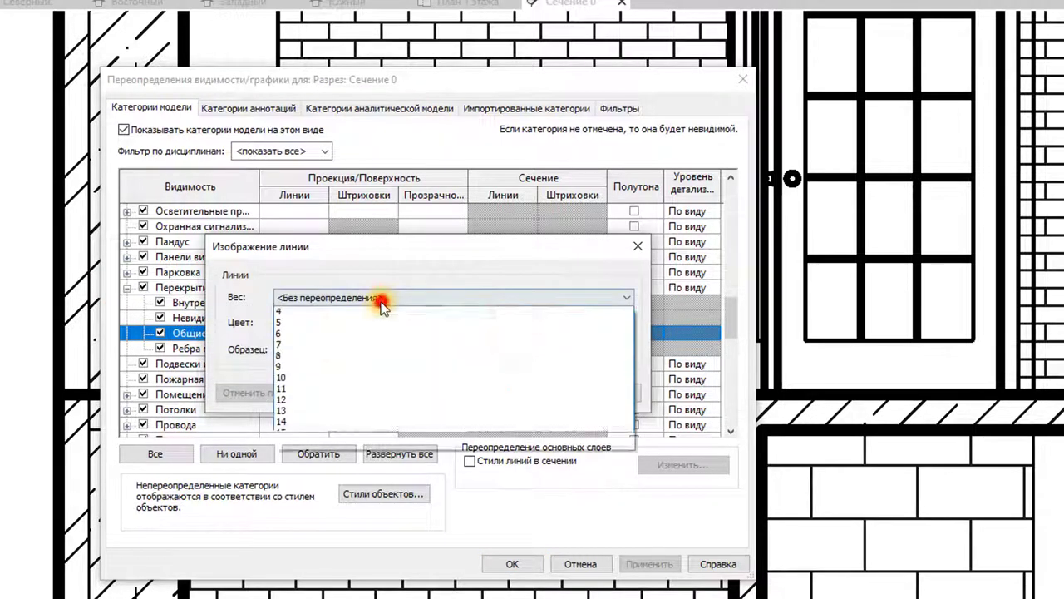
{"action": "left_click", "coordinate": [310, 367]}
{"action": "left_click", "coordinate": [529, 397]}
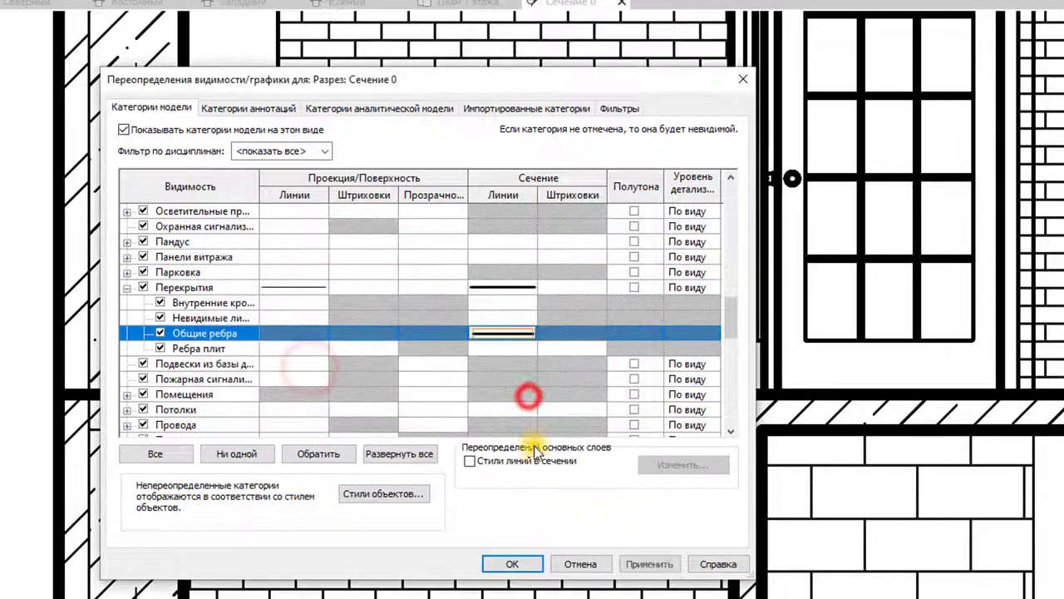
{"action": "left_click", "coordinate": [641, 564]}
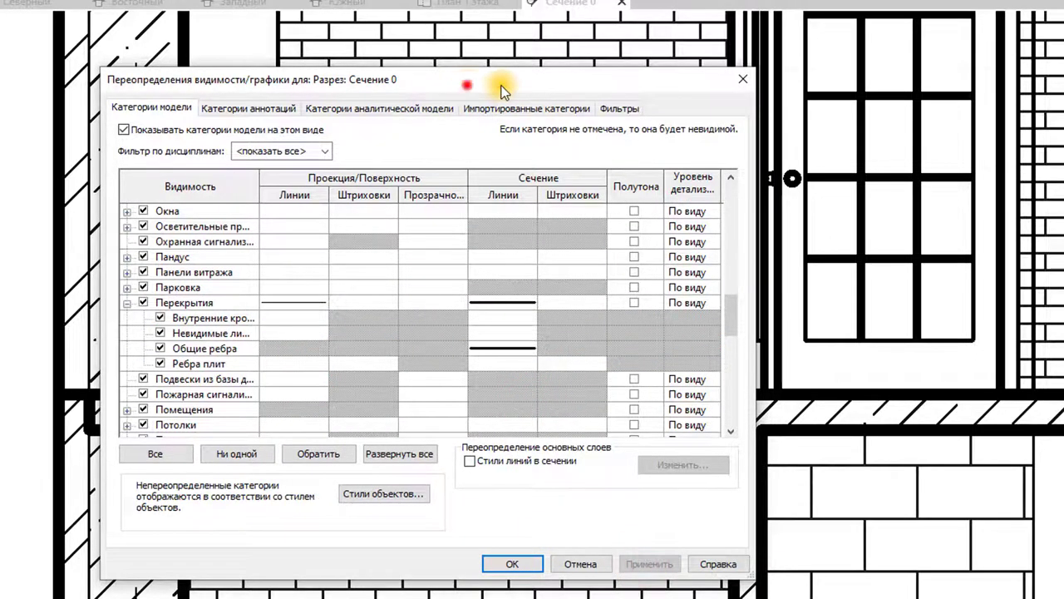
{"action": "left_click_drag", "start_coordinate": [464, 84], "coordinate": [796, 119]}
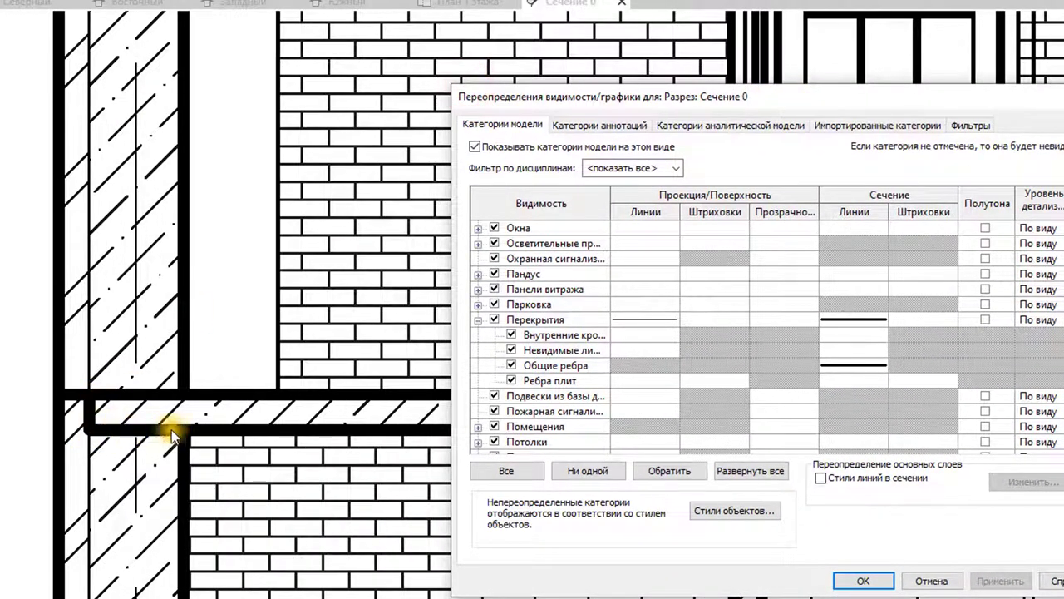
- Expand the Стены category and select its Общие ребра subcategory
{"action": "scroll", "coordinate": [571, 383], "scroll_direction": "up", "scroll_amount": 1}
{"action": "scroll", "coordinate": [571, 383], "scroll_direction": "up", "scroll_amount": 2}
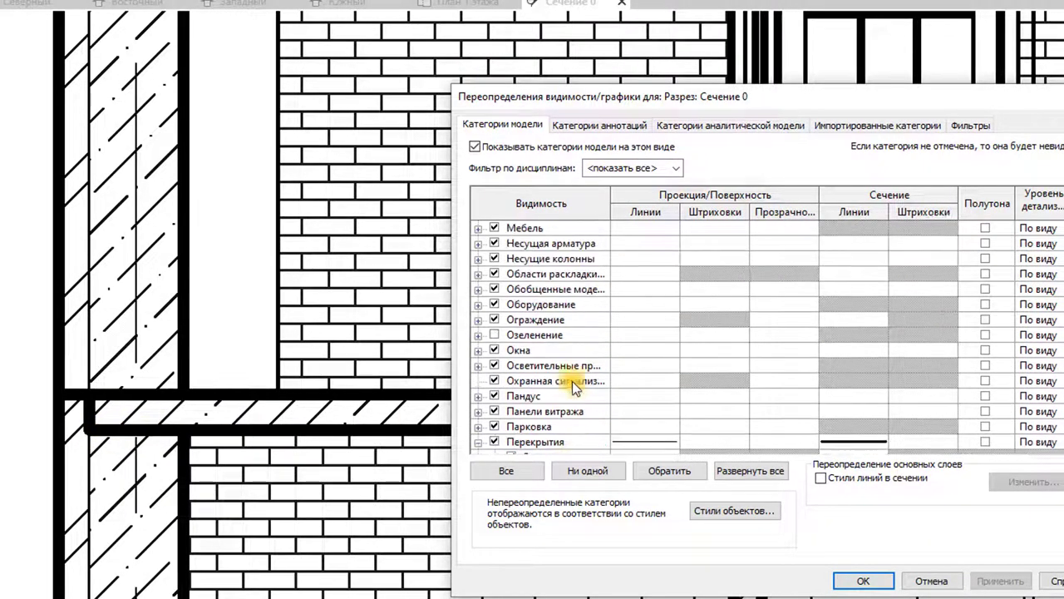
{"action": "scroll", "coordinate": [571, 382], "scroll_direction": "up", "scroll_amount": 1}
{"action": "scroll", "coordinate": [571, 382], "scroll_direction": "up", "scroll_amount": 1}
{"action": "scroll", "coordinate": [570, 382], "scroll_direction": "up", "scroll_amount": 2}
{"action": "scroll", "coordinate": [569, 384], "scroll_direction": "up", "scroll_amount": 2}
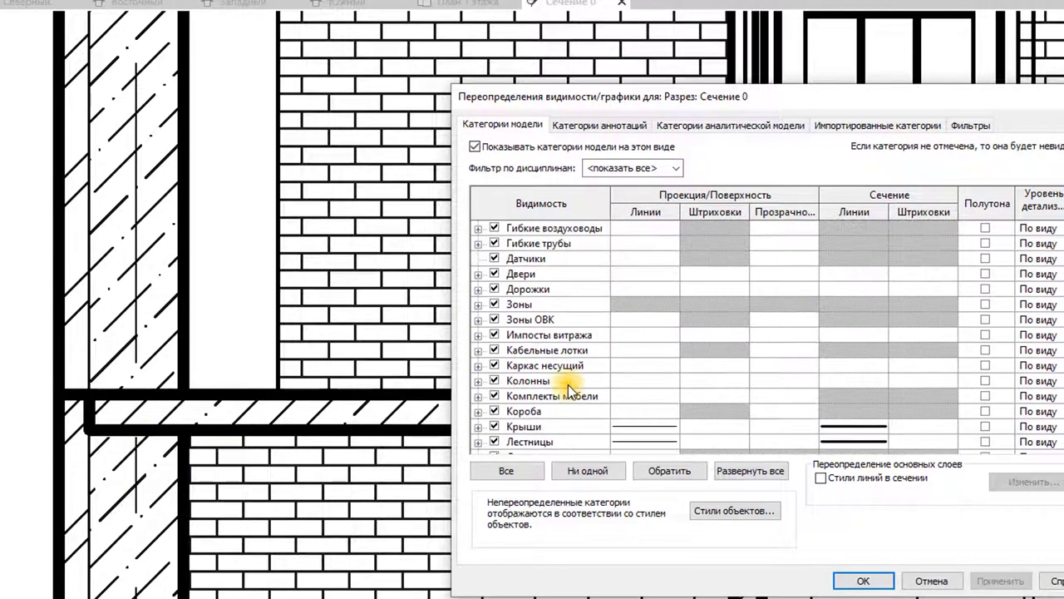
{"action": "scroll", "coordinate": [567, 387], "scroll_direction": "up", "scroll_amount": 1}
{"action": "scroll", "coordinate": [563, 384], "scroll_direction": "up", "scroll_amount": 1}
{"action": "scroll", "coordinate": [560, 384], "scroll_direction": "up", "scroll_amount": 1}
{"action": "scroll", "coordinate": [557, 384], "scroll_direction": "down", "scroll_amount": 1}
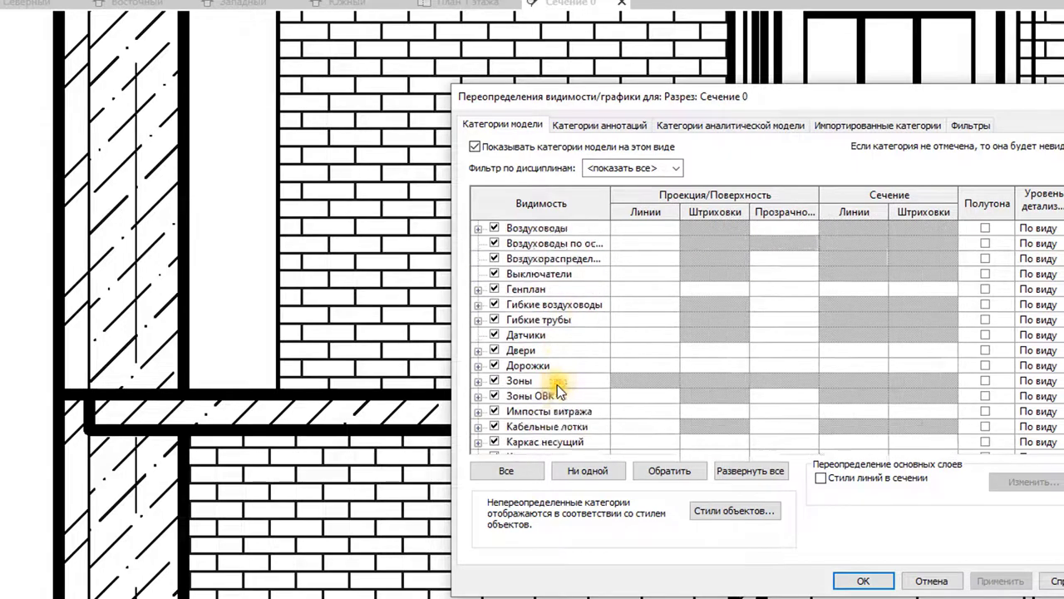
{"action": "scroll", "coordinate": [557, 386], "scroll_direction": "down", "scroll_amount": 3}
{"action": "scroll", "coordinate": [558, 387], "scroll_direction": "down", "scroll_amount": 4}
{"action": "scroll", "coordinate": [559, 386], "scroll_direction": "down", "scroll_amount": 3}
{"action": "scroll", "coordinate": [558, 387], "scroll_direction": "down", "scroll_amount": 3}
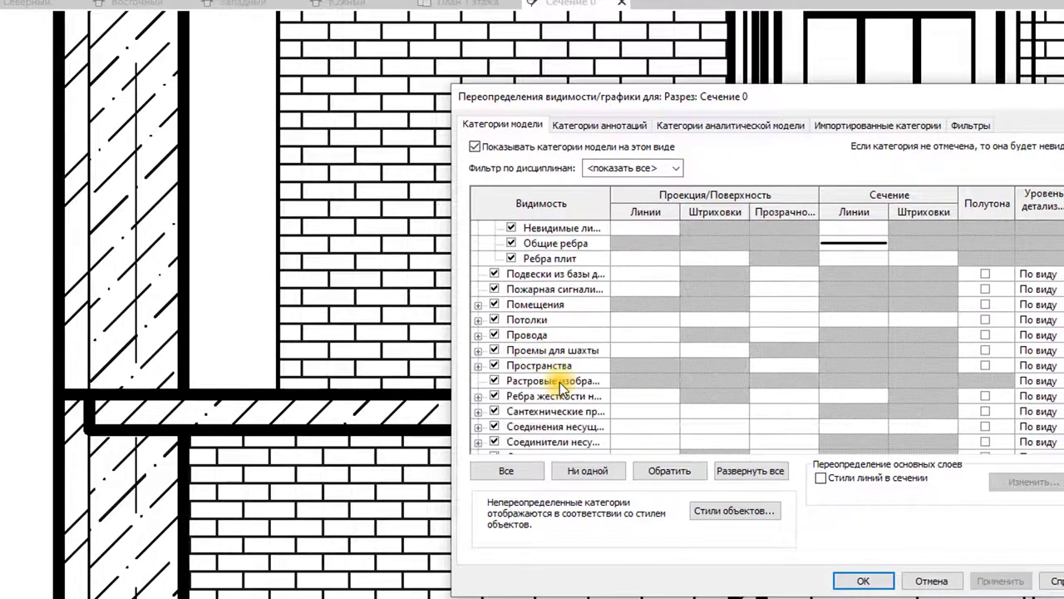
{"action": "scroll", "coordinate": [559, 387], "scroll_direction": "down", "scroll_amount": 2}
{"action": "scroll", "coordinate": [557, 383], "scroll_direction": "down", "scroll_amount": 3}
{"action": "left_click", "coordinate": [479, 325]}
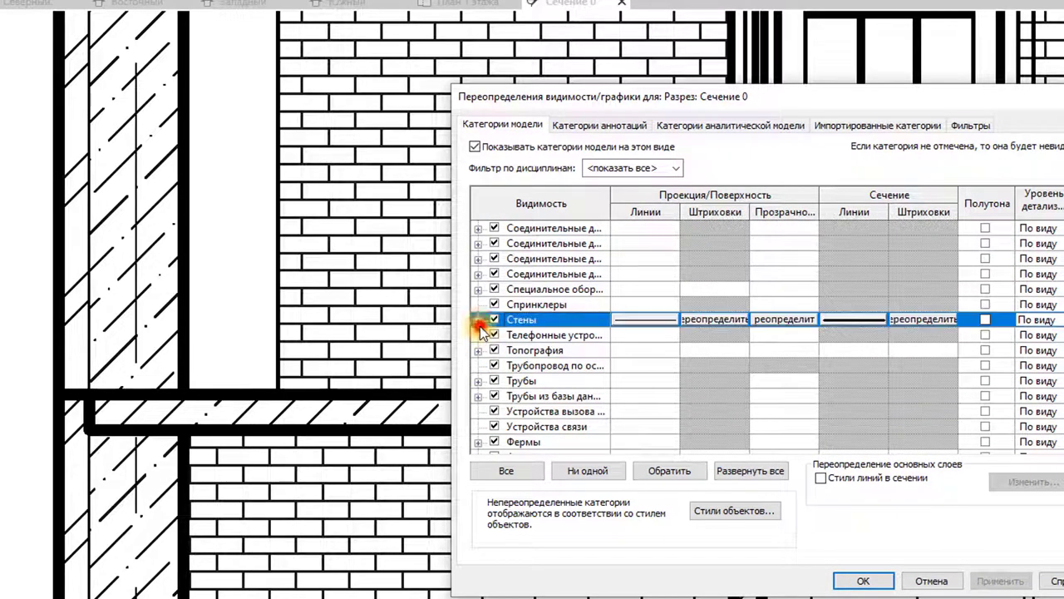
{"action": "left_click", "coordinate": [479, 321]}
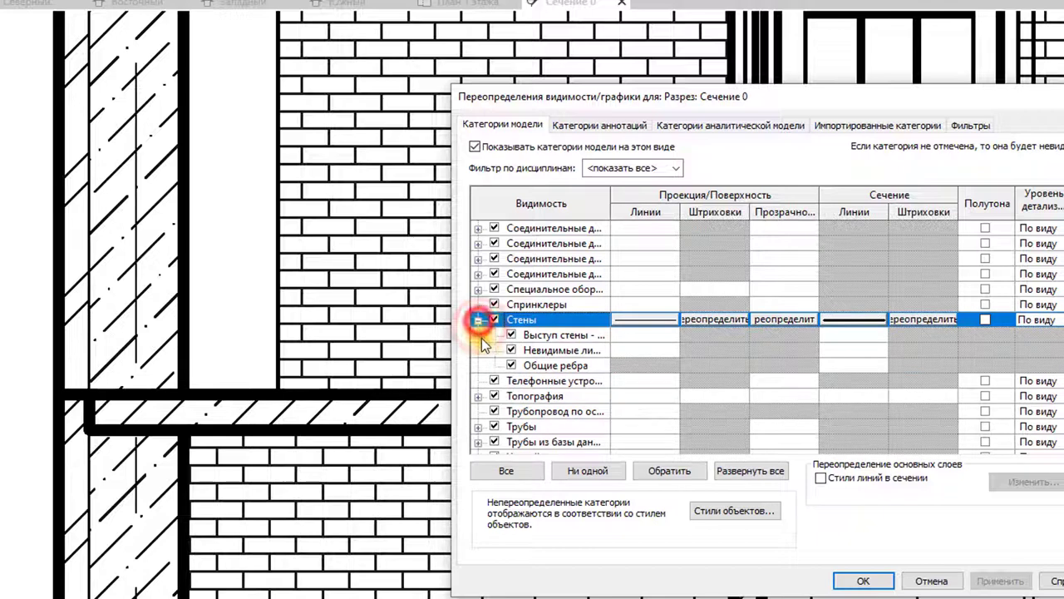
{"action": "left_click", "coordinate": [573, 369]}
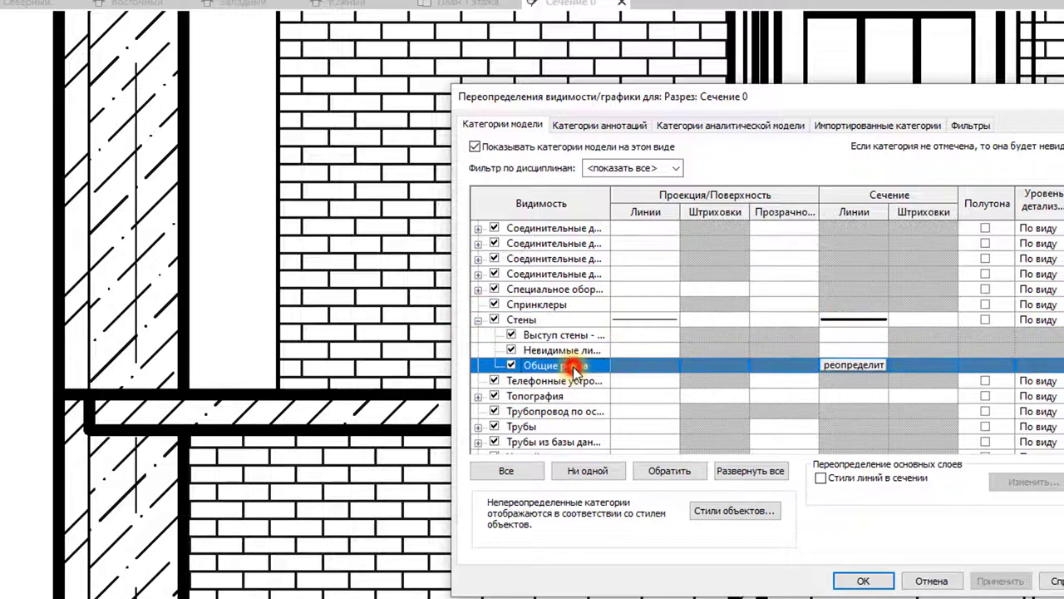
- Override the walls' Общие ребра section lines to weight 5 and apply to the view
{"action": "left_click", "coordinate": [850, 370]}
{"action": "left_click", "coordinate": [852, 372]}
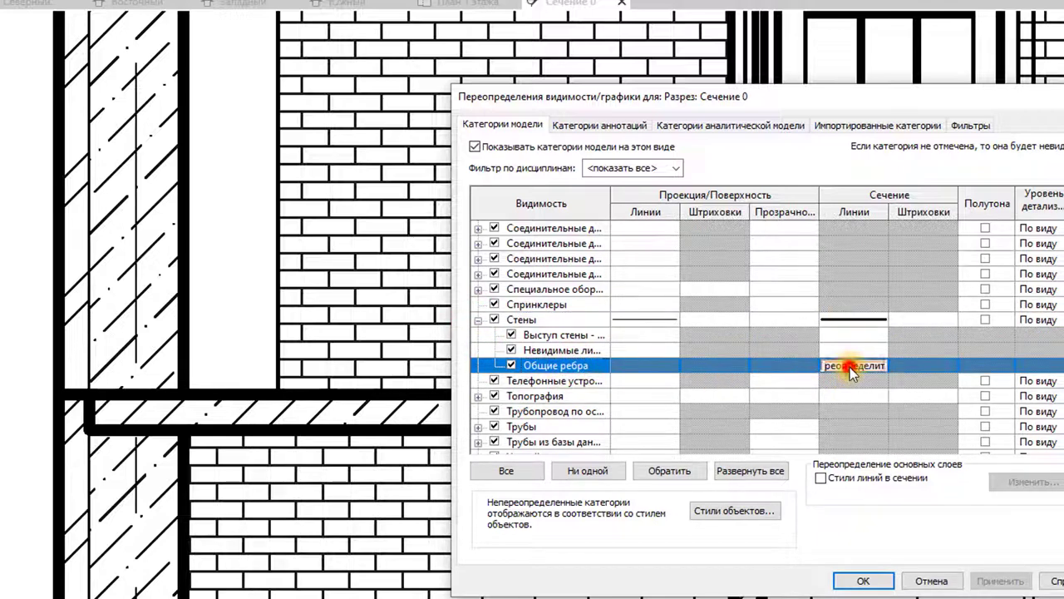
{"action": "left_click", "coordinate": [673, 315]}
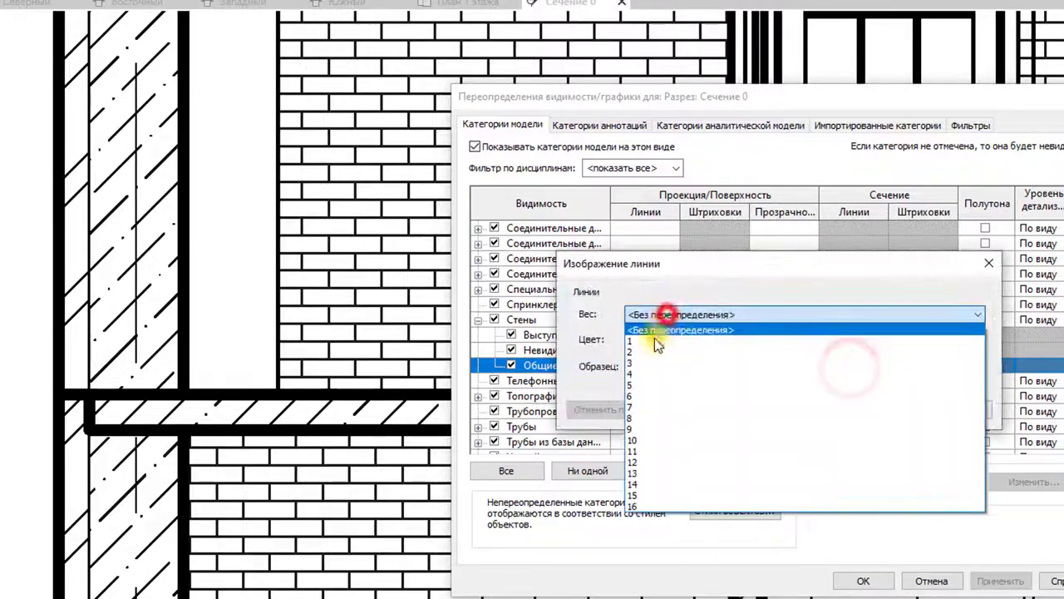
{"action": "left_click", "coordinate": [650, 384]}
{"action": "left_click", "coordinate": [881, 408]}
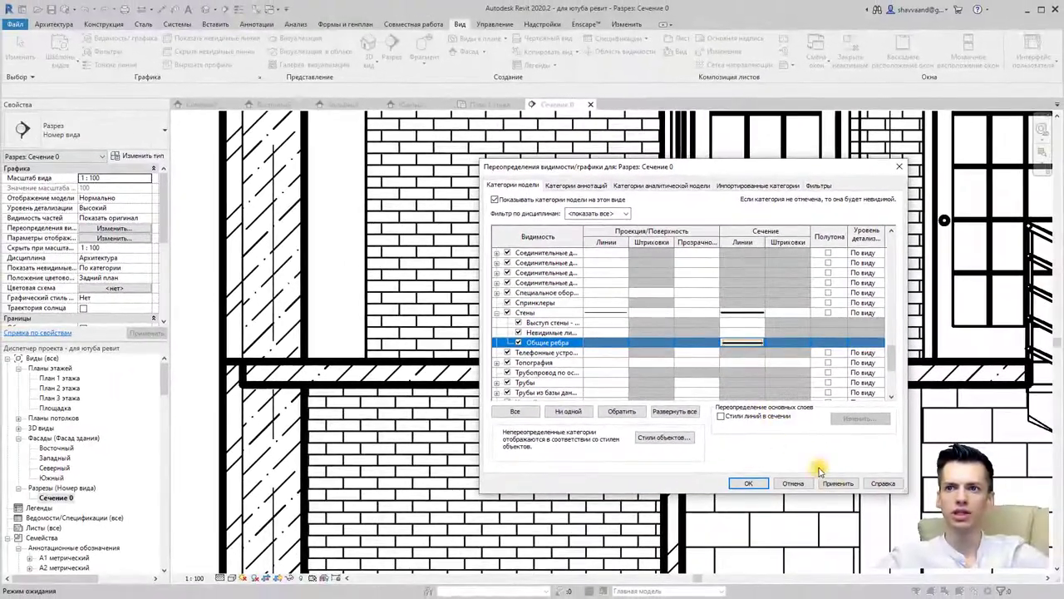
{"action": "left_click", "coordinate": [837, 483]}
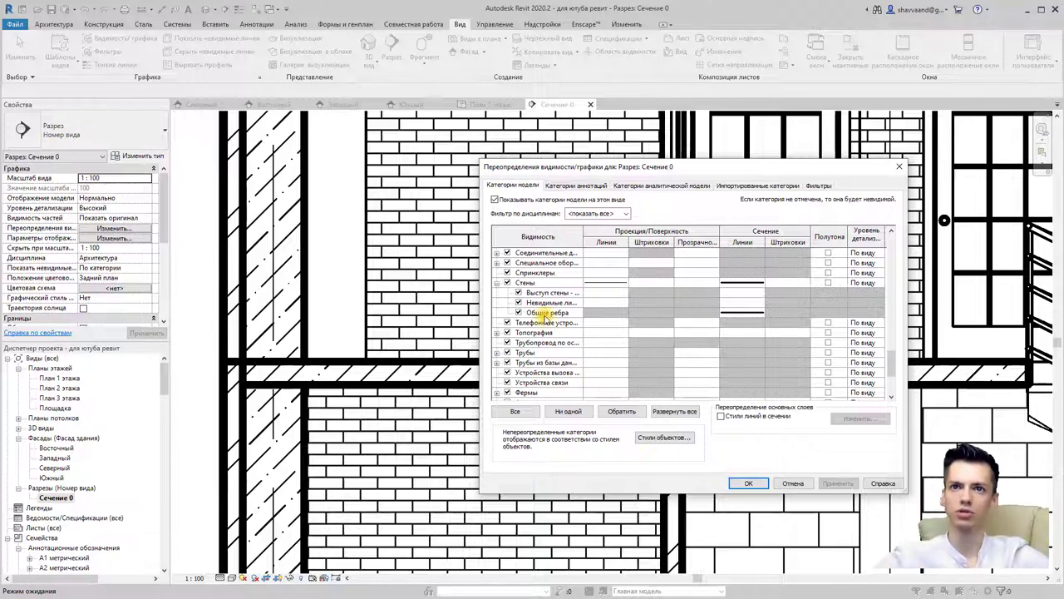
- Accept the Visibility/Graphics overrides and return to the section
{"action": "left_click", "coordinate": [750, 486]}
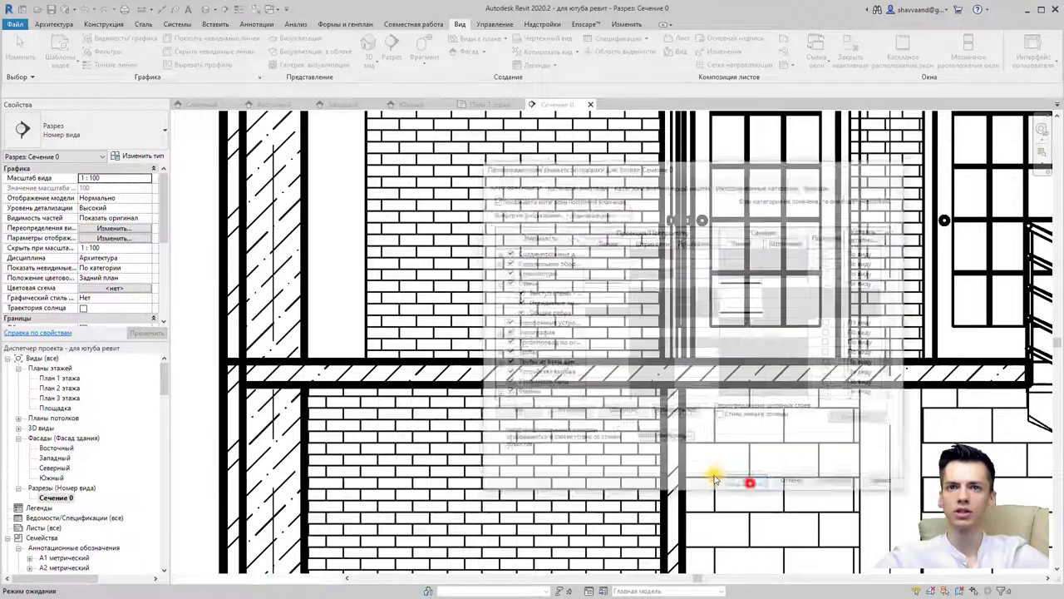
{"action": "scroll", "coordinate": [344, 304], "scroll_direction": "up", "scroll_amount": 2}
{"action": "scroll", "coordinate": [415, 382], "scroll_direction": "up", "scroll_amount": 2}
{"action": "scroll", "coordinate": [385, 395], "scroll_direction": "down", "scroll_amount": 2}
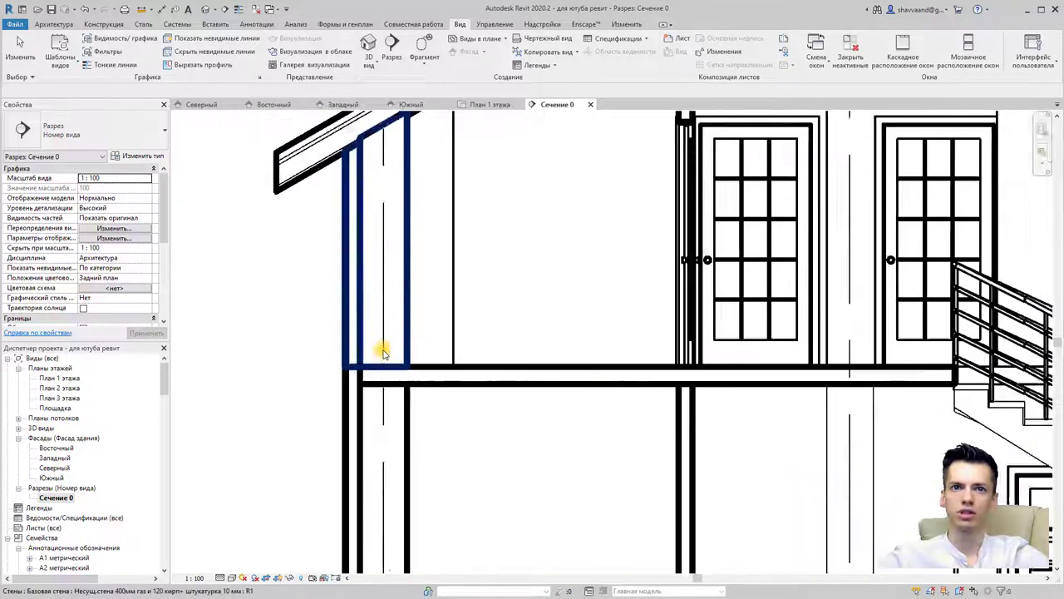
{"action": "scroll", "coordinate": [375, 350], "scroll_direction": "down", "scroll_amount": 1}
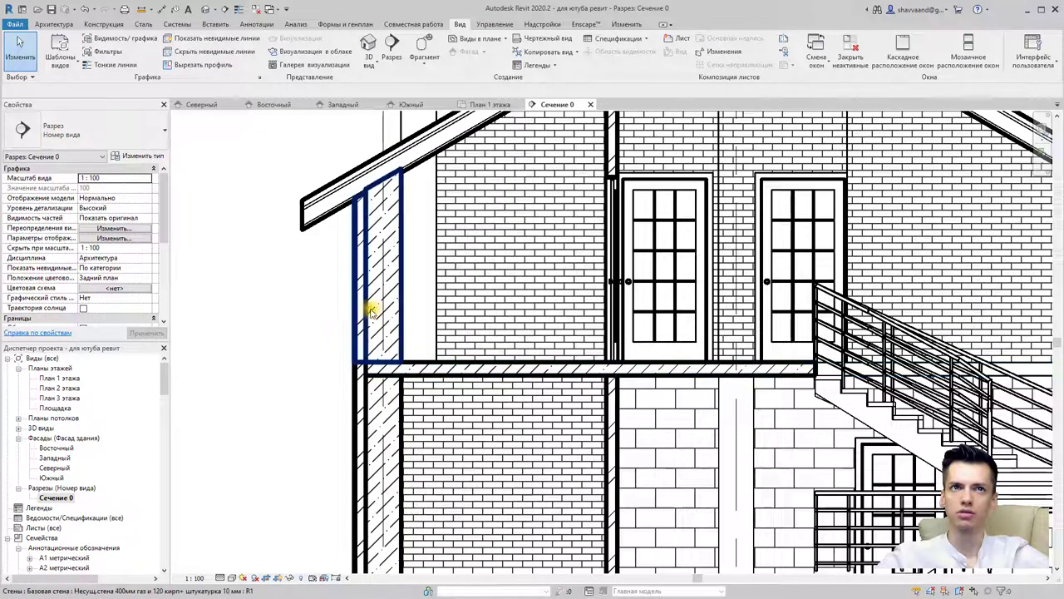
- Join the geometry of the upper-floor exterior wall with the wall below it
{"action": "left_click", "coordinate": [394, 318]}
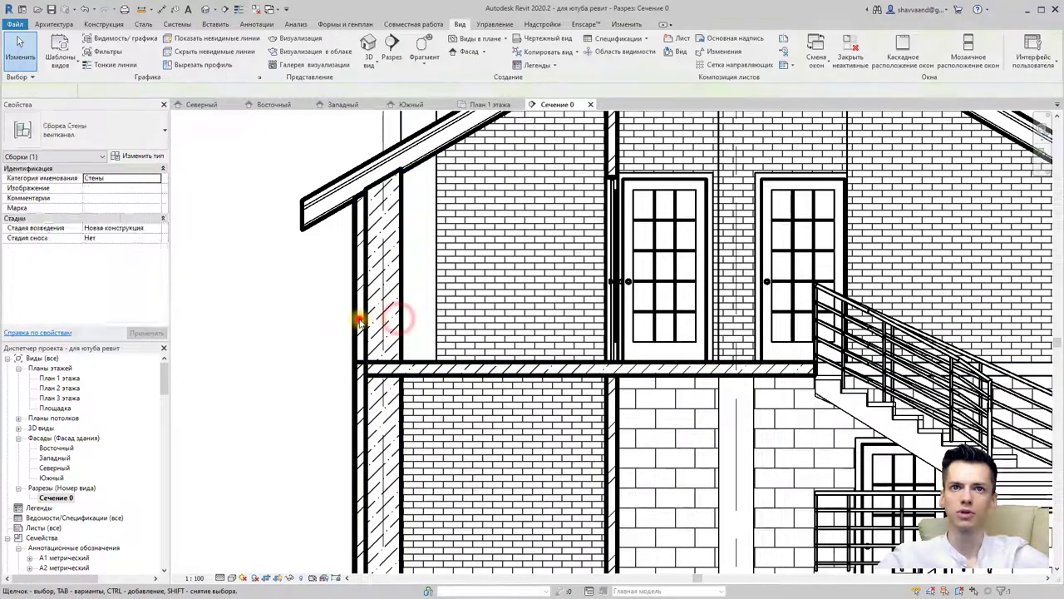
{"action": "left_click", "coordinate": [362, 320]}
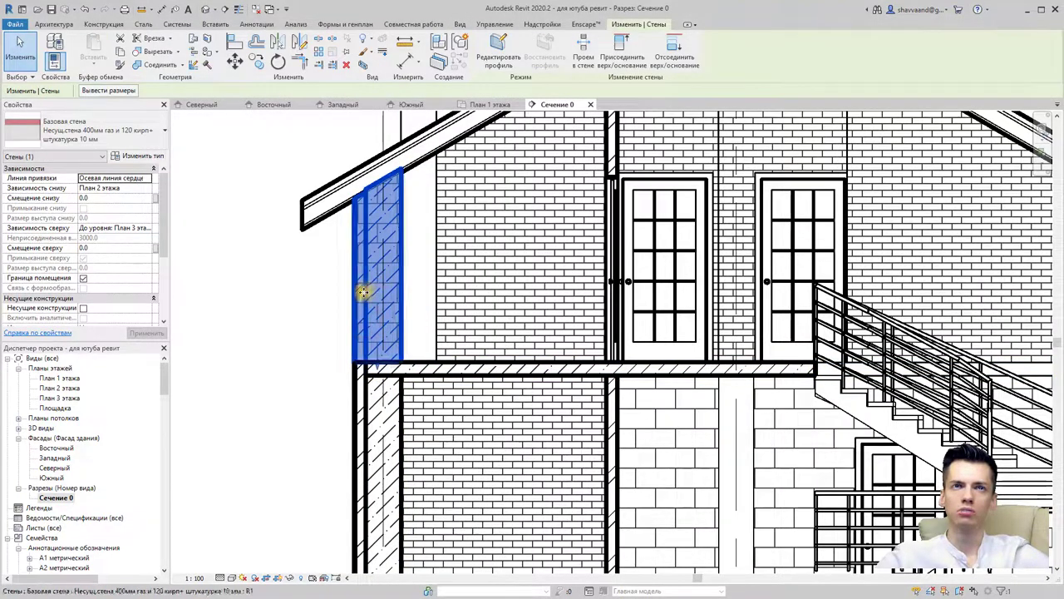
{"action": "left_click", "coordinate": [182, 67]}
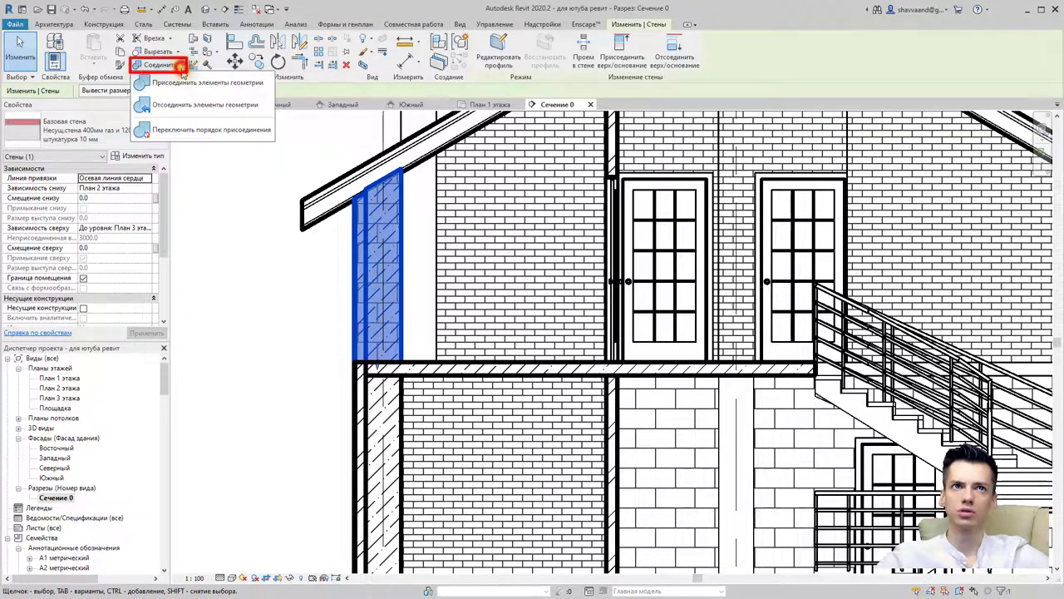
{"action": "left_click", "coordinate": [184, 84]}
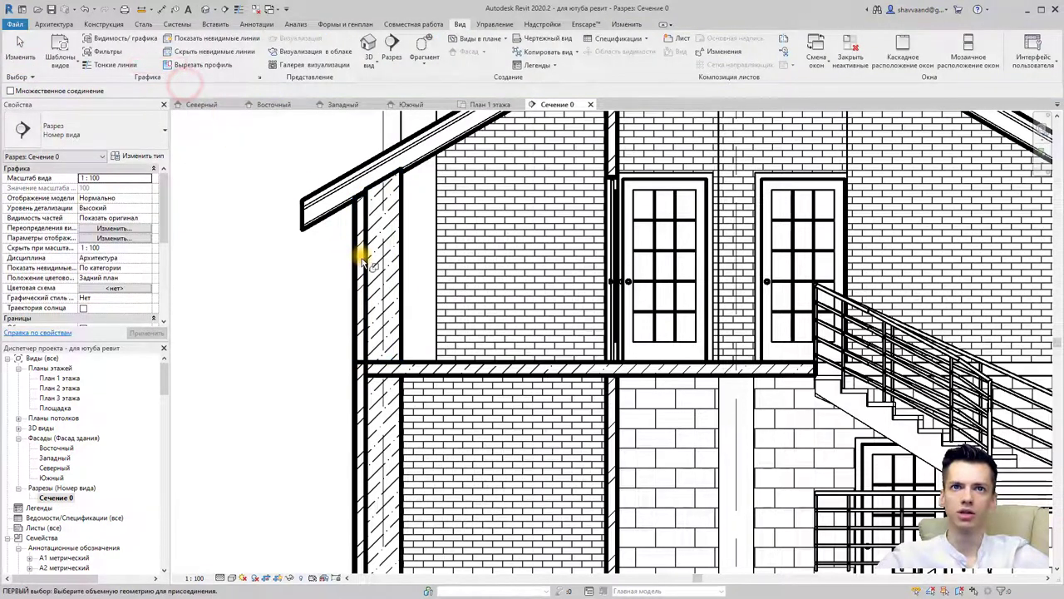
{"action": "left_click", "coordinate": [368, 256]}
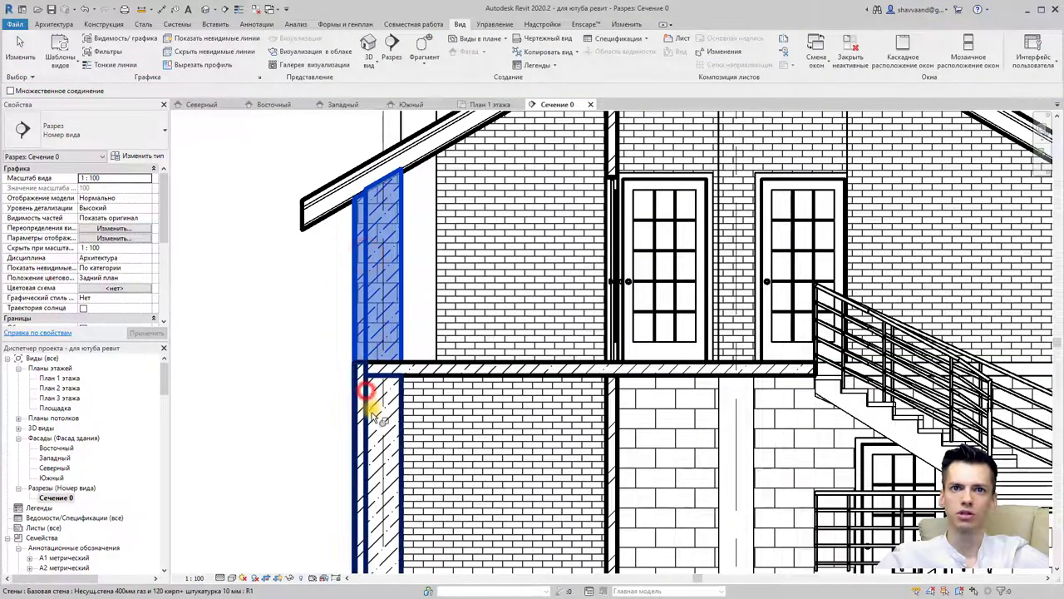
{"action": "left_click", "coordinate": [368, 399]}
{"action": "middle_click_drag", "start_coordinate": [278, 463], "coordinate": [318, 397]}
{"action": "scroll", "coordinate": [373, 287], "scroll_direction": "up", "scroll_amount": 4}
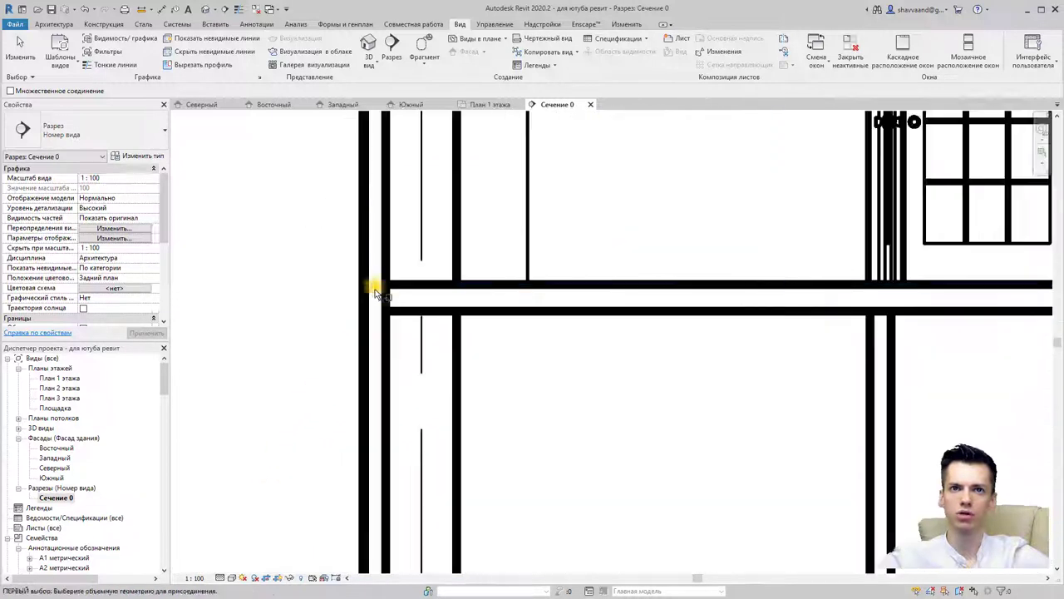
{"action": "scroll", "coordinate": [351, 357], "scroll_direction": "down", "scroll_amount": 5}
{"action": "scroll", "coordinate": [341, 391], "scroll_direction": "down", "scroll_amount": 5}
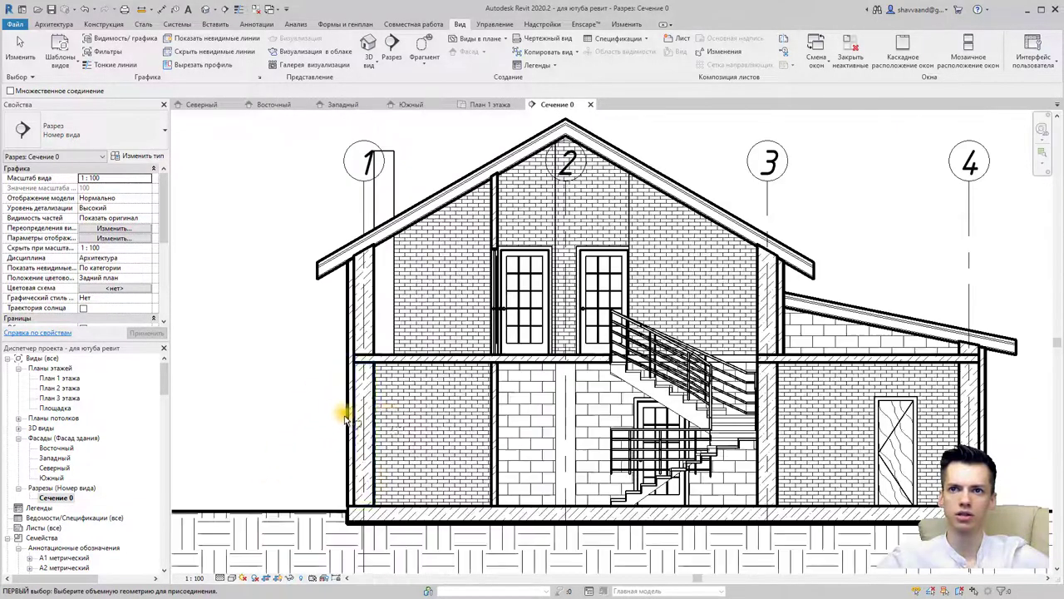
{"action": "middle_click_drag", "start_coordinate": [345, 410], "coordinate": [273, 399]}
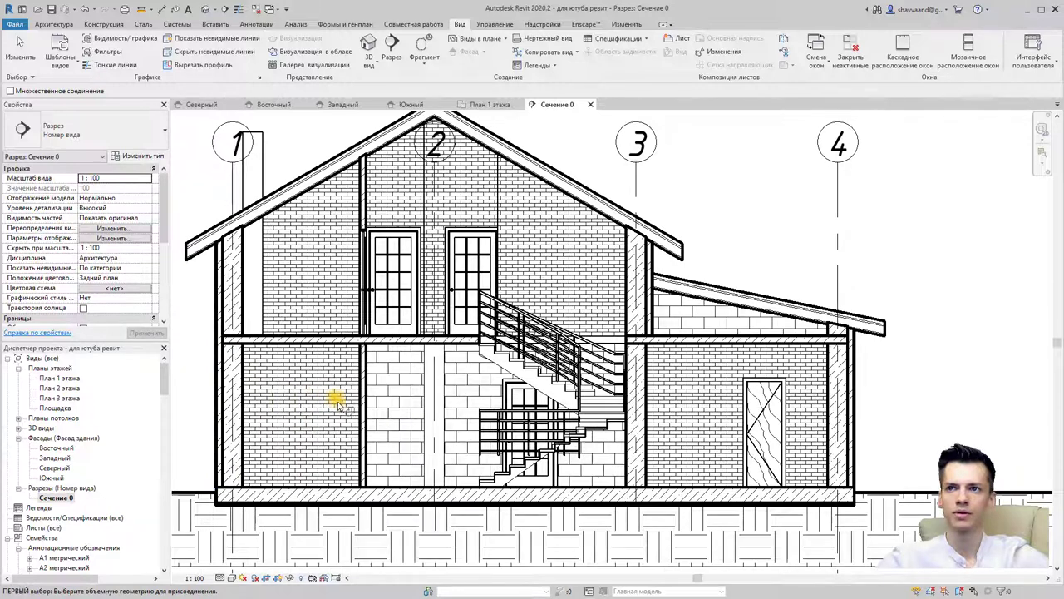
{"action": "scroll", "coordinate": [755, 375], "scroll_direction": "up", "scroll_amount": 3}
{"action": "middle_click_drag", "start_coordinate": [823, 380], "coordinate": [773, 394]}
{"action": "scroll", "coordinate": [748, 382], "scroll_direction": "down", "scroll_amount": 4}
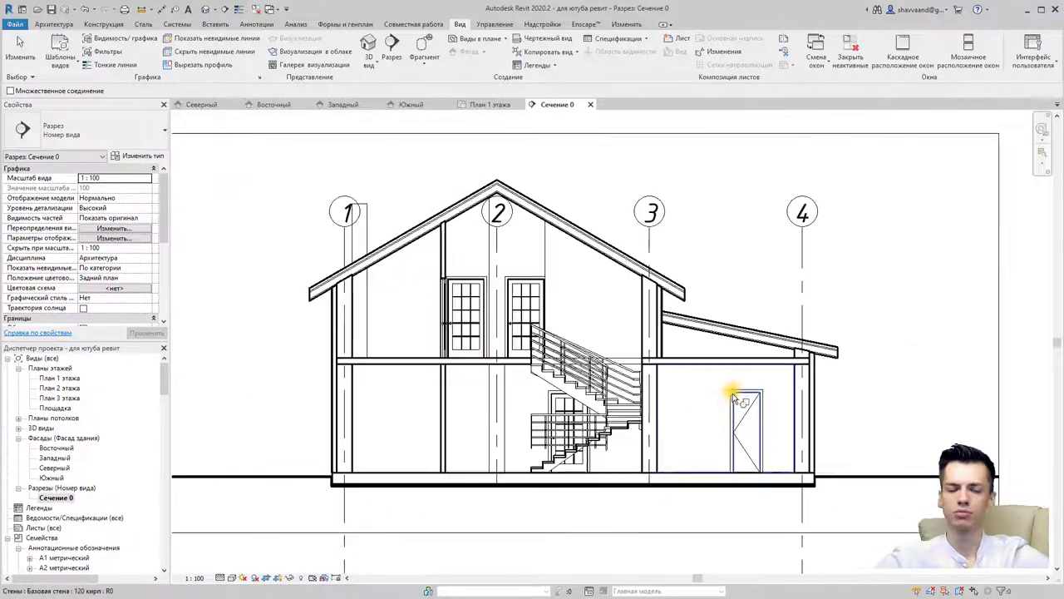
{"action": "key", "text": "Escape"}
- Zoom over the section and select a wall
{"action": "scroll", "coordinate": [581, 205], "scroll_direction": "up", "scroll_amount": 3}
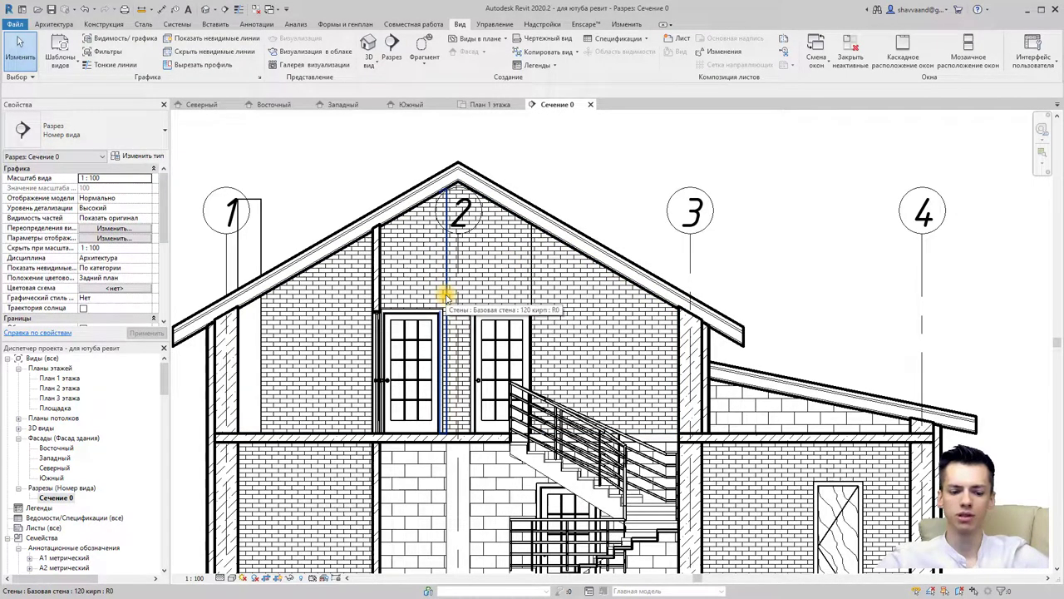
{"action": "scroll", "coordinate": [220, 373], "scroll_direction": "up", "scroll_amount": 2}
{"action": "scroll", "coordinate": [220, 372], "scroll_direction": "up", "scroll_amount": 3}
{"action": "scroll", "coordinate": [221, 372], "scroll_direction": "up", "scroll_amount": 2}
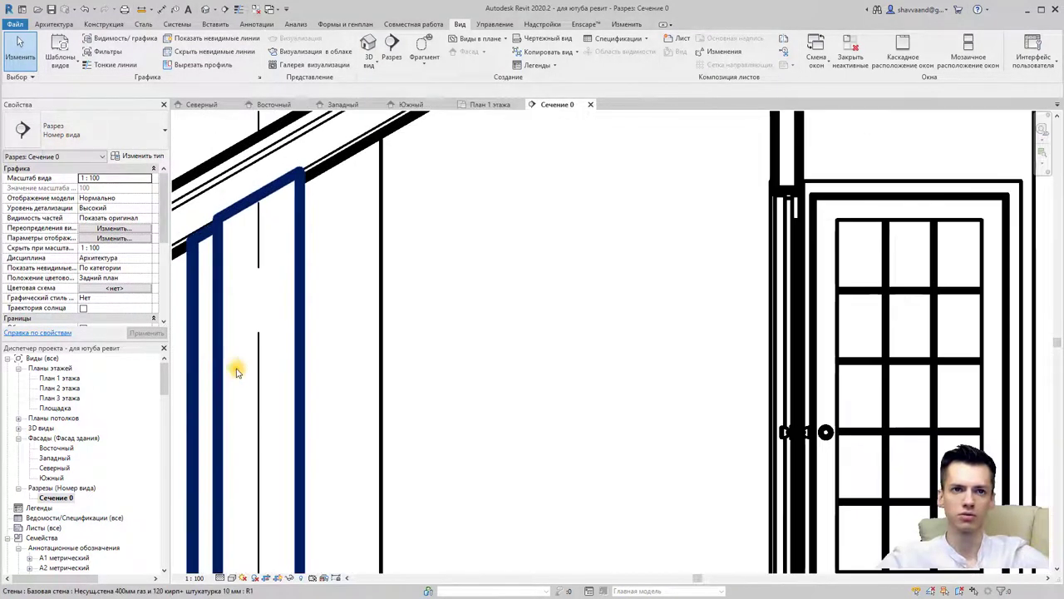
{"action": "scroll", "coordinate": [219, 382], "scroll_direction": "up", "scroll_amount": 2}
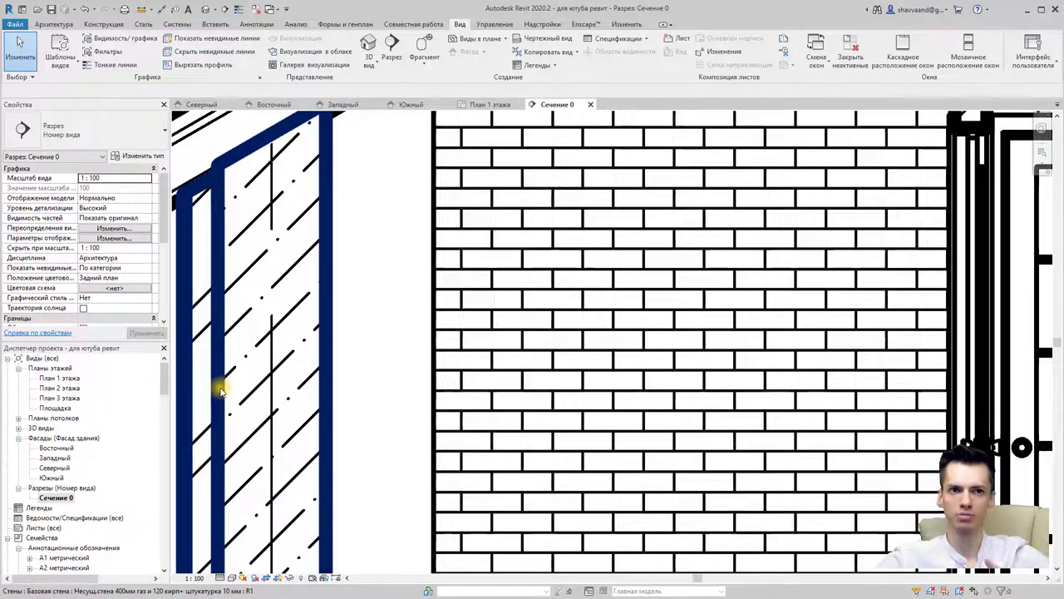
{"action": "scroll", "coordinate": [219, 392], "scroll_direction": "up", "scroll_amount": 1}
{"action": "scroll", "coordinate": [215, 395], "scroll_direction": "down", "scroll_amount": 2}
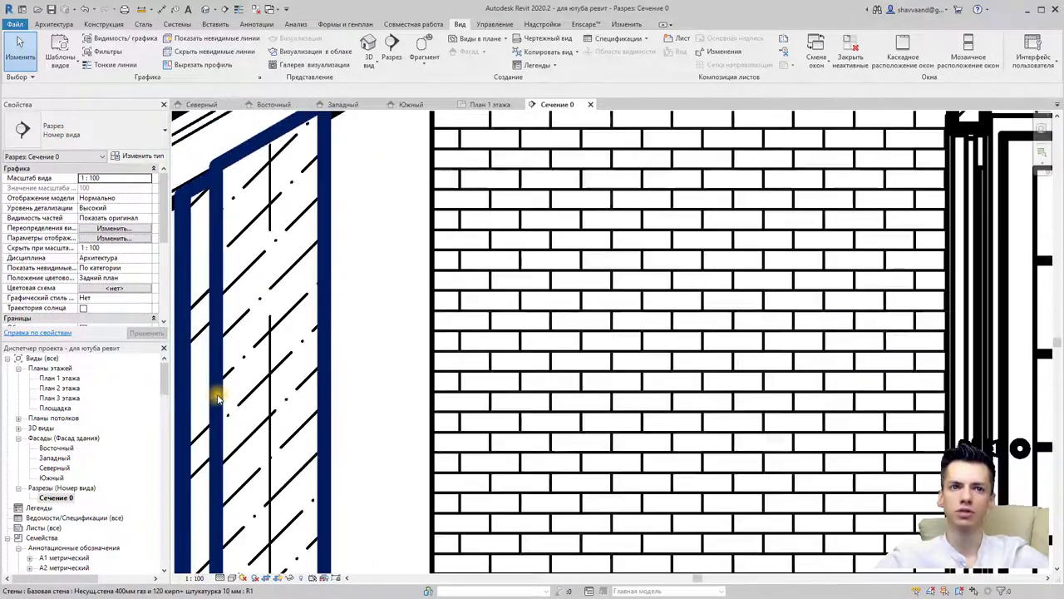
{"action": "scroll", "coordinate": [250, 378], "scroll_direction": "up", "scroll_amount": 3}
{"action": "scroll", "coordinate": [299, 383], "scroll_direction": "down", "scroll_amount": 2}
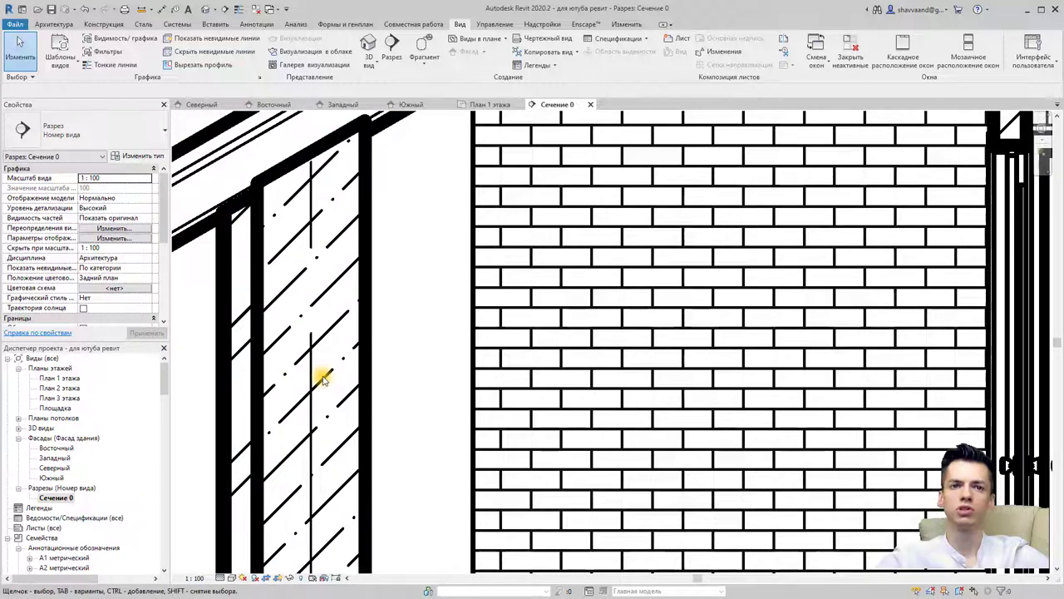
{"action": "left_click", "coordinate": [257, 376]}
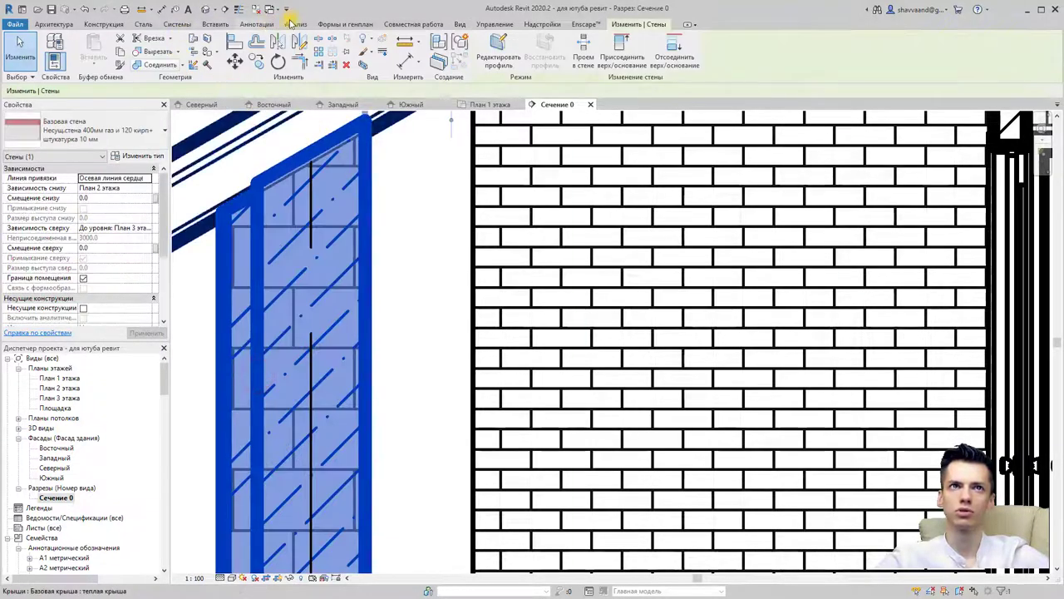
{"action": "left_click", "coordinate": [457, 24]}
{"action": "left_click", "coordinate": [141, 39]}
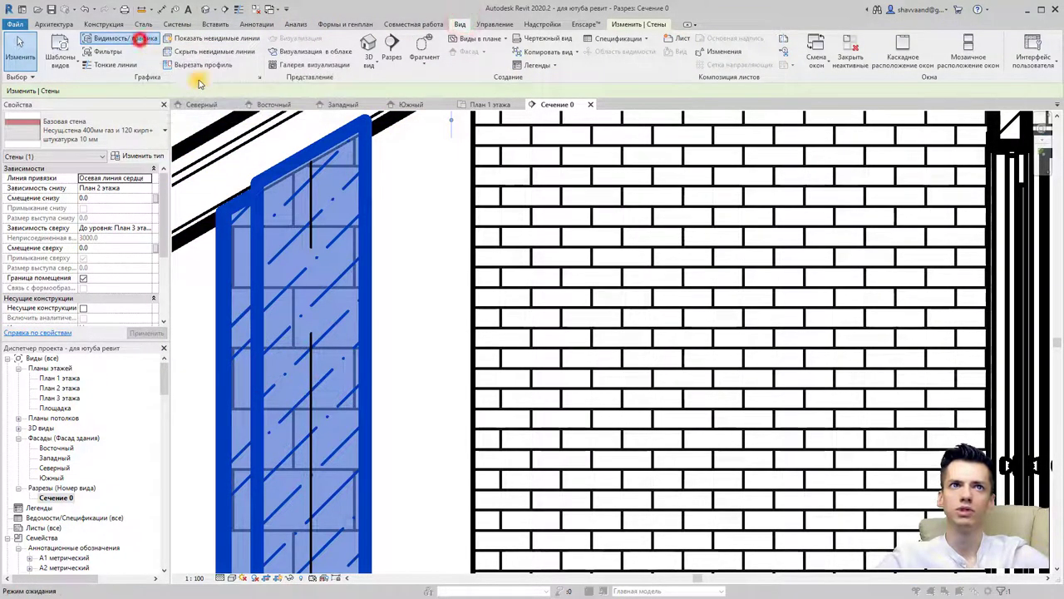
{"action": "scroll", "coordinate": [551, 283], "scroll_direction": "down", "scroll_amount": 3}
{"action": "scroll", "coordinate": [551, 299], "scroll_direction": "down", "scroll_amount": 3}
{"action": "scroll", "coordinate": [551, 316], "scroll_direction": "down", "scroll_amount": 3}
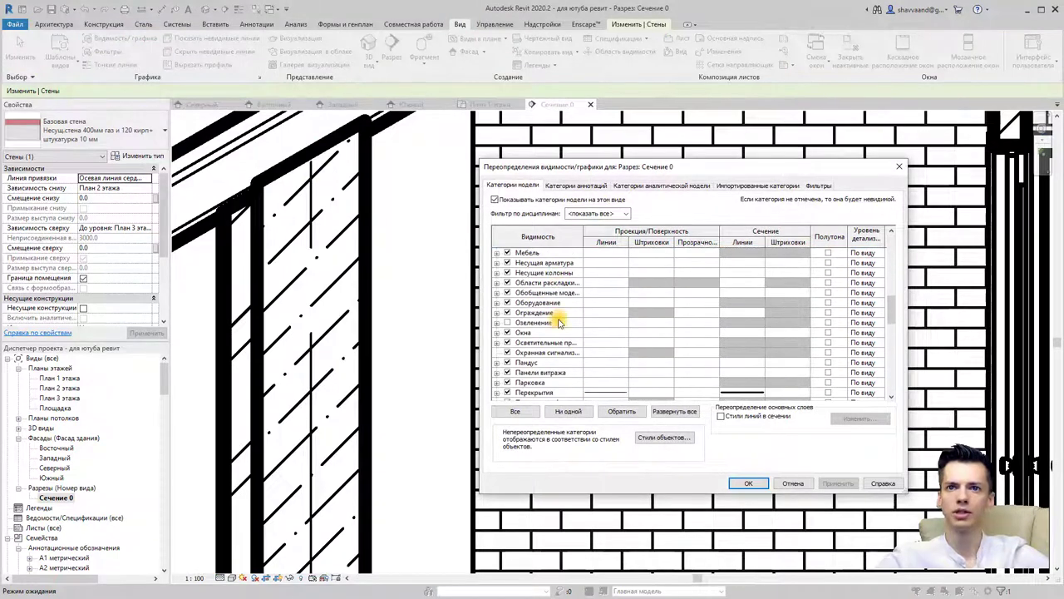
{"action": "scroll", "coordinate": [552, 332], "scroll_direction": "down", "scroll_amount": 3}
{"action": "scroll", "coordinate": [551, 334], "scroll_direction": "down", "scroll_amount": 3}
{"action": "scroll", "coordinate": [541, 352], "scroll_direction": "down", "scroll_amount": 3}
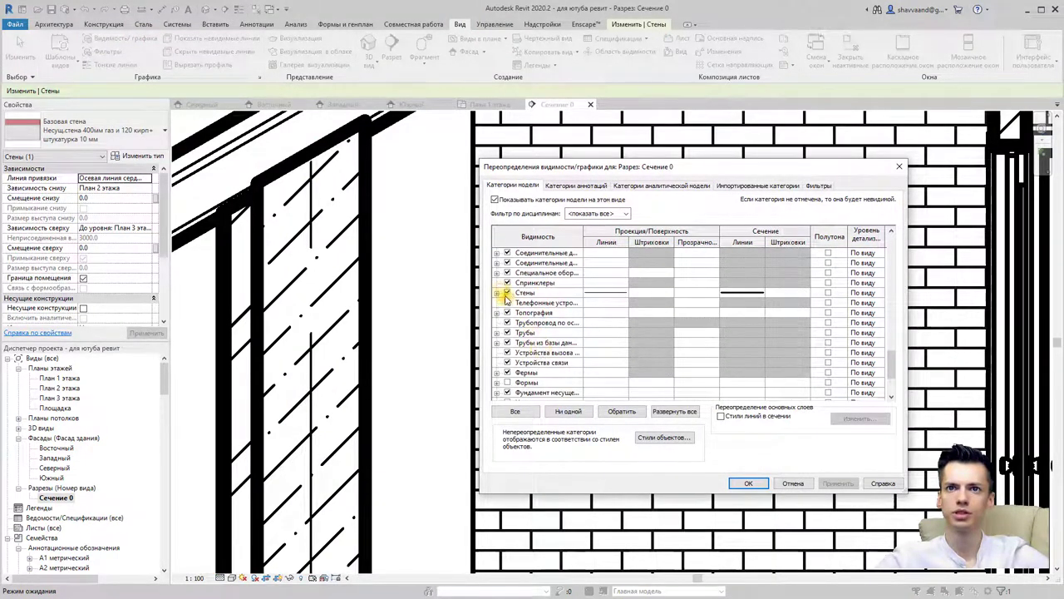
{"action": "left_click", "coordinate": [504, 295]}
{"action": "left_click", "coordinate": [497, 293]}
{"action": "left_click", "coordinate": [751, 324]}
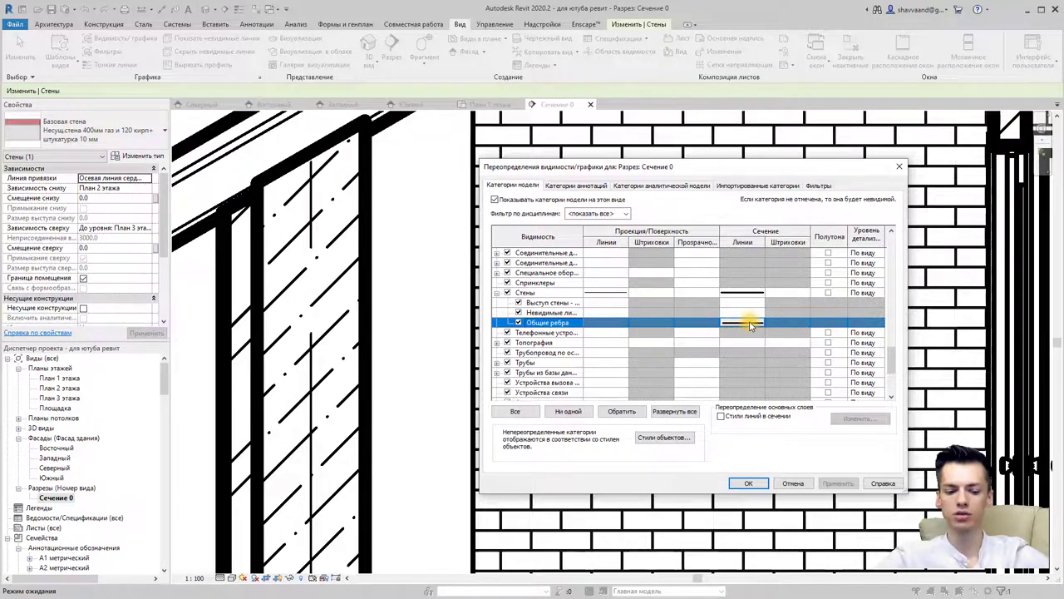
{"action": "left_click", "coordinate": [748, 482]}
{"action": "scroll", "coordinate": [540, 424], "scroll_direction": "down", "scroll_amount": 5}
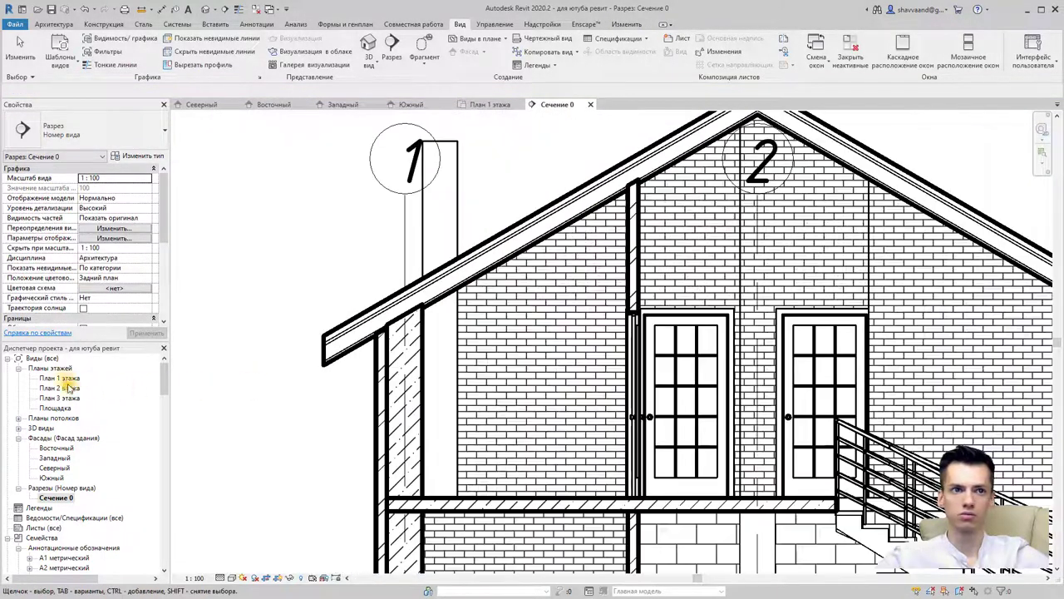
- Open the План 1 этажа floor plan and inspect the window in the bottom wall
{"action": "double_click", "coordinate": [67, 378]}
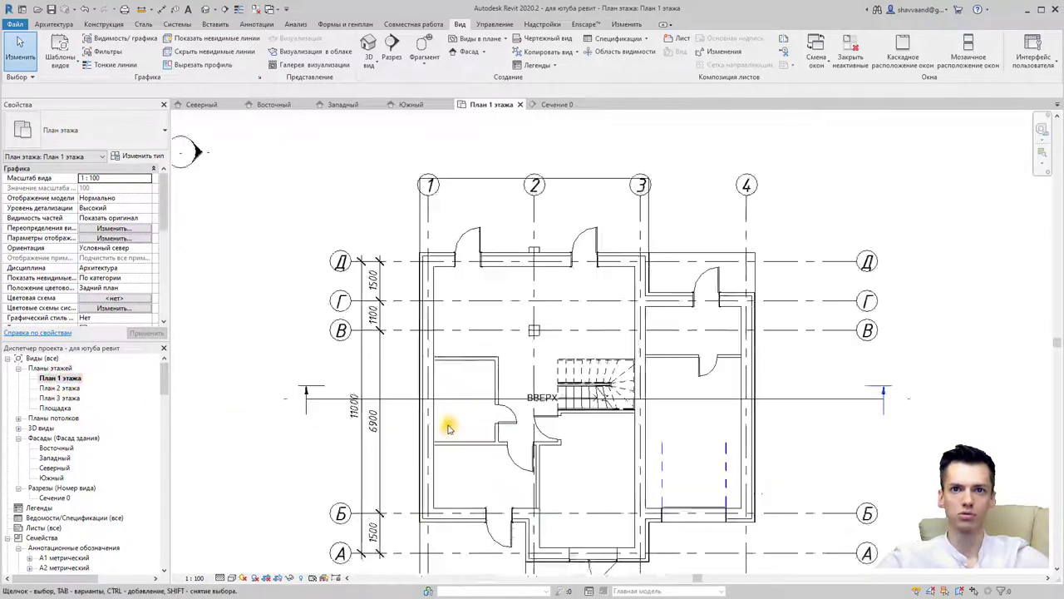
{"action": "scroll", "coordinate": [449, 427], "scroll_direction": "up", "scroll_amount": 2}
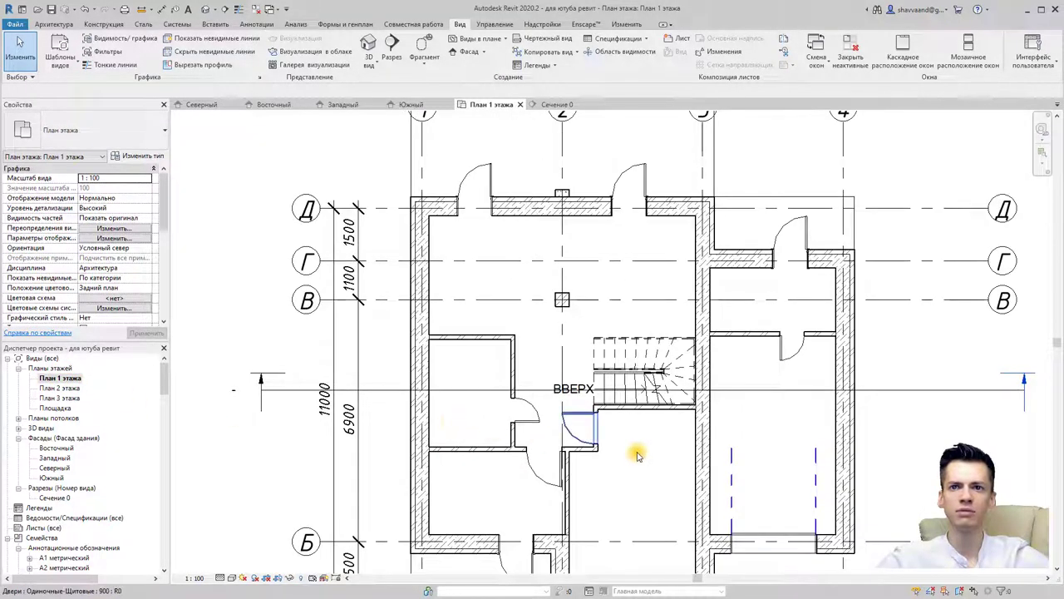
{"action": "scroll", "coordinate": [636, 455], "scroll_direction": "down", "scroll_amount": 2}
{"action": "left_click", "coordinate": [640, 561]}
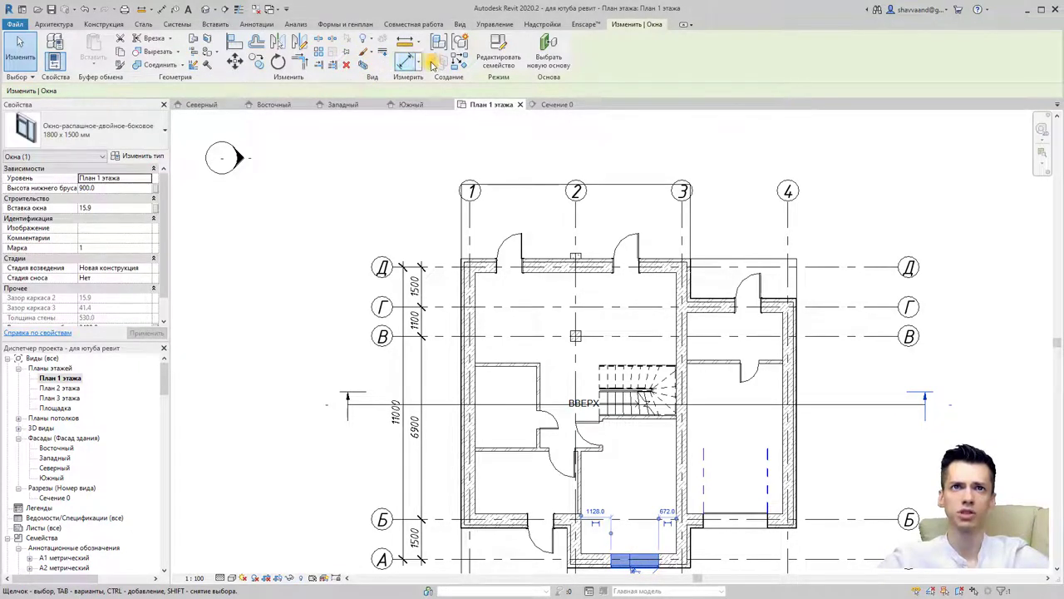
{"action": "left_click", "coordinate": [457, 60]}
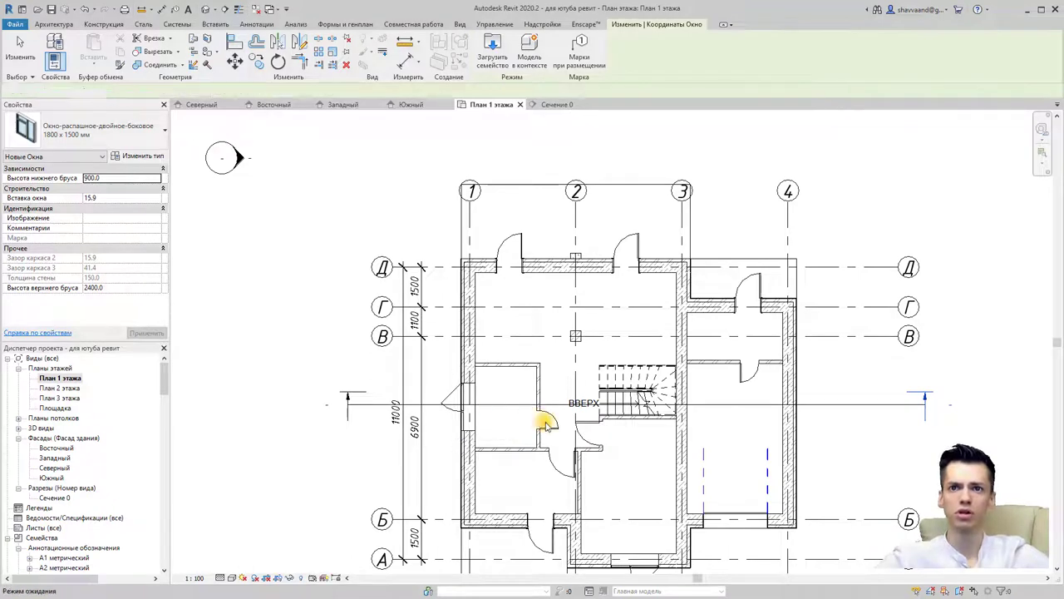
{"action": "key", "text": "Escape"}
{"action": "key", "text": "Escape"}
- Move the left-room door so its dimension reads 1000, then return to Сечение 0
{"action": "left_click", "coordinate": [549, 437]}
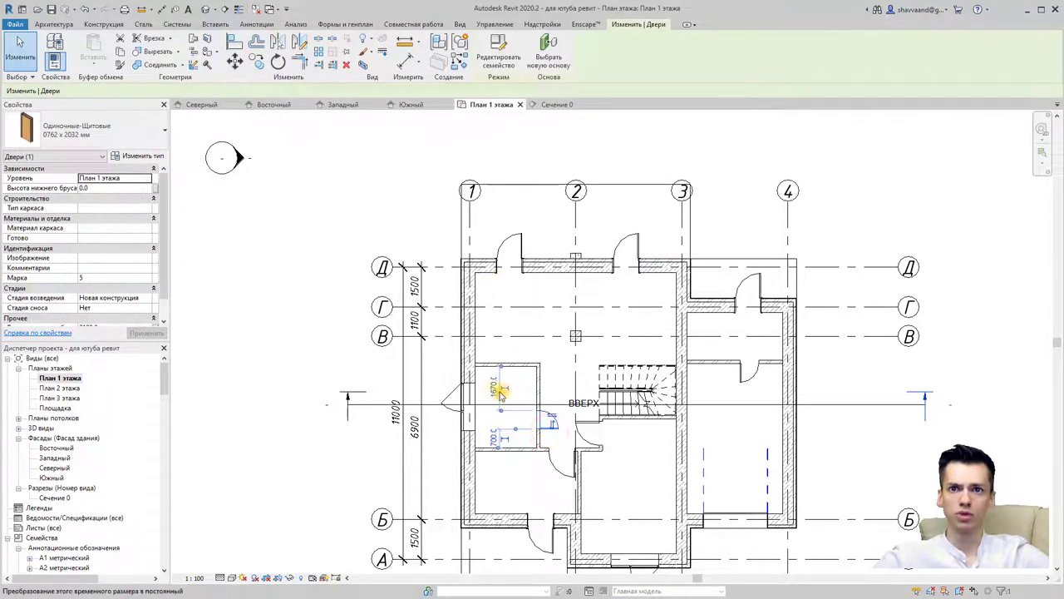
{"action": "left_click", "coordinate": [494, 387]}
{"action": "type", "text": "1400"}
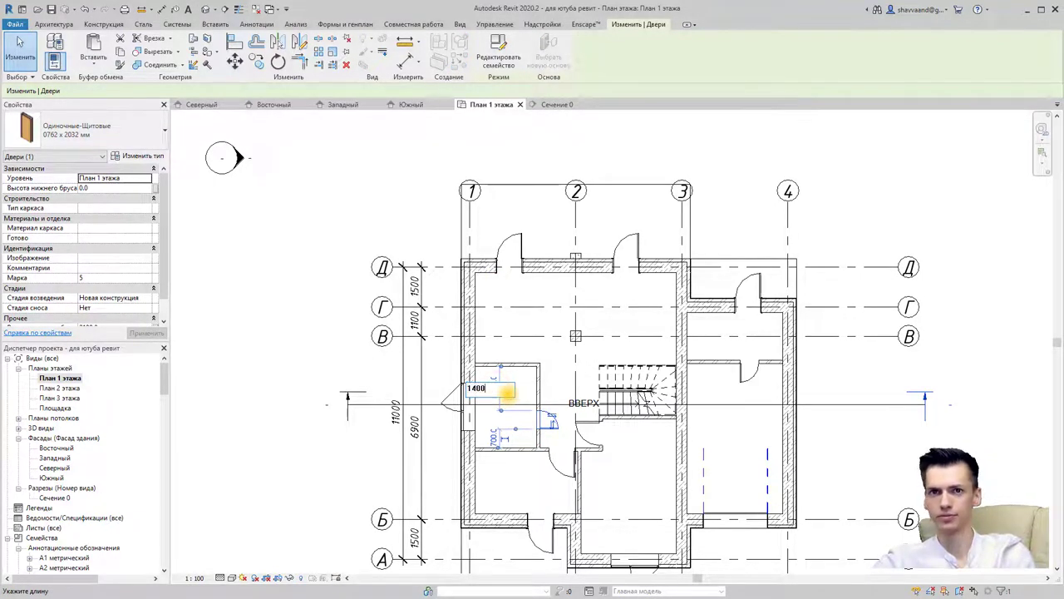
{"action": "key", "text": "Return"}
{"action": "left_click", "coordinate": [492, 386]}
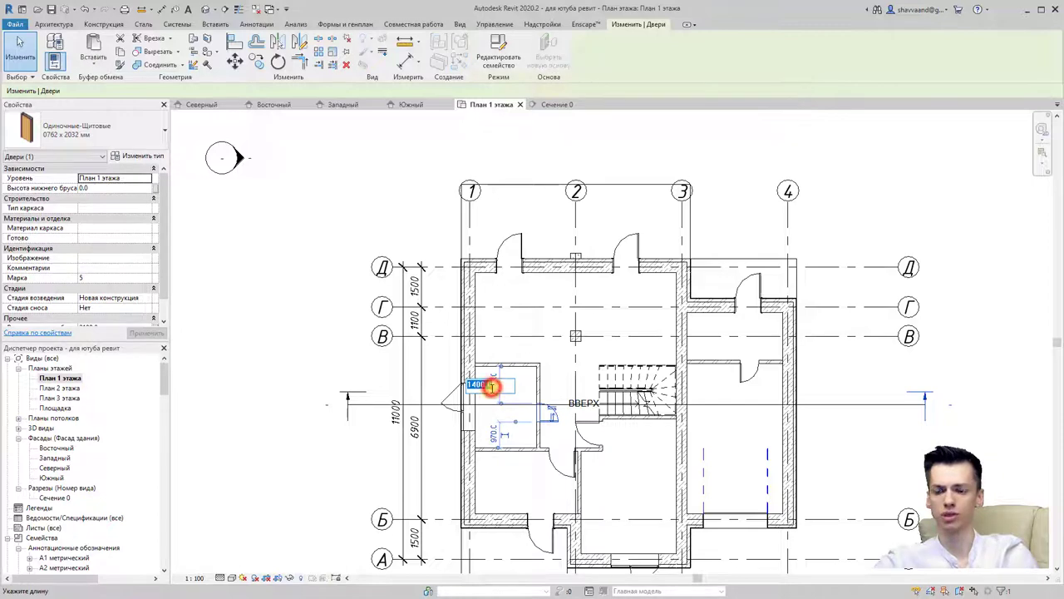
{"action": "type", "text": "1"}
{"action": "key", "text": "Return"}
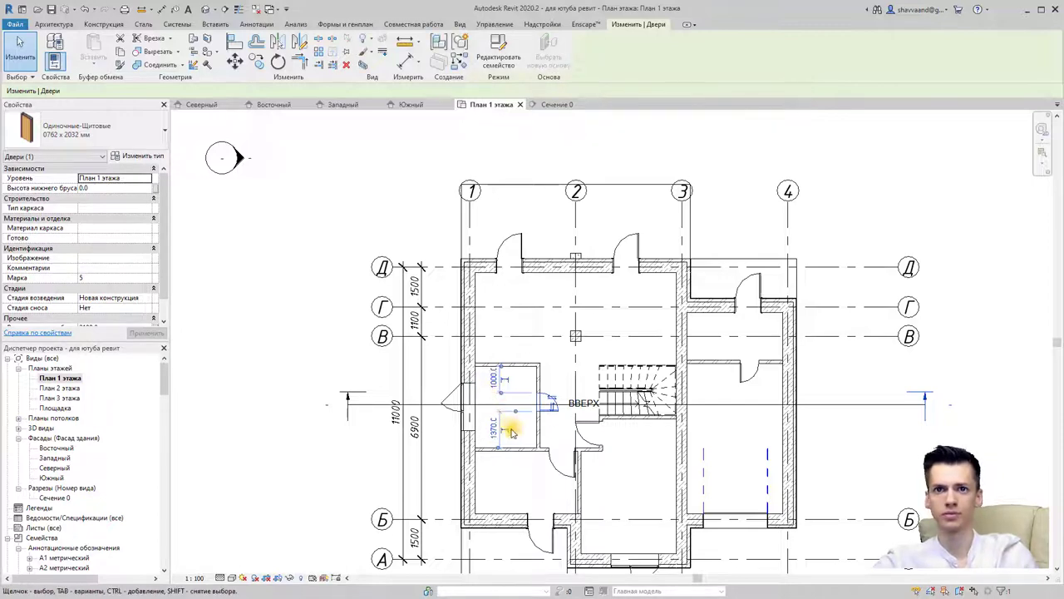
{"action": "key", "text": "Escape"}
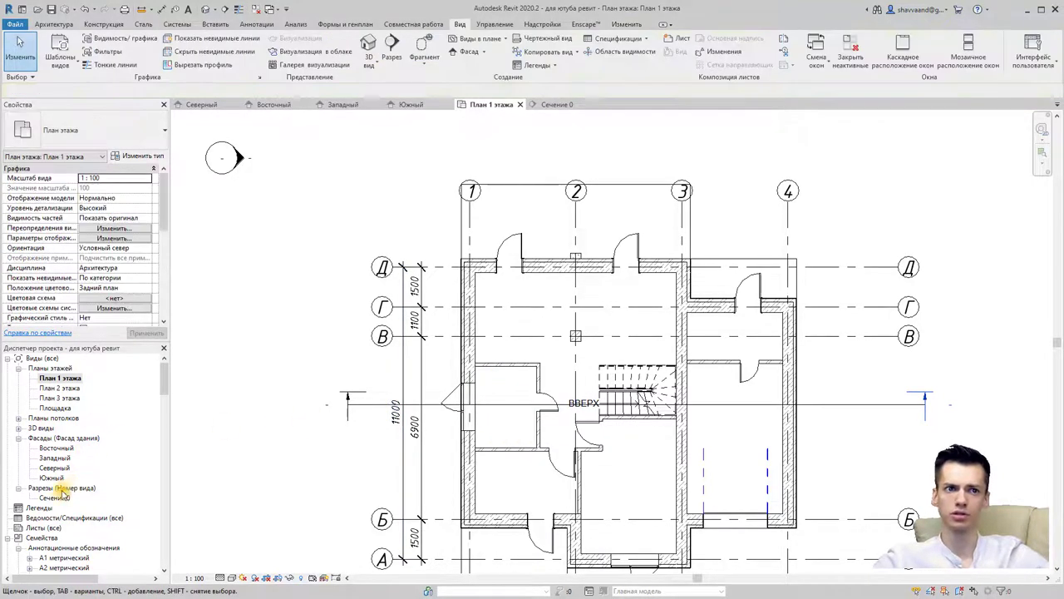
{"action": "double_click", "coordinate": [55, 497]}
- Select the left-wall window in the section and edit its Окно-распашное-двойное-боковое family
{"action": "scroll", "coordinate": [417, 494], "scroll_direction": "up", "scroll_amount": 2}
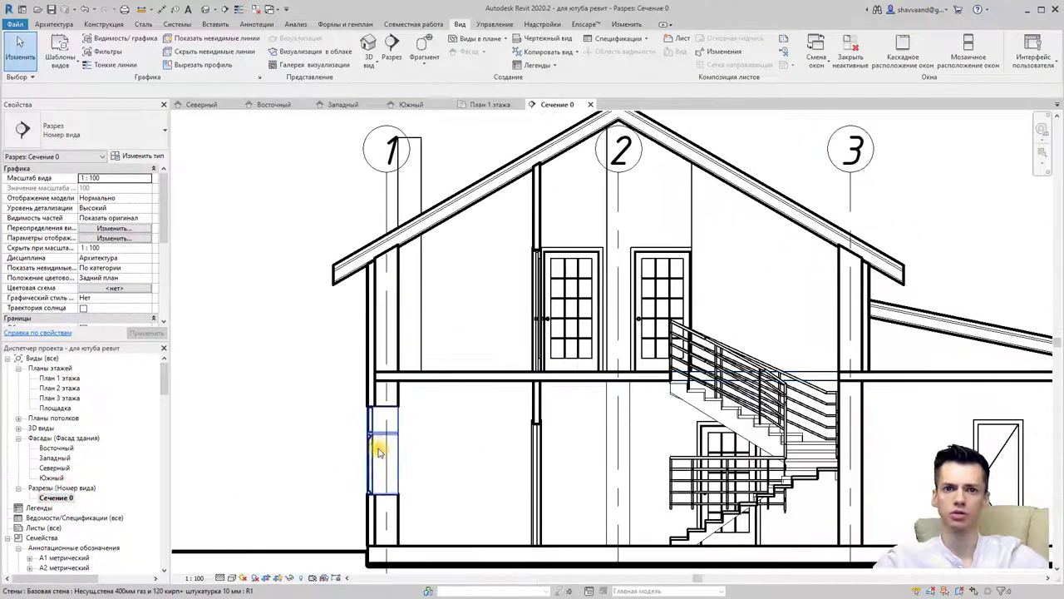
{"action": "scroll", "coordinate": [374, 441], "scroll_direction": "up", "scroll_amount": 3}
{"action": "middle_click_drag", "start_coordinate": [518, 465], "coordinate": [577, 381]}
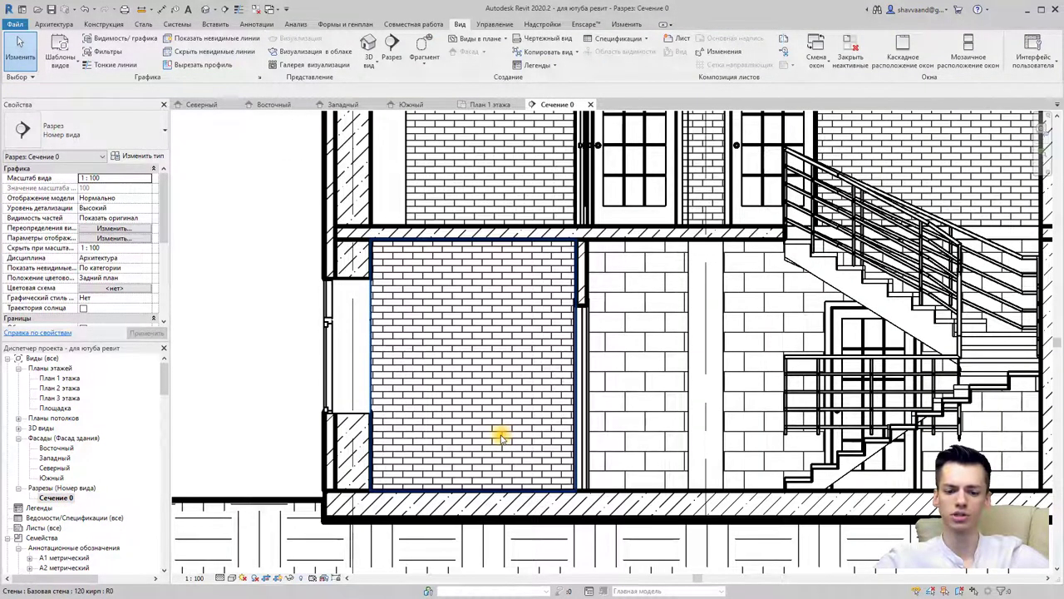
{"action": "scroll", "coordinate": [480, 445], "scroll_direction": "down", "scroll_amount": 1}
{"action": "left_click", "coordinate": [345, 364]}
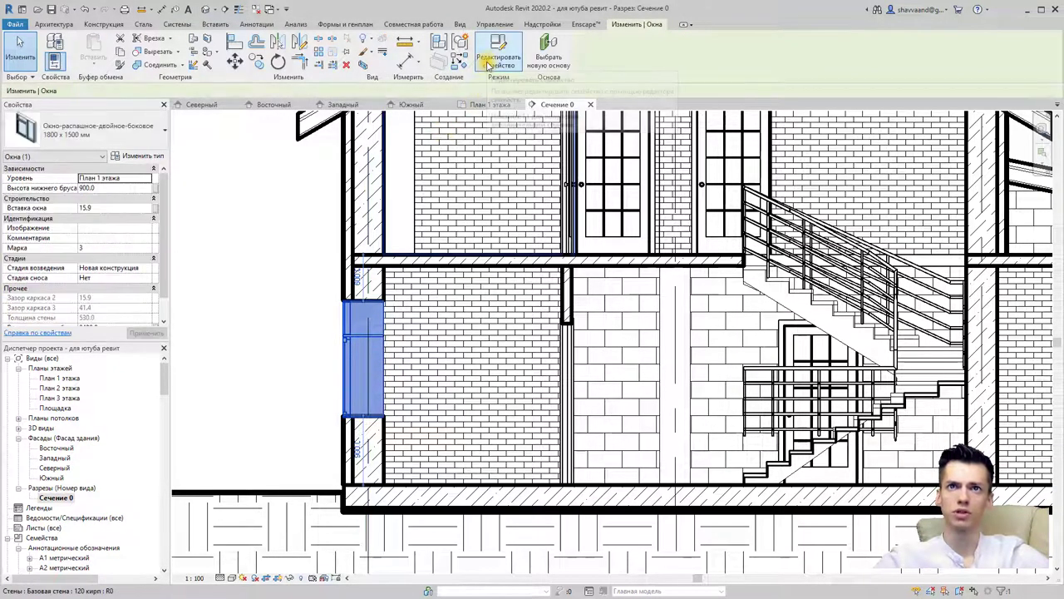
{"action": "left_click", "coordinate": [299, 334]}
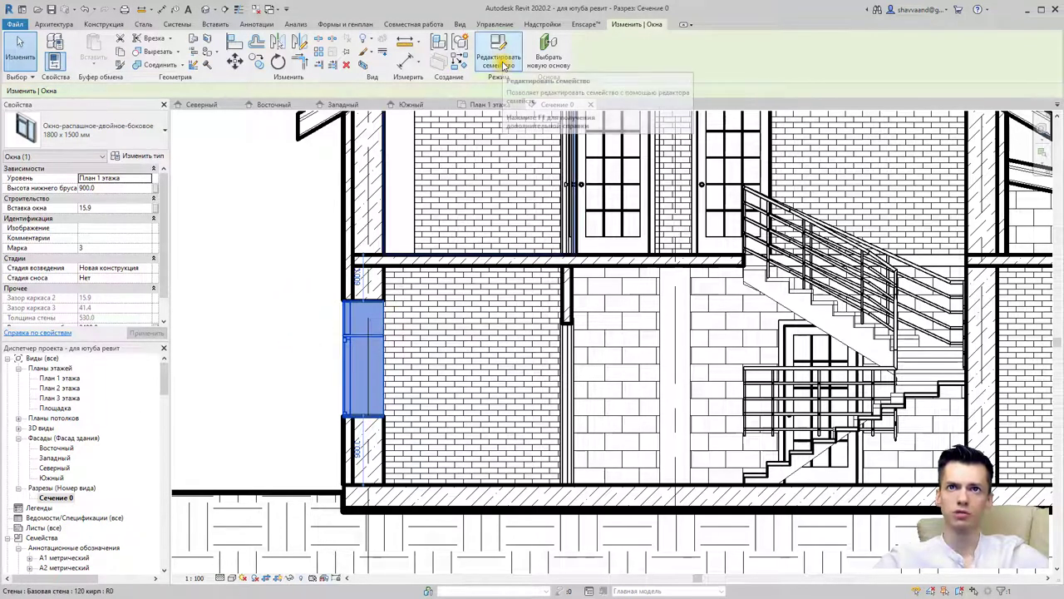
{"action": "left_click", "coordinate": [501, 63]}
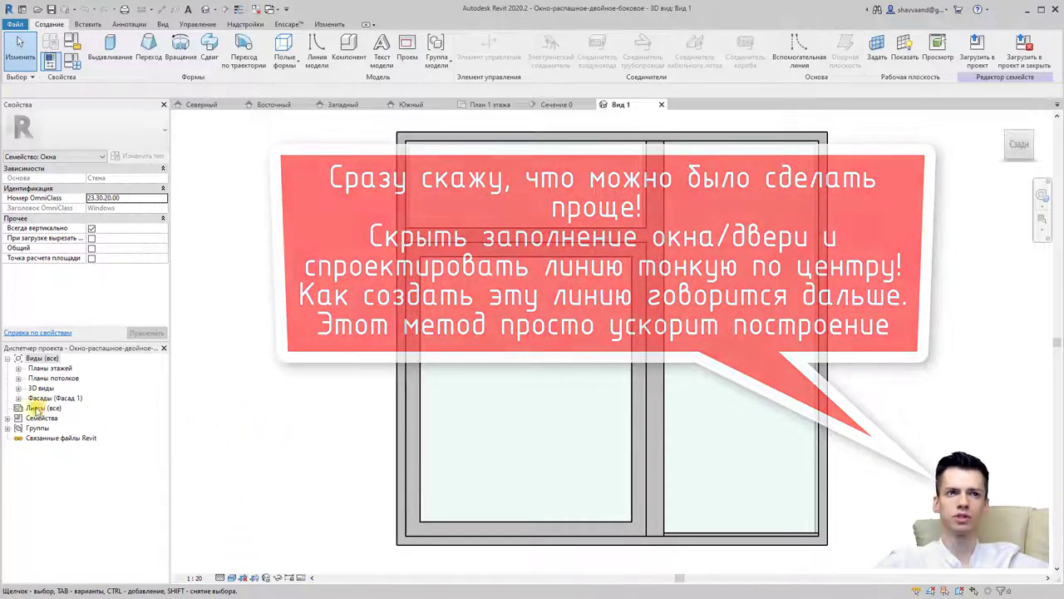
- Open the family's Внутренние, Наружный and Слева elevation views from the Project Browser
{"action": "left_click", "coordinate": [42, 357]}
{"action": "left_click", "coordinate": [18, 397]}
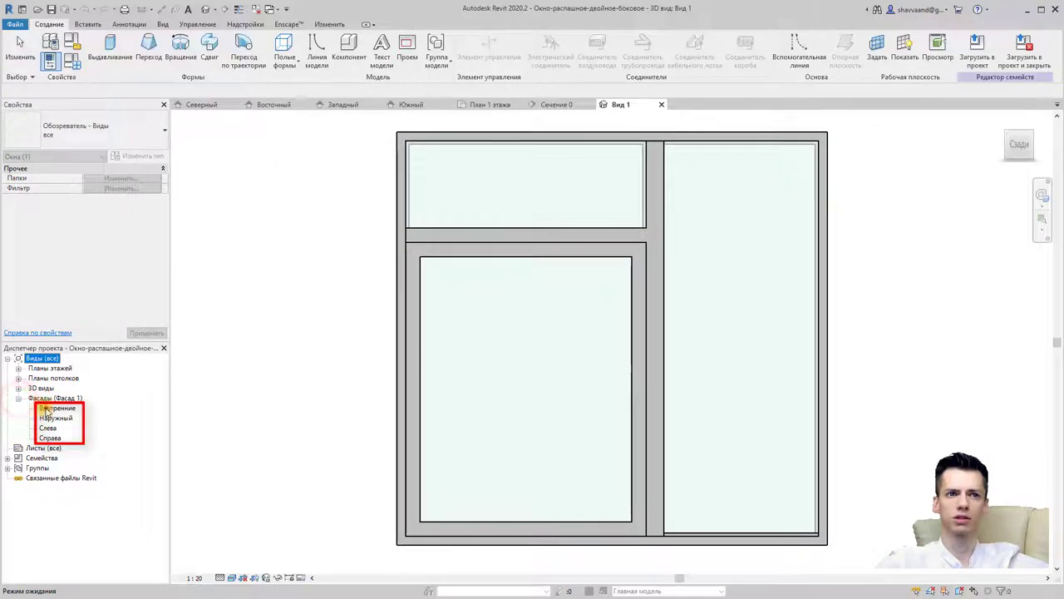
{"action": "double_click", "coordinate": [57, 408]}
{"action": "left_click", "coordinate": [54, 418]}
{"action": "double_click", "coordinate": [53, 417]}
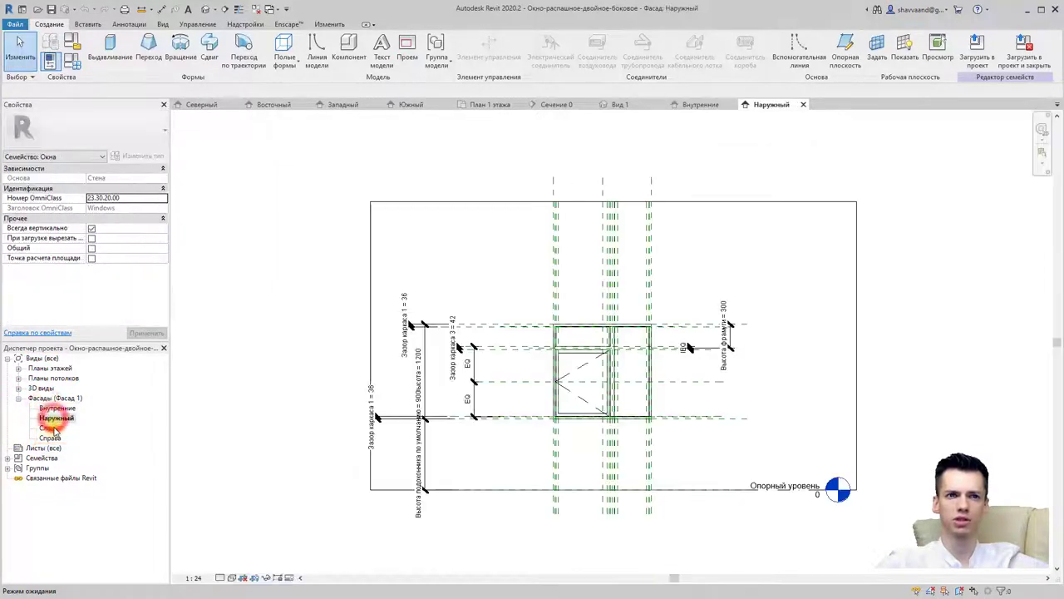
{"action": "double_click", "coordinate": [48, 427]}
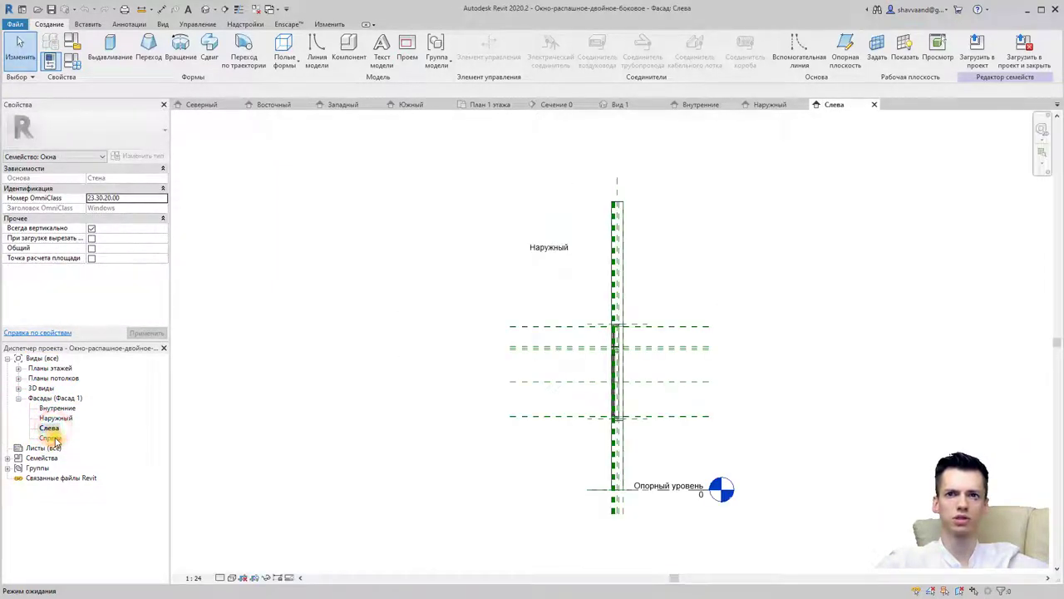
{"action": "scroll", "coordinate": [607, 393], "scroll_direction": "up", "scroll_amount": 4}
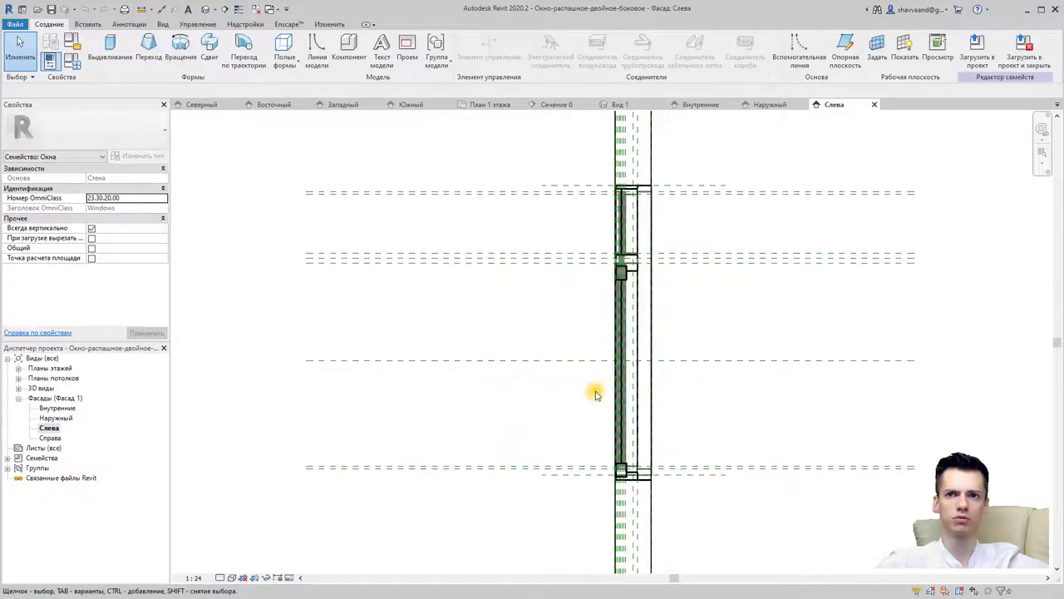
{"action": "scroll", "coordinate": [595, 396], "scroll_direction": "down", "scroll_amount": 1}
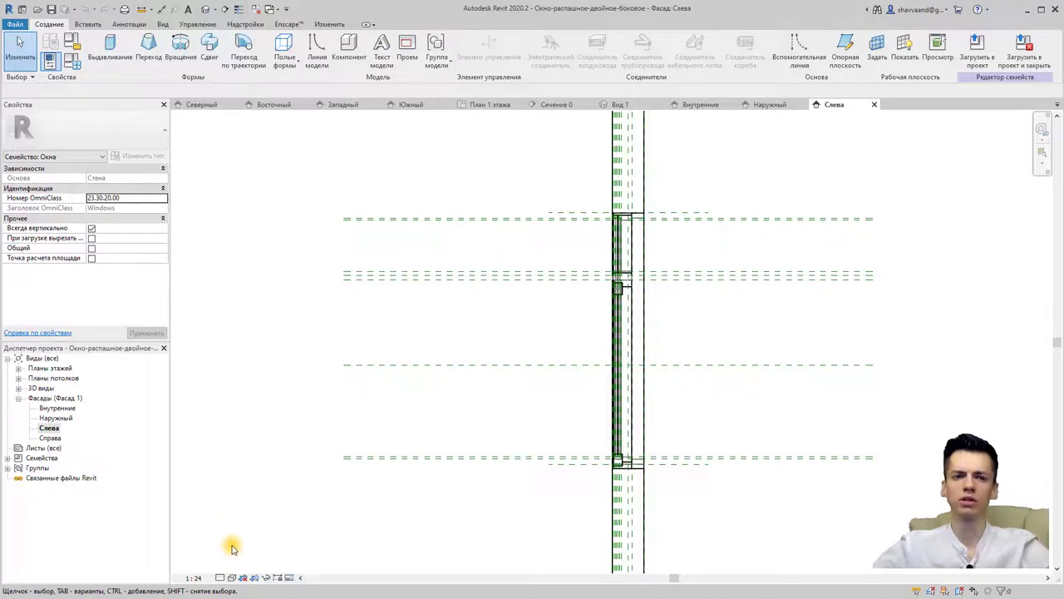
- Bring up Visibility/Graphics overrides for the Слева elevation from the View tab
{"action": "left_click", "coordinate": [233, 578]}
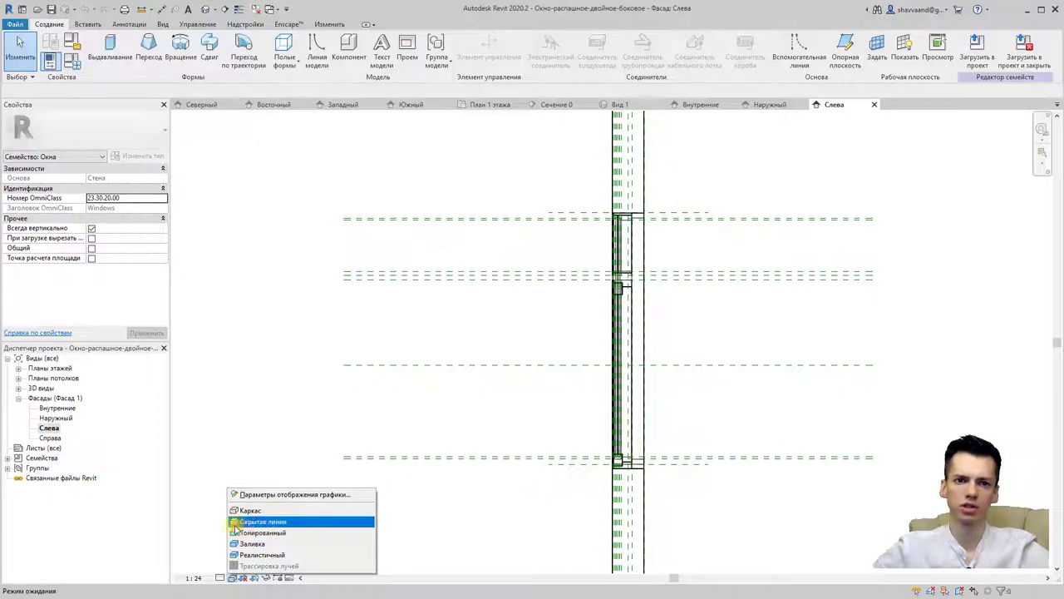
{"action": "left_click", "coordinate": [195, 530]}
{"action": "left_click", "coordinate": [233, 577]}
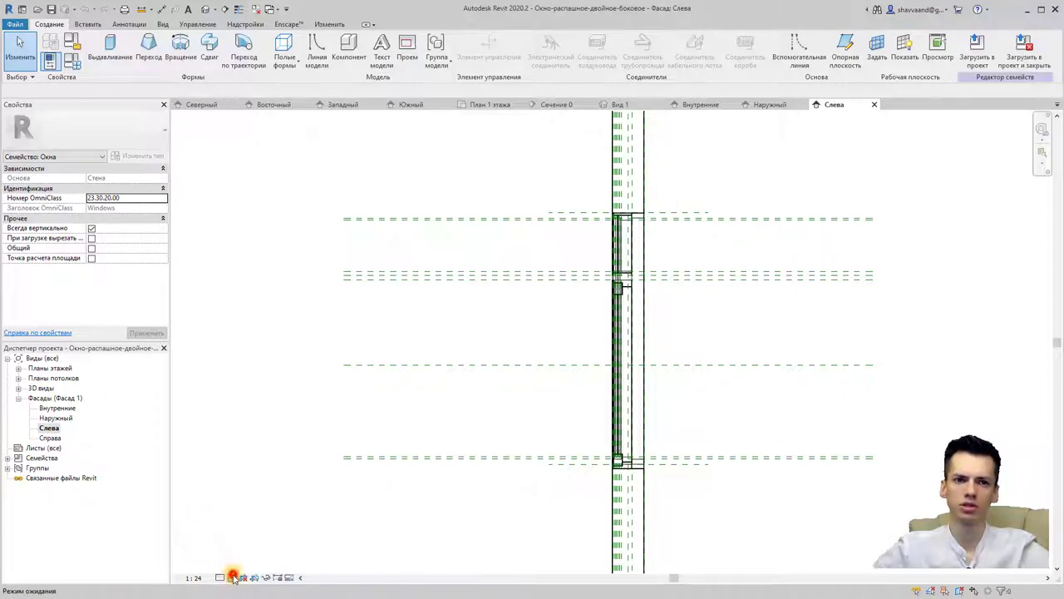
{"action": "left_click", "coordinate": [218, 580]}
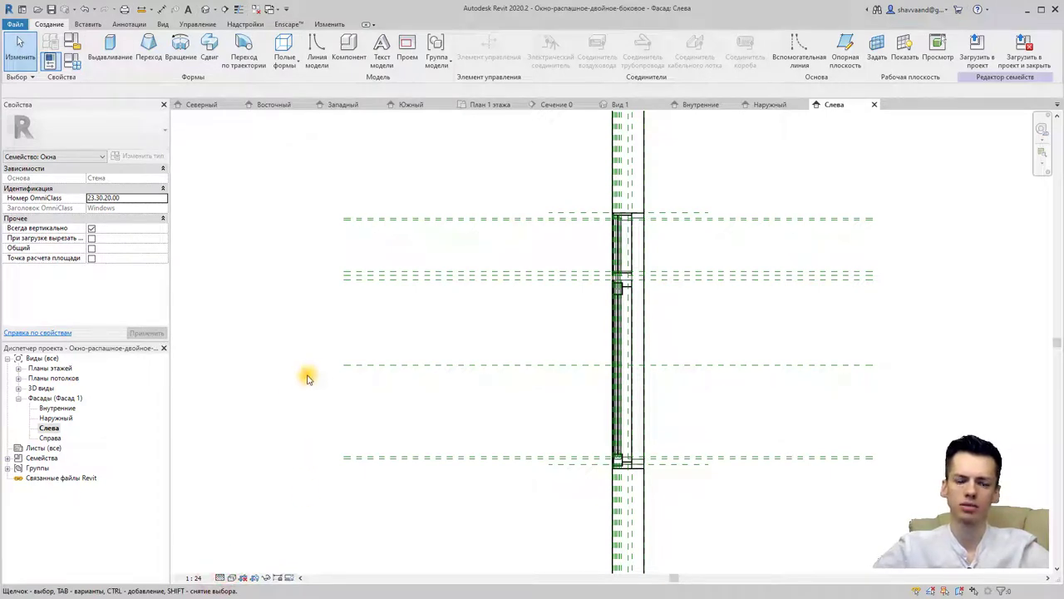
{"action": "left_click", "coordinate": [194, 24]}
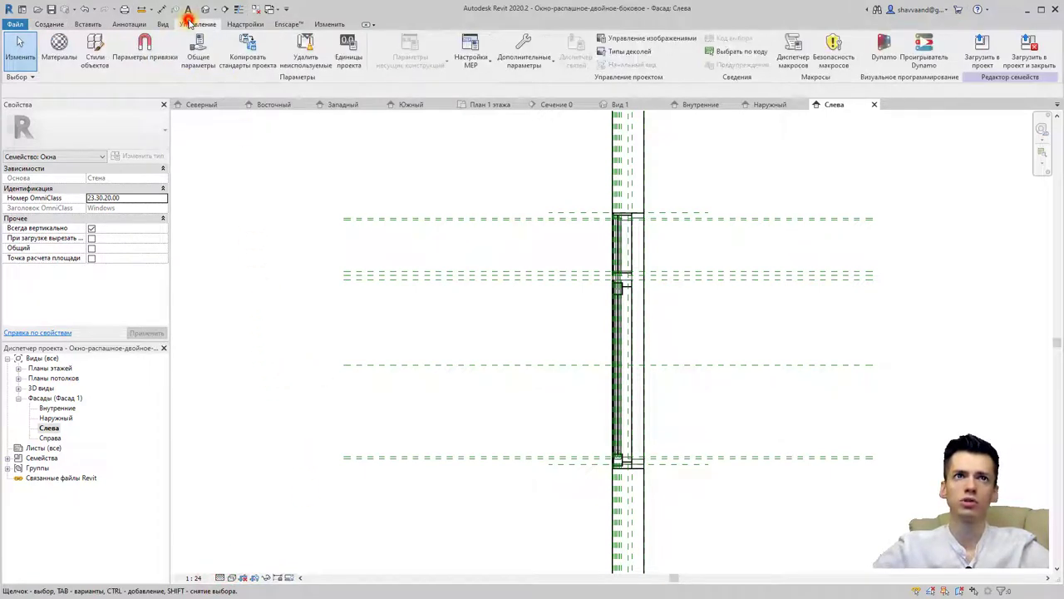
{"action": "left_click", "coordinate": [49, 24]}
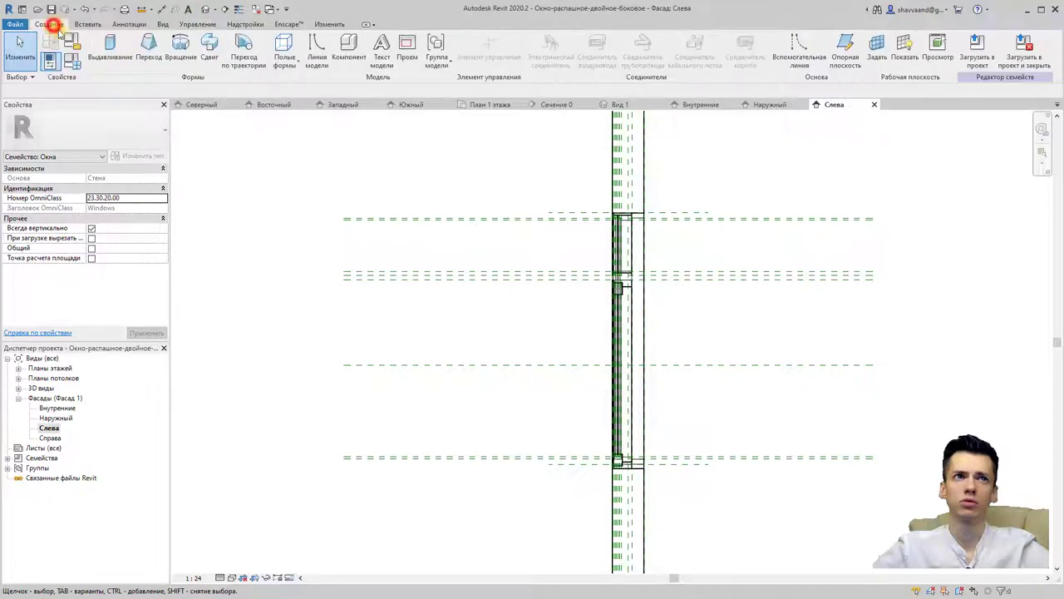
{"action": "left_click", "coordinate": [163, 24]}
{"action": "left_click", "coordinate": [57, 53]}
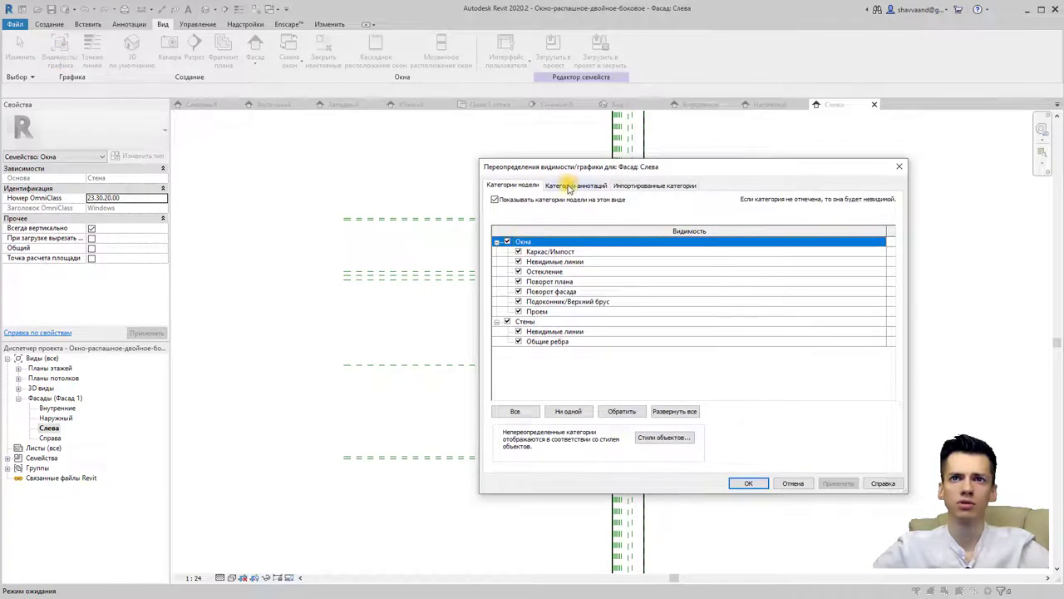
- Turn off 'Show annotation categories in this view' and confirm
{"action": "left_click", "coordinate": [569, 186]}
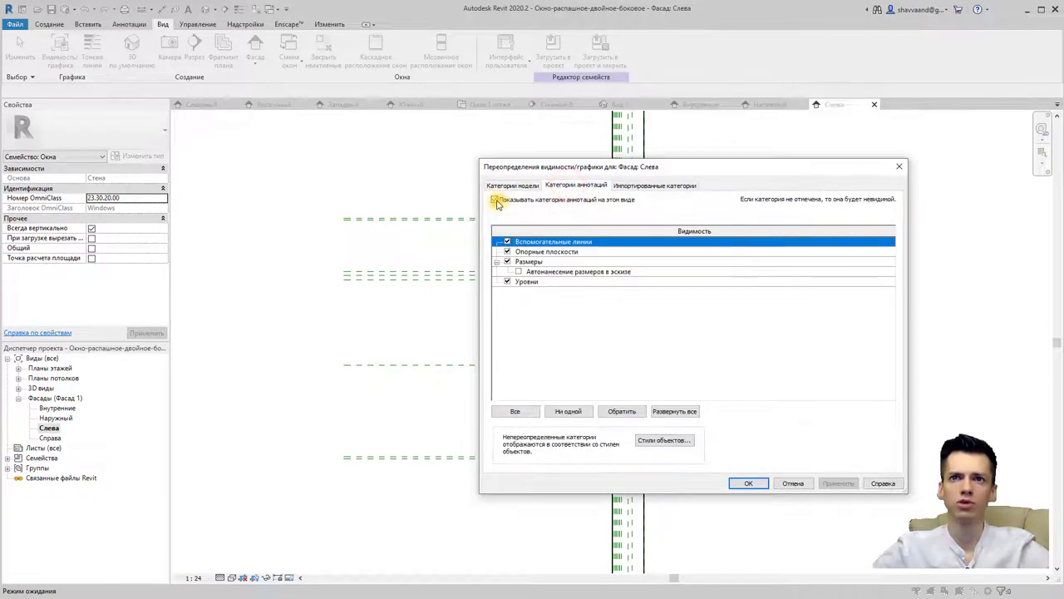
{"action": "left_click", "coordinate": [495, 201]}
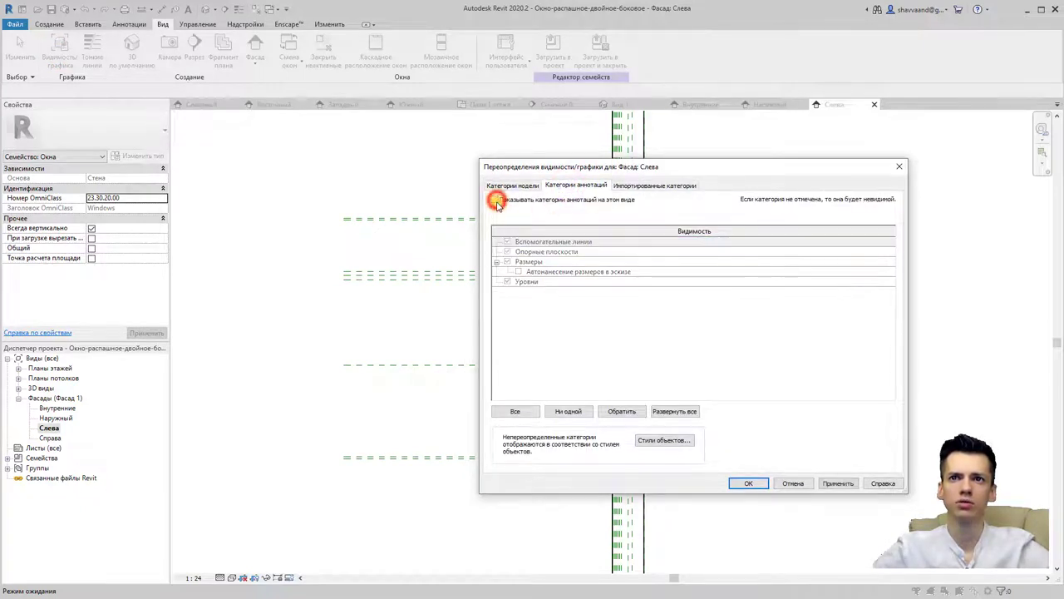
{"action": "left_click", "coordinate": [748, 482]}
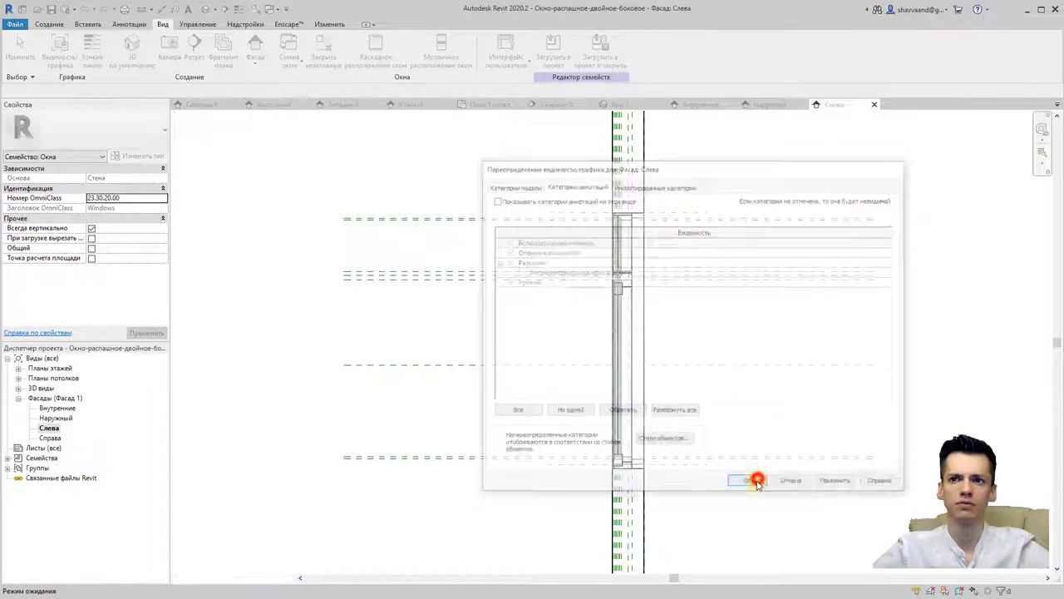
- Zoom in on the window and box-select all its elements in the Слева elevation
{"action": "scroll", "coordinate": [674, 366], "scroll_direction": "up", "scroll_amount": 2}
{"action": "scroll", "coordinate": [679, 363], "scroll_direction": "up", "scroll_amount": 1}
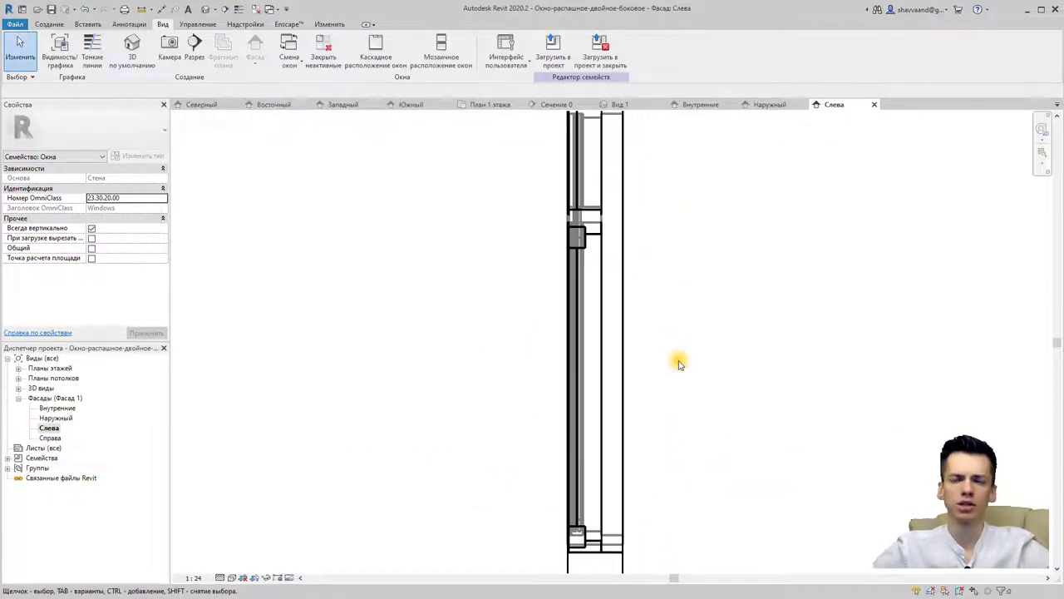
{"action": "scroll", "coordinate": [678, 363], "scroll_direction": "down", "scroll_amount": 1}
{"action": "scroll", "coordinate": [679, 363], "scroll_direction": "down", "scroll_amount": 1}
{"action": "scroll", "coordinate": [678, 363], "scroll_direction": "down", "scroll_amount": 1}
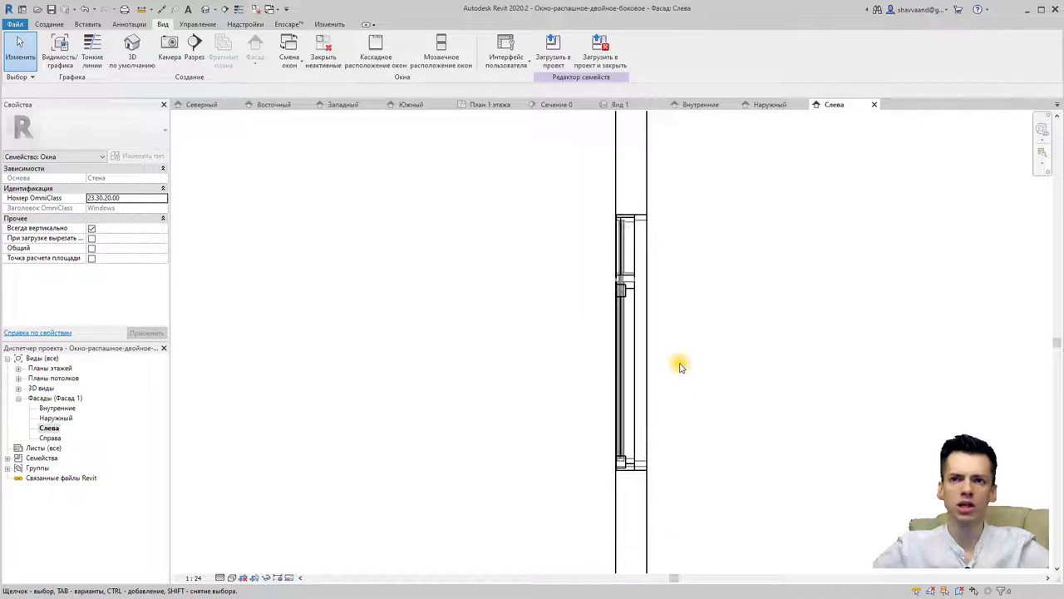
{"action": "middle_click_drag", "start_coordinate": [740, 408], "coordinate": [701, 380]}
{"action": "scroll", "coordinate": [654, 356], "scroll_direction": "up", "scroll_amount": 2}
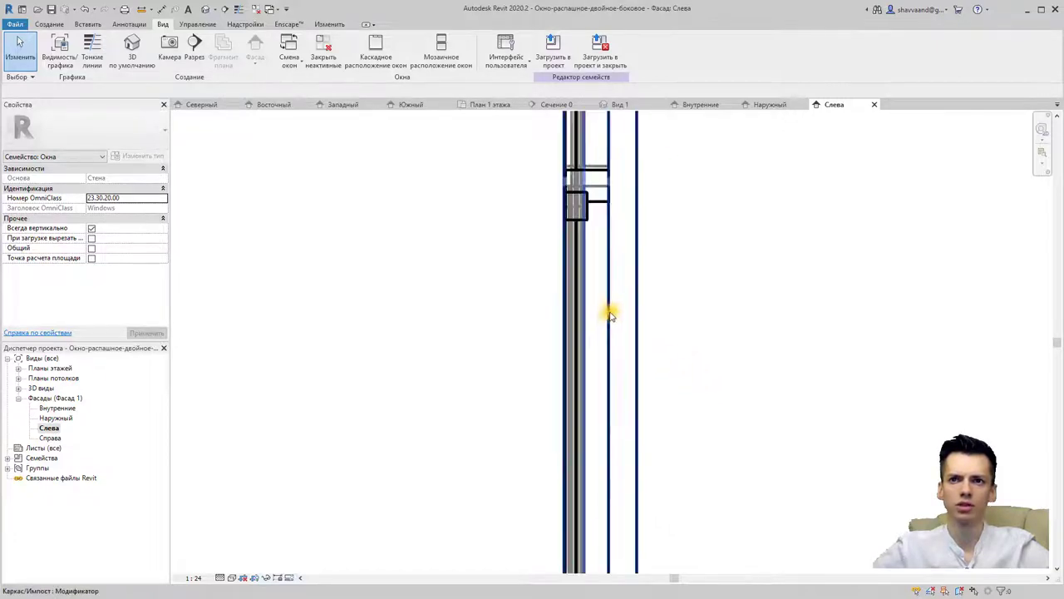
{"action": "scroll", "coordinate": [595, 332], "scroll_direction": "down", "scroll_amount": 2}
{"action": "mouse_move", "coordinate": [546, 190]}
{"action": "left_mouse_down"}
{"action": "mouse_move", "coordinate": [713, 418]}
{"action": "mouse_move", "coordinate": [724, 480]}
{"action": "mouse_move", "coordinate": [532, 219]}
{"action": "left_mouse_up"}
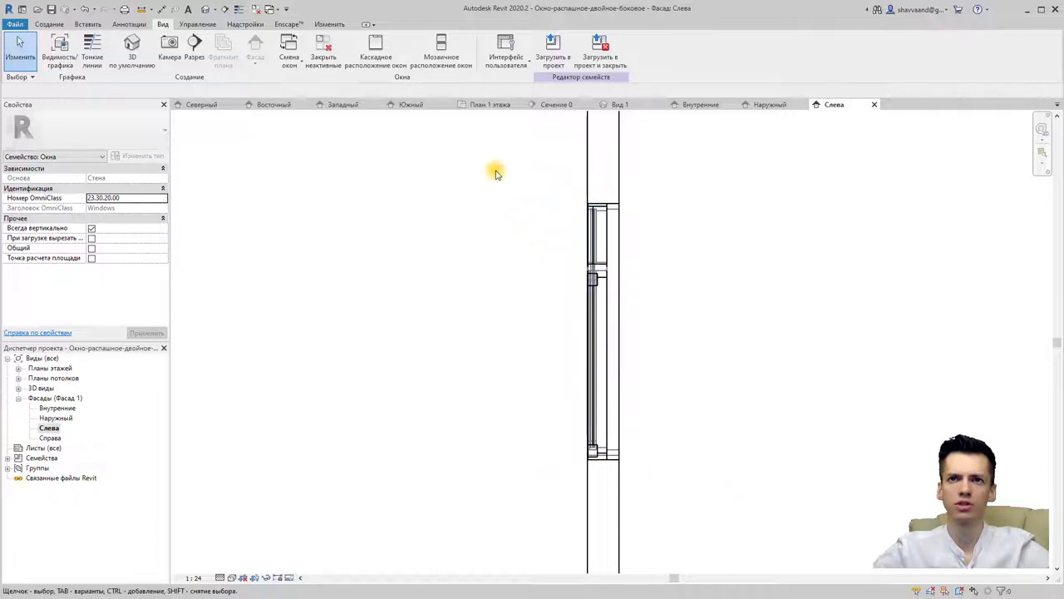
{"action": "mouse_move", "coordinate": [503, 172]}
{"action": "left_mouse_down"}
{"action": "mouse_move", "coordinate": [591, 238]}
{"action": "mouse_move", "coordinate": [677, 364]}
{"action": "mouse_move", "coordinate": [726, 490]}
{"action": "mouse_move", "coordinate": [565, 366]}
{"action": "left_mouse_up"}
{"action": "mouse_move", "coordinate": [725, 511]}
{"action": "left_mouse_down"}
{"action": "mouse_move", "coordinate": [492, 176]}
{"action": "mouse_move", "coordinate": [518, 218]}
{"action": "mouse_move", "coordinate": [748, 407]}
{"action": "mouse_move", "coordinate": [778, 475]}
{"action": "left_mouse_up"}
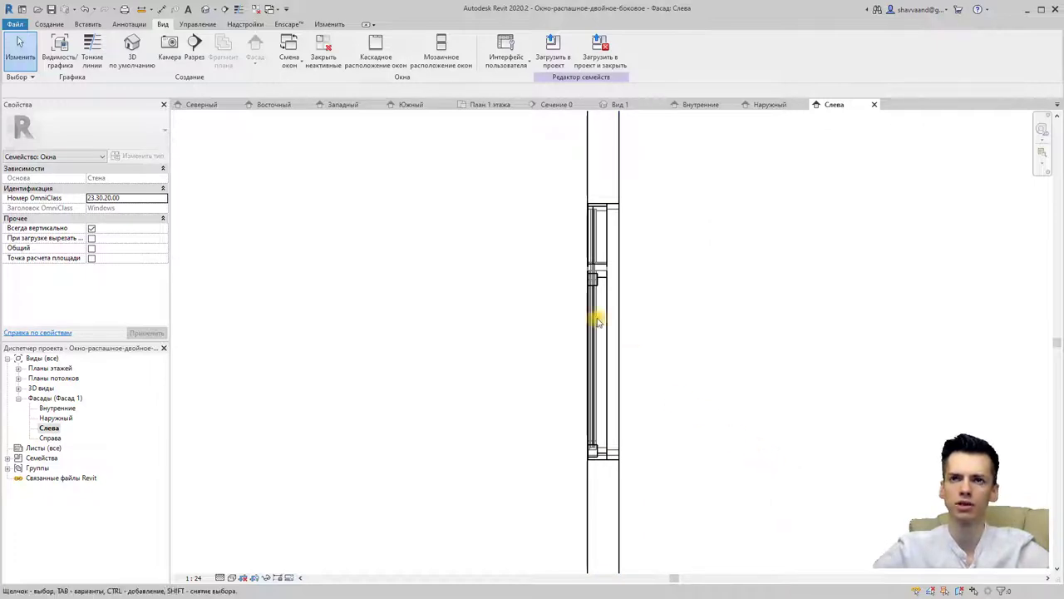
{"action": "mouse_move", "coordinate": [490, 160]}
{"action": "left_mouse_down"}
{"action": "mouse_move", "coordinate": [568, 225]}
{"action": "mouse_move", "coordinate": [742, 491]}
{"action": "left_mouse_up"}
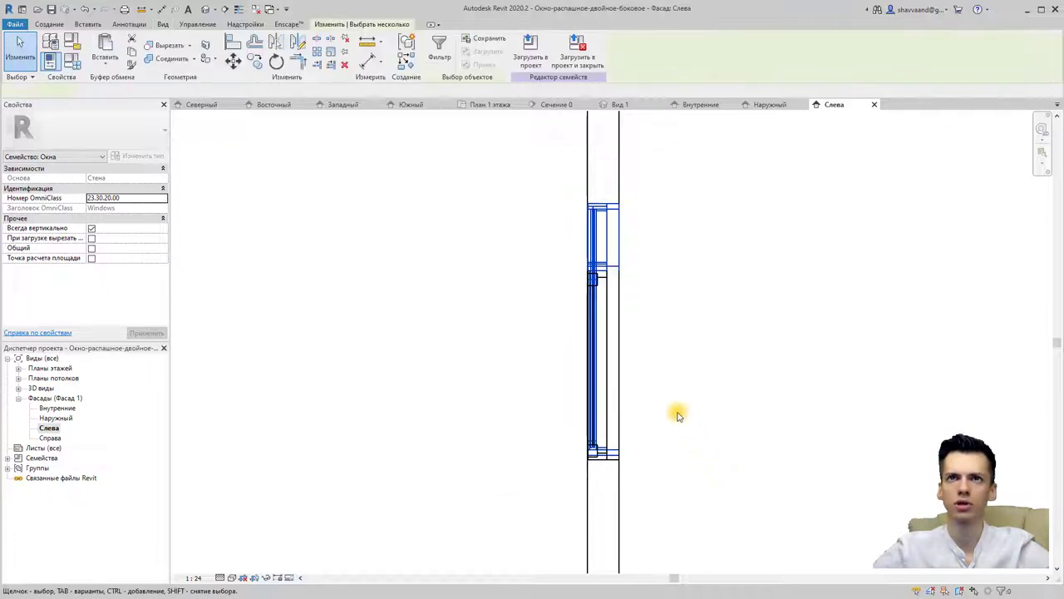
- Filter the selection to exclude the Вырез под проем elements
{"action": "left_click", "coordinate": [441, 56]}
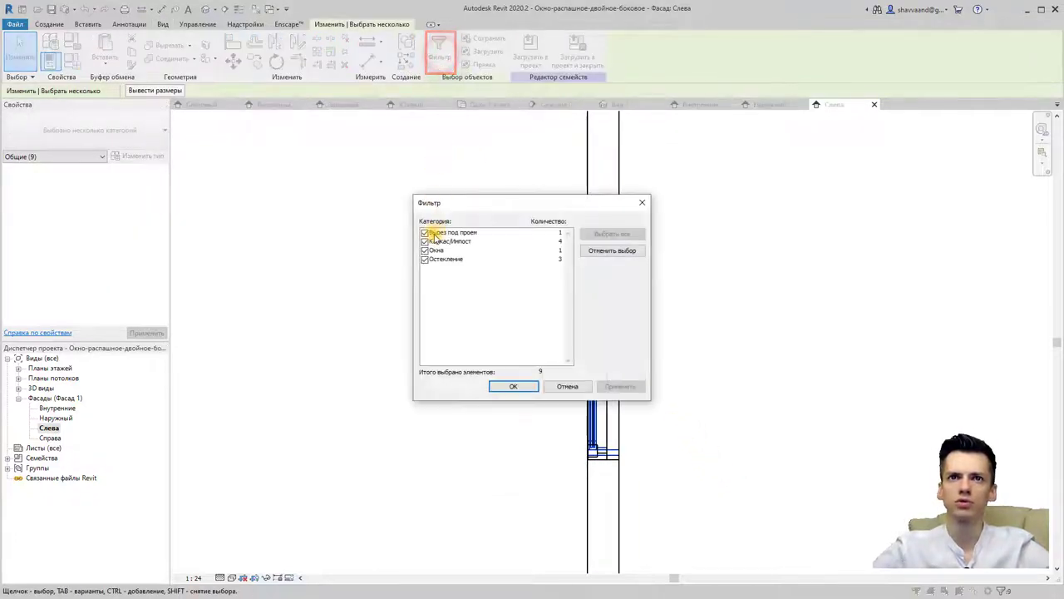
{"action": "left_click", "coordinate": [425, 234]}
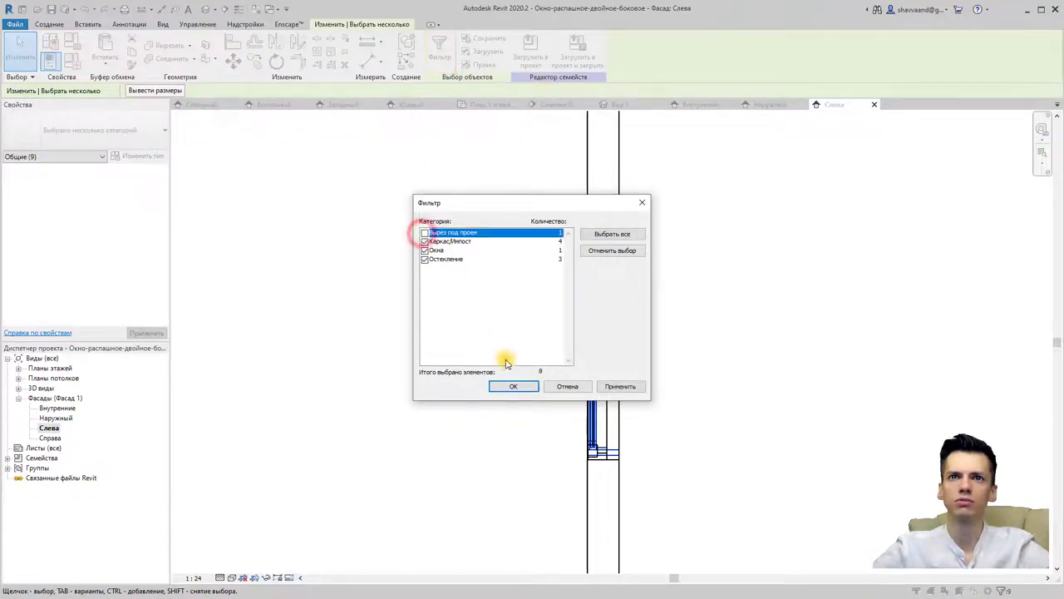
{"action": "left_click", "coordinate": [515, 388]}
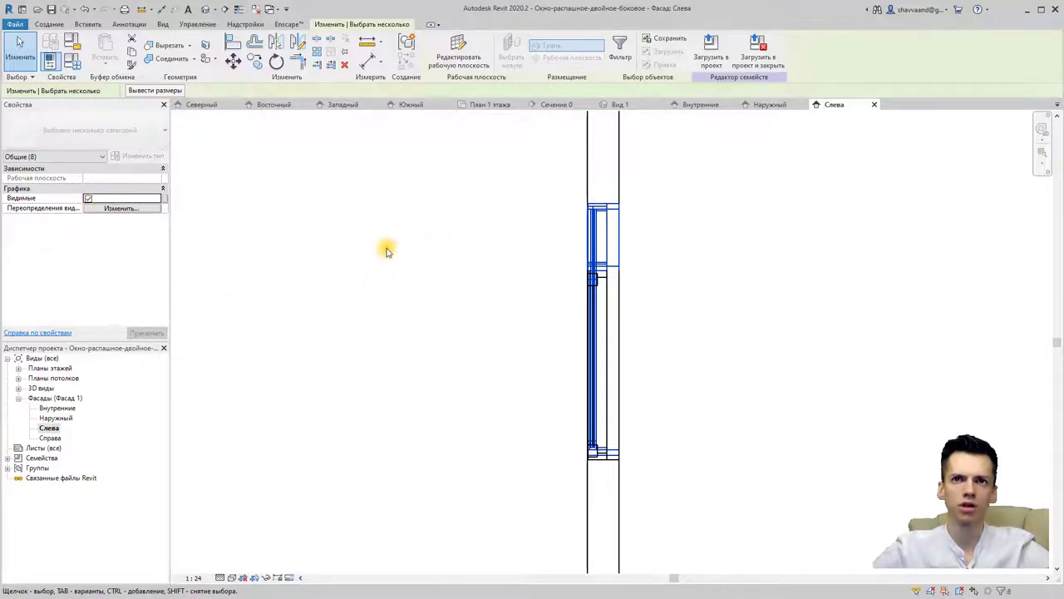
- Turn off Спереди/Сзади visibility for the selected frame and glazing elements
{"action": "left_click", "coordinate": [105, 209]}
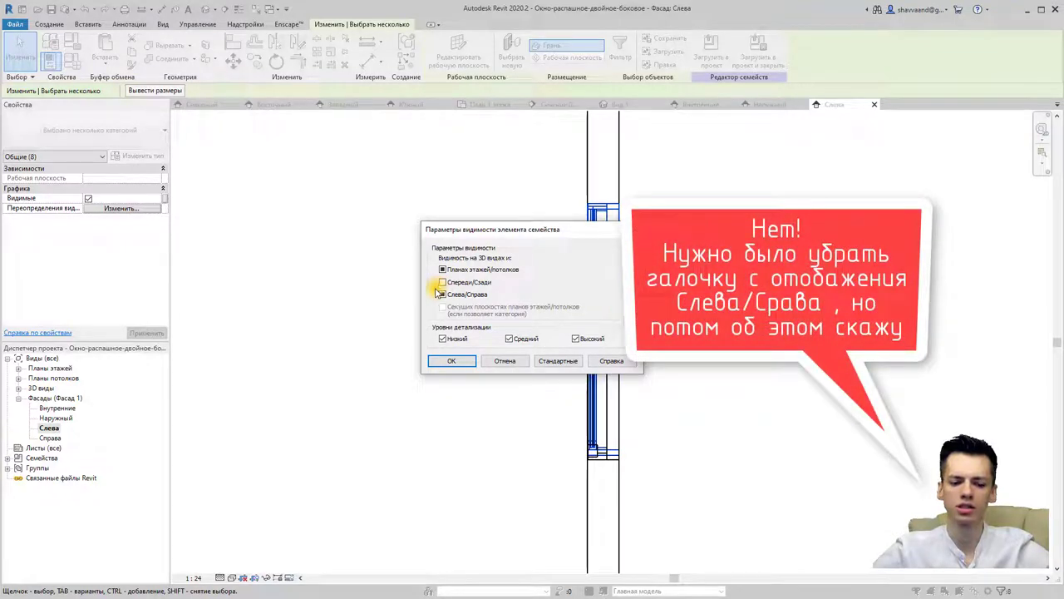
{"action": "left_click", "coordinate": [449, 363]}
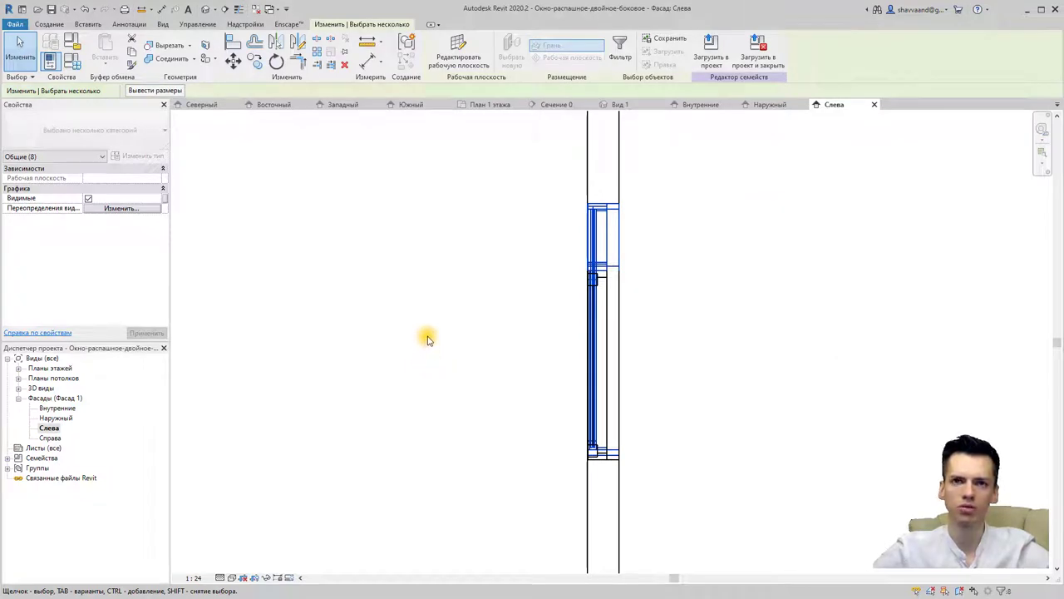
{"action": "left_click", "coordinate": [193, 25]}
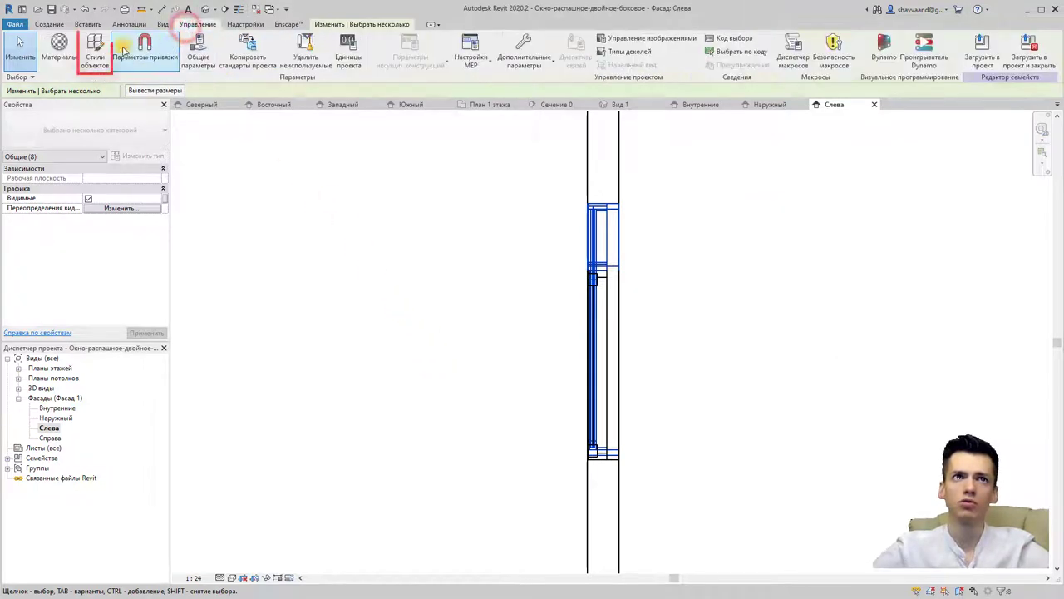
- Create a new Окна subcategory named 0.18 in Object Styles
{"action": "left_click", "coordinate": [95, 52]}
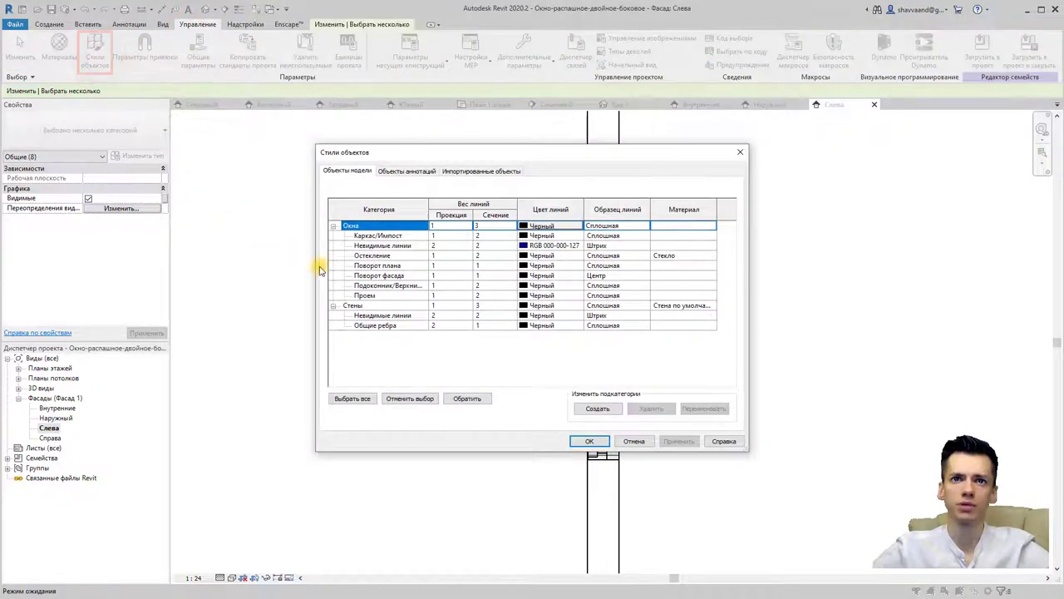
{"action": "left_click", "coordinate": [597, 410]}
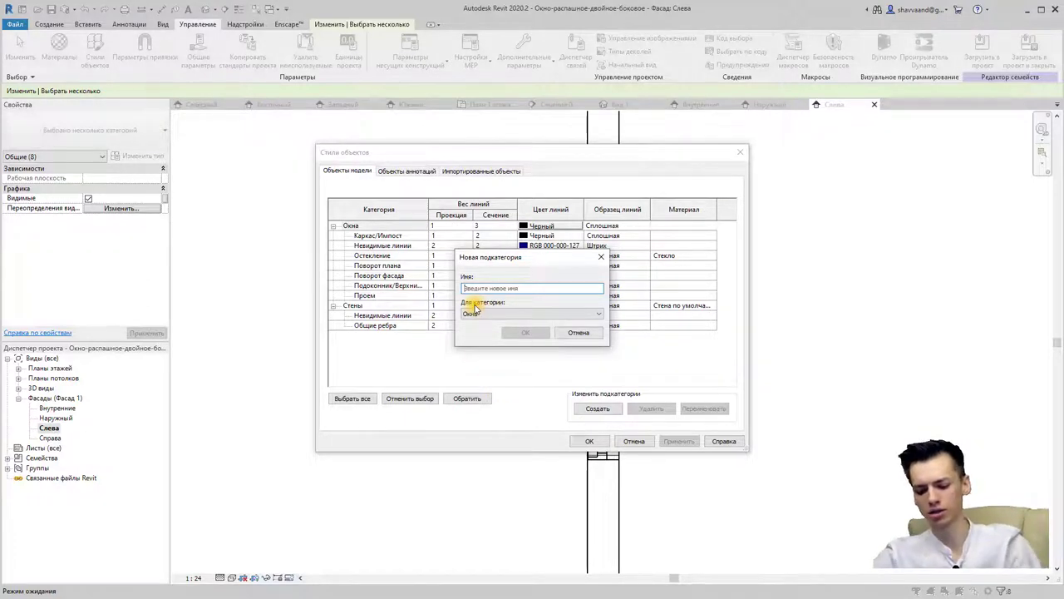
{"action": "type", "text": "о"}
{"action": "type", "text": ".18"}
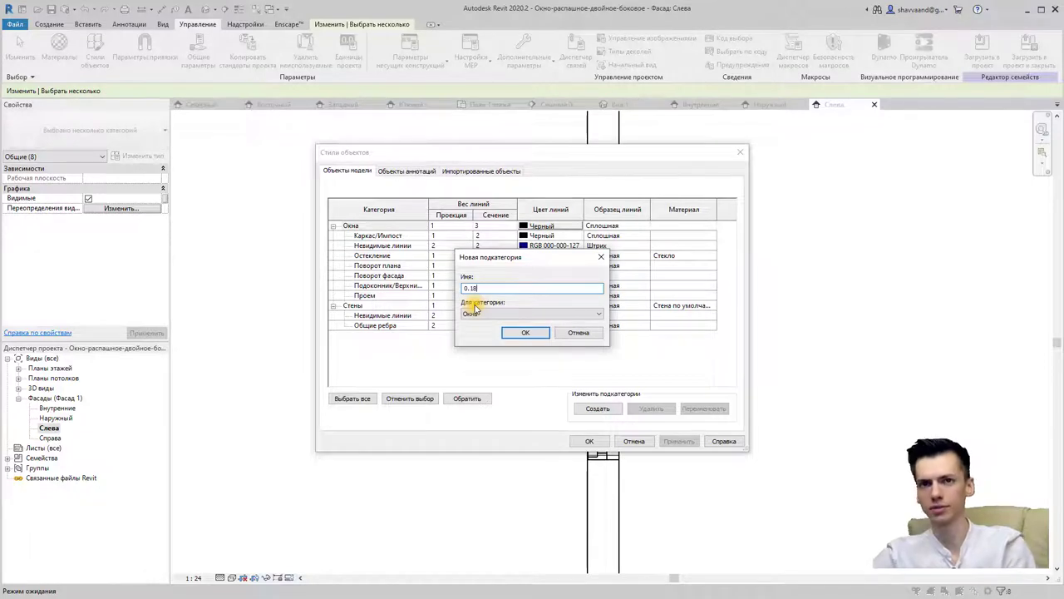
{"action": "left_click", "coordinate": [523, 334]}
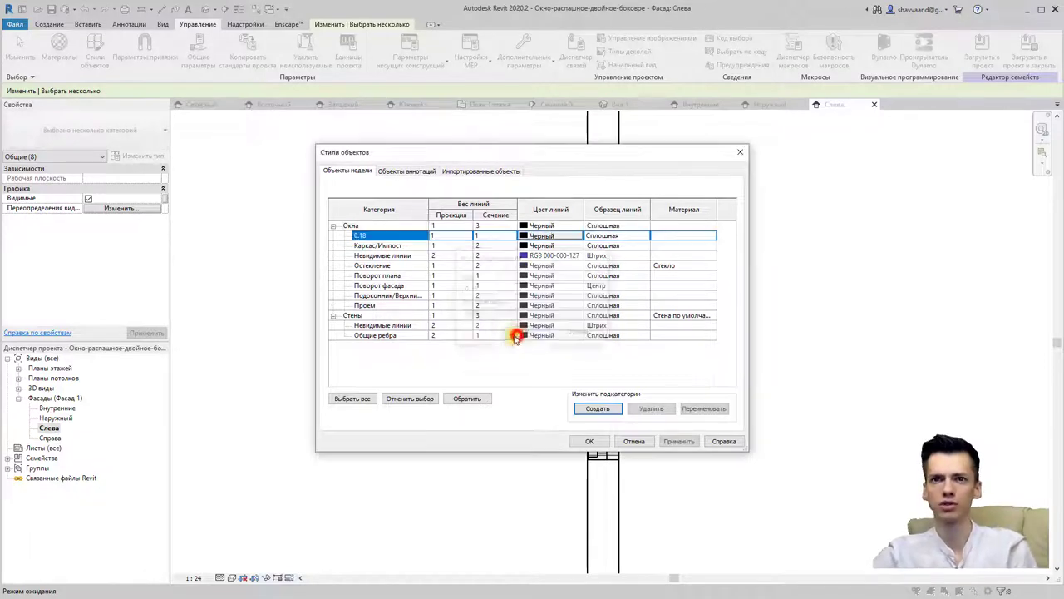
- Give the 0.18 subcategory projection line weight 2 and cut line weight 3, then apply
{"action": "left_click", "coordinate": [467, 238]}
{"action": "left_click", "coordinate": [467, 236]}
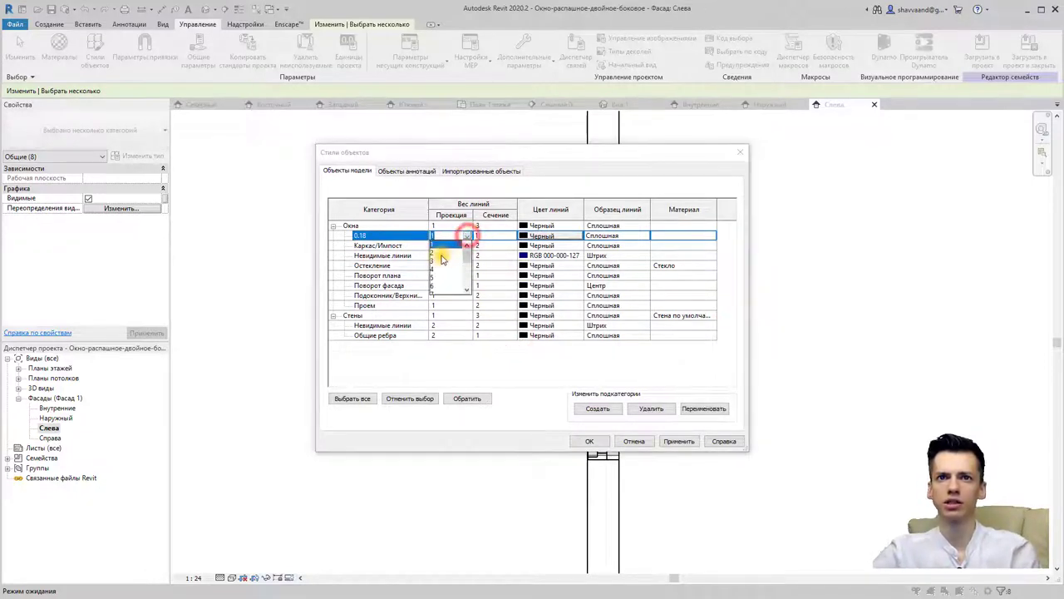
{"action": "left_click", "coordinate": [438, 257]}
{"action": "left_click", "coordinate": [532, 236]}
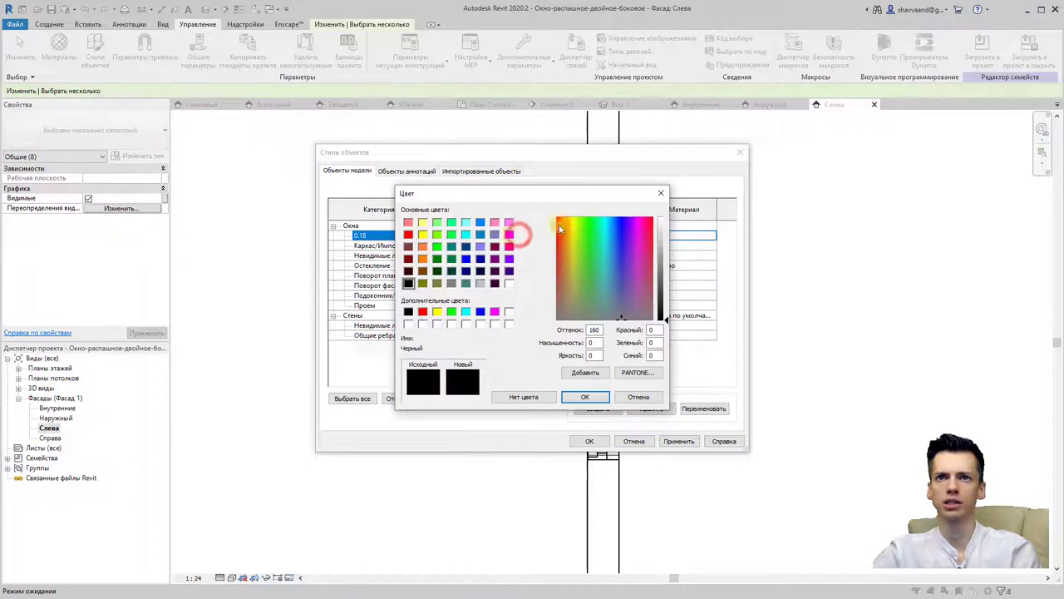
{"action": "left_click", "coordinate": [664, 193]}
{"action": "left_click", "coordinate": [502, 236]}
{"action": "left_click", "coordinate": [511, 236]}
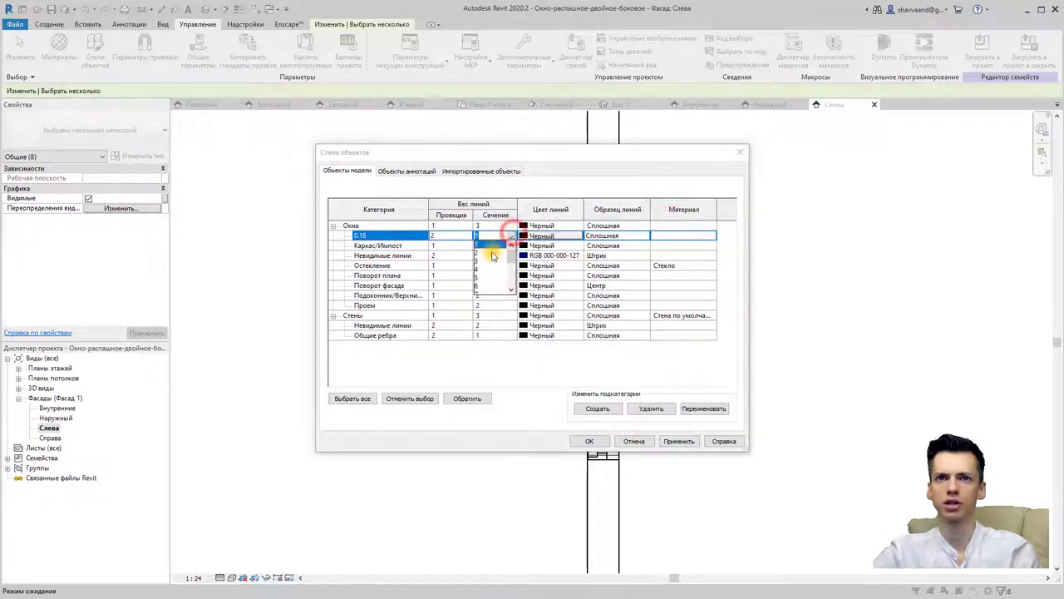
{"action": "left_click", "coordinate": [481, 252]}
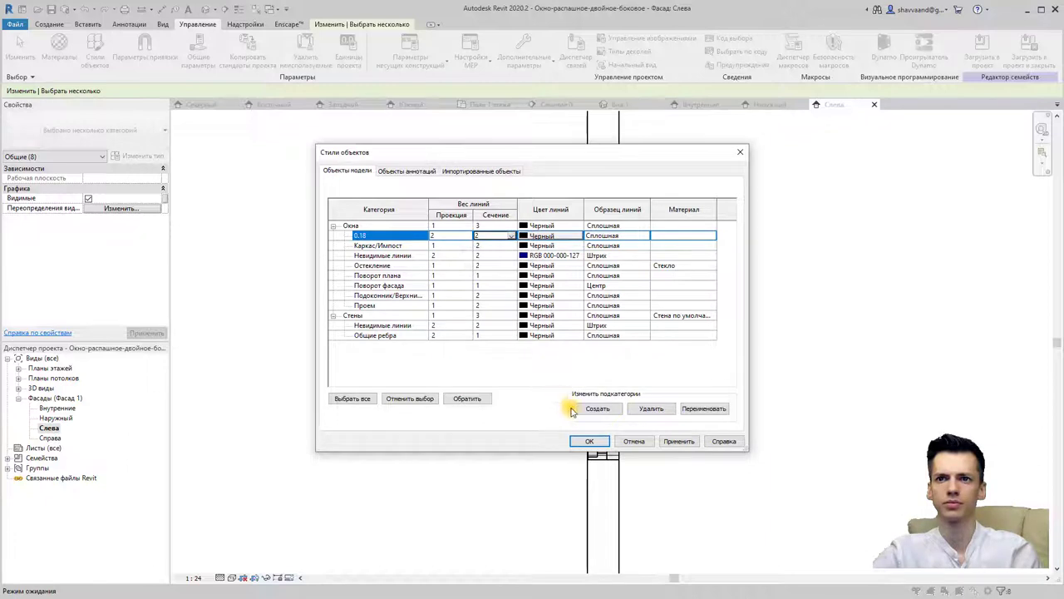
{"action": "left_click", "coordinate": [587, 442]}
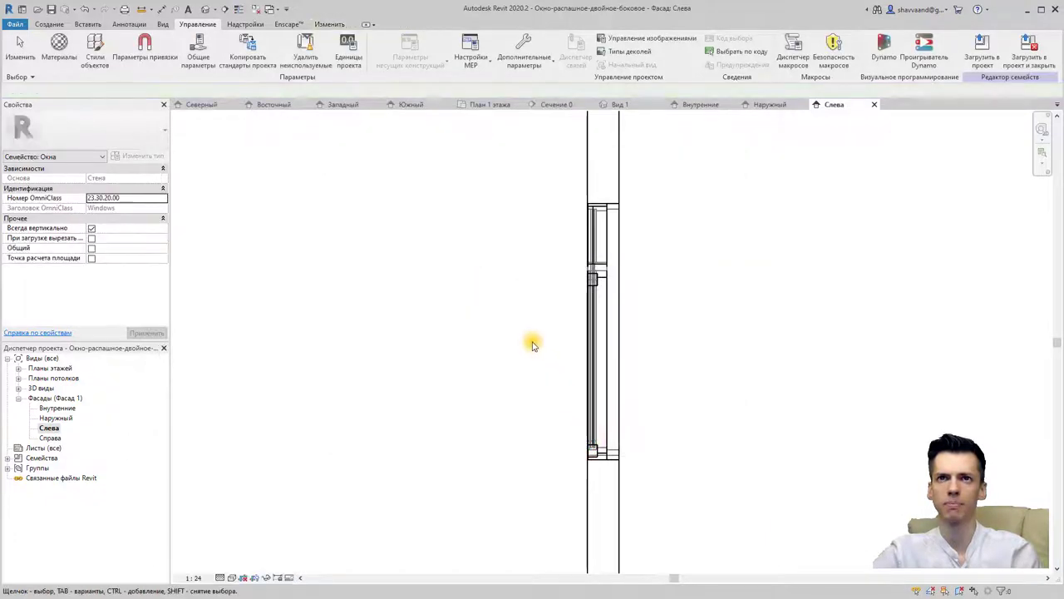
- Start a symbolic line on Reference Plane: Left with subcategory 0.18 [разрез]
{"action": "middle_click_drag", "start_coordinate": [526, 342], "coordinate": [491, 330]}
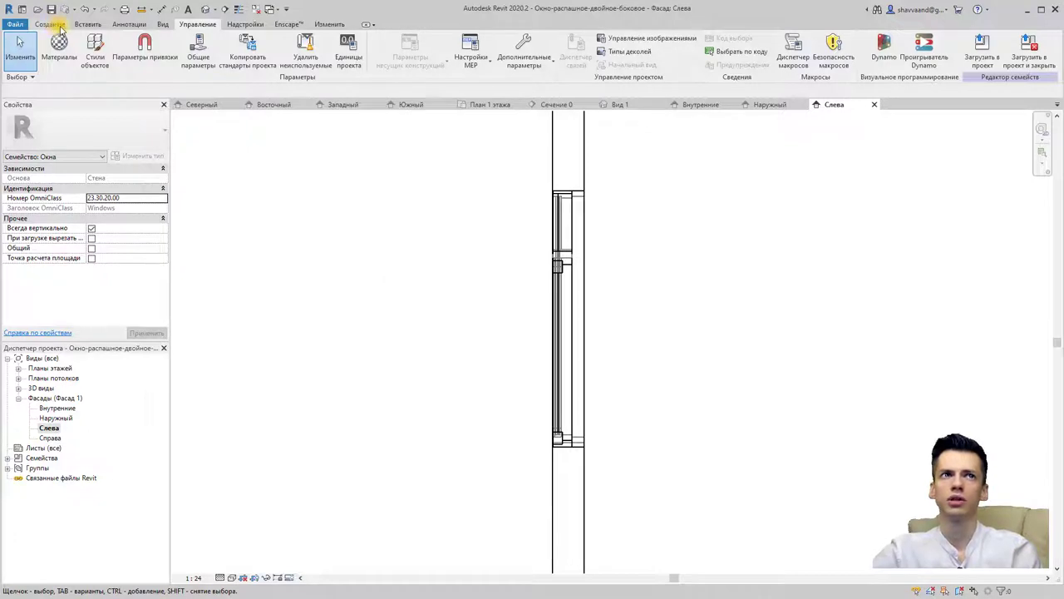
{"action": "left_click", "coordinate": [50, 24]}
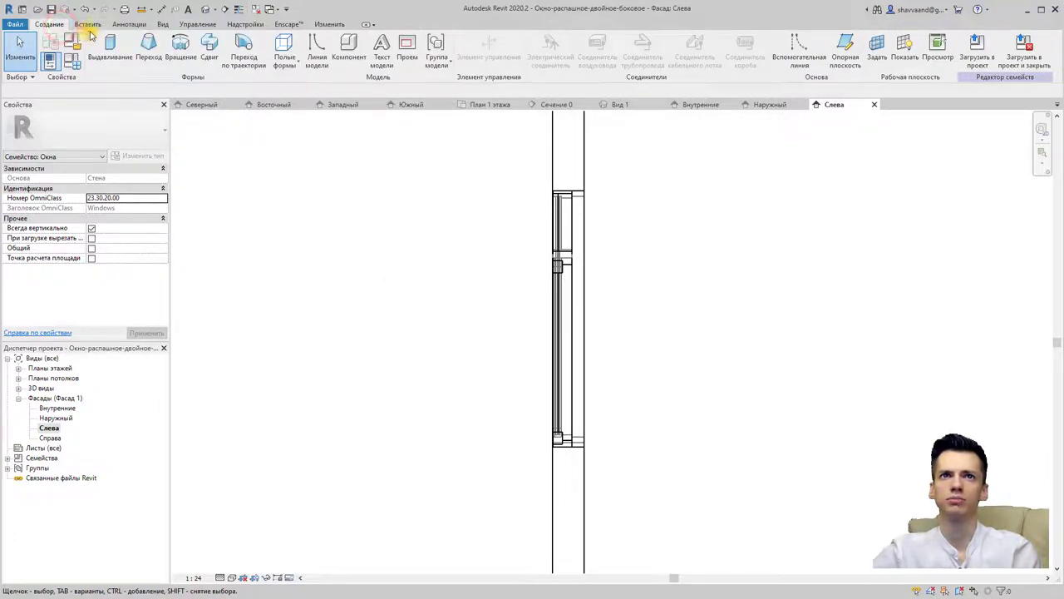
{"action": "left_click", "coordinate": [126, 25]}
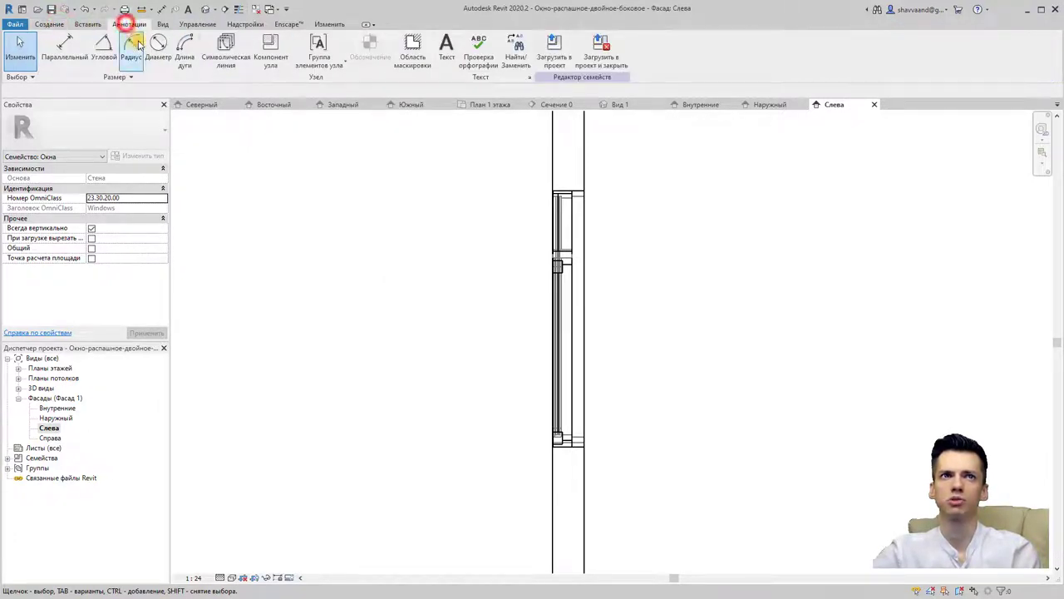
{"action": "left_click", "coordinate": [225, 71]}
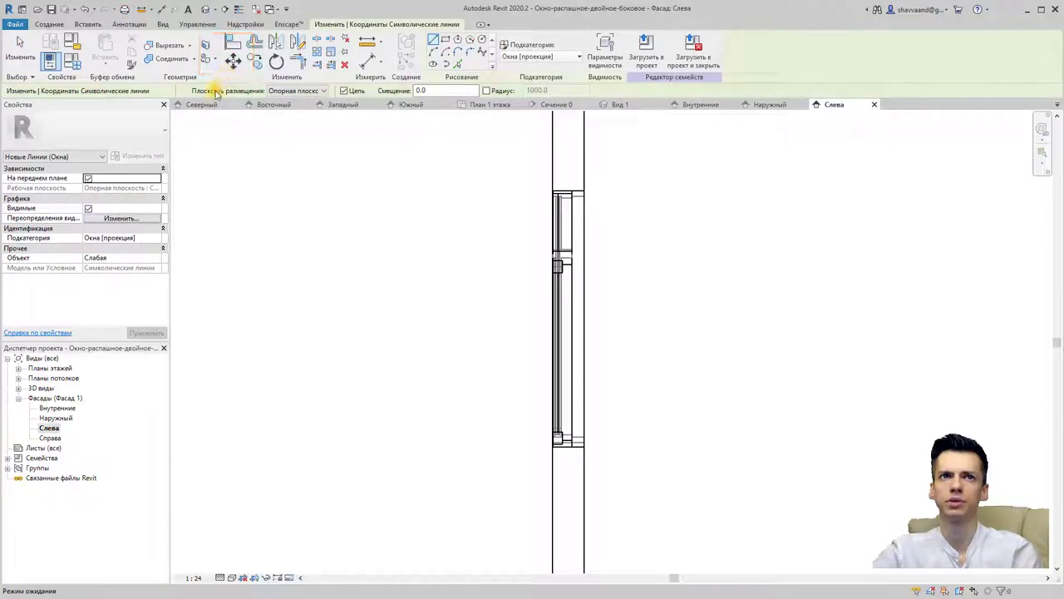
{"action": "left_click", "coordinate": [281, 91]}
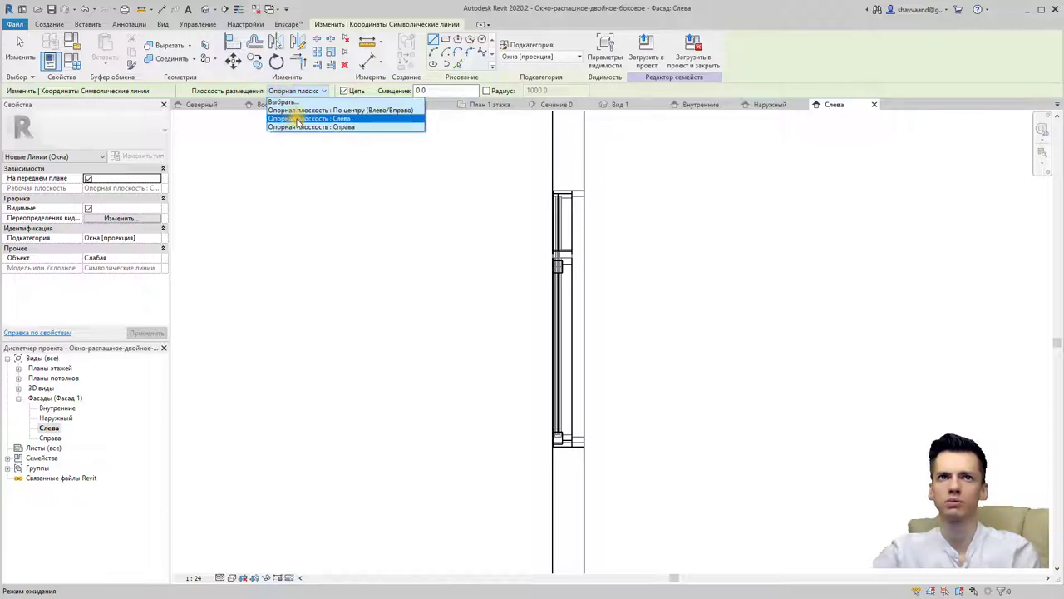
{"action": "left_click", "coordinate": [297, 121]}
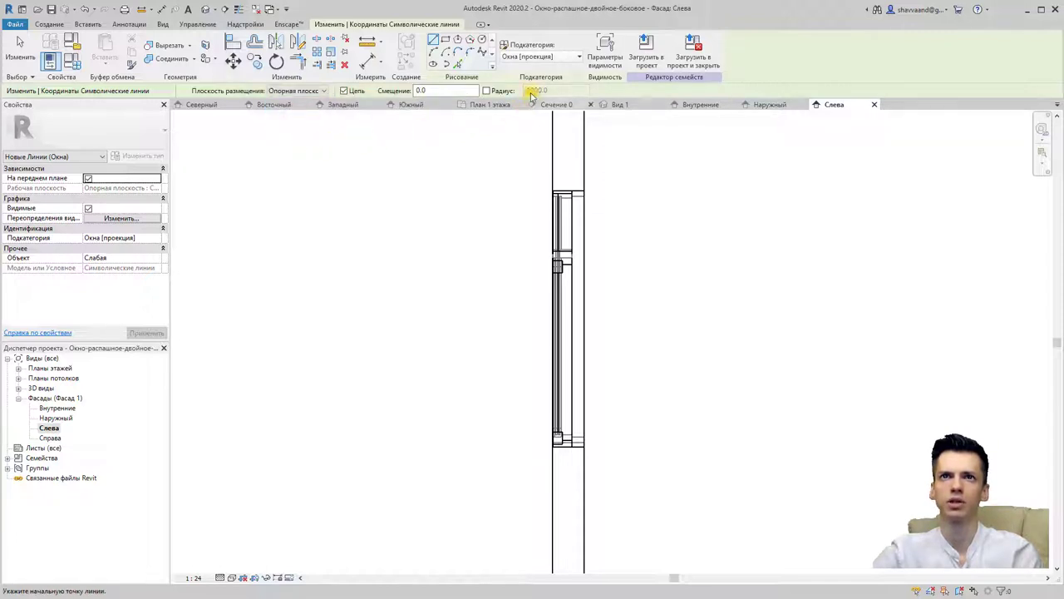
{"action": "left_click", "coordinate": [554, 56]}
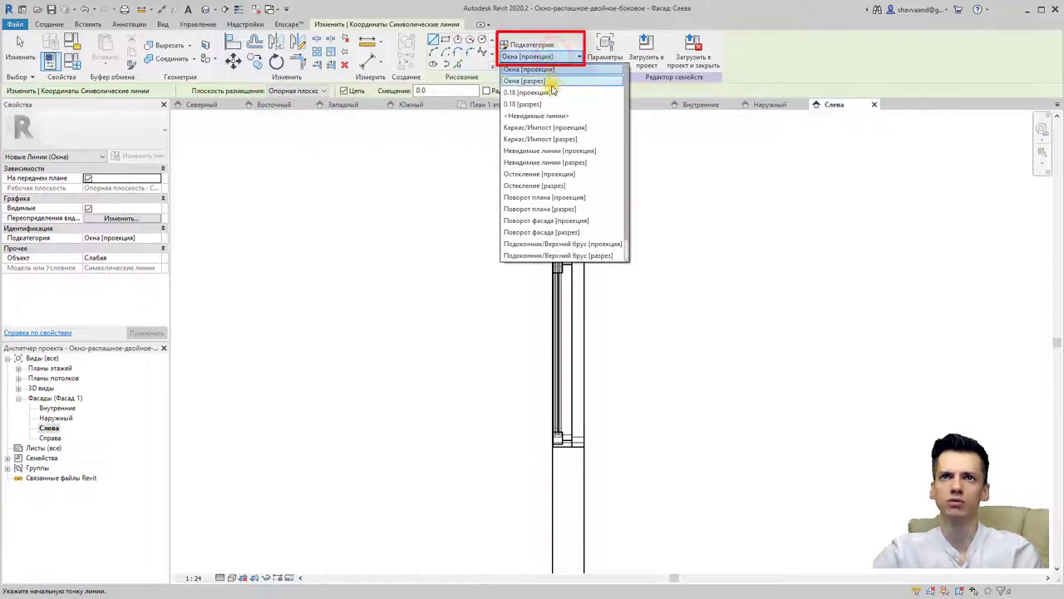
{"action": "left_click", "coordinate": [531, 105]}
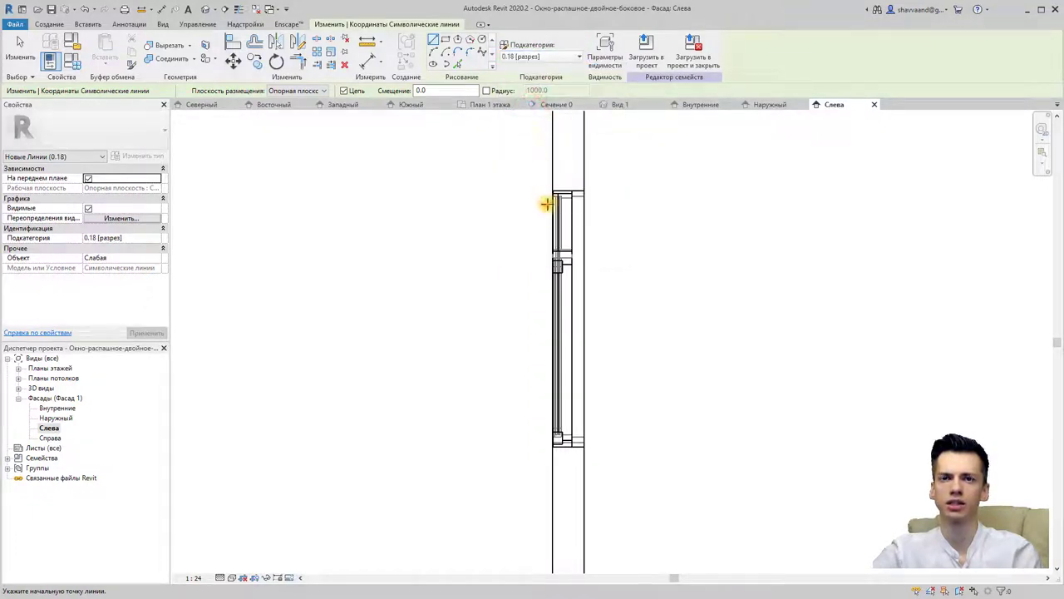
{"action": "scroll", "coordinate": [546, 204], "scroll_direction": "up", "scroll_amount": 2}
- Trace a 0.18 symbolic line chain down the window side and along its bottom edge
{"action": "left_click", "coordinate": [553, 179]}
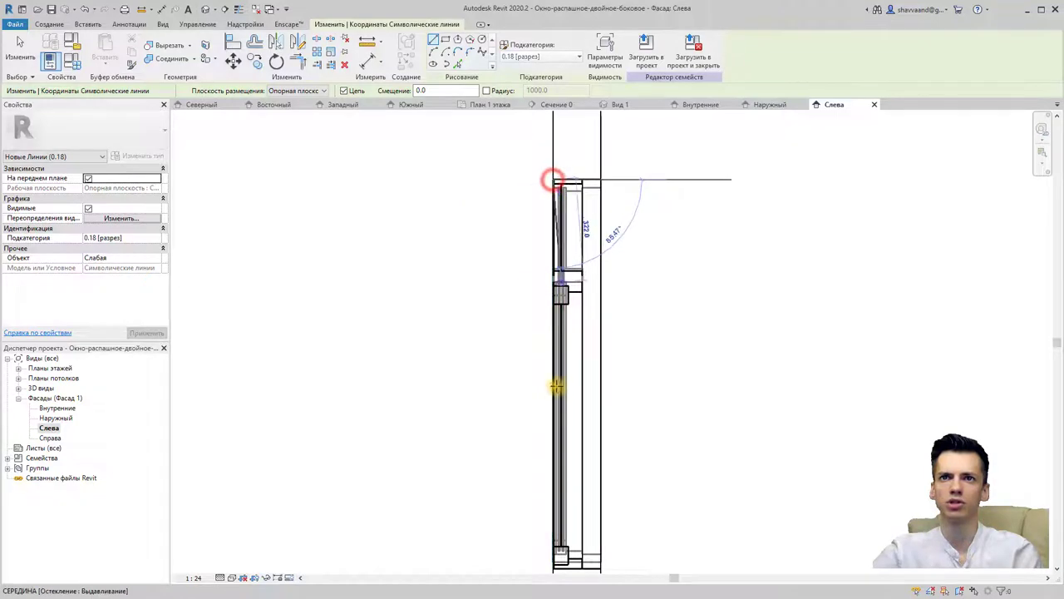
{"action": "left_click", "coordinate": [552, 564]}
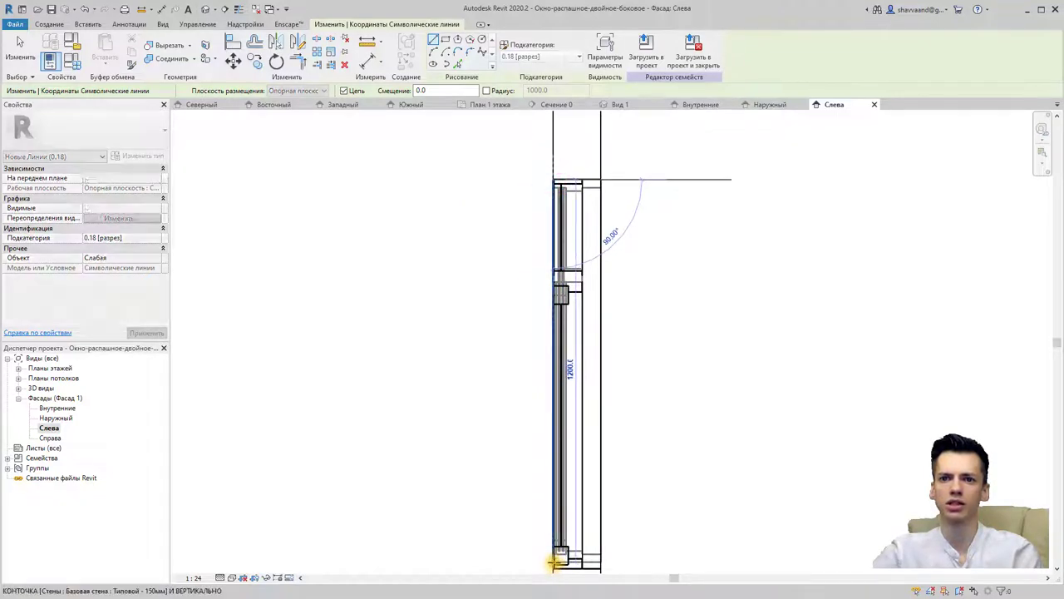
{"action": "middle_click_drag", "start_coordinate": [550, 562], "coordinate": [549, 513]}
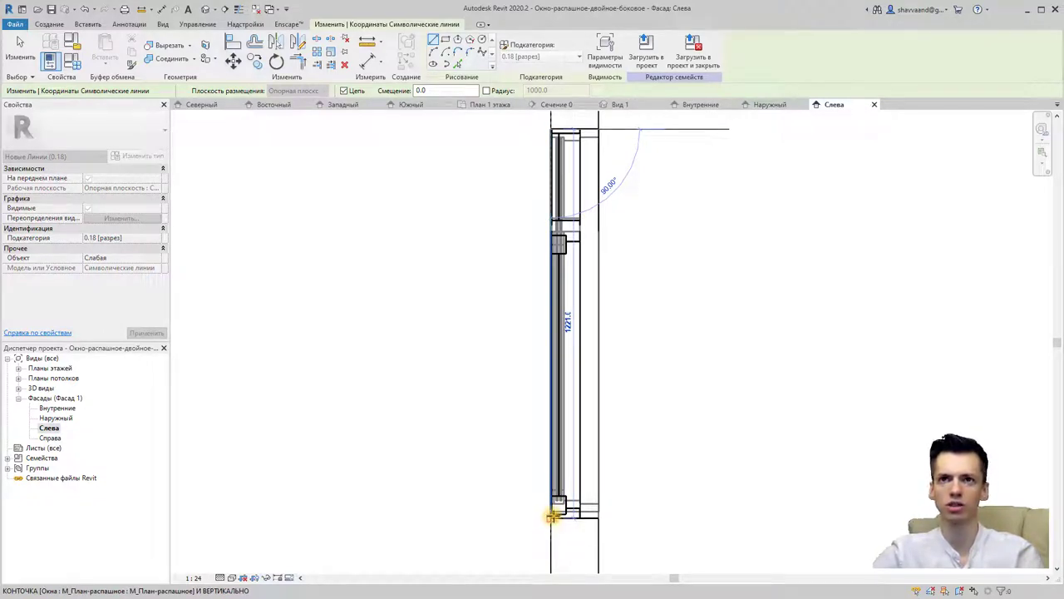
{"action": "scroll", "coordinate": [557, 525], "scroll_direction": "up", "scroll_amount": 2}
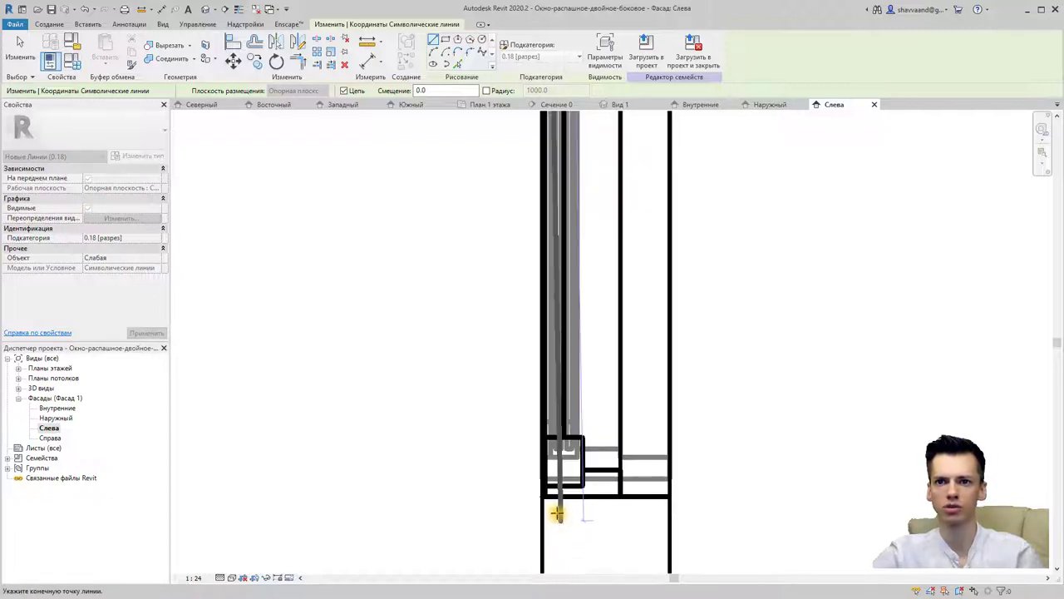
{"action": "scroll", "coordinate": [544, 501], "scroll_direction": "up", "scroll_amount": 2}
{"action": "left_click", "coordinate": [540, 492]}
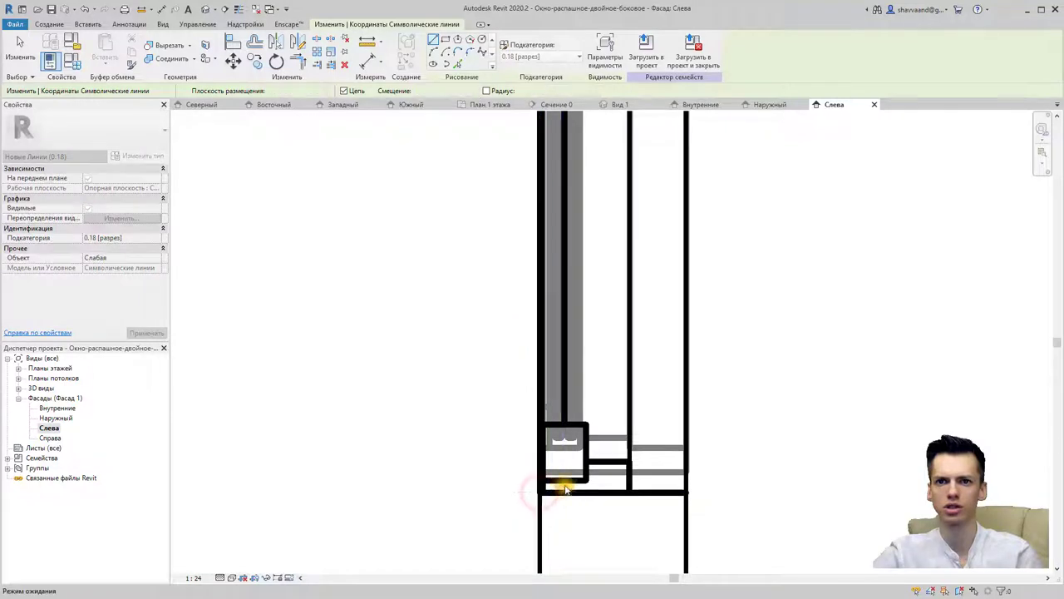
{"action": "left_click", "coordinate": [683, 492]}
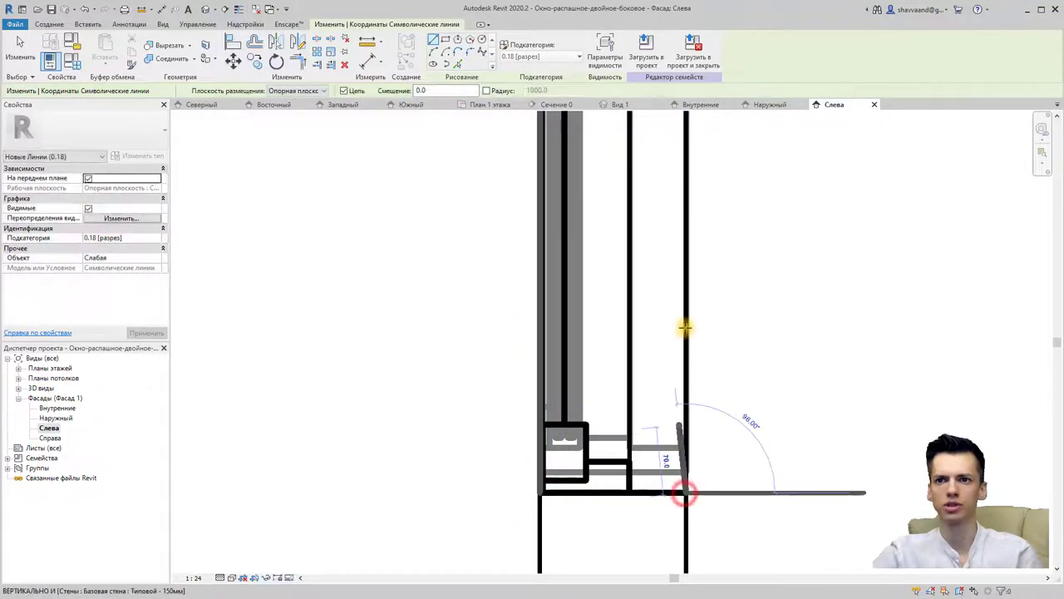
{"action": "scroll", "coordinate": [684, 326], "scroll_direction": "down", "scroll_amount": 3}
{"action": "middle_click_drag", "start_coordinate": [671, 332], "coordinate": [644, 440]}
{"action": "scroll", "coordinate": [643, 240], "scroll_direction": "down", "scroll_amount": 1}
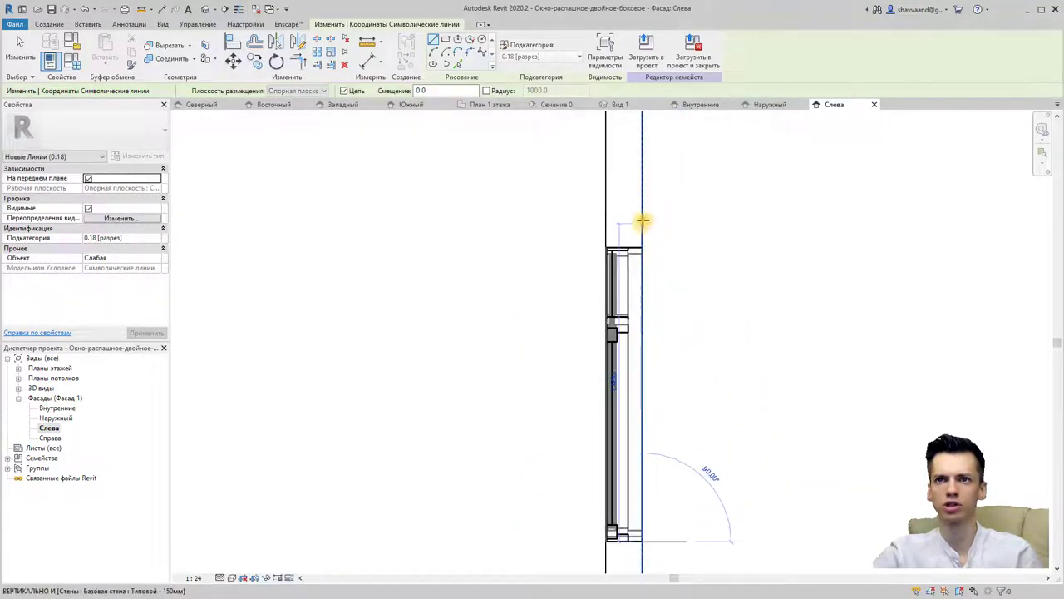
{"action": "left_click", "coordinate": [643, 243]}
{"action": "key", "text": "Escape"}
{"action": "key", "text": "Escape"}
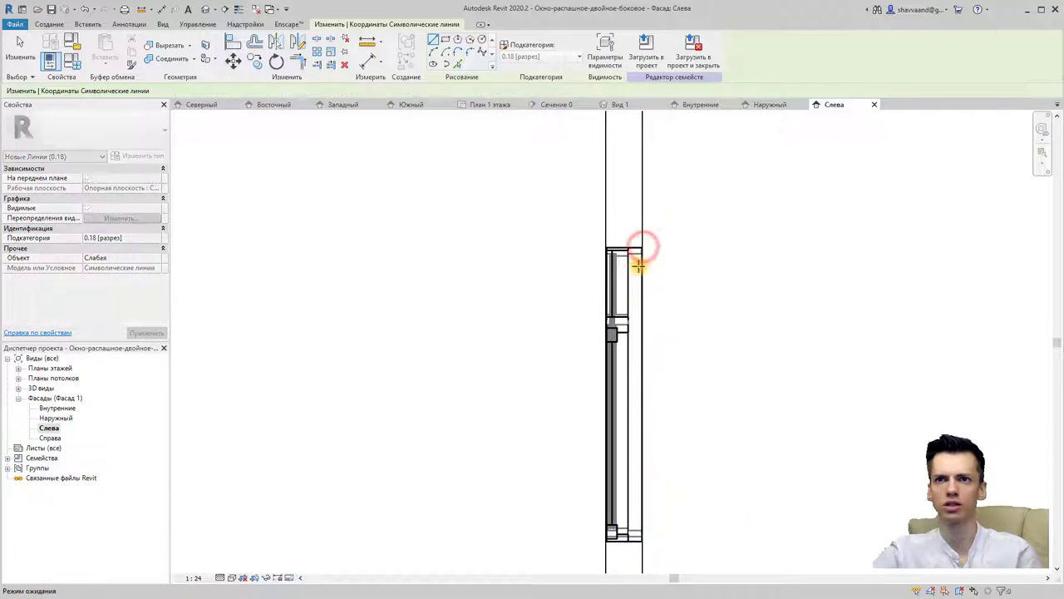
- Draw a second vertical symbolic line from the window top to its bottom
{"action": "left_click", "coordinate": [625, 248]}
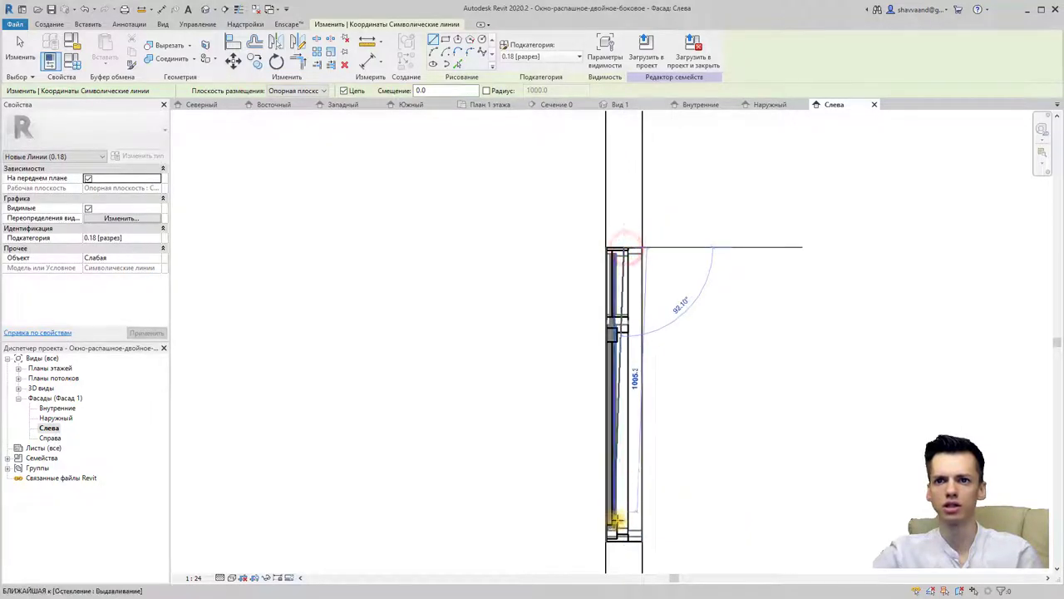
{"action": "left_click", "coordinate": [622, 539]}
{"action": "key", "text": "Escape"}
{"action": "key", "text": "Escape"}
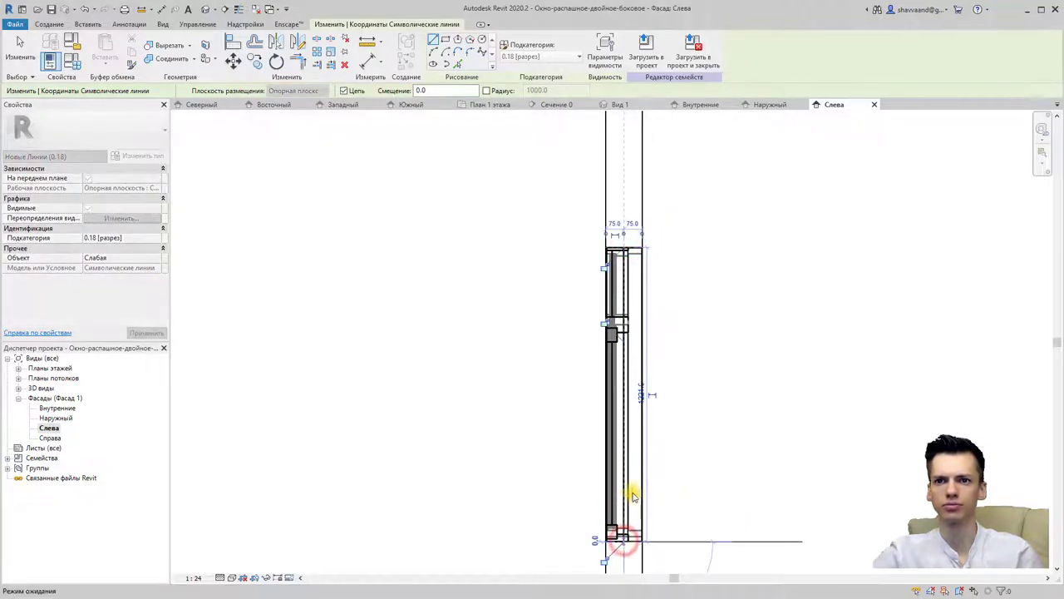
{"action": "middle_click_drag", "start_coordinate": [647, 432], "coordinate": [649, 364]}
{"action": "key", "text": "Return"}
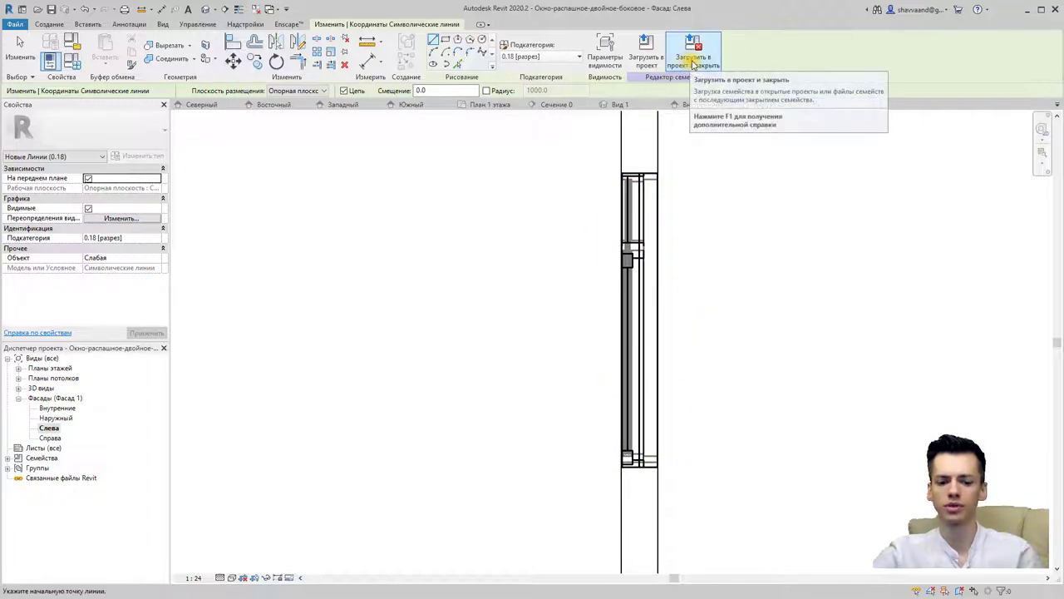
- Load the family into the project unsaved, overwriting the existing version and its parameter values
{"action": "key", "text": "Escape"}
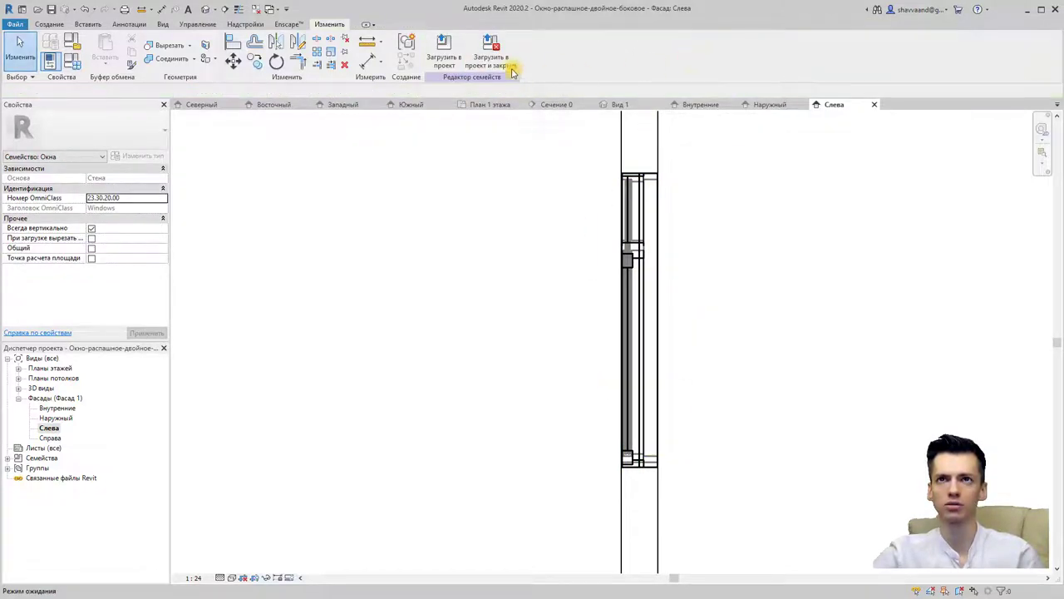
{"action": "left_click", "coordinate": [495, 63]}
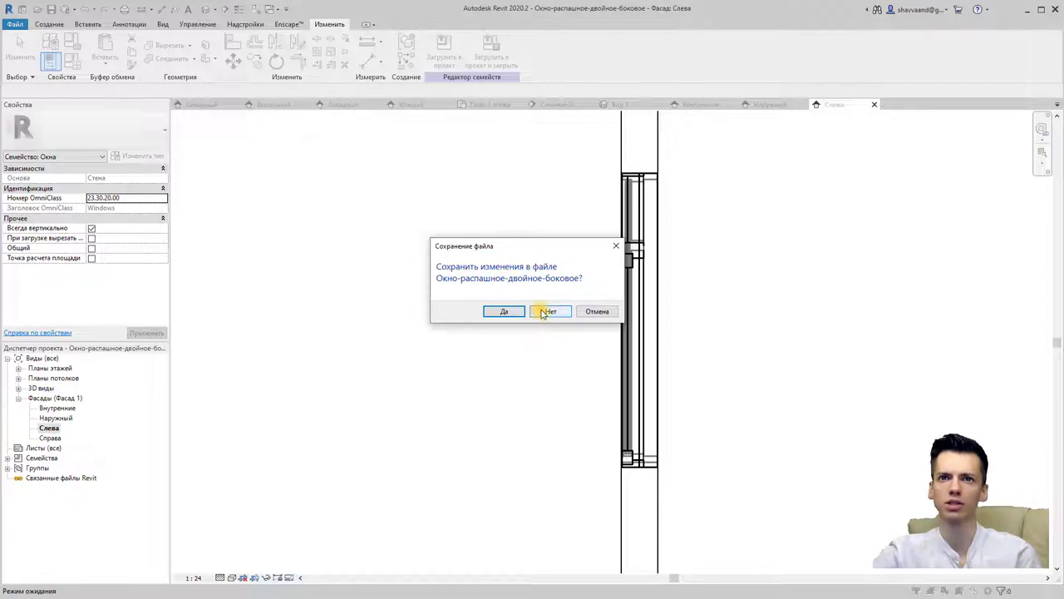
{"action": "left_click", "coordinate": [542, 312]}
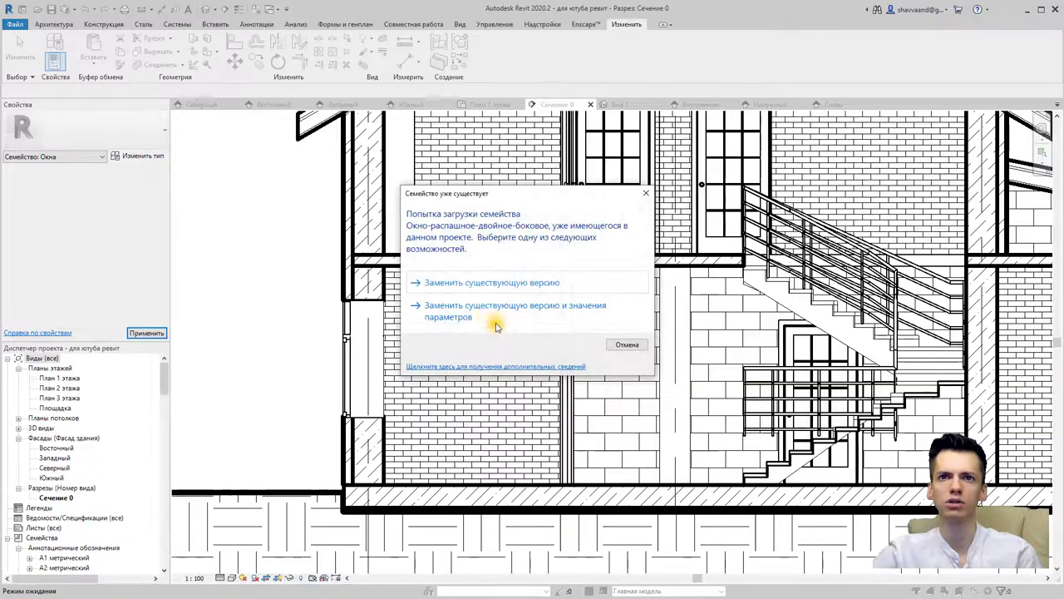
{"action": "left_click", "coordinate": [482, 313]}
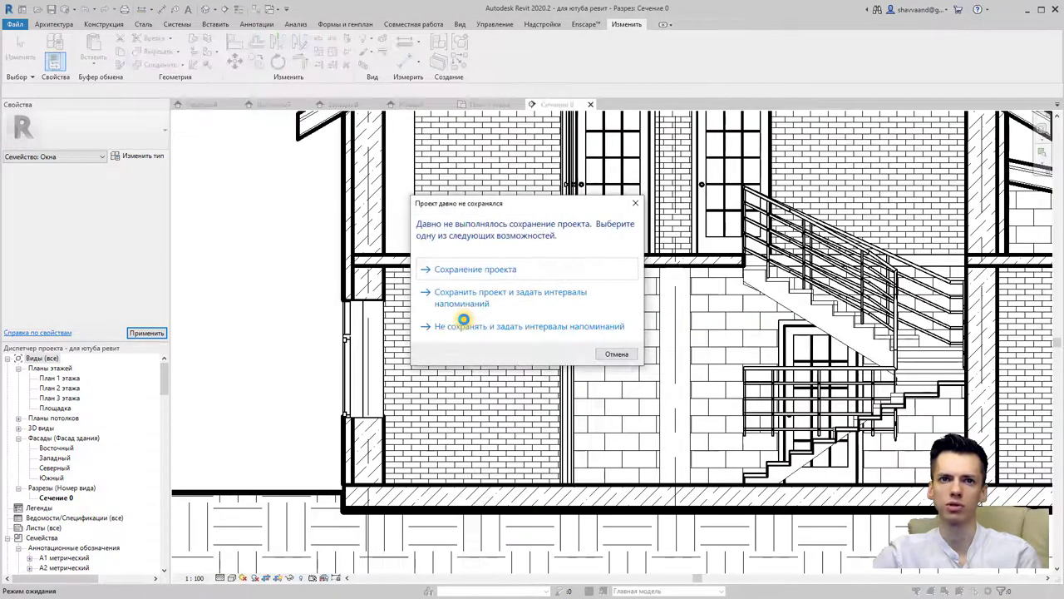
{"action": "left_click", "coordinate": [635, 206]}
{"action": "scroll", "coordinate": [352, 344], "scroll_direction": "up", "scroll_amount": 5}
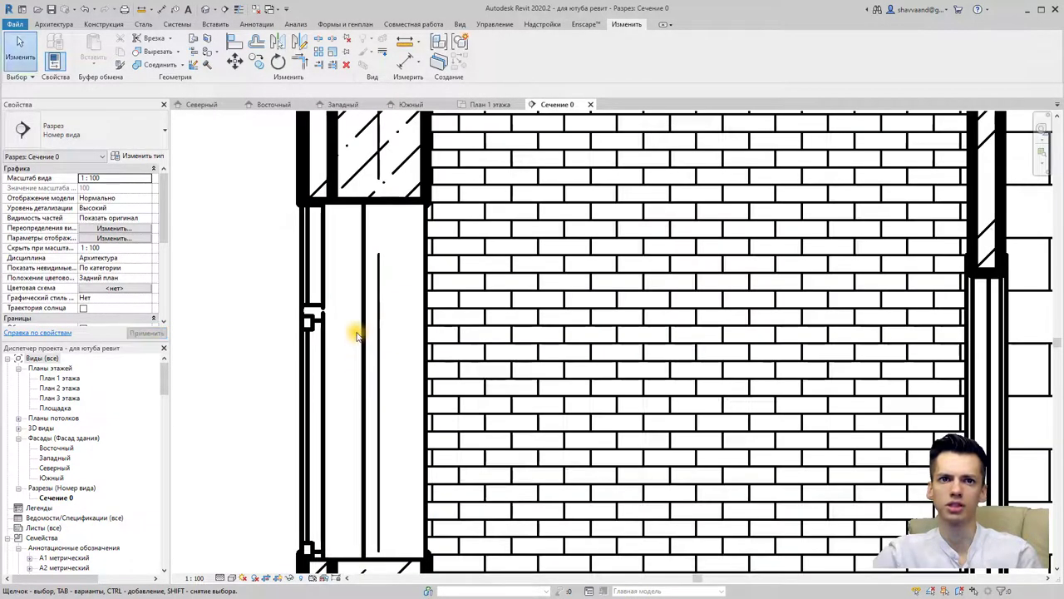
- Edit the window family from Section 0 and open its Наружный, Справа and Слева elevations
{"action": "left_click", "coordinate": [357, 337]}
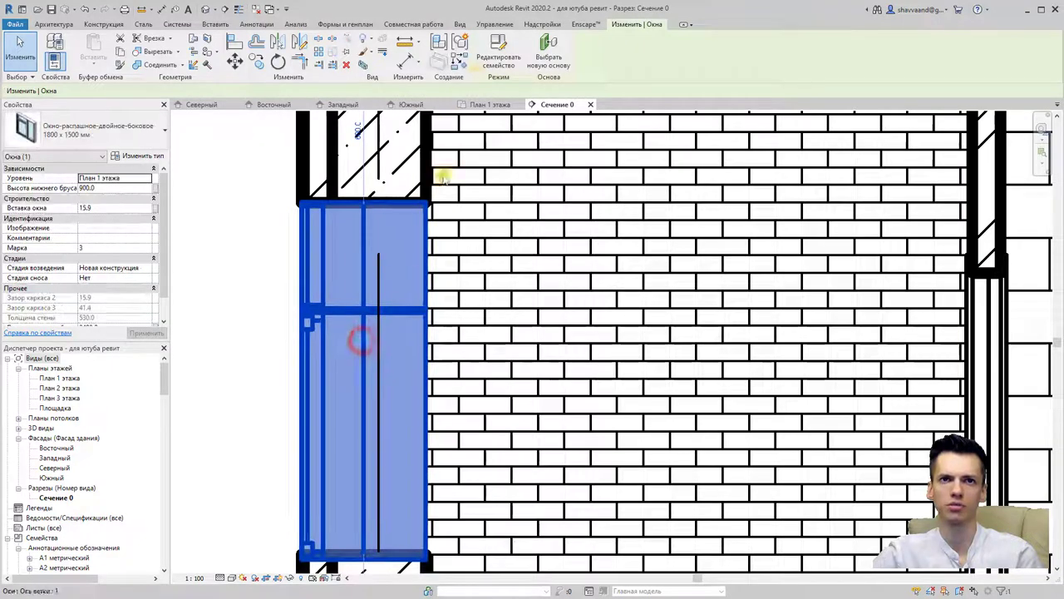
{"action": "left_click", "coordinate": [497, 50]}
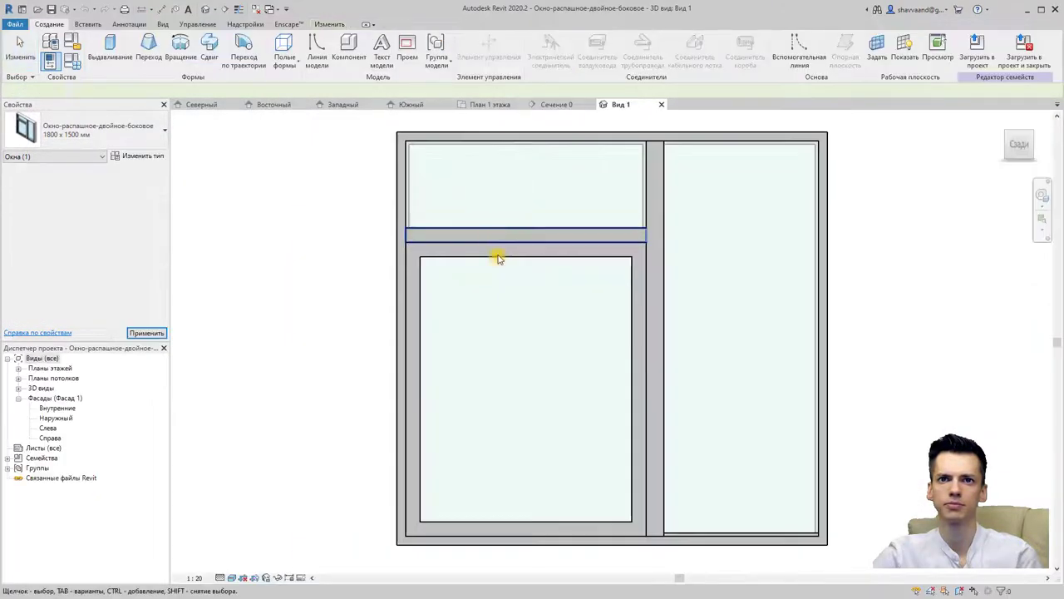
{"action": "double_click", "coordinate": [52, 418]}
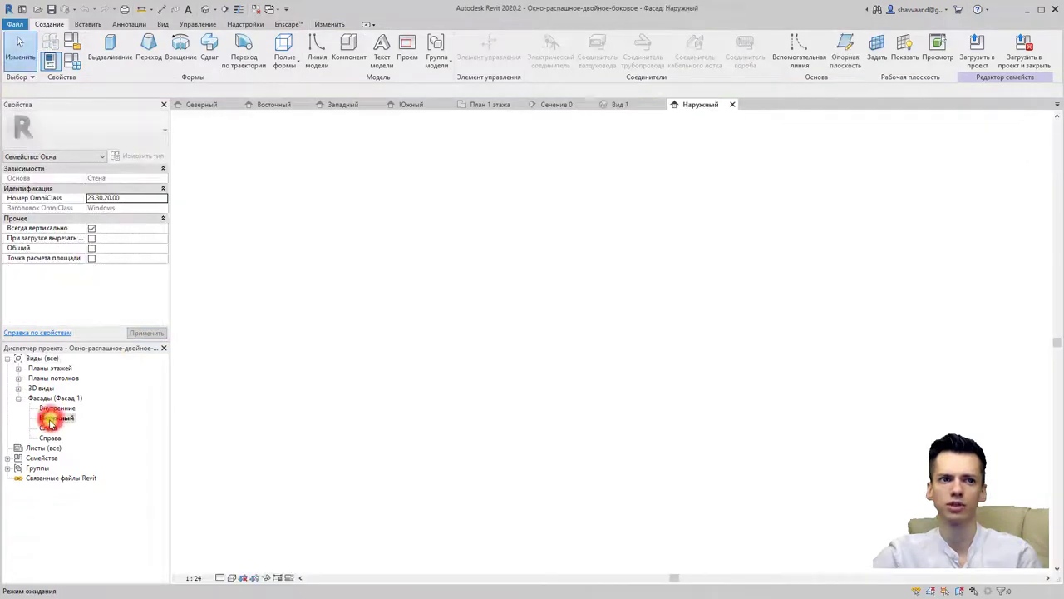
{"action": "double_click", "coordinate": [48, 436]}
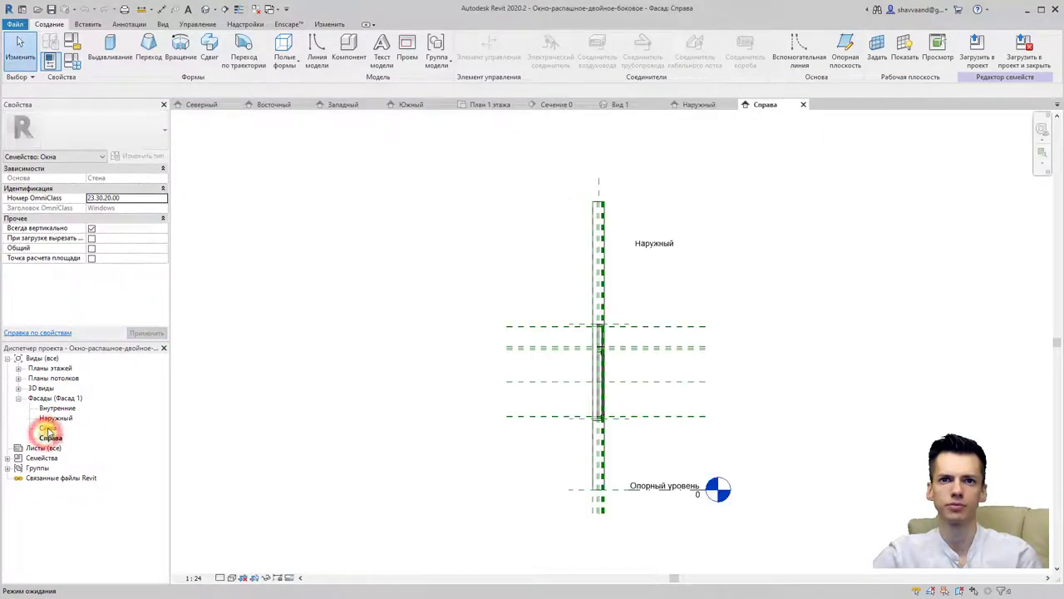
{"action": "double_click", "coordinate": [48, 427]}
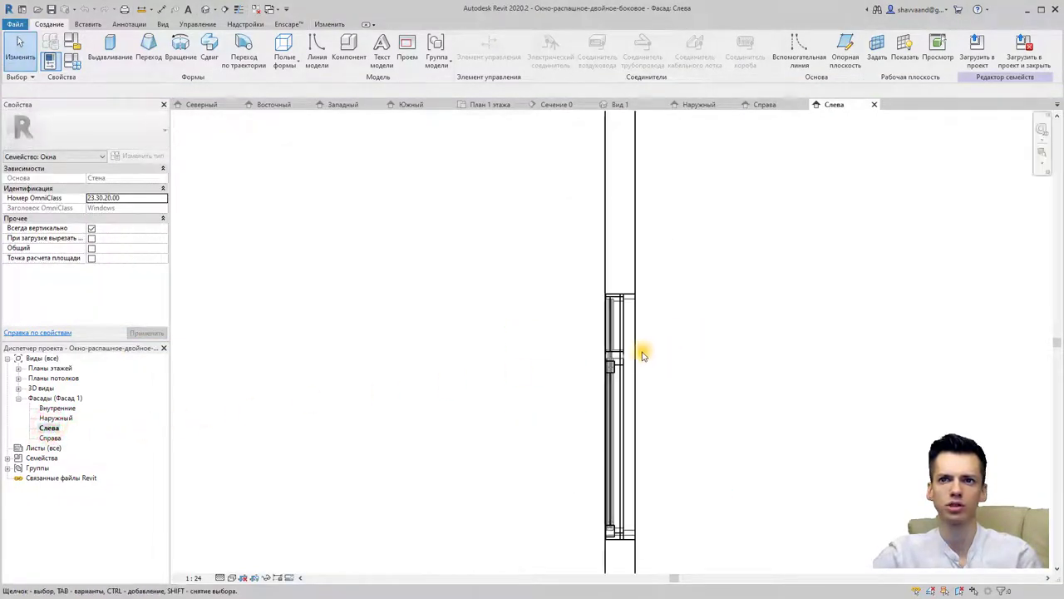
- Box-select all the window's elements in the Слева elevation
{"action": "scroll", "coordinate": [642, 355], "scroll_direction": "up", "scroll_amount": 2}
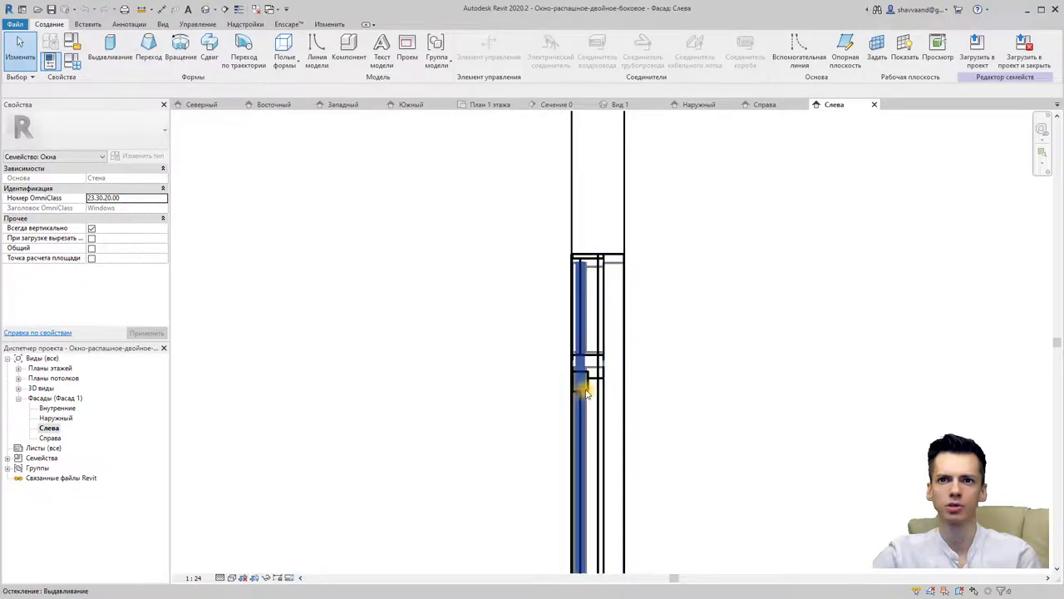
{"action": "left_click", "coordinate": [592, 380]}
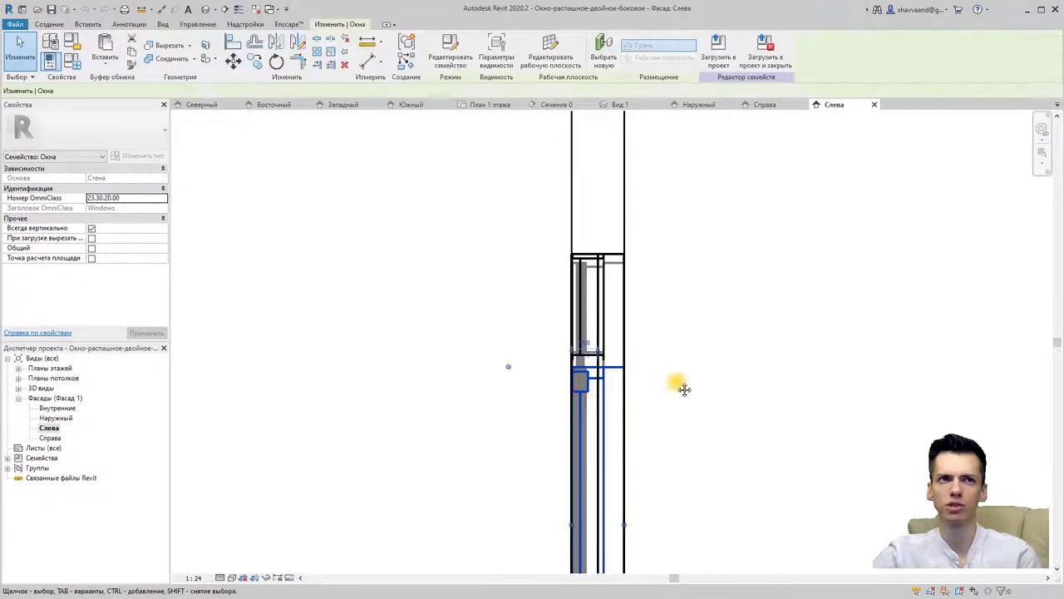
{"action": "middle_click_drag", "start_coordinate": [677, 385], "coordinate": [627, 341]}
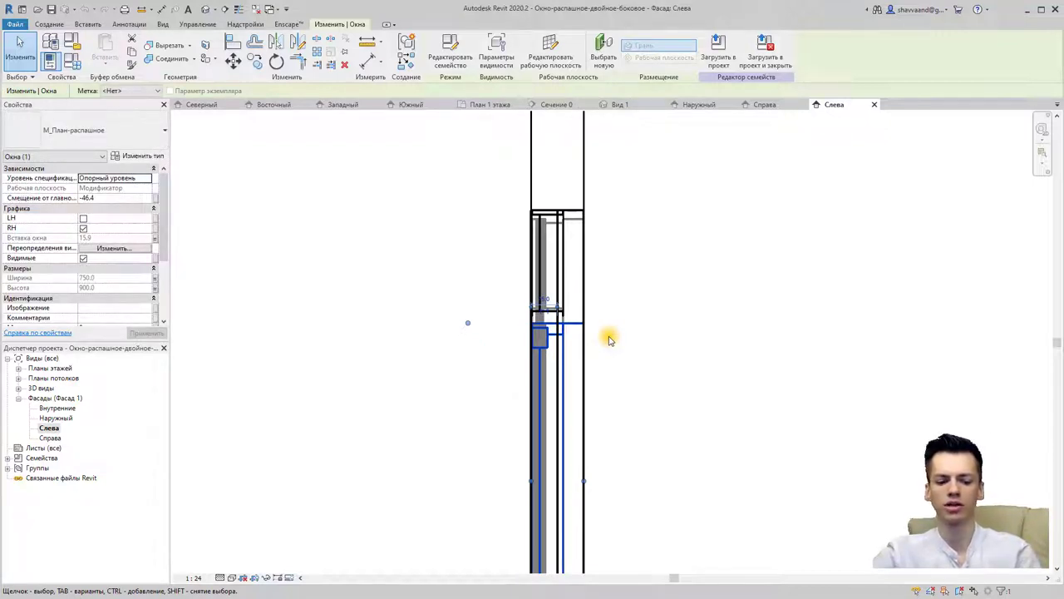
{"action": "key", "text": "Escape"}
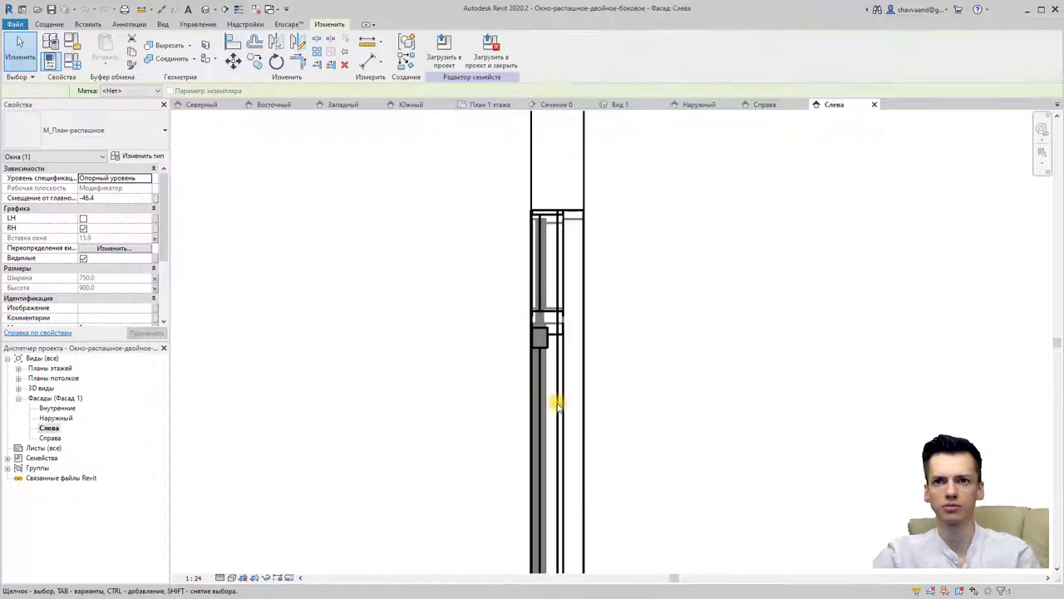
{"action": "mouse_move", "coordinate": [582, 294]}
{"action": "middle_mouse_down"}
{"action": "mouse_move", "coordinate": [501, 375]}
{"action": "mouse_move", "coordinate": [566, 309]}
{"action": "middle_mouse_up"}
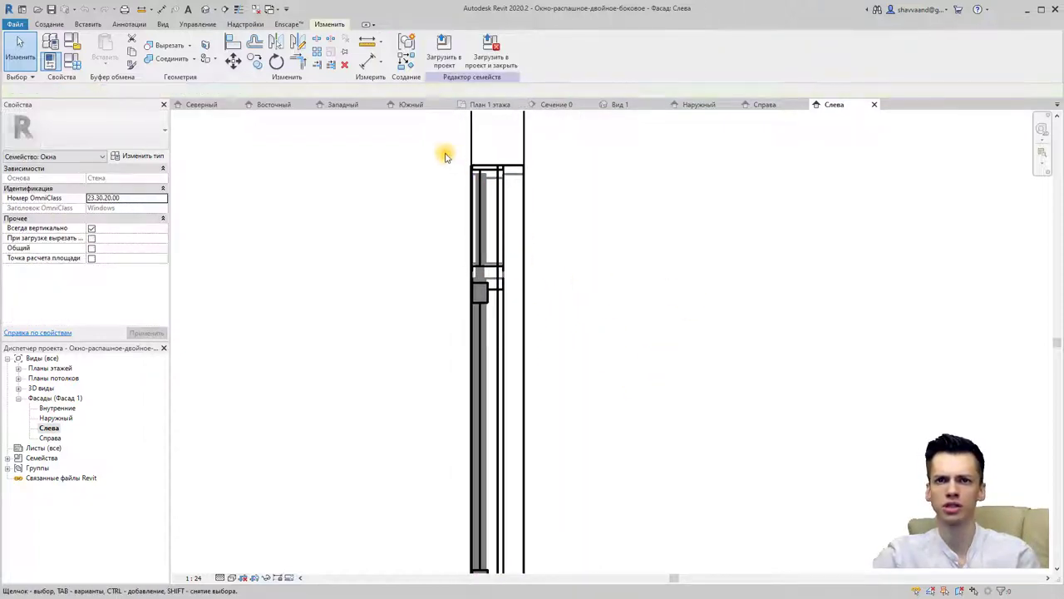
{"action": "mouse_move", "coordinate": [432, 146]}
{"action": "left_mouse_down"}
{"action": "mouse_move", "coordinate": [486, 231]}
{"action": "mouse_move", "coordinate": [582, 487]}
{"action": "left_mouse_up"}
{"action": "scroll", "coordinate": [573, 374], "scroll_direction": "down", "scroll_amount": 2}
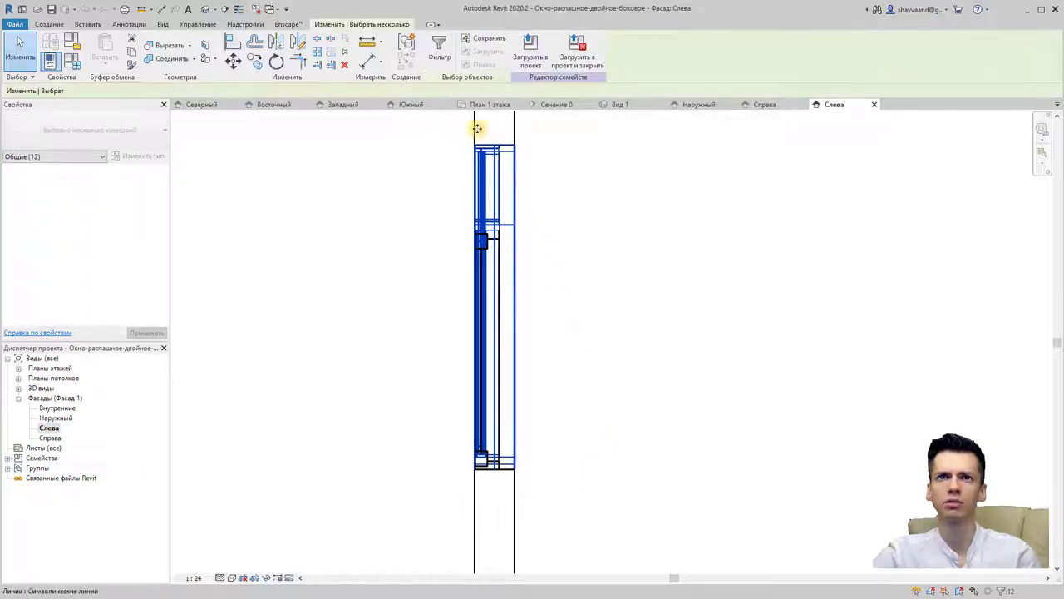
- Filter out Вырез под проем and Линии (0.18), then open the elements' visibility settings
{"action": "left_click", "coordinate": [446, 65]}
{"action": "left_click", "coordinate": [425, 232]}
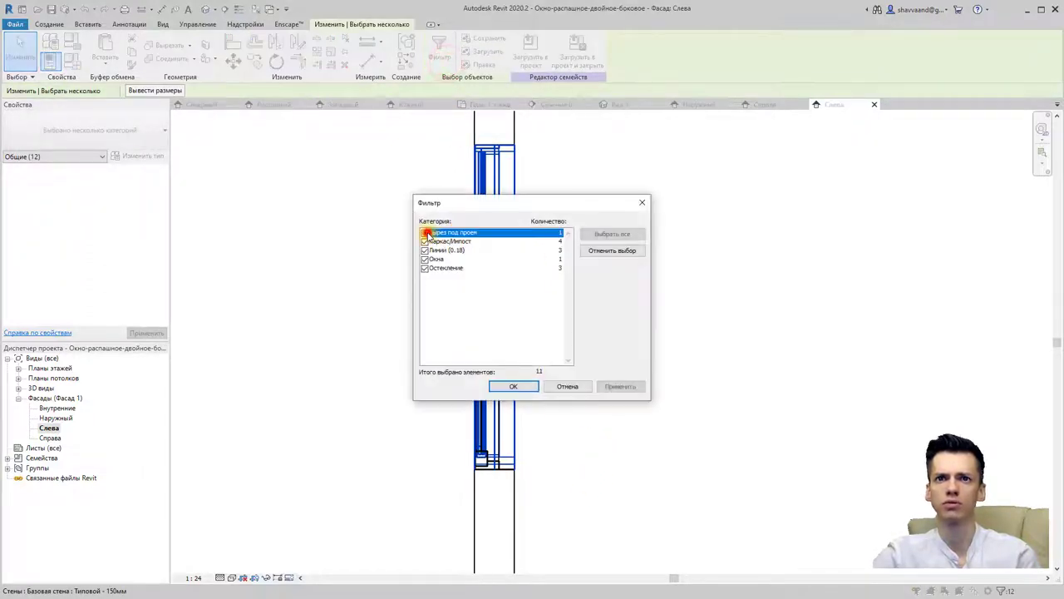
{"action": "left_click", "coordinate": [425, 250]}
{"action": "left_click", "coordinate": [513, 386]}
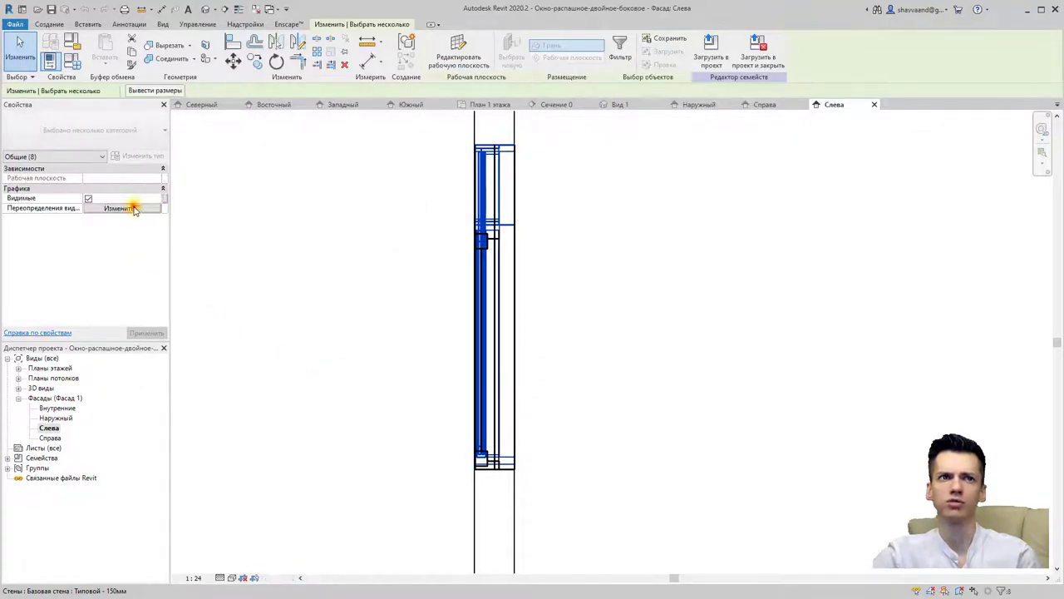
{"action": "left_click", "coordinate": [125, 208]}
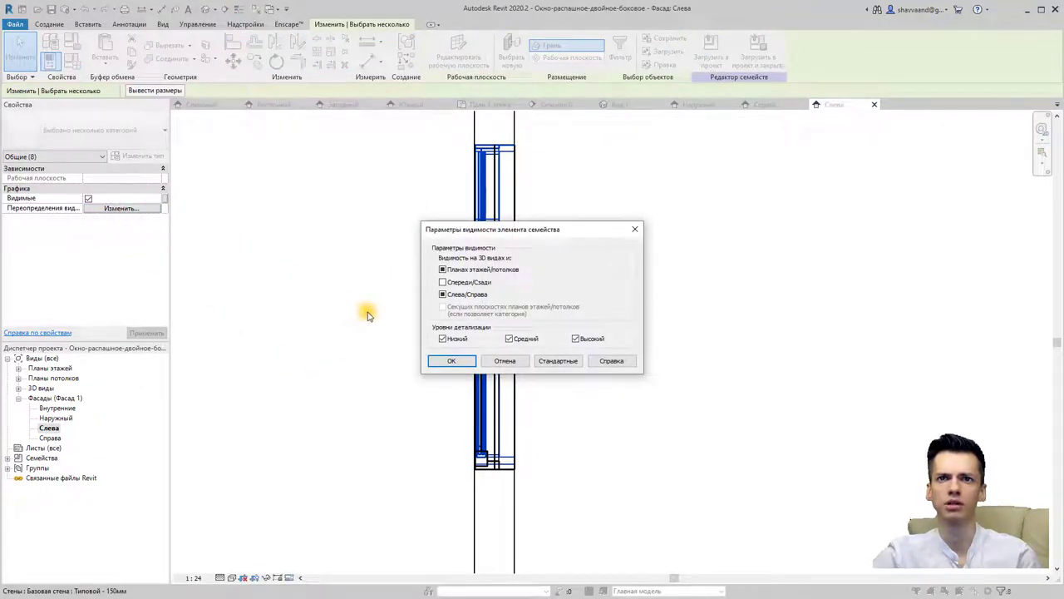
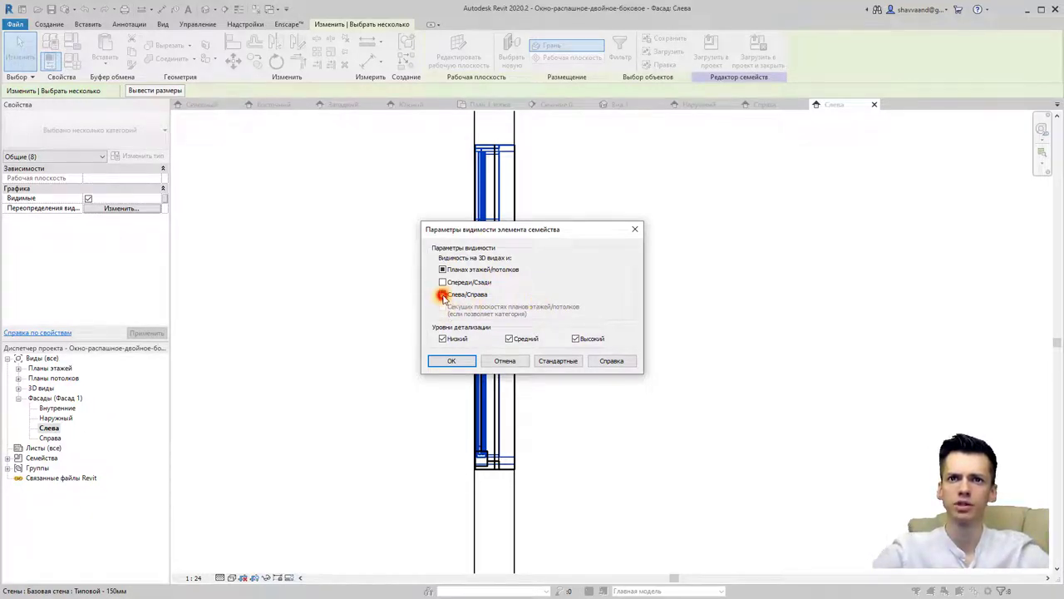
- Apply the visibility change so the window's inner elements no longer show in Left/Right views
{"action": "left_click", "coordinate": [460, 363]}
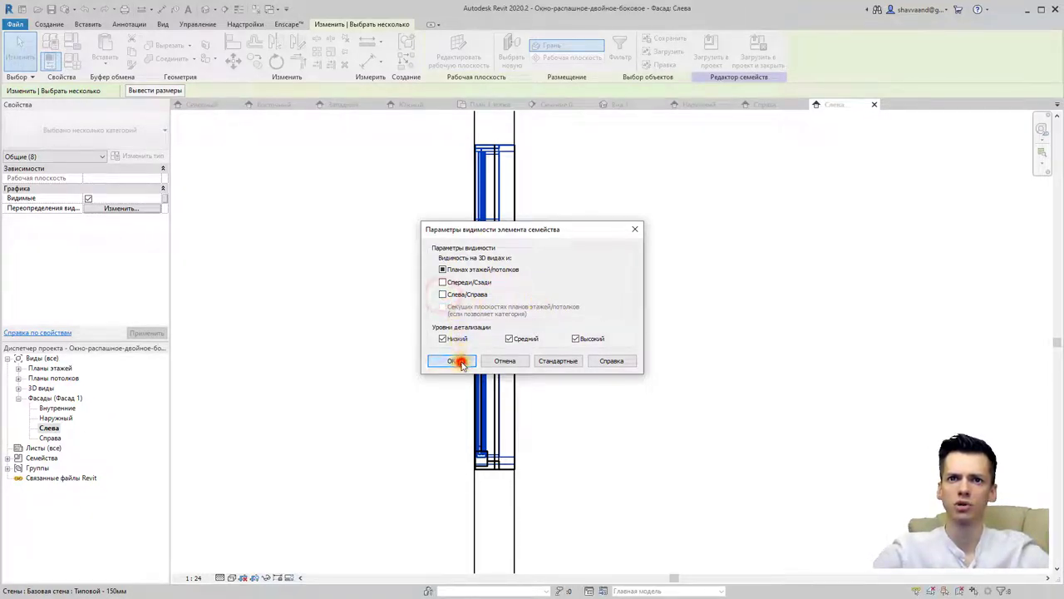
{"action": "scroll", "coordinate": [551, 387], "scroll_direction": "up", "scroll_amount": 1}
{"action": "scroll", "coordinate": [552, 388], "scroll_direction": "up", "scroll_amount": 1}
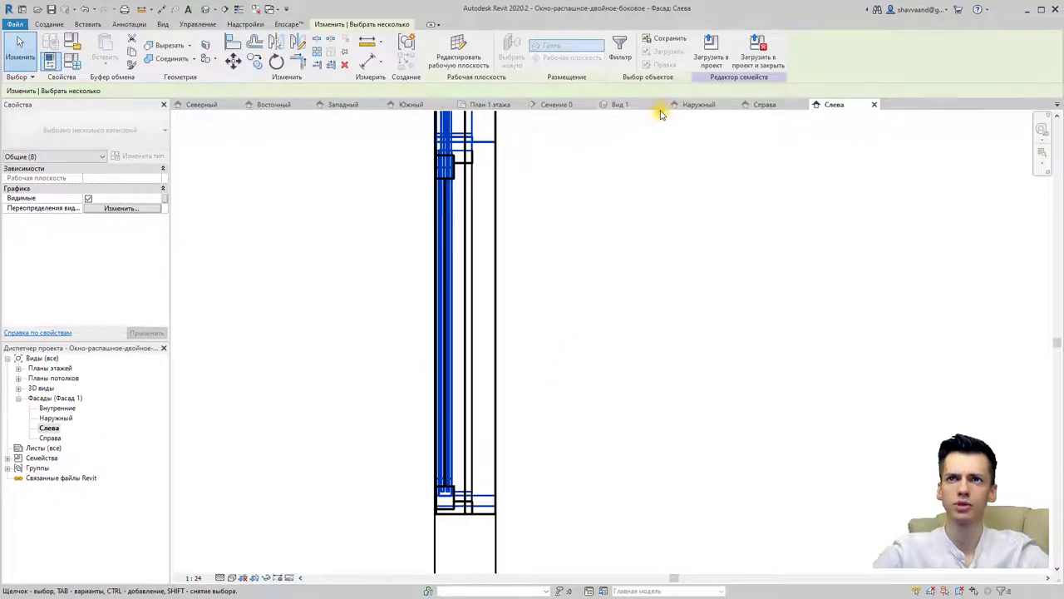
- Load the family into the project without saving it, overwriting the existing version and parameters
{"action": "left_click", "coordinate": [752, 51]}
{"action": "left_click", "coordinate": [547, 308]}
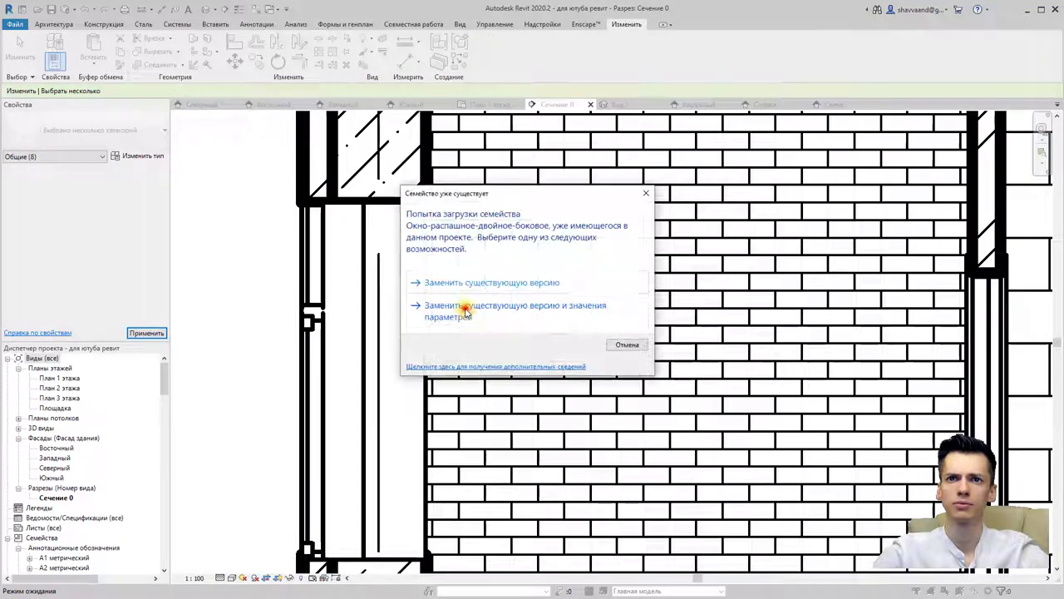
{"action": "left_click", "coordinate": [465, 308]}
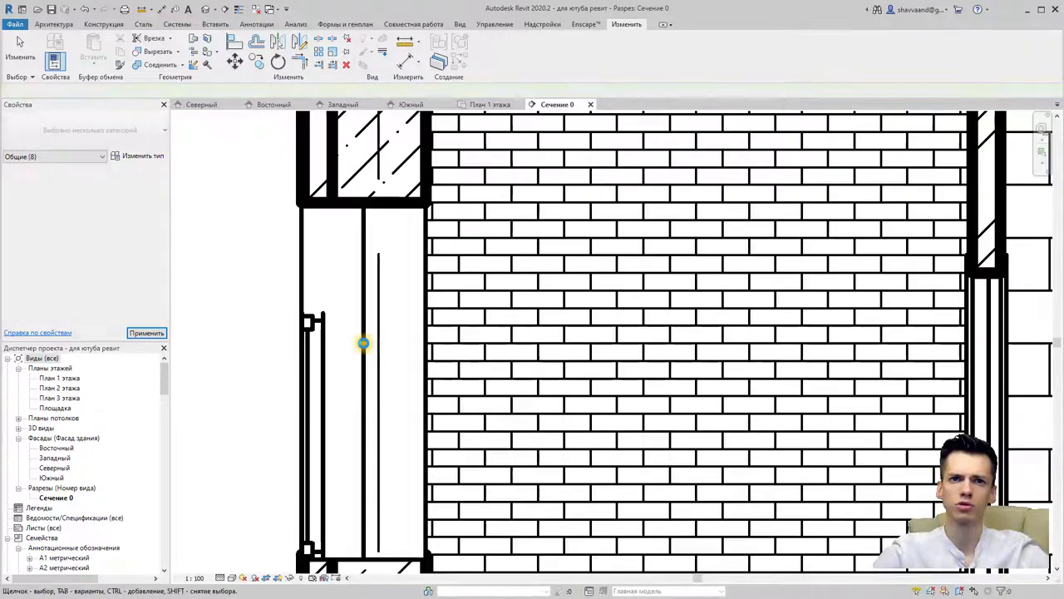
- Select the window in the section and open it in the family editor
{"action": "left_click", "coordinate": [325, 413]}
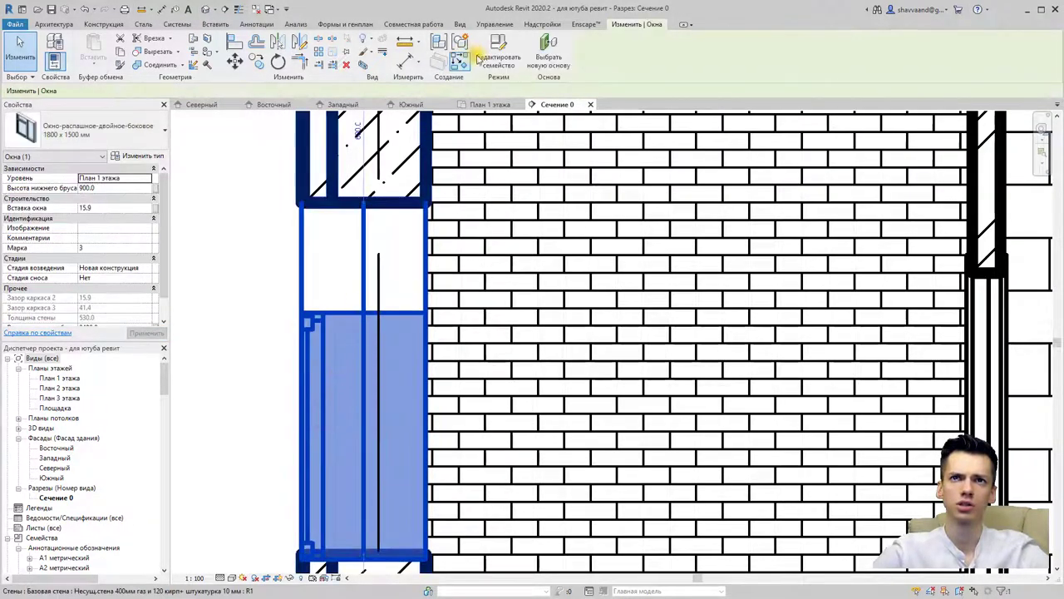
{"action": "left_click", "coordinate": [259, 281]}
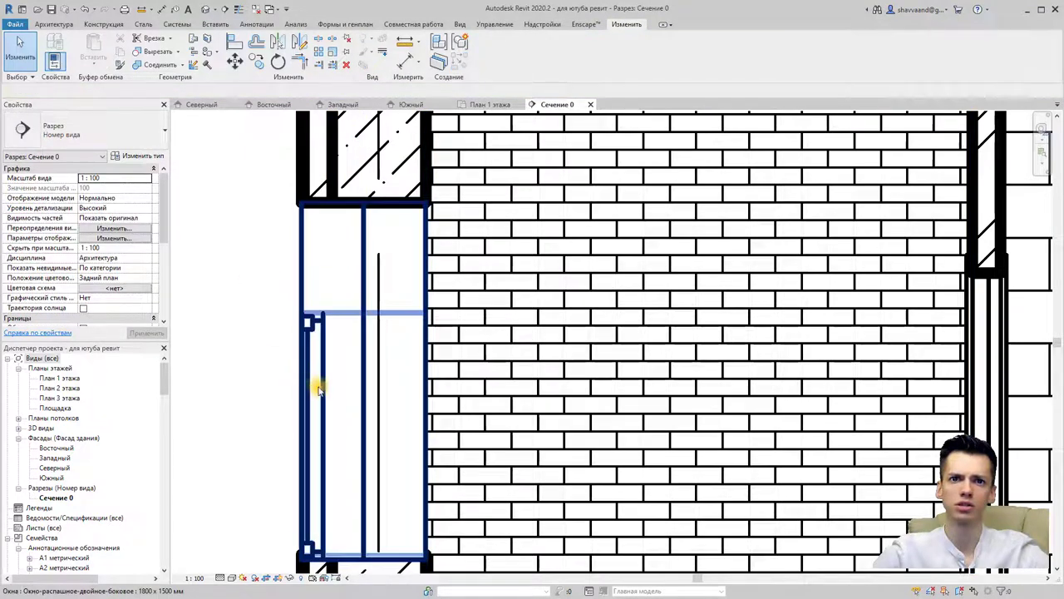
{"action": "left_click", "coordinate": [323, 359]}
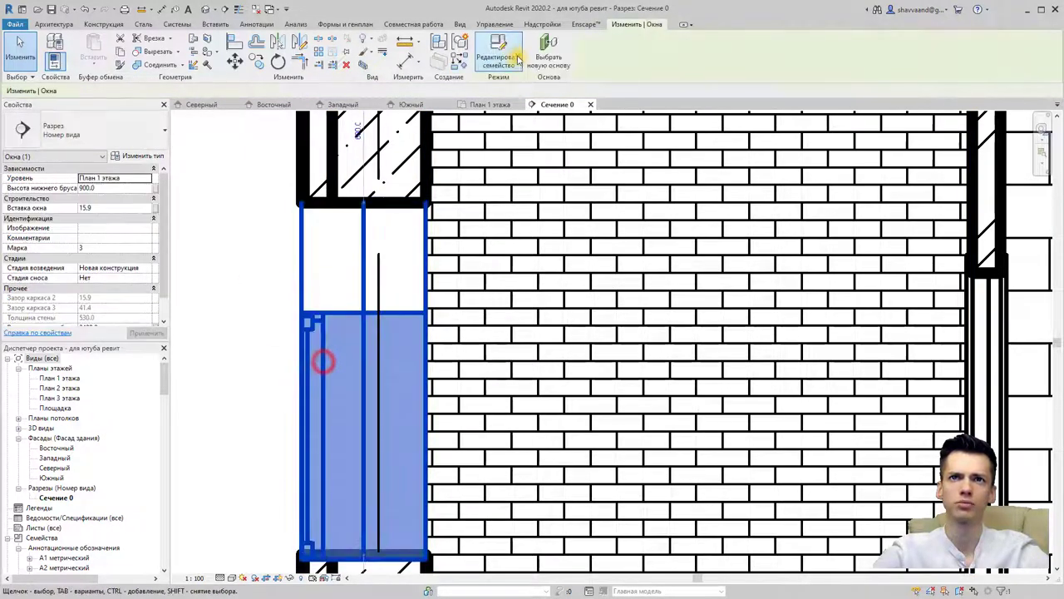
{"action": "left_click", "coordinate": [497, 50]}
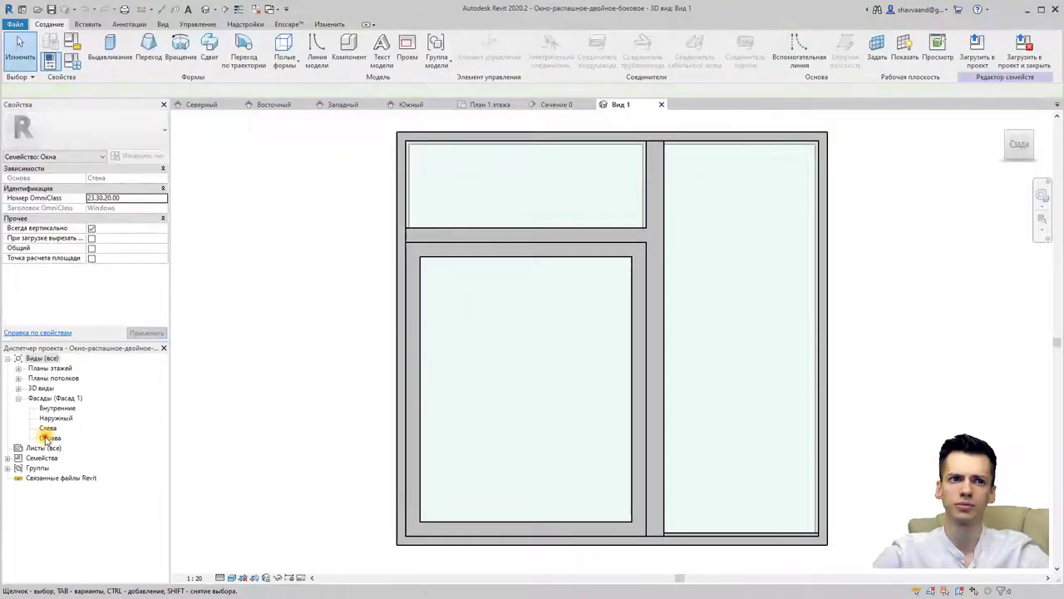
- In the left elevation, turn off Front/Back visibility for the nested plan-swing window element
{"action": "double_click", "coordinate": [48, 437]}
{"action": "double_click", "coordinate": [47, 427]}
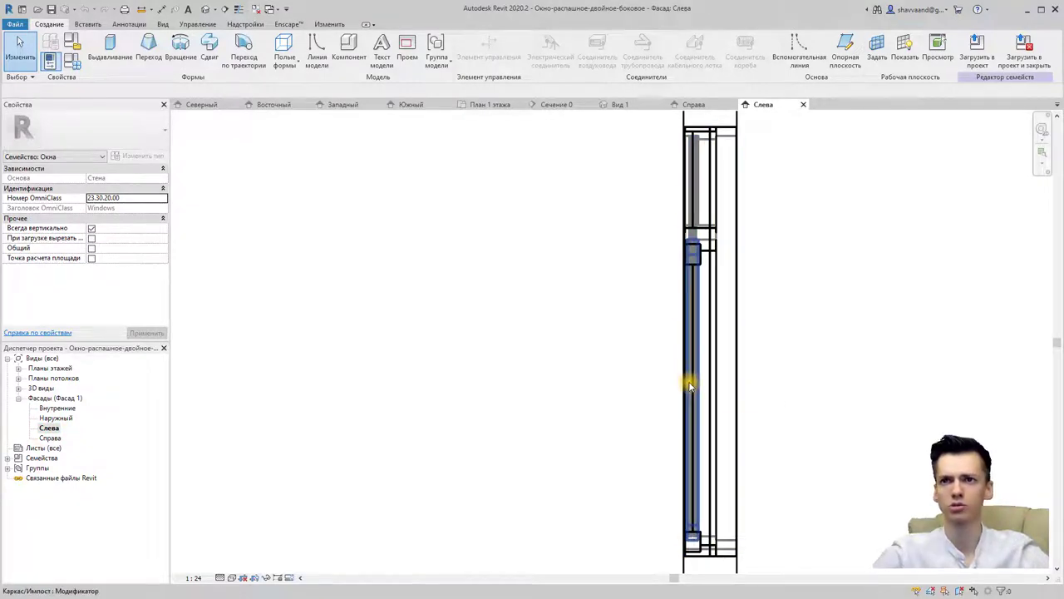
{"action": "left_click", "coordinate": [696, 257]}
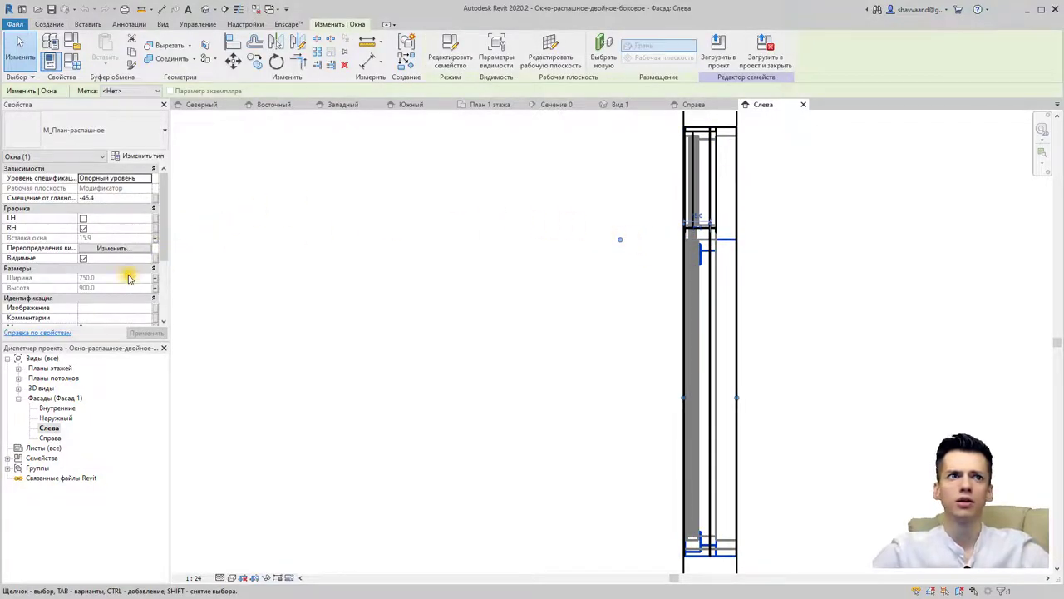
{"action": "left_click", "coordinate": [116, 248]}
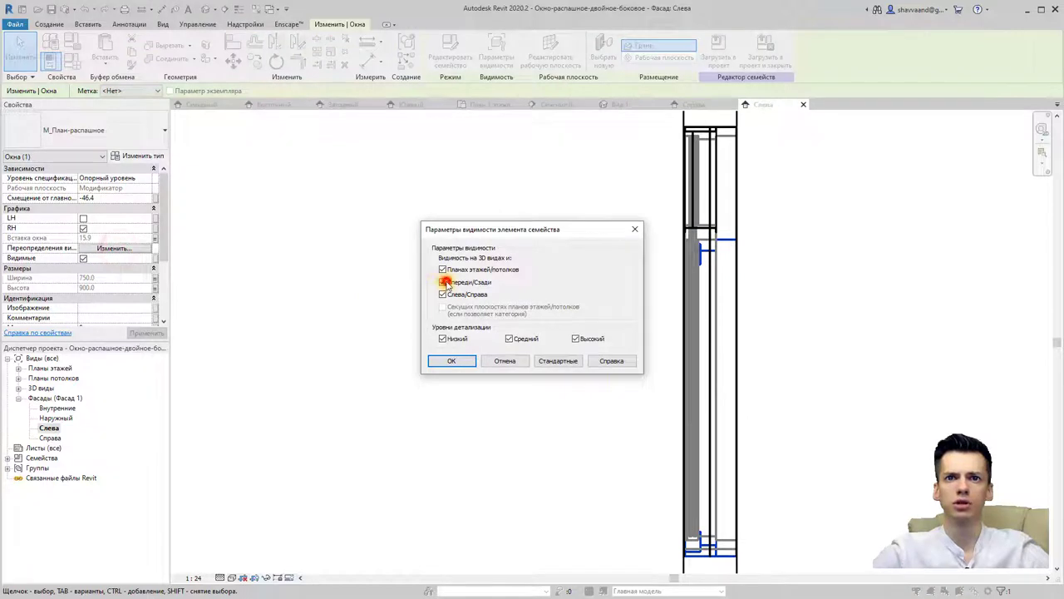
{"action": "left_click", "coordinate": [452, 360]}
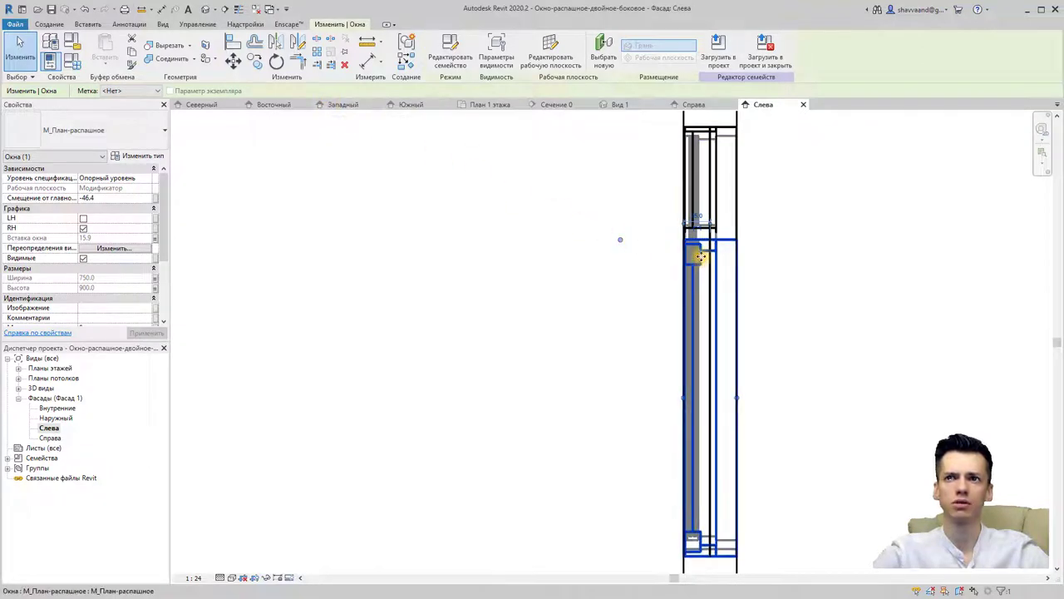
- Temporarily hide that element, then check the upper nested element's visibility settings without changes
{"action": "left_click", "coordinate": [258, 577]}
{"action": "left_click", "coordinate": [283, 550]}
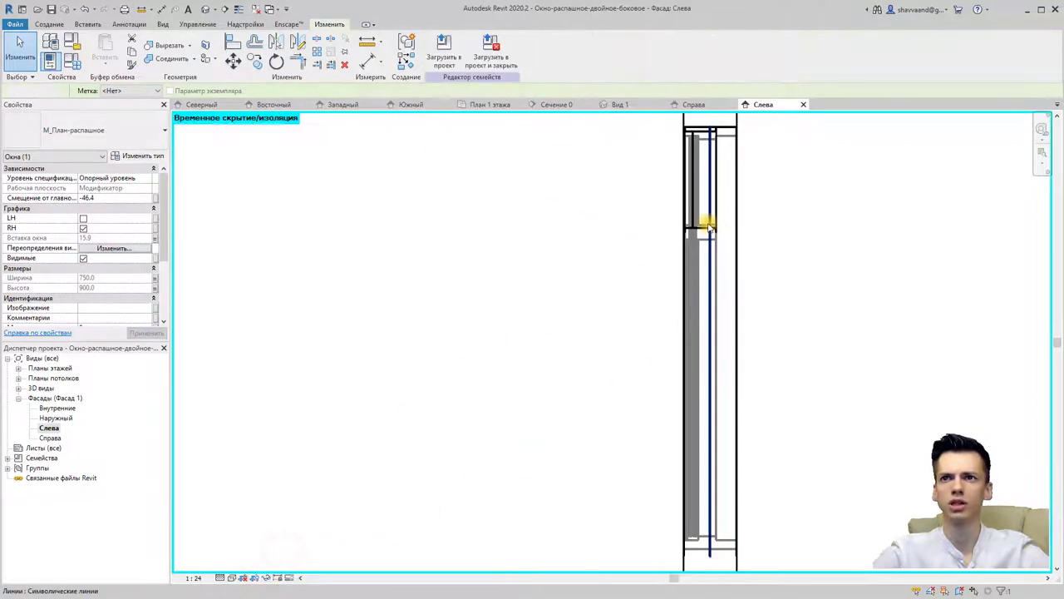
{"action": "key", "text": "Escape"}
{"action": "left_click", "coordinate": [717, 200]}
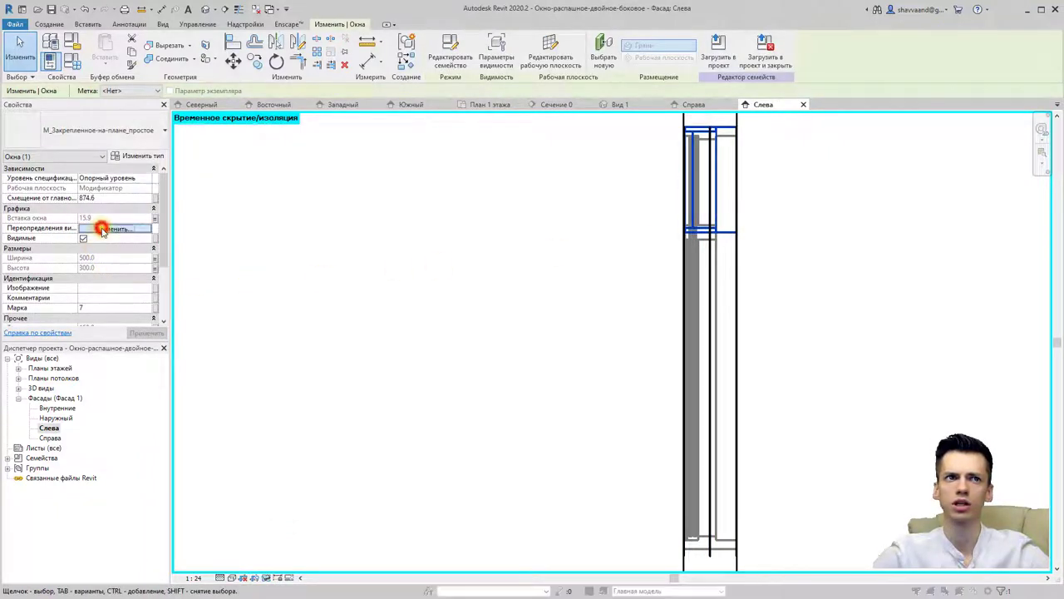
{"action": "left_click", "coordinate": [102, 230]}
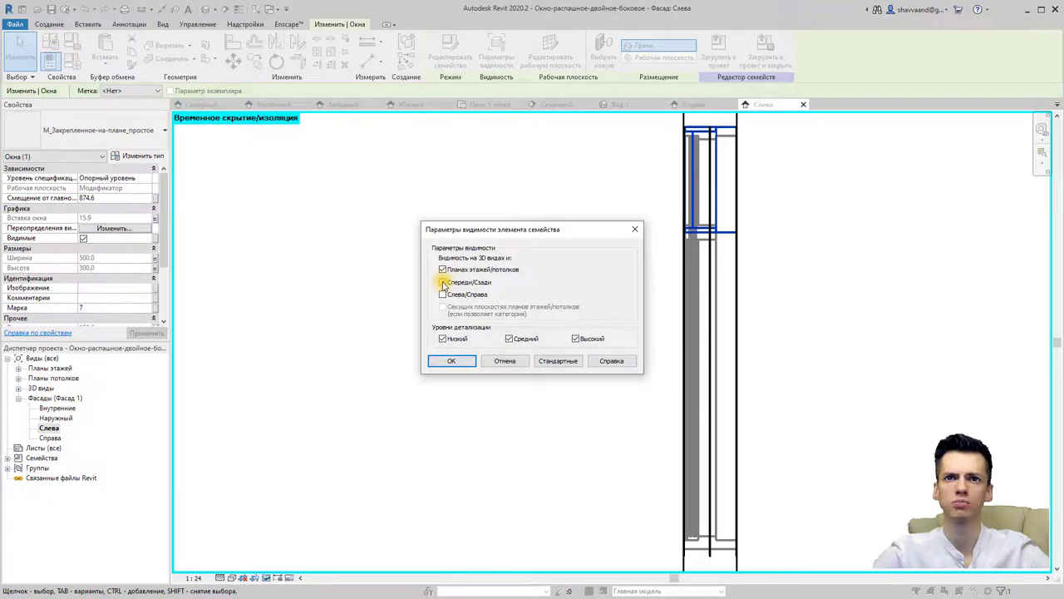
{"action": "left_click", "coordinate": [526, 367]}
- Load the window family into the project and close it without saving the family file
{"action": "middle_click_drag", "start_coordinate": [541, 347], "coordinate": [488, 320]}
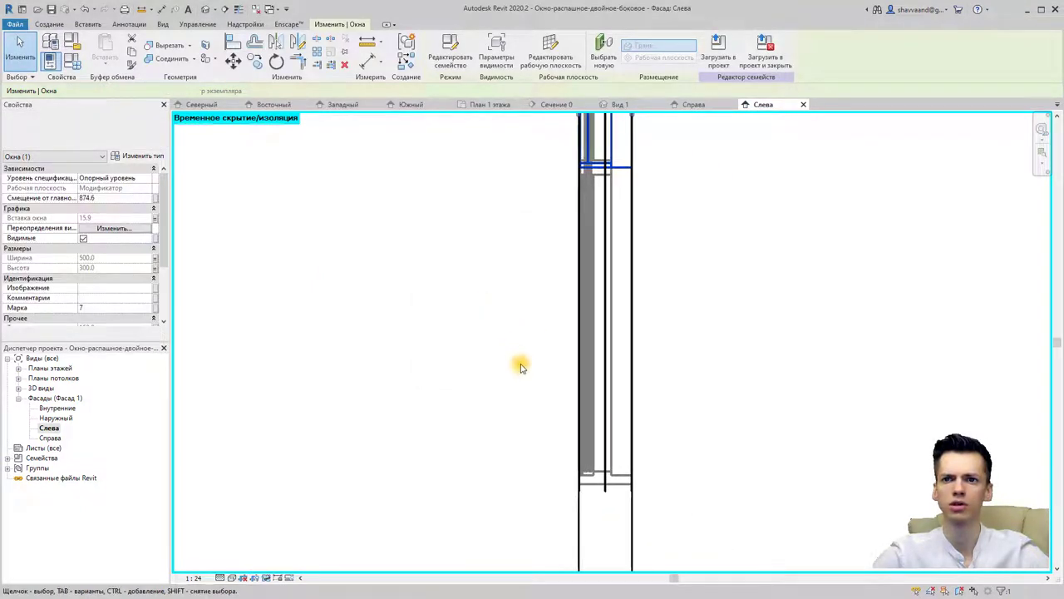
{"action": "scroll", "coordinate": [540, 353], "scroll_direction": "down", "scroll_amount": 1}
{"action": "left_click", "coordinate": [576, 249]}
{"action": "left_click", "coordinate": [767, 60]}
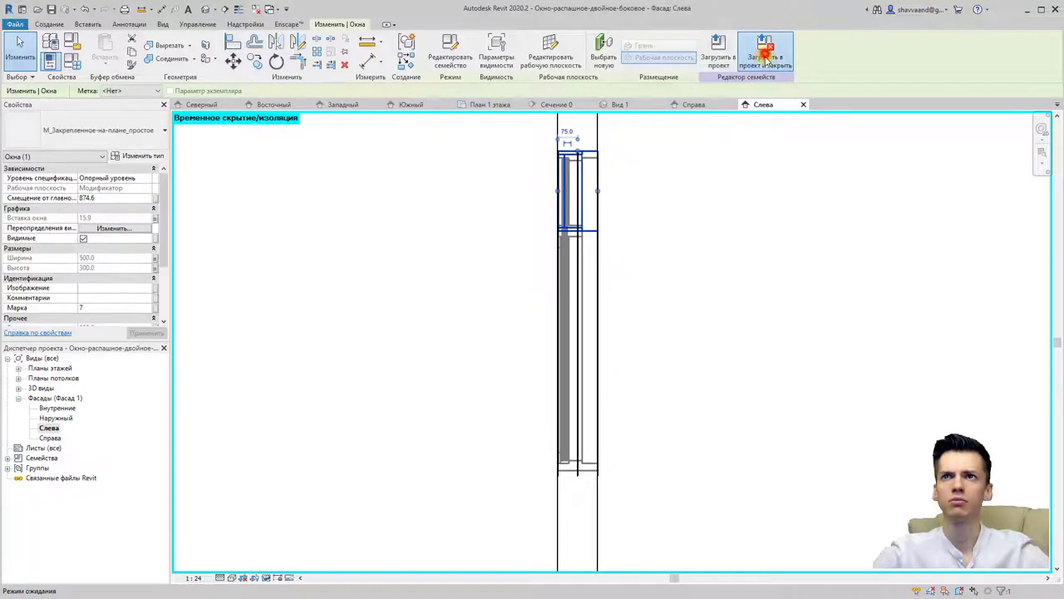
{"action": "left_click", "coordinate": [541, 309]}
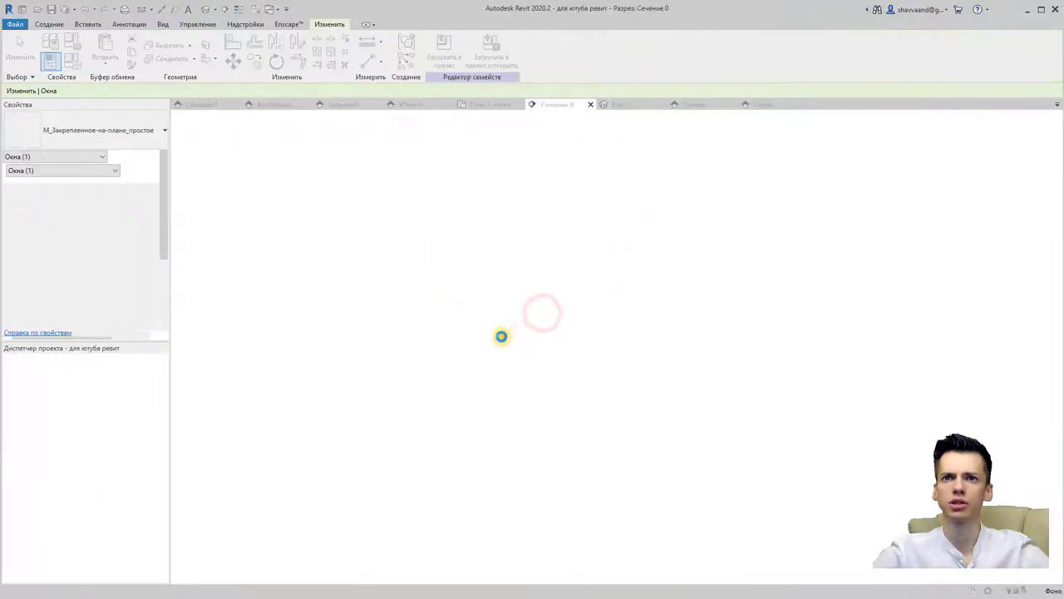
- Overwrite the project's window family, then reopen the window for family editing
{"action": "left_click", "coordinate": [464, 314]}
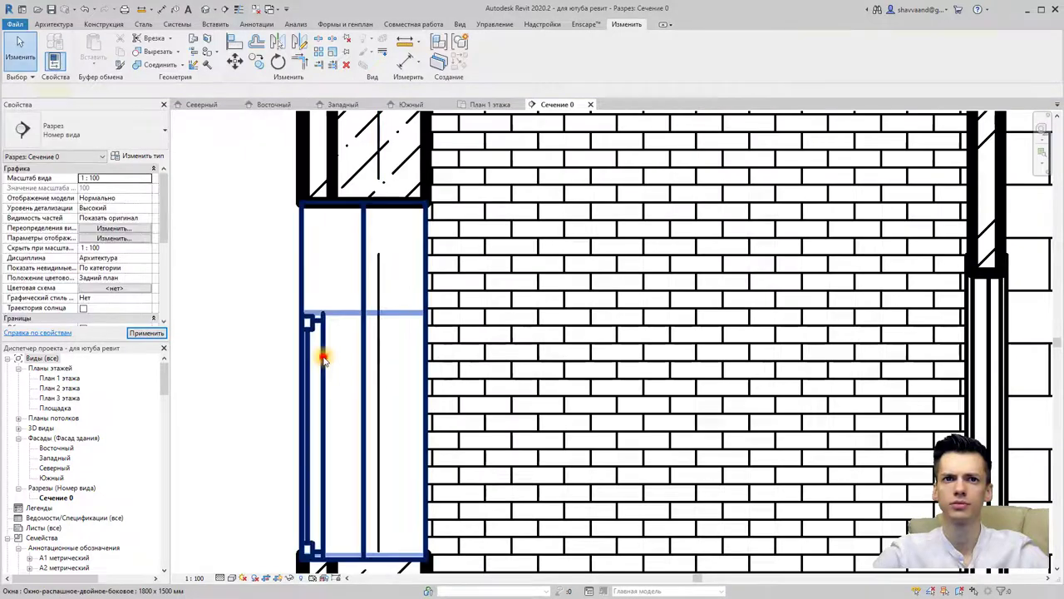
{"action": "left_click", "coordinate": [323, 359]}
{"action": "left_click", "coordinate": [496, 54]}
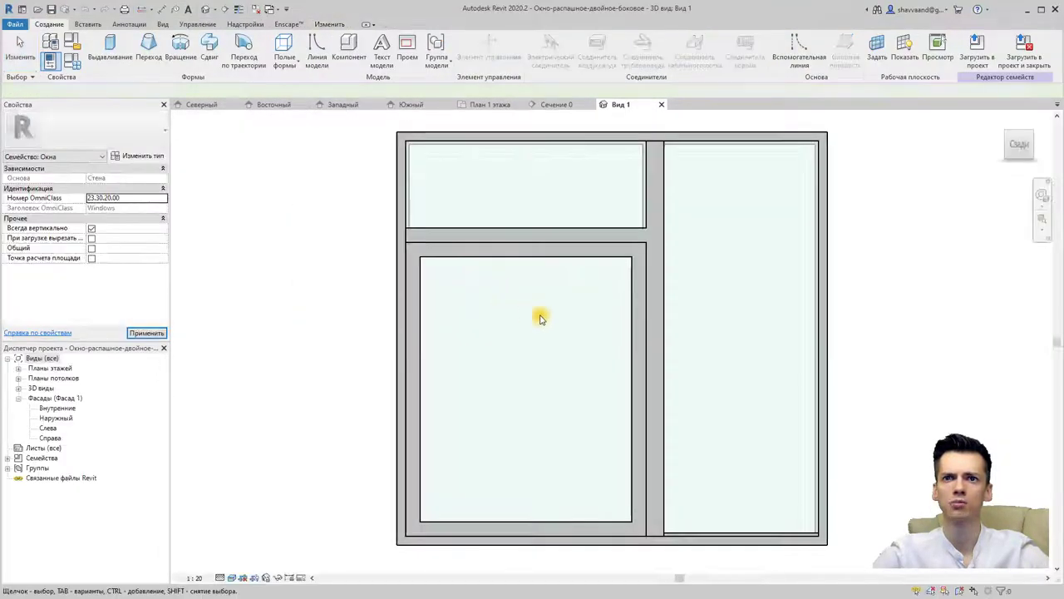
- Show the family's Right (Справа) elevation and look through the Manage and Annotate tabs
{"action": "double_click", "coordinate": [50, 438]}
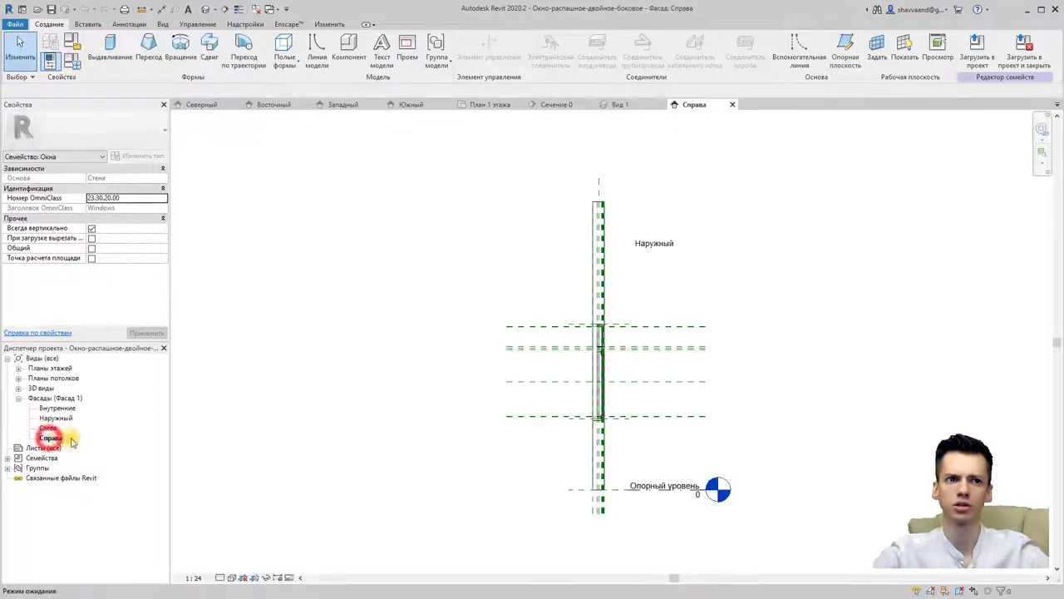
{"action": "scroll", "coordinate": [611, 402], "scroll_direction": "up", "scroll_amount": 1}
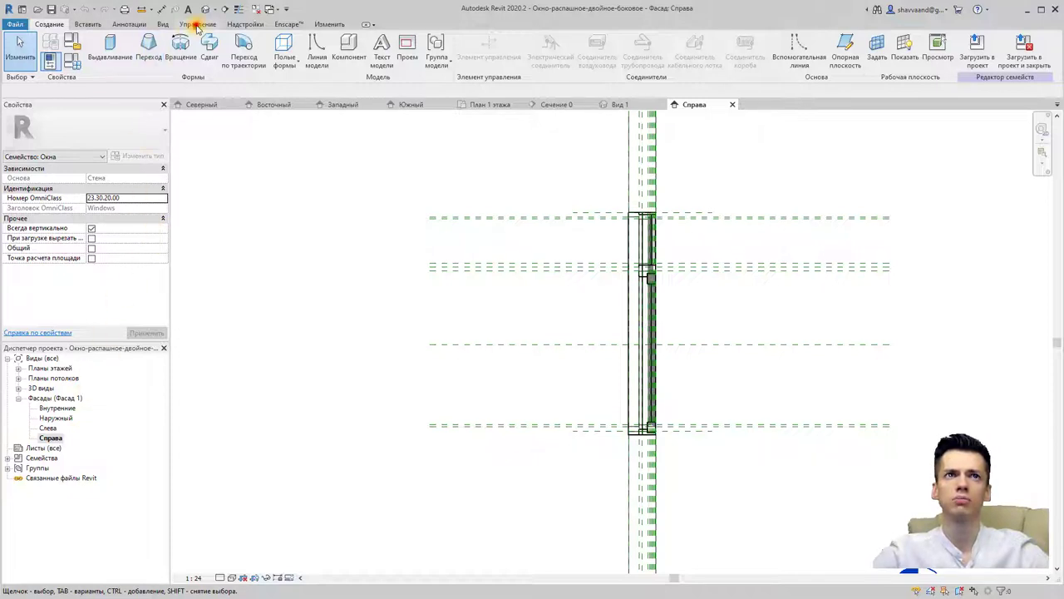
{"action": "left_click", "coordinate": [198, 25]}
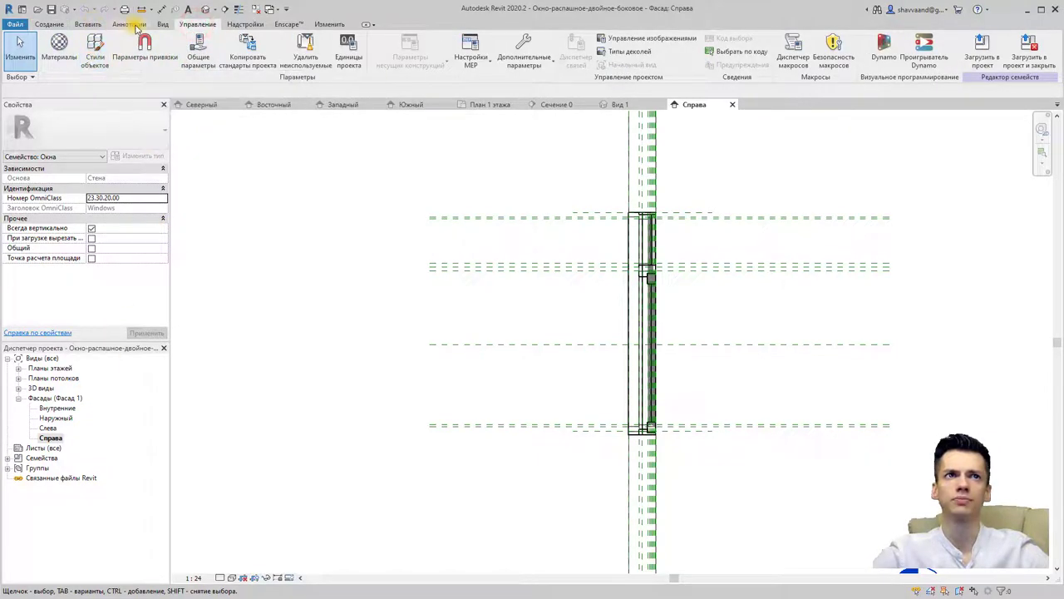
{"action": "left_click", "coordinate": [135, 25]}
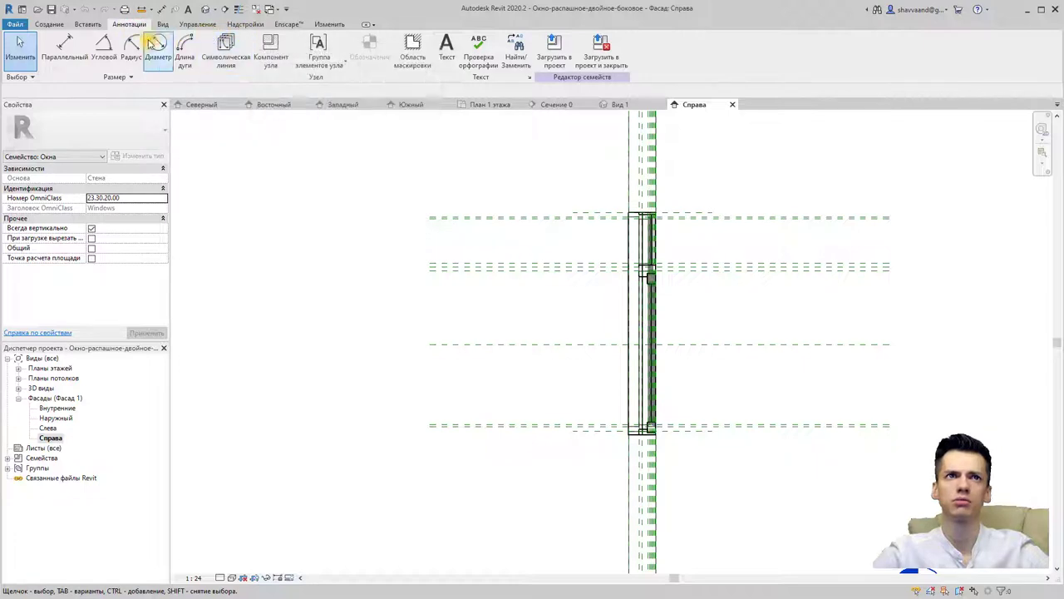
- Hide all annotation categories in the right elevation through Visibility/Graphics overrides
{"action": "left_click", "coordinate": [159, 25]}
{"action": "left_click", "coordinate": [59, 46]}
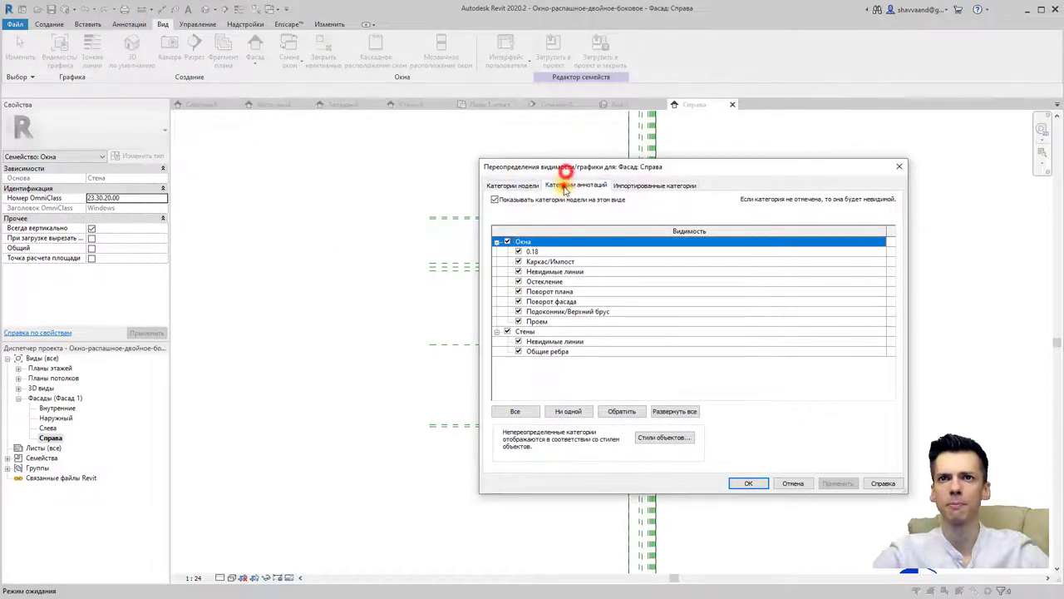
{"action": "left_click", "coordinate": [564, 187]}
{"action": "left_click", "coordinate": [495, 200]}
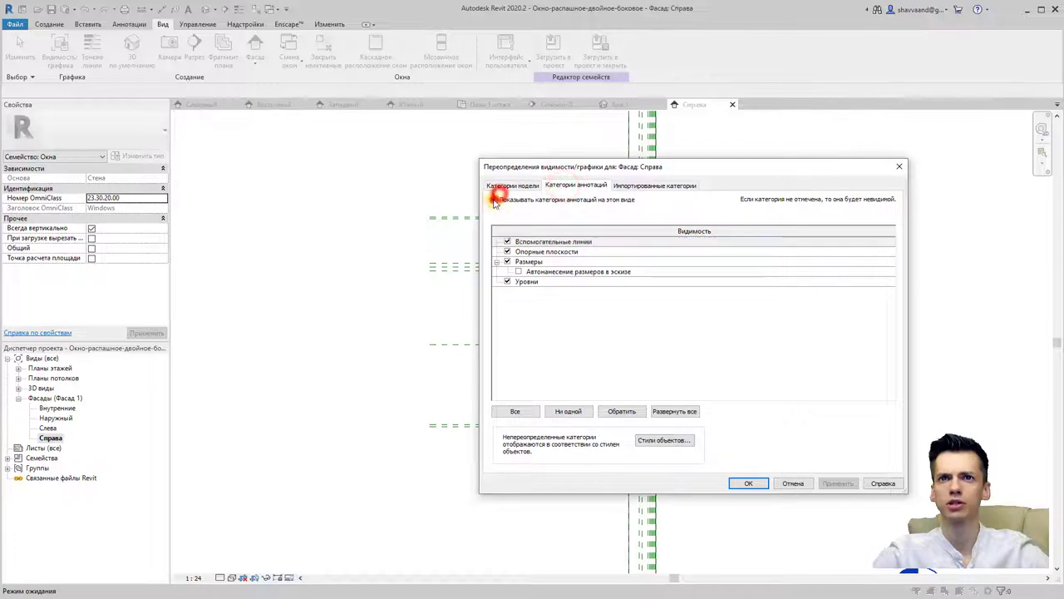
{"action": "left_click", "coordinate": [748, 483]}
- Select the window's 8 elements, filtering out Линии (0.18) lines, and review their visibility settings
{"action": "left_click_drag", "start_coordinate": [556, 166], "coordinate": [746, 451]}
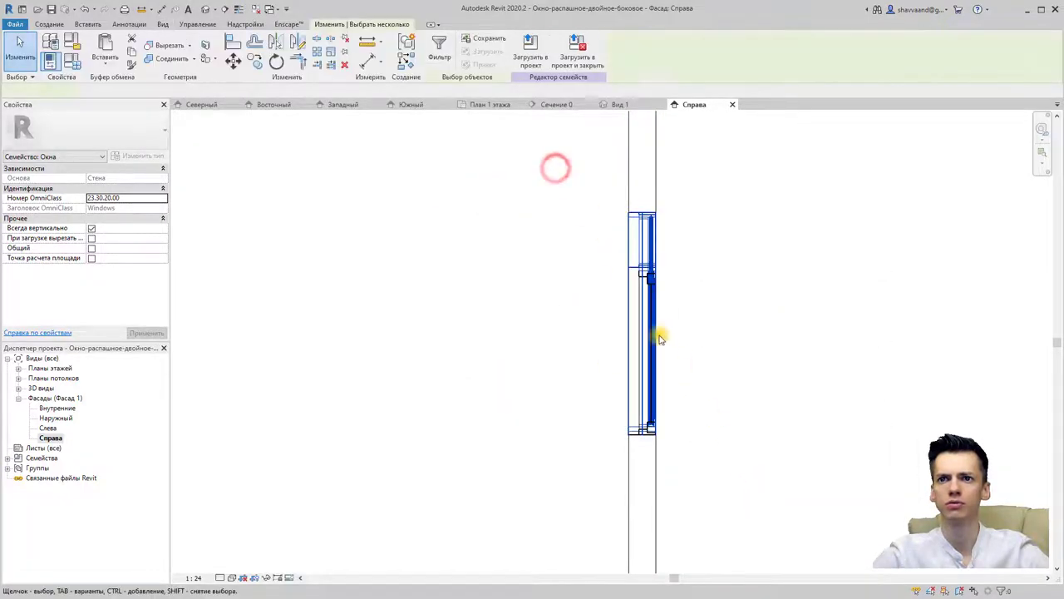
{"action": "left_click", "coordinate": [438, 51]}
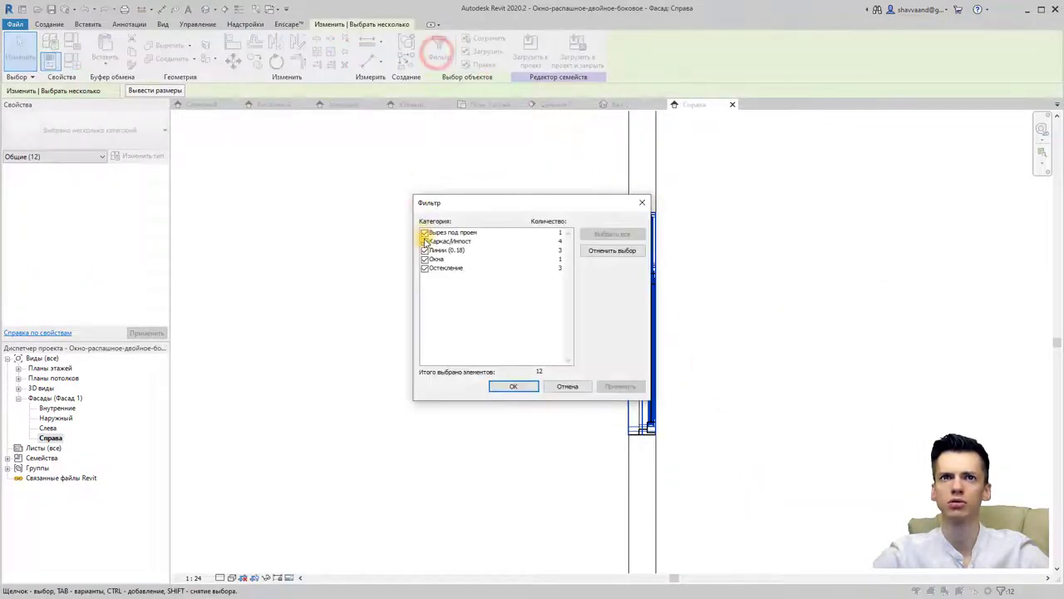
{"action": "left_click", "coordinate": [425, 250]}
{"action": "left_click", "coordinate": [425, 233]}
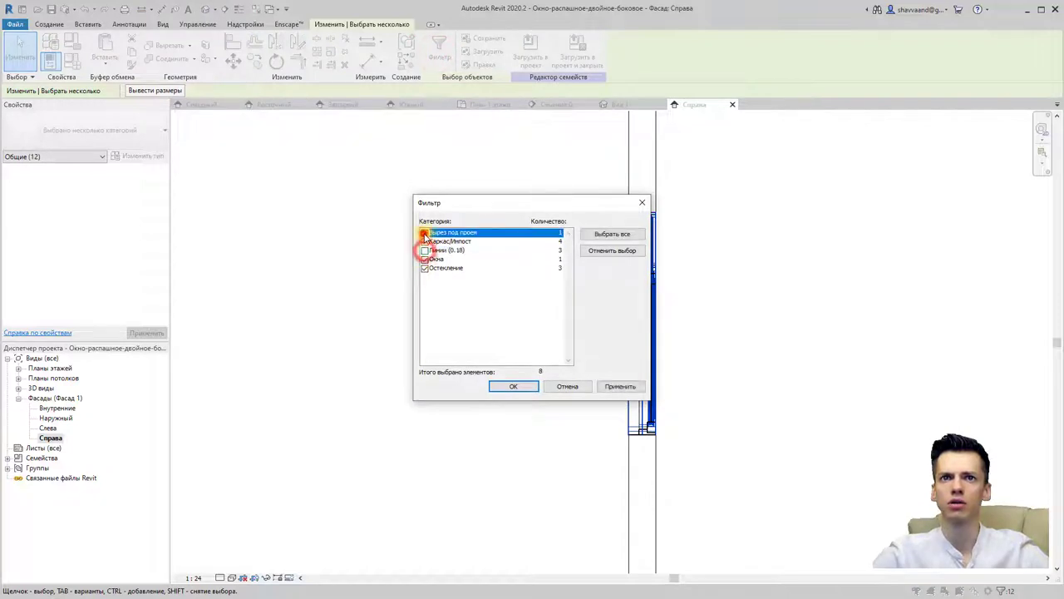
{"action": "left_click", "coordinate": [508, 387]}
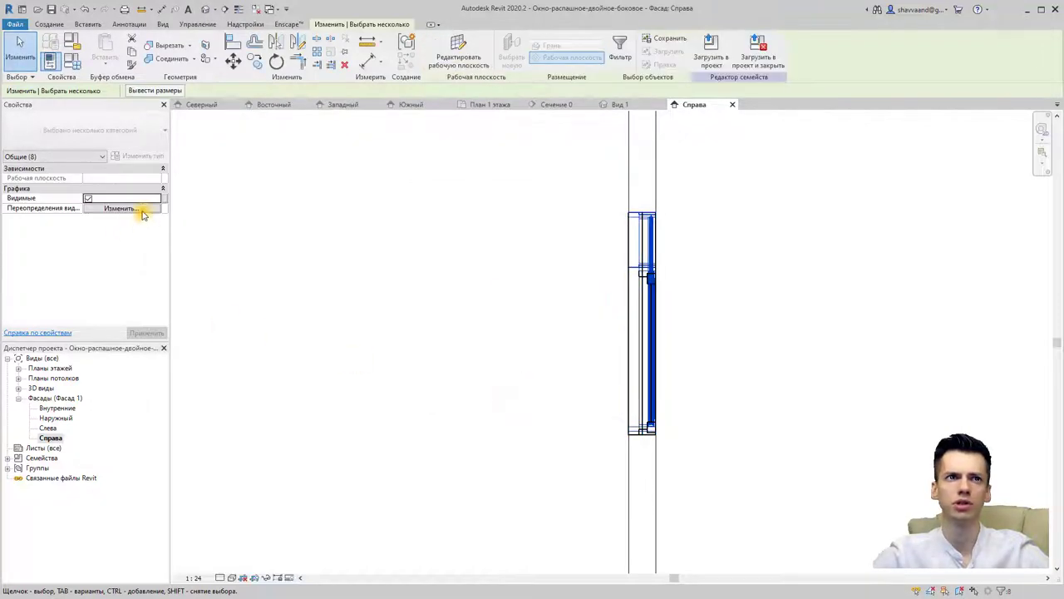
{"action": "left_click", "coordinate": [141, 209]}
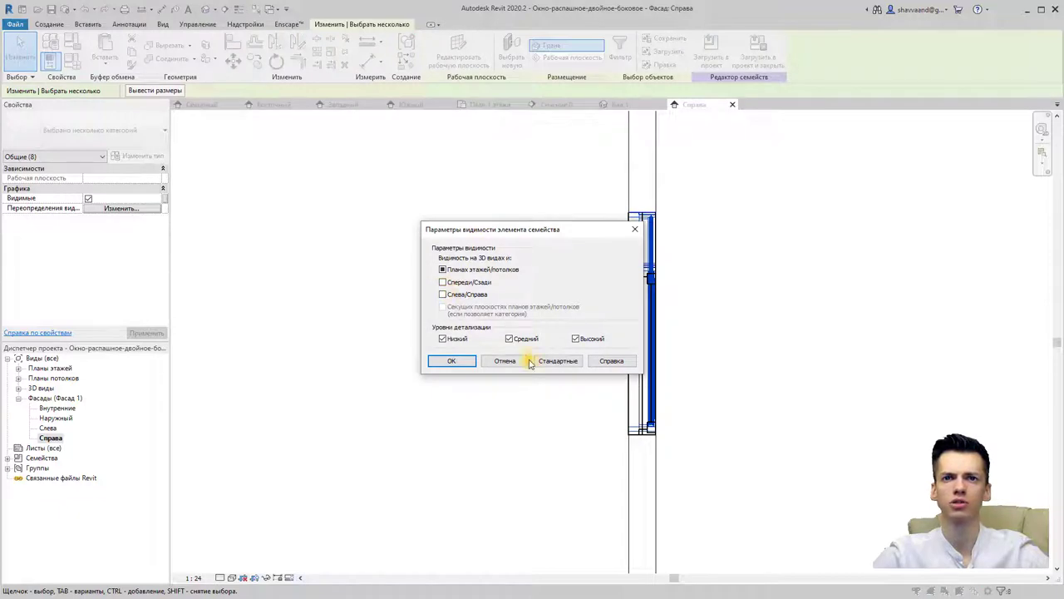
{"action": "left_click", "coordinate": [522, 363]}
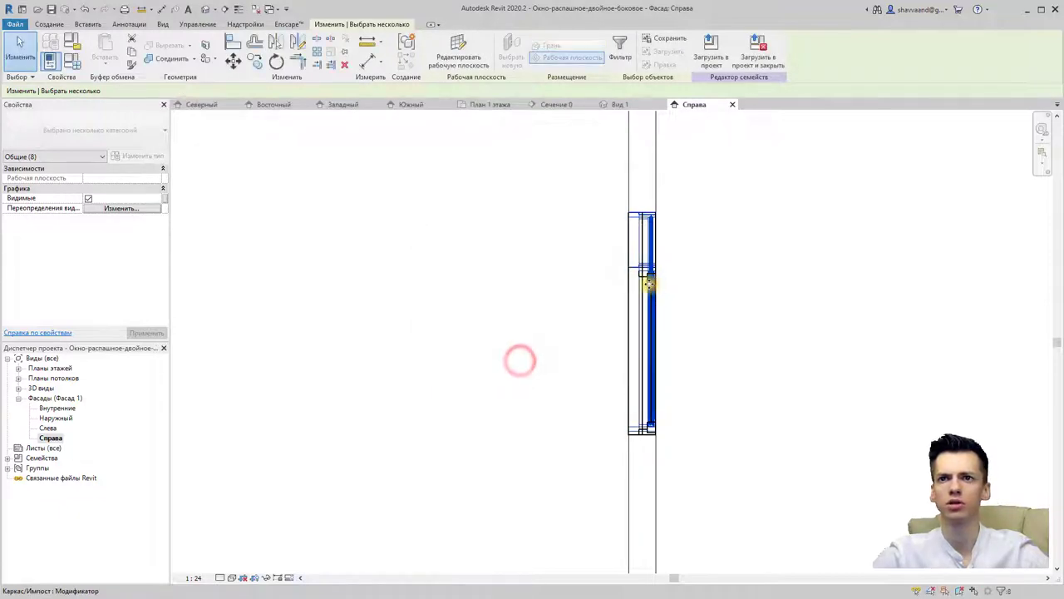
- Select the window's glazing element, accept its visibility settings, and hide it temporarily
{"action": "left_click", "coordinate": [710, 286]}
{"action": "left_click", "coordinate": [651, 282]}
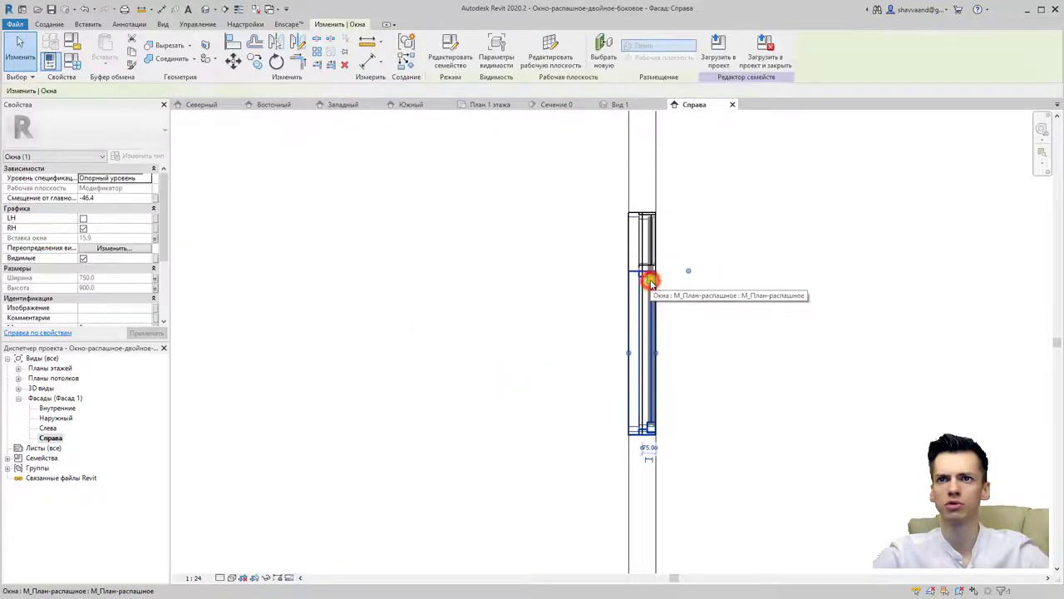
{"action": "key", "text": "Tab"}
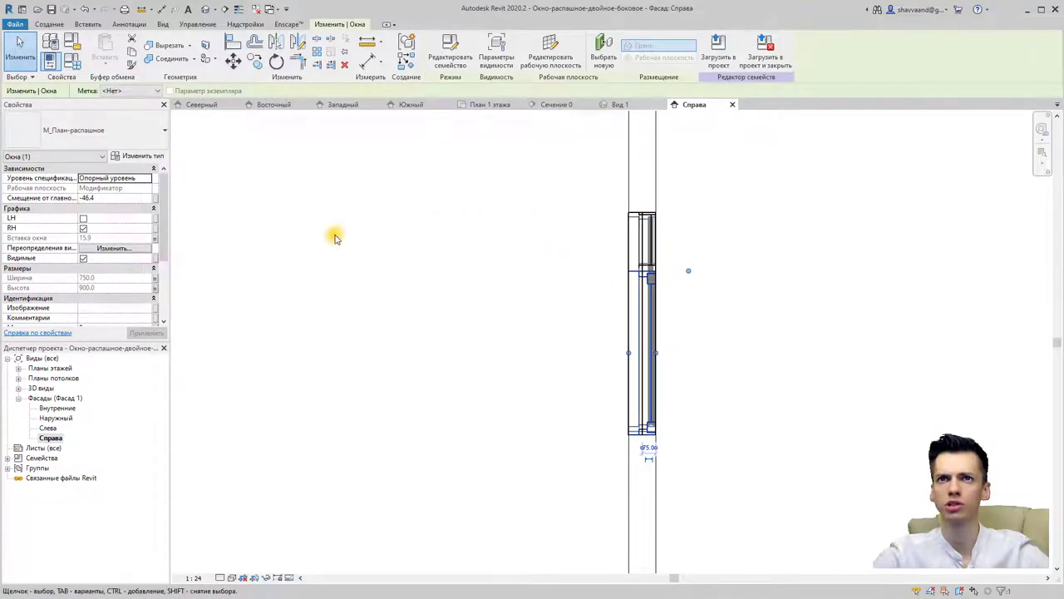
{"action": "left_click", "coordinate": [125, 249]}
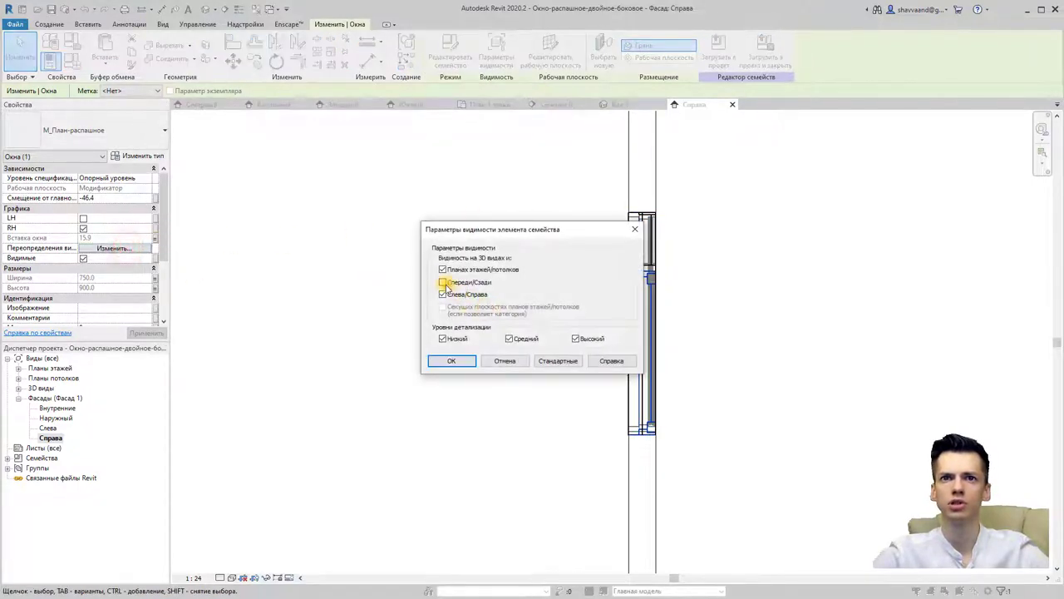
{"action": "left_click", "coordinate": [453, 360]}
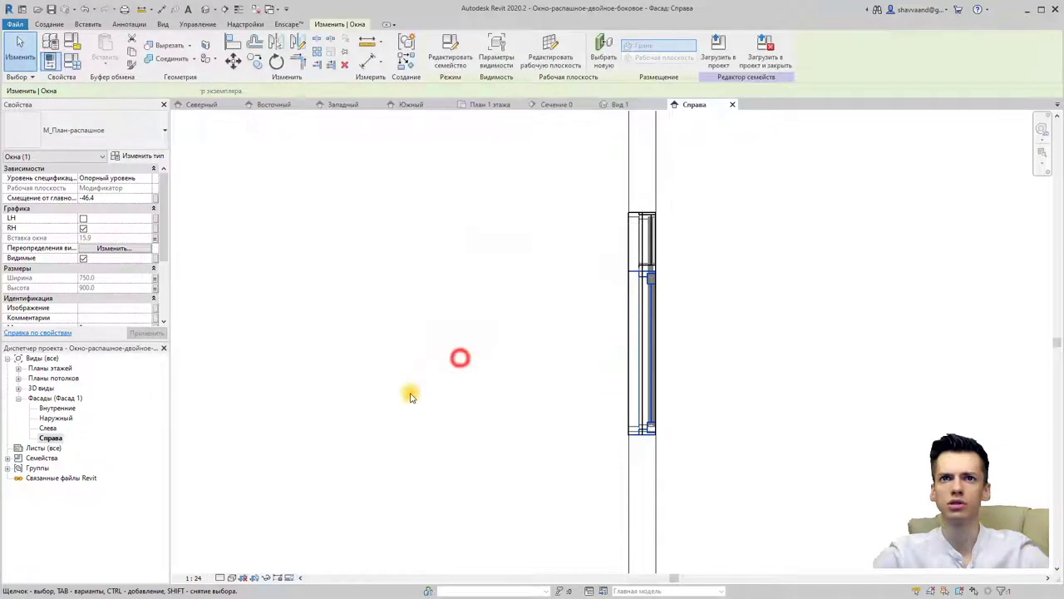
{"action": "left_click", "coordinate": [265, 577]}
{"action": "left_click", "coordinate": [294, 549]}
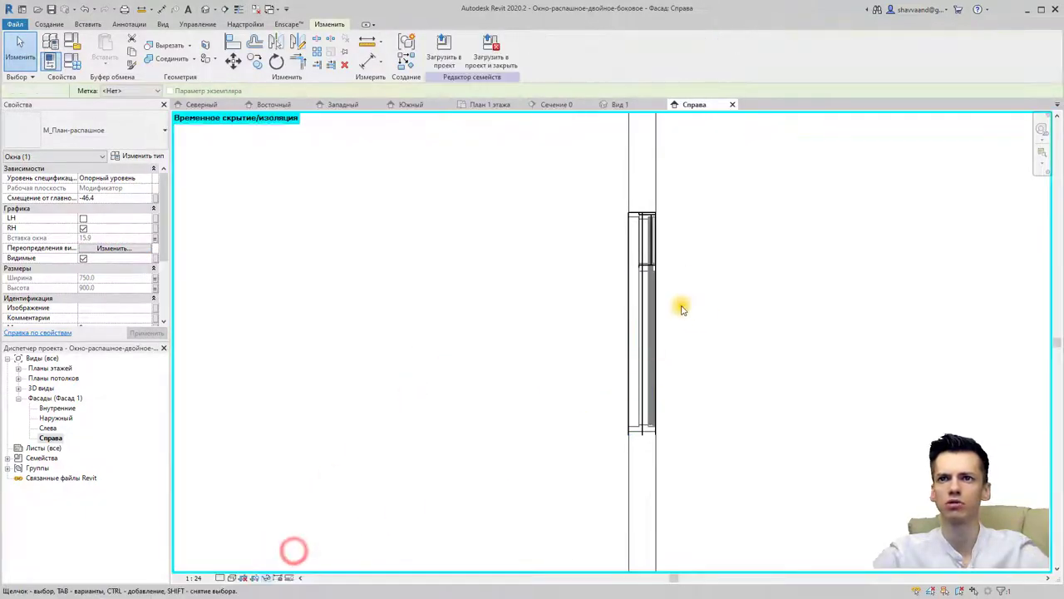
- Check visibility settings of the inner mullion and full-height glazing, hiding each temporarily
{"action": "scroll", "coordinate": [681, 304], "scroll_direction": "up", "scroll_amount": 3}
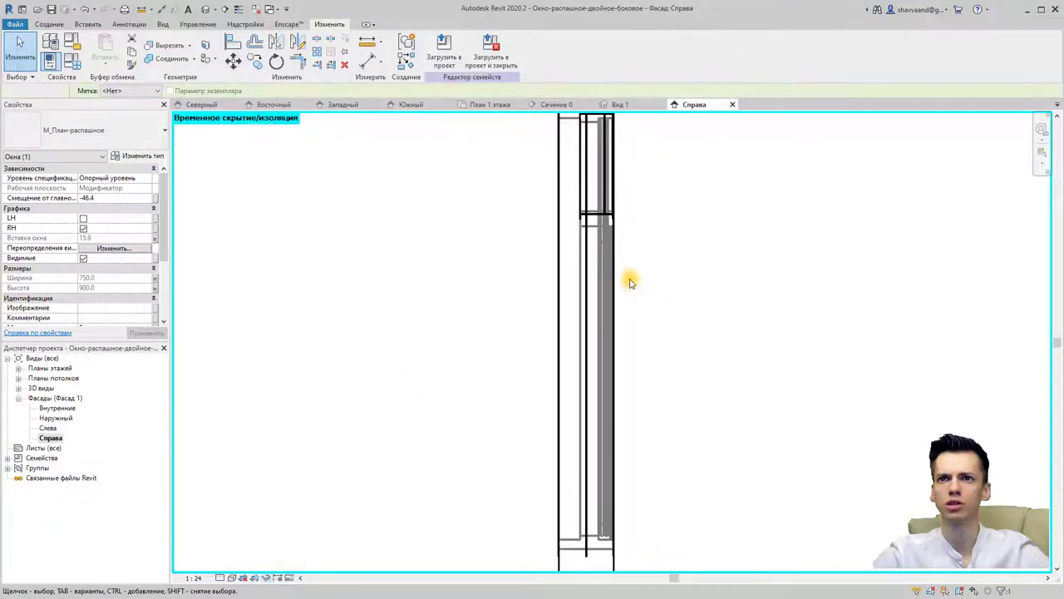
{"action": "left_click", "coordinate": [604, 241]}
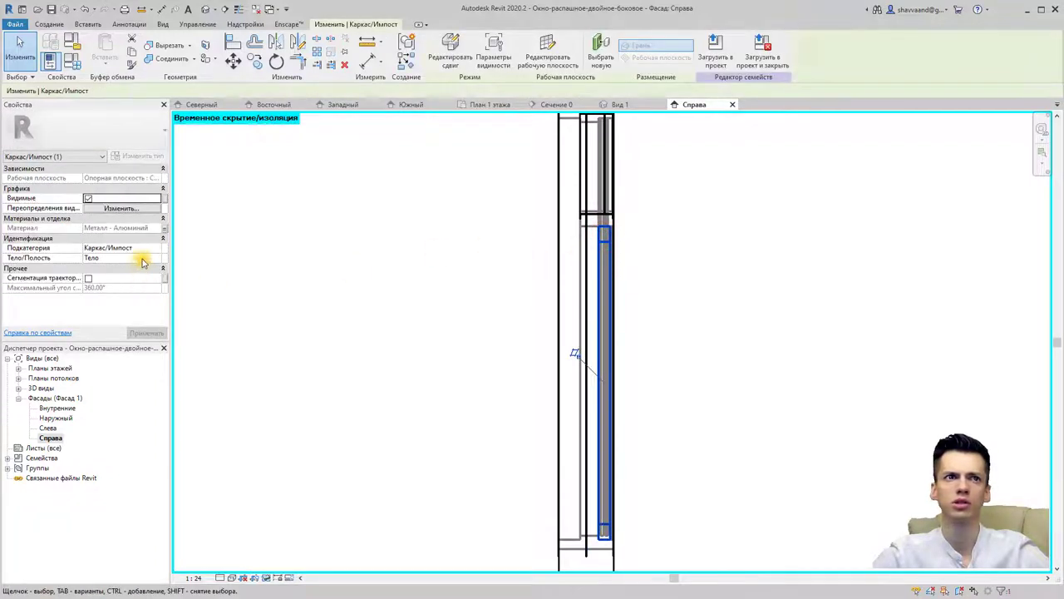
{"action": "left_click", "coordinate": [128, 209]}
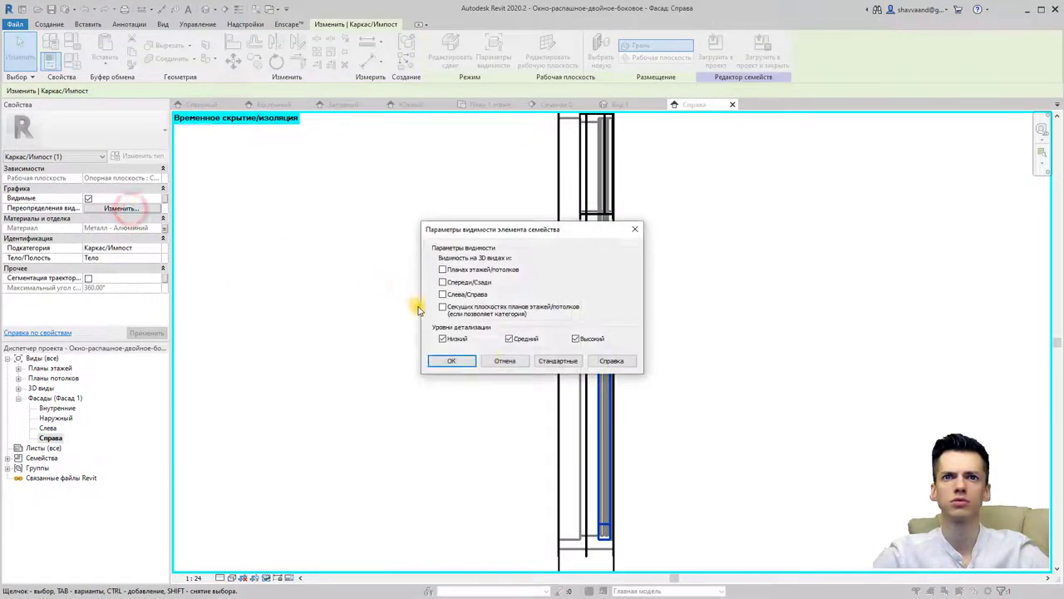
{"action": "left_click", "coordinate": [498, 362]}
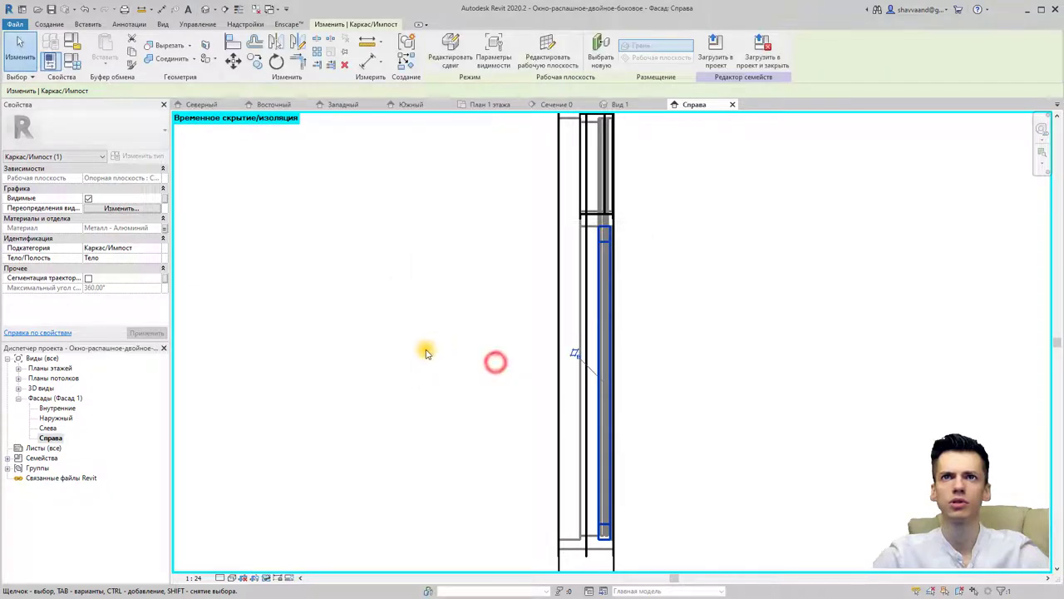
{"action": "left_click", "coordinate": [266, 577]}
{"action": "left_click", "coordinate": [280, 550]}
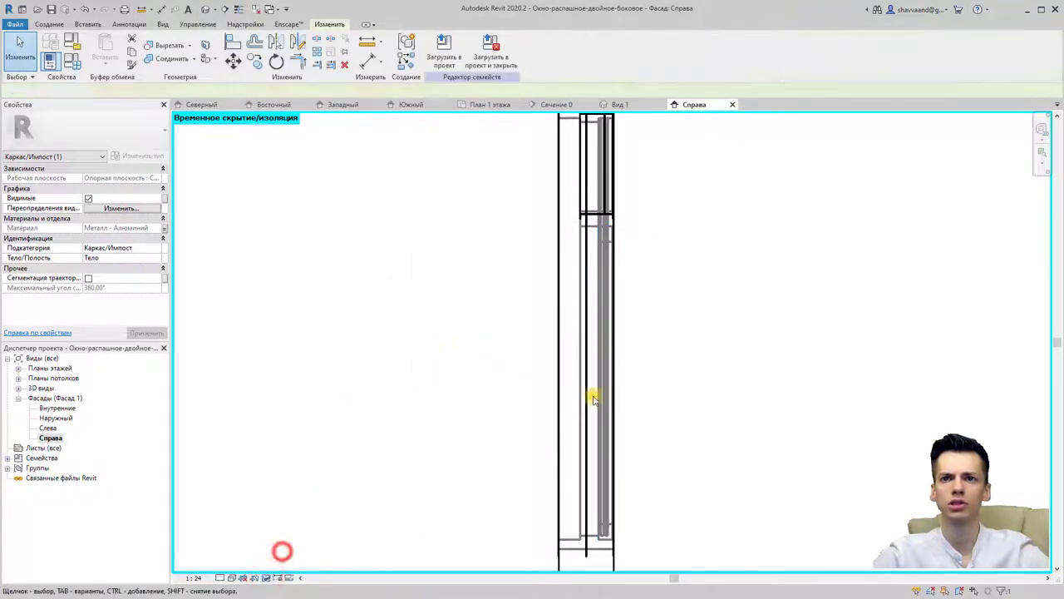
{"action": "left_click", "coordinate": [610, 249]}
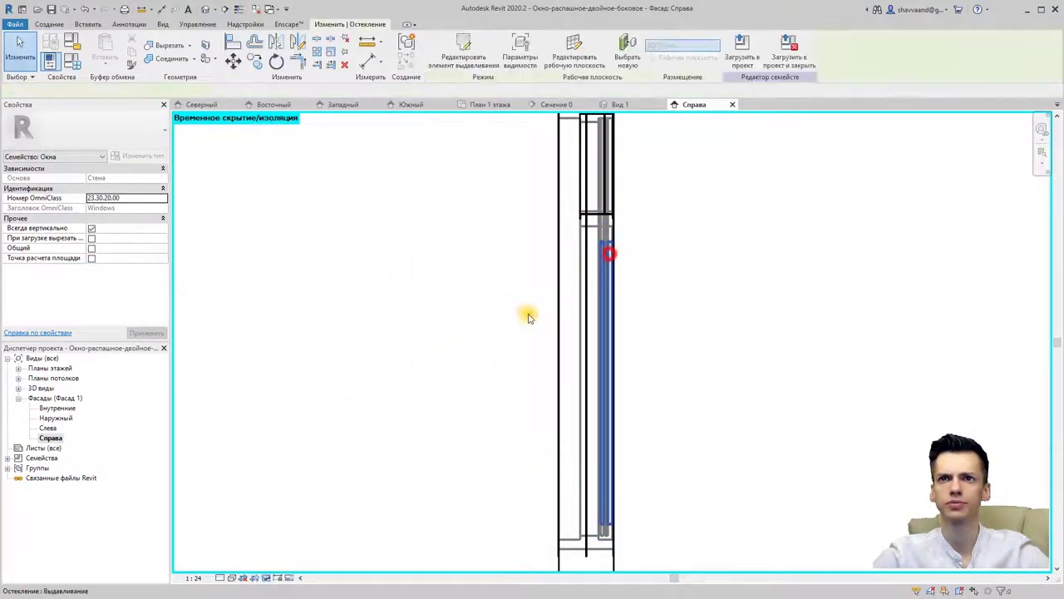
{"action": "left_click", "coordinate": [129, 231]}
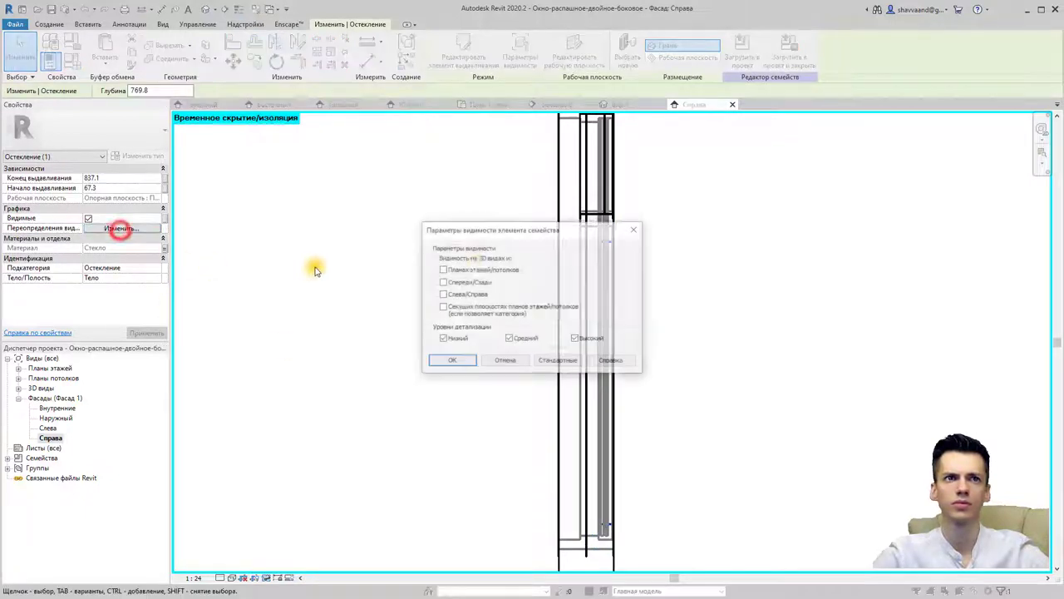
{"action": "left_click", "coordinate": [634, 234]}
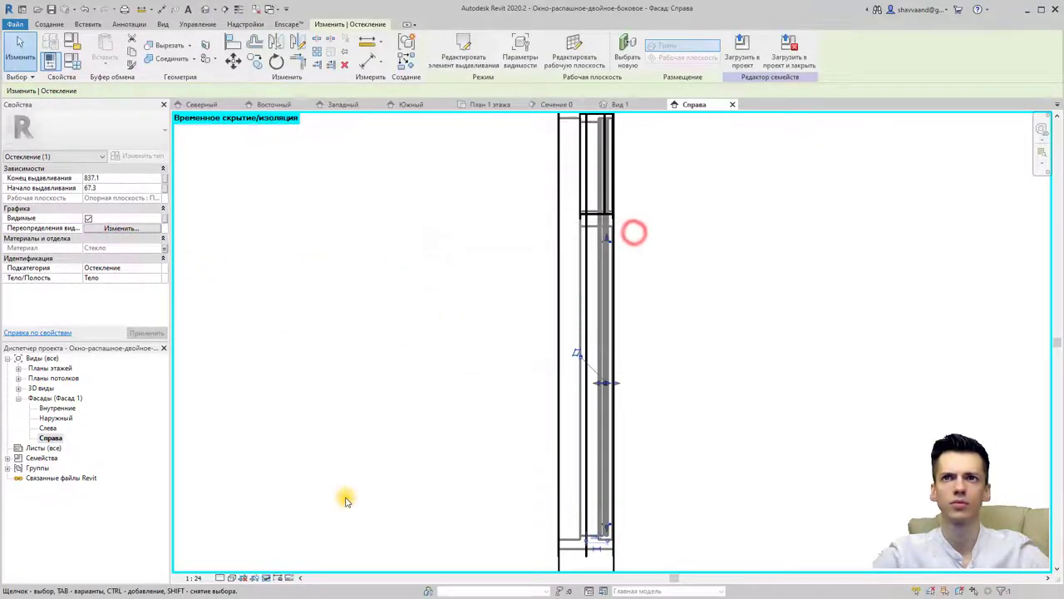
{"action": "left_click", "coordinate": [265, 576]}
{"action": "left_click", "coordinate": [275, 551]}
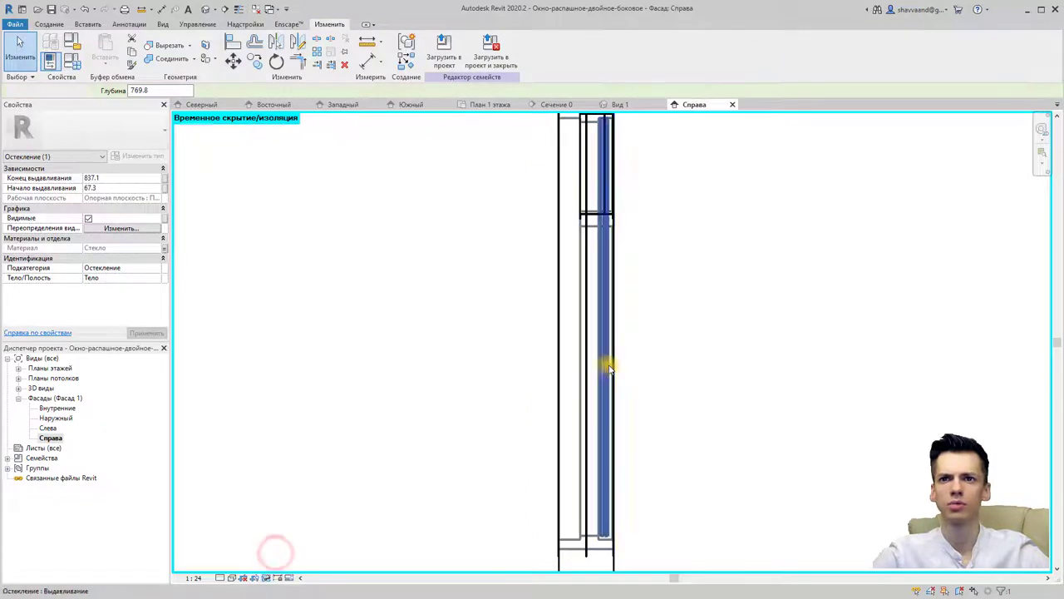
{"action": "key", "text": "Escape"}
- Temporarily hide the upper glazing panel and upper window element after checking their visibility settings
{"action": "left_click", "coordinate": [605, 212]}
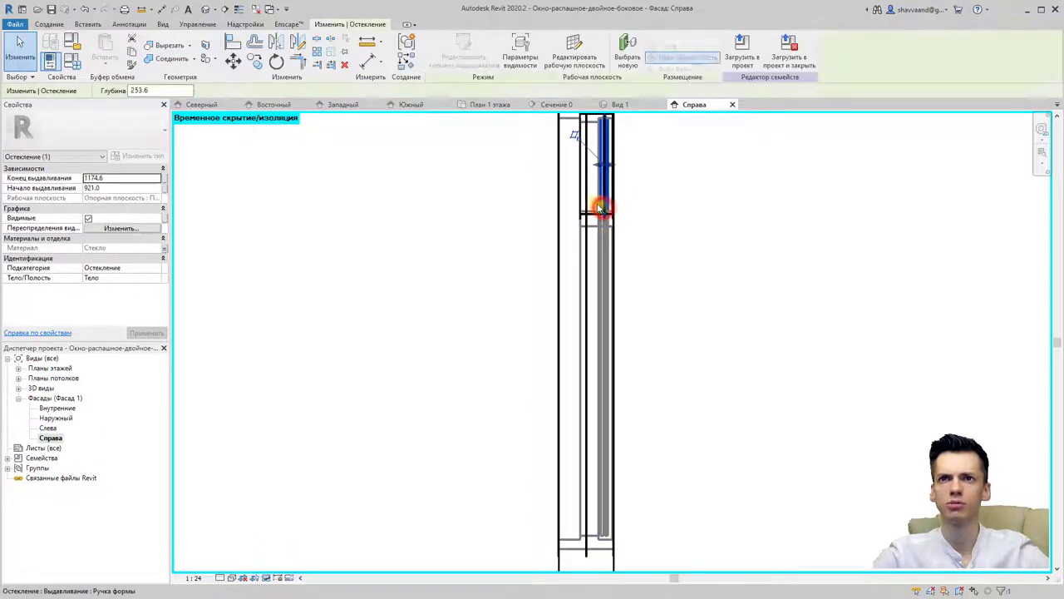
{"action": "left_click", "coordinate": [116, 228]}
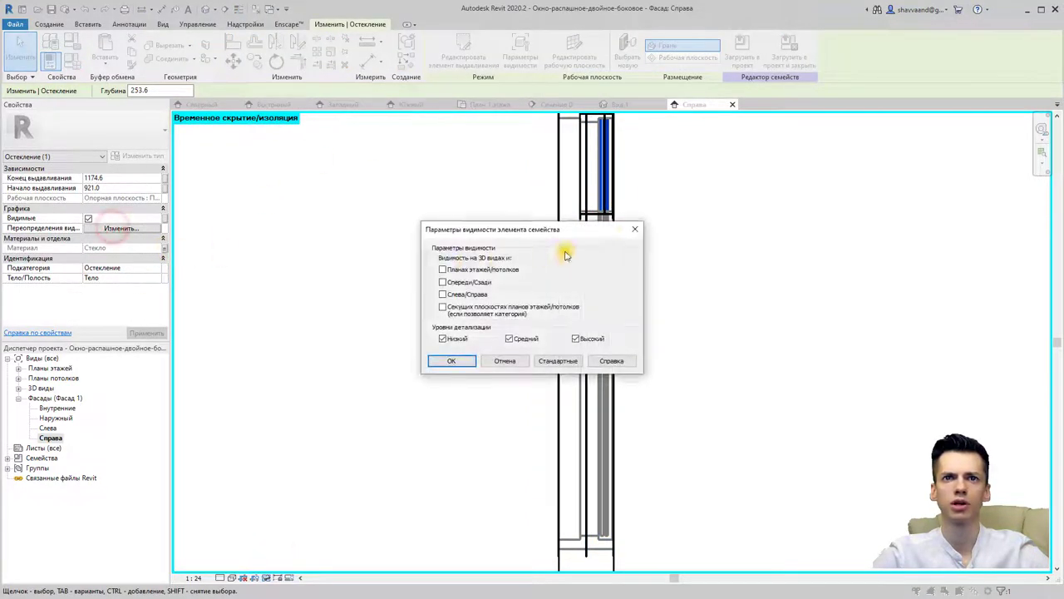
{"action": "left_click", "coordinate": [633, 229]}
{"action": "left_click", "coordinate": [266, 577]}
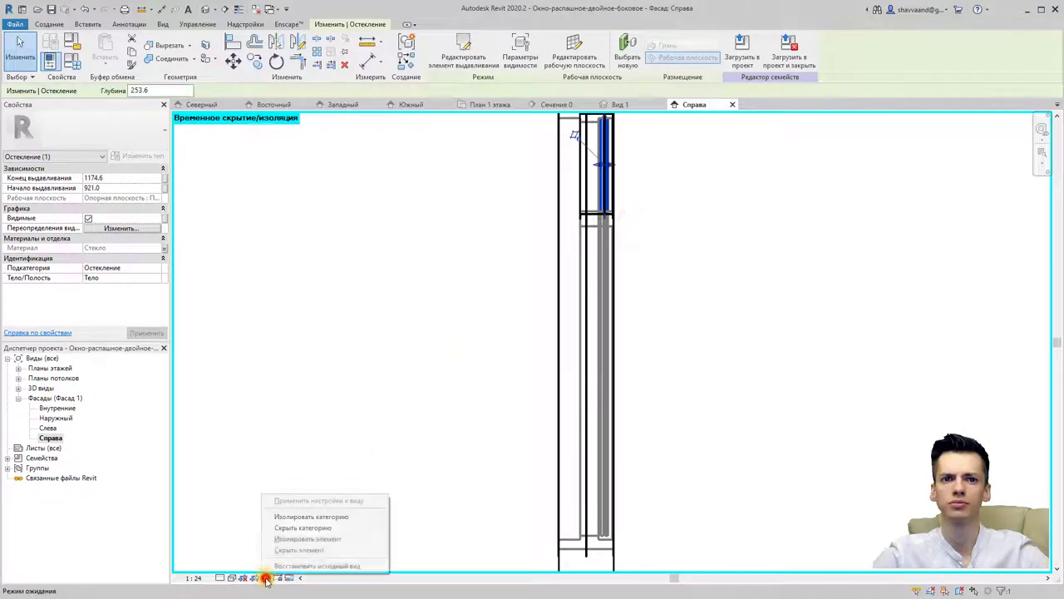
{"action": "left_click", "coordinate": [282, 551]}
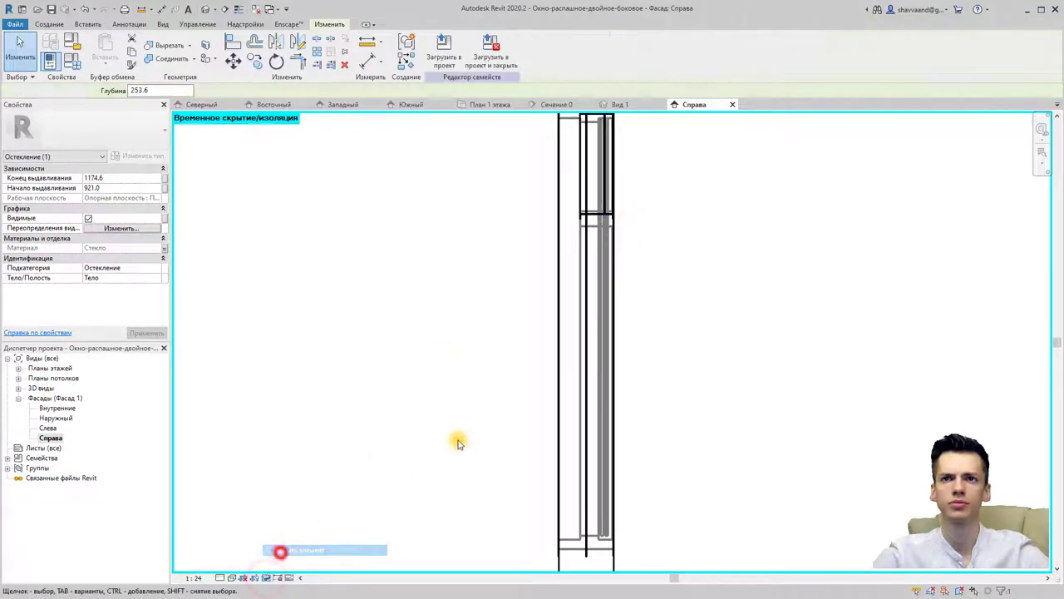
{"action": "left_click", "coordinate": [592, 217]}
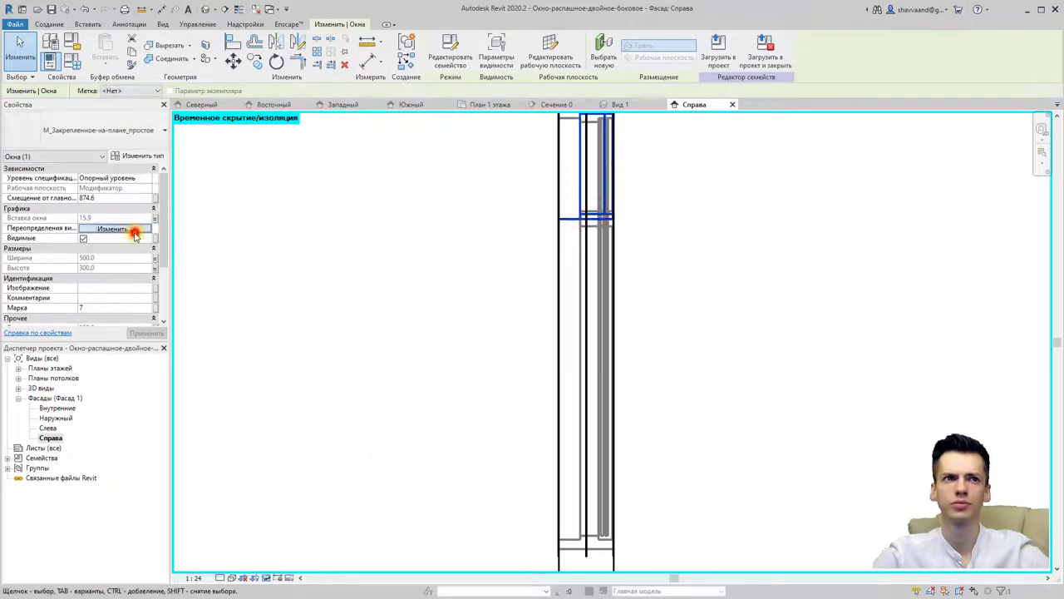
{"action": "left_click", "coordinate": [132, 230]}
{"action": "left_click", "coordinate": [502, 363]}
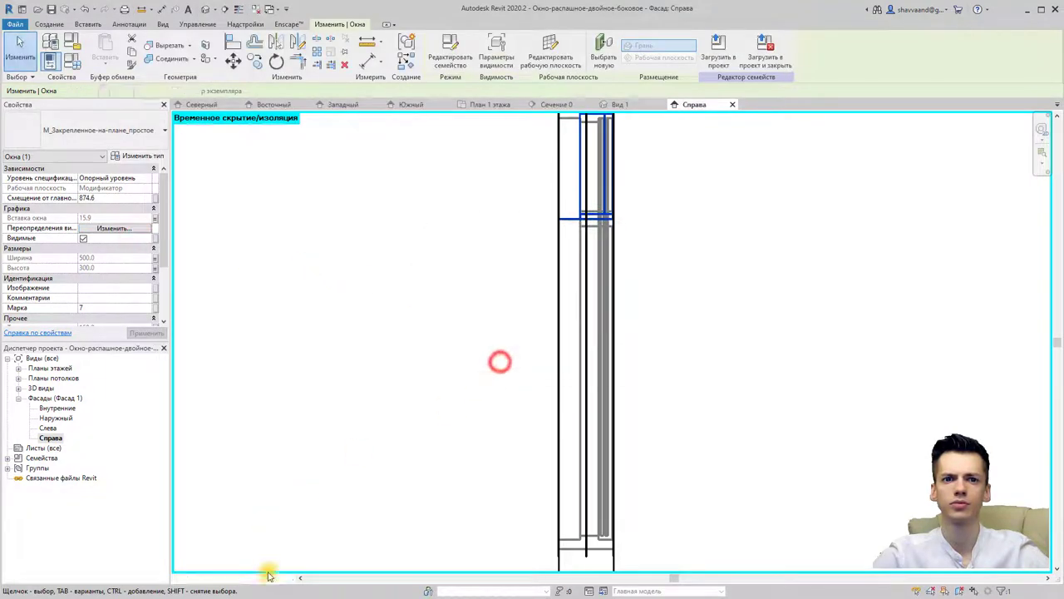
{"action": "left_click", "coordinate": [278, 577]}
{"action": "left_click", "coordinate": [299, 550]}
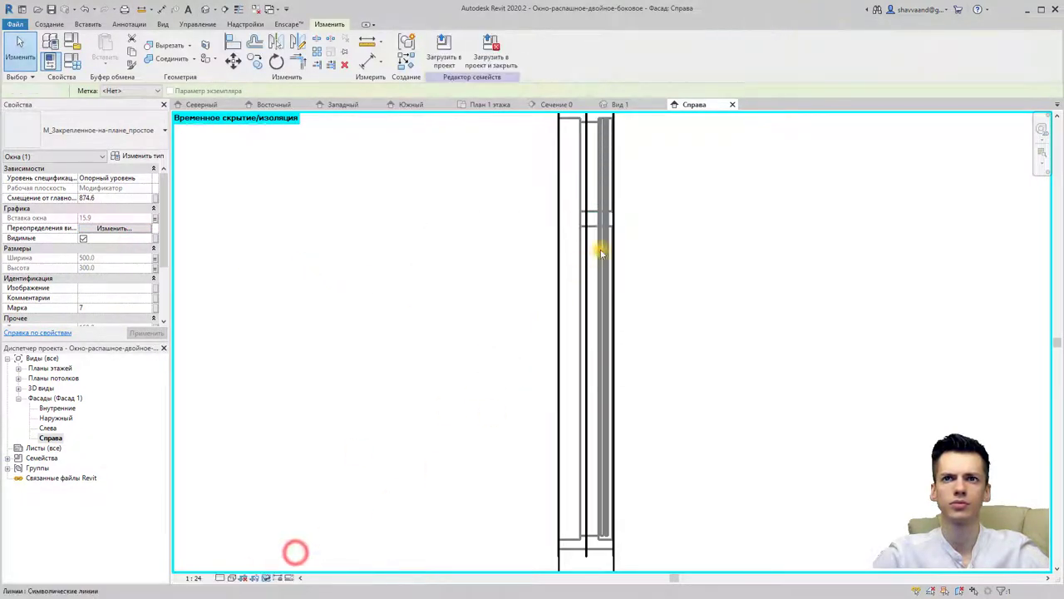
- Temporarily hide the top mullion and the remaining glazing extrusion
{"action": "left_click", "coordinate": [593, 222]}
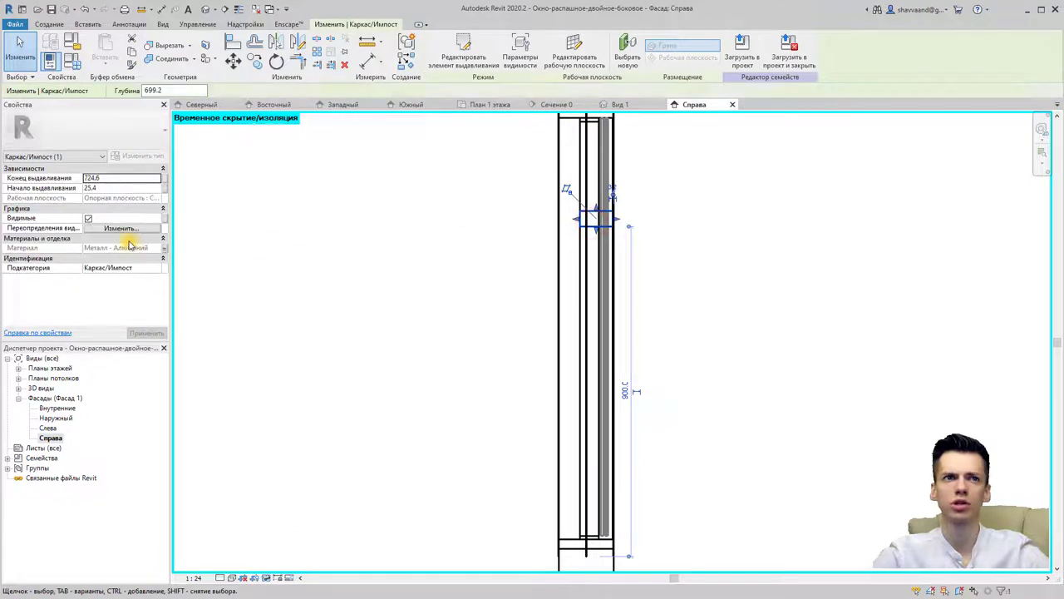
{"action": "left_click", "coordinate": [121, 228]}
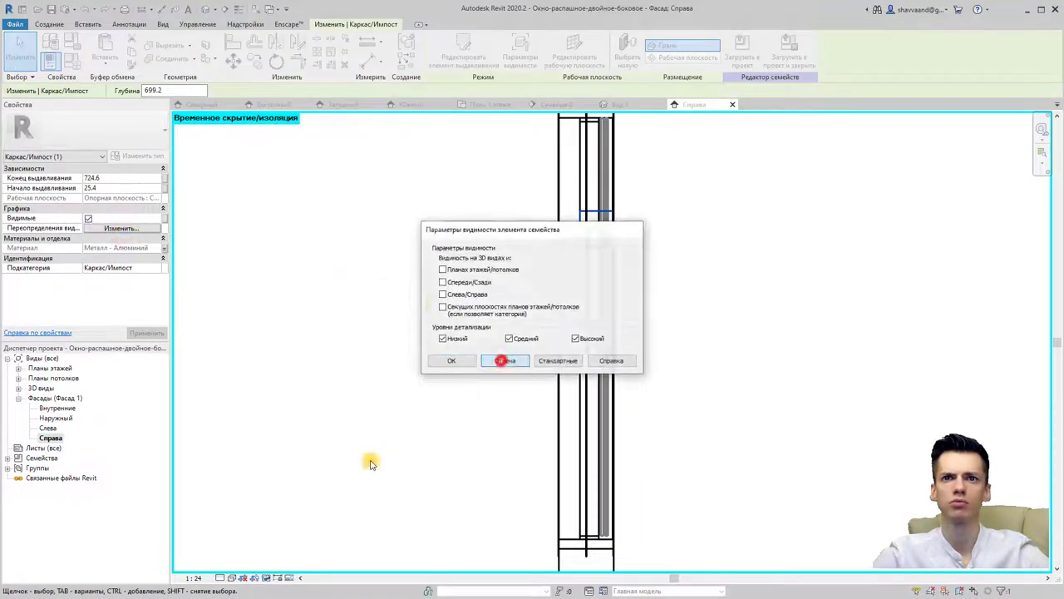
{"action": "left_click", "coordinate": [502, 361]}
{"action": "left_click", "coordinate": [268, 577]}
{"action": "left_click", "coordinate": [284, 550]}
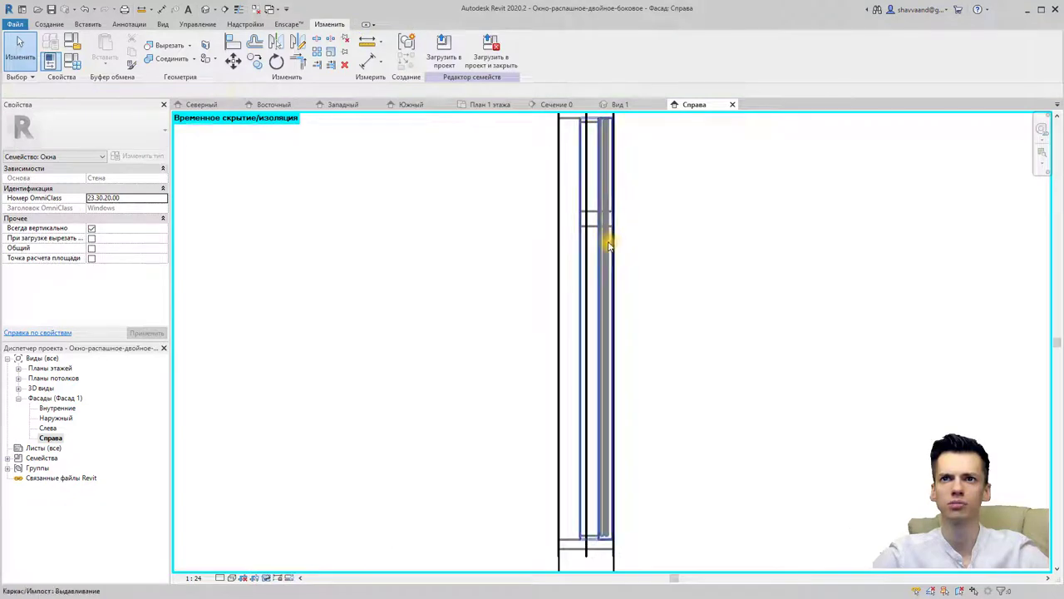
{"action": "left_click", "coordinate": [608, 239]}
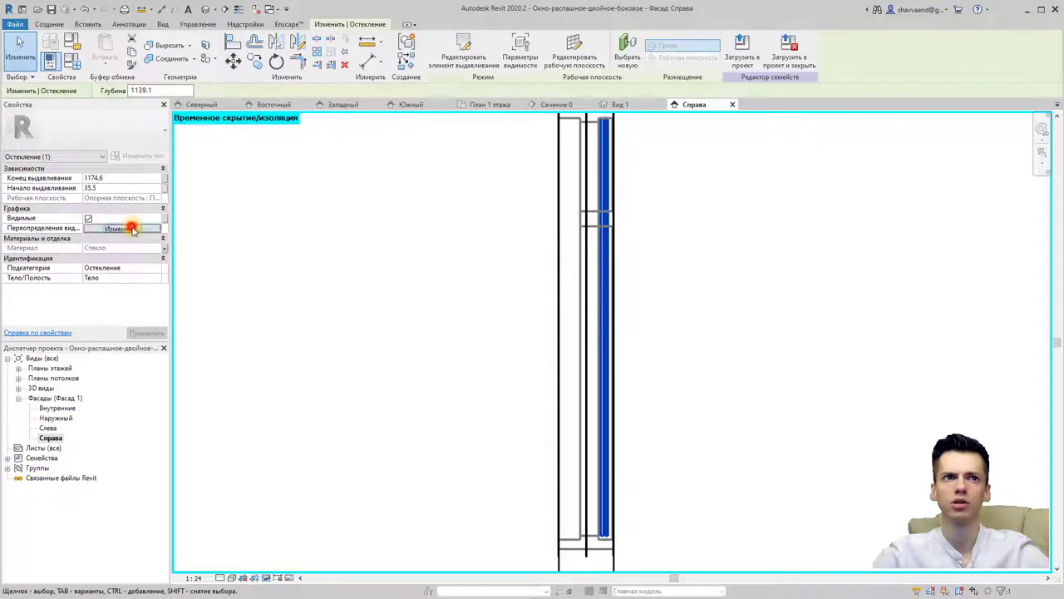
{"action": "left_click", "coordinate": [122, 228]}
{"action": "left_click", "coordinate": [634, 229]}
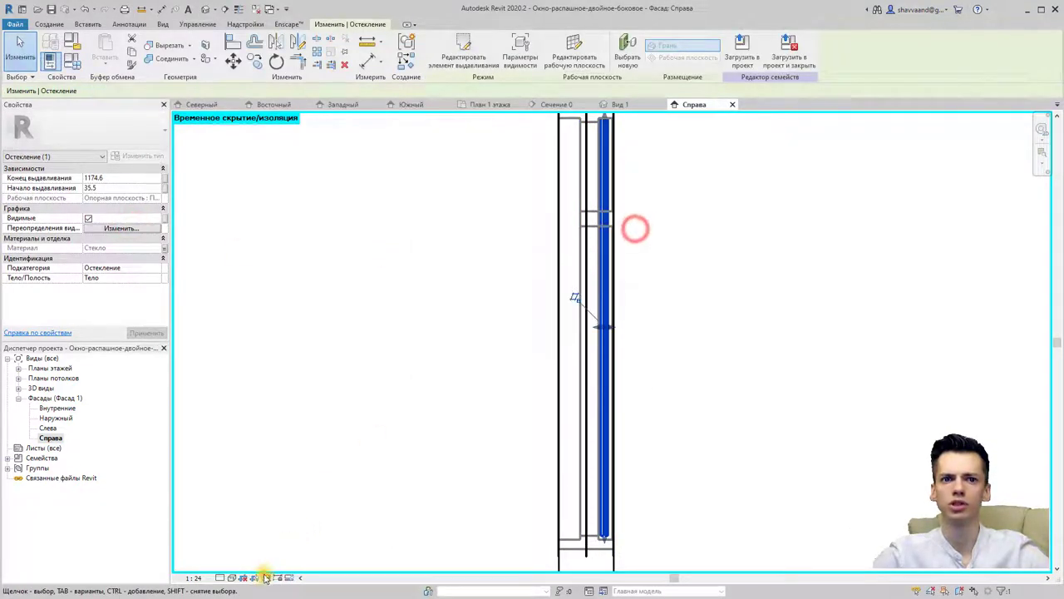
{"action": "left_click", "coordinate": [284, 577]}
{"action": "left_click", "coordinate": [285, 549]}
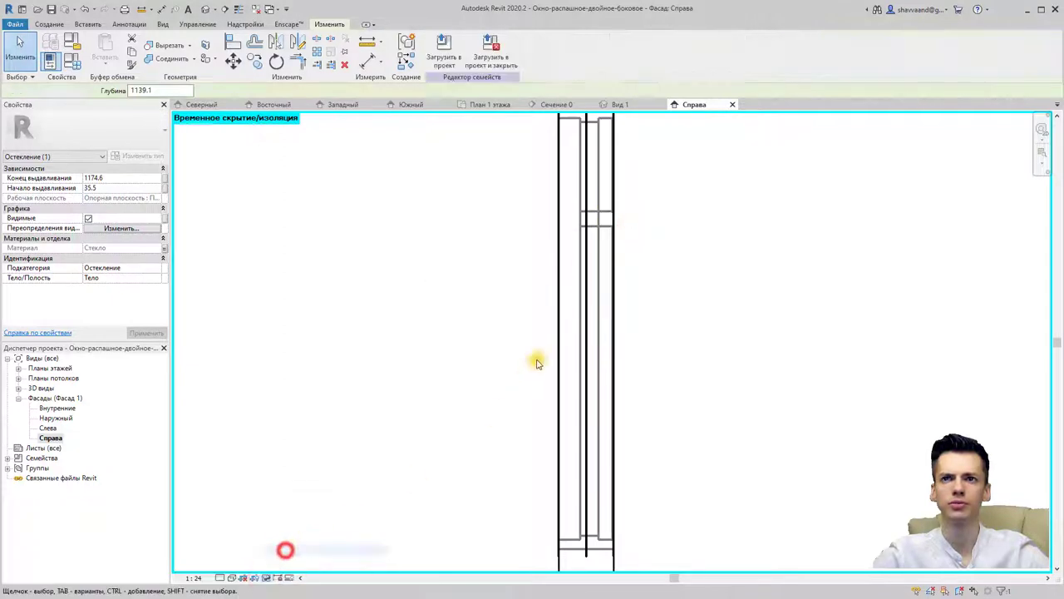
- Temporarily hide the two frame extrusion pieces after reviewing their visibility settings
{"action": "left_click", "coordinate": [607, 229]}
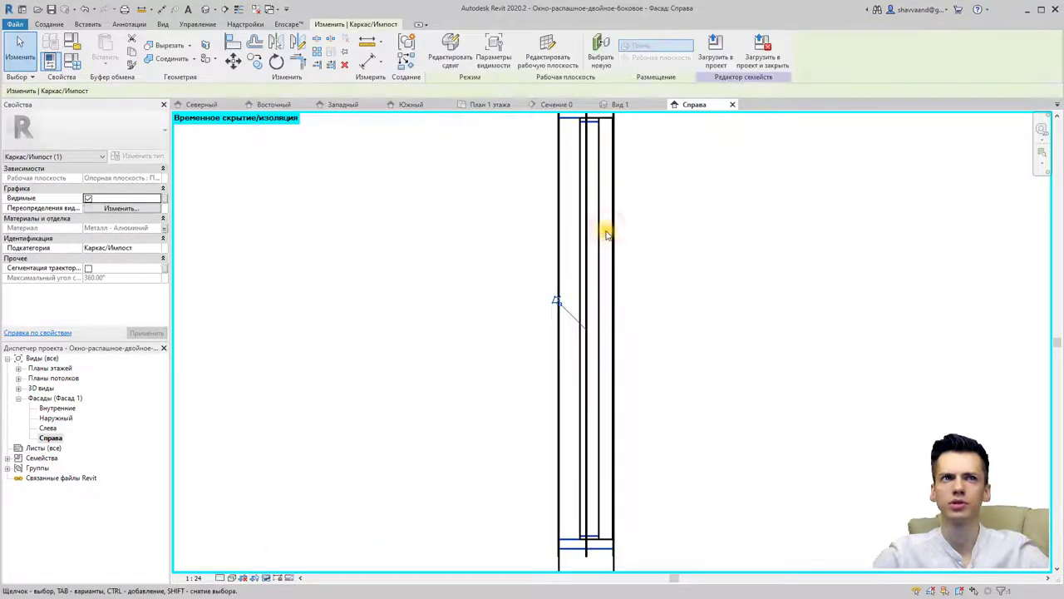
{"action": "left_click", "coordinate": [135, 208]}
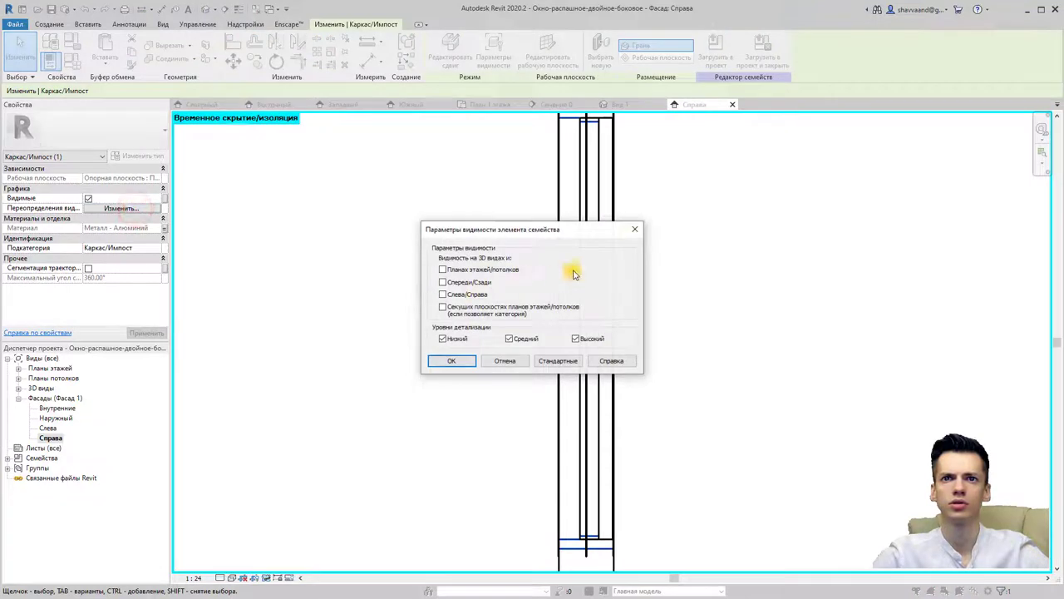
{"action": "left_click", "coordinate": [633, 231]}
{"action": "left_click", "coordinate": [266, 578]}
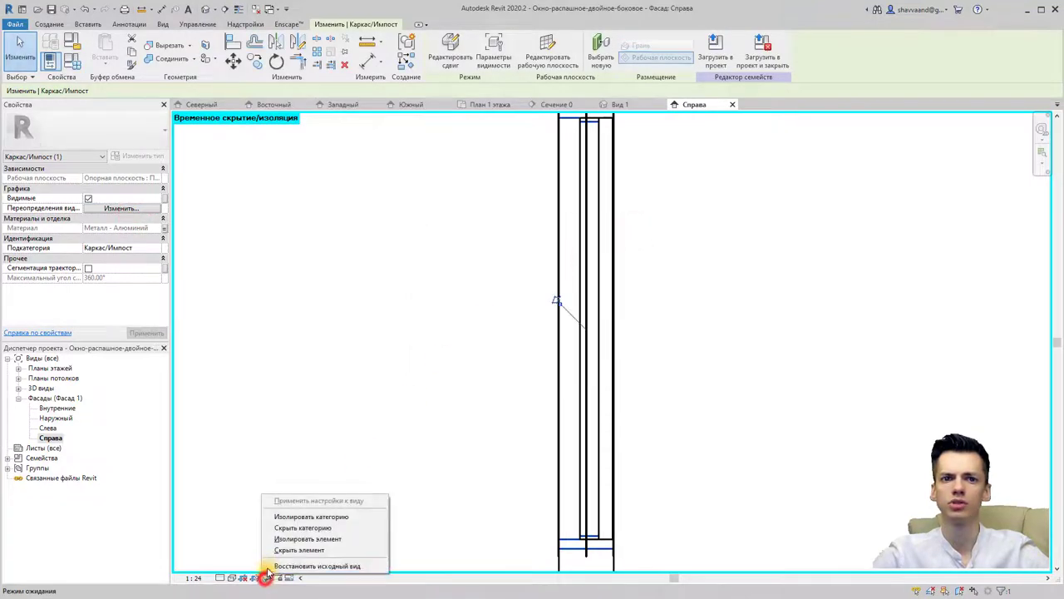
{"action": "left_click", "coordinate": [278, 553]}
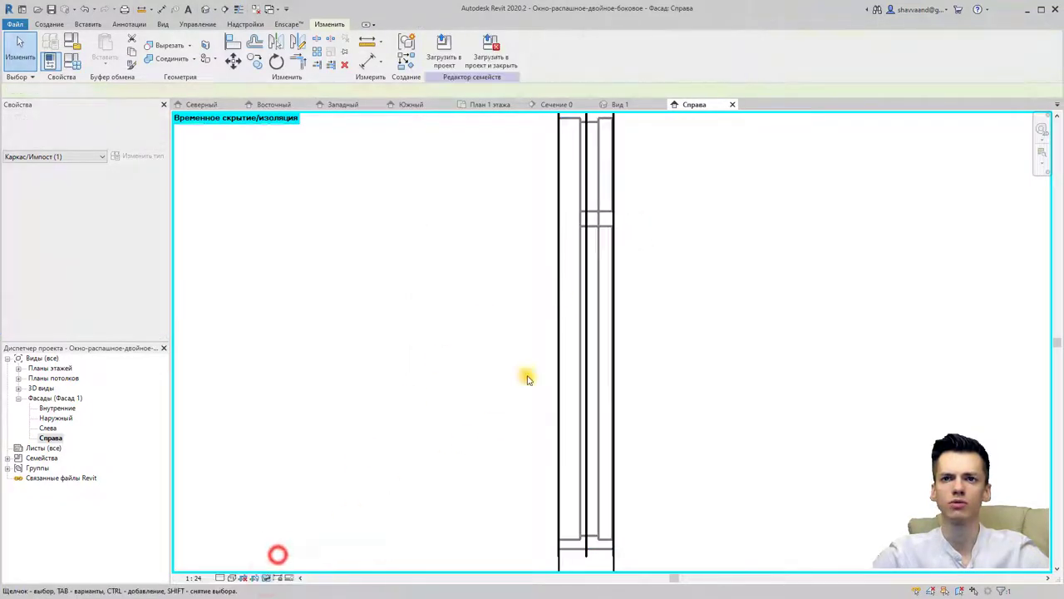
{"action": "left_click", "coordinate": [608, 227]}
{"action": "left_click", "coordinate": [120, 228]}
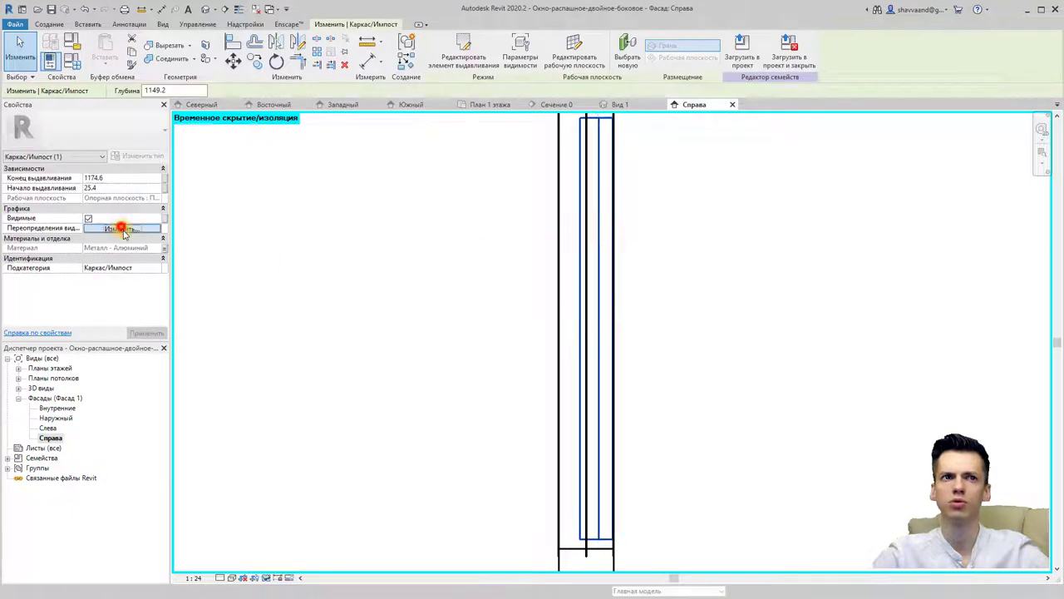
{"action": "left_click", "coordinate": [635, 228]}
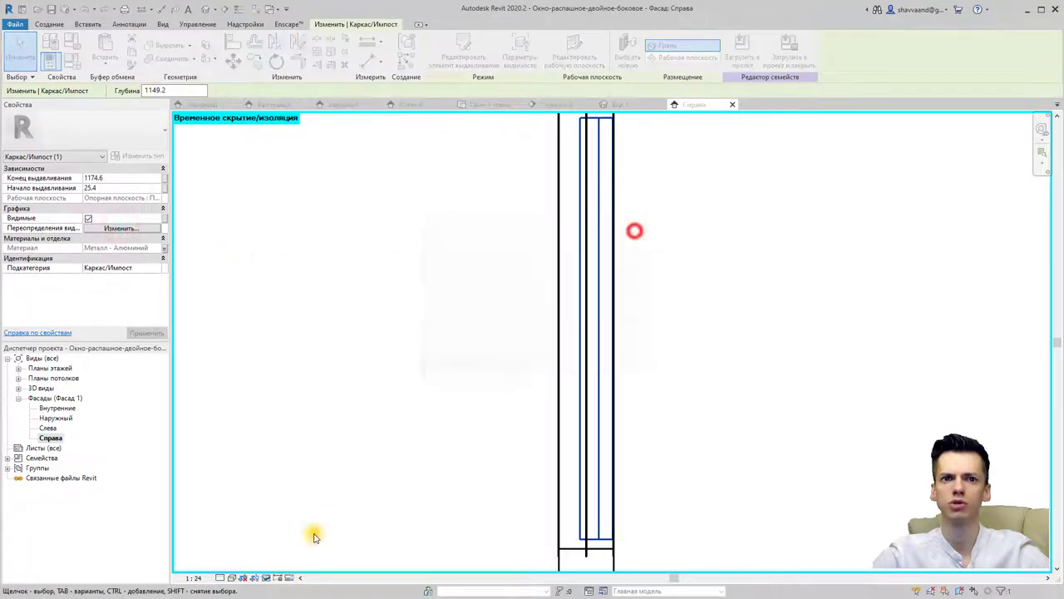
{"action": "left_click", "coordinate": [266, 578]}
{"action": "left_click", "coordinate": [283, 551]}
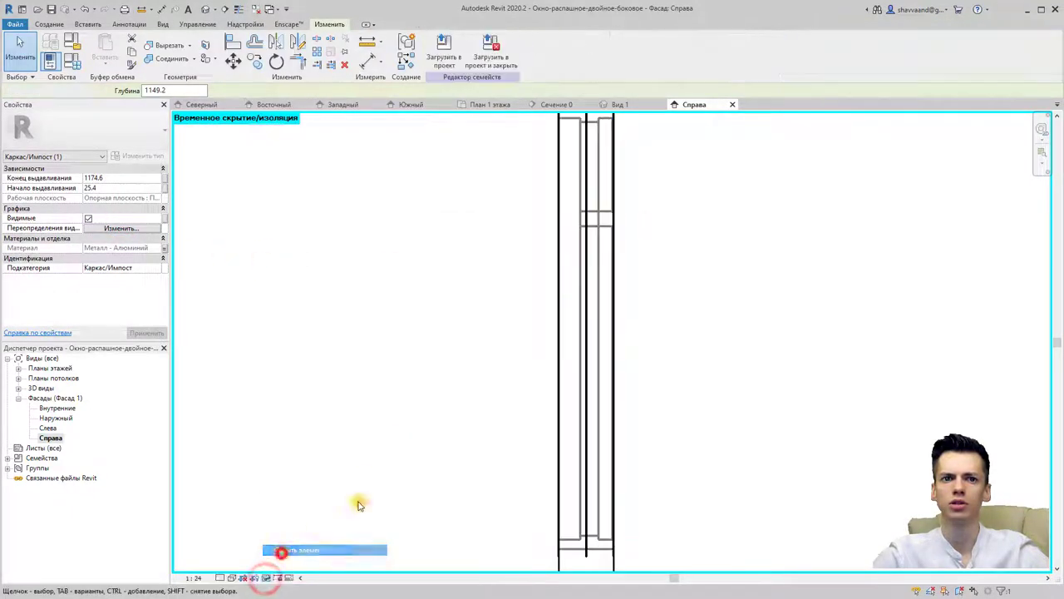
- Temporarily hide the horizontal mullion pieces, then switch to the Left (Слева) elevation
{"action": "left_click", "coordinate": [608, 228]}
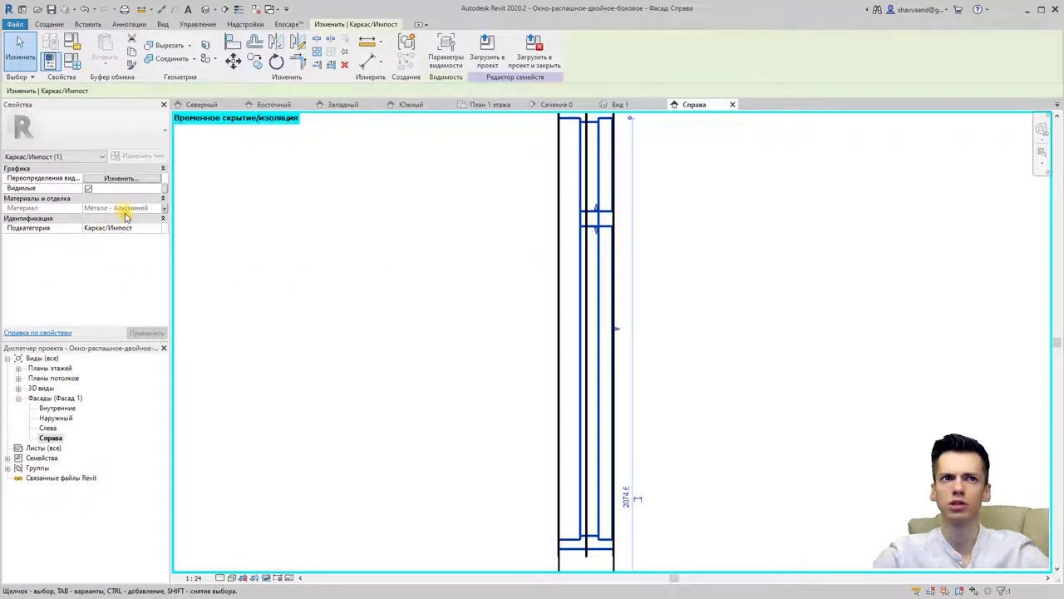
{"action": "left_click", "coordinate": [121, 179]}
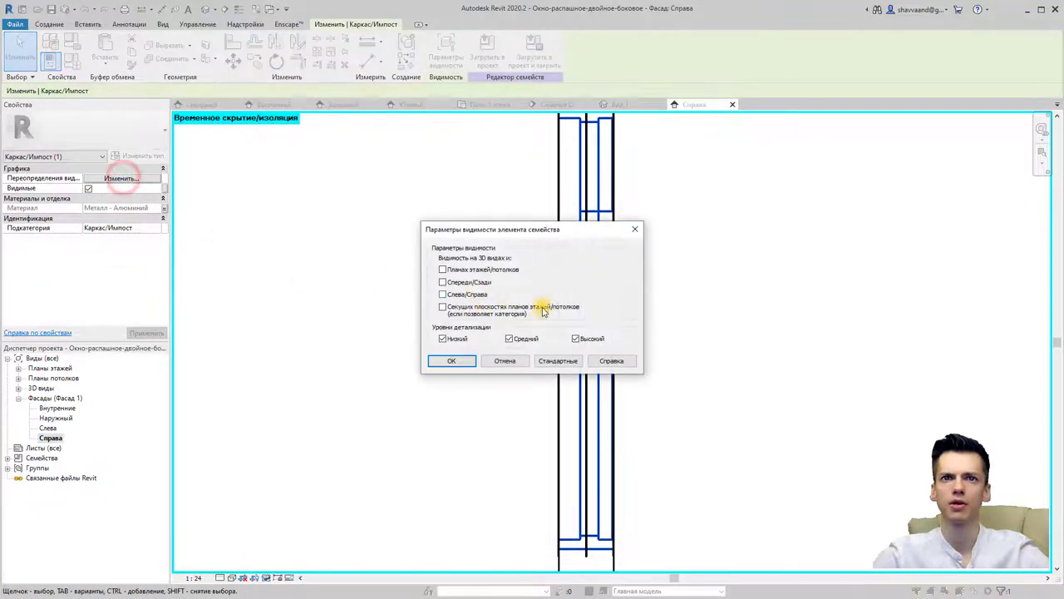
{"action": "left_click", "coordinate": [506, 360]}
{"action": "left_click", "coordinate": [269, 578]}
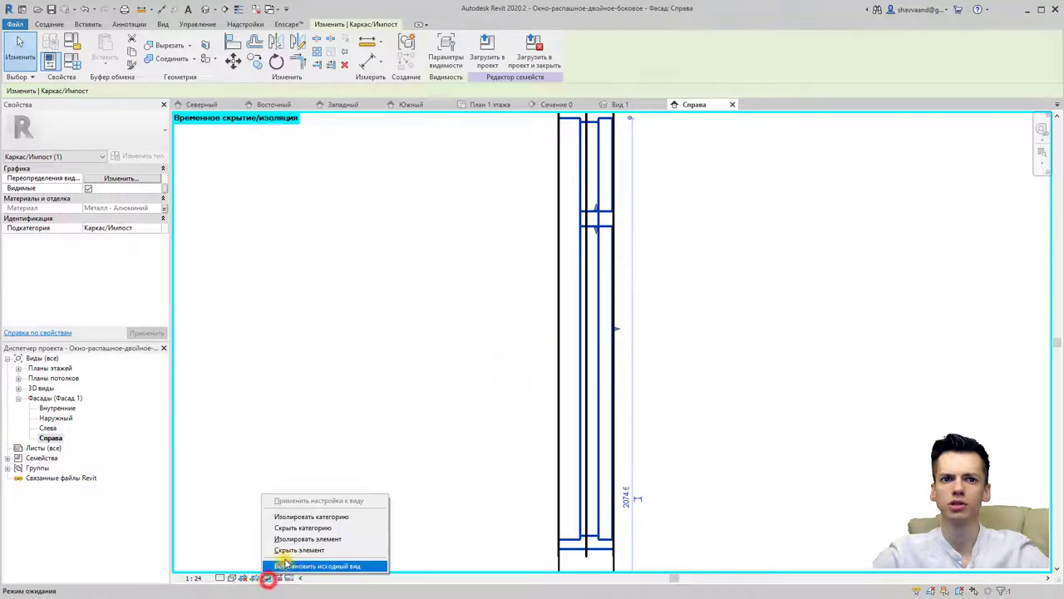
{"action": "left_click", "coordinate": [290, 550]}
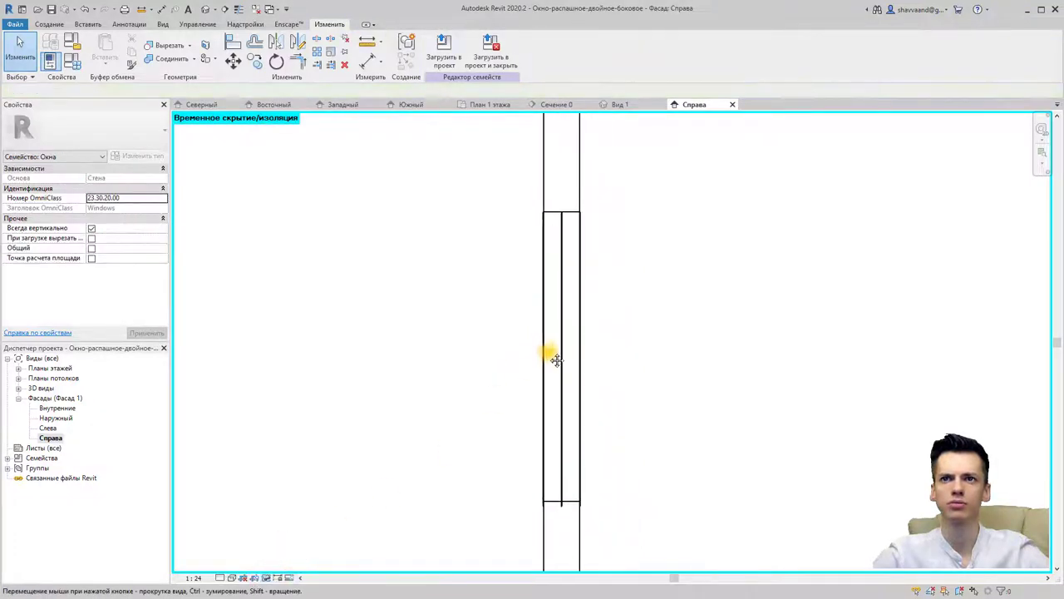
{"action": "left_click", "coordinate": [574, 462]}
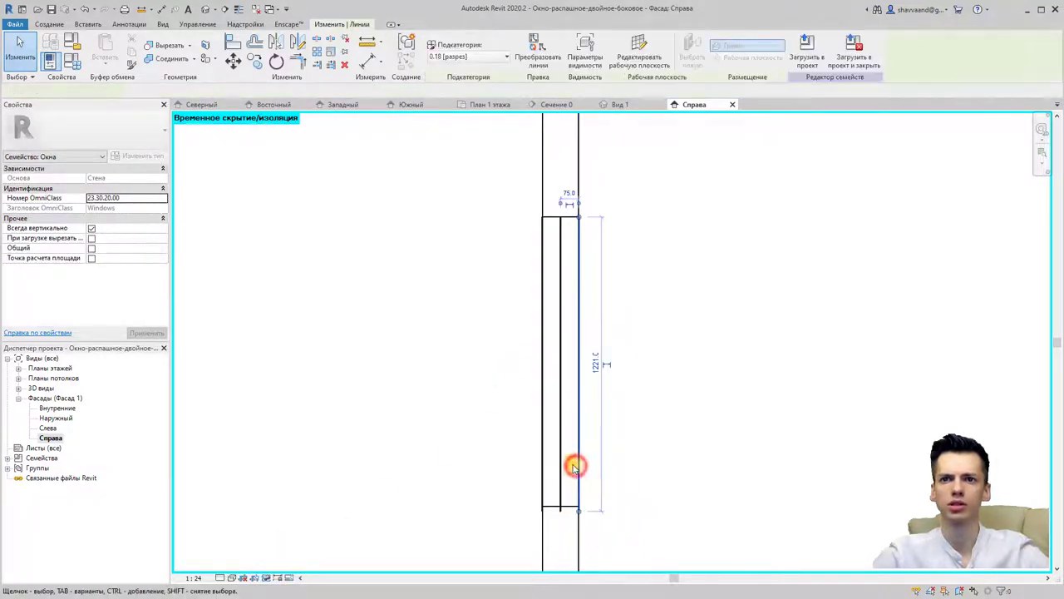
{"action": "double_click", "coordinate": [48, 428]}
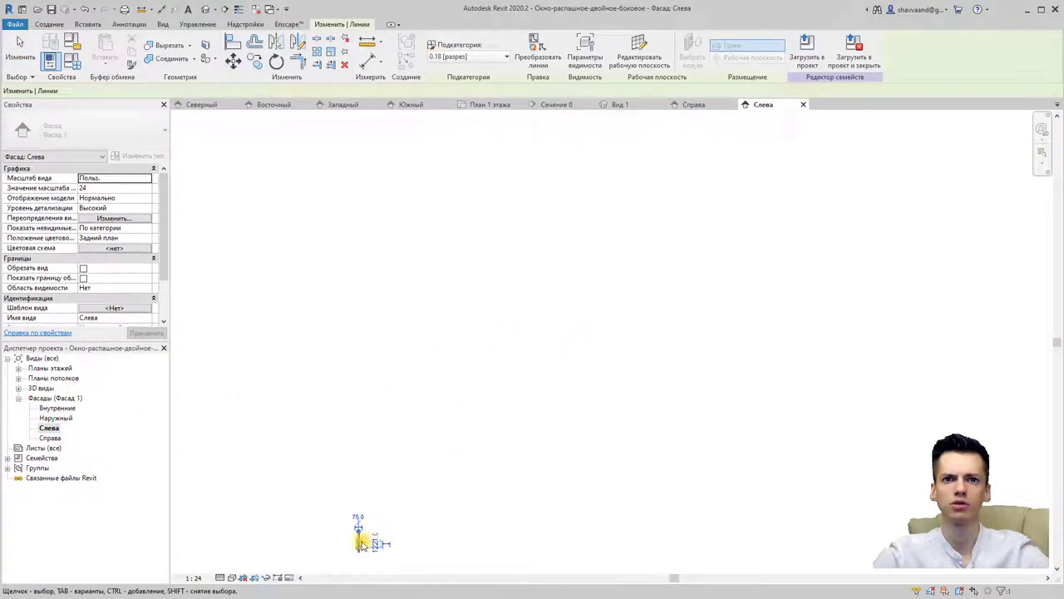
- Confirm the first nested window's visibility settings in the left elevation and hide it temporarily
{"action": "scroll", "coordinate": [358, 544], "scroll_direction": "up", "scroll_amount": 3}
{"action": "scroll", "coordinate": [407, 477], "scroll_direction": "up", "scroll_amount": 3}
{"action": "scroll", "coordinate": [400, 425], "scroll_direction": "up", "scroll_amount": 4}
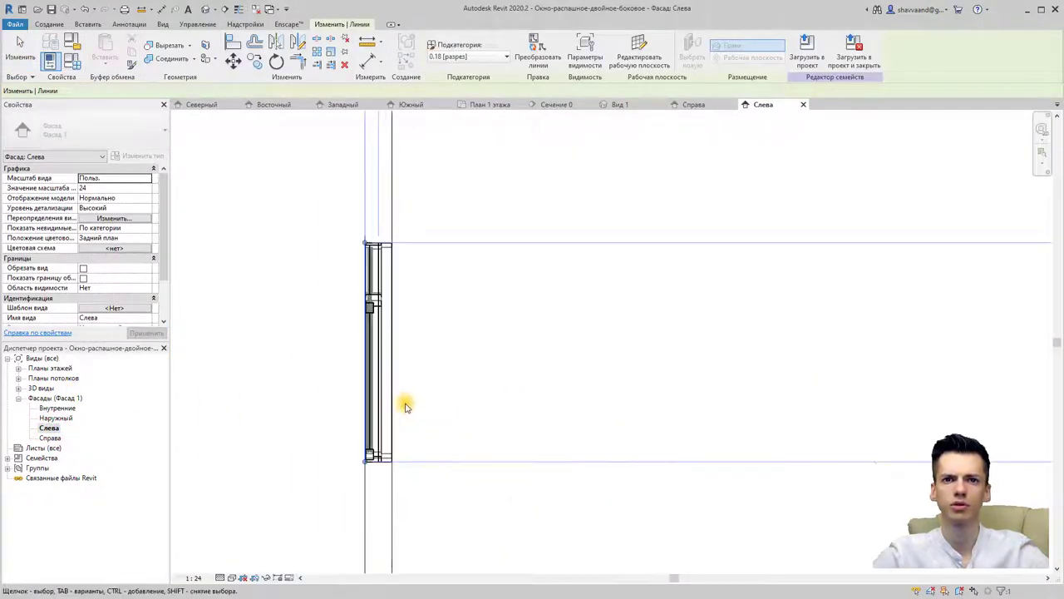
{"action": "scroll", "coordinate": [406, 406], "scroll_direction": "up", "scroll_amount": 4}
{"action": "left_click", "coordinate": [377, 226]}
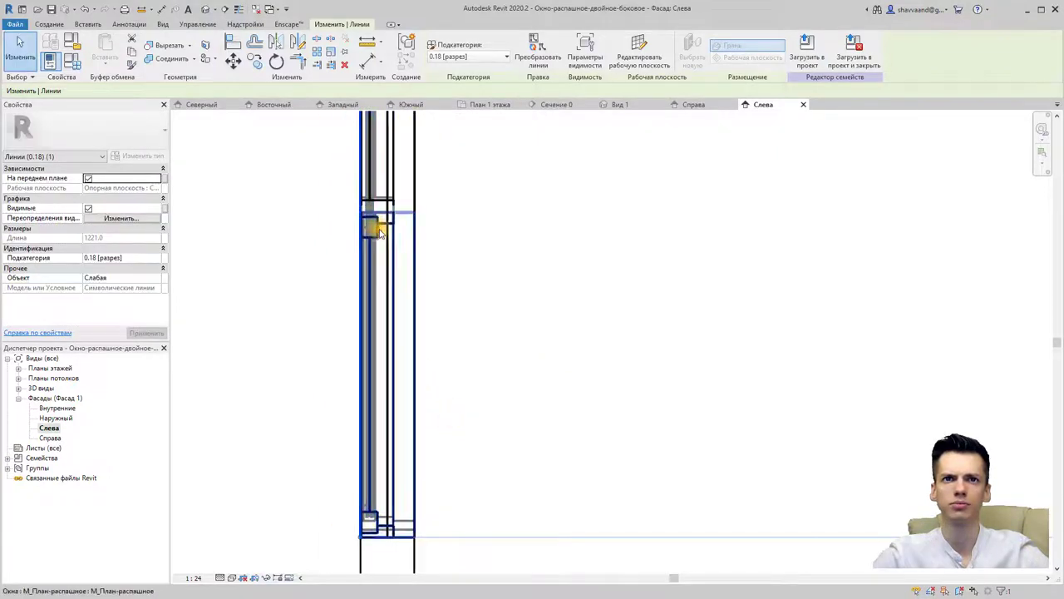
{"action": "left_click", "coordinate": [385, 233]}
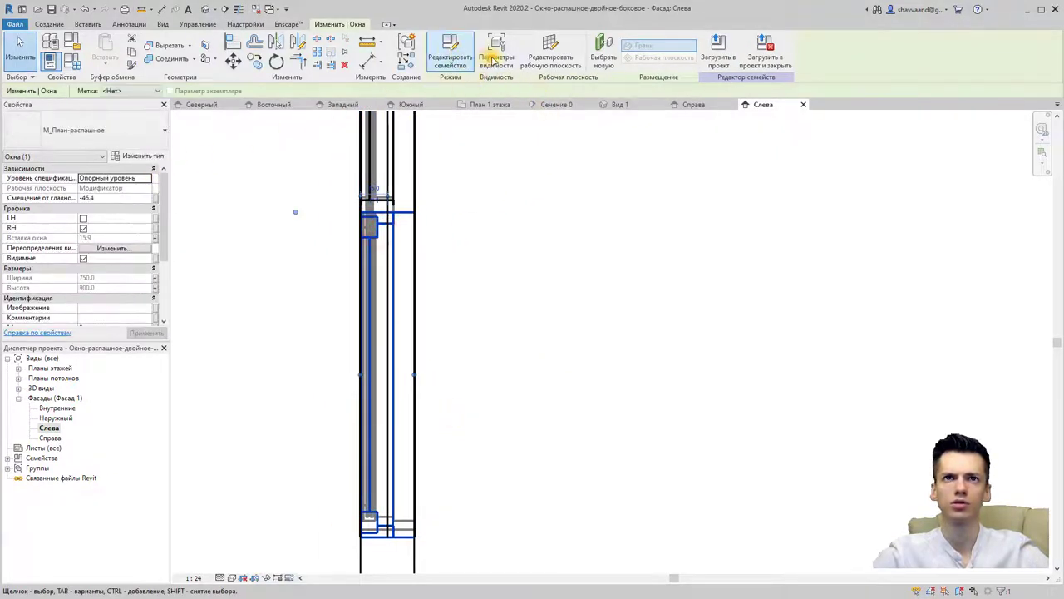
{"action": "left_click", "coordinate": [494, 57]}
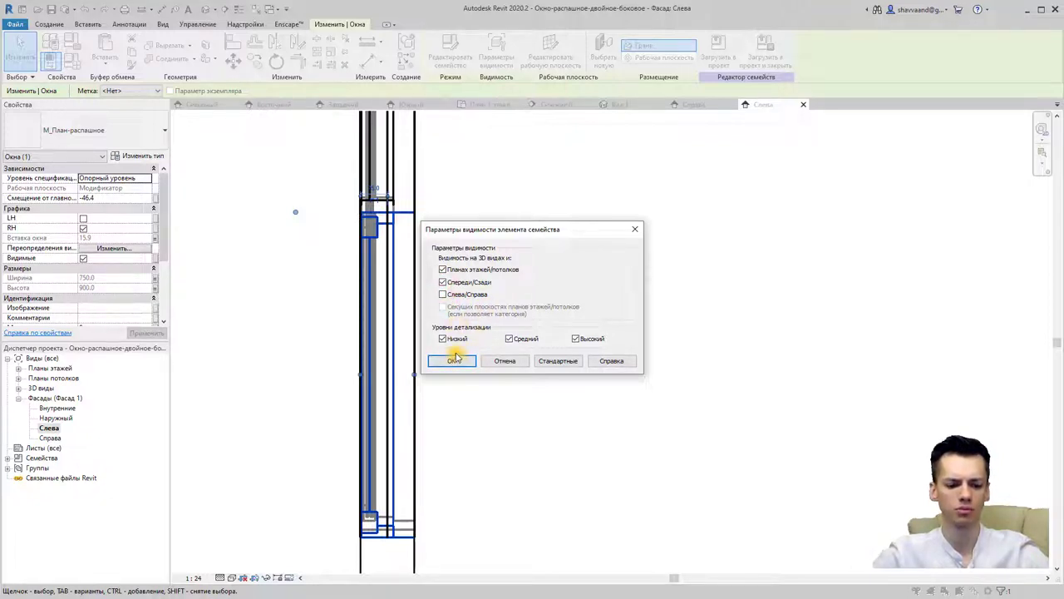
{"action": "left_click", "coordinate": [455, 362]}
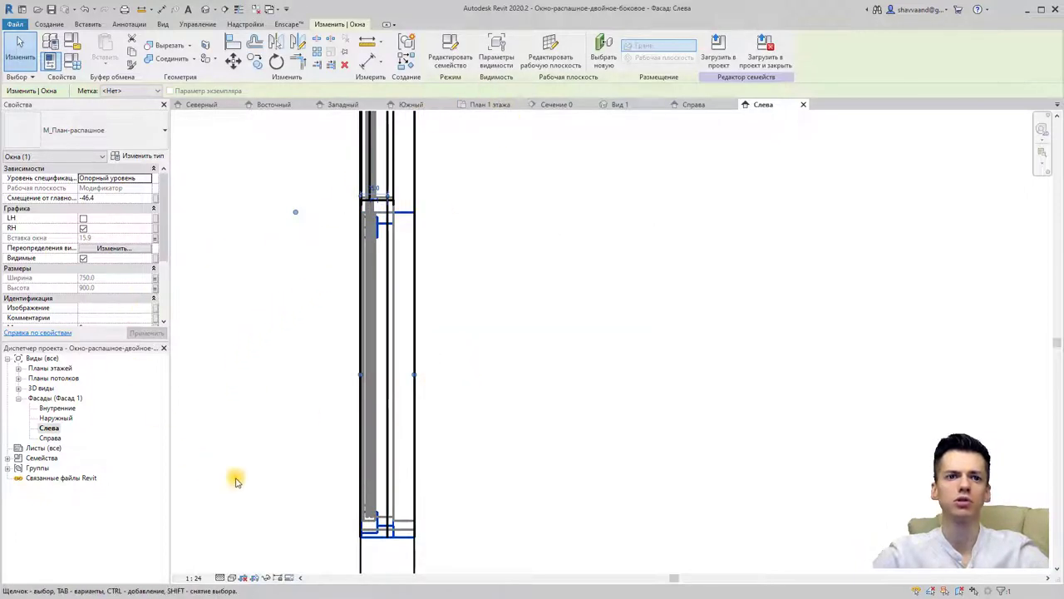
{"action": "left_click", "coordinate": [265, 578]}
{"action": "left_click", "coordinate": [281, 546]}
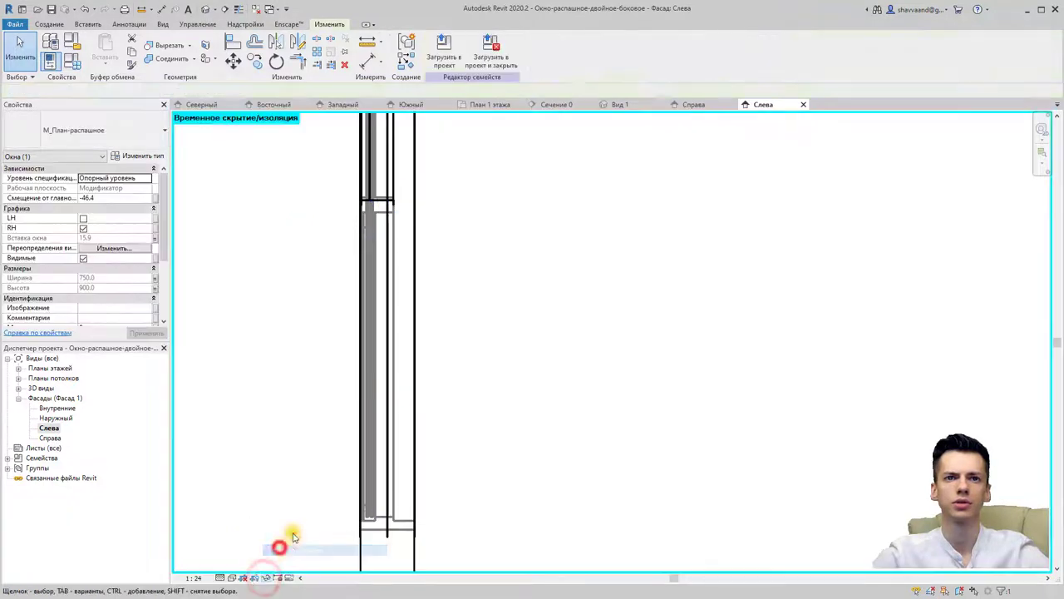
- Confirm the other nested window's visibility settings and load the family into the project
{"action": "left_click", "coordinate": [388, 202]}
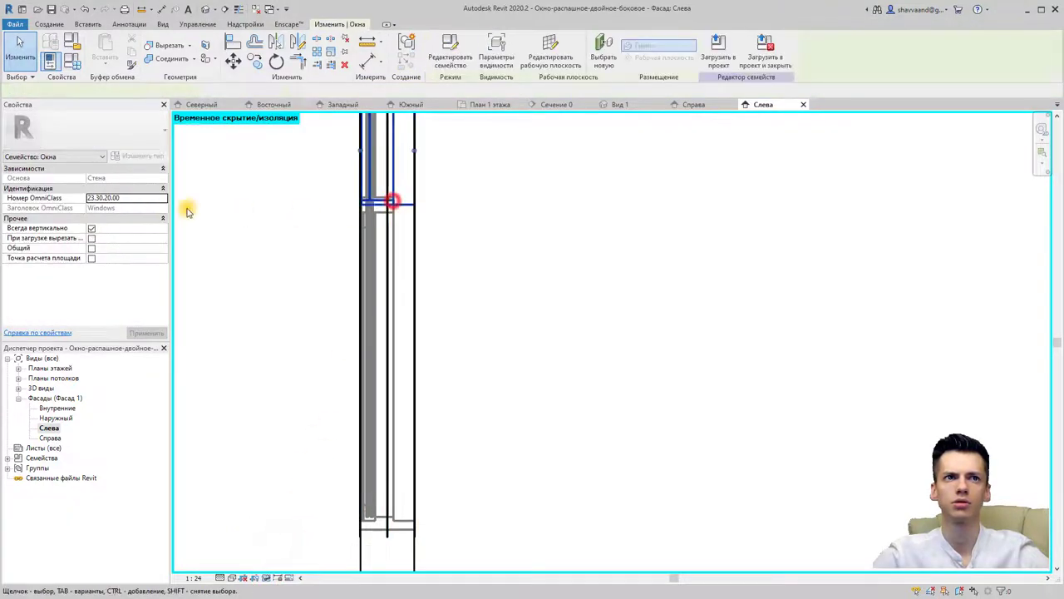
{"action": "left_click", "coordinate": [135, 230]}
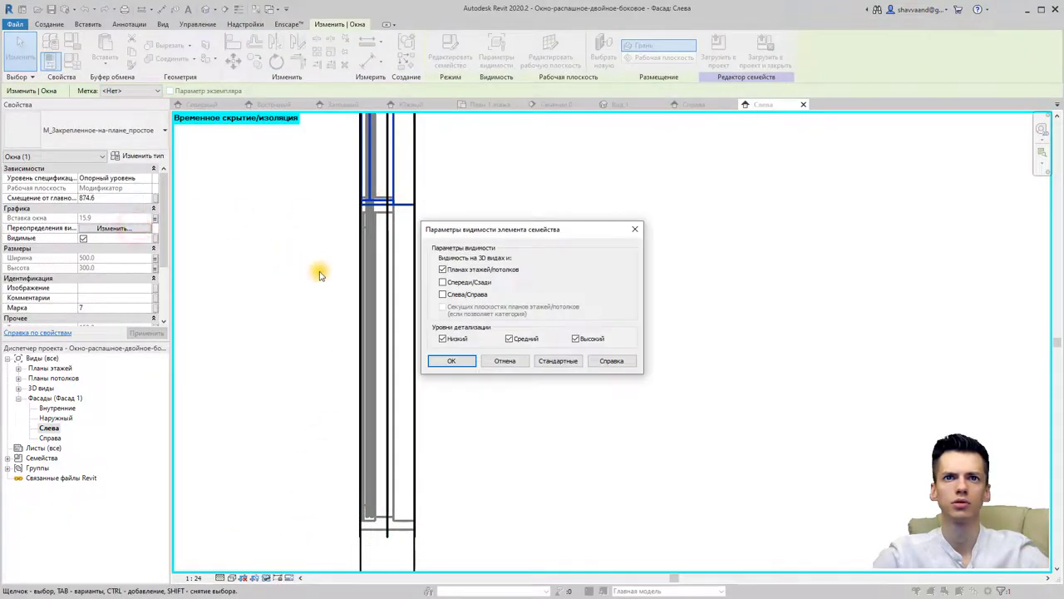
{"action": "left_click", "coordinate": [457, 363]}
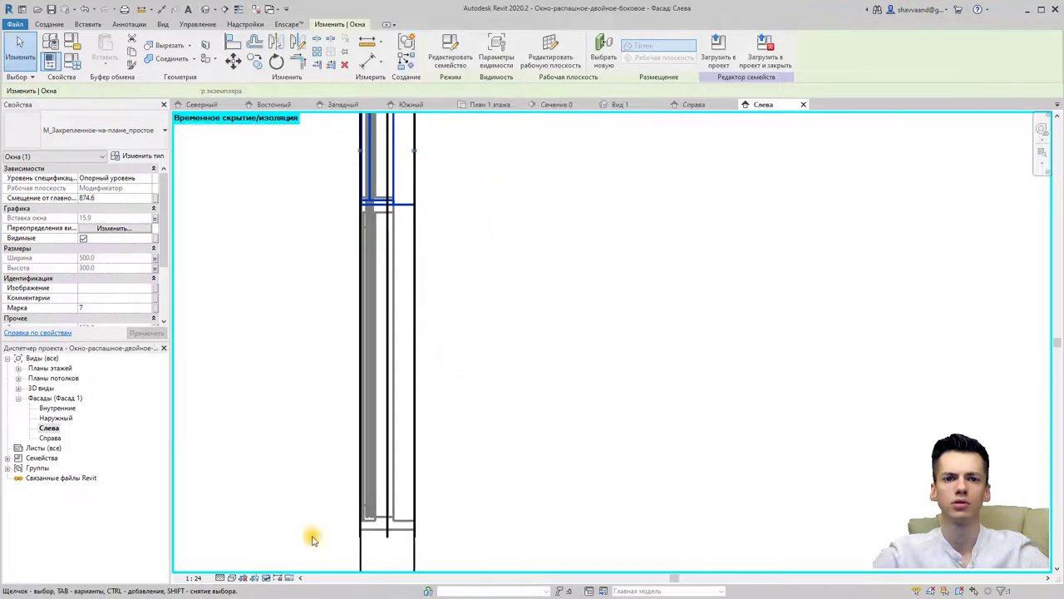
{"action": "left_click", "coordinate": [766, 52]}
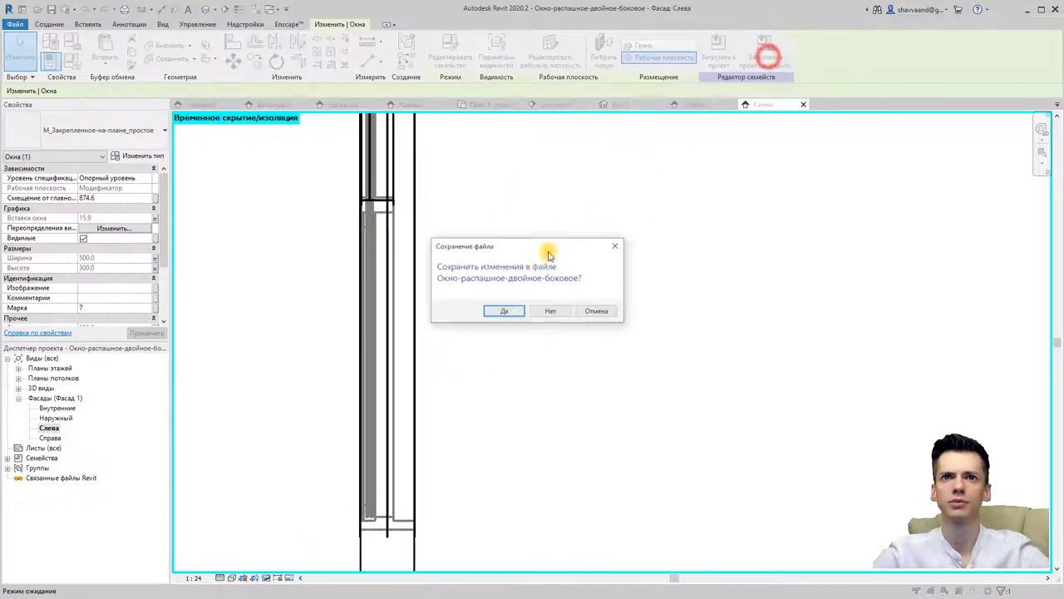
- Overwrite the window family in the project and look over the house in the 3D view
{"action": "left_click", "coordinate": [555, 310]}
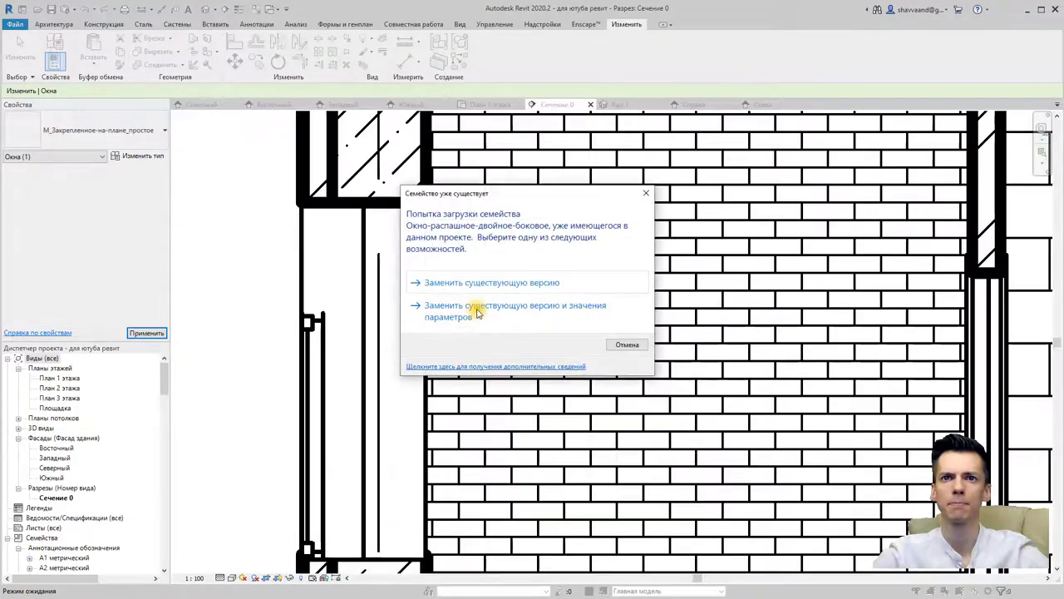
{"action": "left_click", "coordinate": [474, 311]}
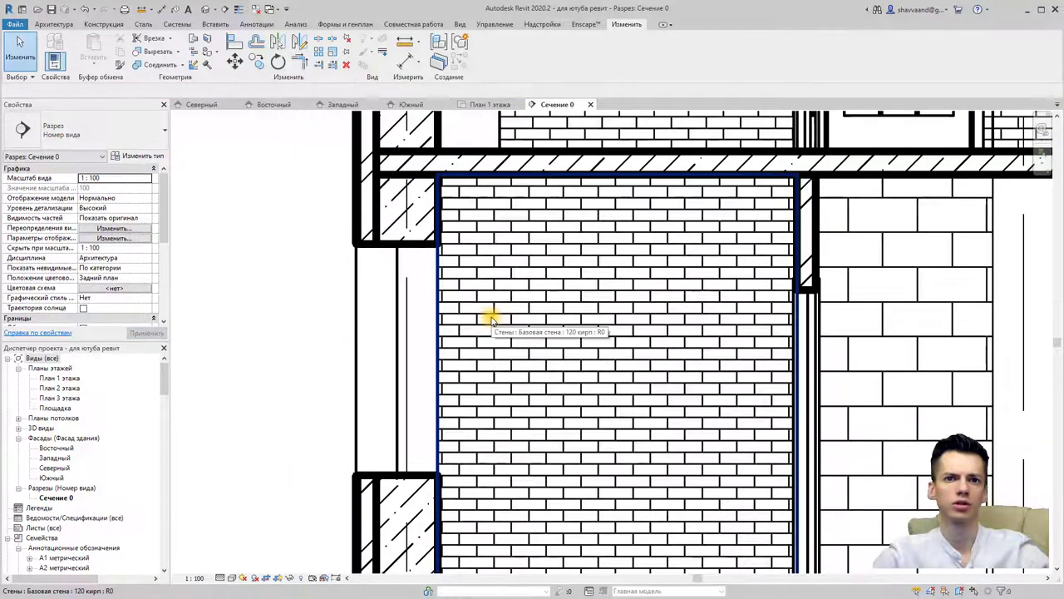
{"action": "left_click", "coordinate": [208, 10]}
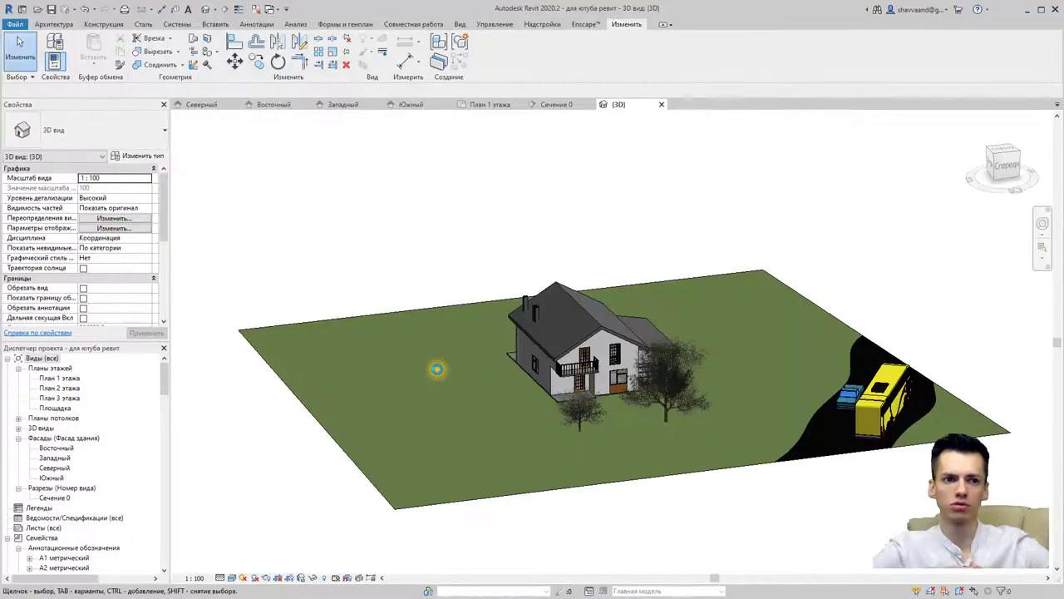
{"action": "scroll", "coordinate": [461, 343], "scroll_direction": "up", "scroll_amount": 5}
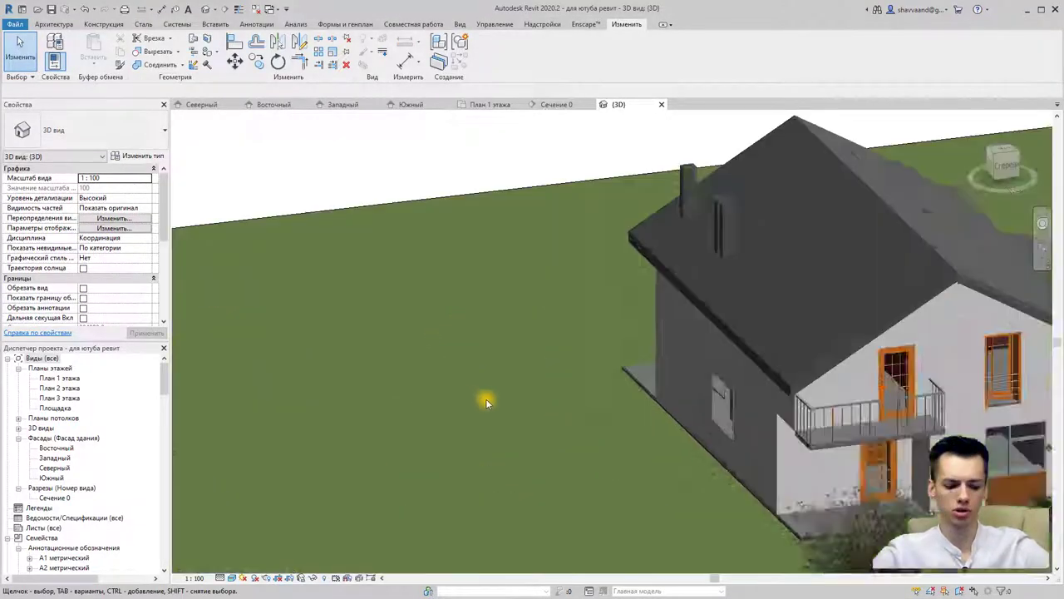
{"action": "scroll", "coordinate": [485, 398], "scroll_direction": "up", "scroll_amount": 5}
{"action": "middle_click_drag", "start_coordinate": [729, 430], "coordinate": [510, 383]}
{"action": "scroll", "coordinate": [844, 482], "scroll_direction": "down", "scroll_amount": 3}
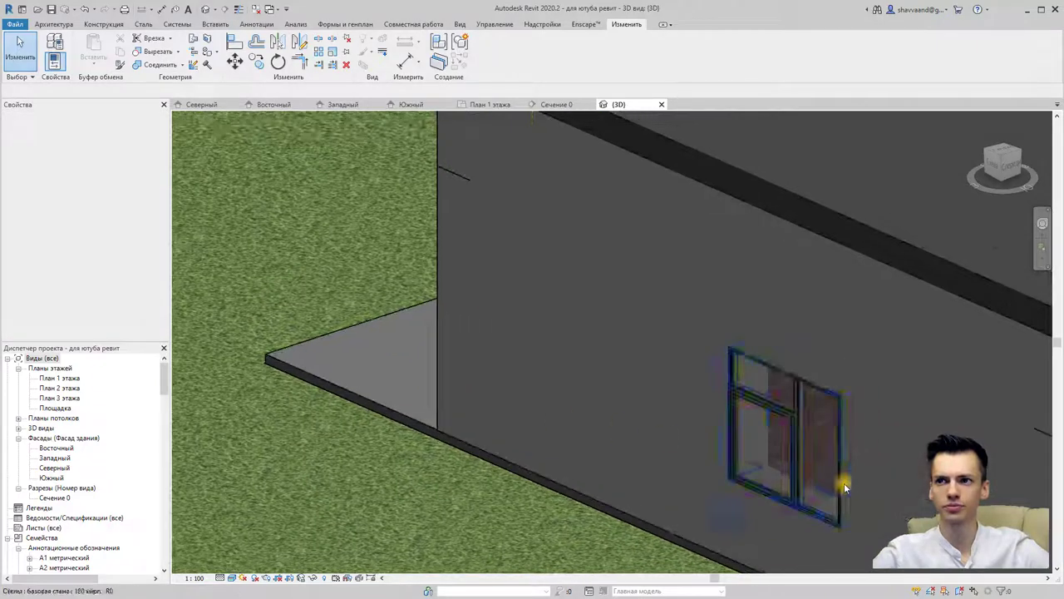
{"action": "scroll", "coordinate": [861, 500], "scroll_direction": "up", "scroll_amount": 2}
{"action": "scroll", "coordinate": [784, 458], "scroll_direction": "up", "scroll_amount": 2}
{"action": "scroll", "coordinate": [758, 456], "scroll_direction": "up", "scroll_amount": 2}
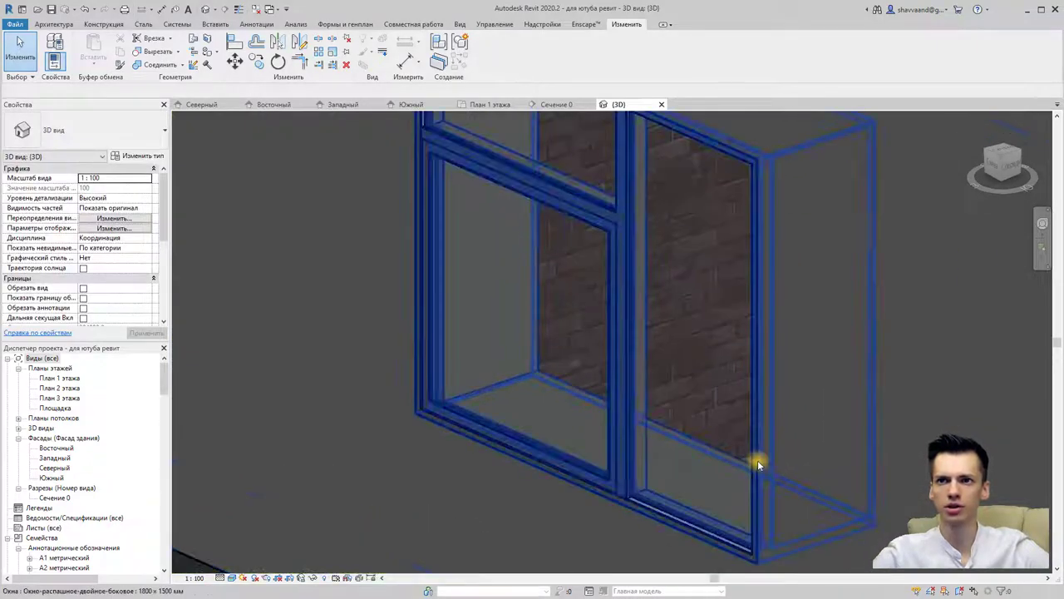
- Open the first floor plan, then zoom to fit with ZF and zoom into the stair wall
{"action": "double_click", "coordinate": [57, 378]}
{"action": "scroll", "coordinate": [493, 428], "scroll_direction": "up", "scroll_amount": 5}
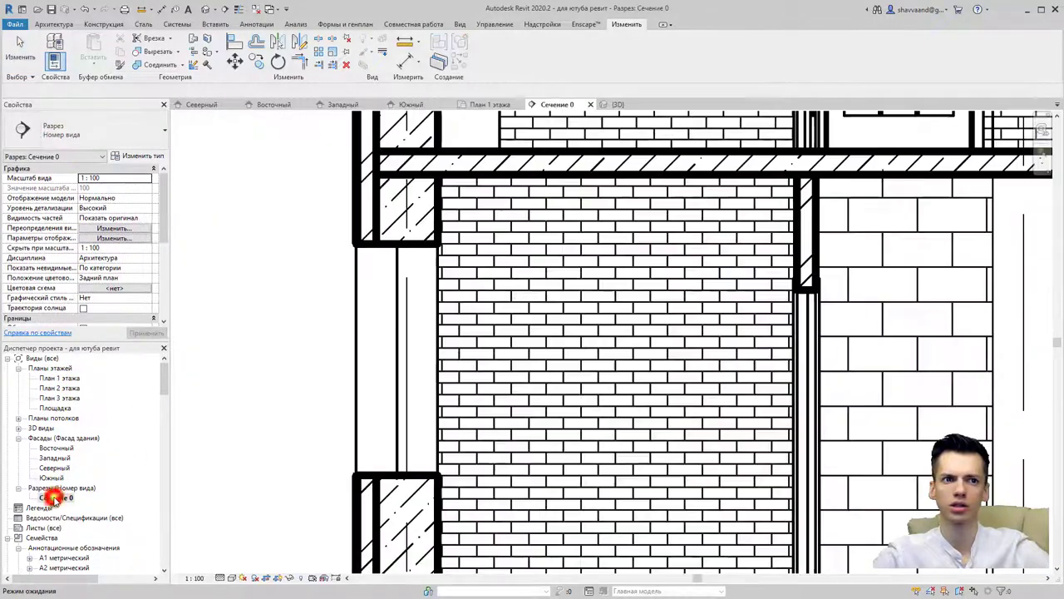
{"action": "scroll", "coordinate": [351, 416], "scroll_direction": "down", "scroll_amount": 3}
{"action": "scroll", "coordinate": [308, 420], "scroll_direction": "down", "scroll_amount": 2}
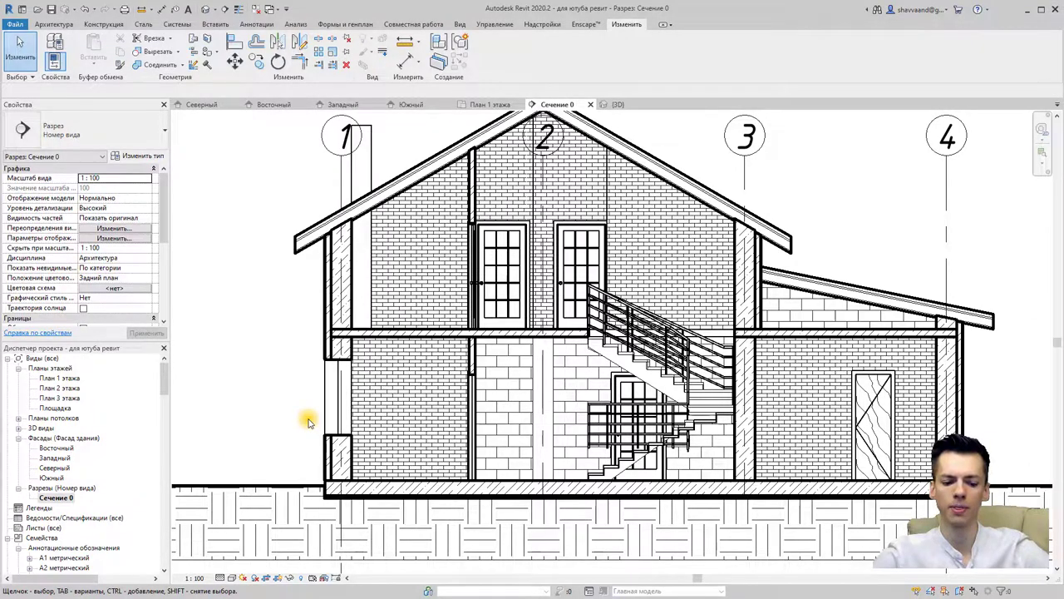
{"action": "key", "text": "z"}
{"action": "key", "text": "f"}
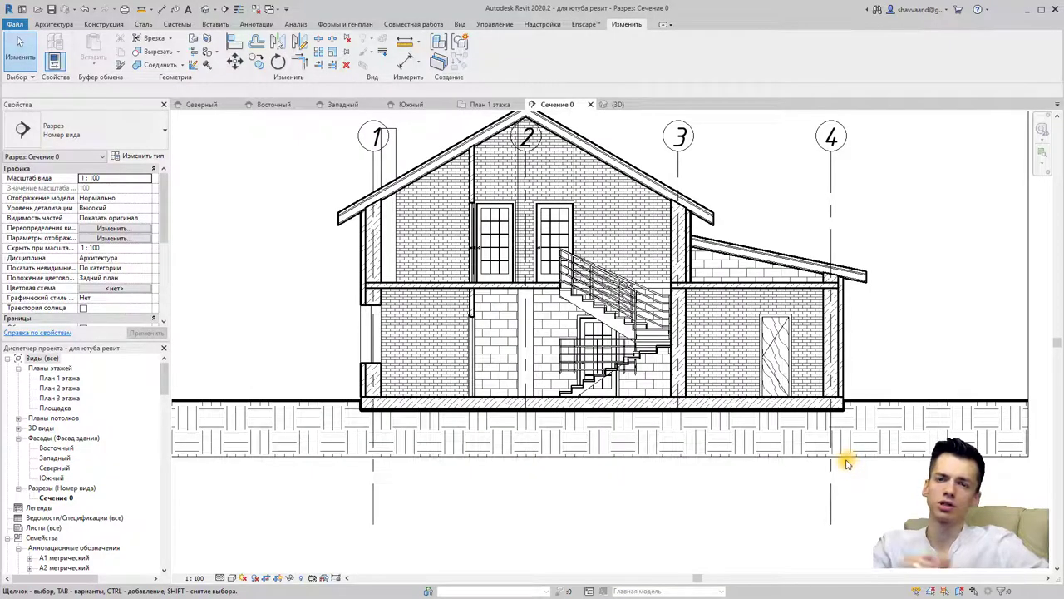
{"action": "scroll", "coordinate": [470, 341], "scroll_direction": "up", "scroll_amount": 3}
{"action": "scroll", "coordinate": [501, 344], "scroll_direction": "up", "scroll_amount": 1}
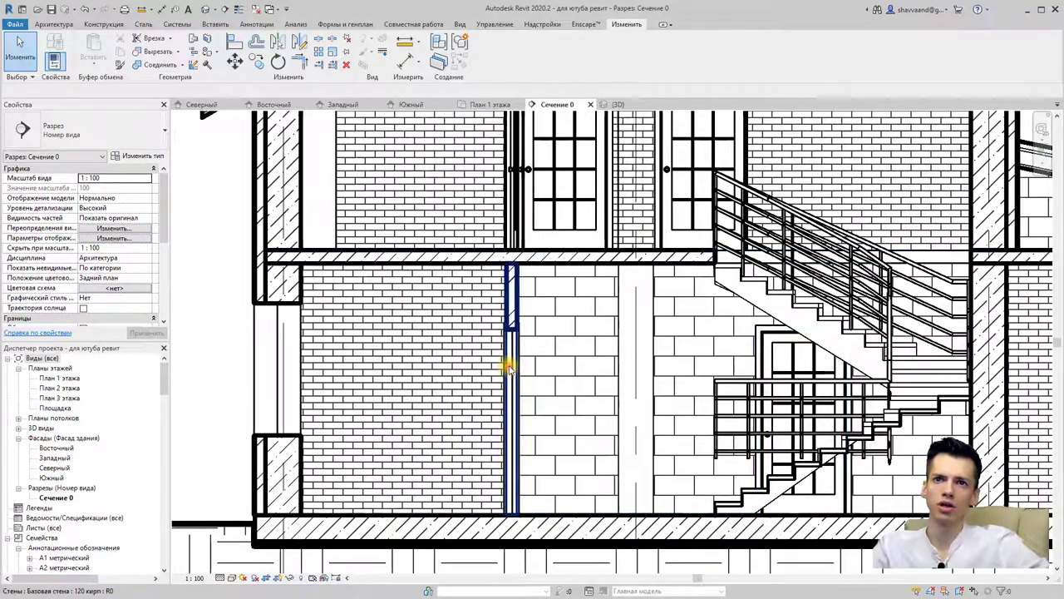
- Open the Одиночные-Щитовые door from the section in the family editor
{"action": "left_click", "coordinate": [509, 365]}
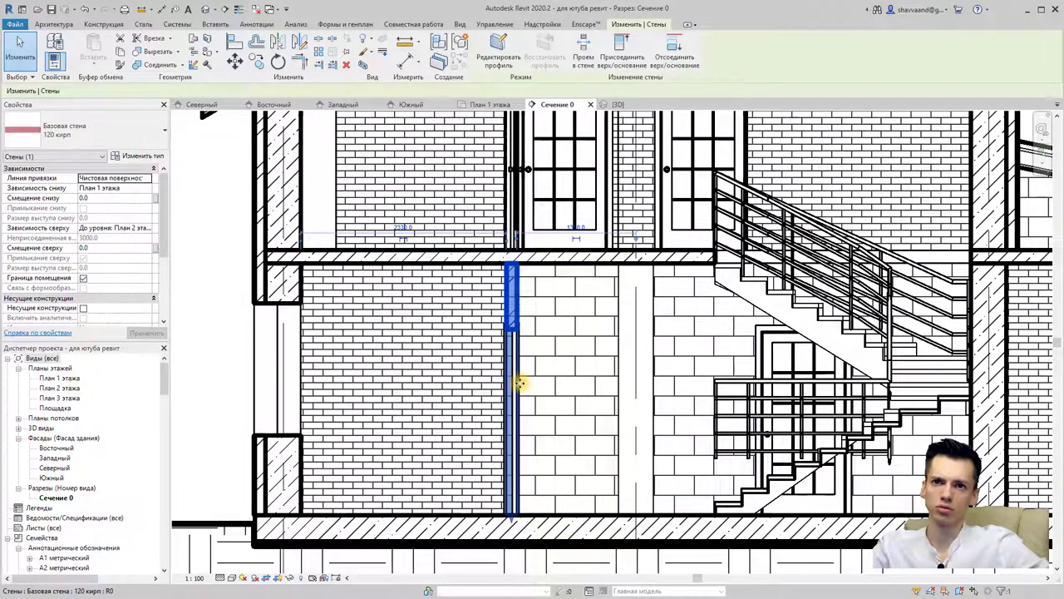
{"action": "left_click", "coordinate": [522, 389]}
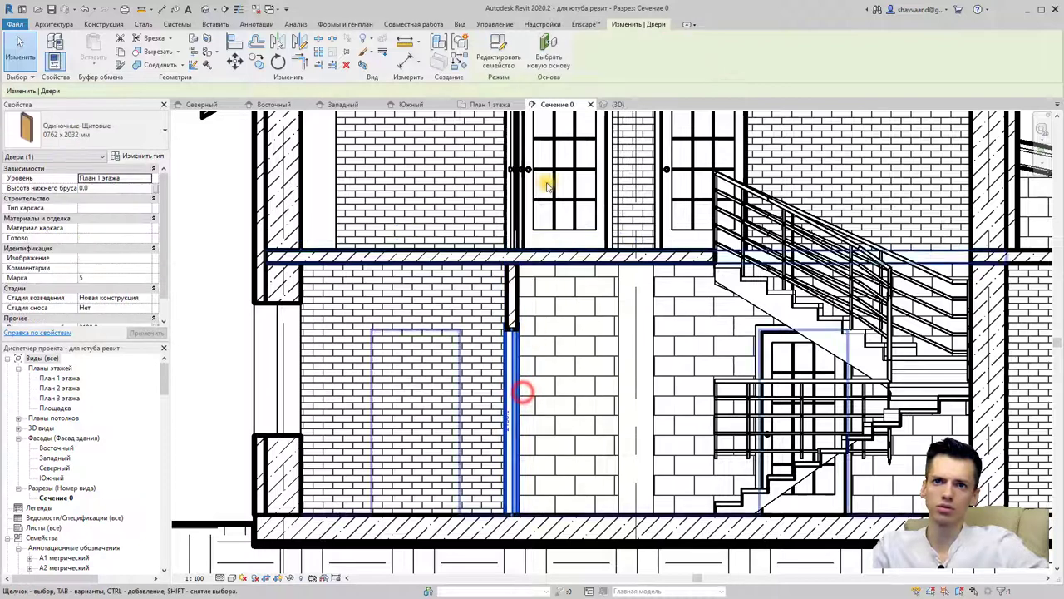
{"action": "left_click", "coordinate": [497, 49]}
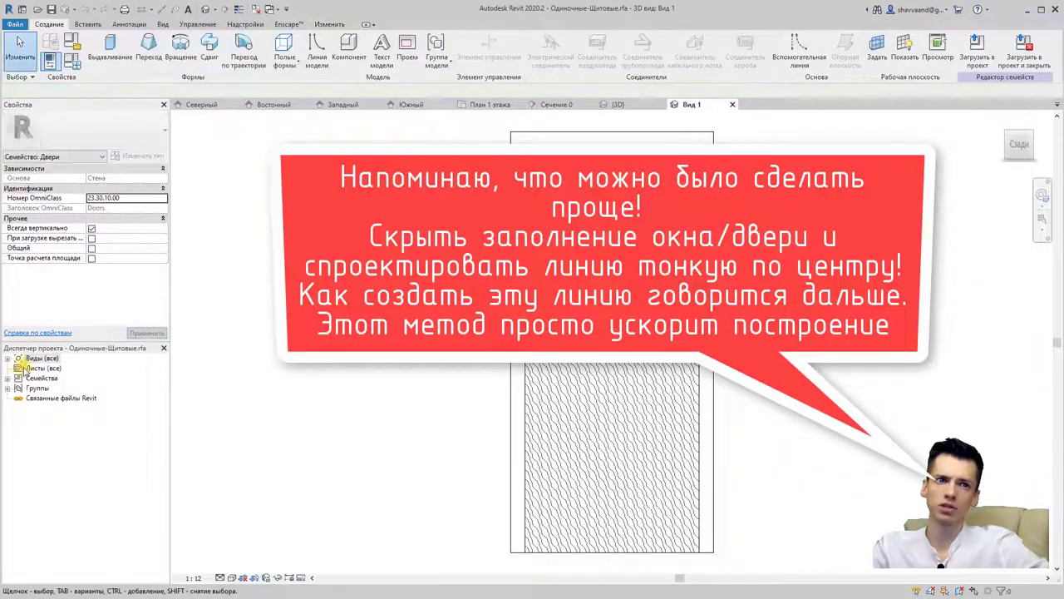
- Open the door family's Слева (Left) elevation from the Project Browser's Elevations list
{"action": "left_click", "coordinate": [6, 358]}
{"action": "left_click", "coordinate": [18, 399]}
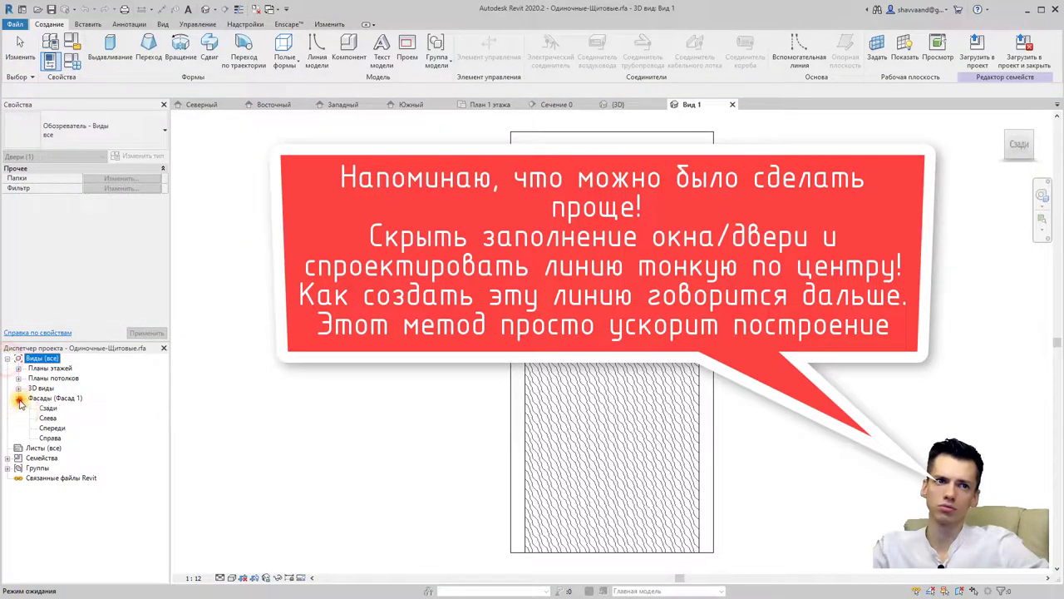
{"action": "double_click", "coordinate": [46, 408]}
{"action": "left_click", "coordinate": [49, 418]}
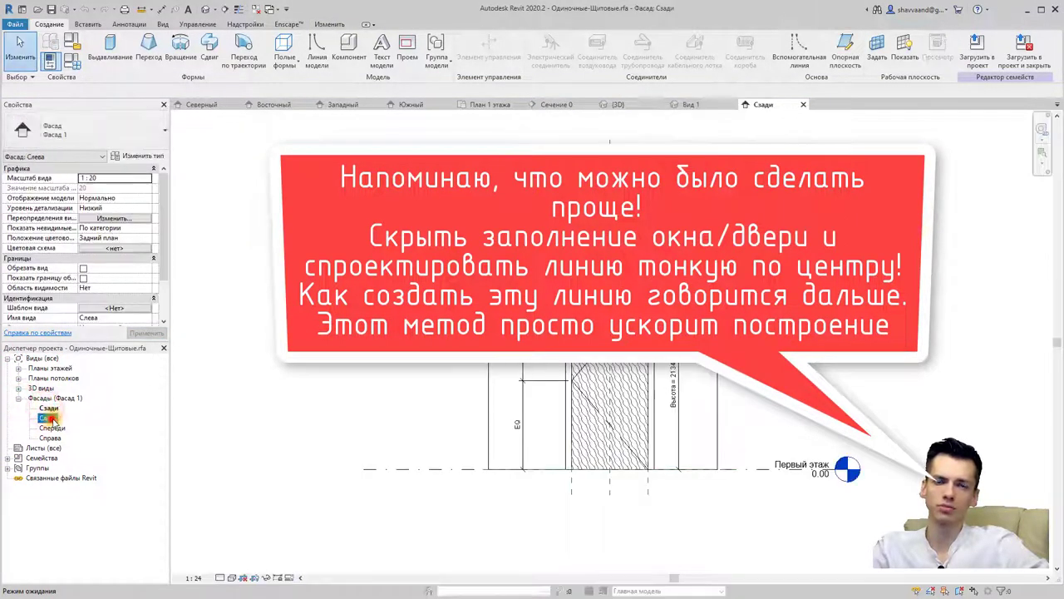
{"action": "double_click", "coordinate": [49, 426]}
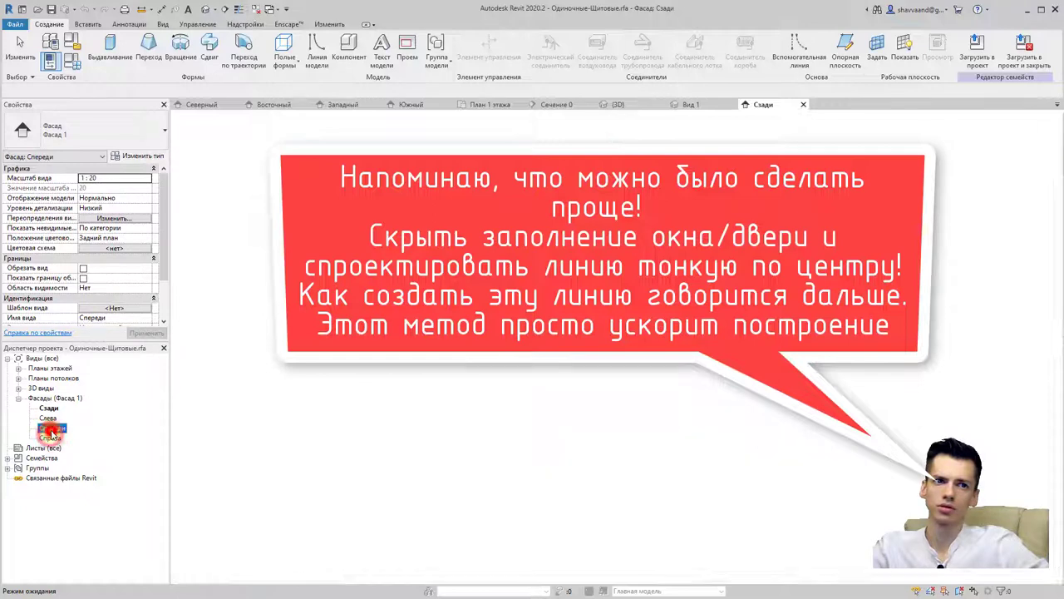
{"action": "double_click", "coordinate": [48, 418]}
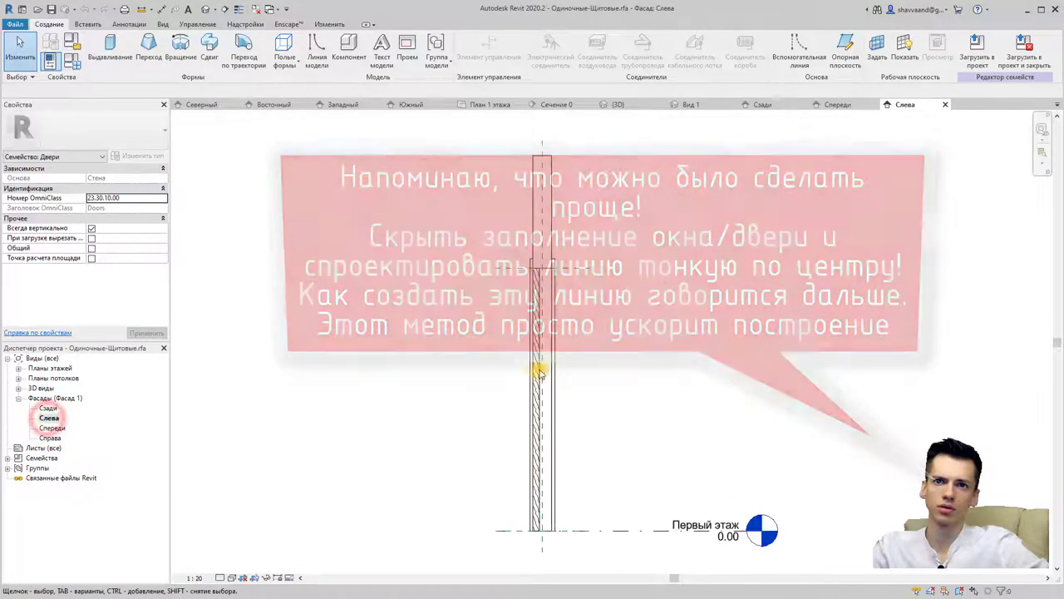
{"action": "scroll", "coordinate": [606, 329], "scroll_direction": "down", "scroll_amount": 2}
{"action": "scroll", "coordinate": [623, 312], "scroll_direction": "down", "scroll_amount": 1}
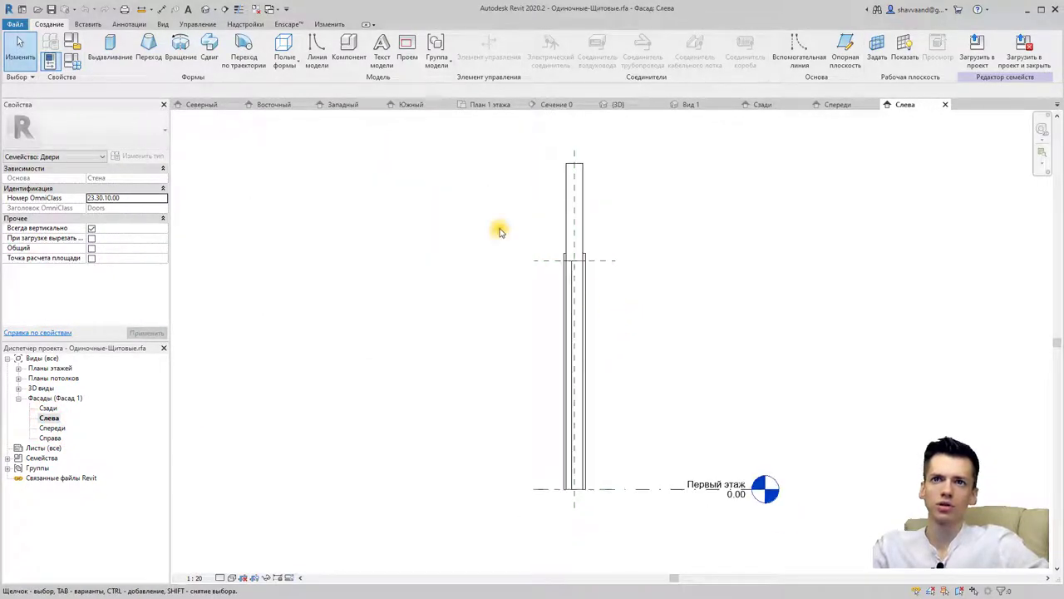
{"action": "left_click_drag", "start_coordinate": [499, 195], "coordinate": [623, 532]}
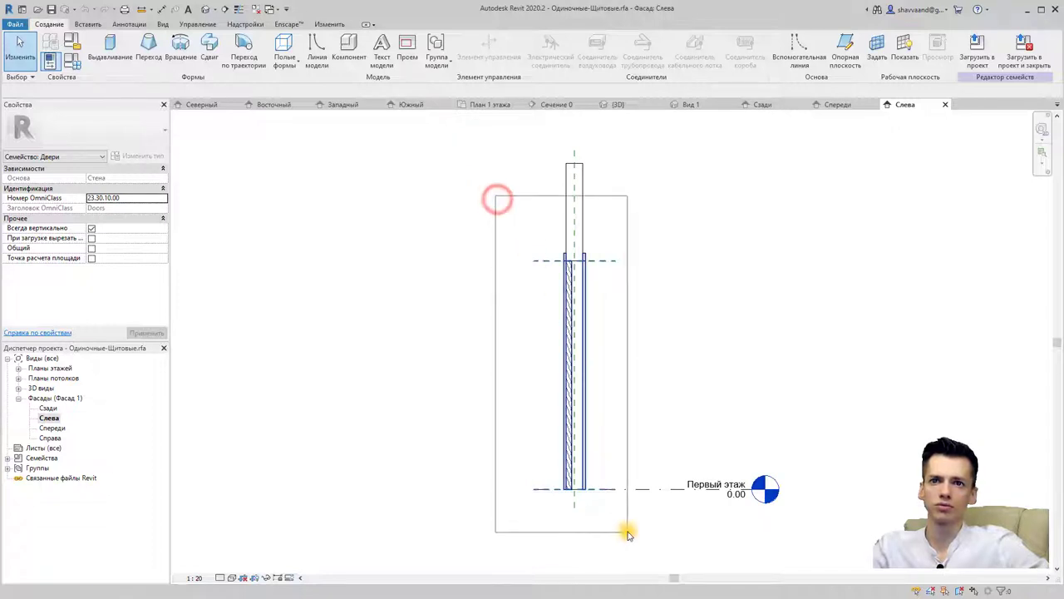
{"action": "left_click", "coordinate": [405, 276]}
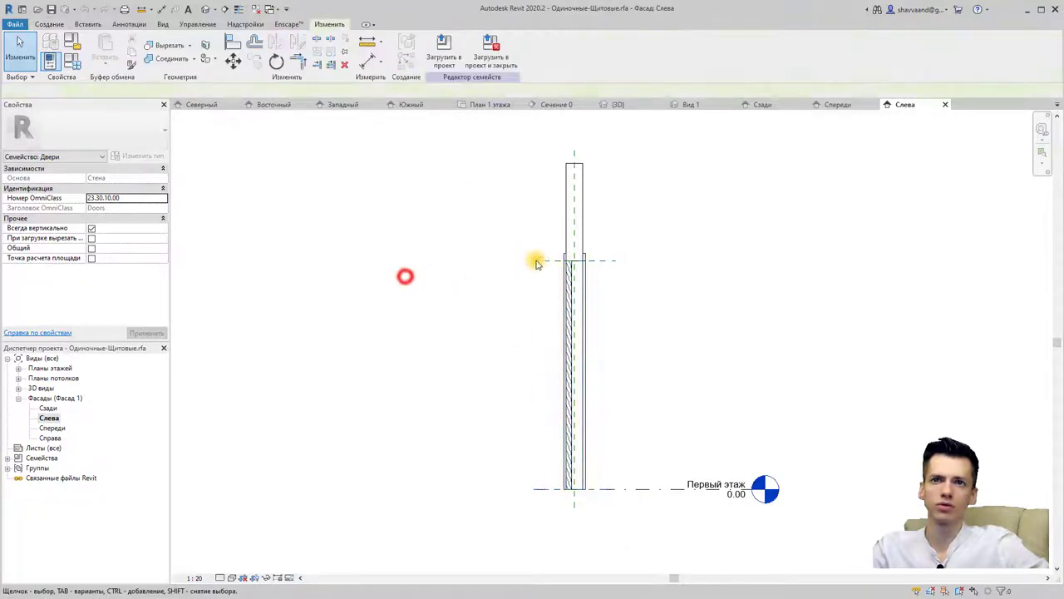
- Turn off Reference Planes in this view's Visibility/Graphics annotation categories
{"action": "left_click", "coordinate": [162, 25]}
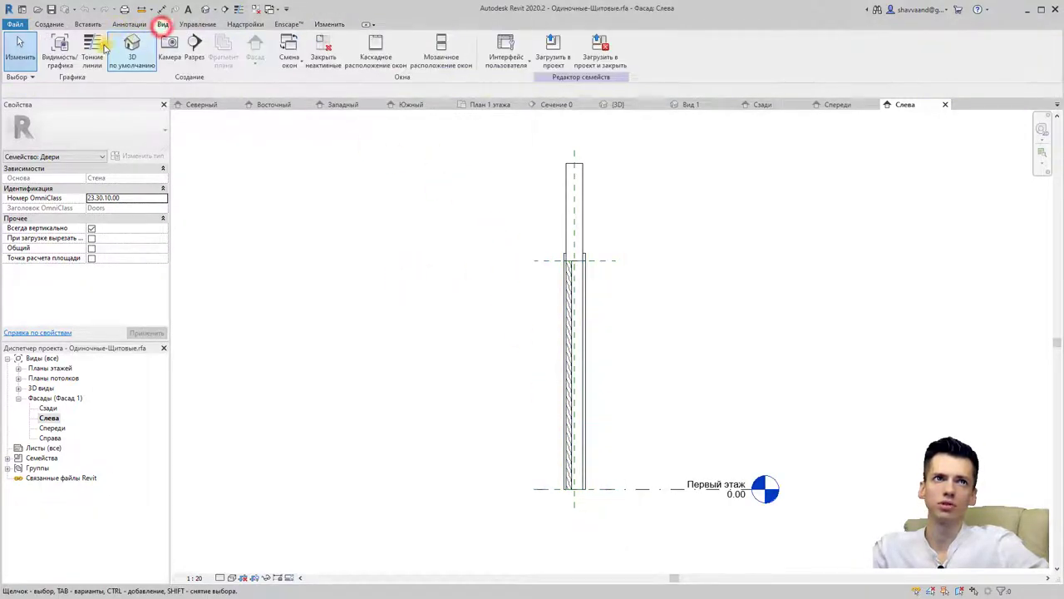
{"action": "left_click", "coordinate": [59, 48]}
{"action": "left_click", "coordinate": [553, 183]}
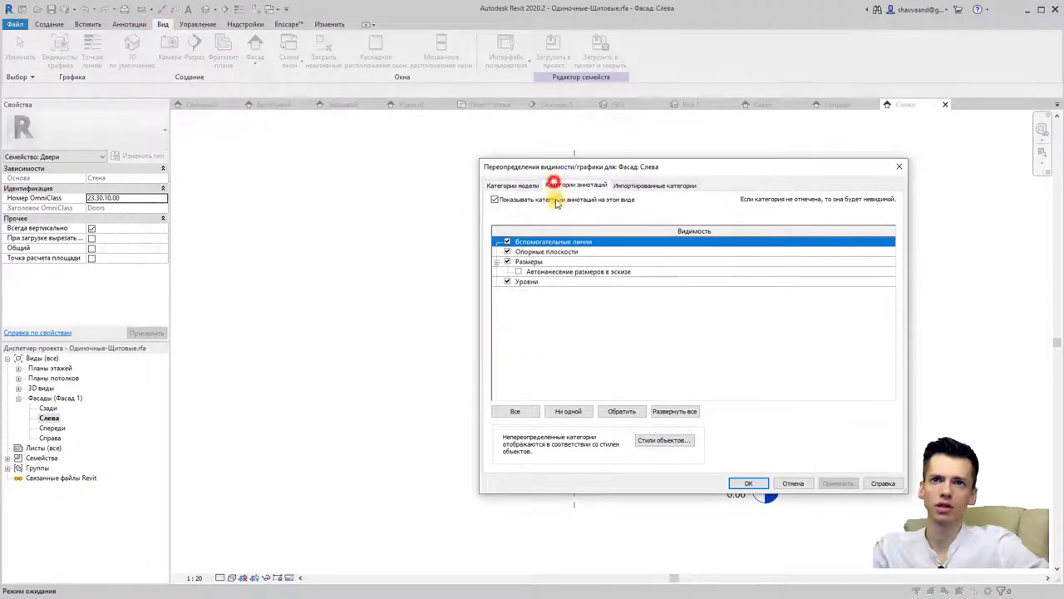
{"action": "left_click", "coordinate": [508, 251]}
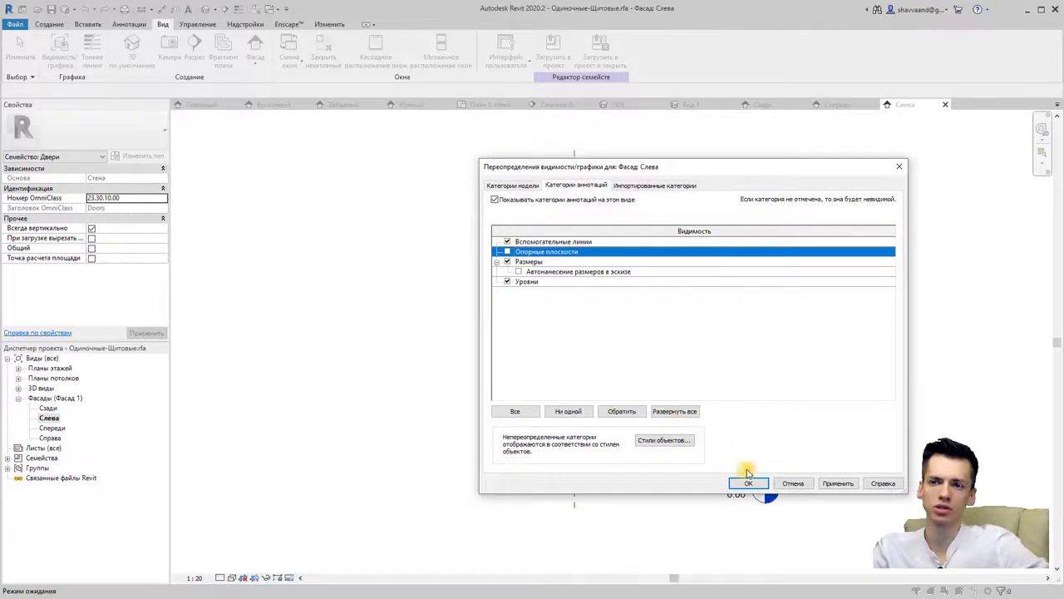
{"action": "mouse_move", "coordinate": [744, 171]}
{"action": "left_mouse_down"}
{"action": "mouse_move", "coordinate": [341, 225]}
{"action": "mouse_move", "coordinate": [525, 190]}
{"action": "left_mouse_up"}
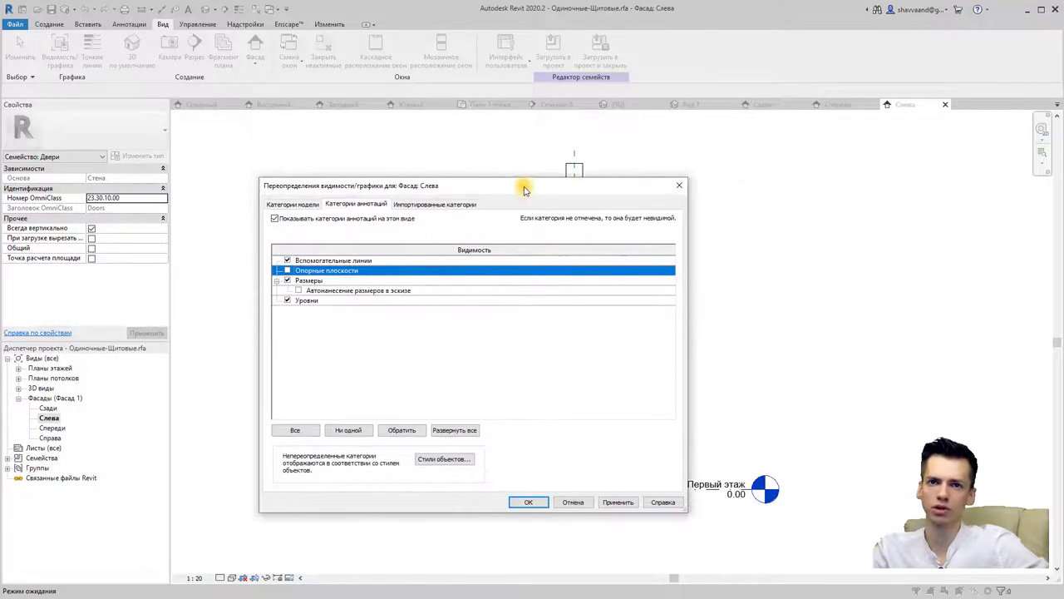
{"action": "left_click", "coordinate": [527, 503]}
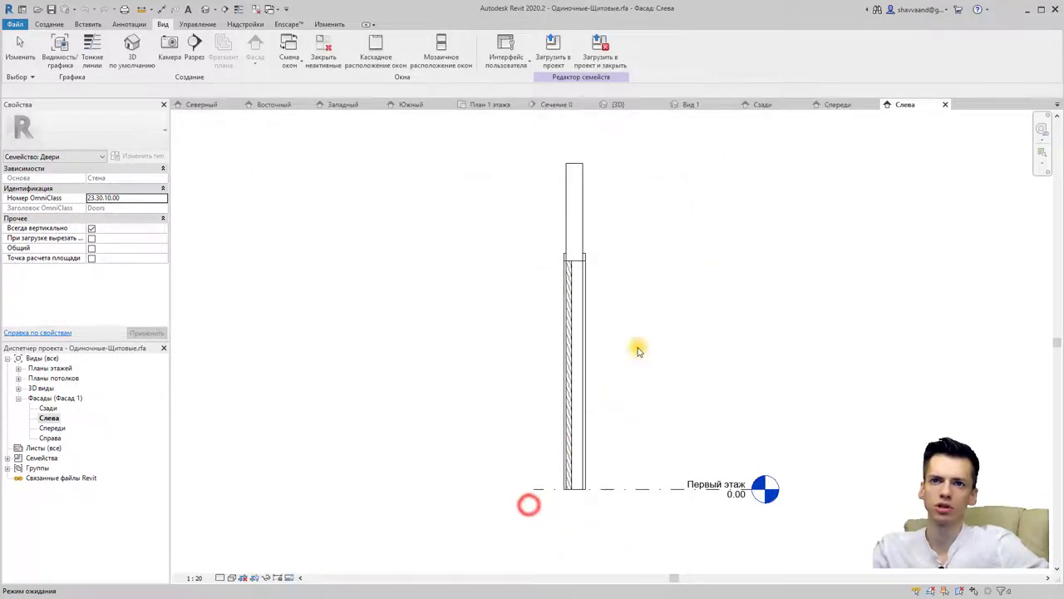
- Window-select all the door elements in the Слева elevation
{"action": "scroll", "coordinate": [637, 347], "scroll_direction": "up", "scroll_amount": 2}
{"action": "scroll", "coordinate": [606, 333], "scroll_direction": "up", "scroll_amount": 2}
{"action": "scroll", "coordinate": [570, 297], "scroll_direction": "down", "scroll_amount": 3}
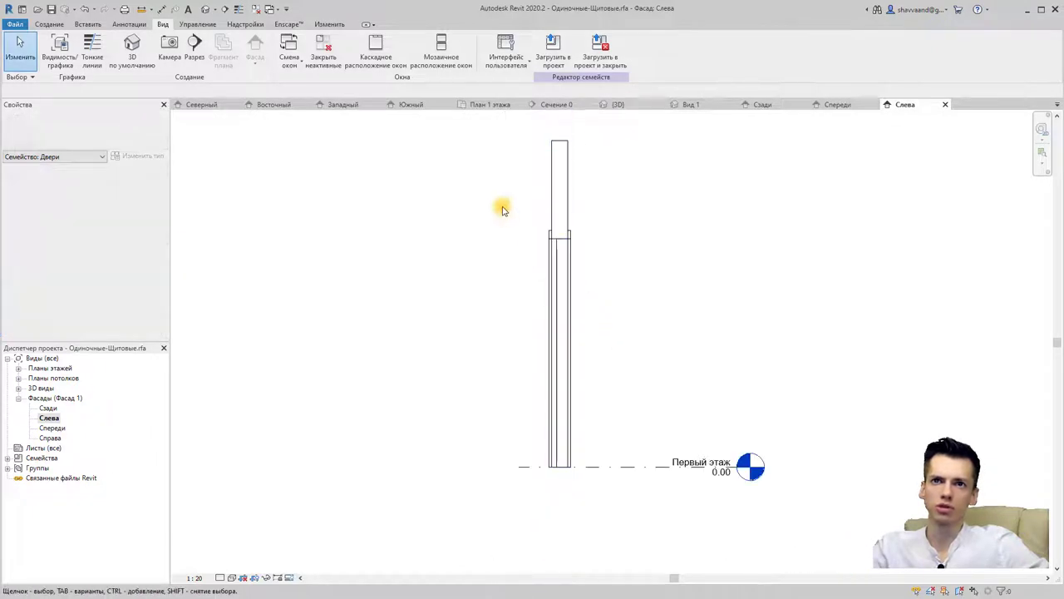
{"action": "mouse_move", "coordinate": [501, 203]}
{"action": "left_mouse_down"}
{"action": "mouse_move", "coordinate": [637, 437]}
{"action": "mouse_move", "coordinate": [638, 513]}
{"action": "left_mouse_up"}
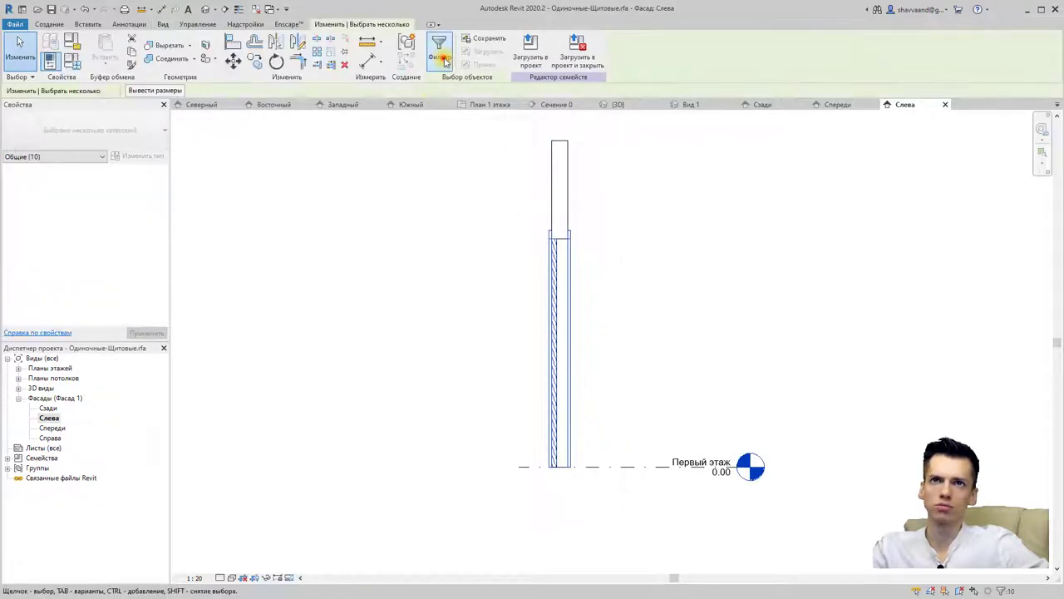
- Filter the opening cut out of the selection and hide the remaining door pieces in Left/Right views
{"action": "left_click", "coordinate": [439, 55]}
{"action": "left_click", "coordinate": [424, 233]}
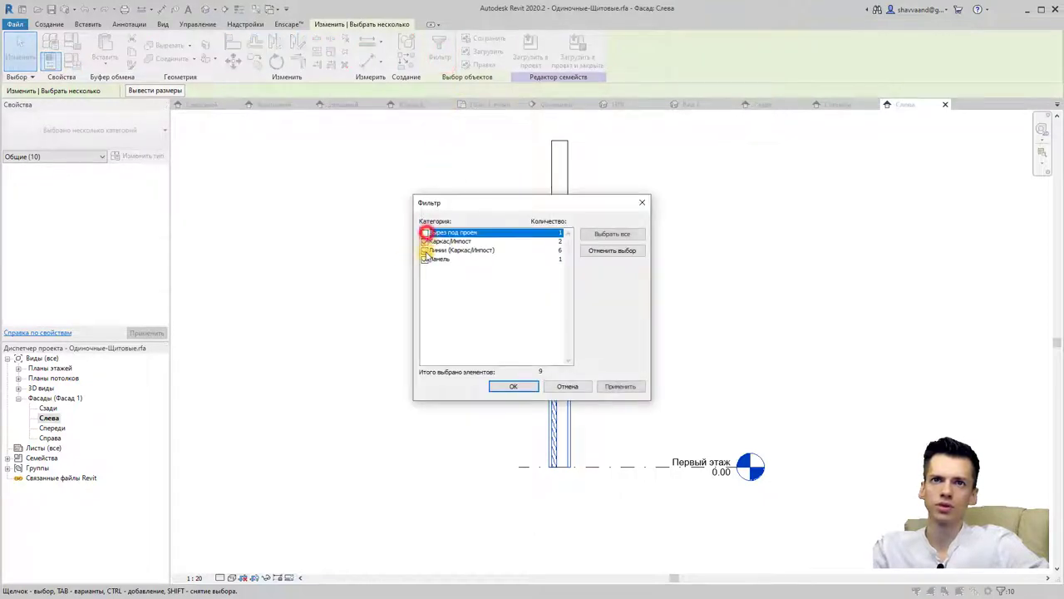
{"action": "left_click", "coordinate": [511, 386]}
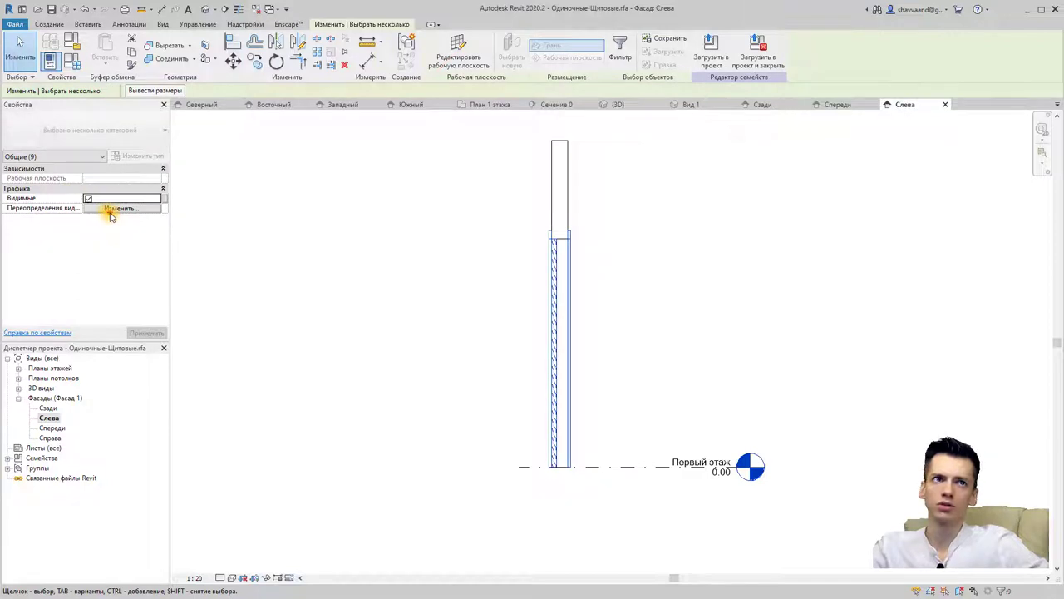
{"action": "left_click", "coordinate": [111, 212]}
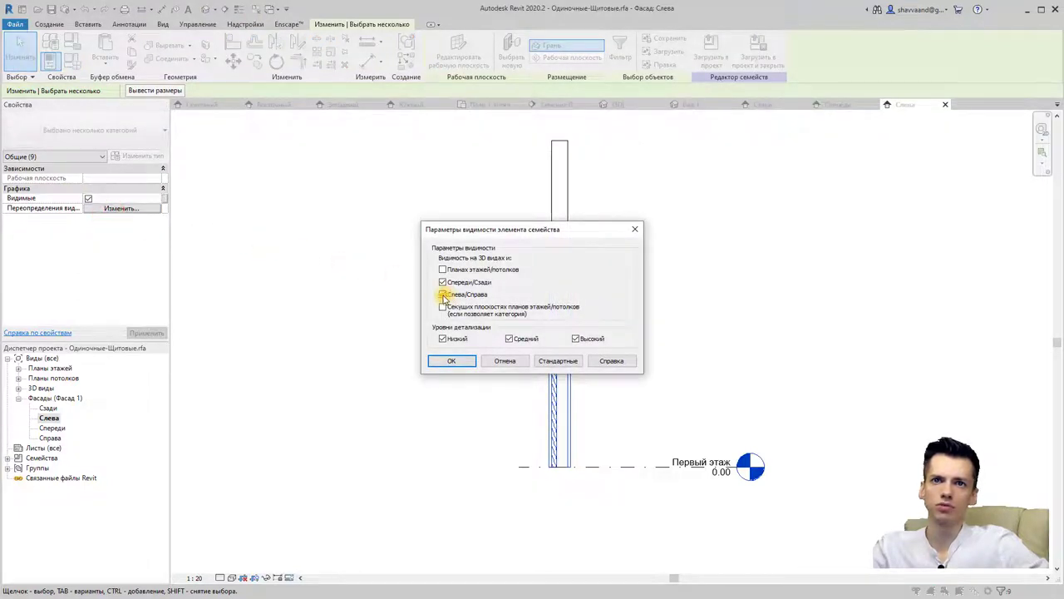
{"action": "left_click", "coordinate": [455, 361]}
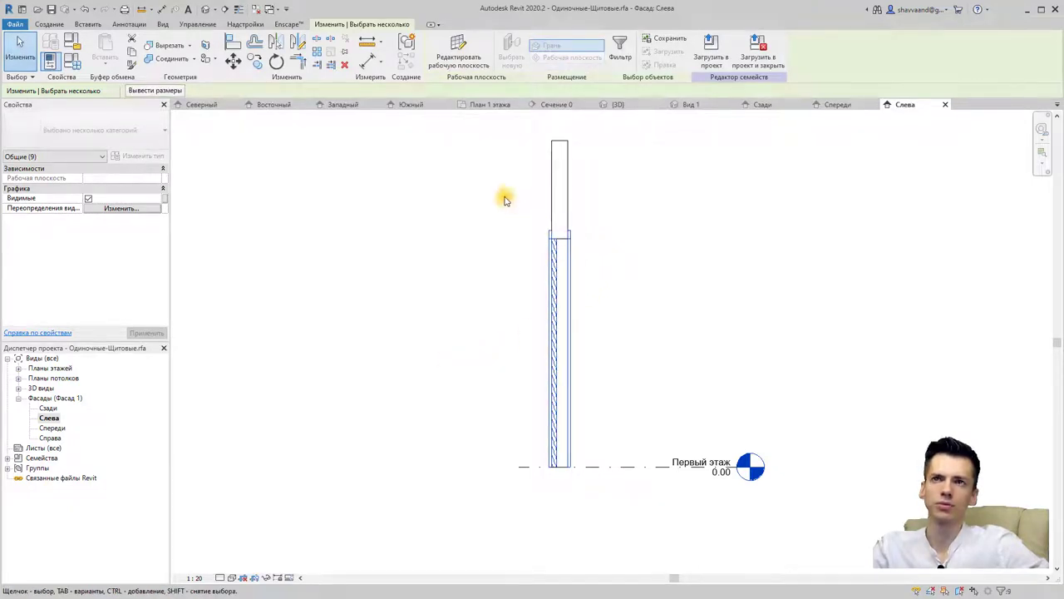
- In Object Styles, add Doors subcategory 0.18 with cut line weight 2
{"action": "left_click", "coordinate": [197, 24]}
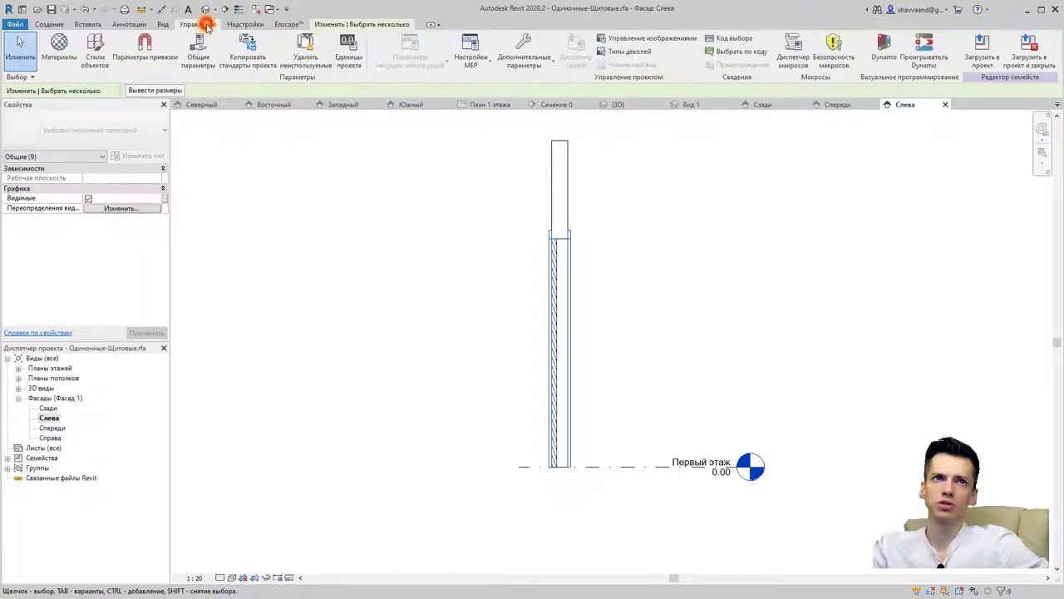
{"action": "left_click", "coordinate": [95, 48]}
{"action": "left_click", "coordinate": [595, 408]}
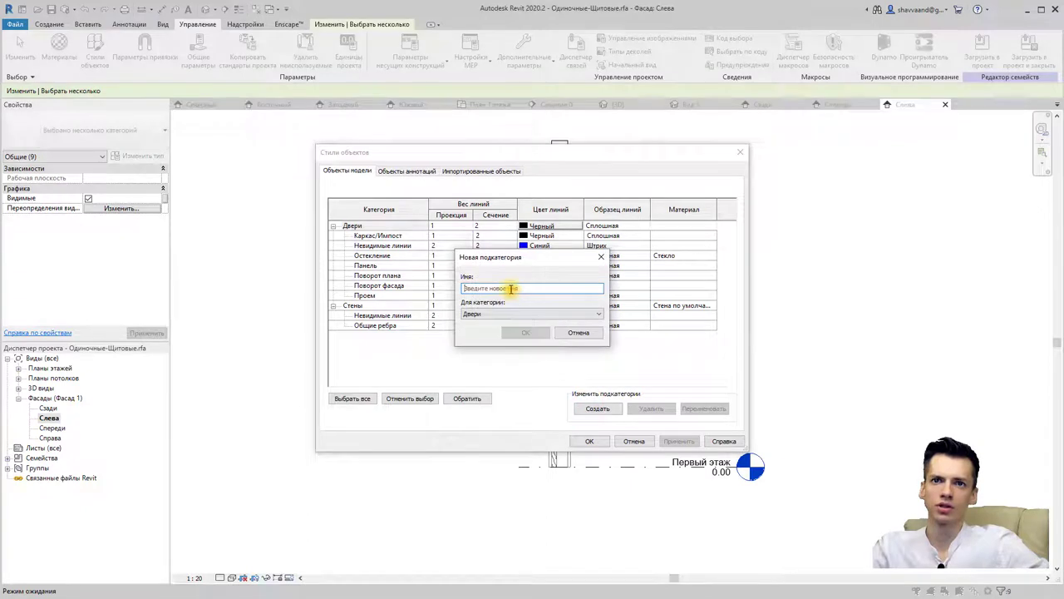
{"action": "type", "text": "0.18"}
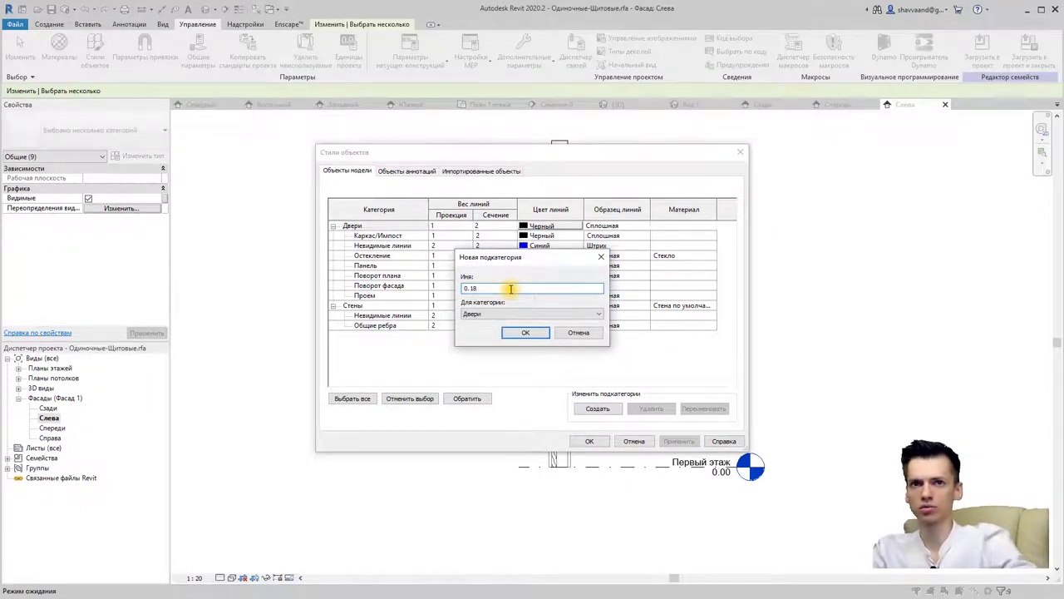
{"action": "key", "text": "Return"}
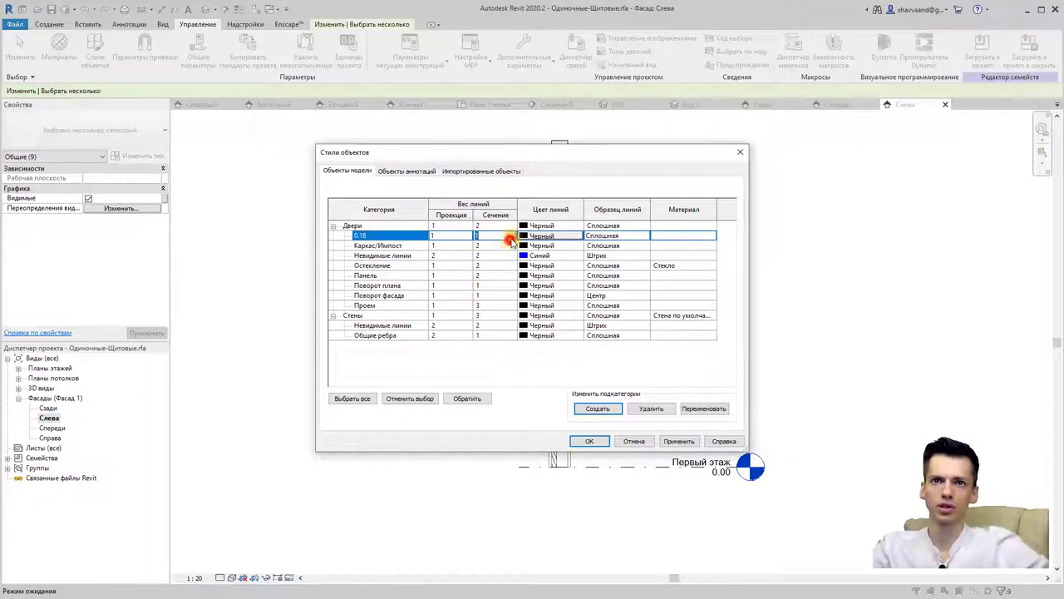
{"action": "left_click", "coordinate": [509, 238]}
{"action": "left_click", "coordinate": [480, 252]}
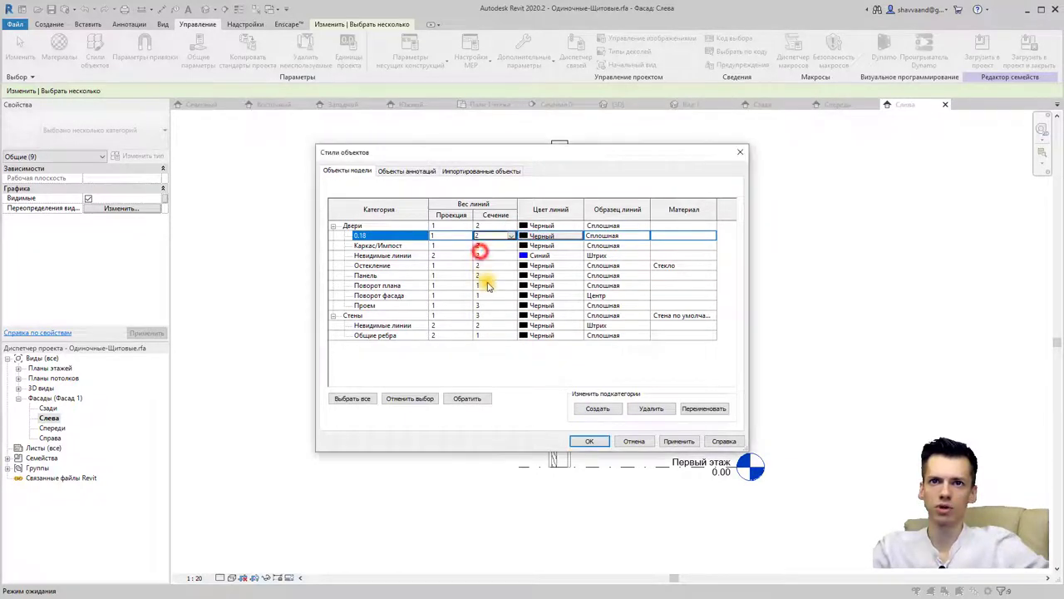
{"action": "left_click", "coordinate": [588, 442]}
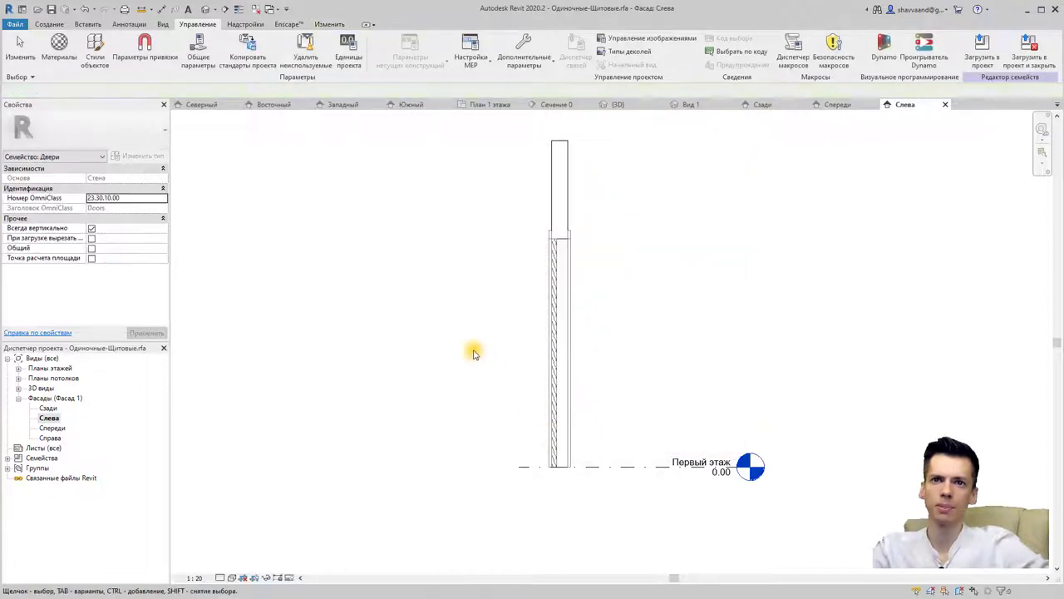
- Start a symbolic line, cancel the work plane prompt, and open the Сзади elevation
{"action": "left_click", "coordinate": [129, 24]}
{"action": "left_click", "coordinate": [223, 57]}
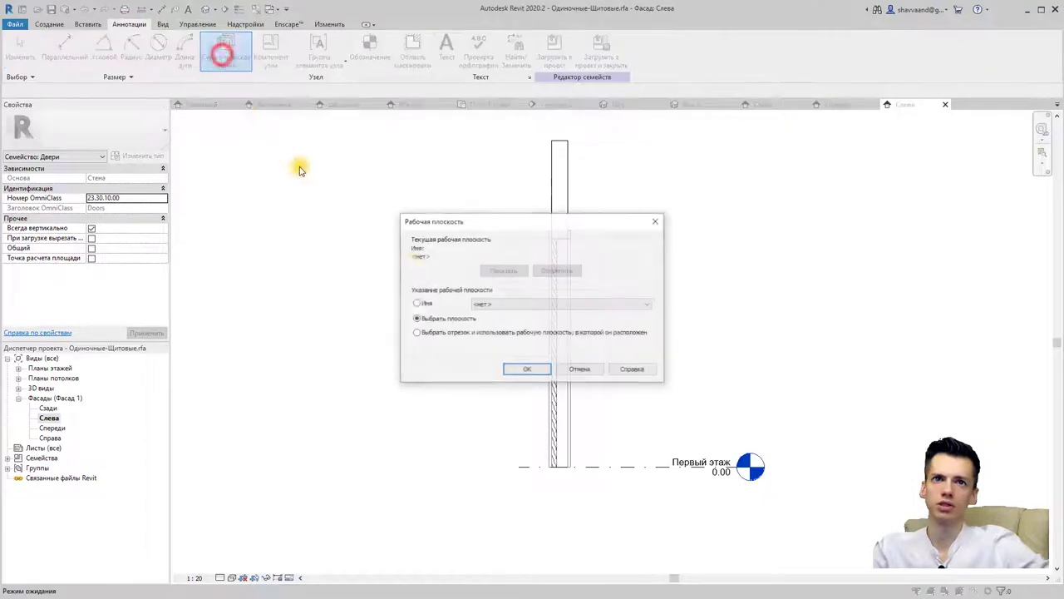
{"action": "left_click", "coordinate": [529, 304]}
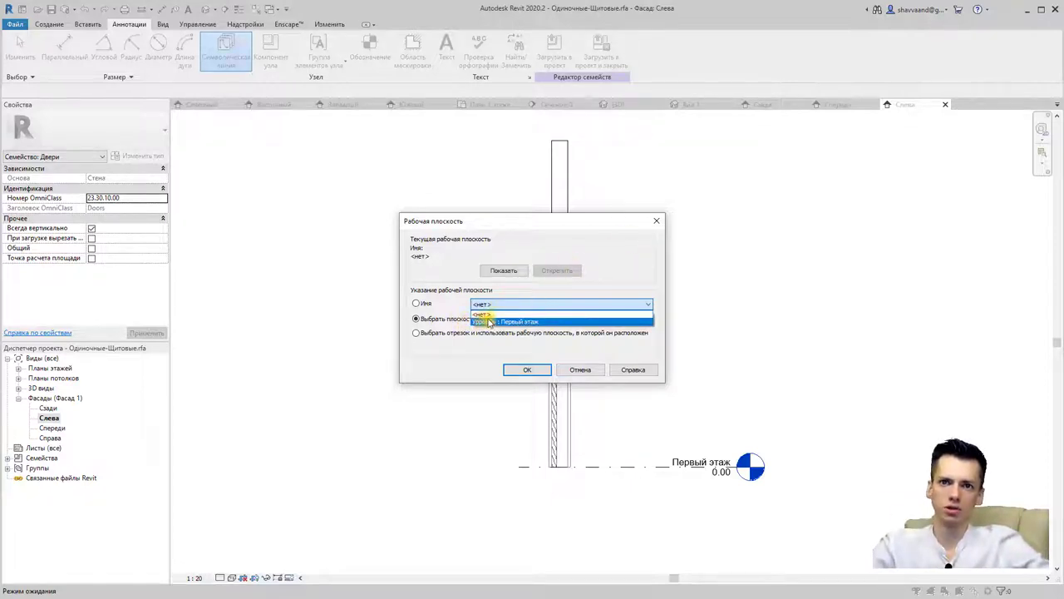
{"action": "left_click", "coordinate": [656, 220]}
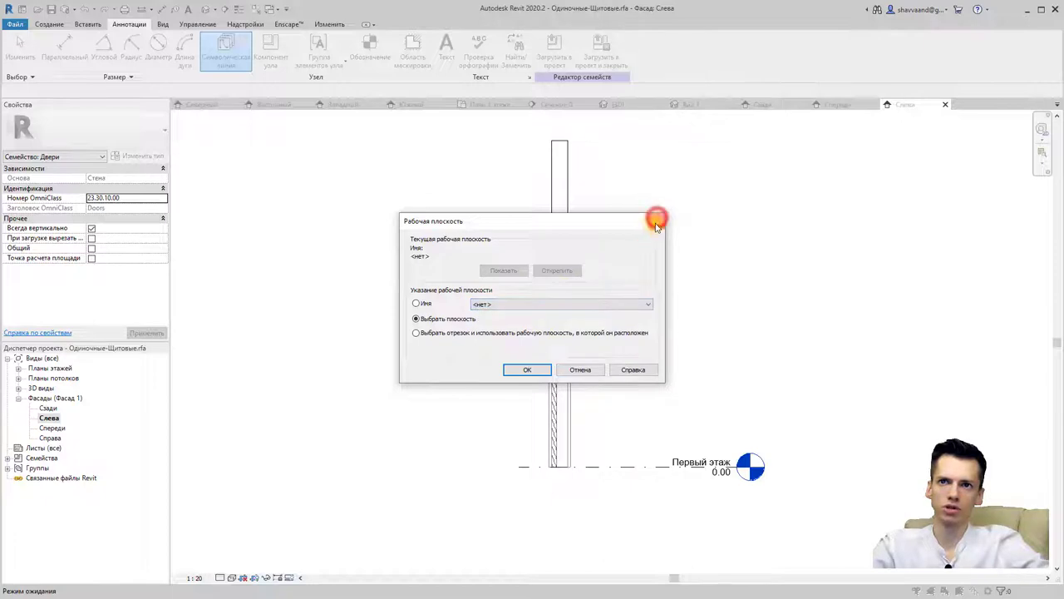
{"action": "left_click", "coordinate": [656, 220]}
{"action": "scroll", "coordinate": [586, 316], "scroll_direction": "up", "scroll_amount": 2}
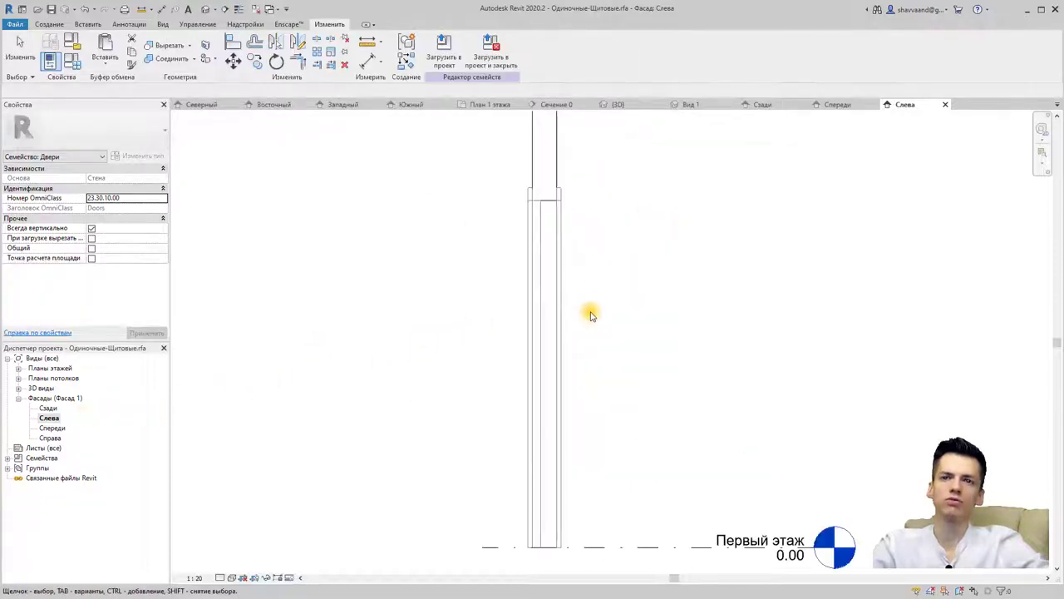
{"action": "double_click", "coordinate": [48, 408]}
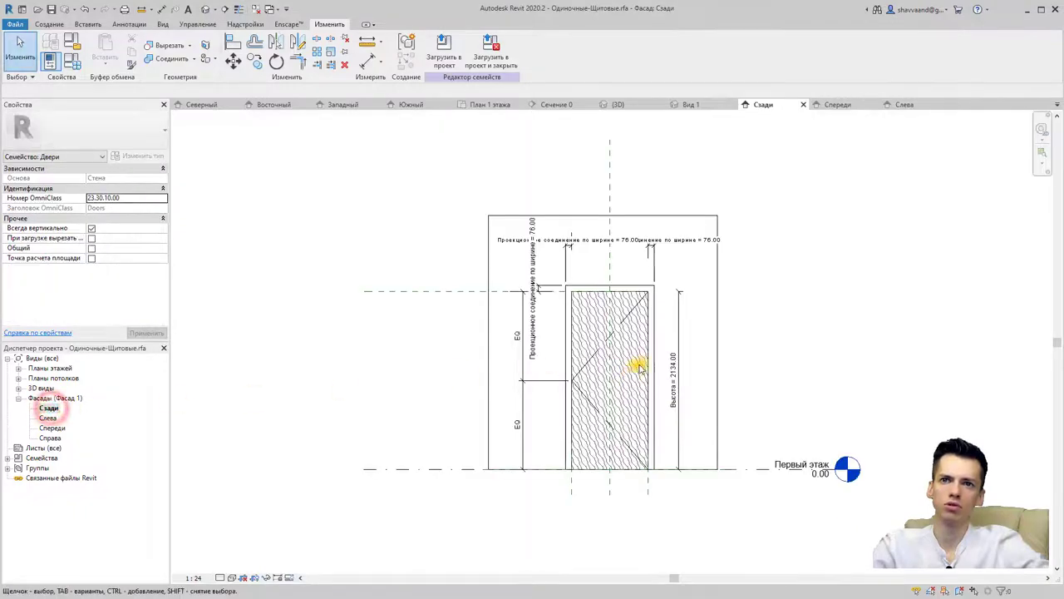
{"action": "scroll", "coordinate": [637, 361], "scroll_direction": "up", "scroll_amount": 2}
{"action": "scroll", "coordinate": [501, 416], "scroll_direction": "down", "scroll_amount": 2}
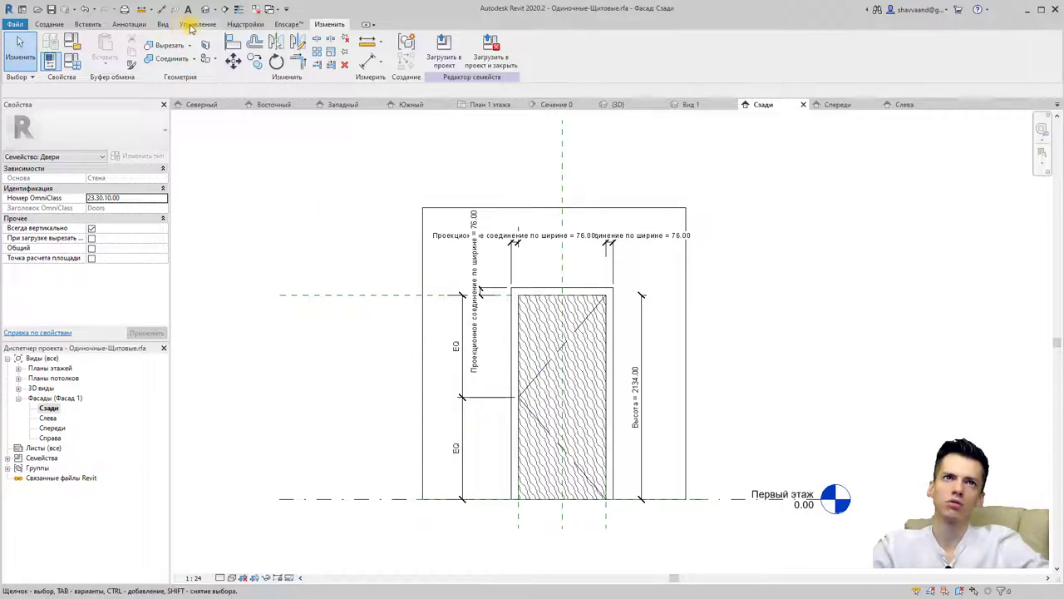
- Restart Symbolic Line on the vertical reference plane in Слева, using subcategory 0.18 [разрез]
{"action": "left_click", "coordinate": [129, 25]}
{"action": "left_click", "coordinate": [225, 48]}
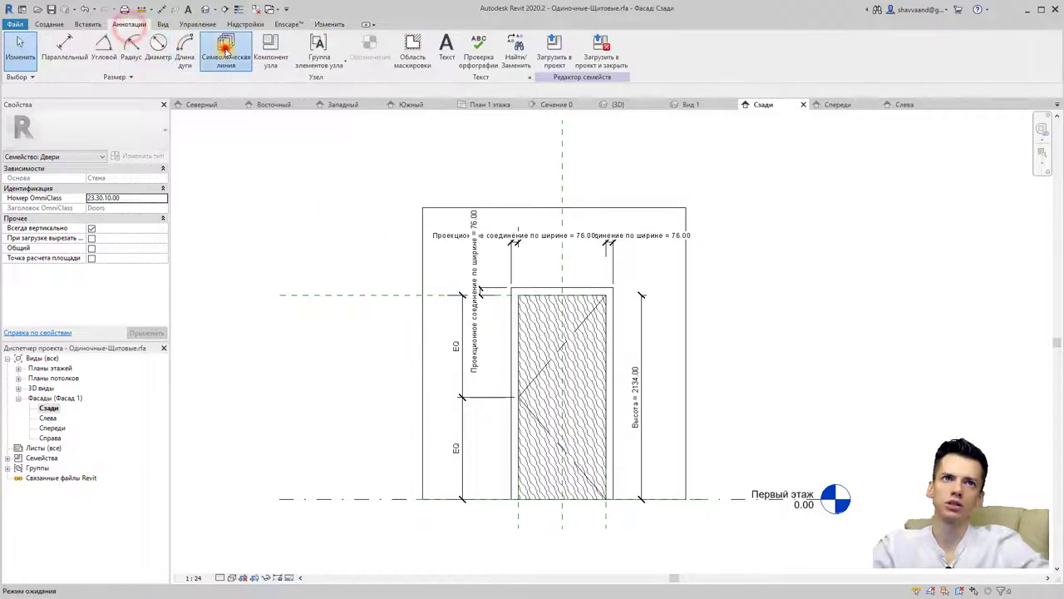
{"action": "left_click", "coordinate": [521, 304]}
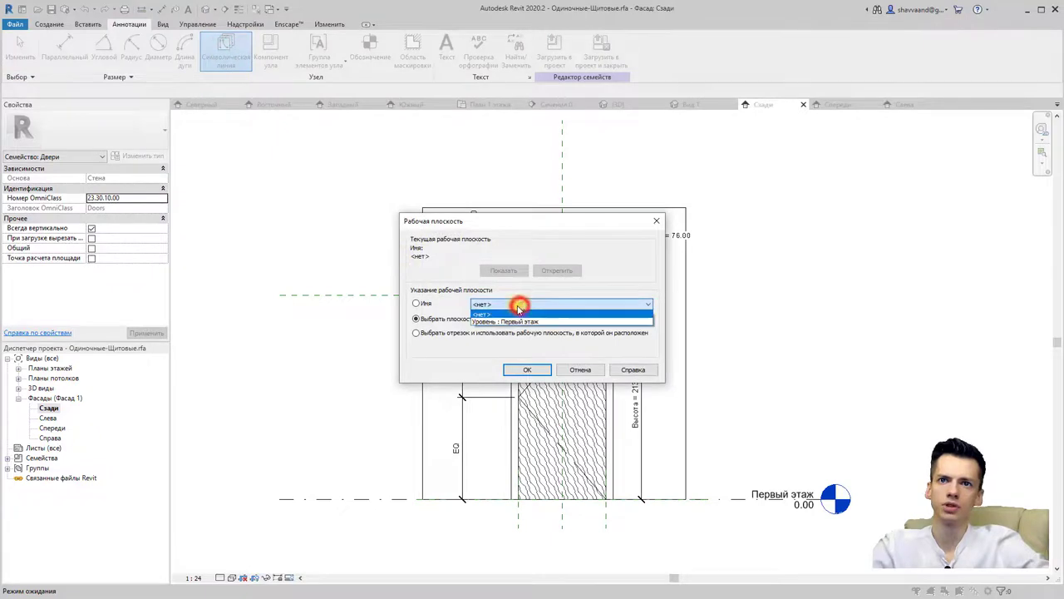
{"action": "left_click", "coordinate": [516, 304]}
{"action": "left_click", "coordinate": [523, 369]}
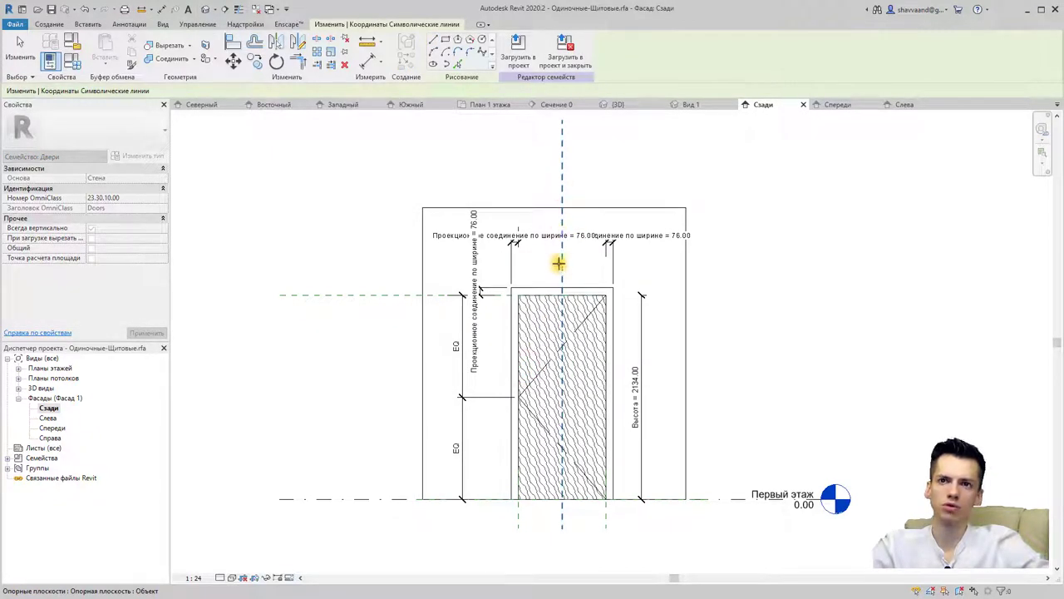
{"action": "left_click", "coordinate": [564, 179]}
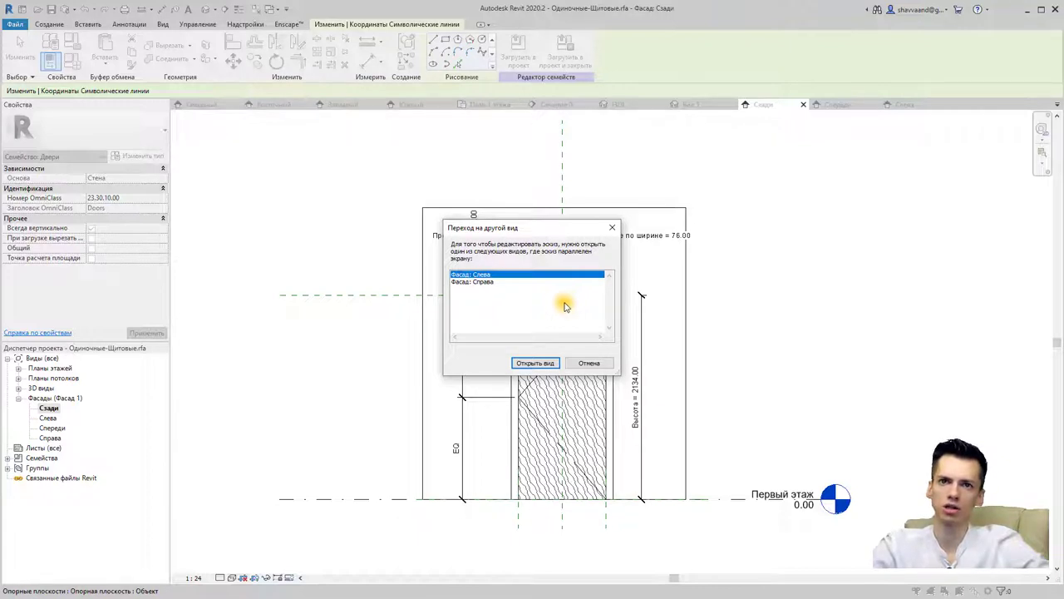
{"action": "left_click", "coordinate": [540, 367]}
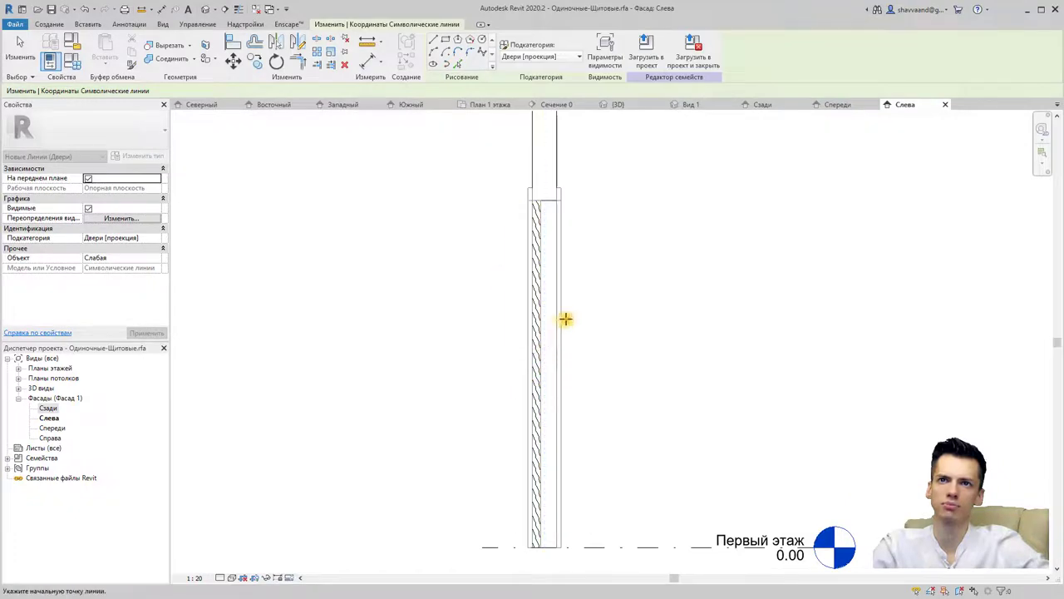
{"action": "left_click", "coordinate": [542, 60]}
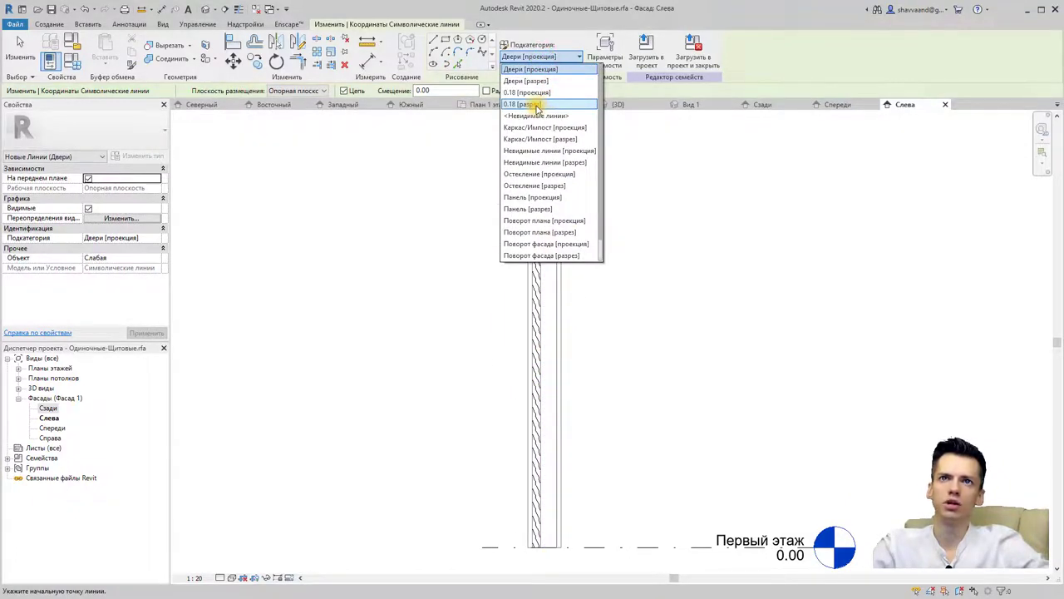
{"action": "left_click", "coordinate": [537, 106]}
- Draw three vertical symbolic lines from the wall top down to the level/base
{"action": "scroll", "coordinate": [542, 199], "scroll_direction": "up", "scroll_amount": 2}
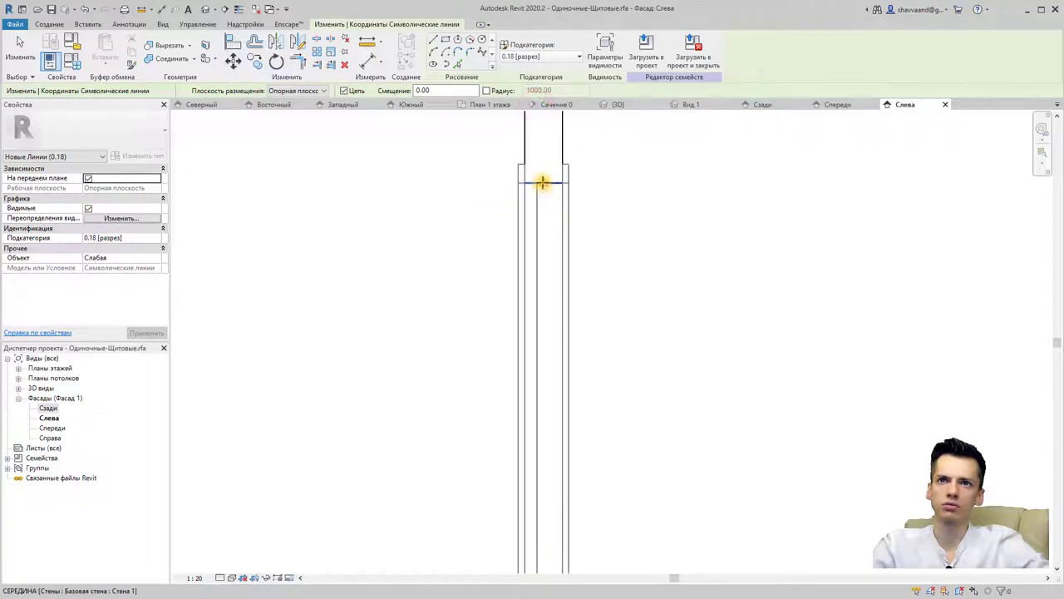
{"action": "left_click", "coordinate": [542, 182]}
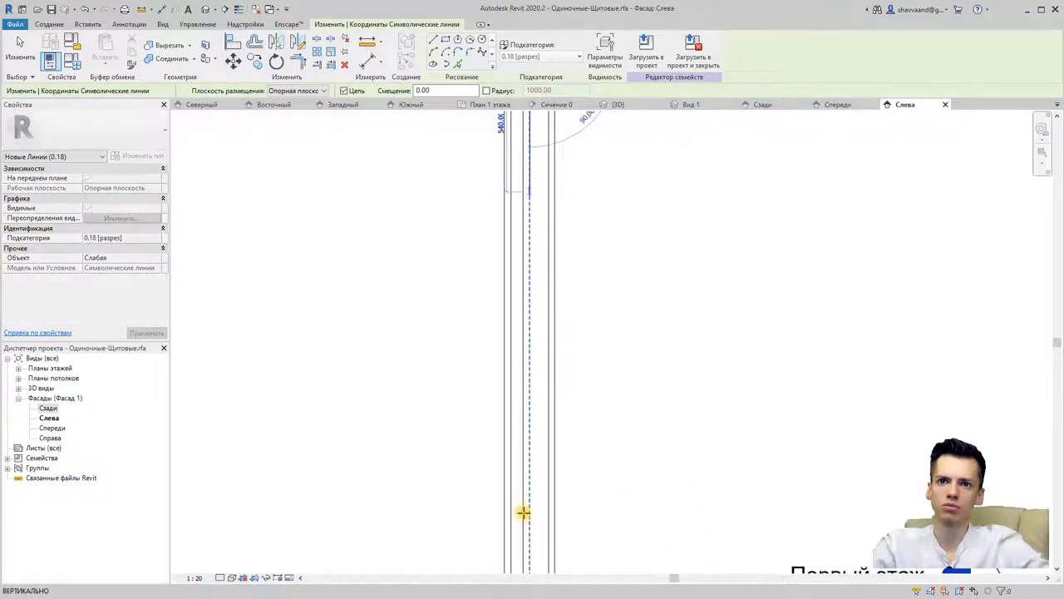
{"action": "scroll", "coordinate": [523, 511], "scroll_direction": "down", "scroll_amount": 2}
{"action": "left_click", "coordinate": [522, 437]}
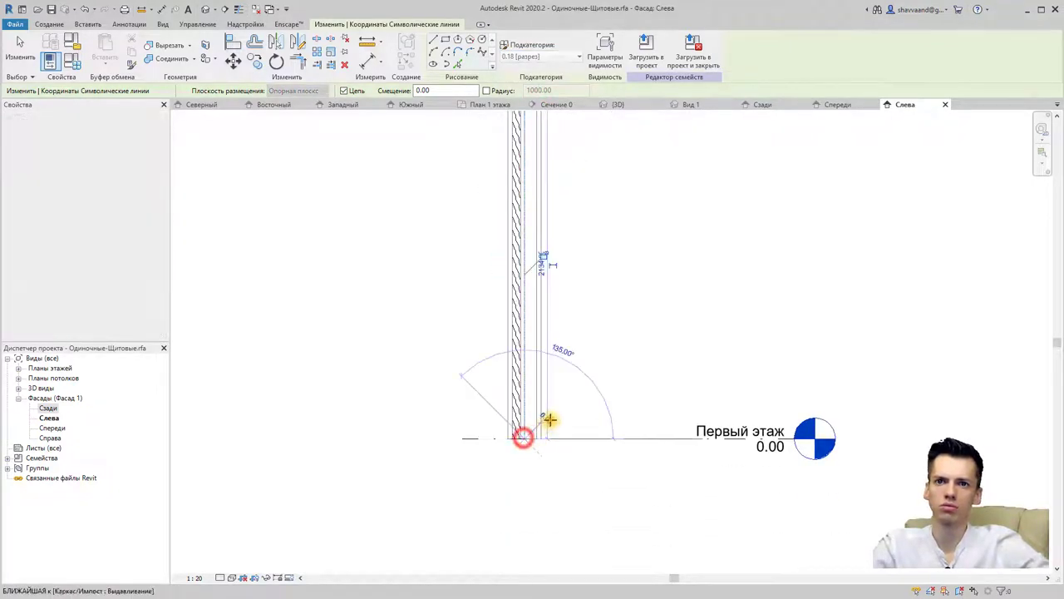
{"action": "key", "text": "Escape"}
{"action": "key", "text": "Escape"}
{"action": "middle_click_drag", "start_coordinate": [523, 351], "coordinate": [524, 449]}
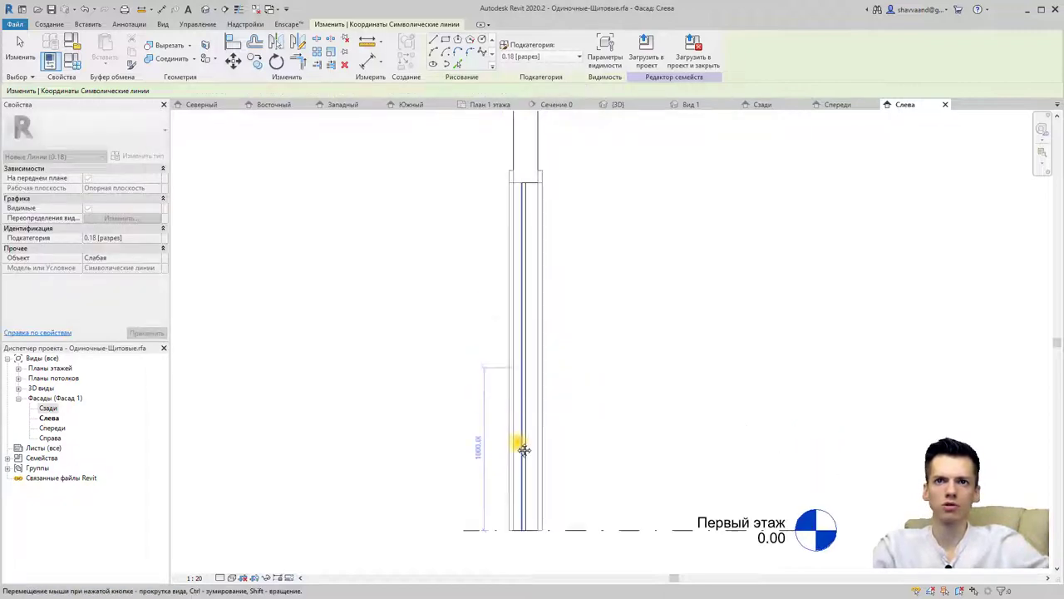
{"action": "scroll", "coordinate": [503, 268], "scroll_direction": "up", "scroll_amount": 2}
{"action": "scroll", "coordinate": [510, 261], "scroll_direction": "up", "scroll_amount": 2}
{"action": "left_click", "coordinate": [504, 242]}
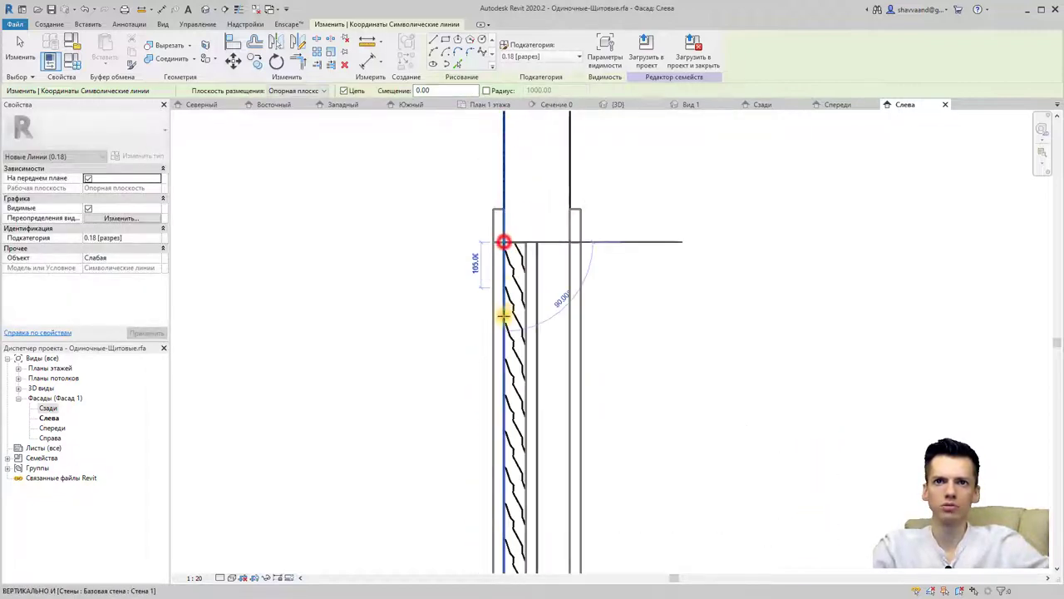
{"action": "scroll", "coordinate": [496, 221], "scroll_direction": "down", "scroll_amount": 5}
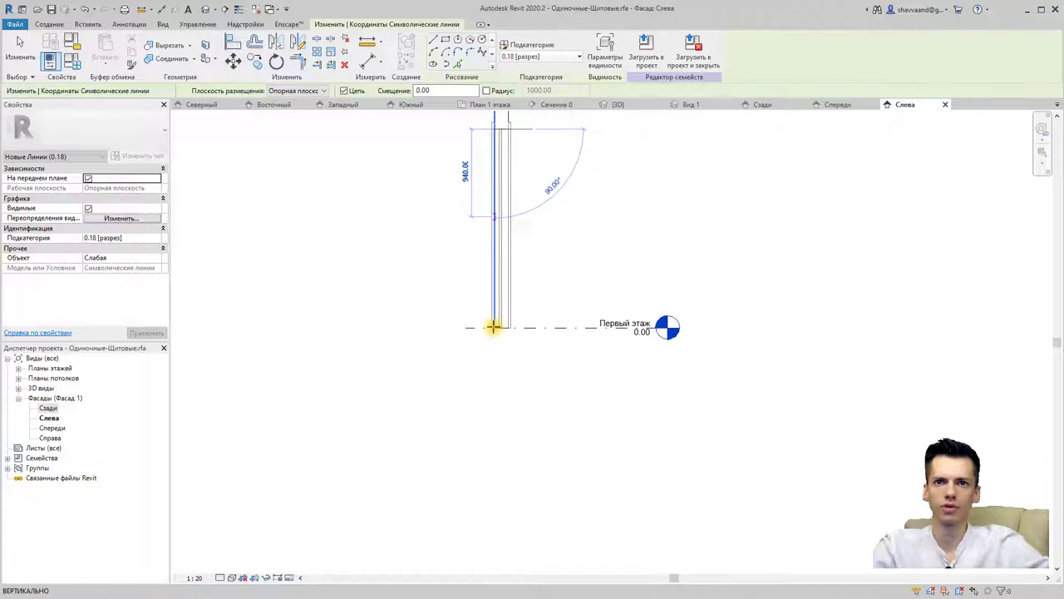
{"action": "scroll", "coordinate": [493, 326], "scroll_direction": "up", "scroll_amount": 4}
{"action": "left_click", "coordinate": [483, 304]}
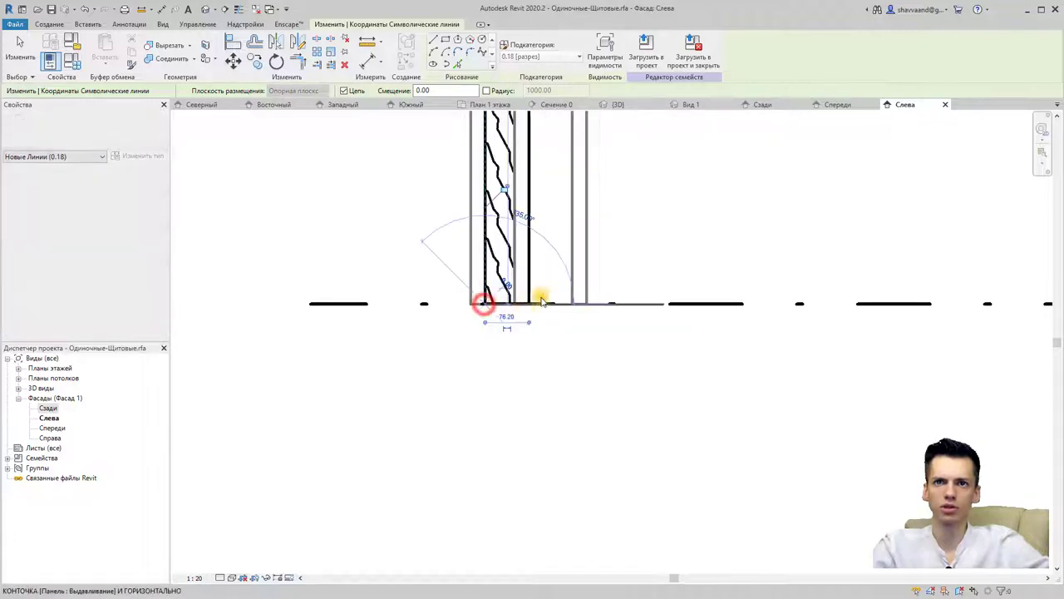
{"action": "scroll", "coordinate": [571, 241], "scroll_direction": "down", "scroll_amount": 2}
{"action": "key", "text": "Escape"}
{"action": "scroll", "coordinate": [539, 261], "scroll_direction": "down", "scroll_amount": 3}
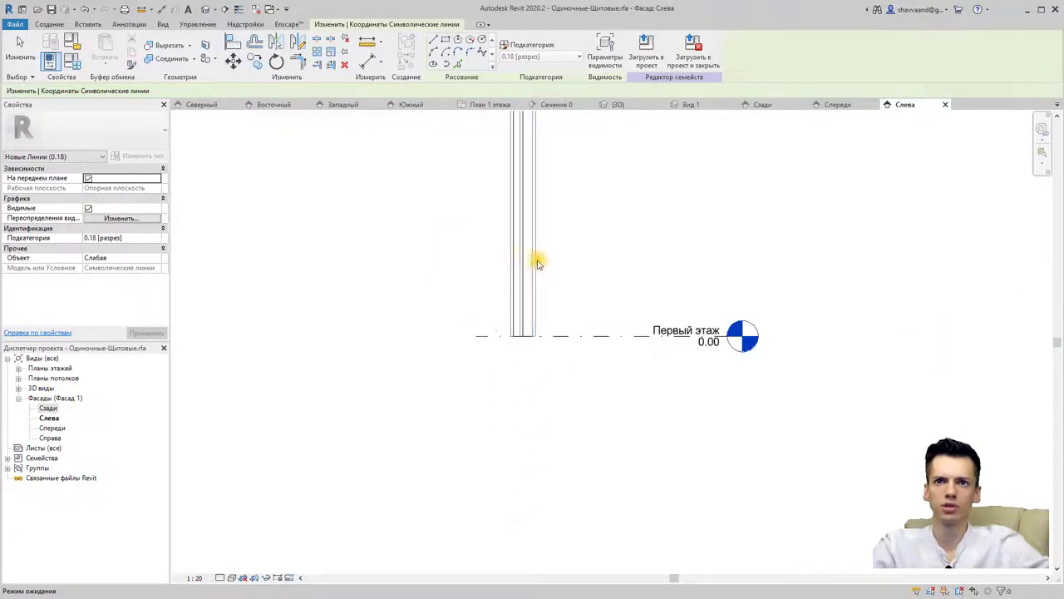
{"action": "middle_click_drag", "start_coordinate": [540, 261], "coordinate": [505, 408]}
{"action": "scroll", "coordinate": [505, 261], "scroll_direction": "up", "scroll_amount": 2}
{"action": "scroll", "coordinate": [510, 245], "scroll_direction": "up", "scroll_amount": 3}
{"action": "left_click", "coordinate": [511, 245]}
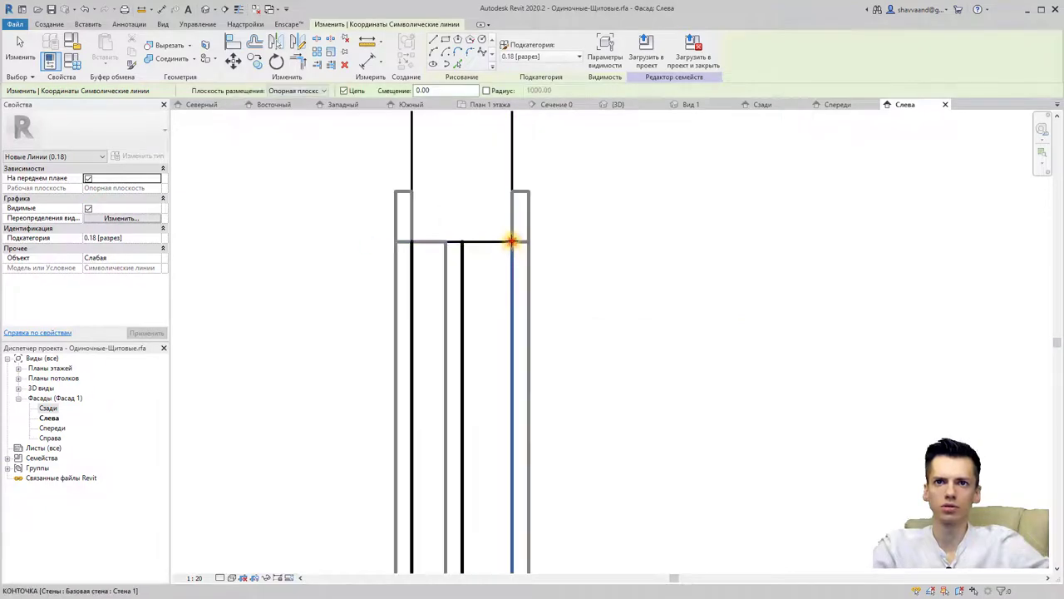
{"action": "scroll", "coordinate": [498, 341], "scroll_direction": "down", "scroll_amount": 3}
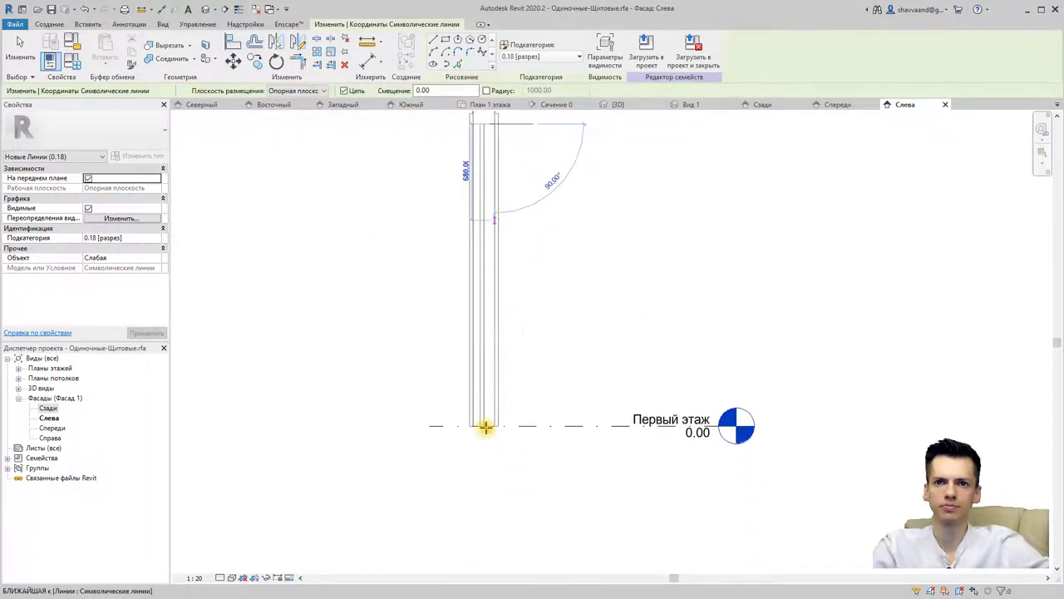
{"action": "left_click", "coordinate": [497, 424]}
{"action": "scroll", "coordinate": [497, 424], "scroll_direction": "up", "scroll_amount": 3}
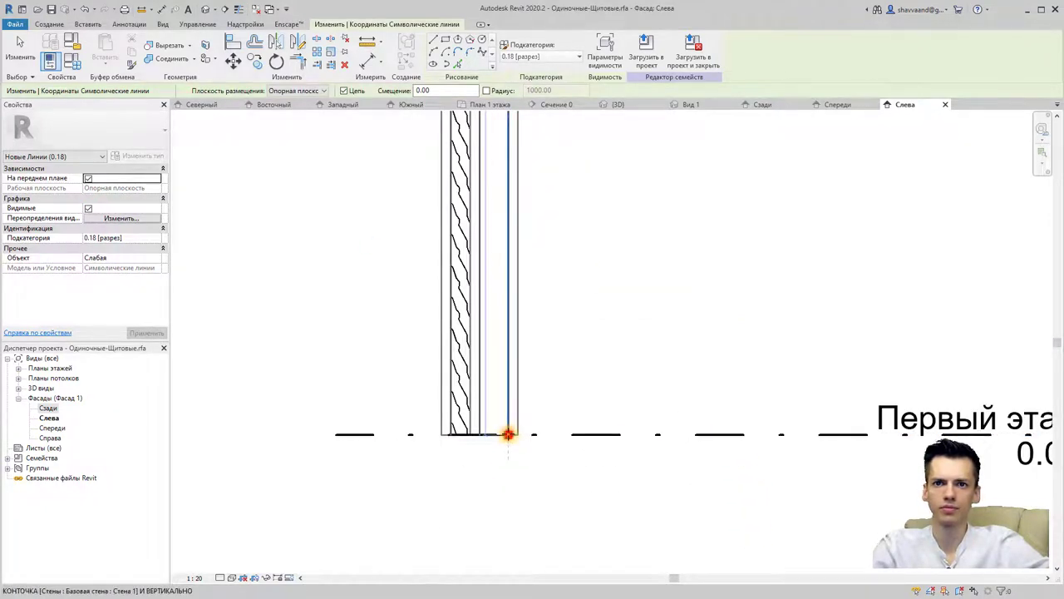
{"action": "key", "text": "Escape"}
{"action": "key", "text": "Escape"}
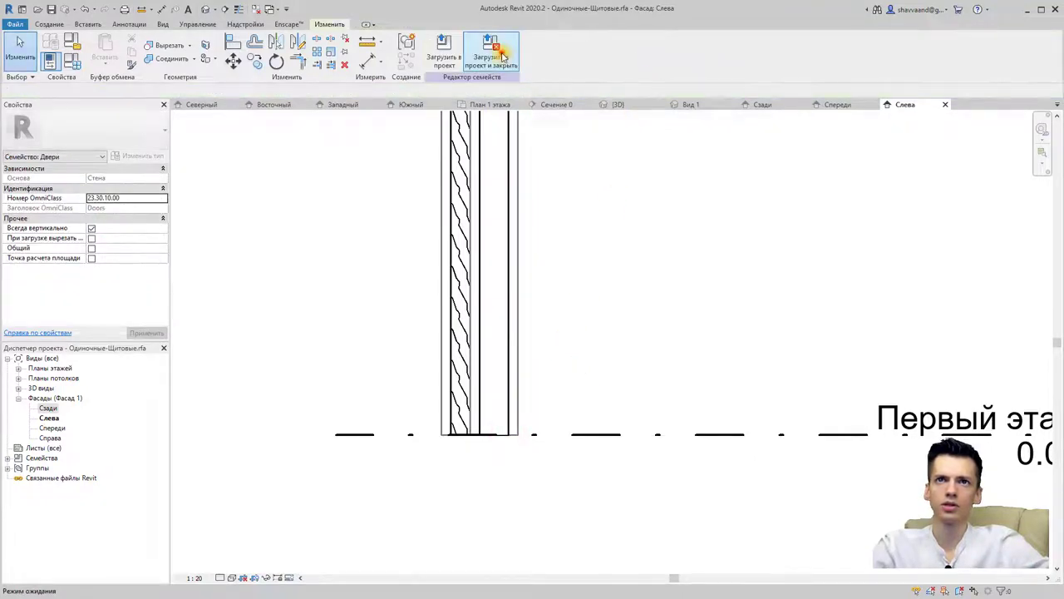
- Load the door family into the project without saving, overwriting the existing version and parameters
{"action": "left_click", "coordinate": [502, 57]}
{"action": "left_click", "coordinate": [560, 315]}
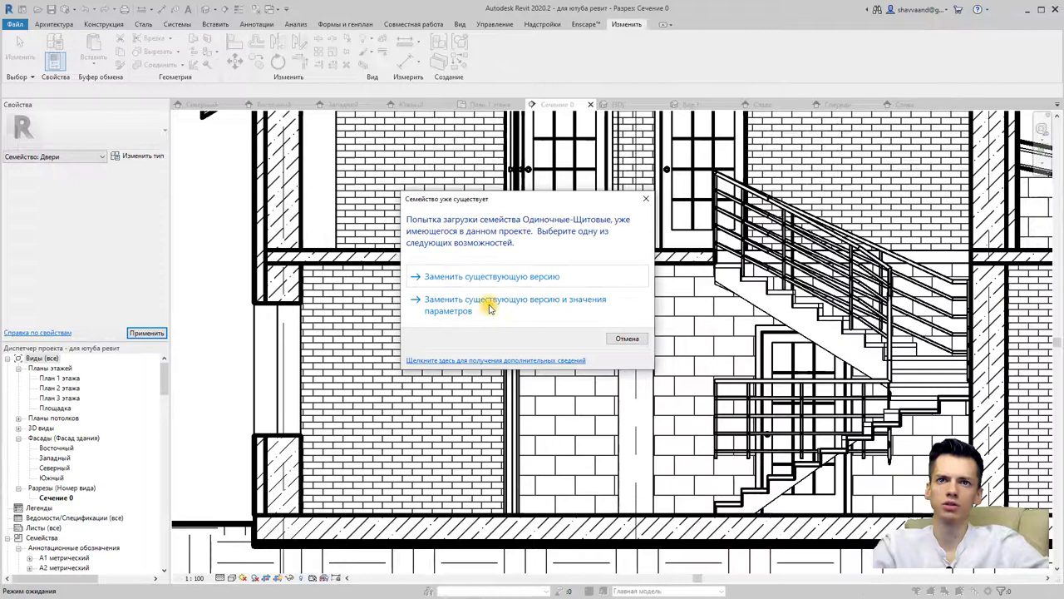
{"action": "left_click", "coordinate": [489, 306]}
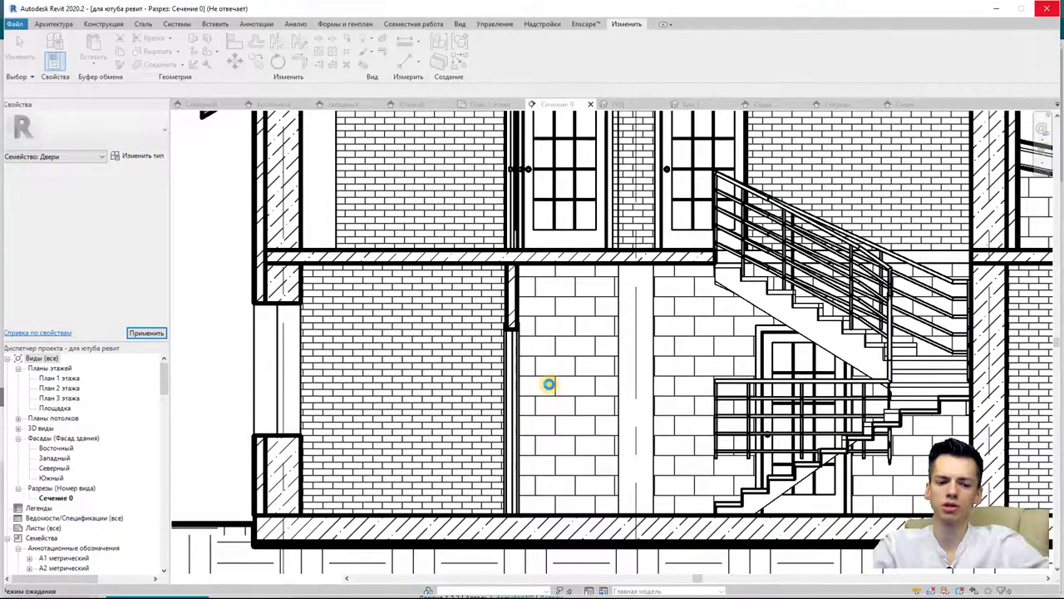
{"action": "scroll", "coordinate": [519, 369], "scroll_direction": "up", "scroll_amount": 5}
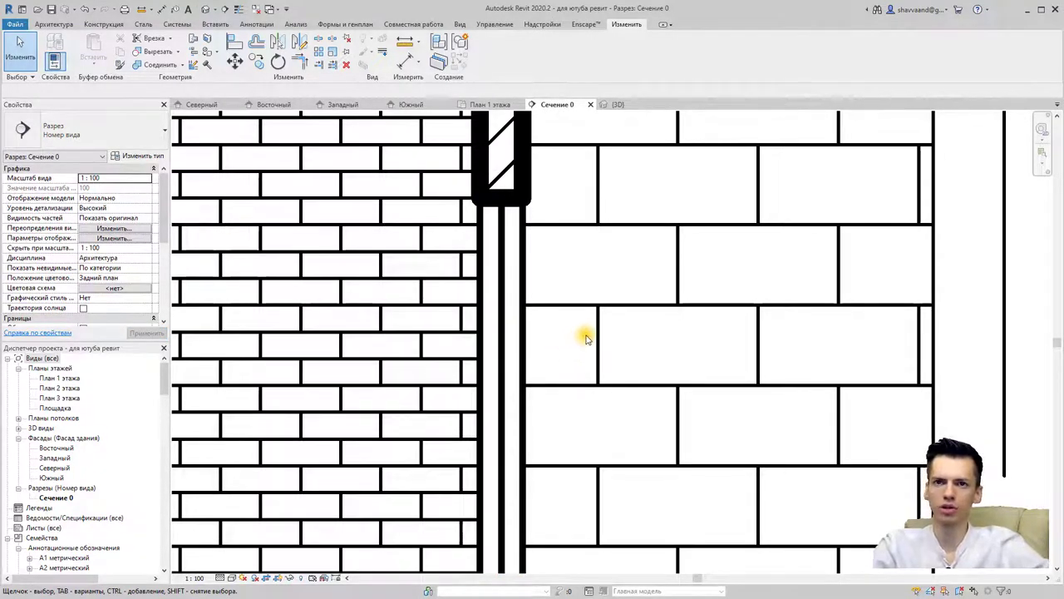
{"action": "scroll", "coordinate": [582, 338], "scroll_direction": "down", "scroll_amount": 2}
{"action": "scroll", "coordinate": [581, 337], "scroll_direction": "down", "scroll_amount": 2}
{"action": "scroll", "coordinate": [590, 335], "scroll_direction": "down", "scroll_amount": 1}
{"action": "scroll", "coordinate": [613, 355], "scroll_direction": "down", "scroll_amount": 1}
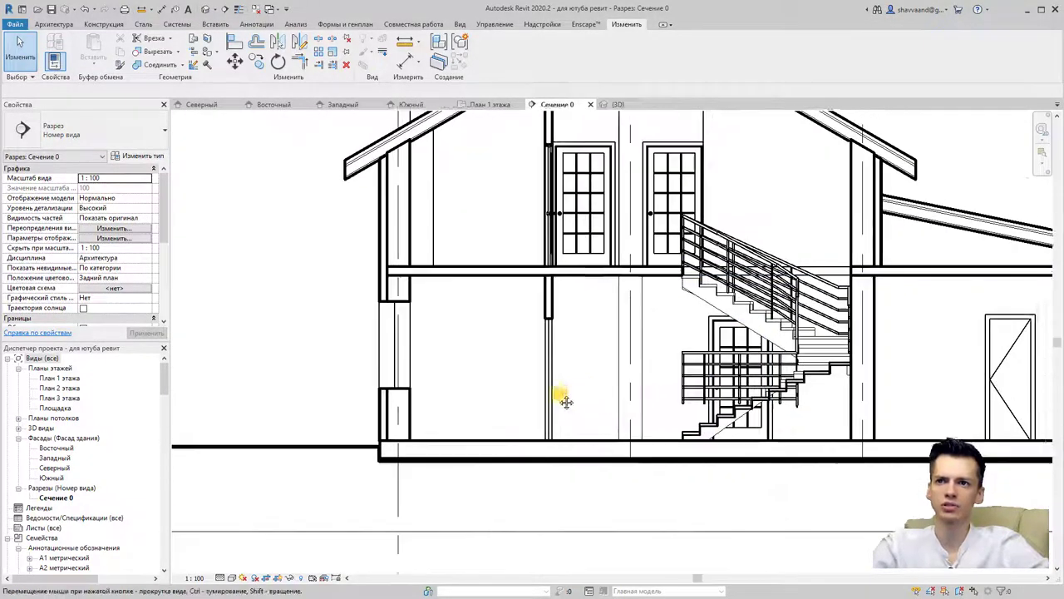
{"action": "scroll", "coordinate": [623, 375], "scroll_direction": "up", "scroll_amount": 1}
- Select the stair railing, rehost it onto the stair, and start Edit Path
{"action": "left_click", "coordinate": [625, 384]}
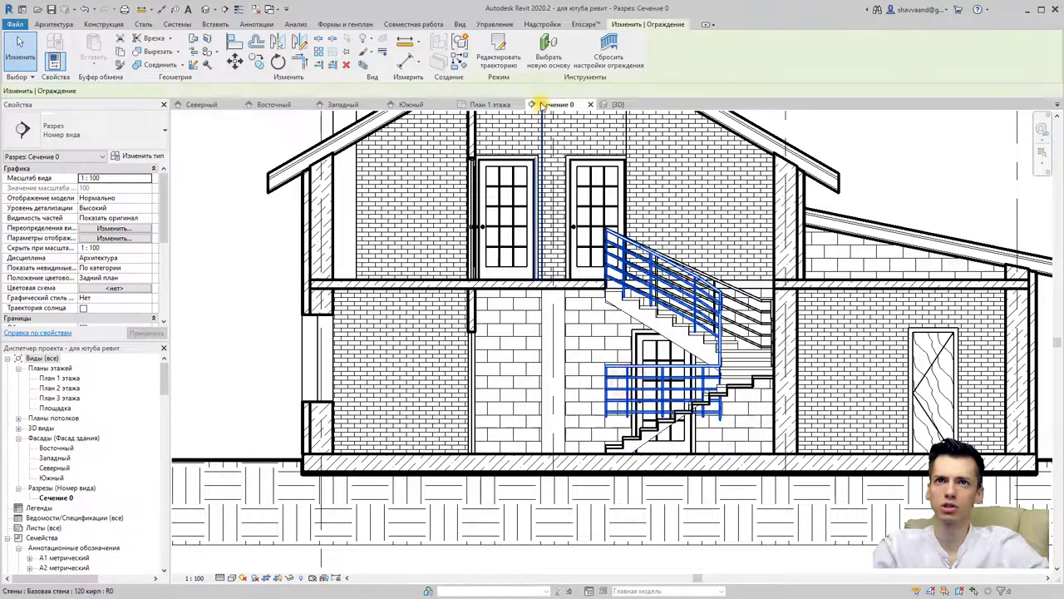
{"action": "left_click", "coordinate": [548, 50]}
{"action": "left_click", "coordinate": [635, 441]}
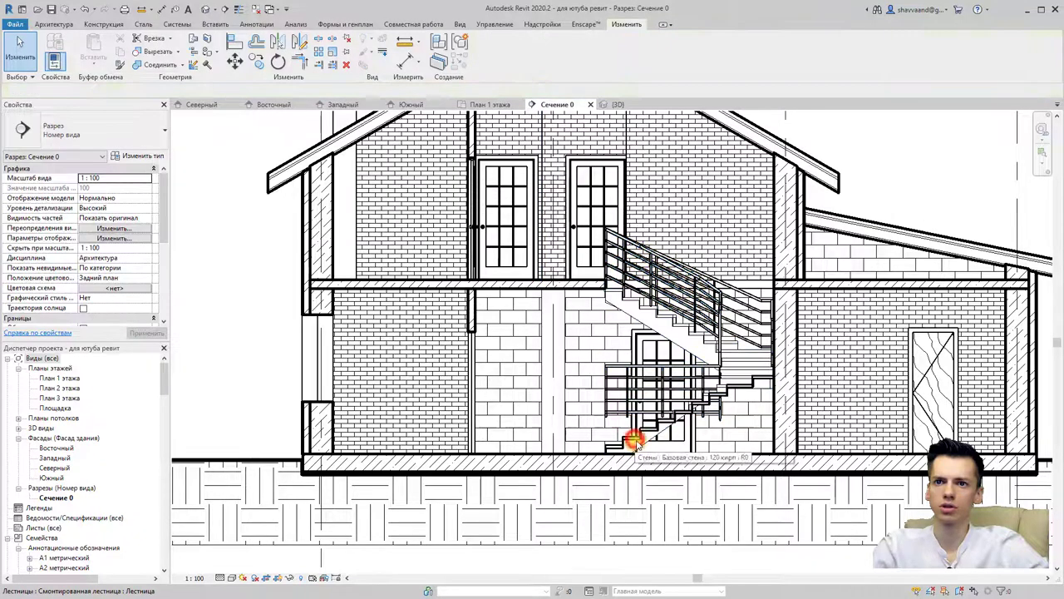
{"action": "left_click", "coordinate": [487, 51]}
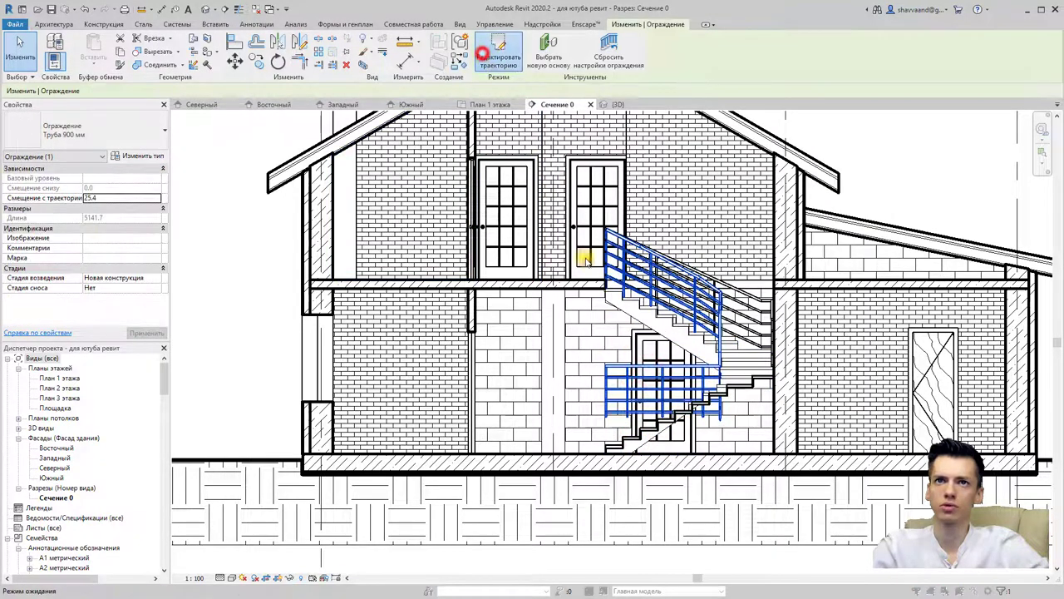
- Open the floor plan for the path sketch and select its upper and lower lines
{"action": "left_click", "coordinate": [529, 413]}
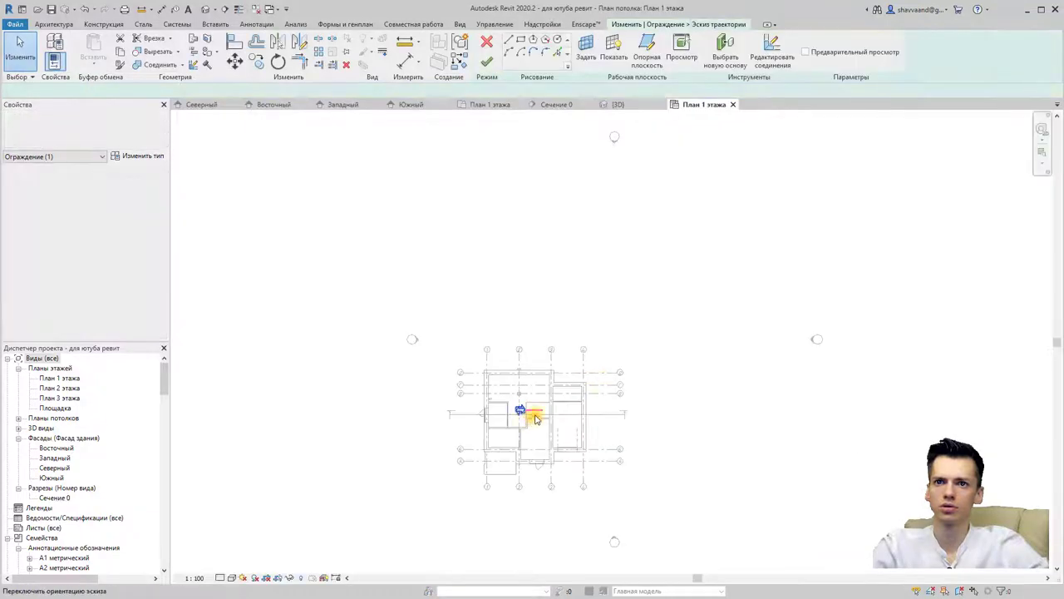
{"action": "scroll", "coordinate": [534, 411], "scroll_direction": "up", "scroll_amount": 8}
{"action": "scroll", "coordinate": [544, 390], "scroll_direction": "up", "scroll_amount": 2}
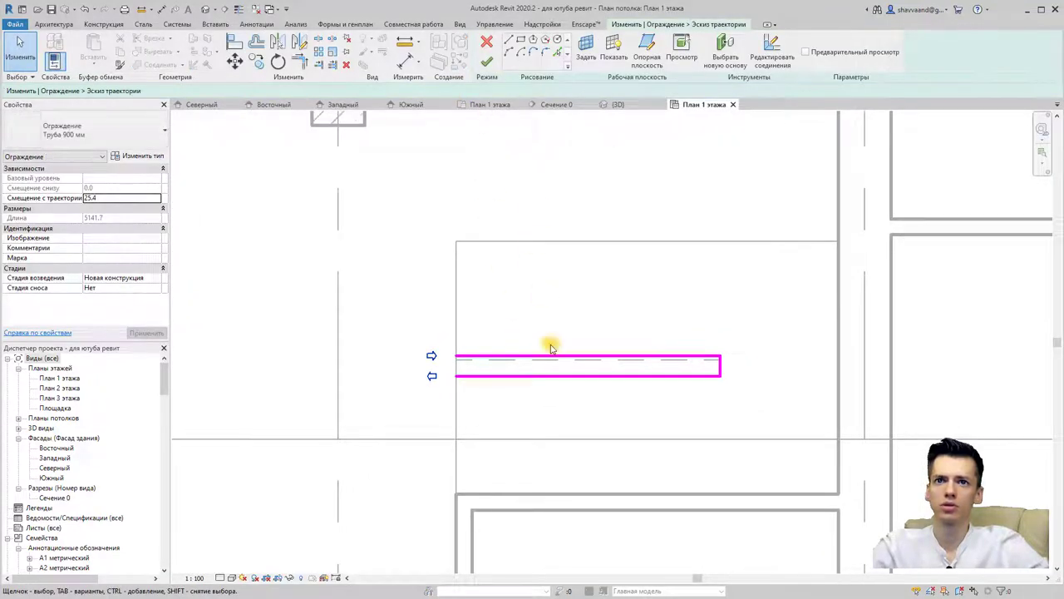
{"action": "left_click", "coordinate": [554, 355]}
{"action": "left_click", "coordinate": [618, 376]}
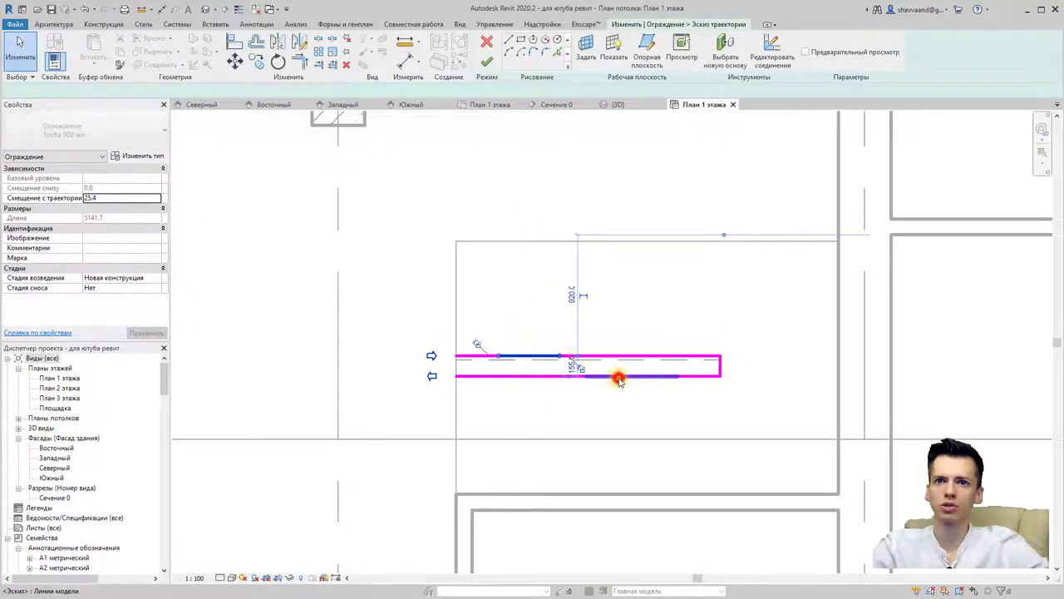
- Inspect the railing in the 3D view, then finish the path edit
{"action": "left_click", "coordinate": [202, 8]}
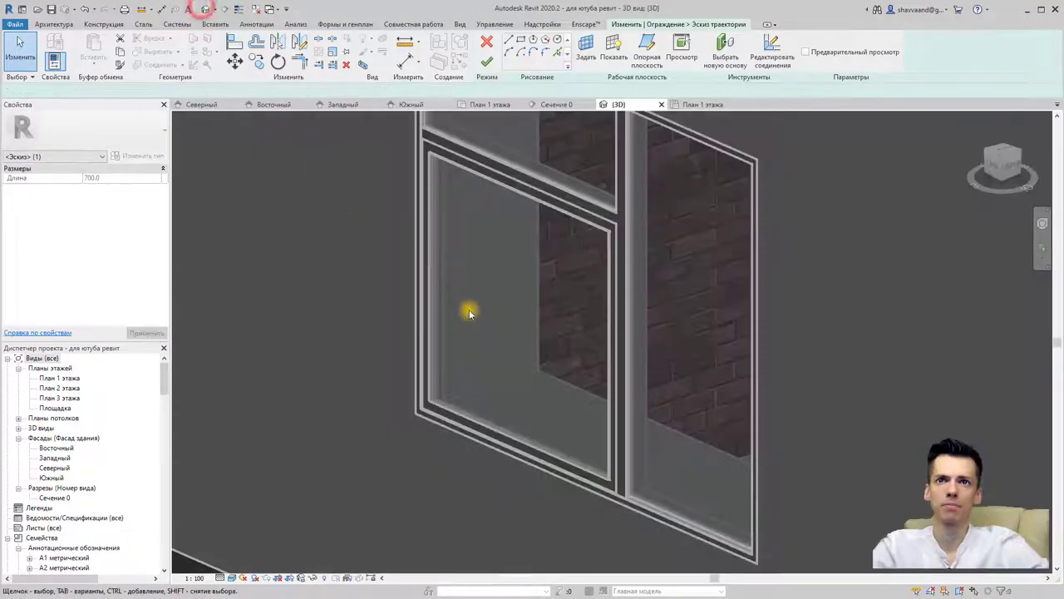
{"action": "scroll", "coordinate": [504, 347], "scroll_direction": "down", "scroll_amount": 2}
{"action": "scroll", "coordinate": [506, 346], "scroll_direction": "down", "scroll_amount": 5}
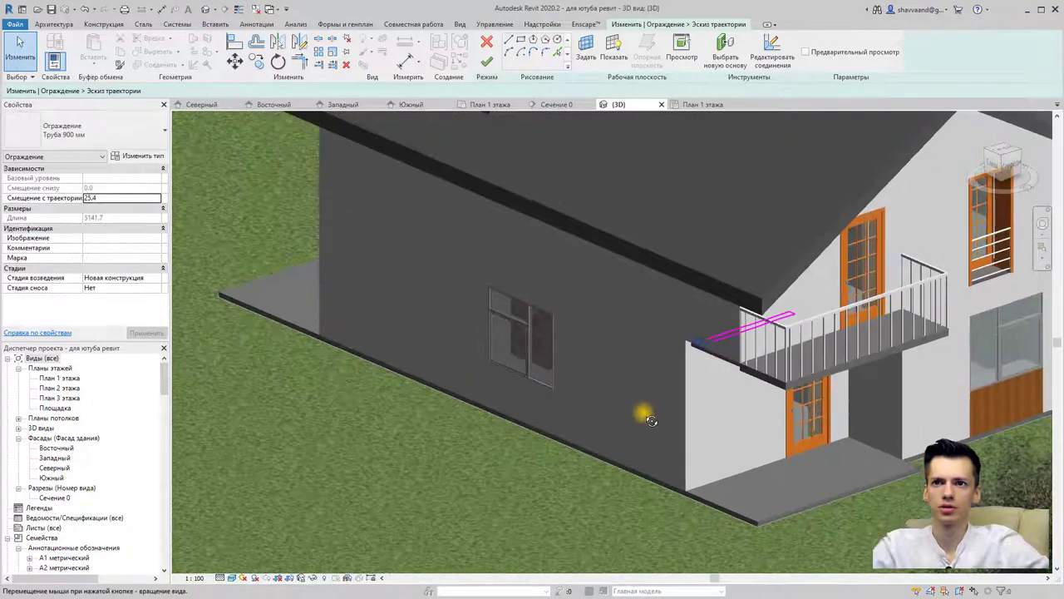
{"action": "middle_click_drag", "start_coordinate": [597, 429], "coordinate": [727, 401], "text": "shift"}
{"action": "mouse_move", "coordinate": [577, 338]}
{"action": "middle_mouse_down", "text": "shift"}
{"action": "mouse_move", "coordinate": [421, 302]}
{"action": "mouse_move", "coordinate": [434, 325]}
{"action": "mouse_move", "coordinate": [421, 373]}
{"action": "mouse_move", "coordinate": [589, 388]}
{"action": "middle_mouse_up", "text": "shift"}
{"action": "scroll", "coordinate": [590, 388], "scroll_direction": "down", "scroll_amount": 2}
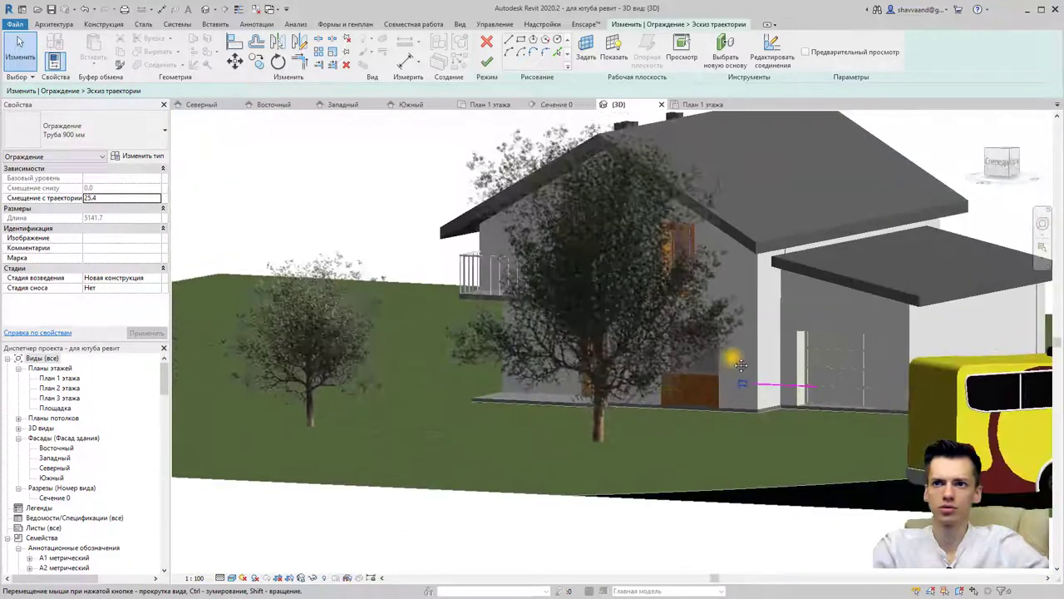
{"action": "scroll", "coordinate": [729, 357], "scroll_direction": "down", "scroll_amount": 3}
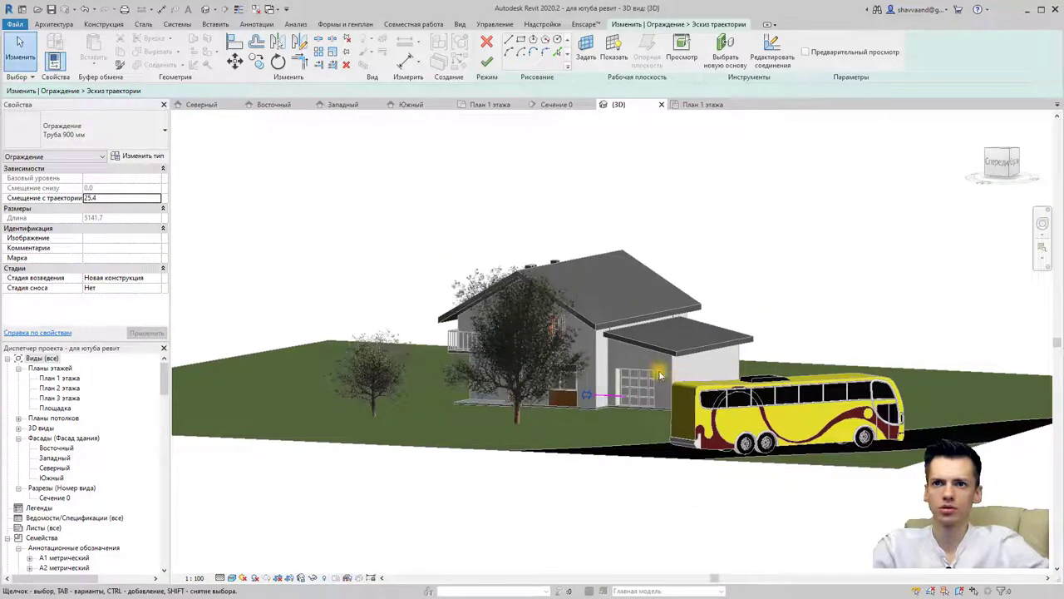
{"action": "left_click", "coordinate": [490, 63]}
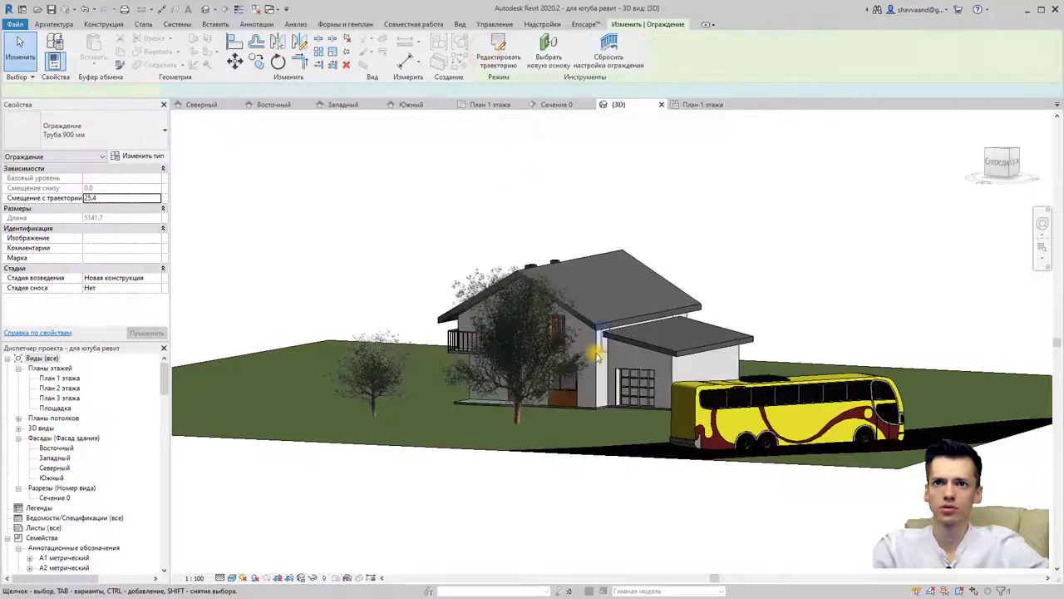
- Select the house and ground and temporarily isolate them in the 3D view
{"action": "middle_click_drag", "start_coordinate": [615, 389], "coordinate": [665, 456], "text": "shift"}
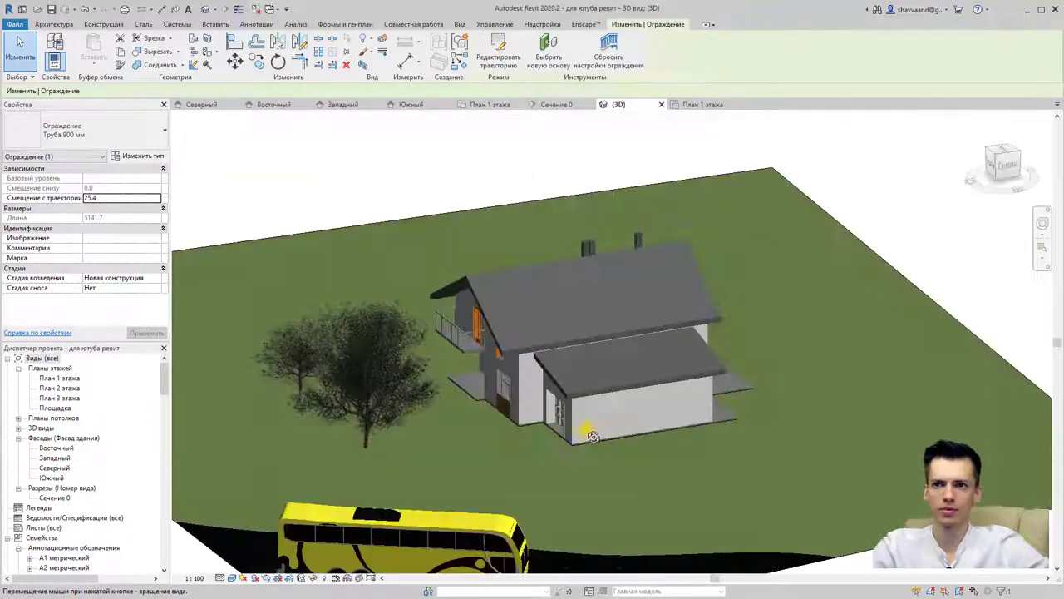
{"action": "left_click", "coordinate": [726, 473]}
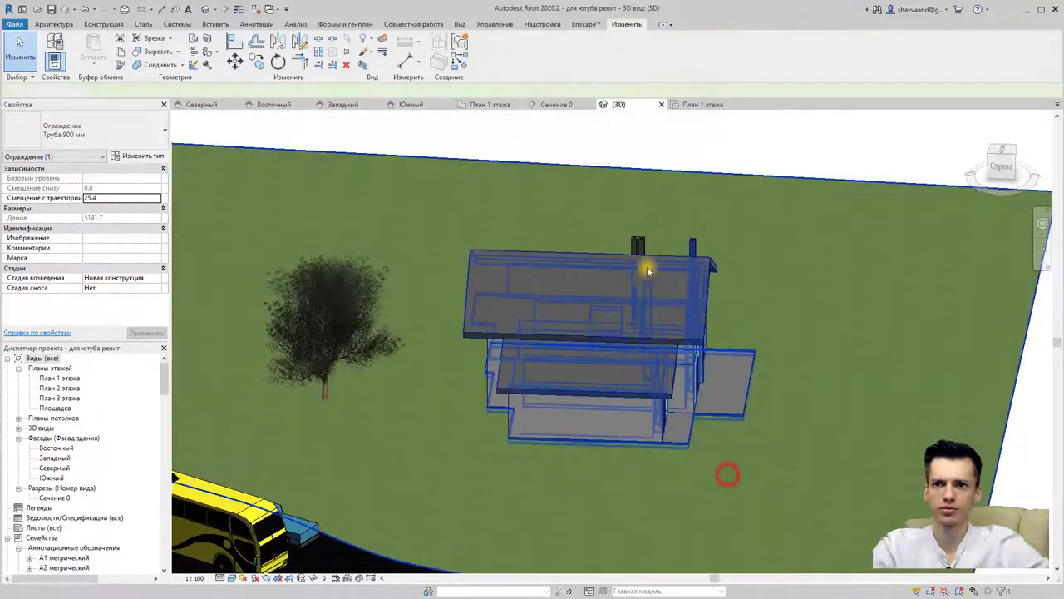
{"action": "left_click_drag", "start_coordinate": [649, 262], "coordinate": [384, 162]}
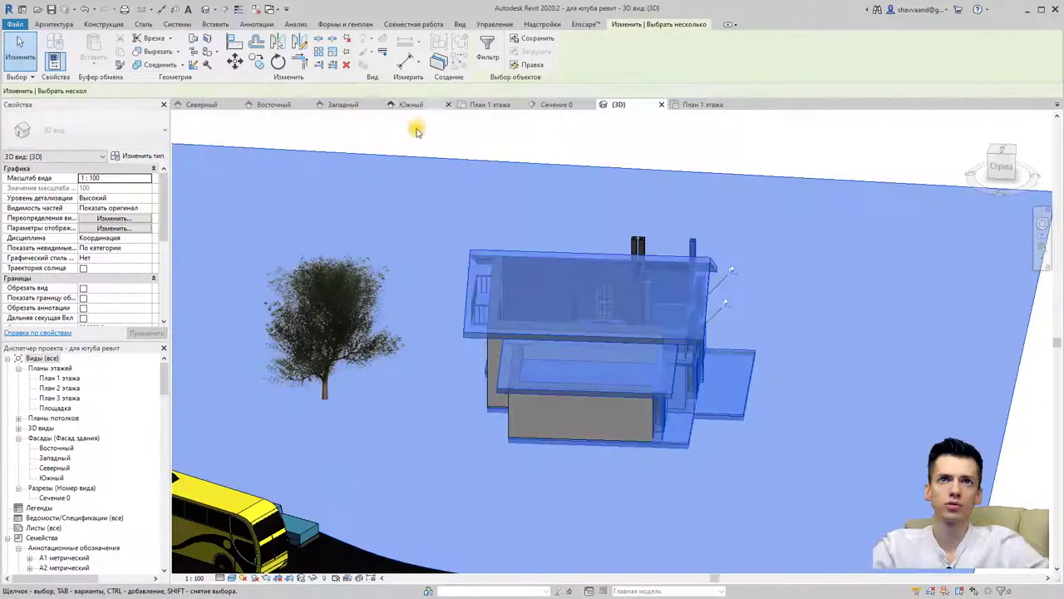
{"action": "left_click", "coordinate": [312, 575]}
{"action": "left_click", "coordinate": [330, 552]}
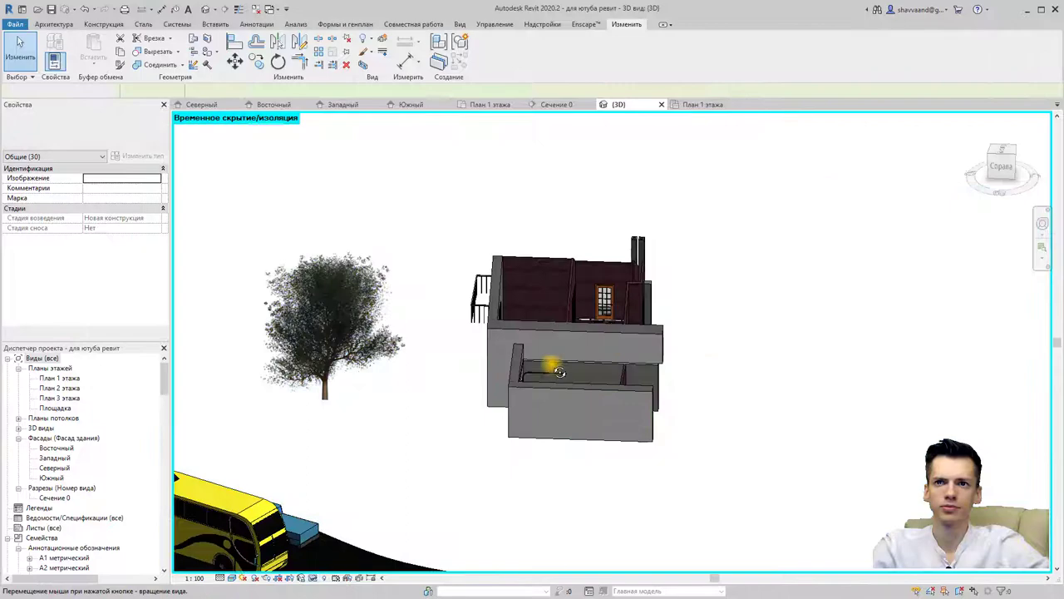
{"action": "mouse_move", "coordinate": [551, 368]}
{"action": "middle_mouse_down", "text": "shift"}
{"action": "mouse_move", "coordinate": [492, 380]}
{"action": "mouse_move", "coordinate": [582, 368]}
{"action": "middle_mouse_up", "text": "shift"}
{"action": "scroll", "coordinate": [599, 378], "scroll_direction": "up", "scroll_amount": 5}
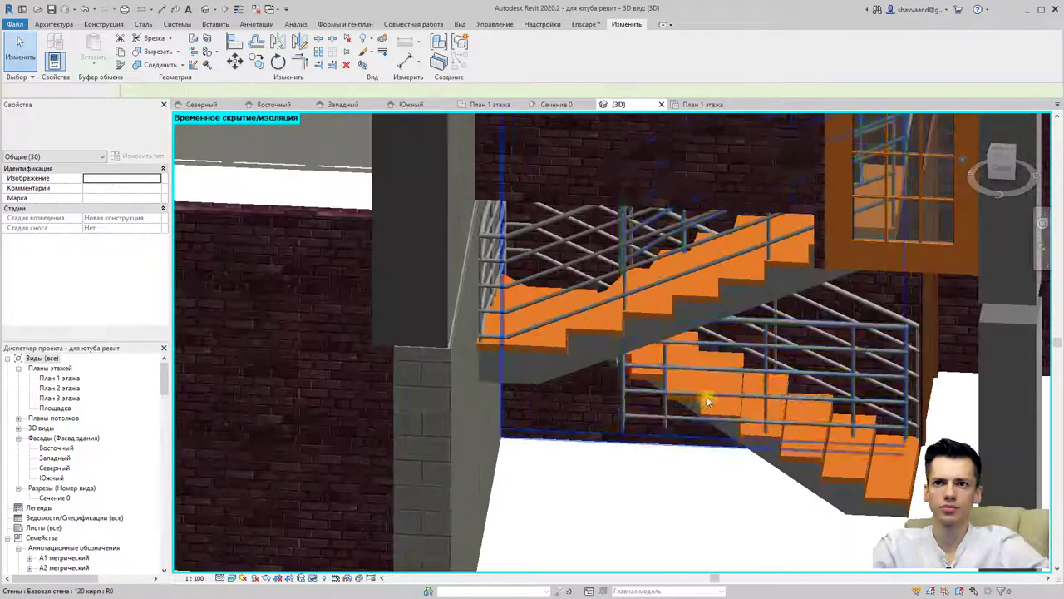
- Edit the lower railing's path, split it at two points, and finish the edit
{"action": "left_click", "coordinate": [778, 324]}
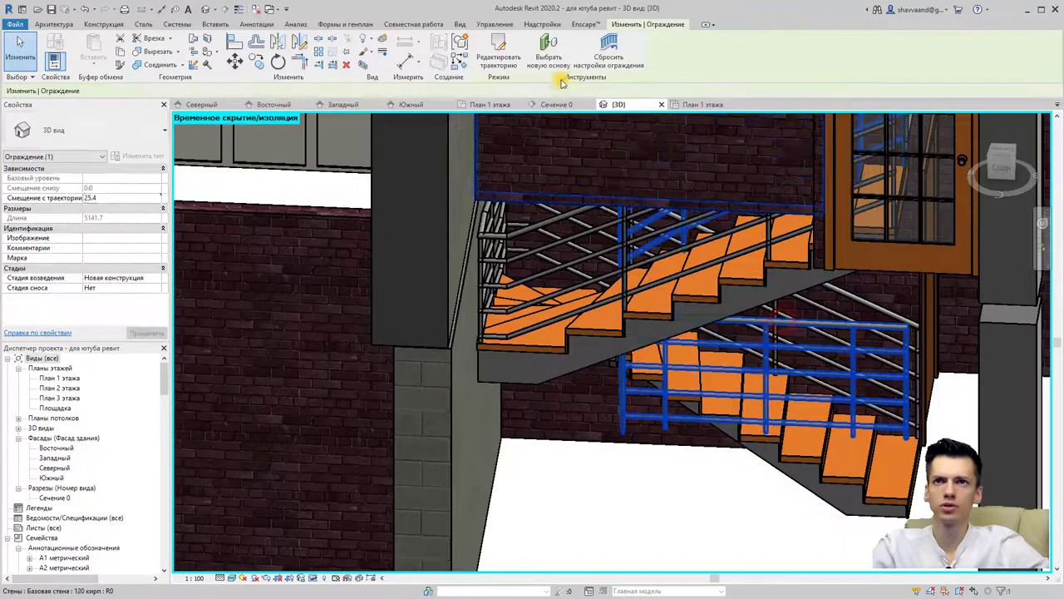
{"action": "left_click", "coordinate": [507, 50]}
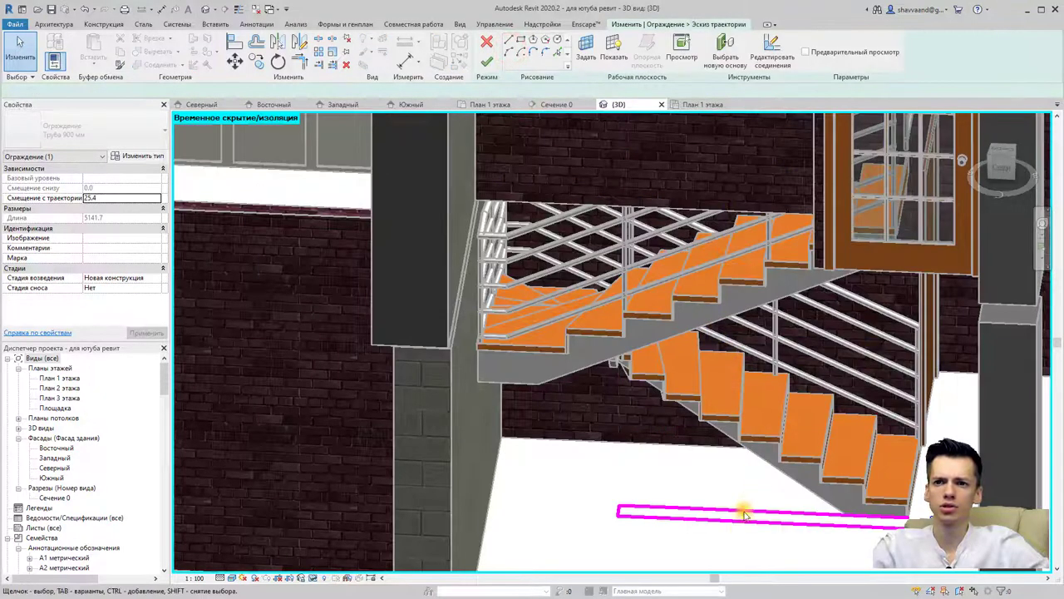
{"action": "left_click", "coordinate": [742, 522]}
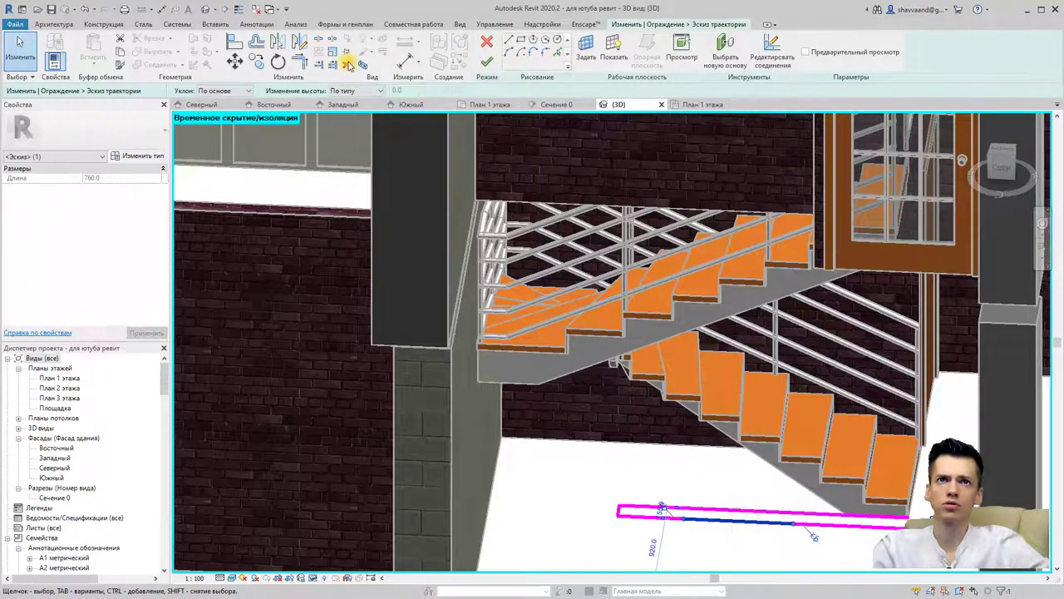
{"action": "left_click", "coordinate": [320, 42]}
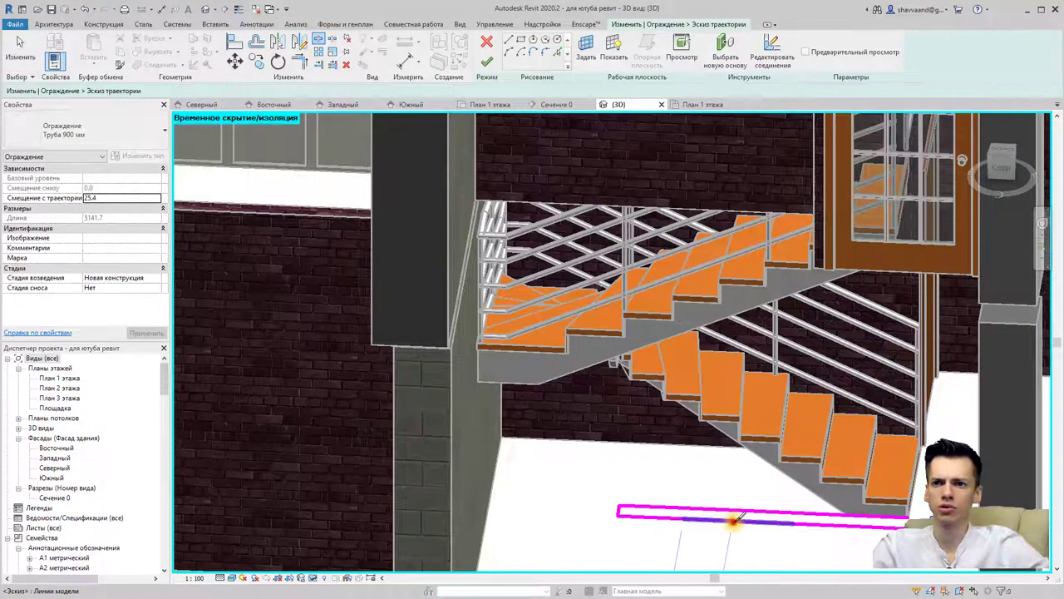
{"action": "left_click", "coordinate": [733, 520]}
{"action": "left_click", "coordinate": [829, 524]}
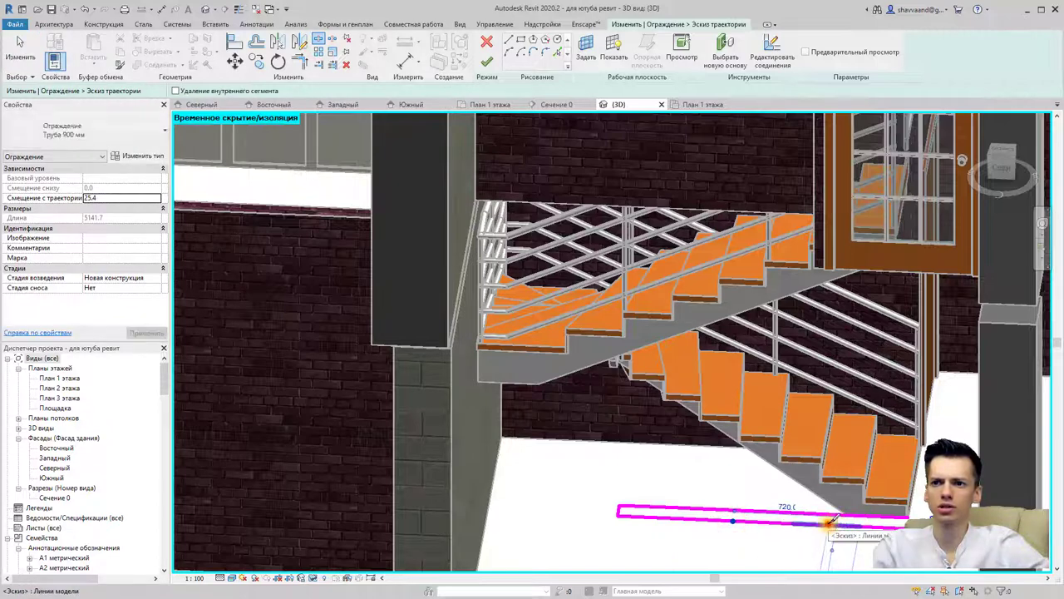
{"action": "left_click", "coordinate": [644, 513]}
{"action": "left_click", "coordinate": [487, 61]}
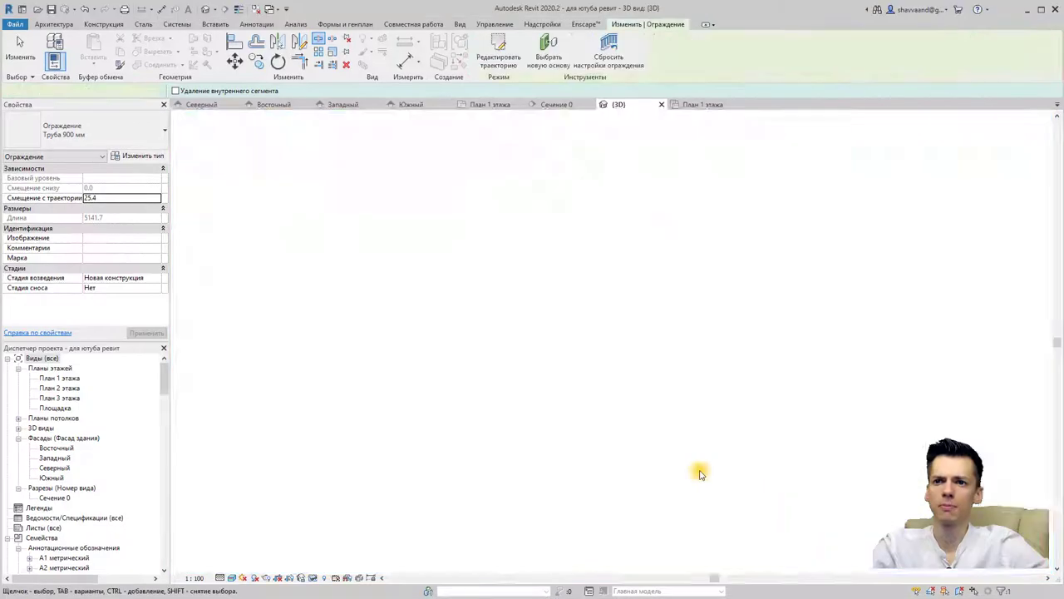
{"action": "key", "text": "Escape"}
- Zoom out on the building and open the Сечение 0 section view
{"action": "scroll", "coordinate": [665, 468], "scroll_direction": "down", "scroll_amount": 5}
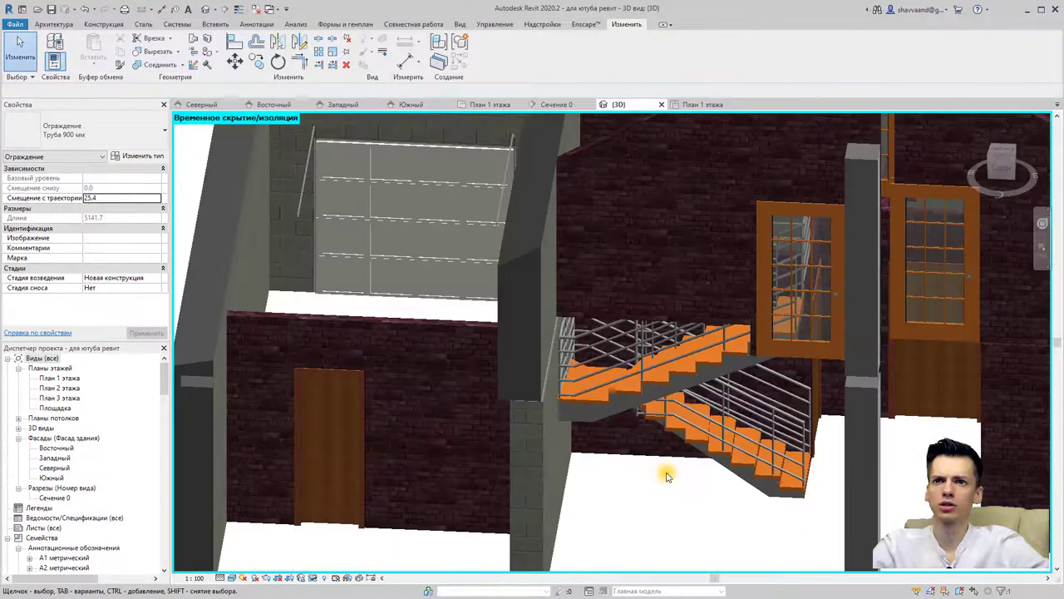
{"action": "mouse_move", "coordinate": [688, 483]}
{"action": "middle_mouse_down", "text": "shift"}
{"action": "mouse_move", "coordinate": [680, 451]}
{"action": "mouse_move", "coordinate": [657, 466]}
{"action": "middle_mouse_up", "text": "shift"}
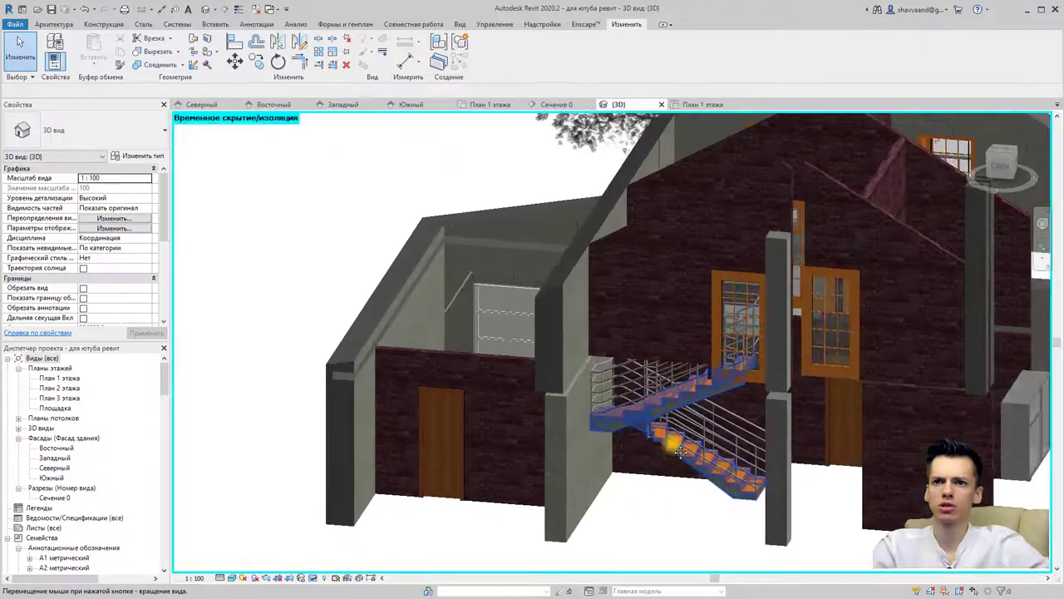
{"action": "double_click", "coordinate": [54, 497]}
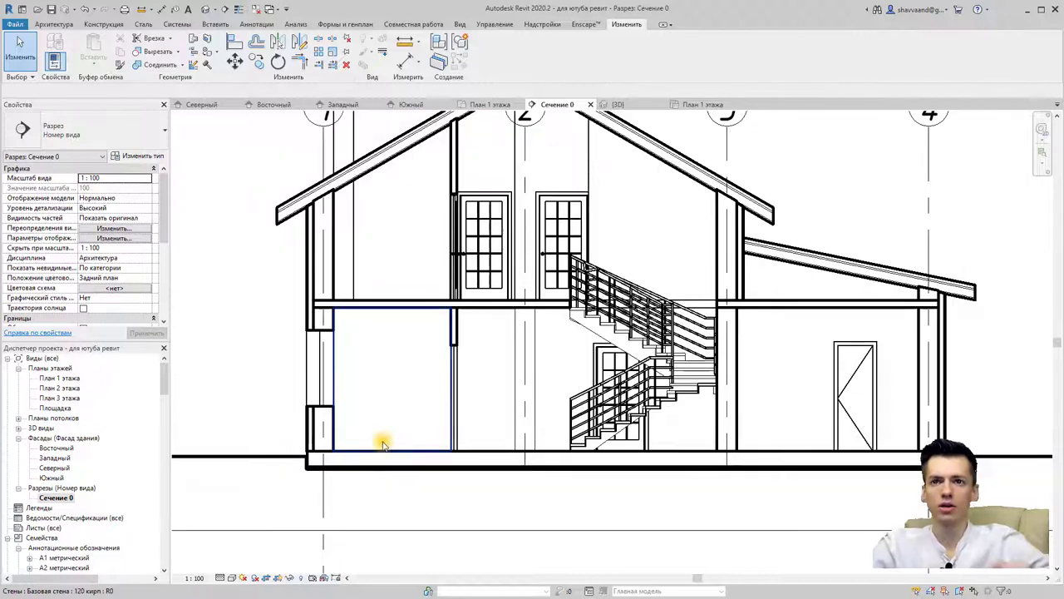
{"action": "scroll", "coordinate": [382, 445], "scroll_direction": "down", "scroll_amount": 2}
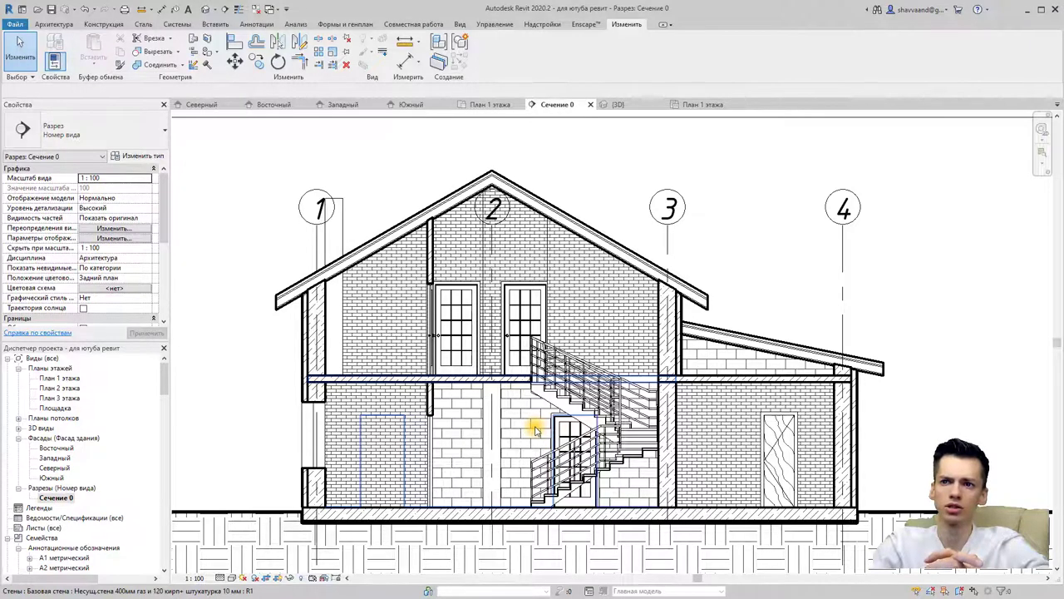
{"action": "scroll", "coordinate": [779, 404], "scroll_direction": "up", "scroll_amount": 4}
{"action": "scroll", "coordinate": [805, 466], "scroll_direction": "up", "scroll_amount": 3}
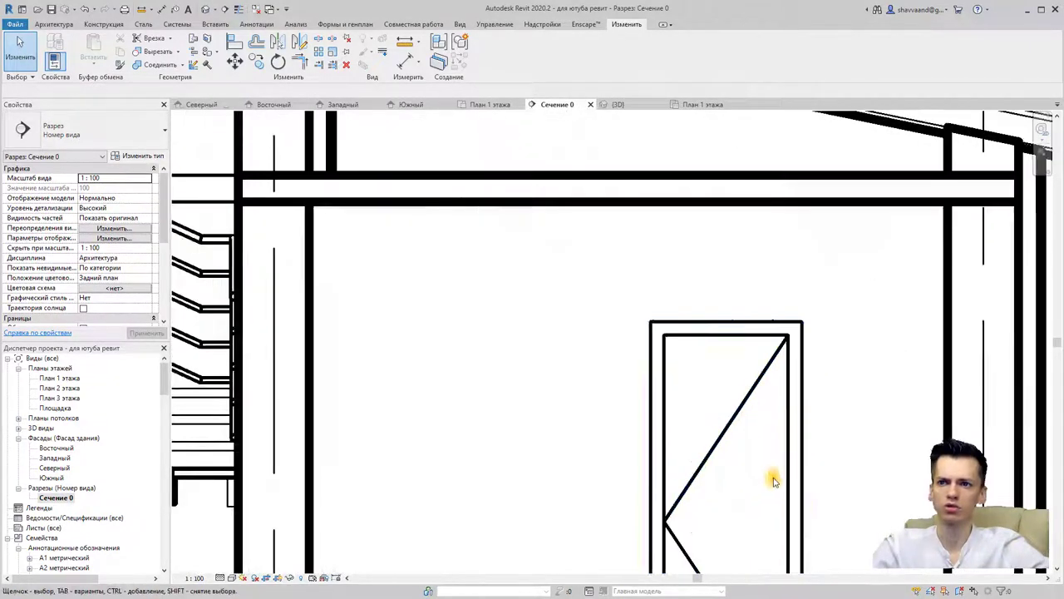
{"action": "scroll", "coordinate": [769, 494], "scroll_direction": "down", "scroll_amount": 3}
{"action": "scroll", "coordinate": [748, 468], "scroll_direction": "down", "scroll_amount": 3}
{"action": "scroll", "coordinate": [599, 462], "scroll_direction": "up", "scroll_amount": 1}
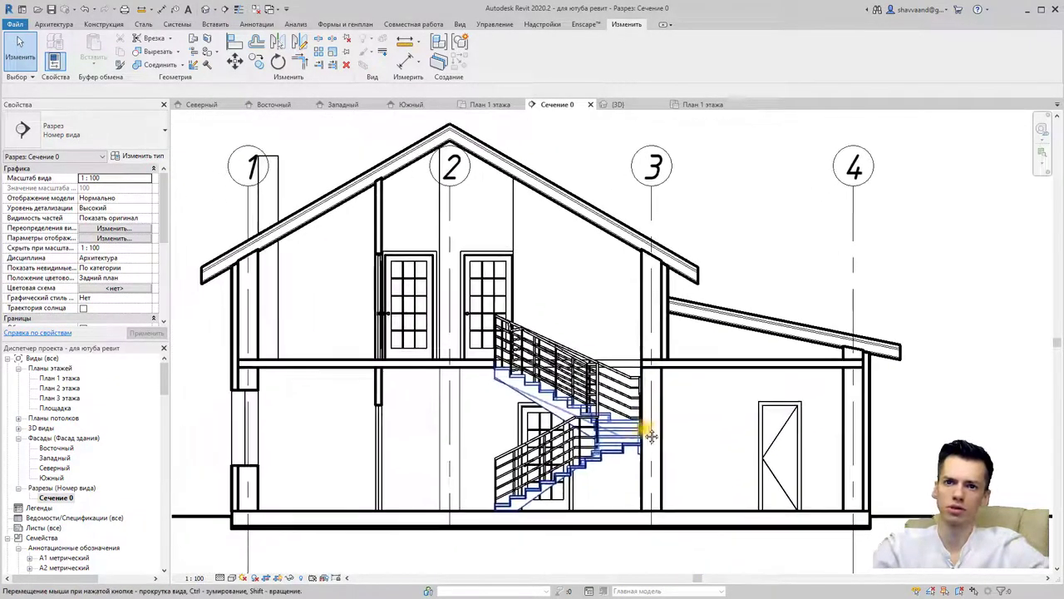
{"action": "scroll", "coordinate": [712, 435], "scroll_direction": "up", "scroll_amount": 1}
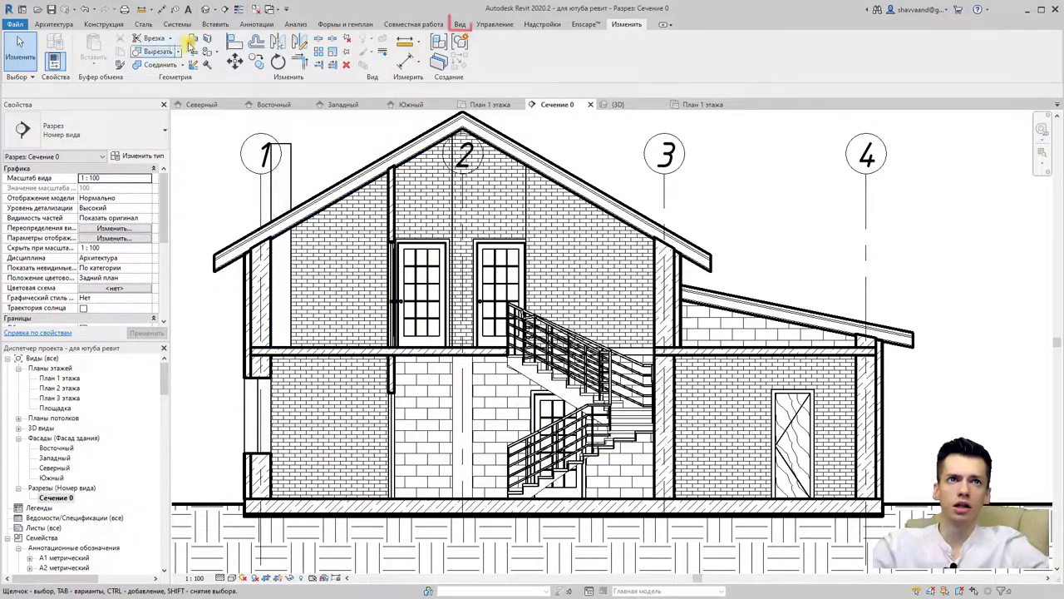
- In Visibility/Graphics for Section 0, hide the Roofs (Крыши) surface patterns
{"action": "left_click", "coordinate": [460, 23]}
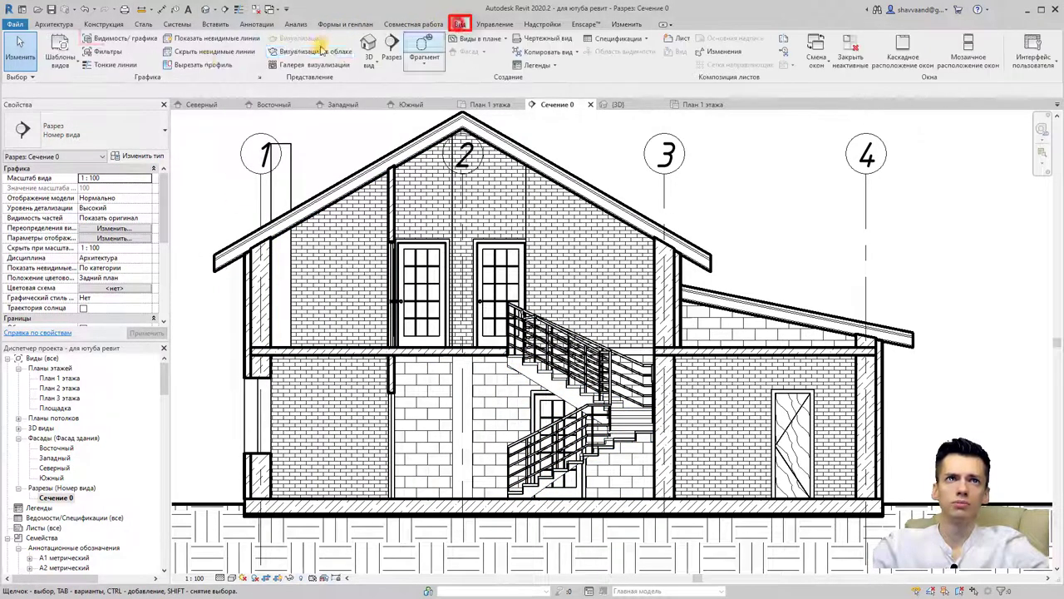
{"action": "left_click", "coordinate": [117, 38]}
{"action": "scroll", "coordinate": [365, 315], "scroll_direction": "down", "scroll_amount": 1}
{"action": "scroll", "coordinate": [341, 329], "scroll_direction": "down", "scroll_amount": 2}
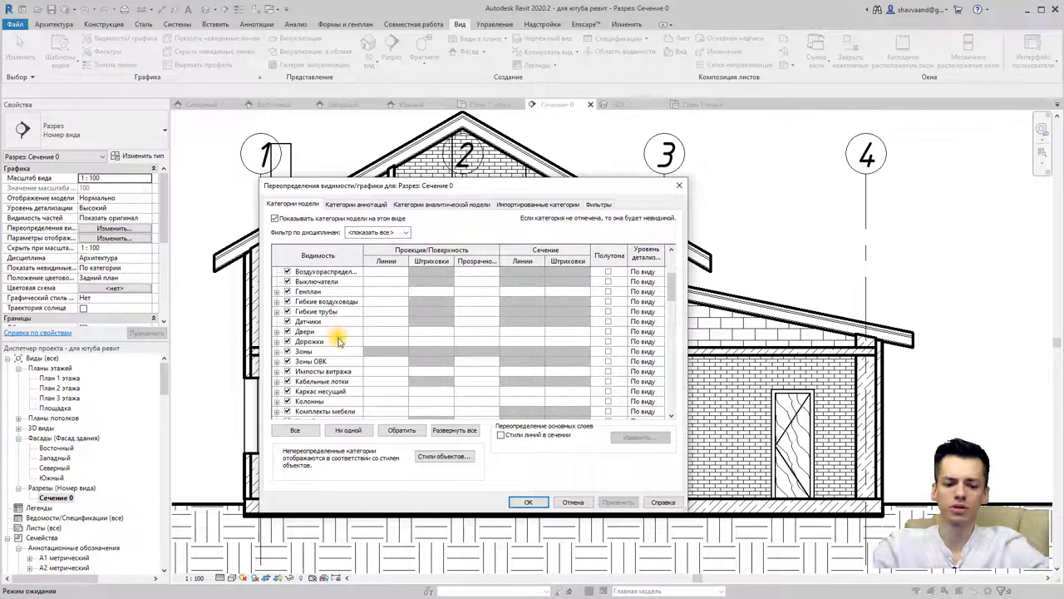
{"action": "scroll", "coordinate": [343, 346], "scroll_direction": "down", "scroll_amount": 1}
{"action": "scroll", "coordinate": [352, 344], "scroll_direction": "down", "scroll_amount": 1}
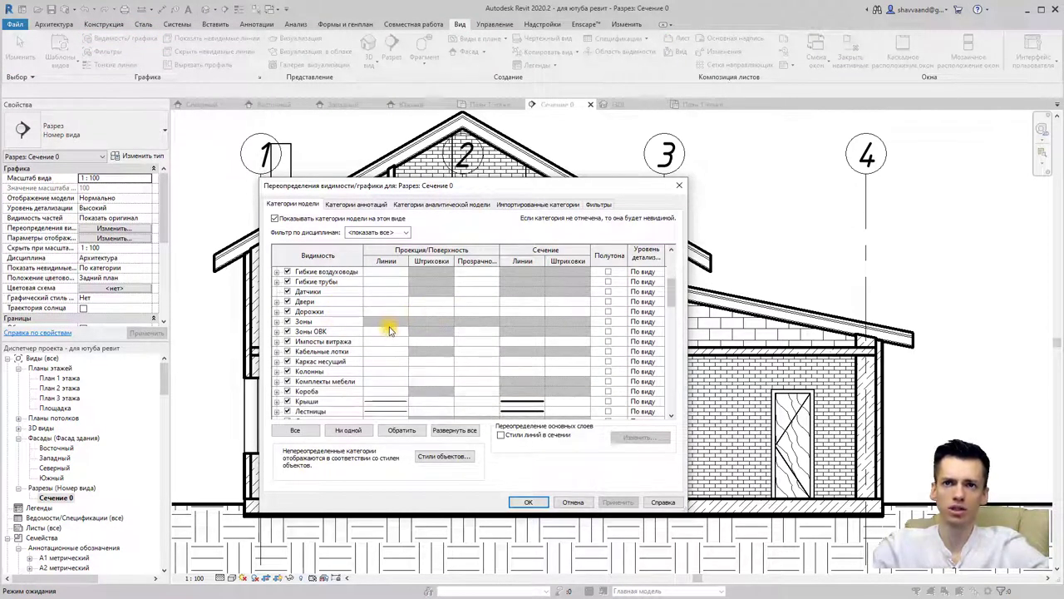
{"action": "scroll", "coordinate": [382, 337], "scroll_direction": "down", "scroll_amount": 1}
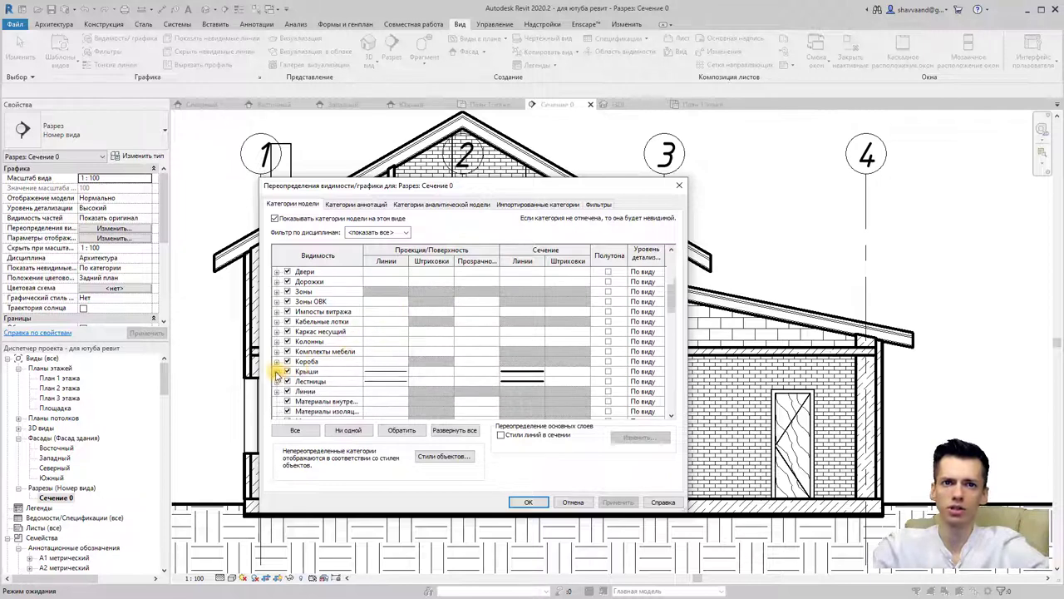
{"action": "left_click", "coordinate": [277, 370]}
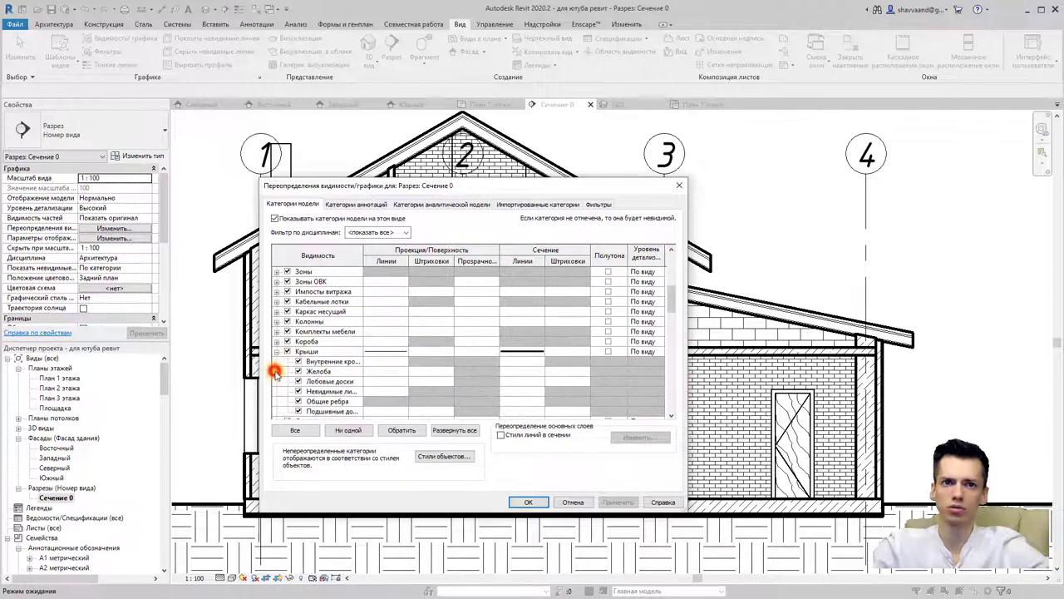
{"action": "left_click", "coordinate": [316, 353]}
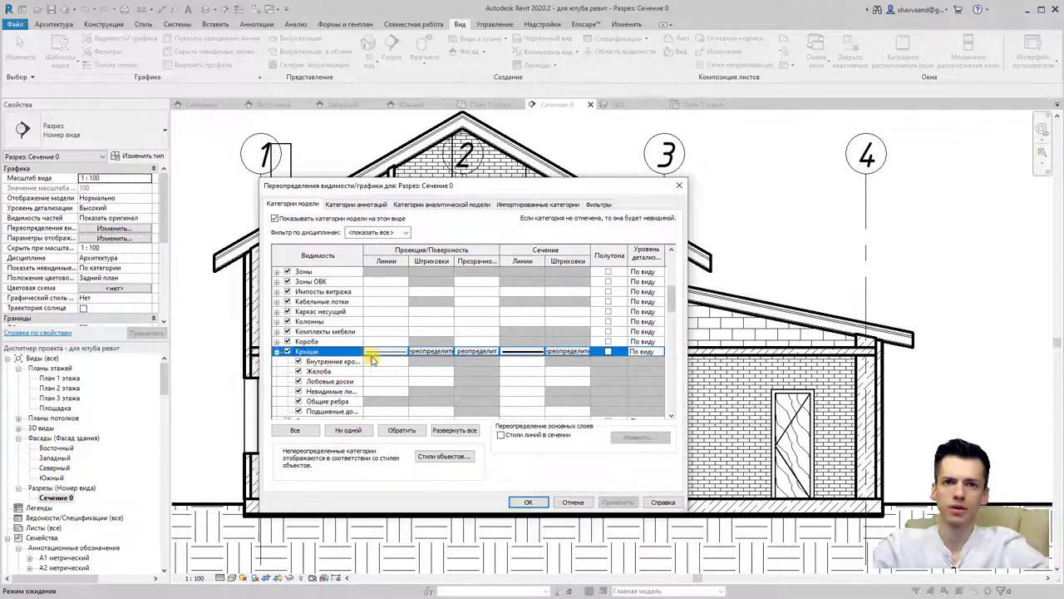
{"action": "left_click", "coordinate": [277, 351]}
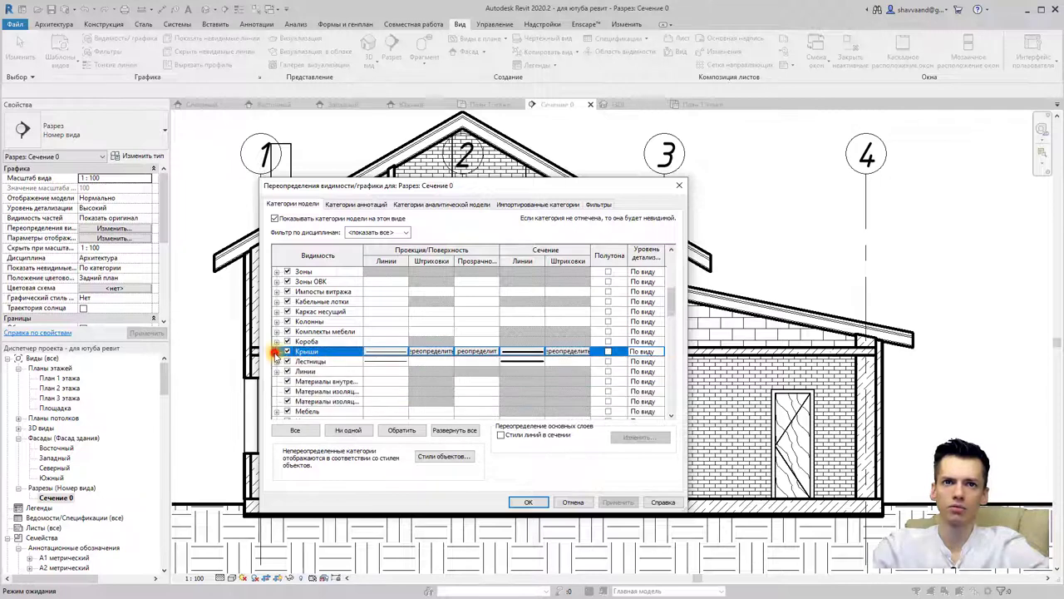
{"action": "left_click", "coordinate": [431, 350]}
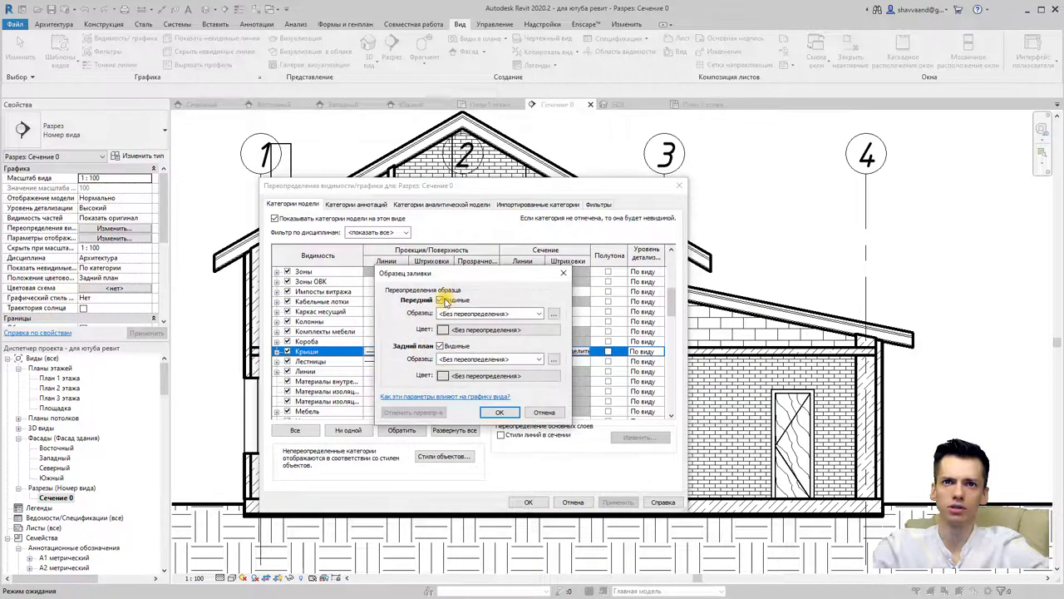
{"action": "left_click", "coordinate": [441, 300]}
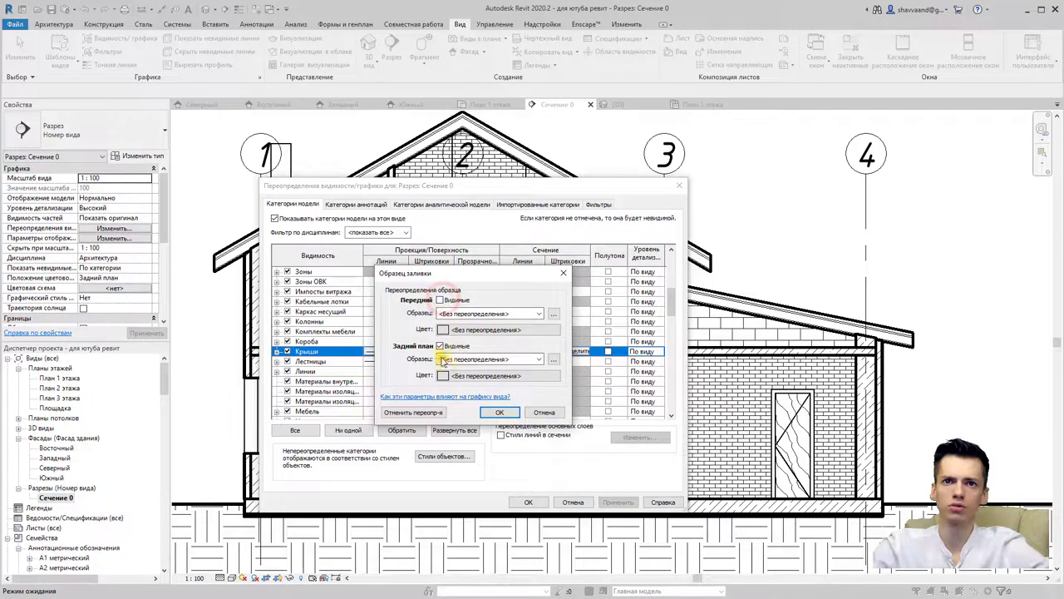
{"action": "left_click", "coordinate": [498, 411]}
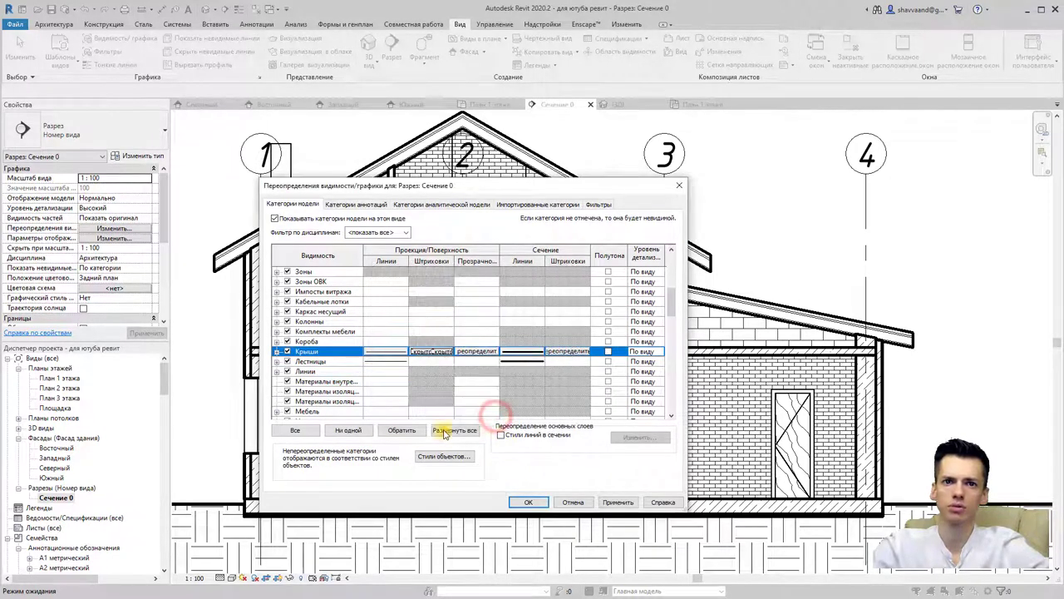
- Hide the Walls (Стены) surface patterns
{"action": "scroll", "coordinate": [363, 369], "scroll_direction": "down", "scroll_amount": 2}
{"action": "scroll", "coordinate": [363, 370], "scroll_direction": "down", "scroll_amount": 3}
{"action": "scroll", "coordinate": [349, 366], "scroll_direction": "down", "scroll_amount": 3}
{"action": "scroll", "coordinate": [341, 364], "scroll_direction": "down", "scroll_amount": 3}
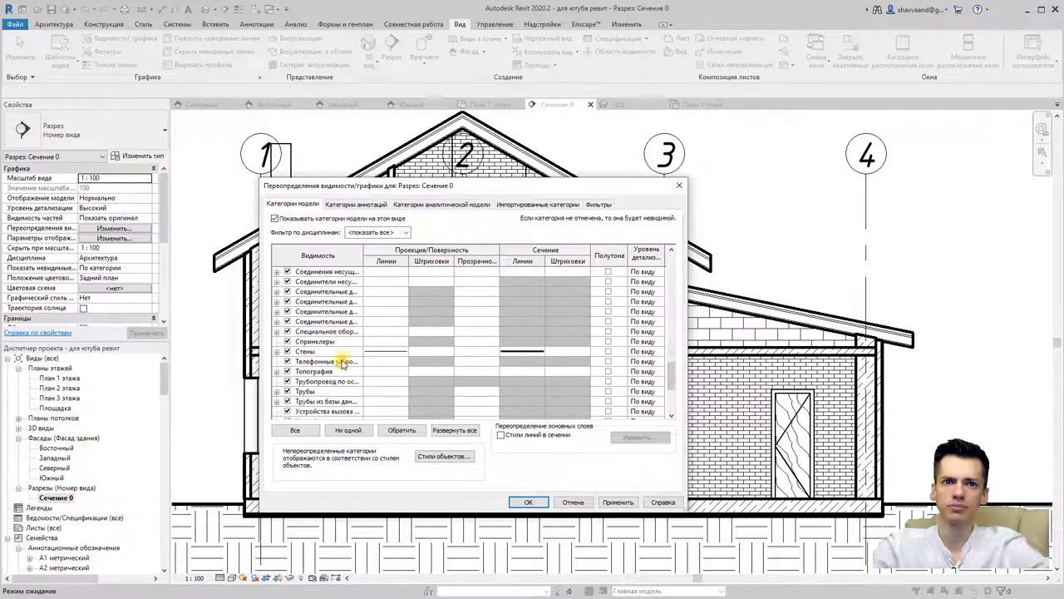
{"action": "left_click", "coordinate": [425, 353]}
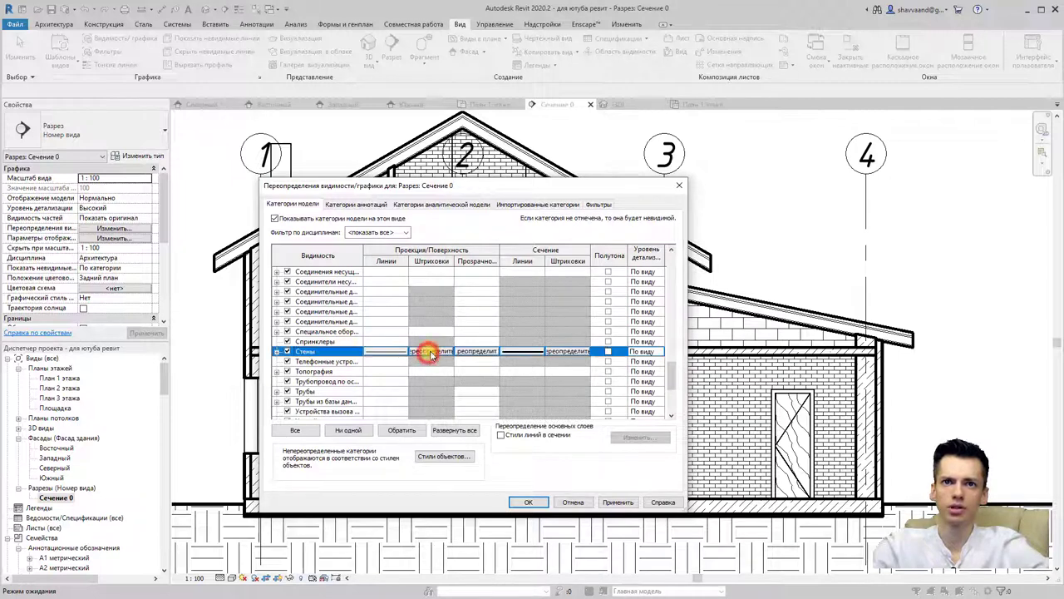
{"action": "left_click", "coordinate": [426, 352]}
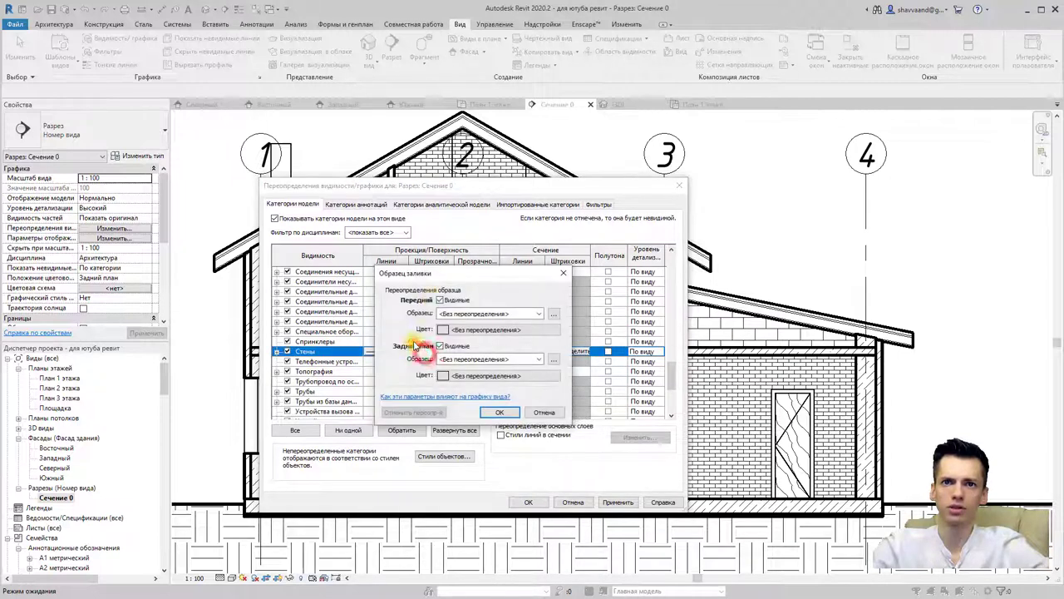
{"action": "left_click", "coordinate": [439, 345]}
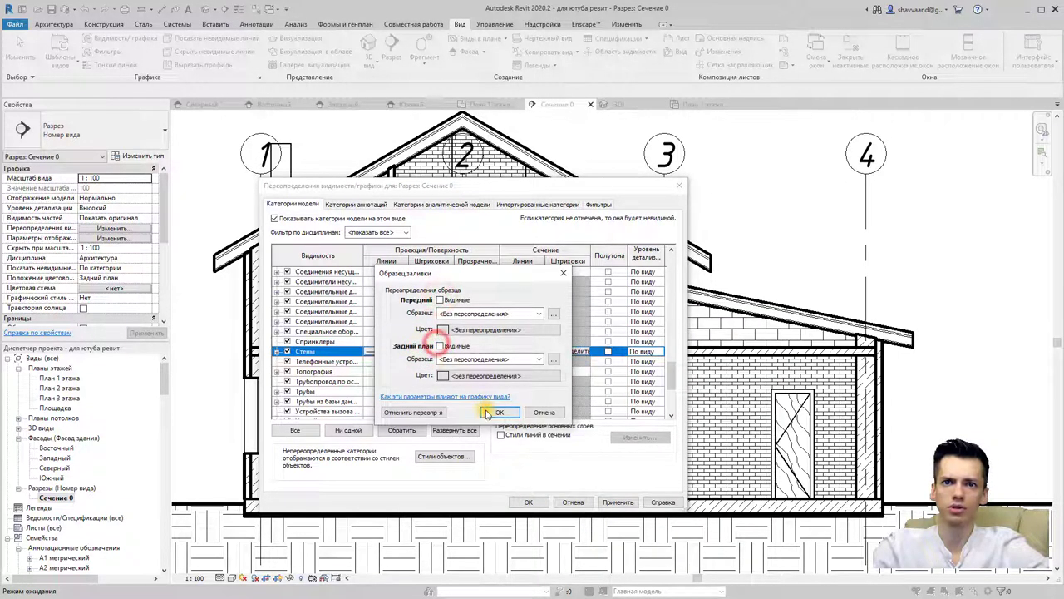
{"action": "left_click", "coordinate": [485, 411]}
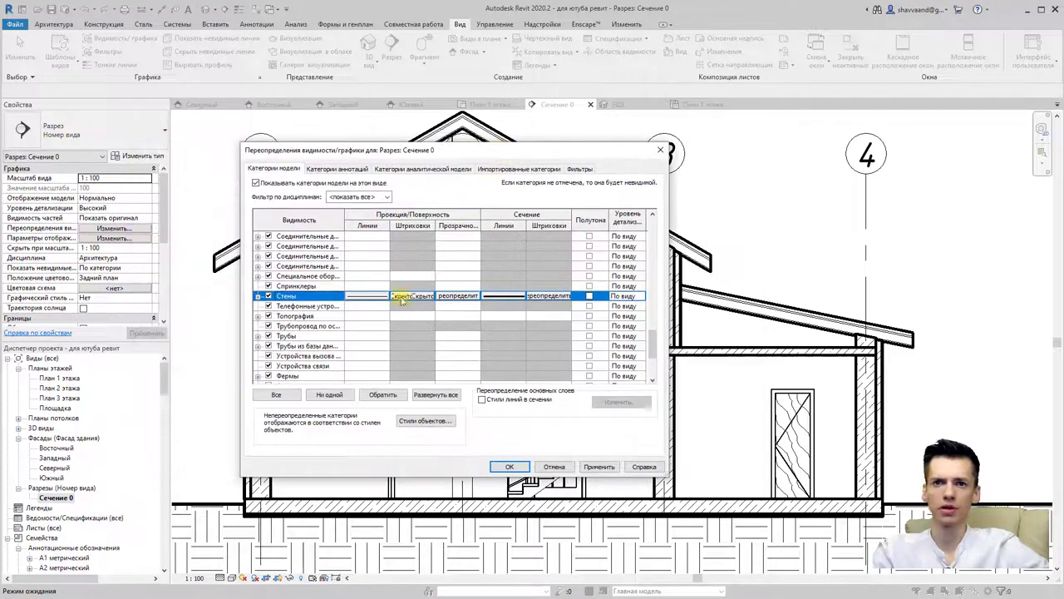
- Hide the Doors (Двери) foreground and background surface patterns and apply the overrides
{"action": "scroll", "coordinate": [368, 349], "scroll_direction": "up", "scroll_amount": 3}
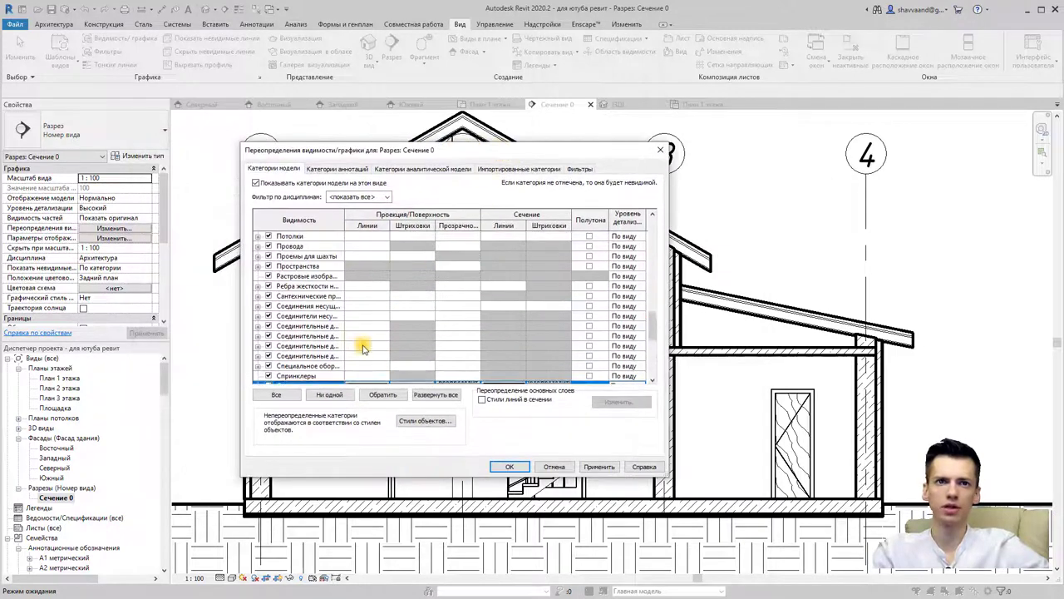
{"action": "scroll", "coordinate": [369, 349], "scroll_direction": "up", "scroll_amount": 3}
{"action": "scroll", "coordinate": [383, 336], "scroll_direction": "up", "scroll_amount": 3}
{"action": "scroll", "coordinate": [305, 341], "scroll_direction": "up", "scroll_amount": 3}
{"action": "scroll", "coordinate": [305, 341], "scroll_direction": "up", "scroll_amount": 3}
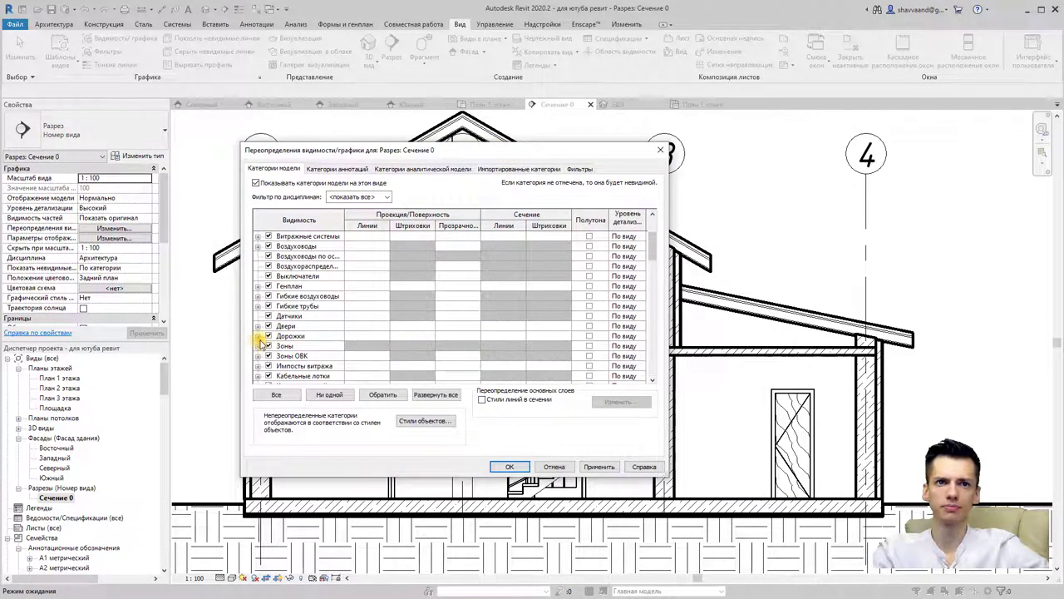
{"action": "scroll", "coordinate": [261, 336], "scroll_direction": "up", "scroll_amount": 2}
{"action": "scroll", "coordinate": [261, 332], "scroll_direction": "up", "scroll_amount": 1}
{"action": "scroll", "coordinate": [278, 335], "scroll_direction": "down", "scroll_amount": 2}
{"action": "scroll", "coordinate": [300, 334], "scroll_direction": "down", "scroll_amount": 2}
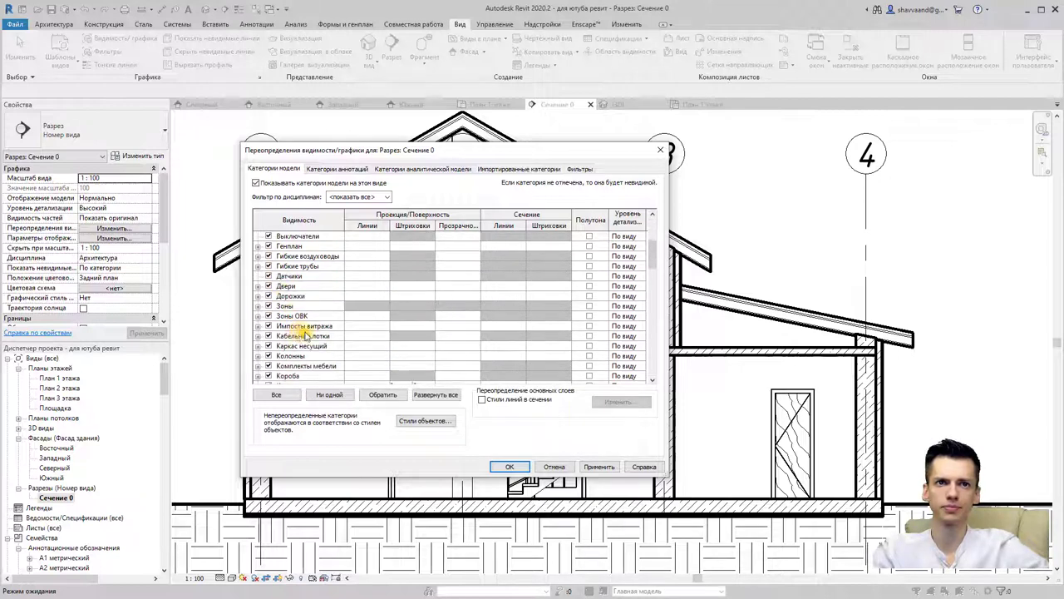
{"action": "scroll", "coordinate": [308, 335], "scroll_direction": "down", "scroll_amount": 2}
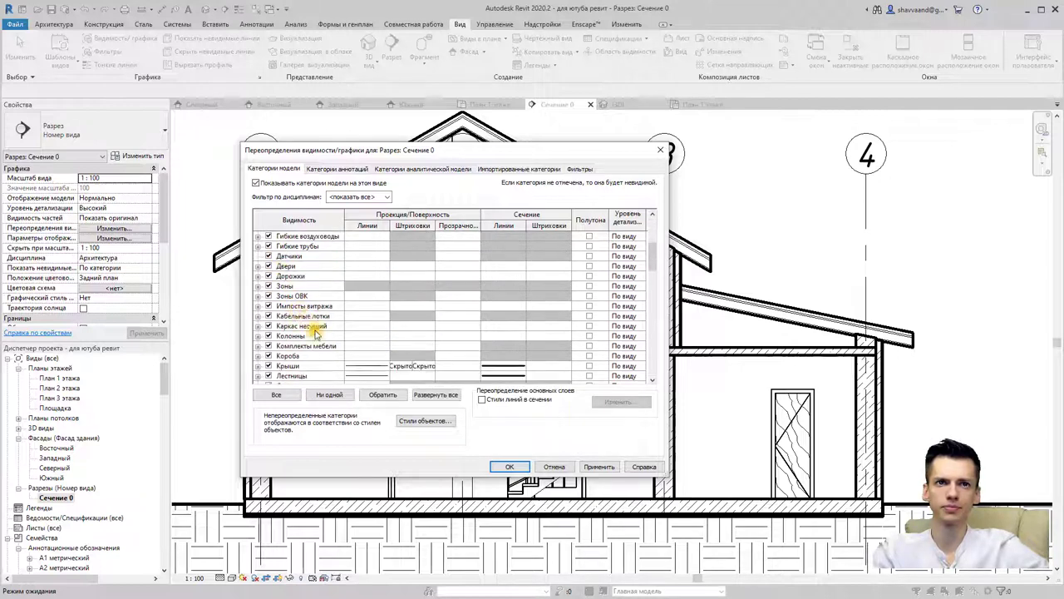
{"action": "left_click", "coordinate": [405, 266]}
{"action": "left_click", "coordinate": [408, 266]}
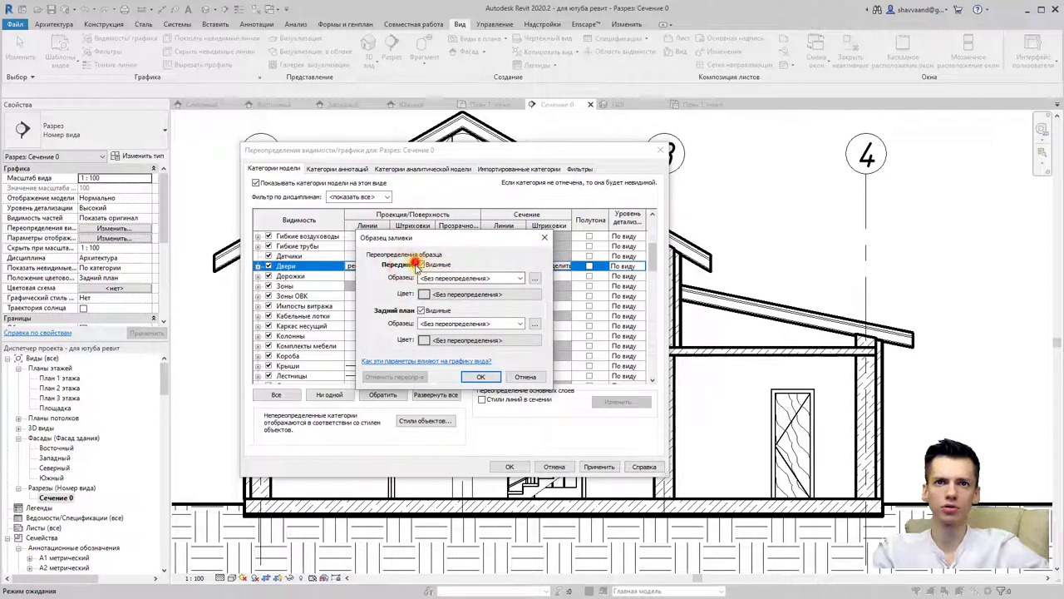
{"action": "left_click", "coordinate": [421, 310]}
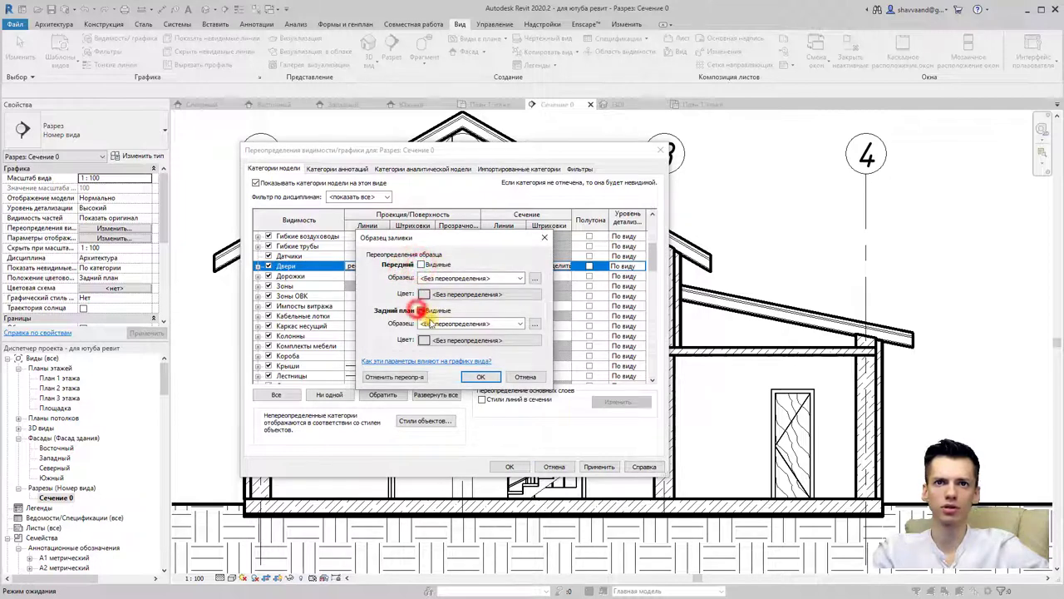
{"action": "left_click", "coordinate": [480, 376]}
{"action": "left_click", "coordinate": [509, 466]}
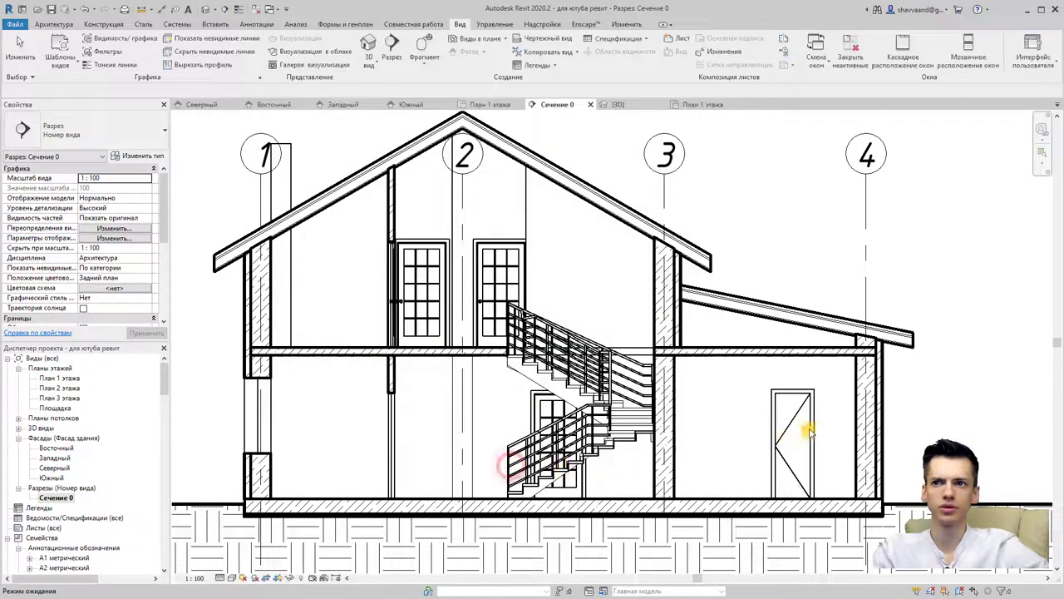
{"action": "scroll", "coordinate": [833, 418], "scroll_direction": "up", "scroll_amount": 2}
{"action": "scroll", "coordinate": [820, 446], "scroll_direction": "up", "scroll_amount": 1}
{"action": "scroll", "coordinate": [819, 446], "scroll_direction": "down", "scroll_amount": 2}
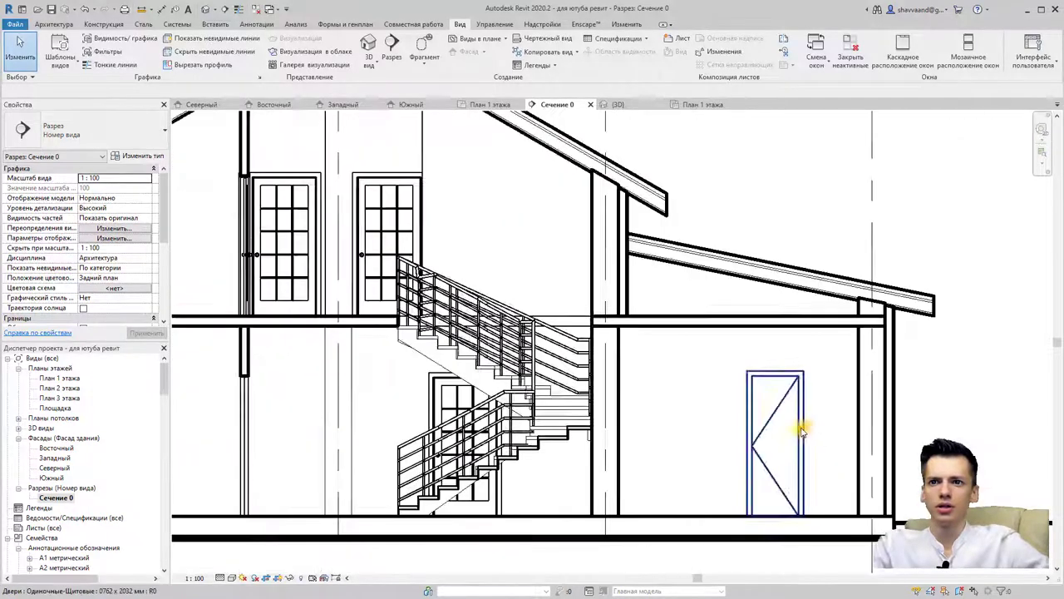
{"action": "scroll", "coordinate": [804, 430], "scroll_direction": "down", "scroll_amount": 2}
{"action": "scroll", "coordinate": [766, 402], "scroll_direction": "down", "scroll_amount": 1}
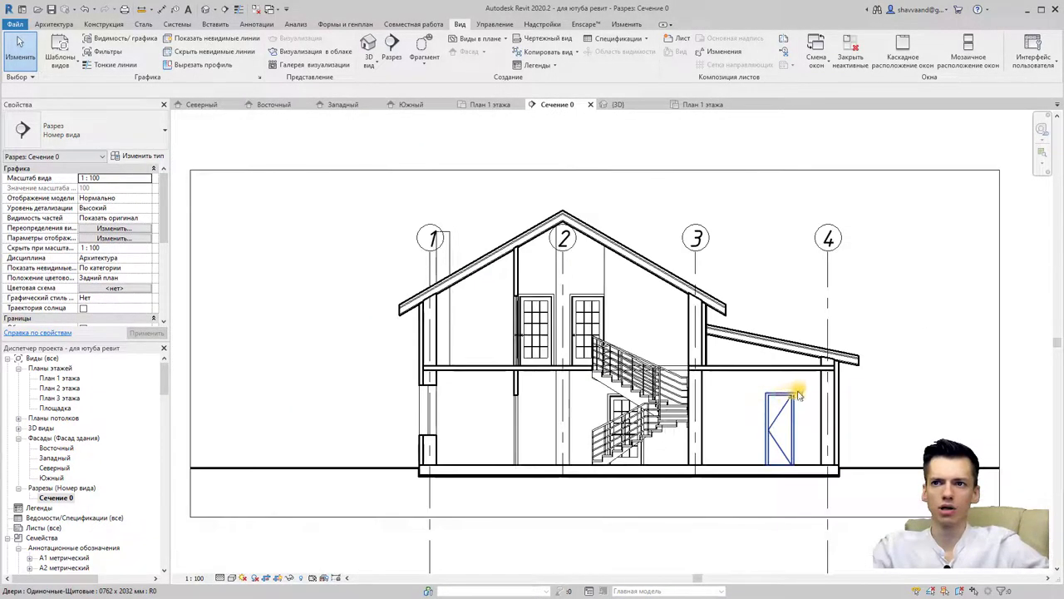
{"action": "scroll", "coordinate": [801, 370], "scroll_direction": "up", "scroll_amount": 1}
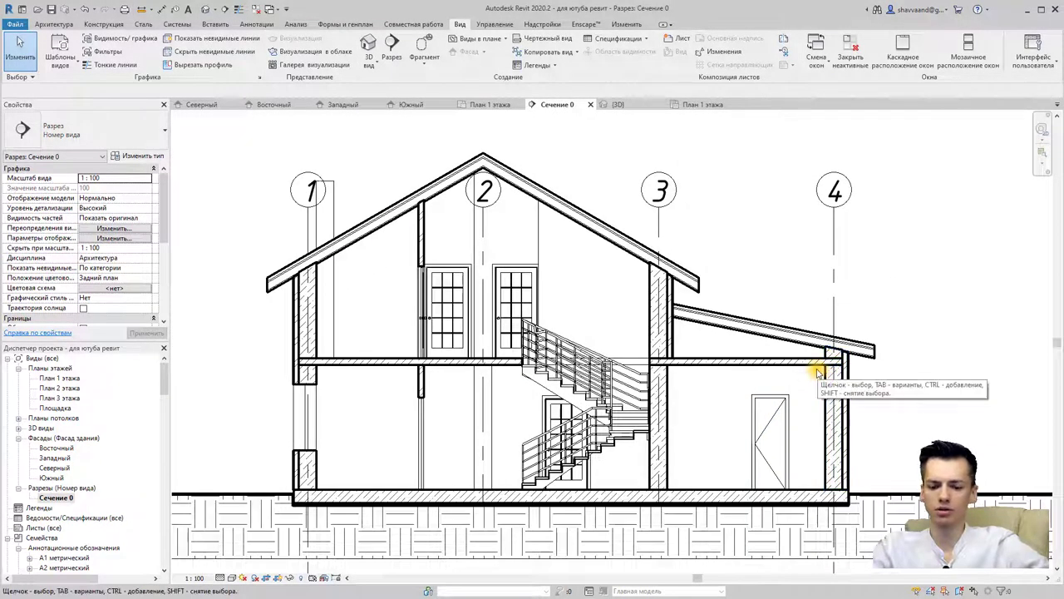
{"action": "scroll", "coordinate": [793, 374], "scroll_direction": "down", "scroll_amount": 1}
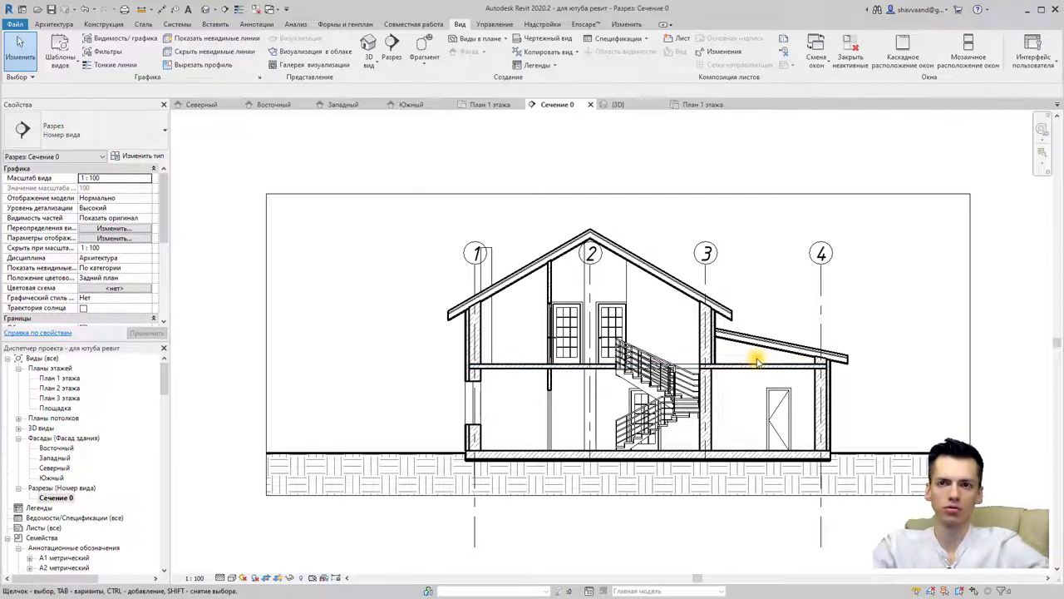
{"action": "scroll", "coordinate": [758, 359], "scroll_direction": "up", "scroll_amount": 3}
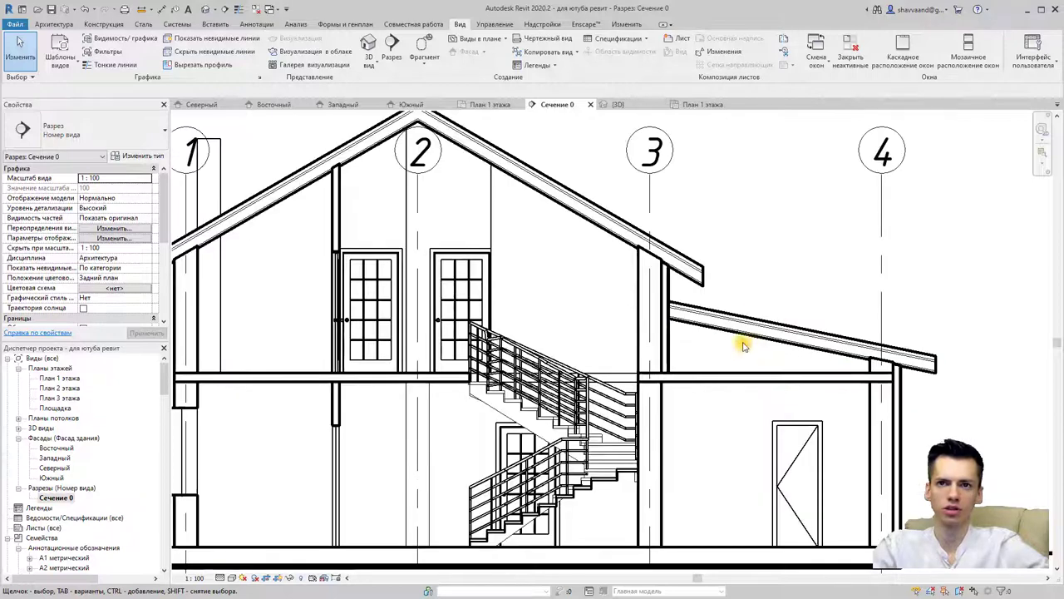
{"action": "scroll", "coordinate": [740, 291], "scroll_direction": "up", "scroll_amount": 2}
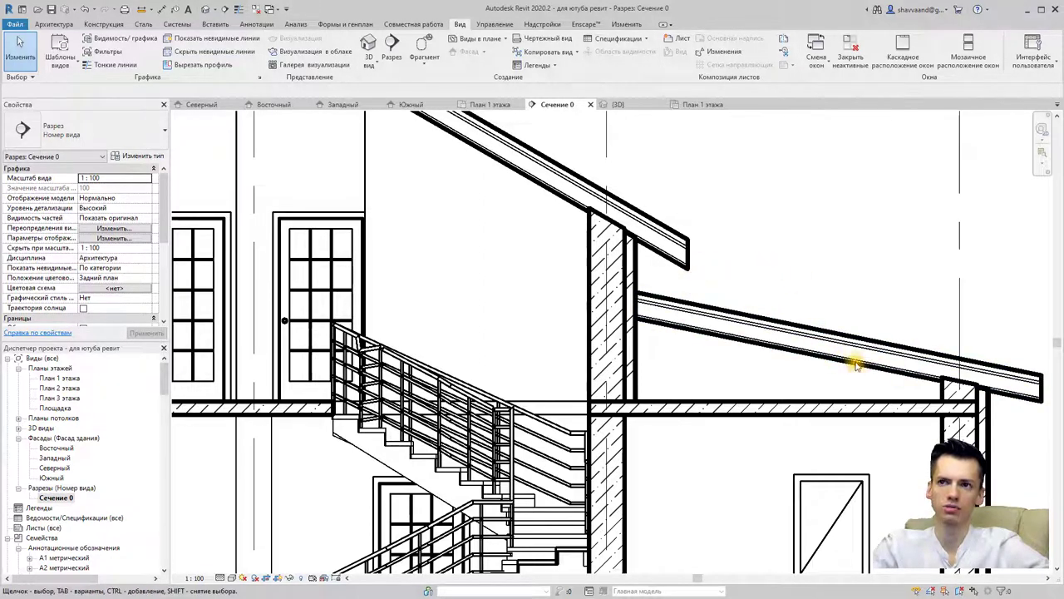
{"action": "scroll", "coordinate": [786, 354], "scroll_direction": "up", "scroll_amount": 2}
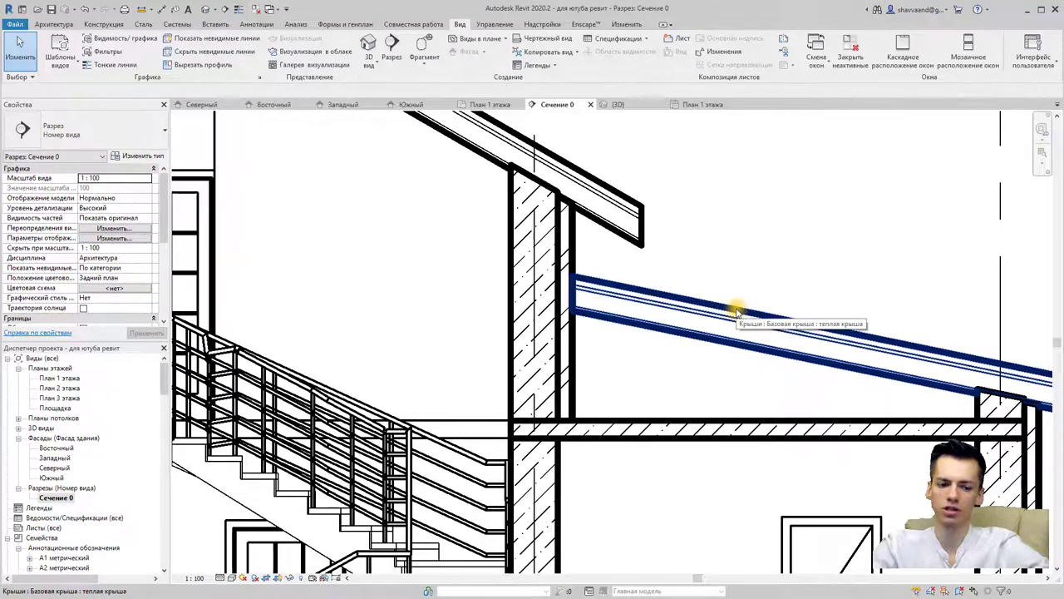
{"action": "scroll", "coordinate": [738, 308], "scroll_direction": "down", "scroll_amount": 1}
{"action": "scroll", "coordinate": [740, 305], "scroll_direction": "down", "scroll_amount": 1}
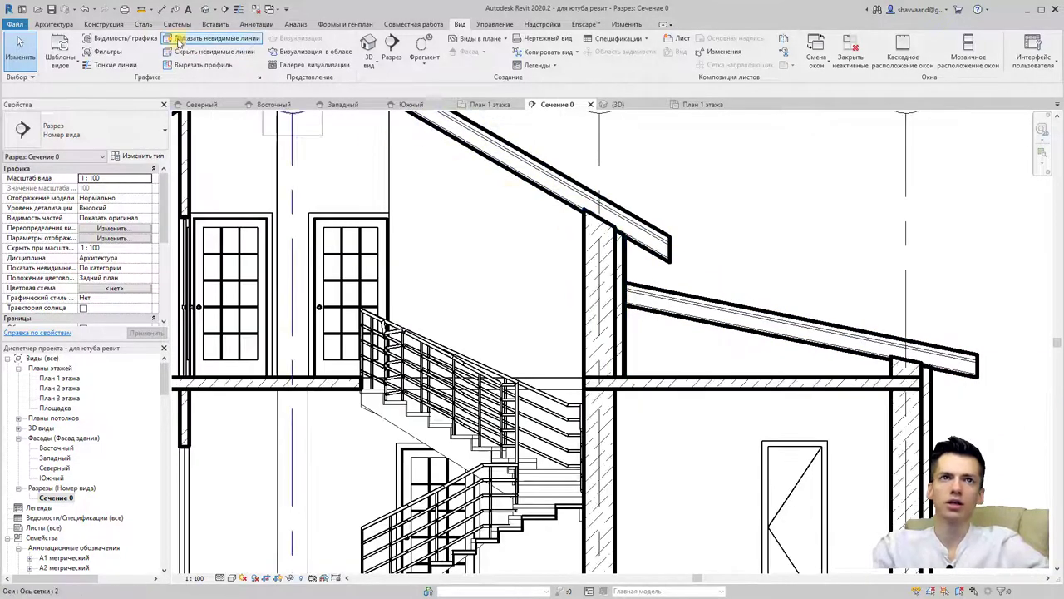
- Make the Roofs (Крыши) foreground and background cut patterns invisible
{"action": "left_click", "coordinate": [129, 38]}
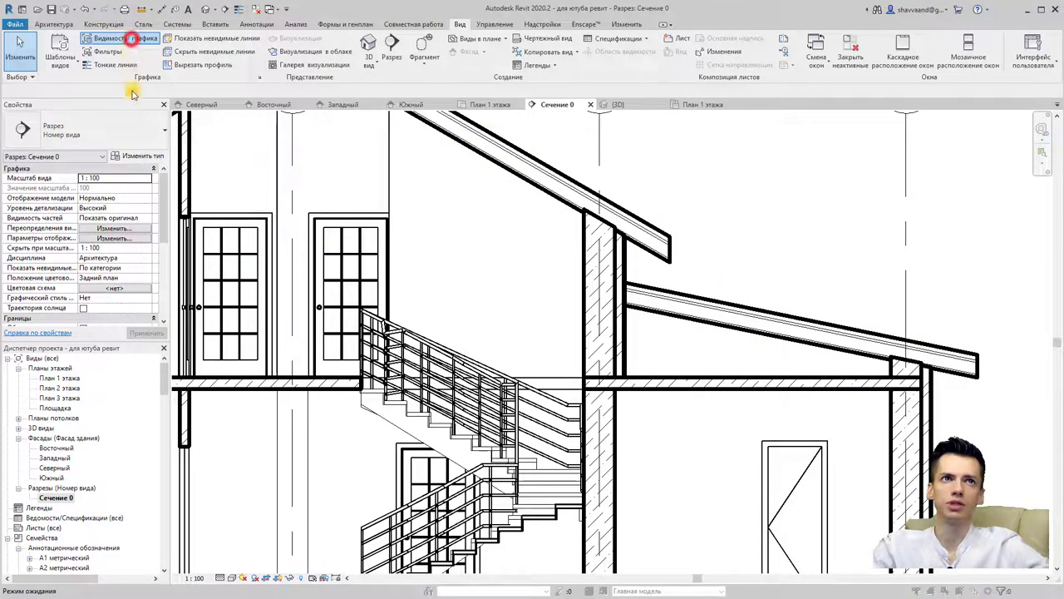
{"action": "scroll", "coordinate": [312, 291], "scroll_direction": "down", "scroll_amount": 4}
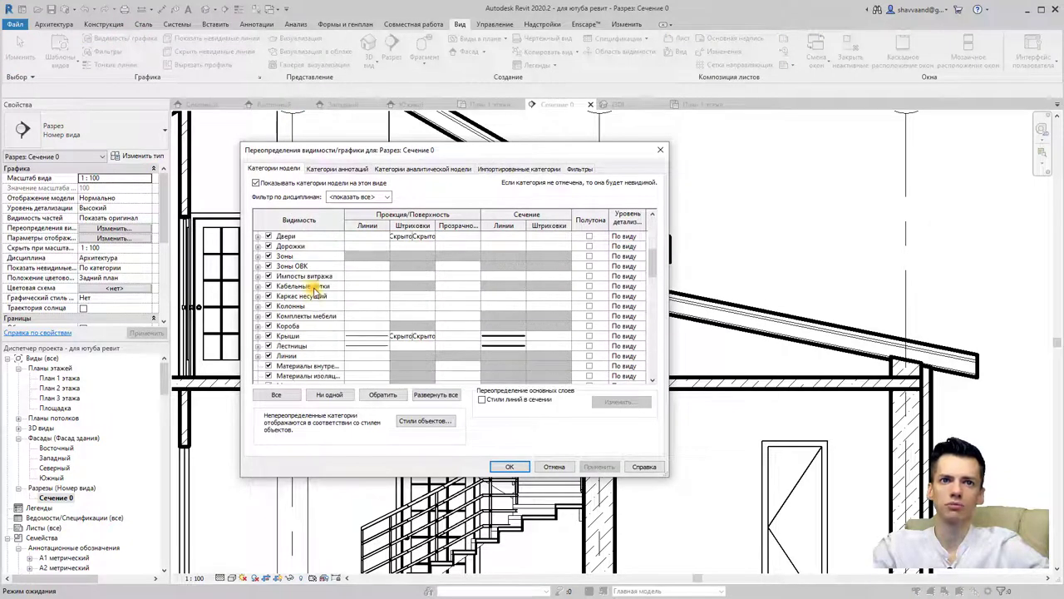
{"action": "left_click", "coordinate": [305, 334]}
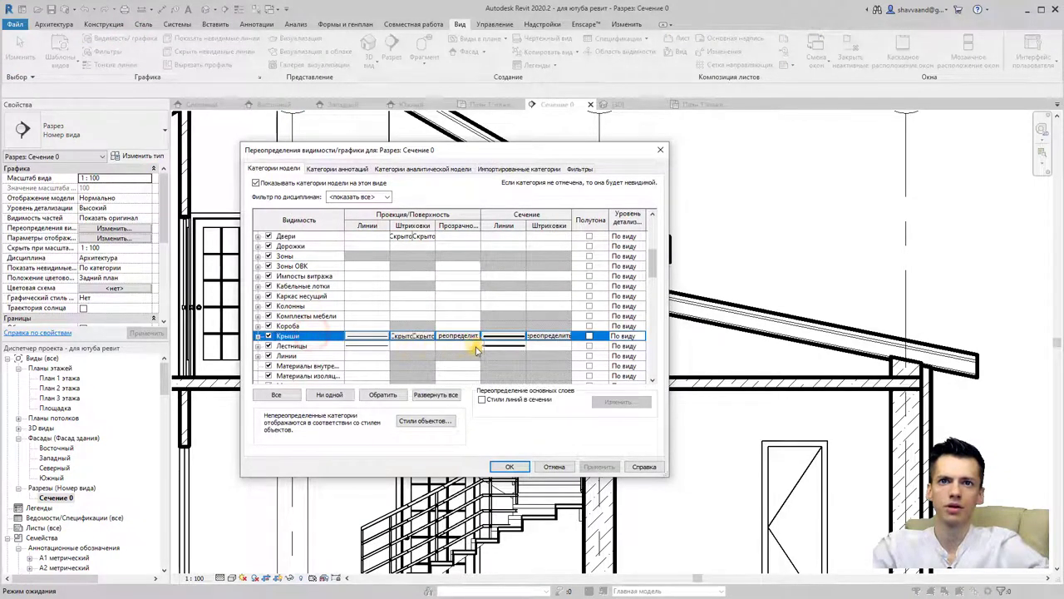
{"action": "left_click", "coordinate": [557, 337]}
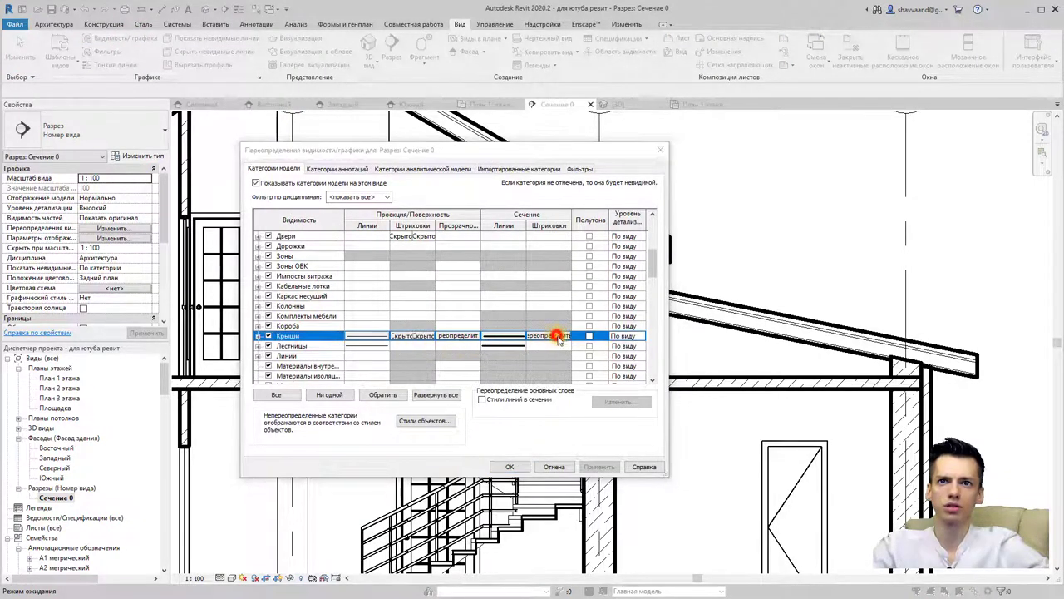
{"action": "left_click", "coordinate": [421, 265]}
{"action": "left_click", "coordinate": [422, 310]}
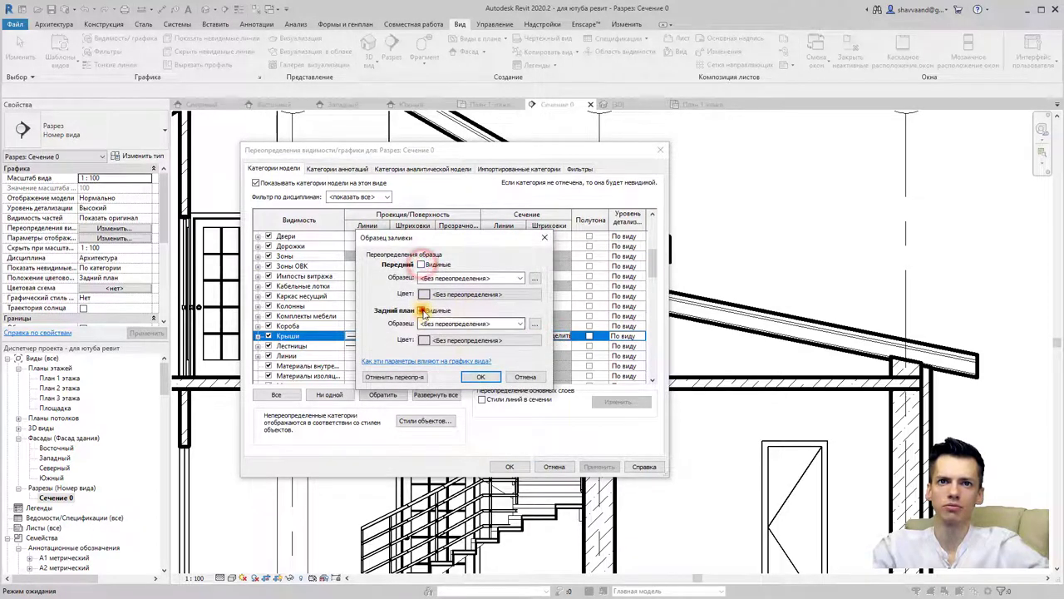
{"action": "left_click", "coordinate": [480, 377]}
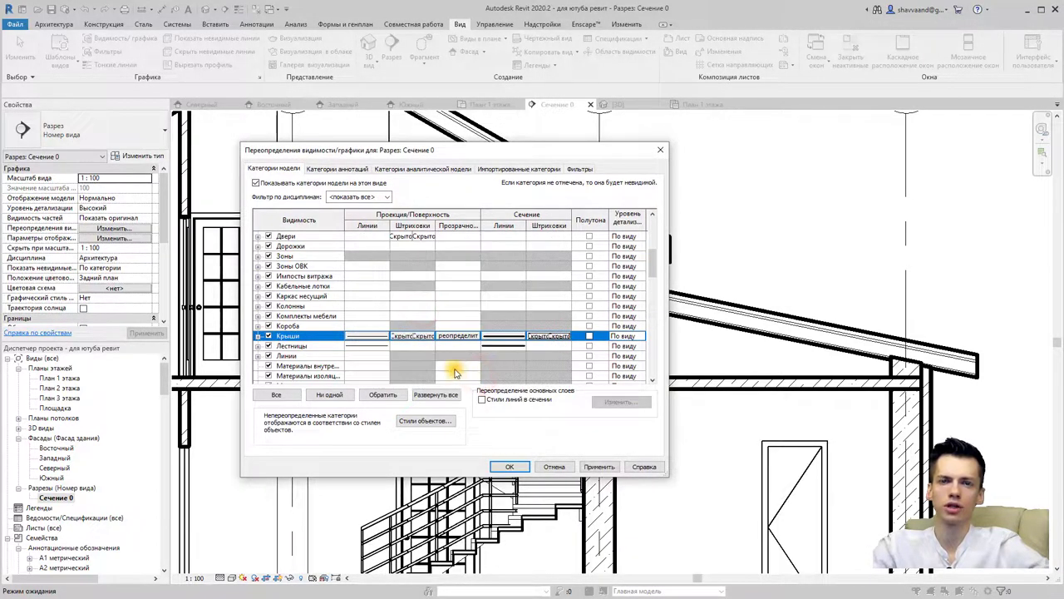
- Hide the roofs' Общие ребра (Common Edges) subcategory and apply the changes
{"action": "left_click", "coordinate": [258, 335]}
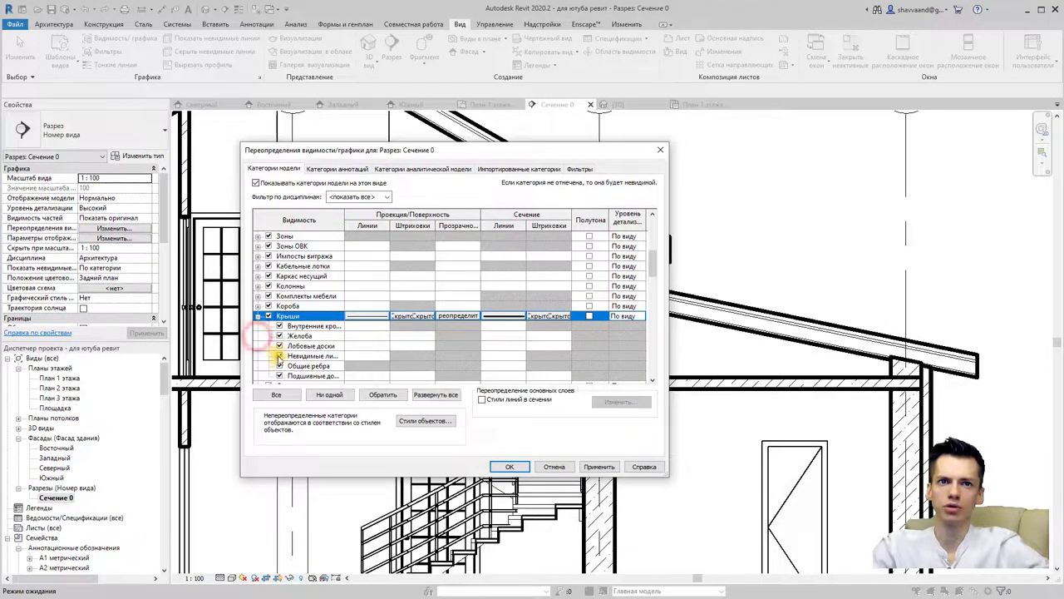
{"action": "left_click", "coordinate": [281, 367]}
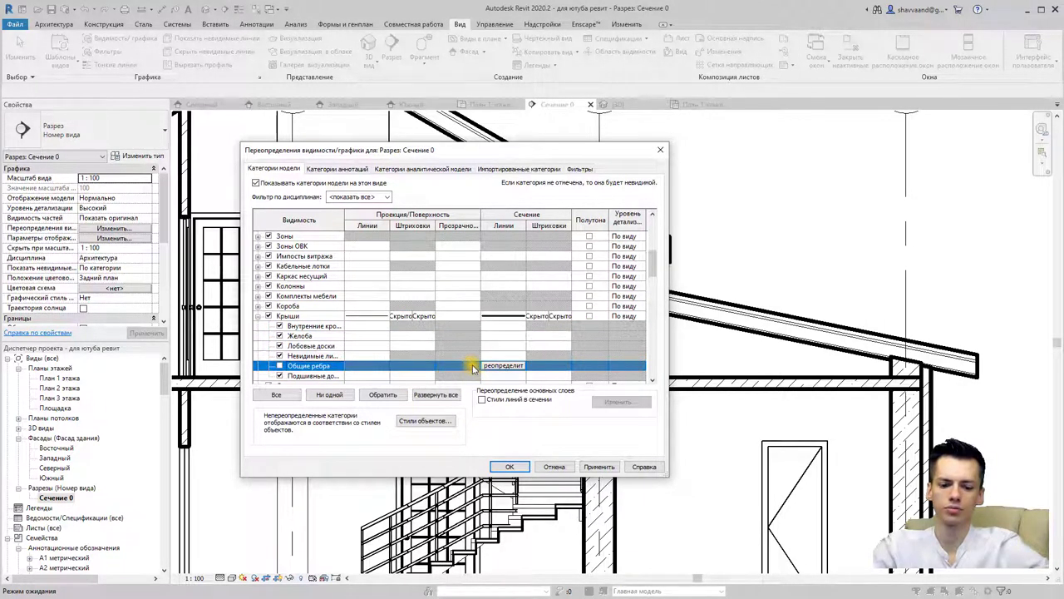
{"action": "left_click", "coordinate": [588, 468]}
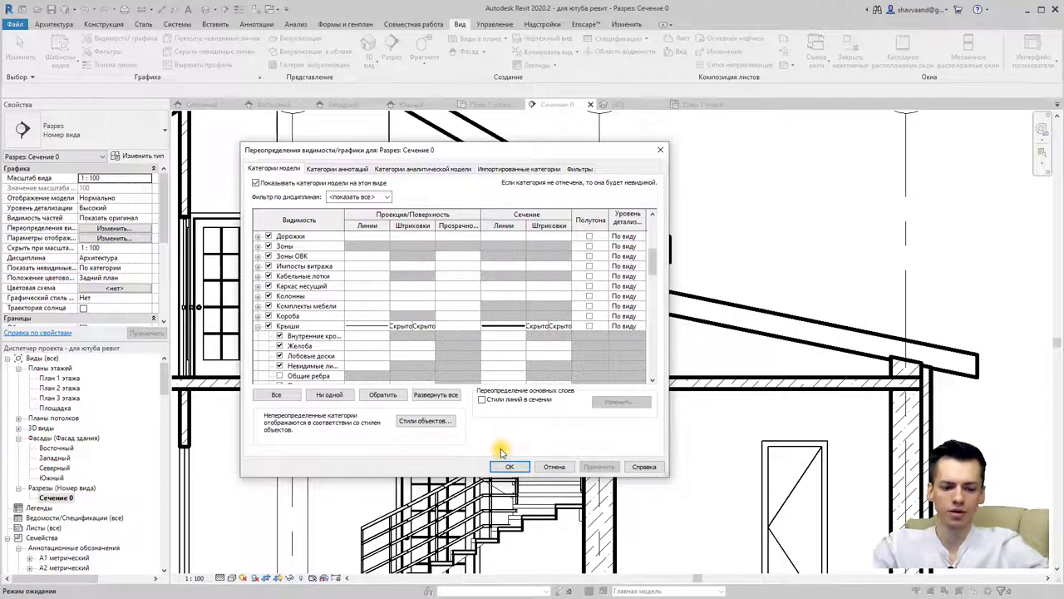
{"action": "left_click", "coordinate": [507, 467]}
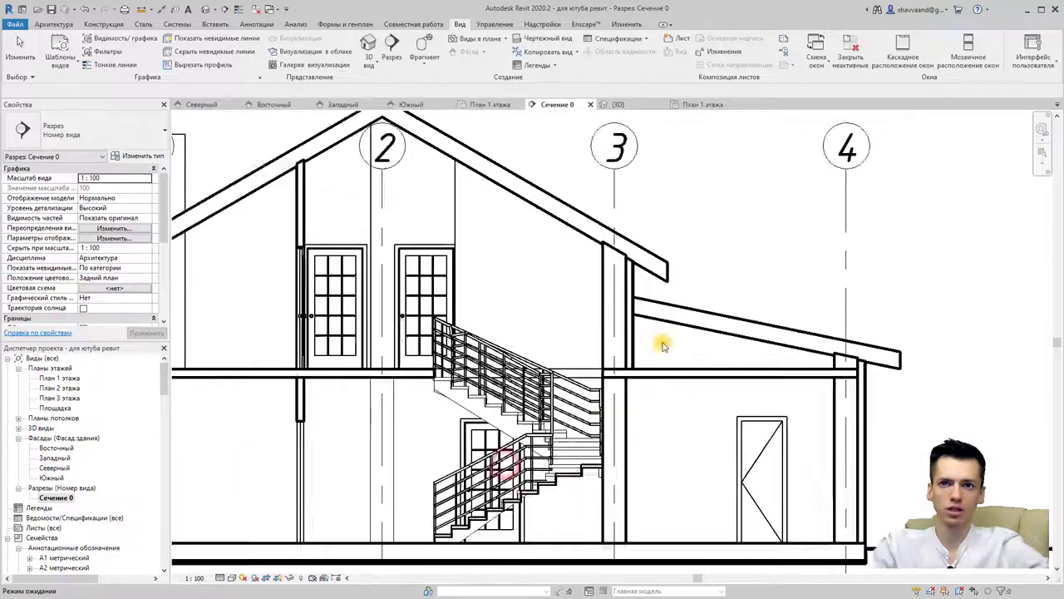
{"action": "scroll", "coordinate": [652, 276], "scroll_direction": "down", "scroll_amount": 5}
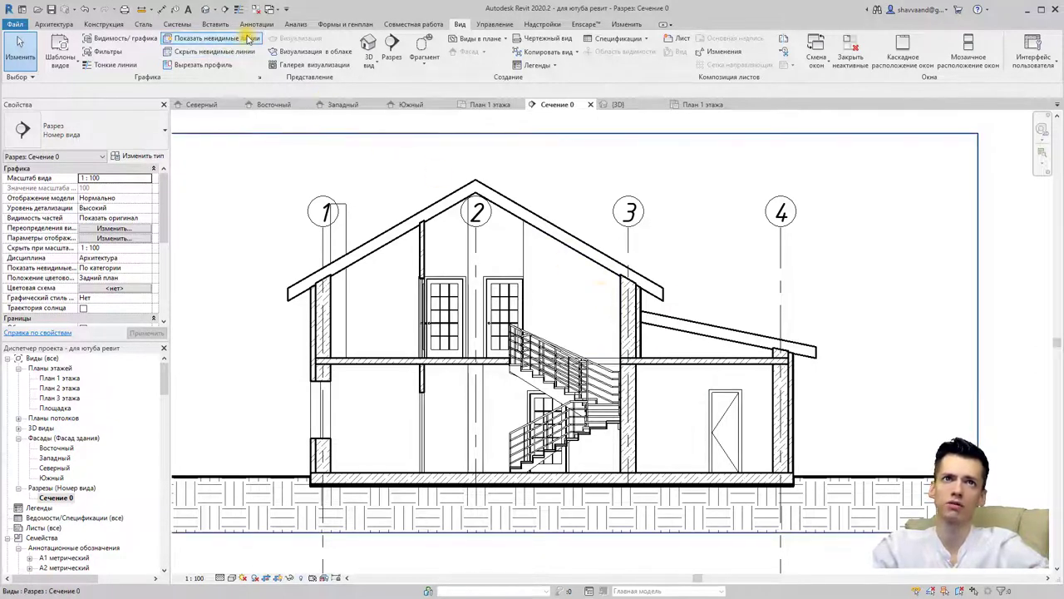
{"action": "left_click", "coordinate": [253, 23]}
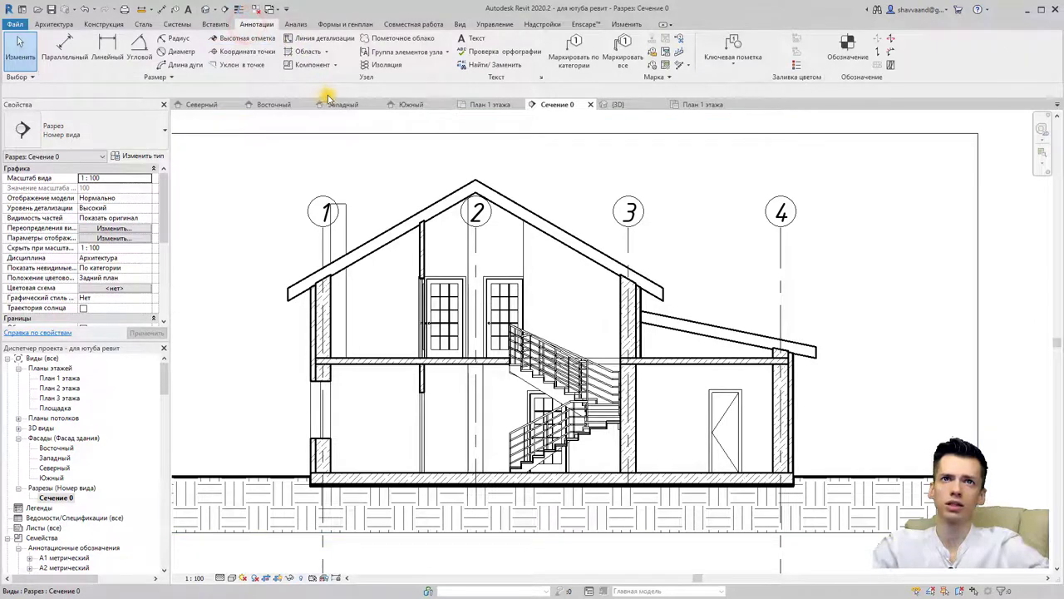
- Draw 250-wide soft insulation from the left eave to the ridge, pulling its end to the eave edge
{"action": "left_click", "coordinate": [384, 67]}
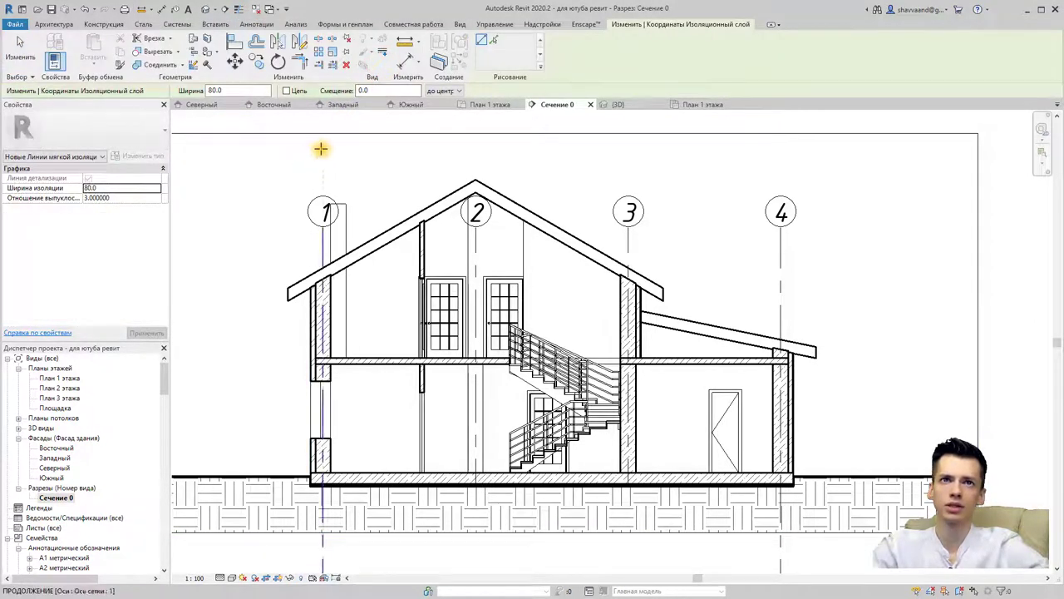
{"action": "scroll", "coordinate": [279, 254], "scroll_direction": "up", "scroll_amount": 1}
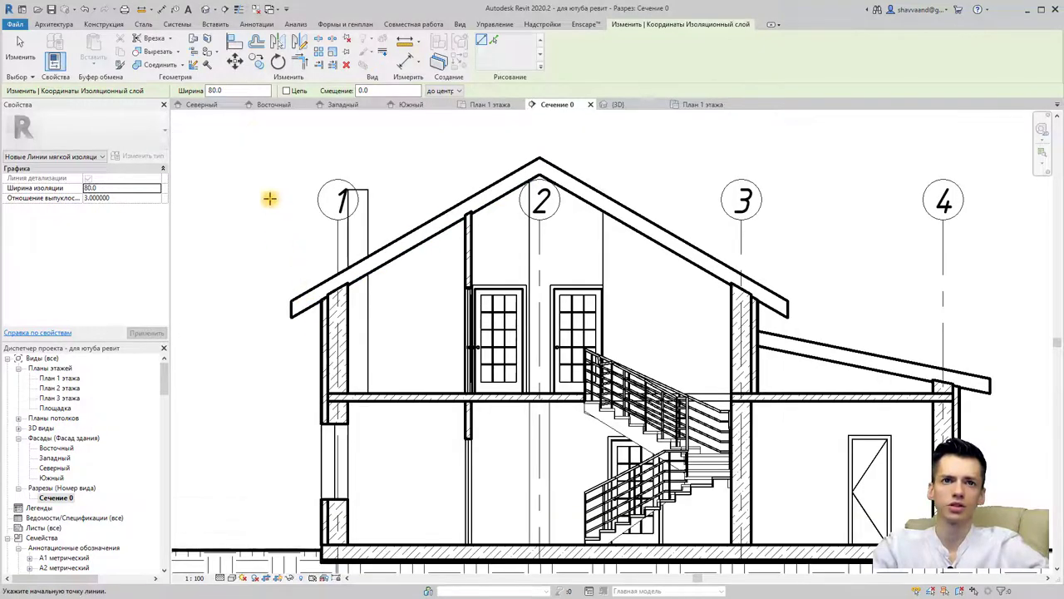
{"action": "left_click_drag", "start_coordinate": [237, 92], "coordinate": [179, 90]}
{"action": "type", "text": "25"}
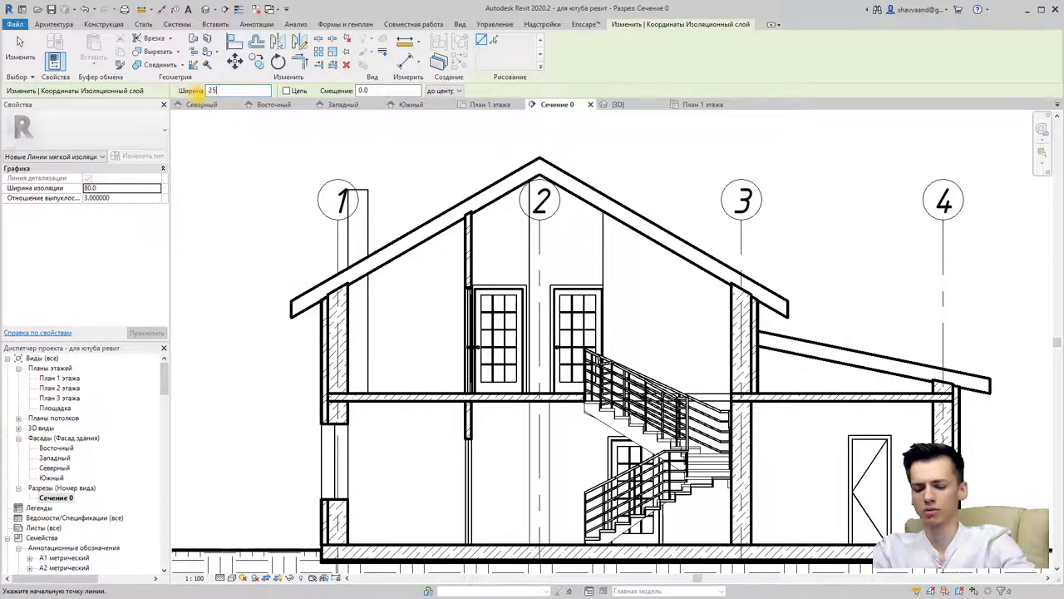
{"action": "type", "text": "0"}
{"action": "scroll", "coordinate": [287, 307], "scroll_direction": "up", "scroll_amount": 2}
{"action": "left_click", "coordinate": [290, 309]}
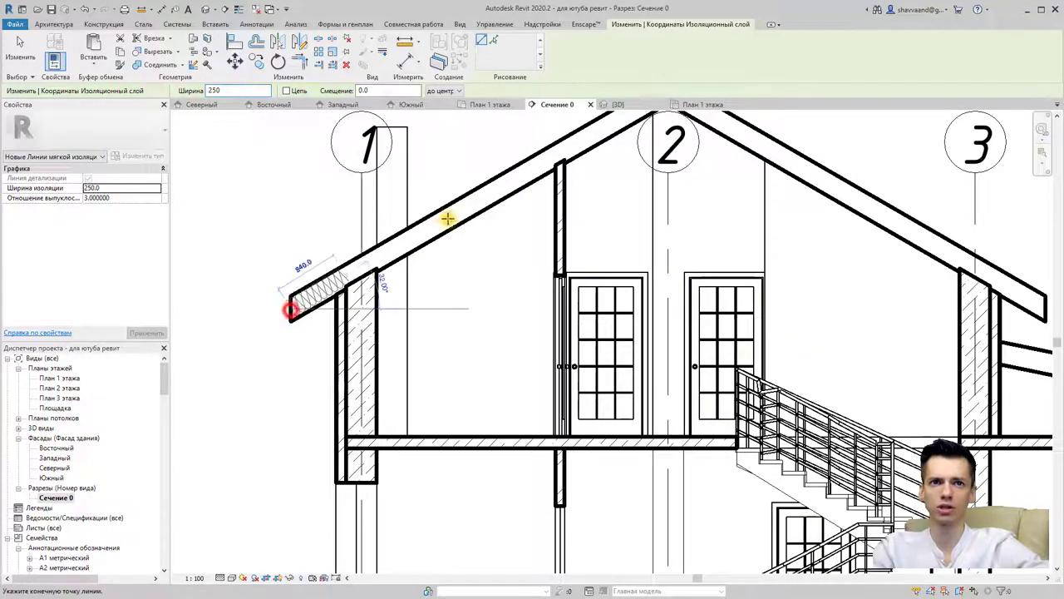
{"action": "middle_click_drag", "start_coordinate": [475, 180], "coordinate": [402, 267]}
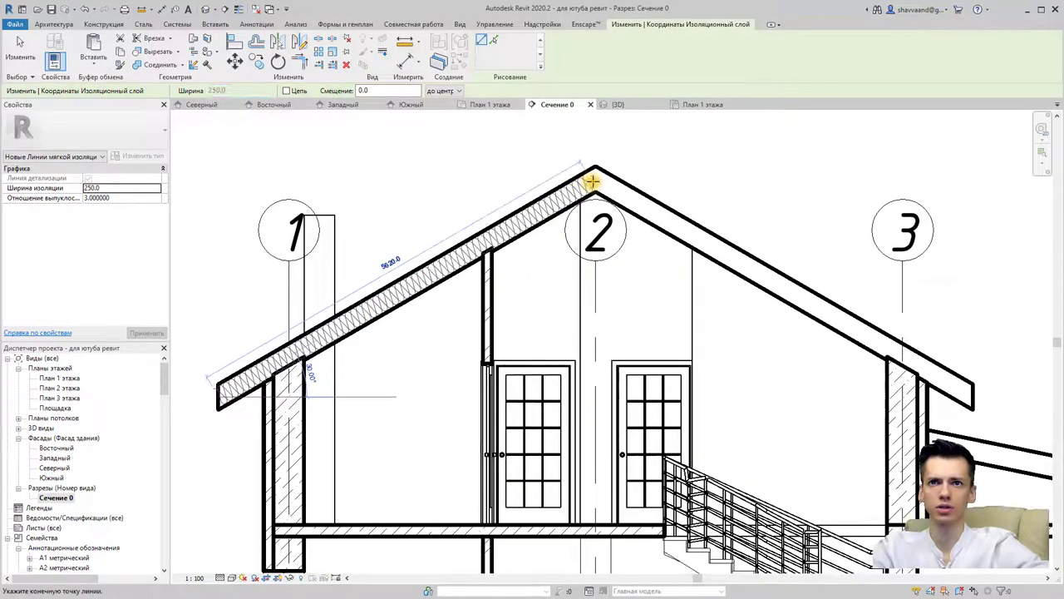
{"action": "left_click", "coordinate": [593, 182]}
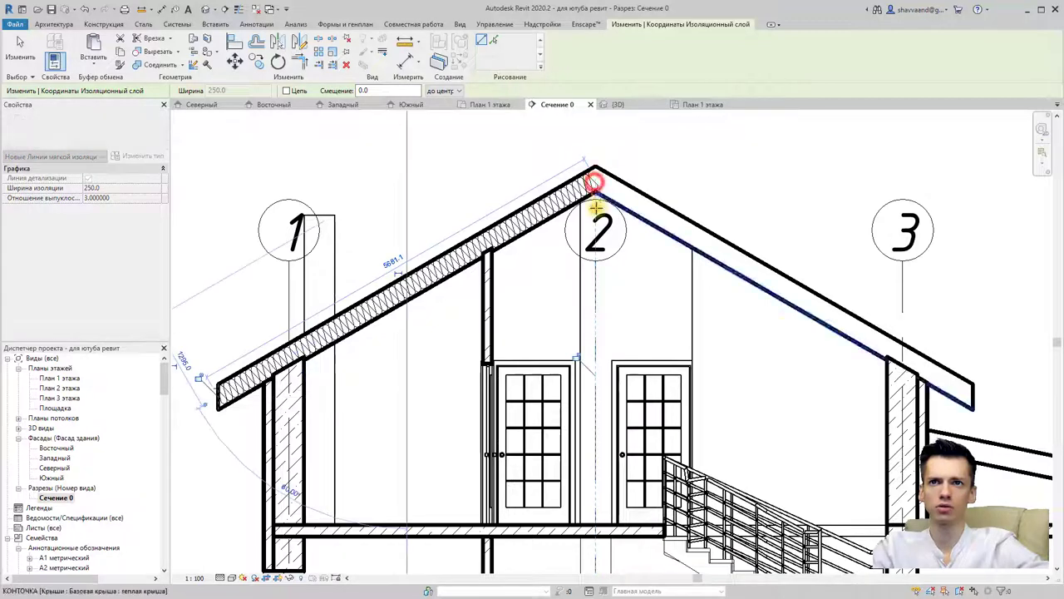
{"action": "scroll", "coordinate": [224, 402], "scroll_direction": "up", "scroll_amount": 3}
{"action": "key", "text": "Escape"}
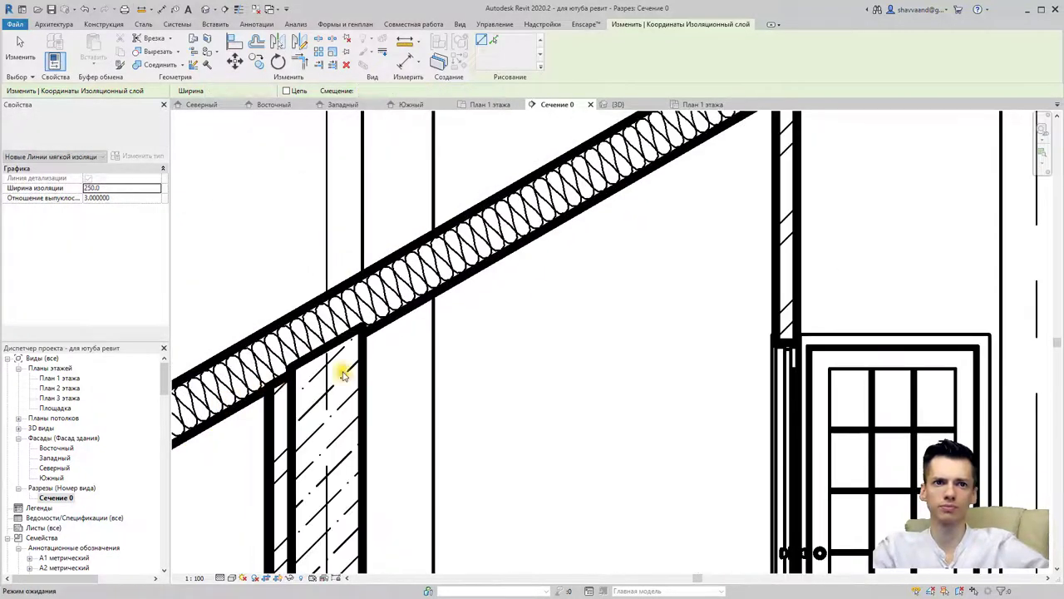
{"action": "key", "text": "Escape"}
{"action": "middle_click_drag", "start_coordinate": [274, 356], "coordinate": [380, 333]}
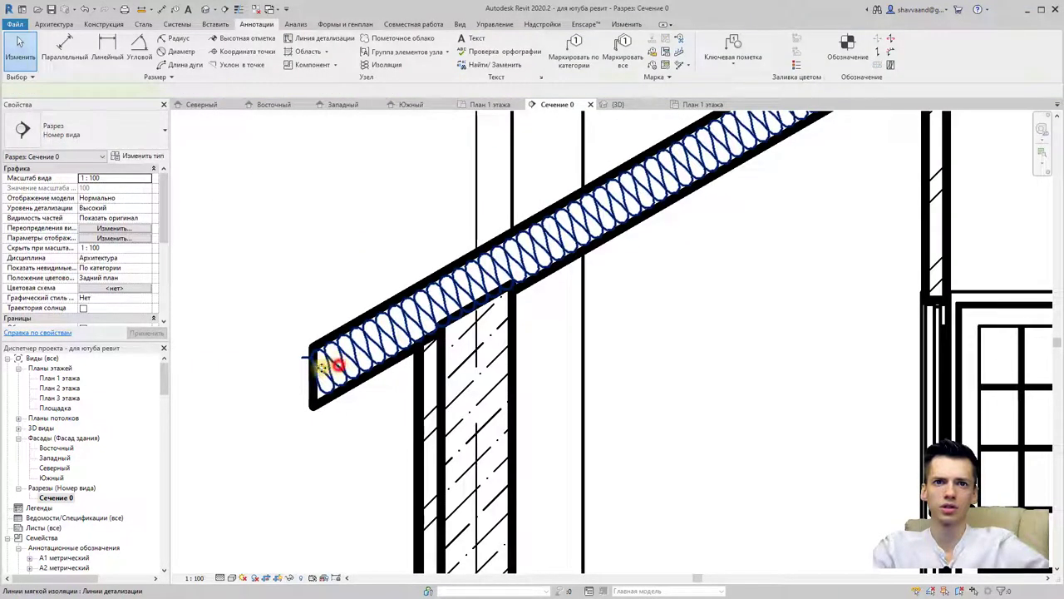
{"action": "left_click_drag", "start_coordinate": [320, 367], "coordinate": [309, 378]}
{"action": "key", "text": "Escape"}
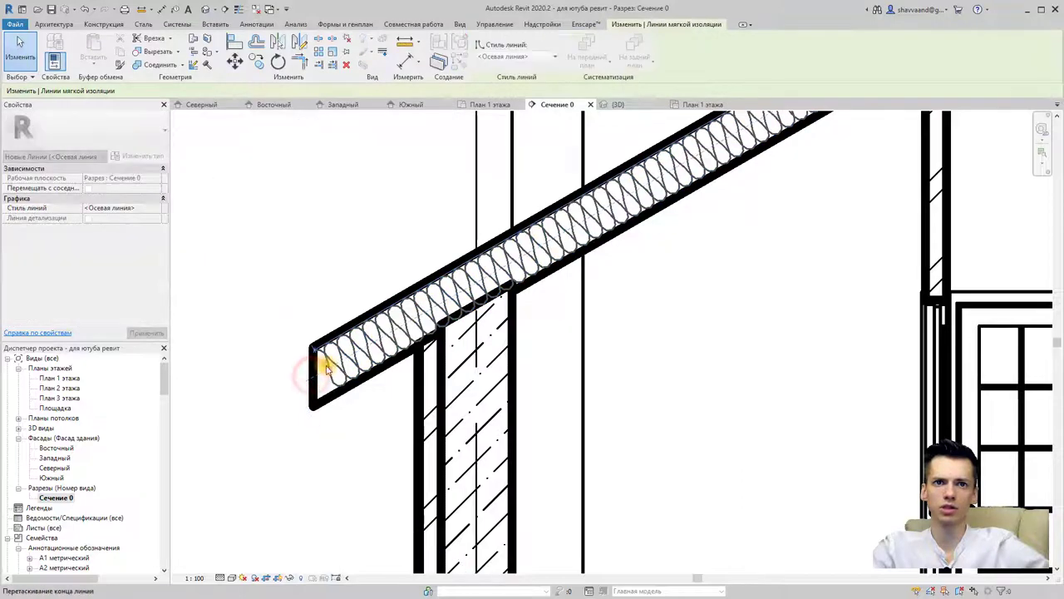
{"action": "scroll", "coordinate": [391, 345], "scroll_direction": "down", "scroll_amount": 5}
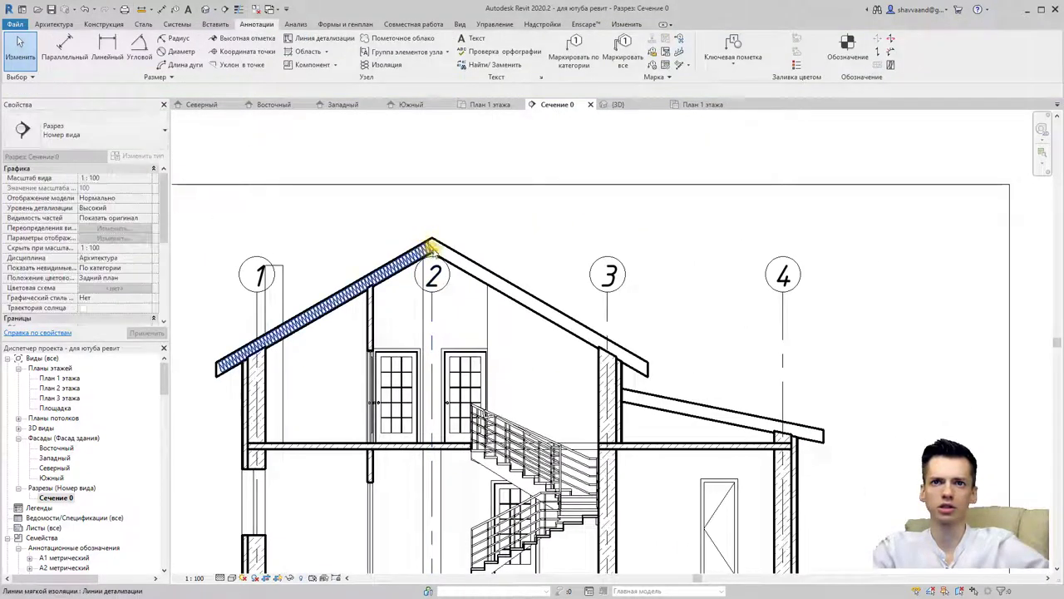
{"action": "scroll", "coordinate": [428, 243], "scroll_direction": "up", "scroll_amount": 3}
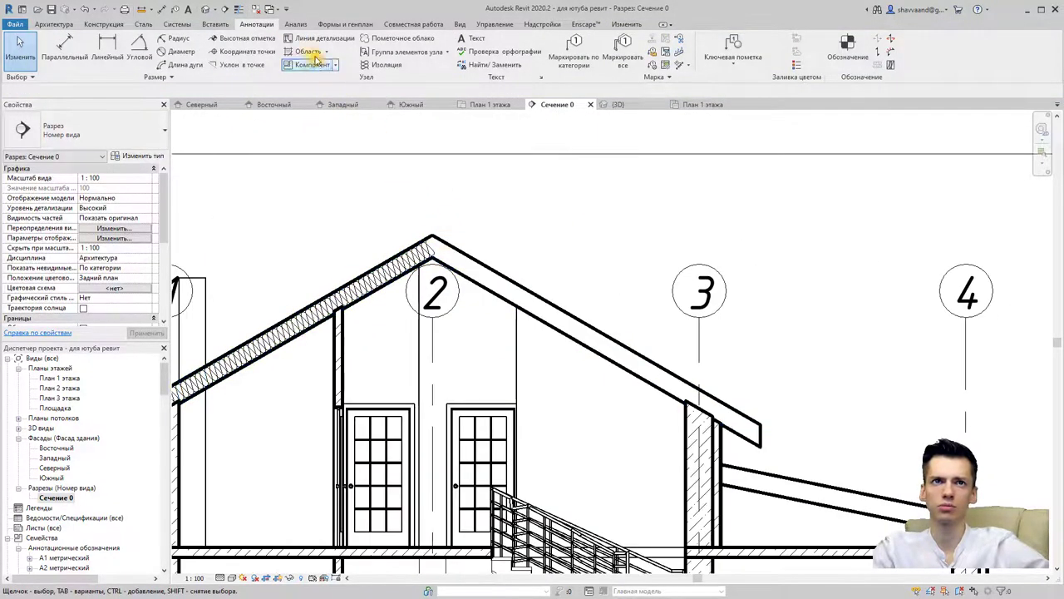
- Add soft insulation from the ridge to the right eave and along the lower shed roof
{"action": "left_click", "coordinate": [395, 65]}
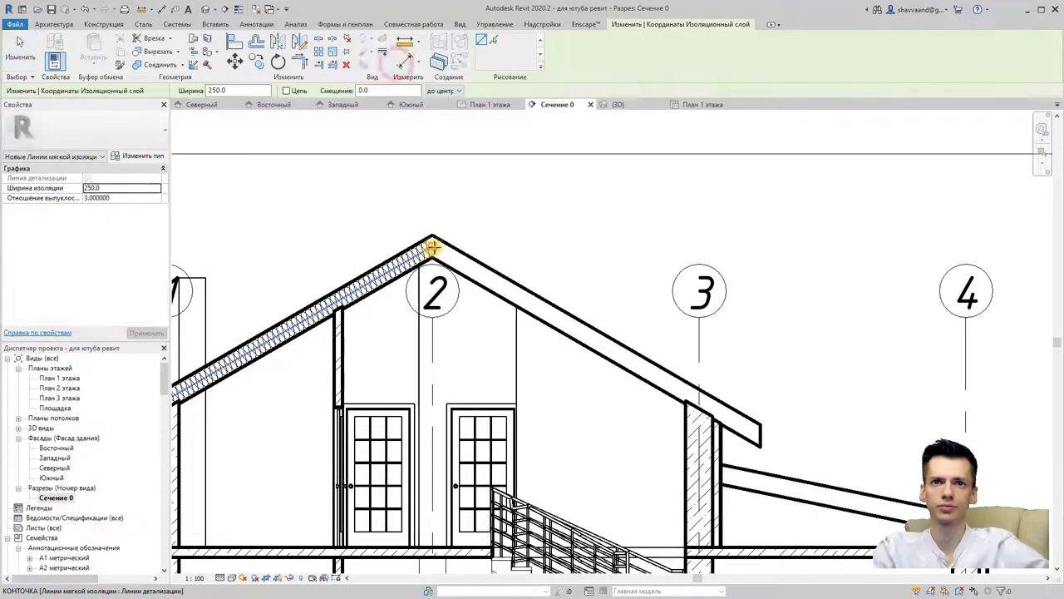
{"action": "left_click", "coordinate": [432, 242]}
{"action": "left_click", "coordinate": [751, 432]}
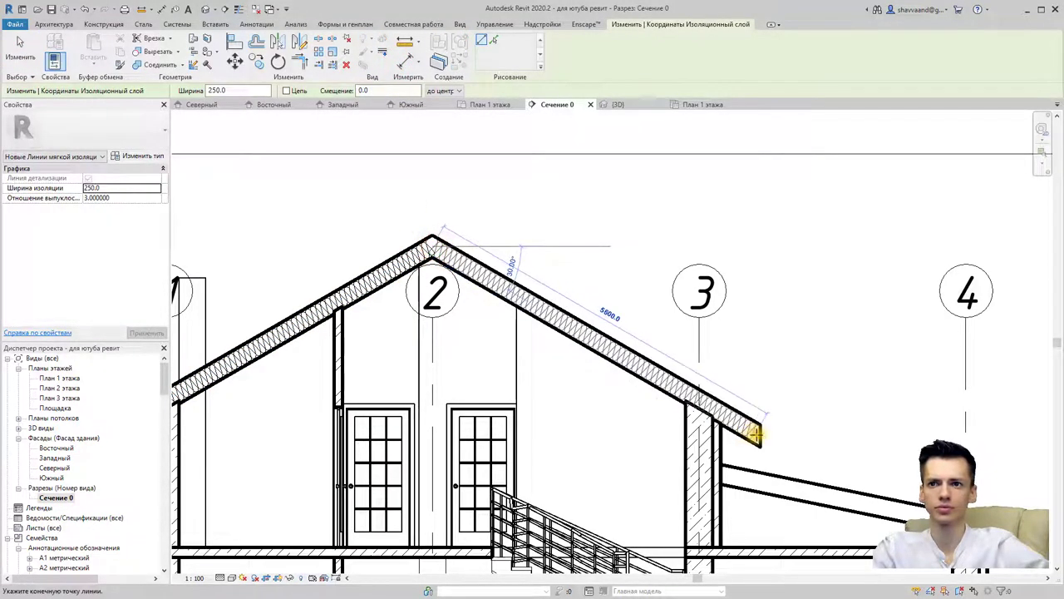
{"action": "middle_click_drag", "start_coordinate": [784, 446], "coordinate": [629, 375]}
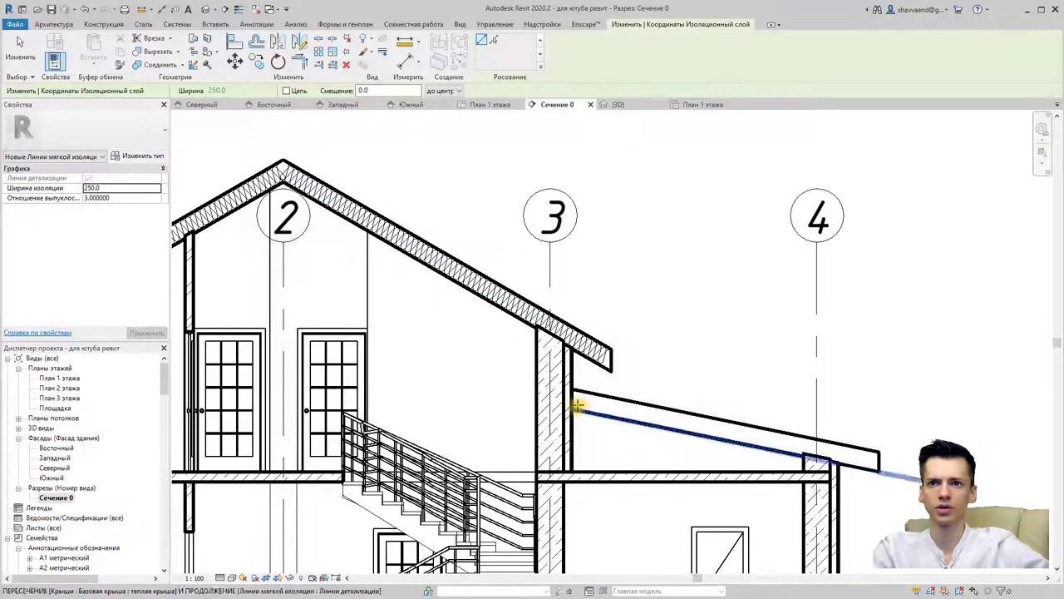
{"action": "scroll", "coordinate": [577, 407], "scroll_direction": "up", "scroll_amount": 2}
{"action": "left_click", "coordinate": [573, 392]}
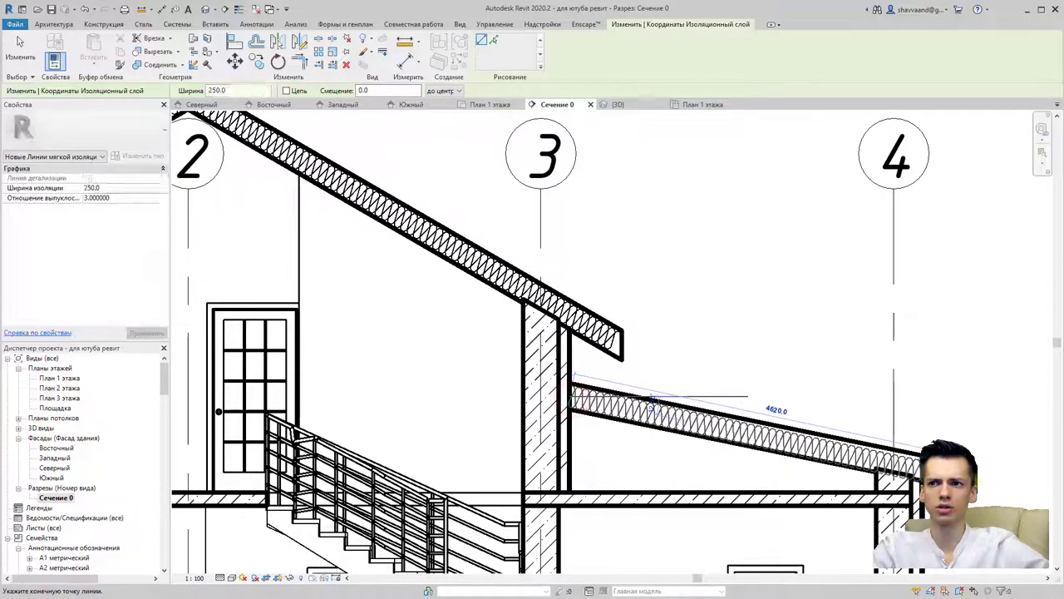
{"action": "left_click", "coordinate": [918, 455]}
{"action": "scroll", "coordinate": [804, 401], "scroll_direction": "down", "scroll_amount": 2}
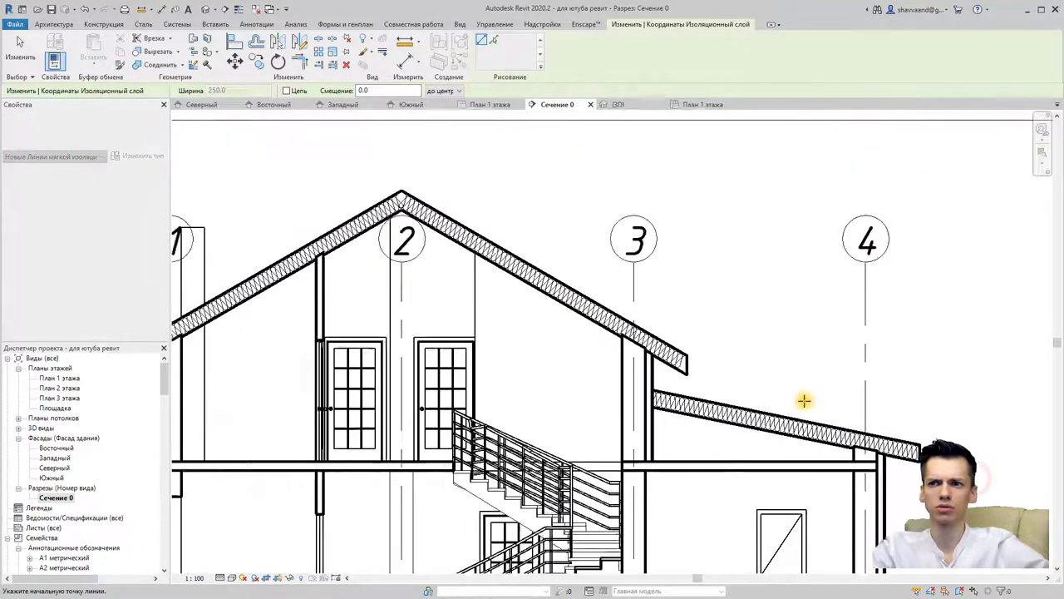
{"action": "scroll", "coordinate": [804, 400], "scroll_direction": "down", "scroll_amount": 2}
{"action": "scroll", "coordinate": [803, 422], "scroll_direction": "up", "scroll_amount": 1}
{"action": "key", "text": "Escape"}
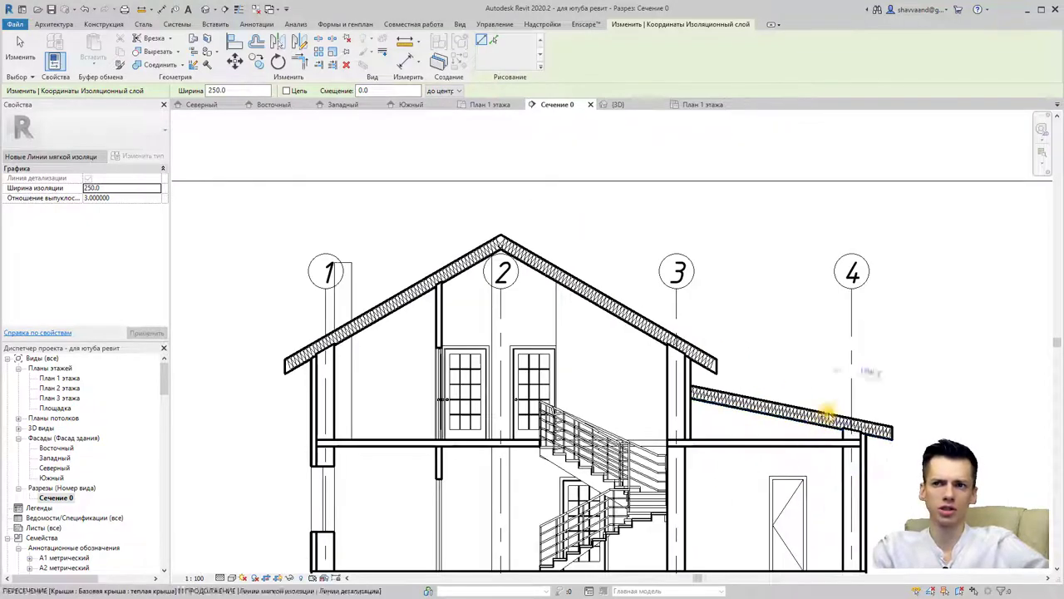
{"action": "key", "text": "Escape"}
{"action": "scroll", "coordinate": [735, 385], "scroll_direction": "up", "scroll_amount": 3}
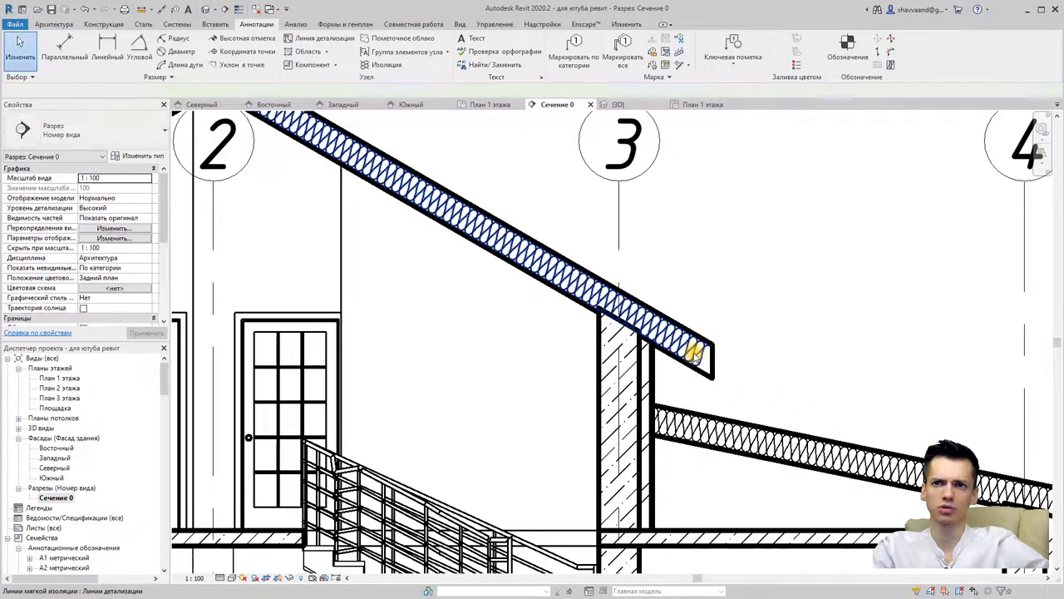
- Select the left slope's insulation and set Ширина изоляции to 250 in Properties
{"action": "left_click", "coordinate": [701, 352]}
{"action": "scroll", "coordinate": [706, 356], "scroll_direction": "up", "scroll_amount": 2}
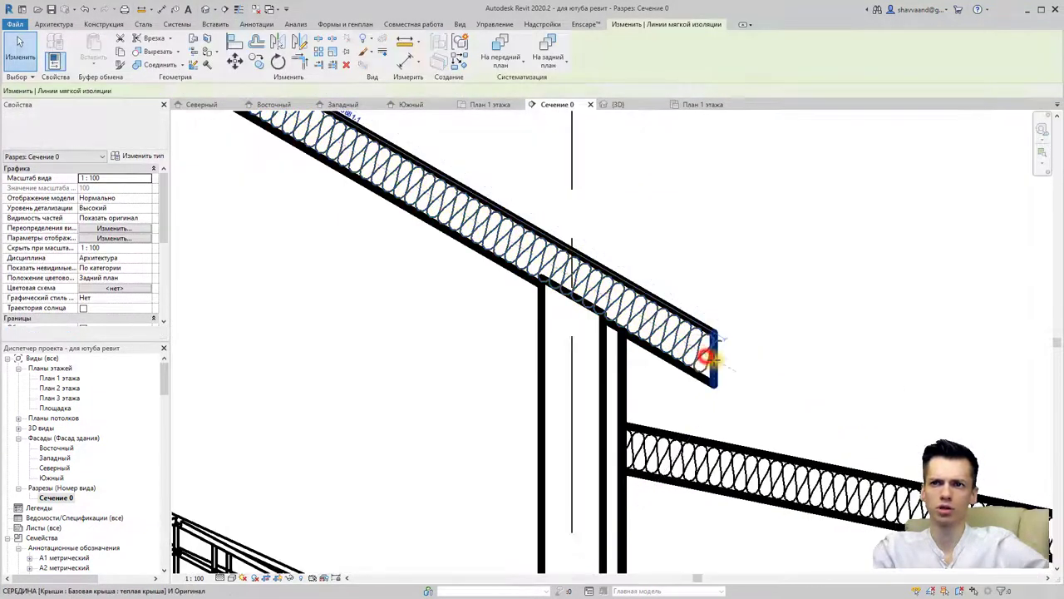
{"action": "left_click", "coordinate": [753, 363]}
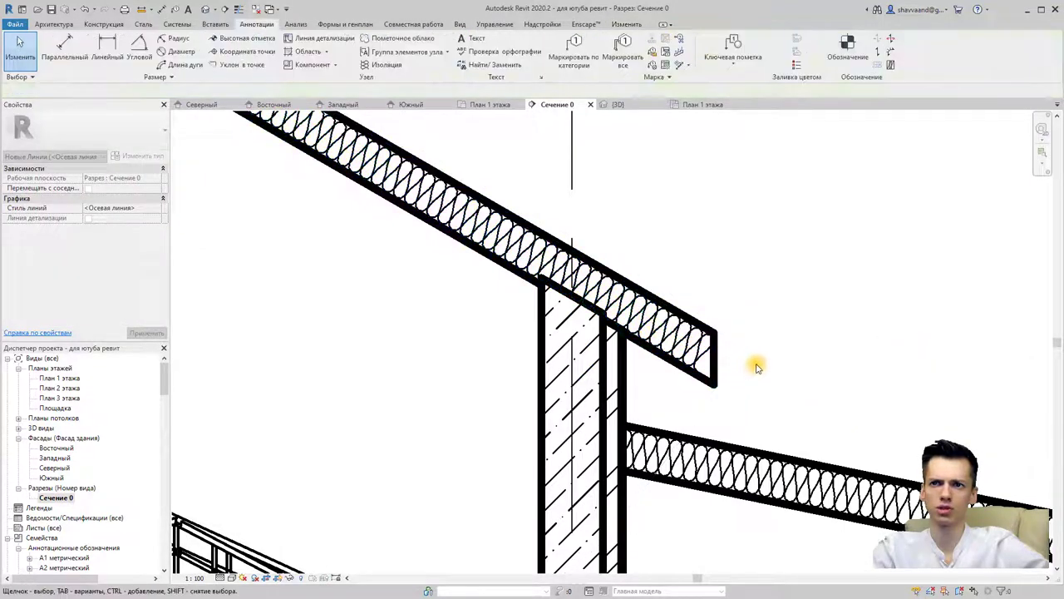
{"action": "scroll", "coordinate": [756, 361], "scroll_direction": "down", "scroll_amount": 5}
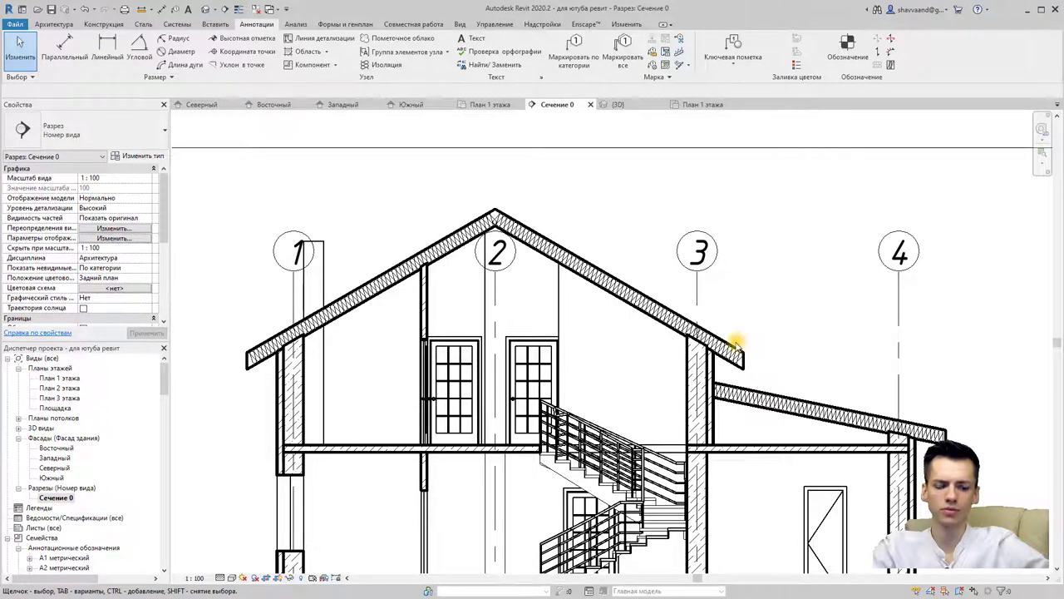
{"action": "scroll", "coordinate": [736, 343], "scroll_direction": "down", "scroll_amount": 2}
{"action": "left_click", "coordinate": [691, 322]}
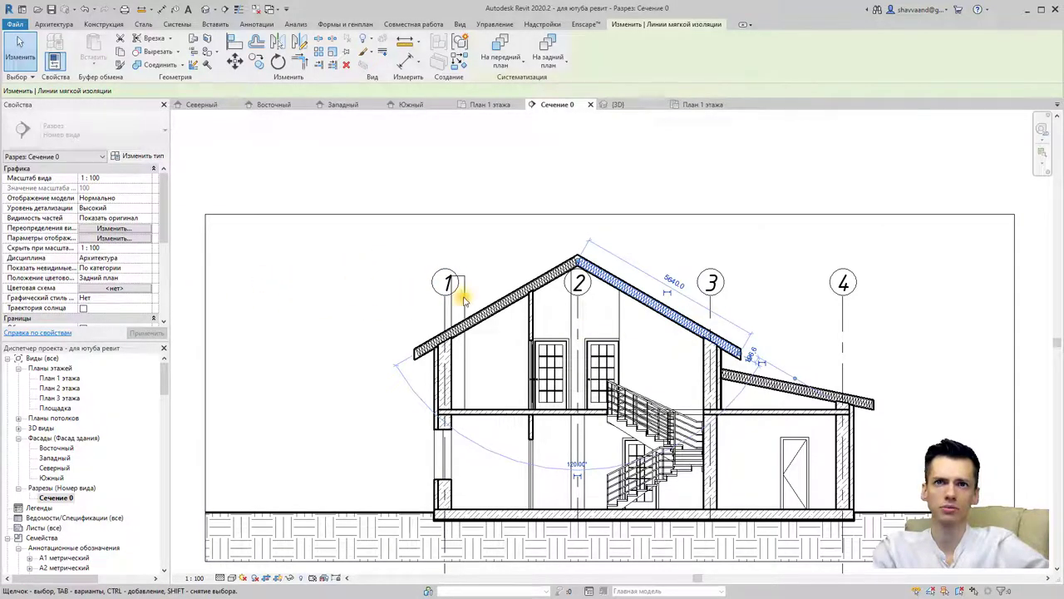
{"action": "left_click", "coordinate": [541, 280]}
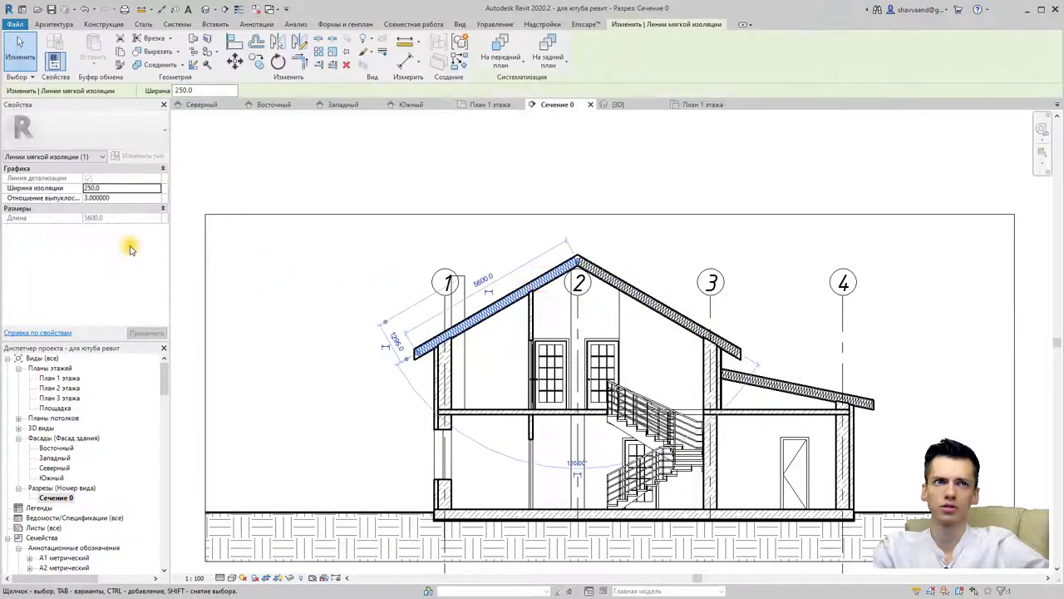
{"action": "left_click", "coordinate": [122, 199]}
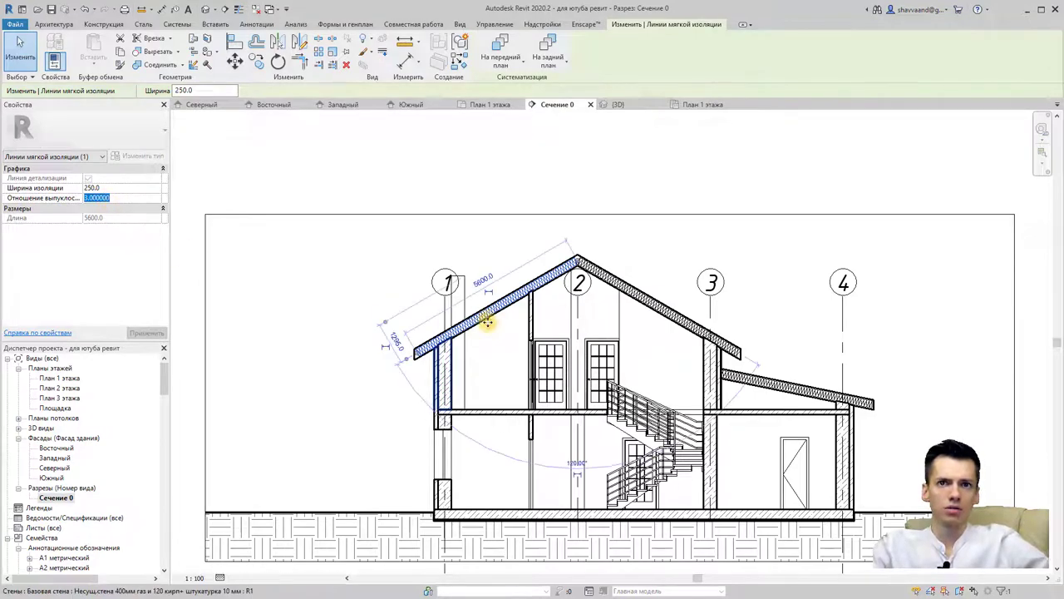
{"action": "scroll", "coordinate": [487, 321], "scroll_direction": "up", "scroll_amount": 2}
{"action": "scroll", "coordinate": [487, 317], "scroll_direction": "up", "scroll_amount": 2}
{"action": "left_click", "coordinate": [435, 324]}
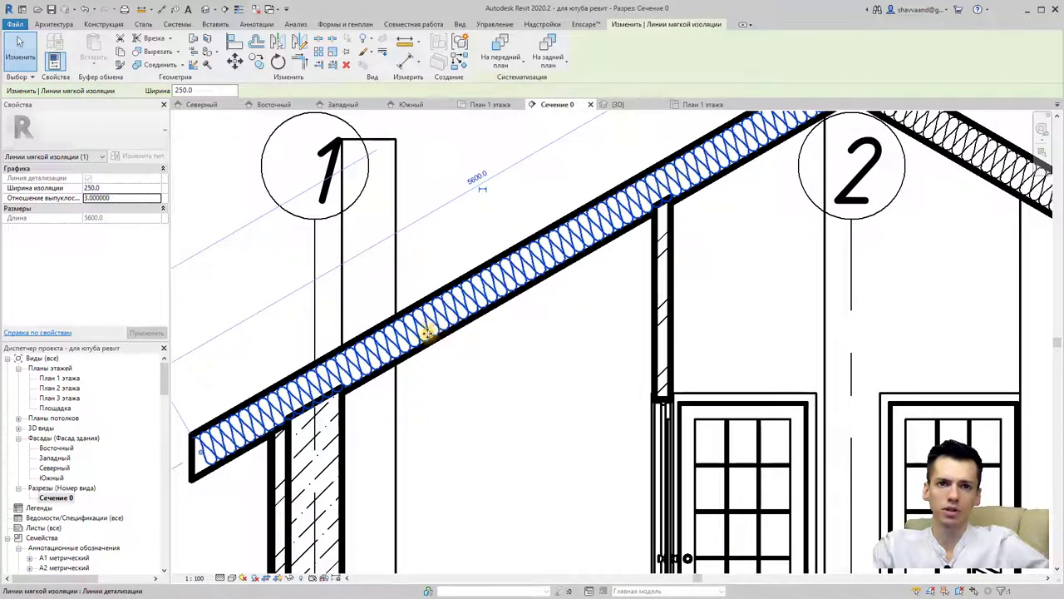
- Override the soft insulation category's graphics in this view to line weight 2
{"action": "right_click", "coordinate": [407, 338]}
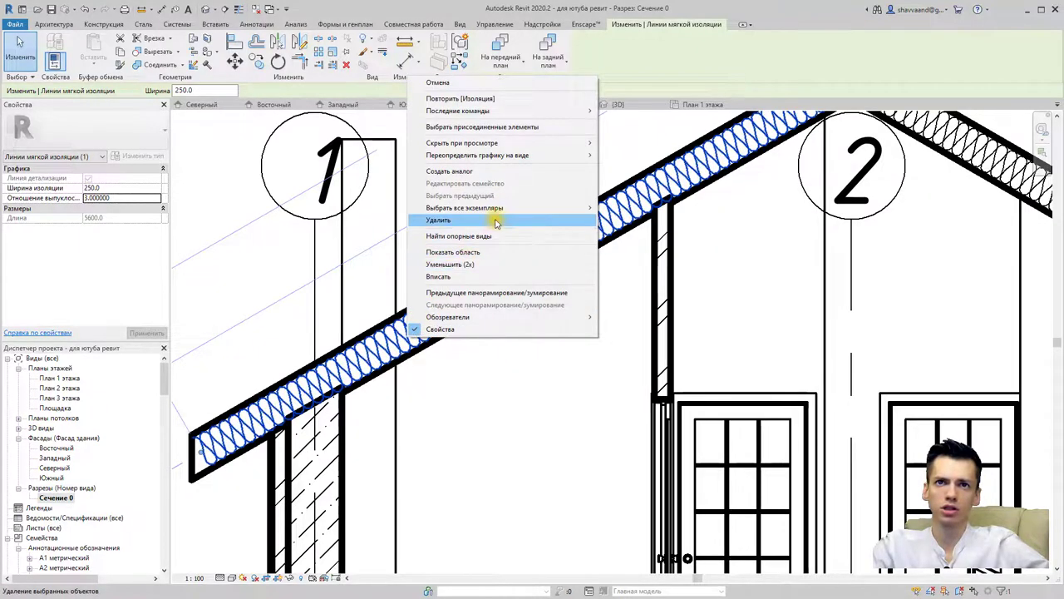
{"action": "left_click", "coordinate": [544, 156]}
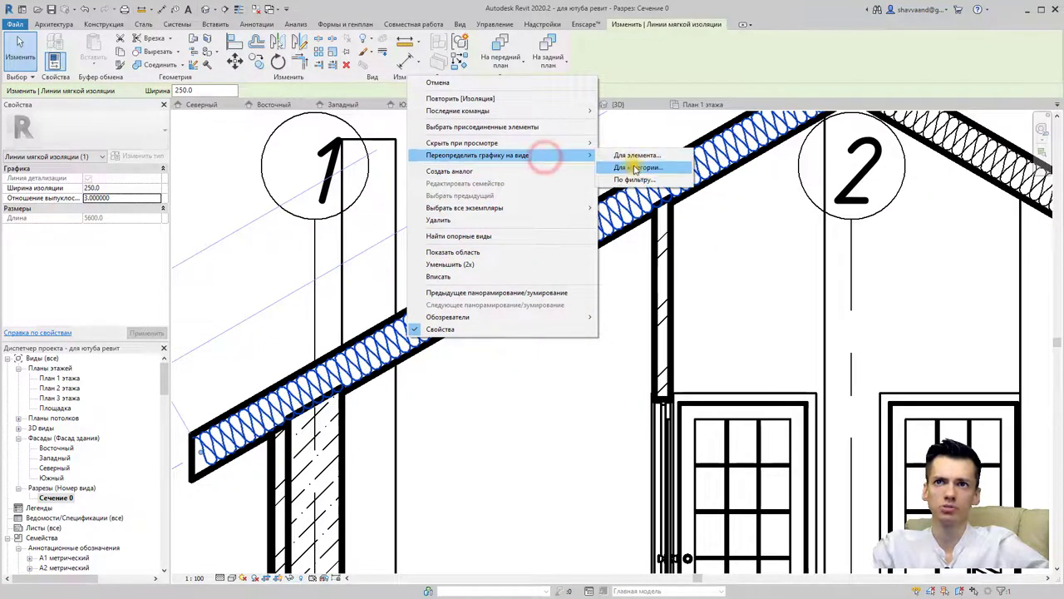
{"action": "left_click", "coordinate": [636, 169]}
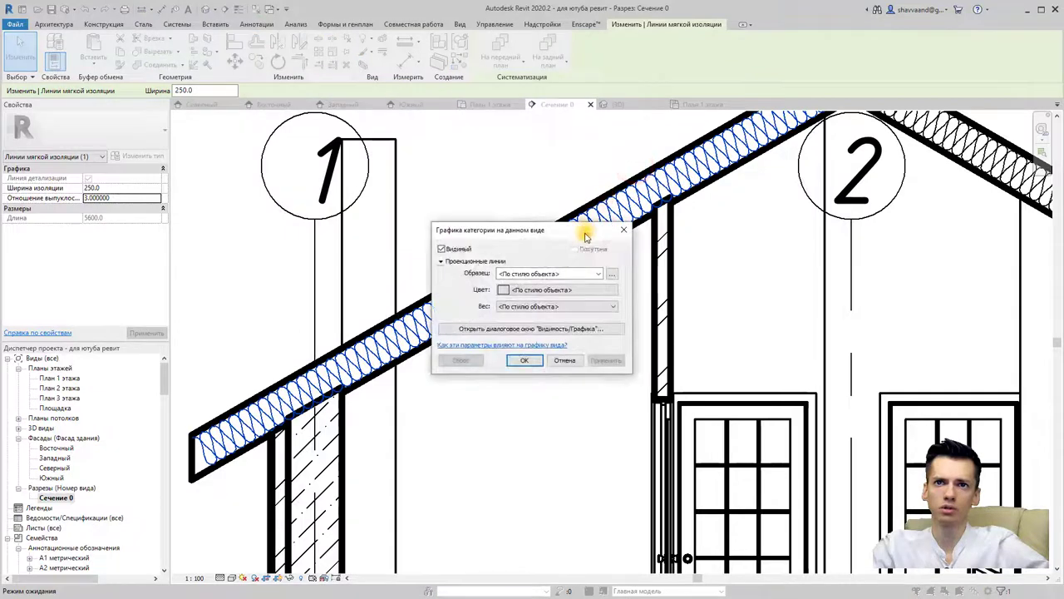
{"action": "left_click", "coordinate": [596, 274]}
{"action": "left_click", "coordinate": [596, 275]}
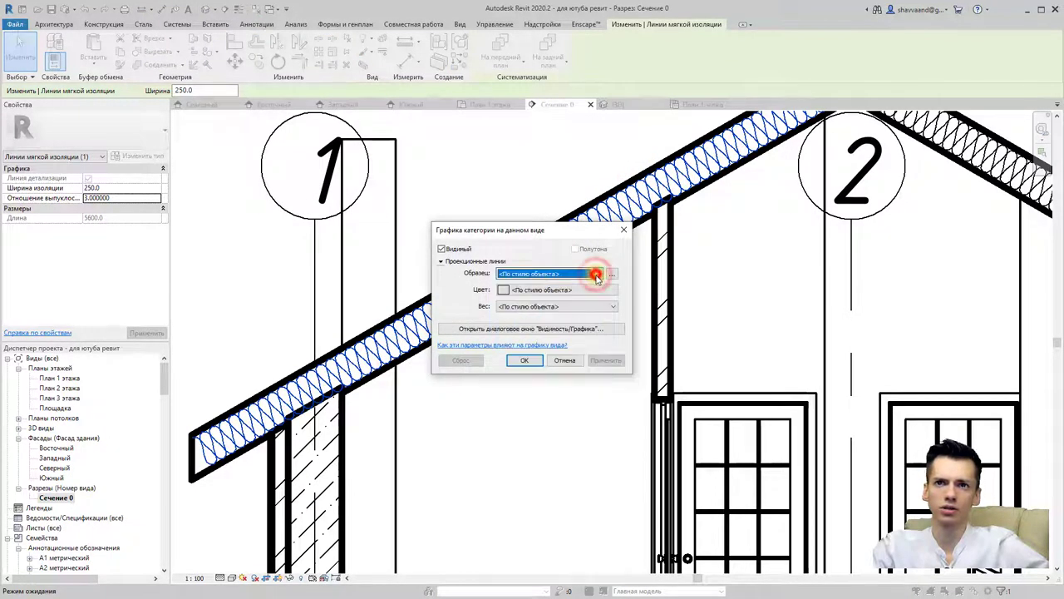
{"action": "left_click", "coordinate": [557, 312]}
{"action": "left_click", "coordinate": [515, 330]}
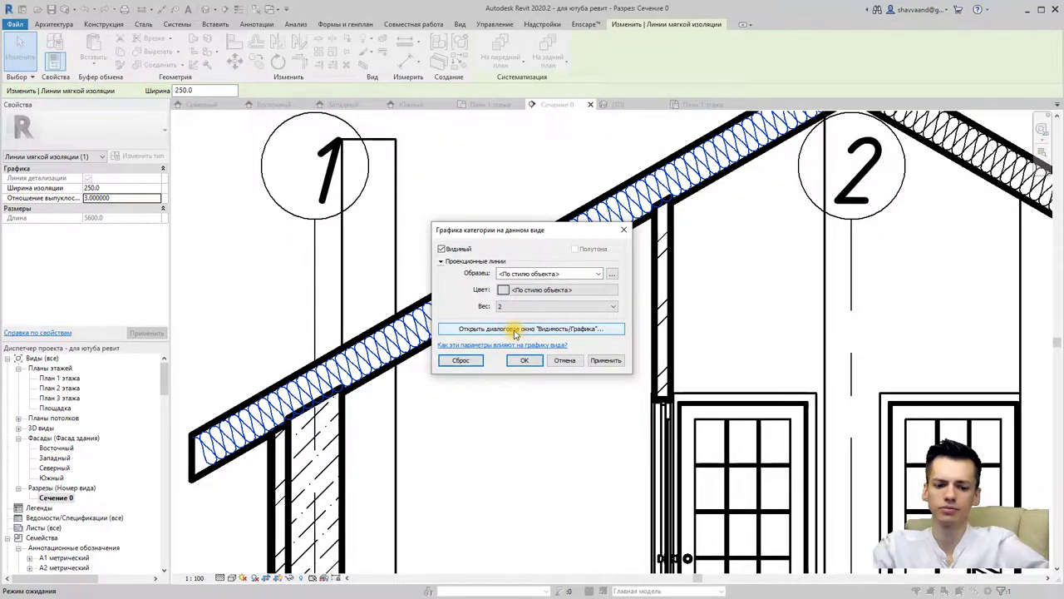
{"action": "left_click", "coordinate": [526, 361]}
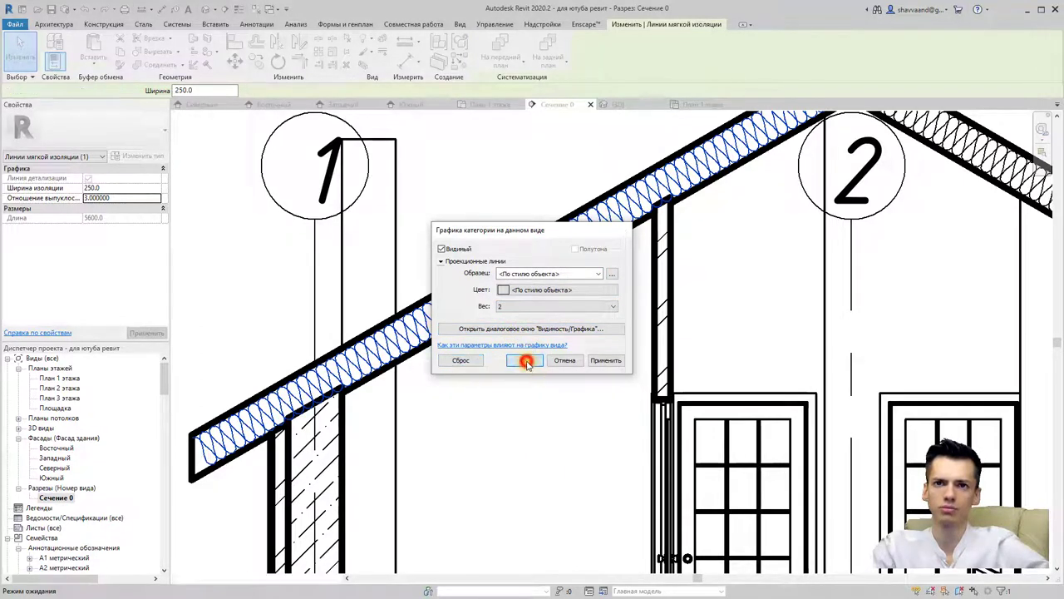
{"action": "left_click", "coordinate": [499, 372]}
{"action": "scroll", "coordinate": [504, 390], "scroll_direction": "down", "scroll_amount": 2}
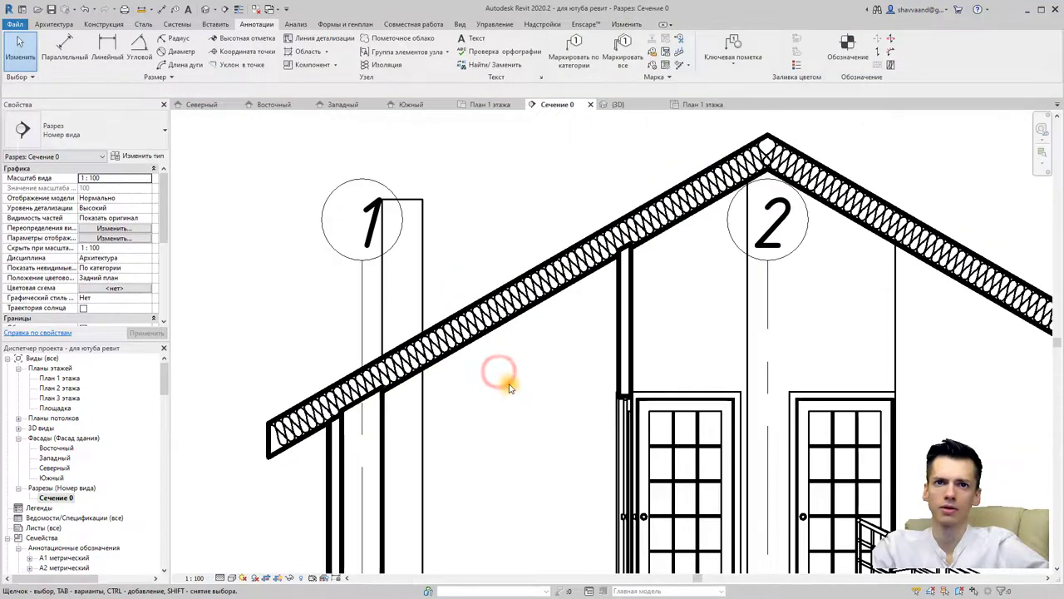
{"action": "scroll", "coordinate": [503, 382], "scroll_direction": "down", "scroll_amount": 2}
{"action": "middle_click_drag", "start_coordinate": [505, 388], "coordinate": [424, 379]}
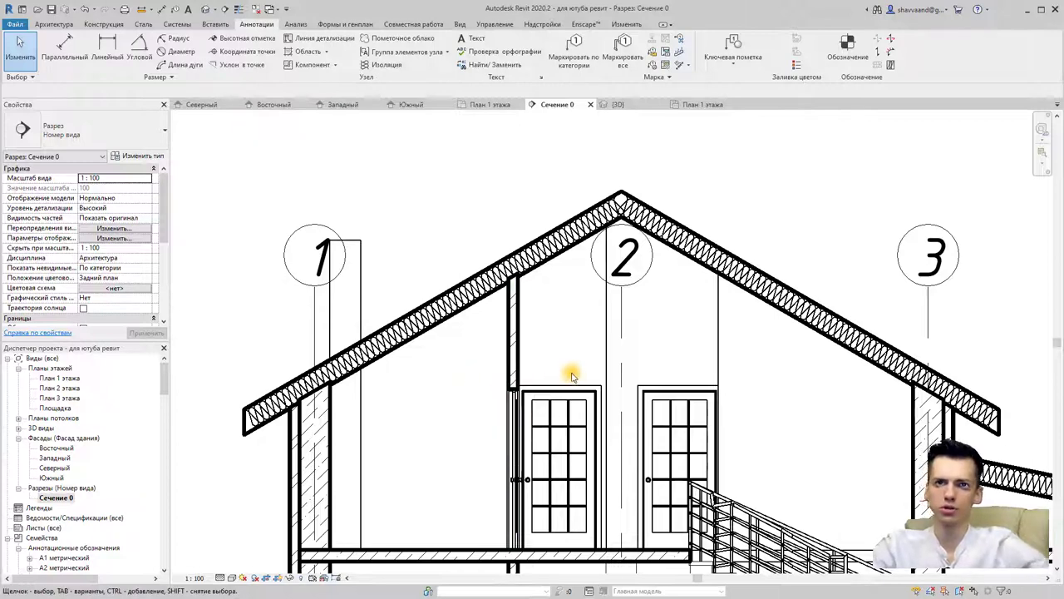
{"action": "scroll", "coordinate": [572, 370], "scroll_direction": "down", "scroll_amount": 2}
{"action": "middle_click_drag", "start_coordinate": [553, 384], "coordinate": [508, 296]}
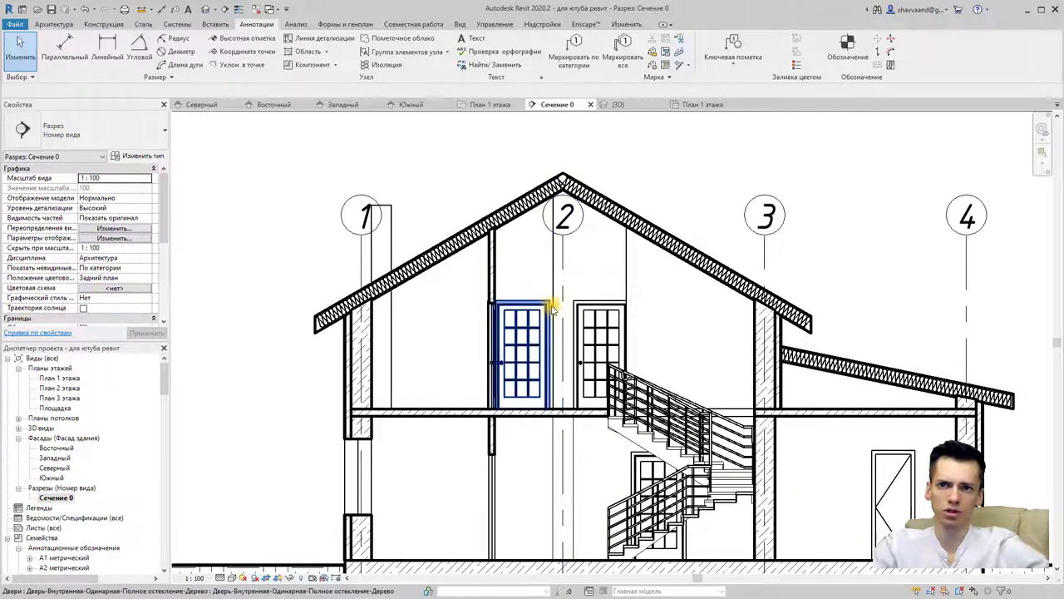
{"action": "scroll", "coordinate": [582, 291], "scroll_direction": "down", "scroll_amount": 1}
{"action": "scroll", "coordinate": [665, 268], "scroll_direction": "down", "scroll_amount": 2}
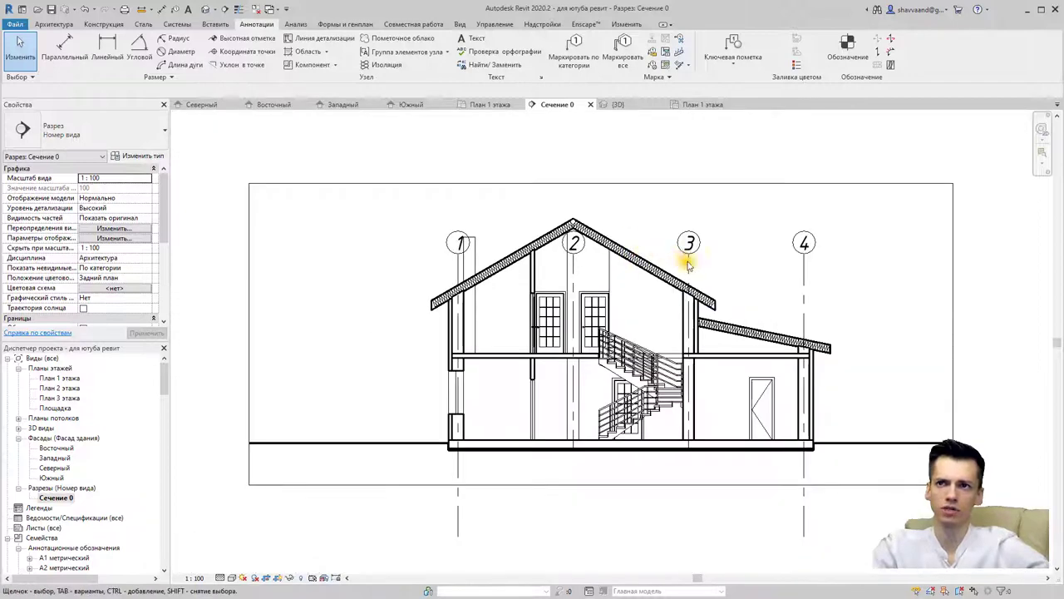
{"action": "left_click", "coordinate": [689, 262]}
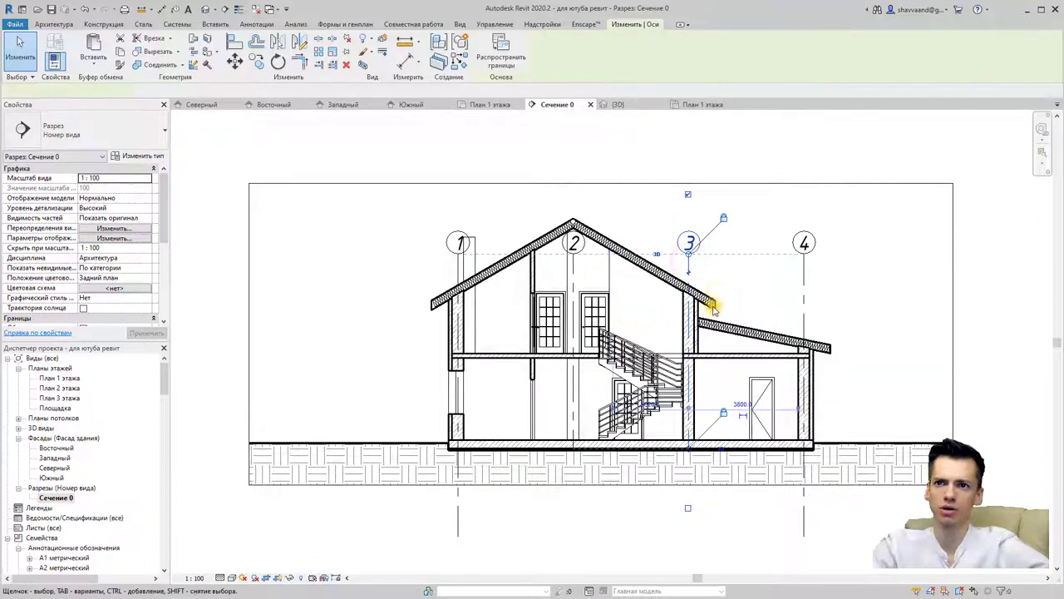
{"action": "scroll", "coordinate": [706, 302], "scroll_direction": "up", "scroll_amount": 2}
{"action": "scroll", "coordinate": [720, 339], "scroll_direction": "down", "scroll_amount": 1}
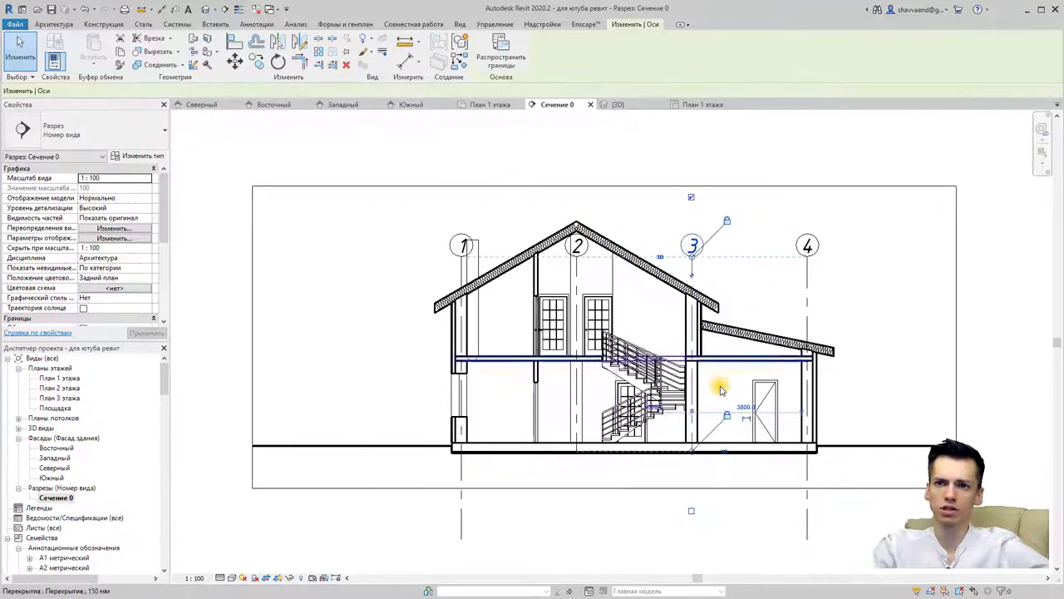
{"action": "middle_click_drag", "start_coordinate": [717, 380], "coordinate": [672, 328]}
{"action": "key", "text": "Escape"}
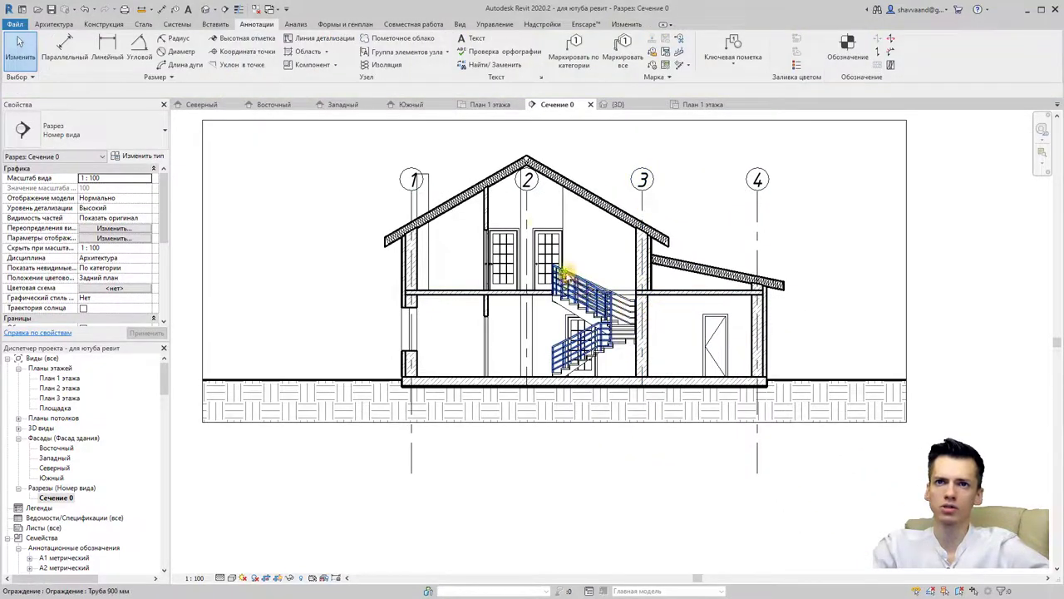
{"action": "left_click", "coordinate": [529, 202]}
{"action": "key", "text": "Escape"}
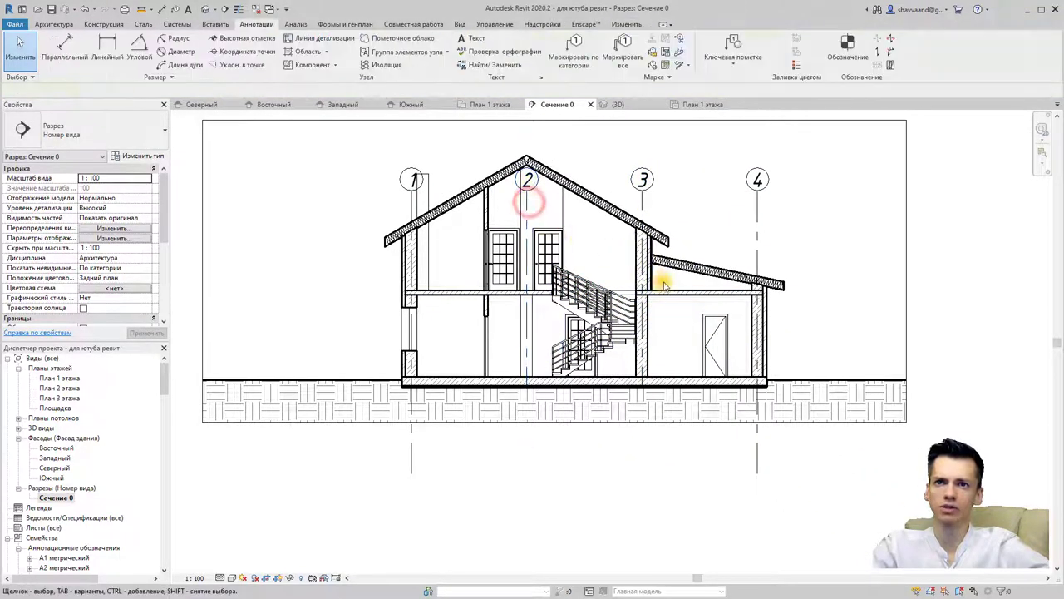
{"action": "scroll", "coordinate": [665, 279], "scroll_direction": "up", "scroll_amount": 2}
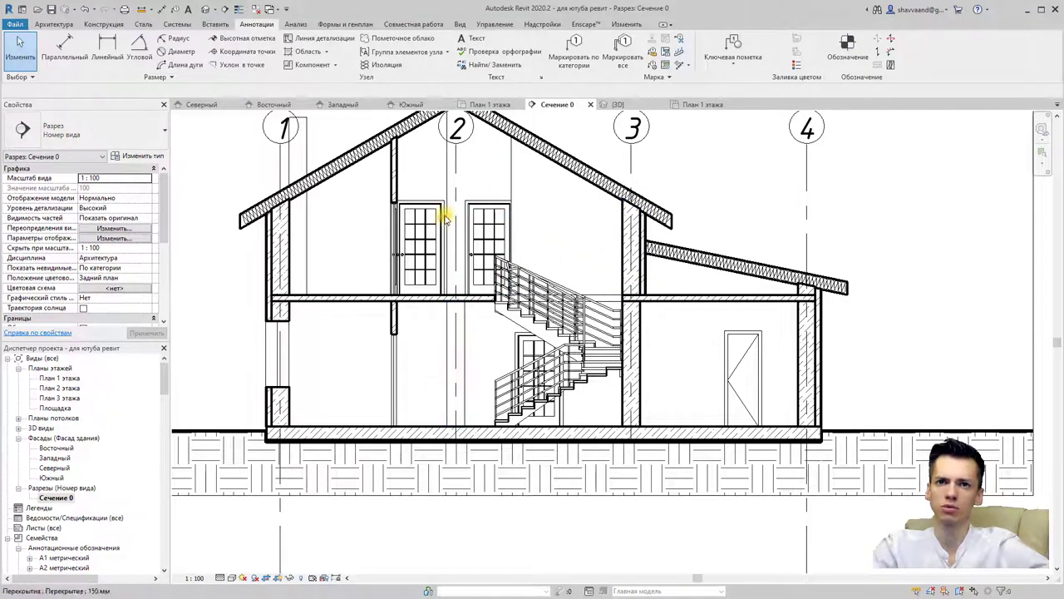
- Hide grid line 2 in the section and pan to the area below the building
{"action": "left_click", "coordinate": [458, 189]}
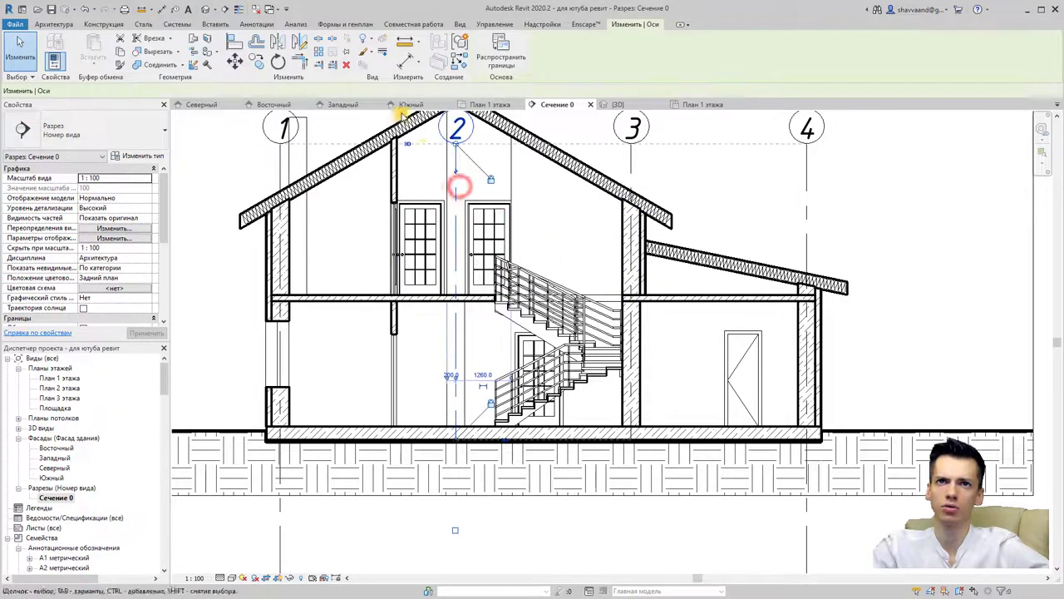
{"action": "left_click", "coordinate": [376, 57]}
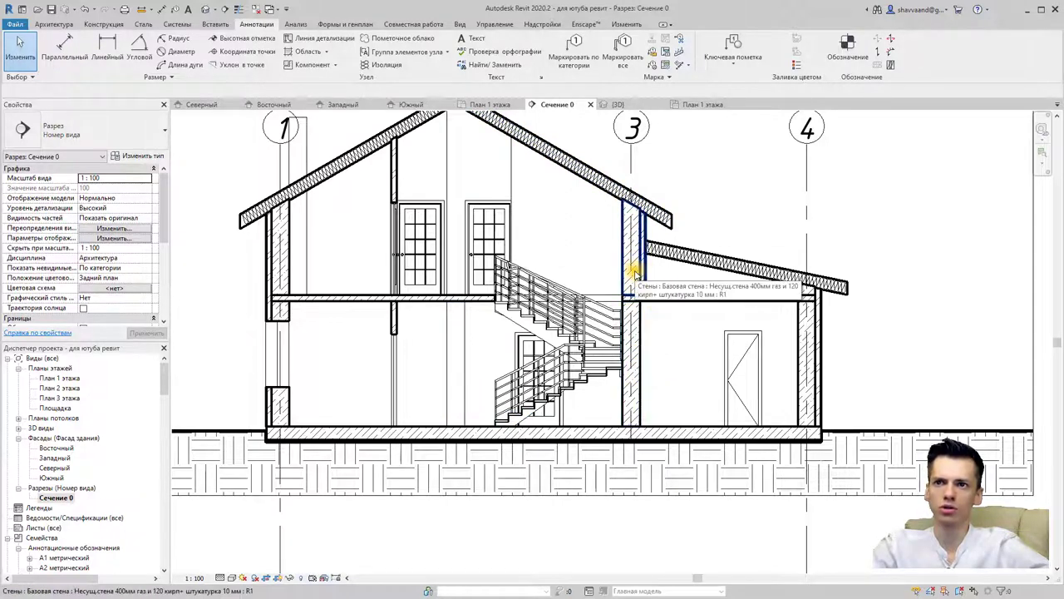
{"action": "left_click", "coordinate": [804, 205]}
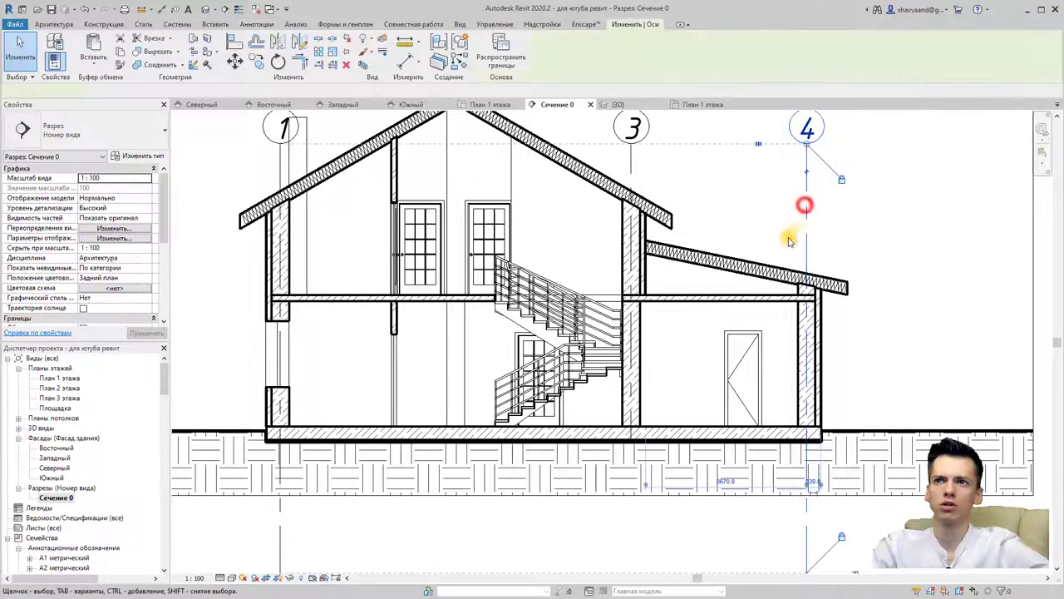
{"action": "scroll", "coordinate": [413, 250], "scroll_direction": "down", "scroll_amount": 2}
{"action": "left_click", "coordinate": [350, 232]}
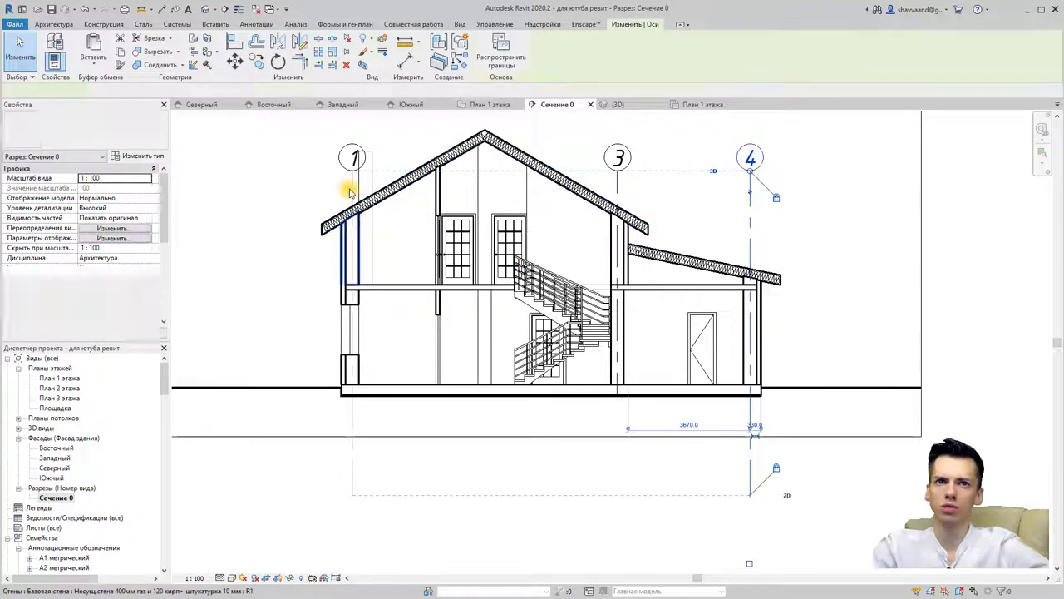
{"action": "left_click", "coordinate": [340, 164]}
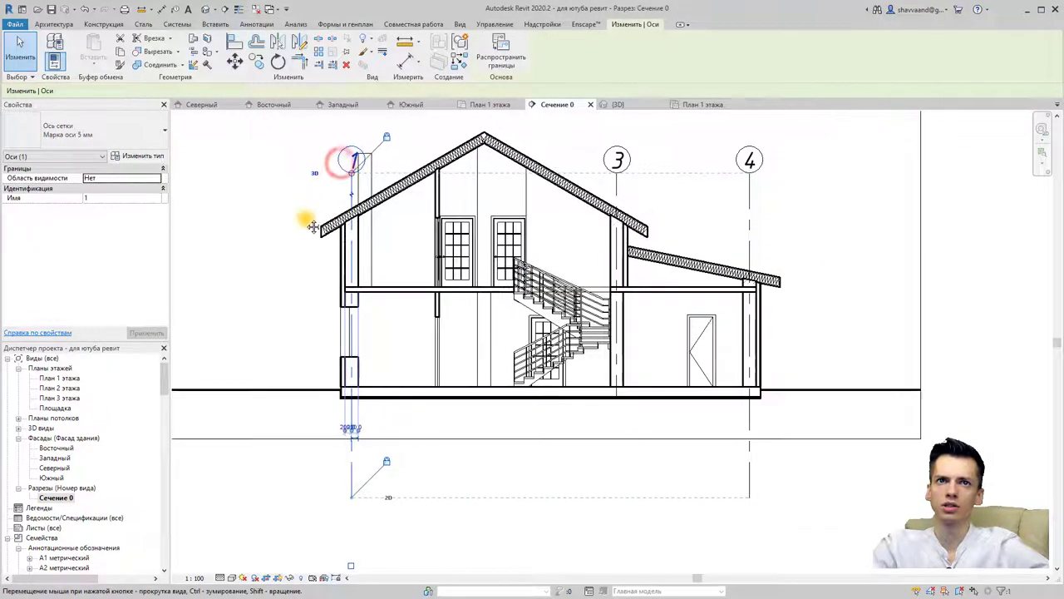
{"action": "middle_click_drag", "start_coordinate": [306, 172], "coordinate": [306, 208]}
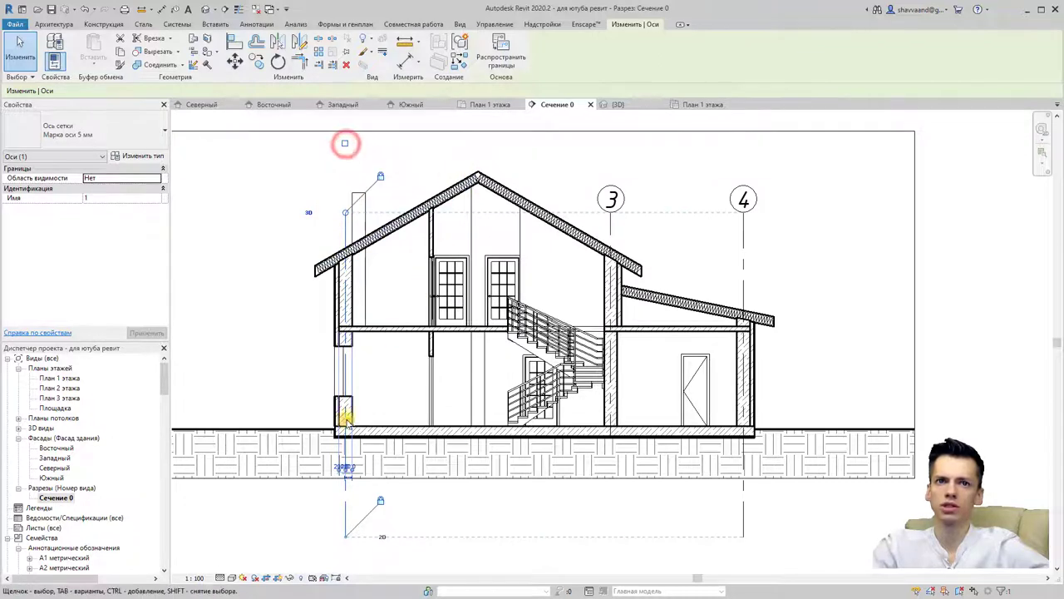
{"action": "middle_click_drag", "start_coordinate": [356, 504], "coordinate": [366, 383]}
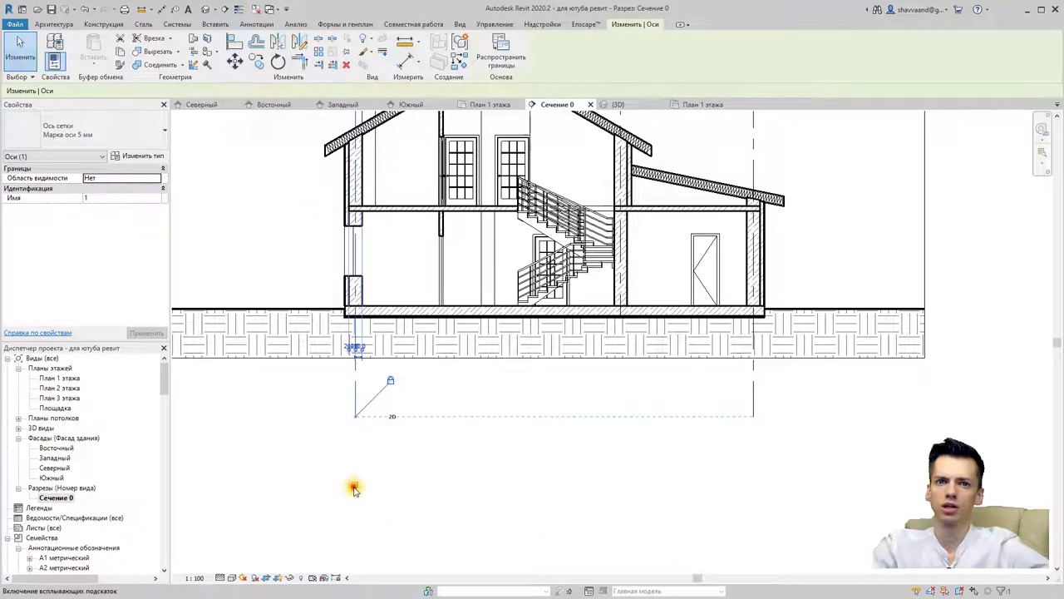
{"action": "middle_click_drag", "start_coordinate": [501, 421], "coordinate": [450, 445]}
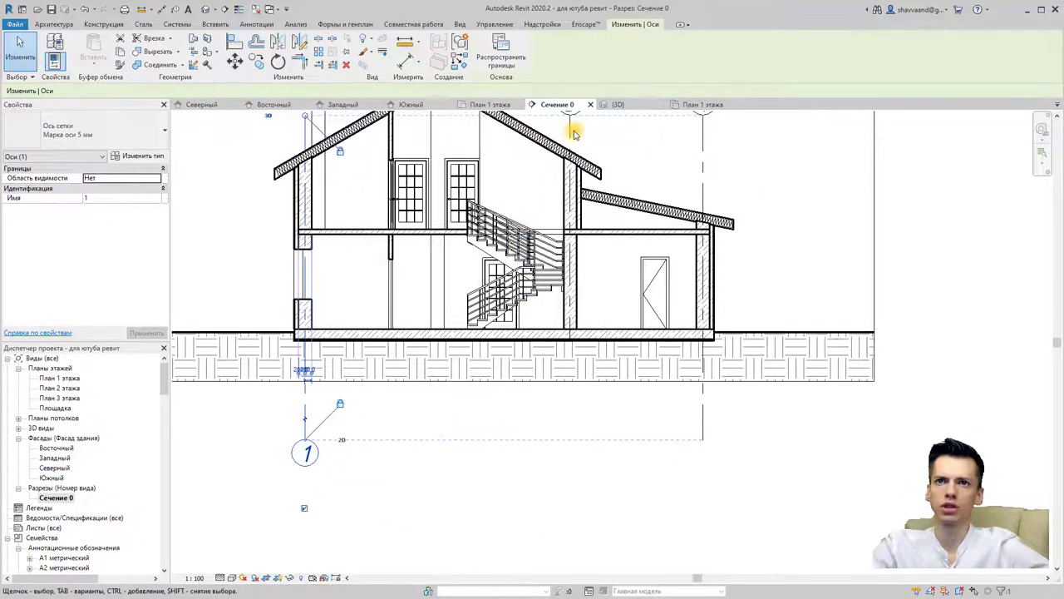
- Extend grids 3 and 4 downward so their bottom bubbles line up with grid 1
{"action": "left_click", "coordinate": [569, 129]}
{"action": "middle_click_drag", "start_coordinate": [578, 134], "coordinate": [569, 208]}
{"action": "left_click", "coordinate": [565, 176]}
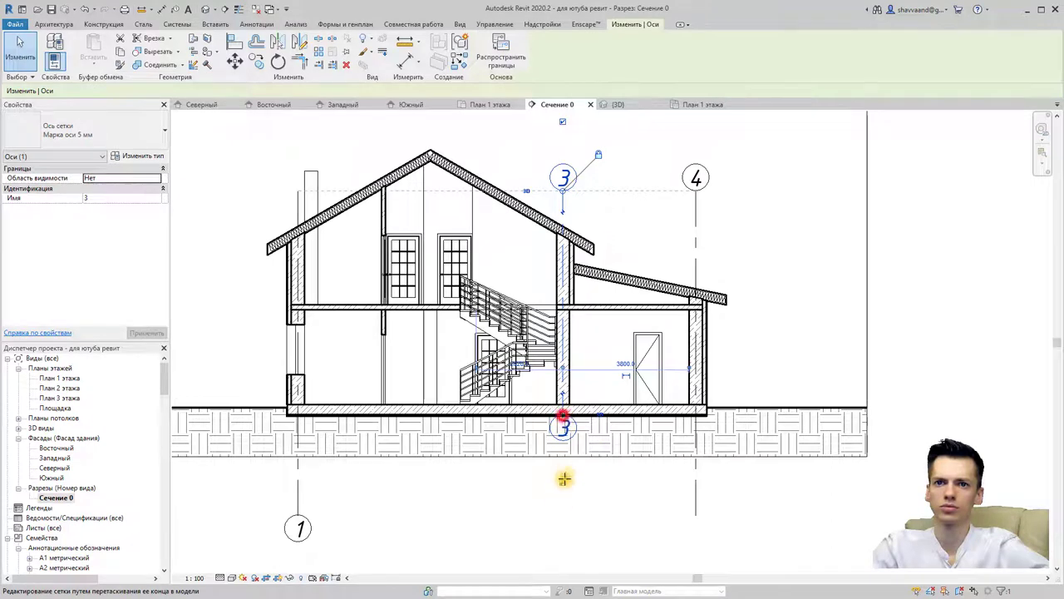
{"action": "left_click_drag", "start_coordinate": [564, 479], "coordinate": [560, 516]}
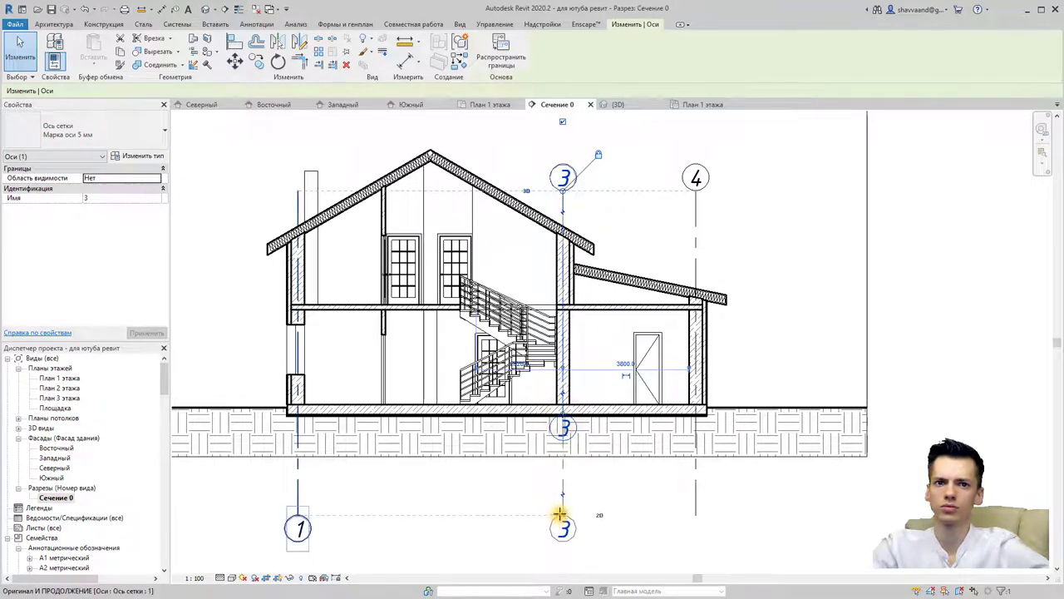
{"action": "left_click", "coordinate": [696, 497]}
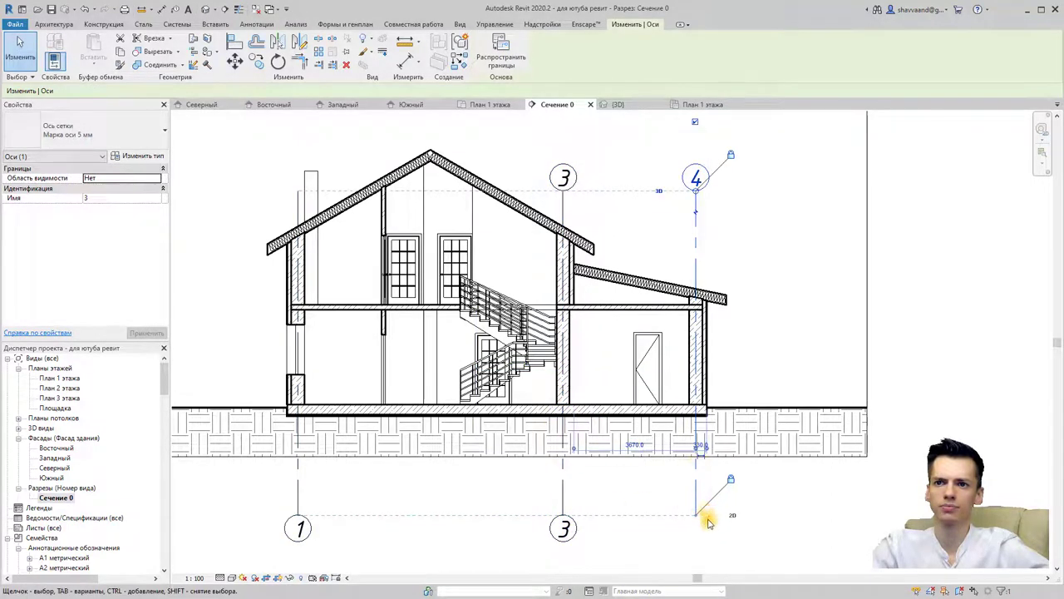
{"action": "left_click", "coordinate": [696, 496]}
{"action": "middle_click_drag", "start_coordinate": [701, 496], "coordinate": [641, 397]}
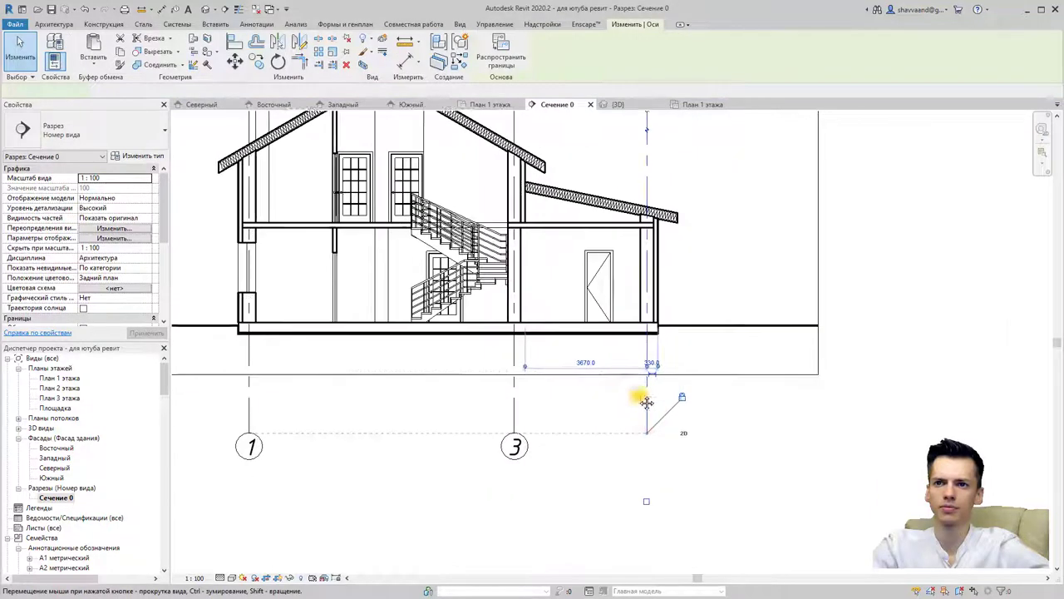
{"action": "left_click", "coordinate": [636, 482]}
{"action": "middle_click_drag", "start_coordinate": [637, 482], "coordinate": [693, 540]}
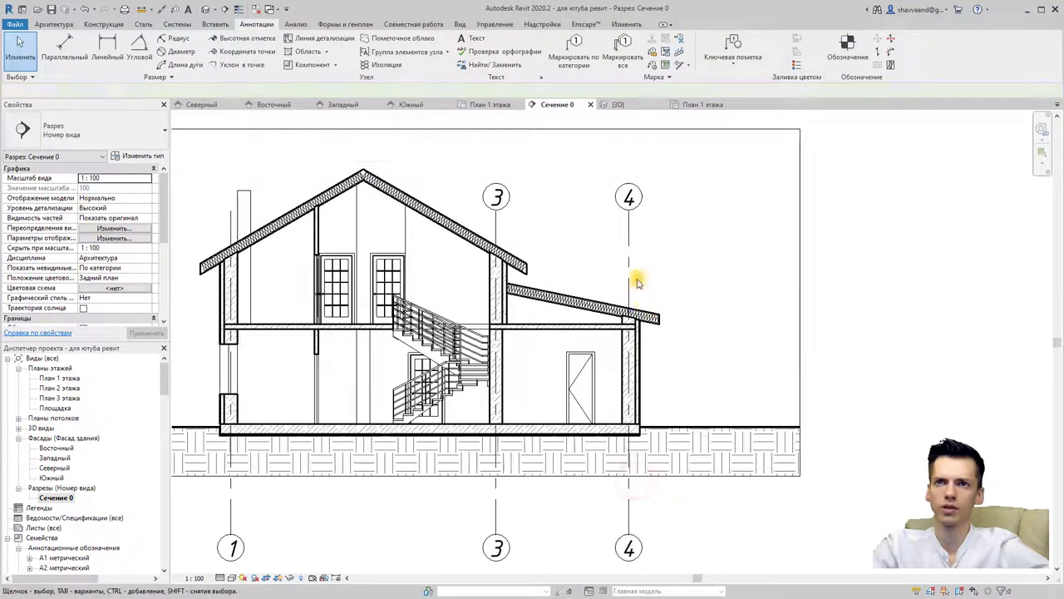
- Hide the bubble at grid 3's top end
{"action": "left_click", "coordinate": [629, 247]}
{"action": "left_click", "coordinate": [624, 143]}
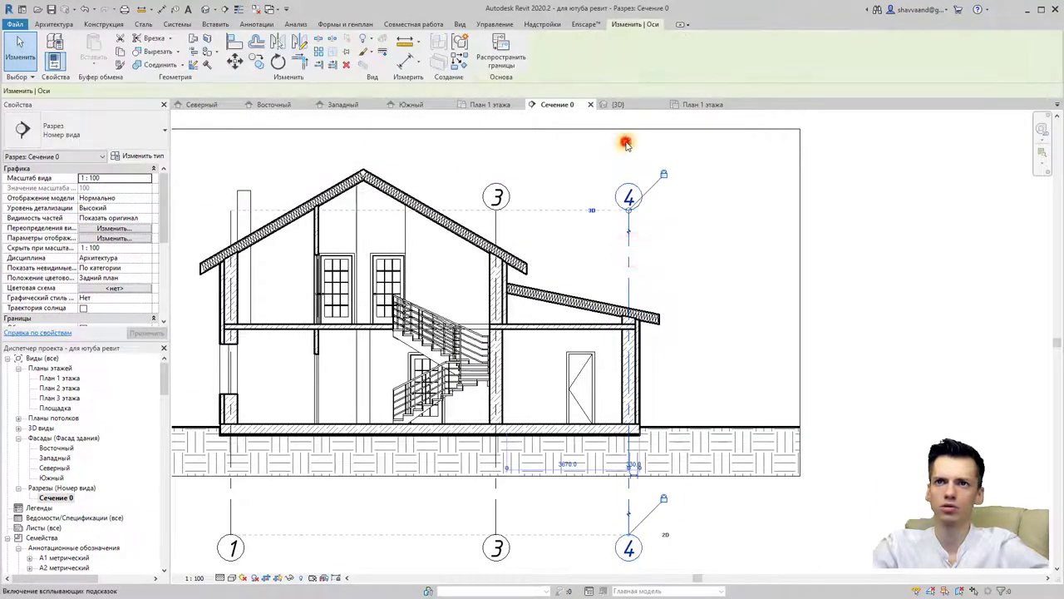
{"action": "left_click", "coordinate": [495, 224]}
{"action": "left_click_drag", "start_coordinate": [499, 191], "coordinate": [494, 140]}
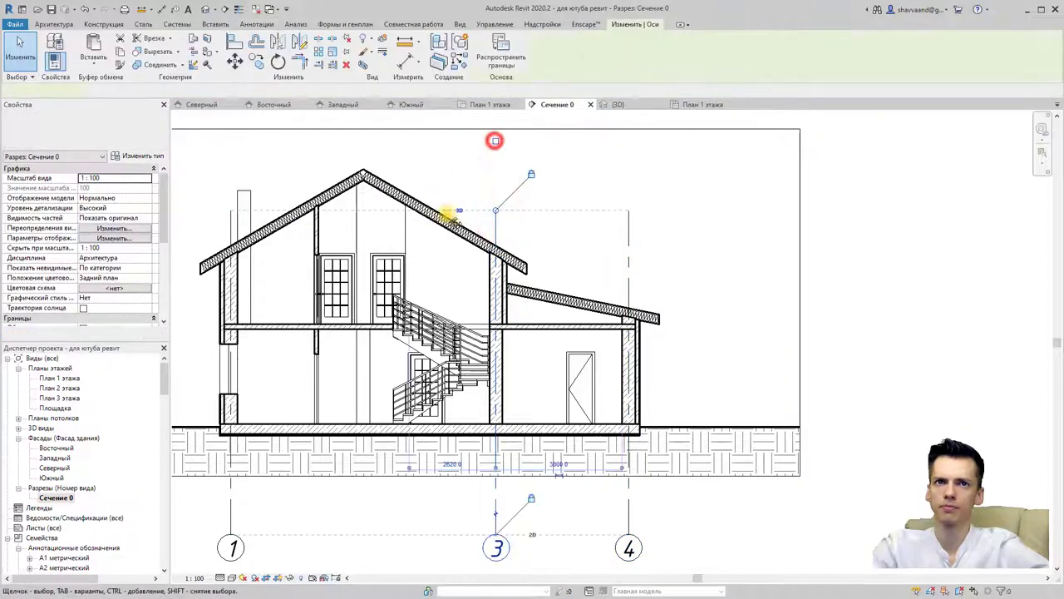
{"action": "middle_click_drag", "start_coordinate": [494, 140], "coordinate": [661, 178]}
{"action": "key", "text": "Escape"}
{"action": "left_click", "coordinate": [397, 254]}
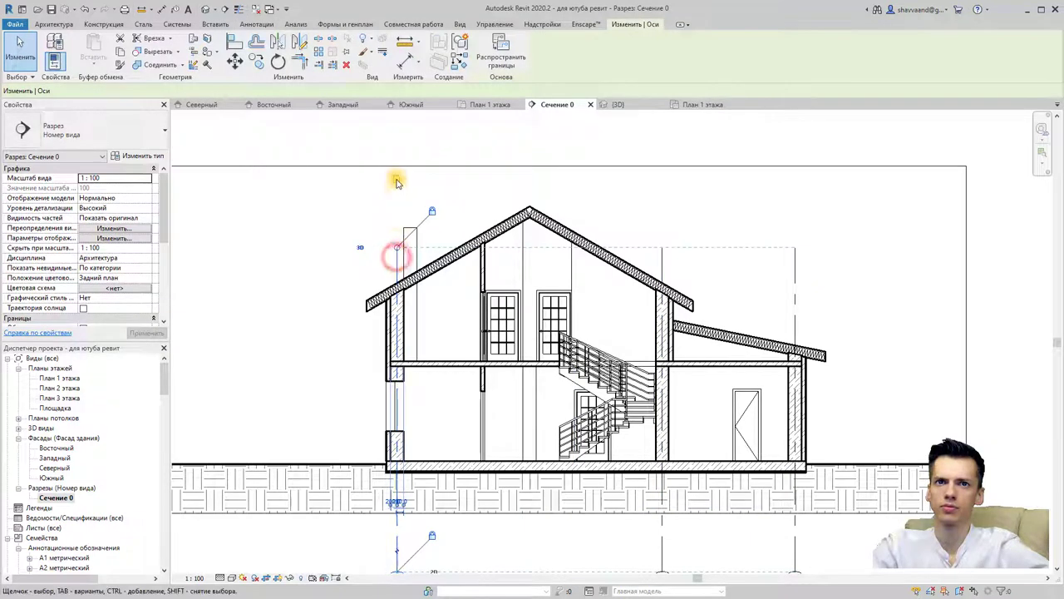
{"action": "scroll", "coordinate": [399, 274], "scroll_direction": "down", "scroll_amount": 2}
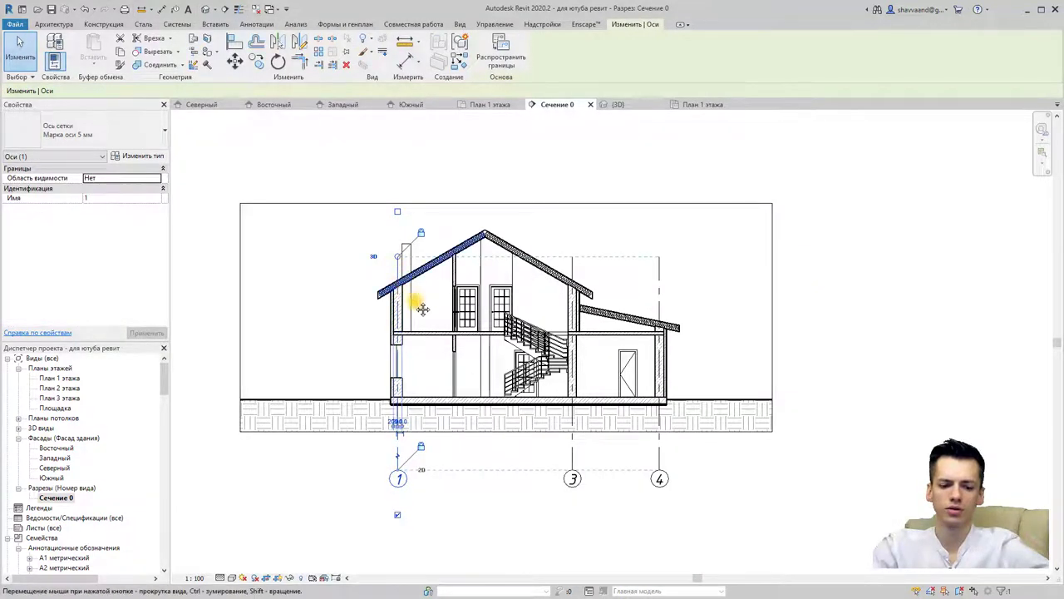
{"action": "mouse_move", "coordinate": [416, 301]}
{"action": "middle_mouse_down"}
{"action": "mouse_move", "coordinate": [447, 306]}
{"action": "mouse_move", "coordinate": [422, 233]}
{"action": "mouse_move", "coordinate": [397, 218]}
{"action": "middle_mouse_up"}
{"action": "scroll", "coordinate": [449, 328], "scroll_direction": "up", "scroll_amount": 2}
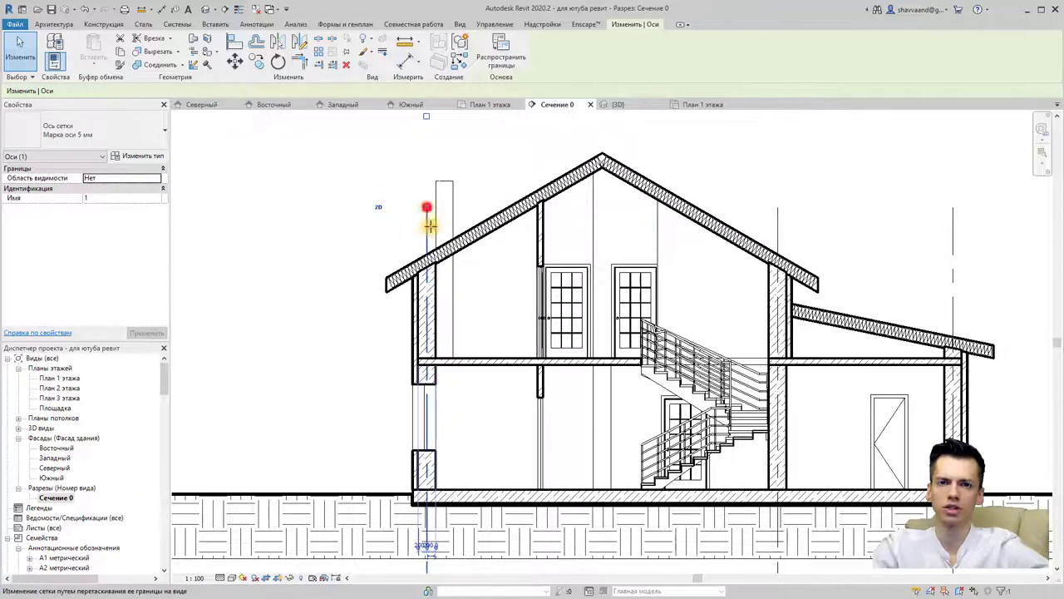
{"action": "middle_click_drag", "start_coordinate": [490, 455], "coordinate": [316, 306]}
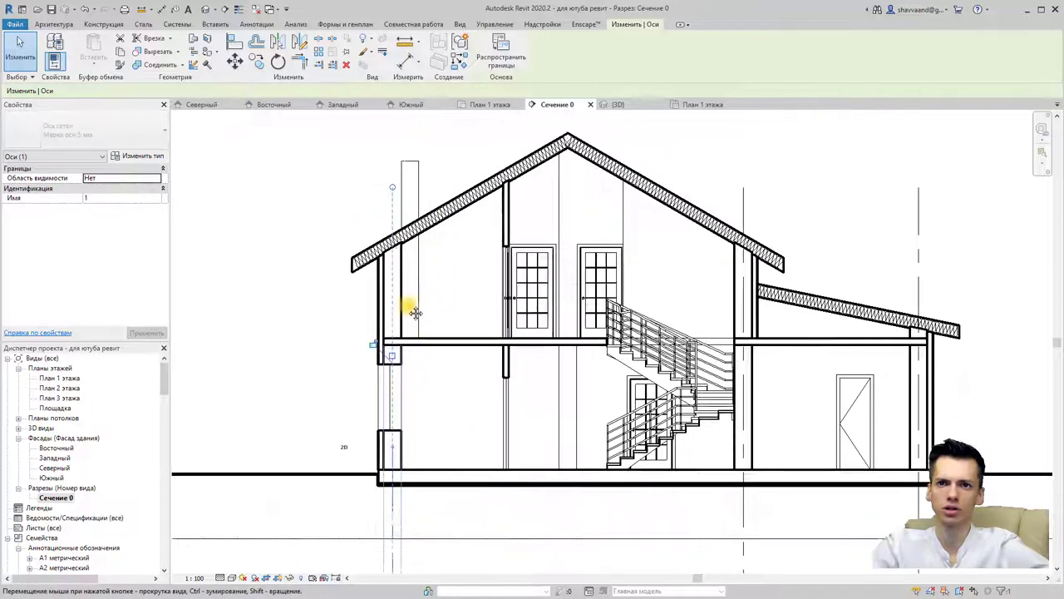
- Switch the top extents of grids 3 and 4 from 3D to 2D
{"action": "left_click", "coordinate": [605, 446]}
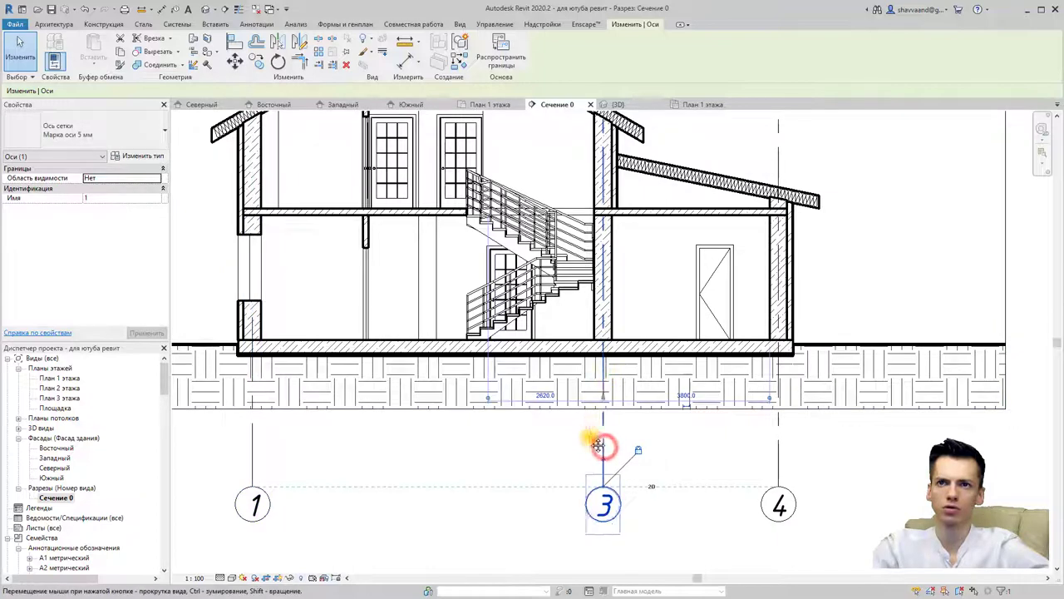
{"action": "scroll", "coordinate": [606, 442], "scroll_direction": "down", "scroll_amount": 2}
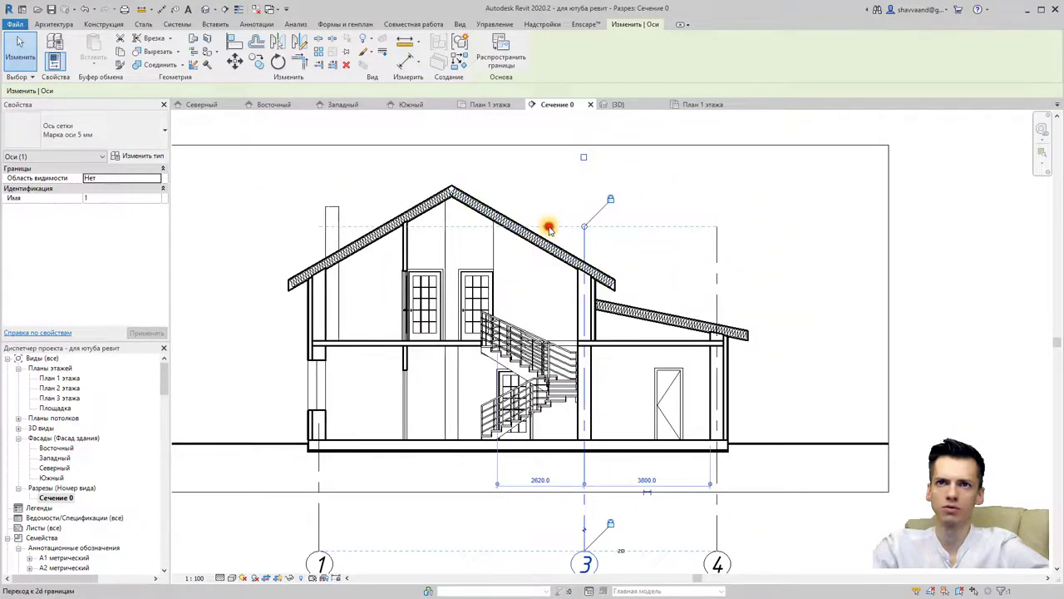
{"action": "left_click", "coordinate": [549, 227]}
{"action": "left_click", "coordinate": [586, 226]}
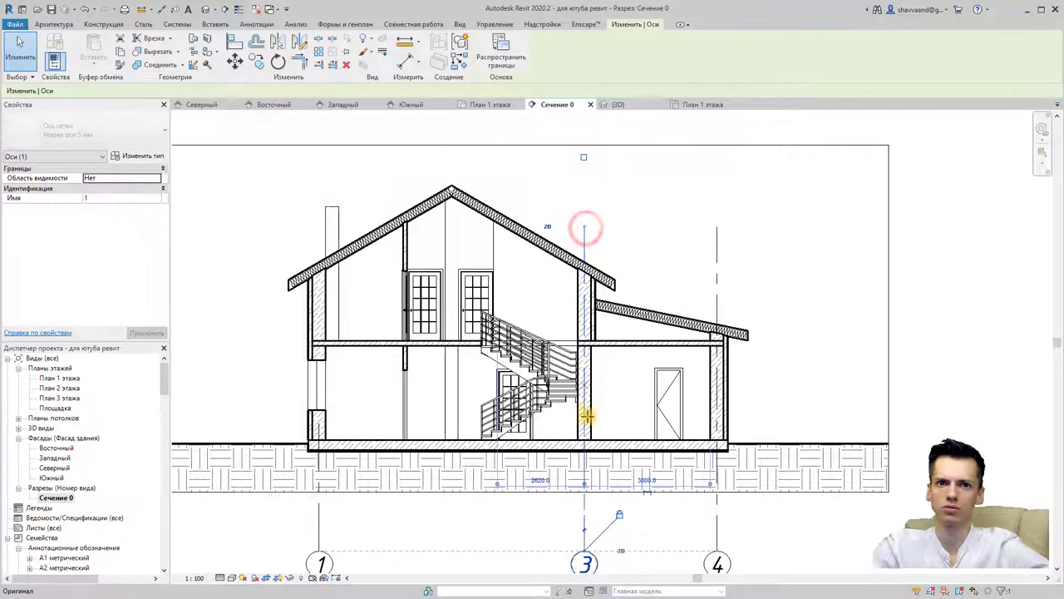
{"action": "left_click", "coordinate": [586, 415]}
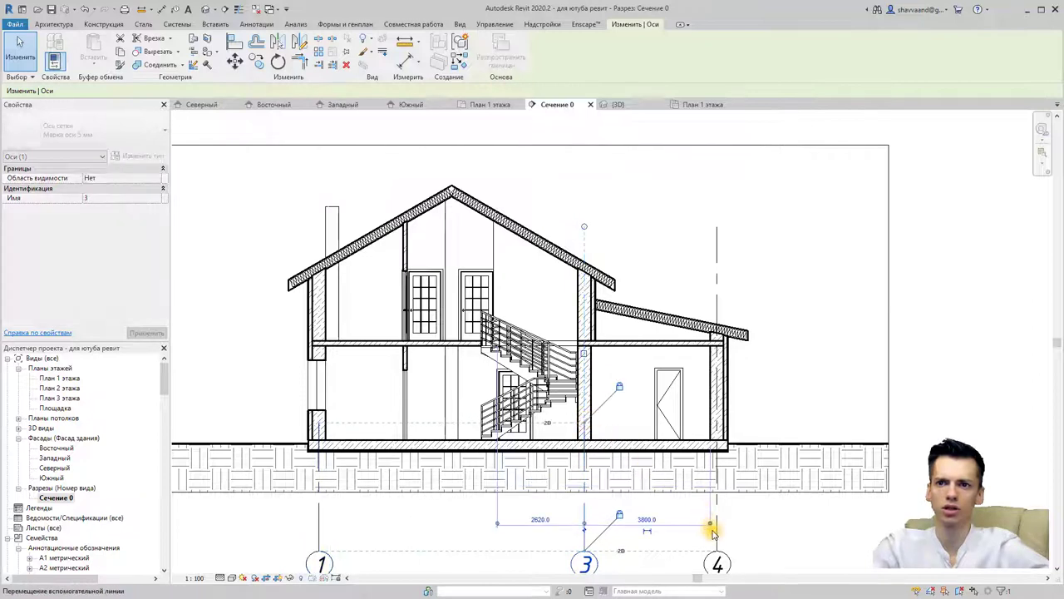
{"action": "left_click", "coordinate": [714, 532]}
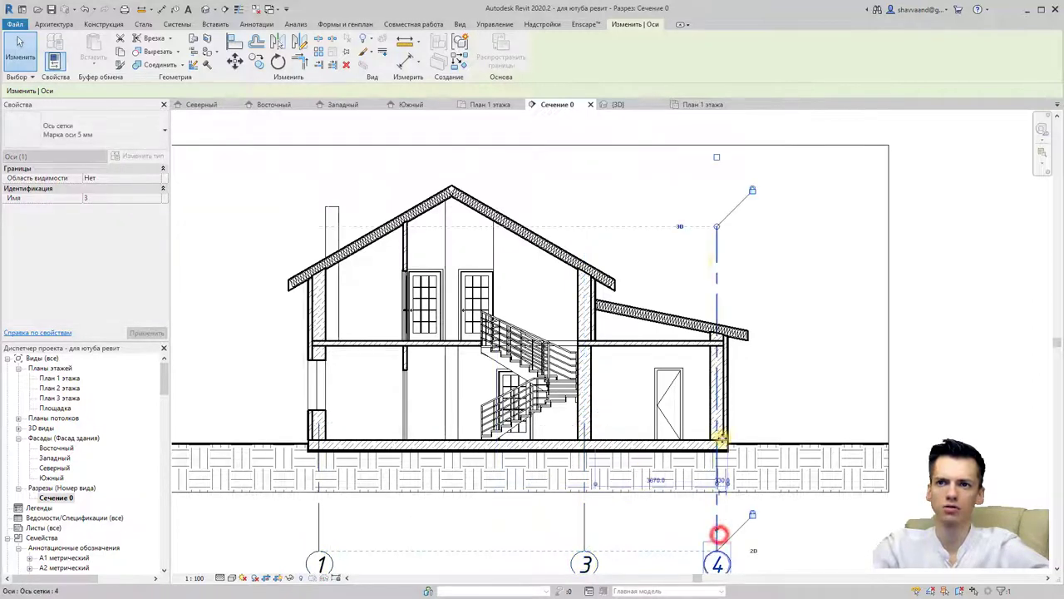
{"action": "left_click", "coordinate": [682, 227]}
{"action": "left_click", "coordinate": [716, 227]}
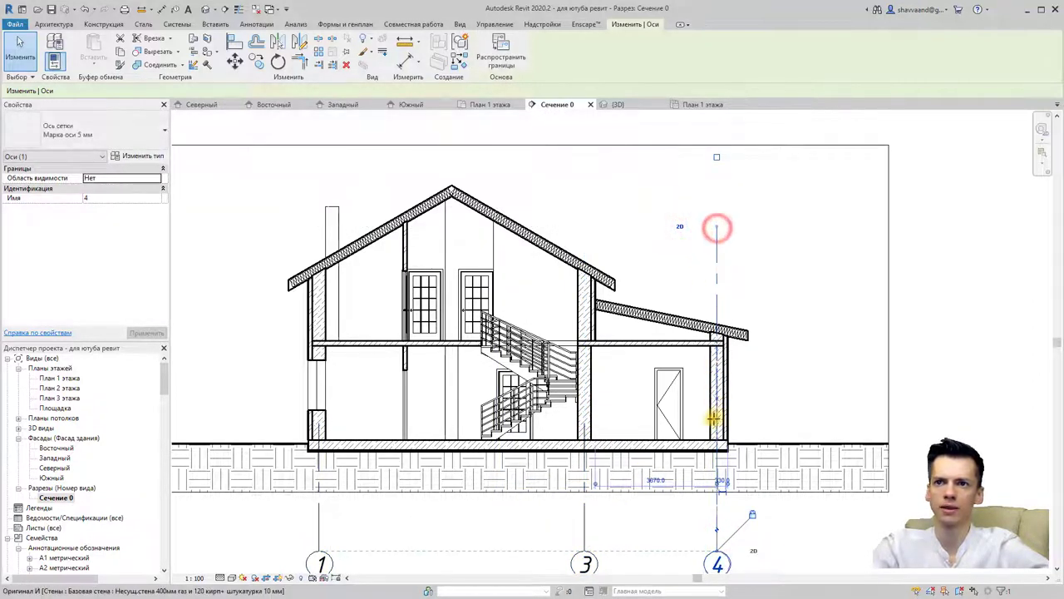
{"action": "key", "text": "Escape"}
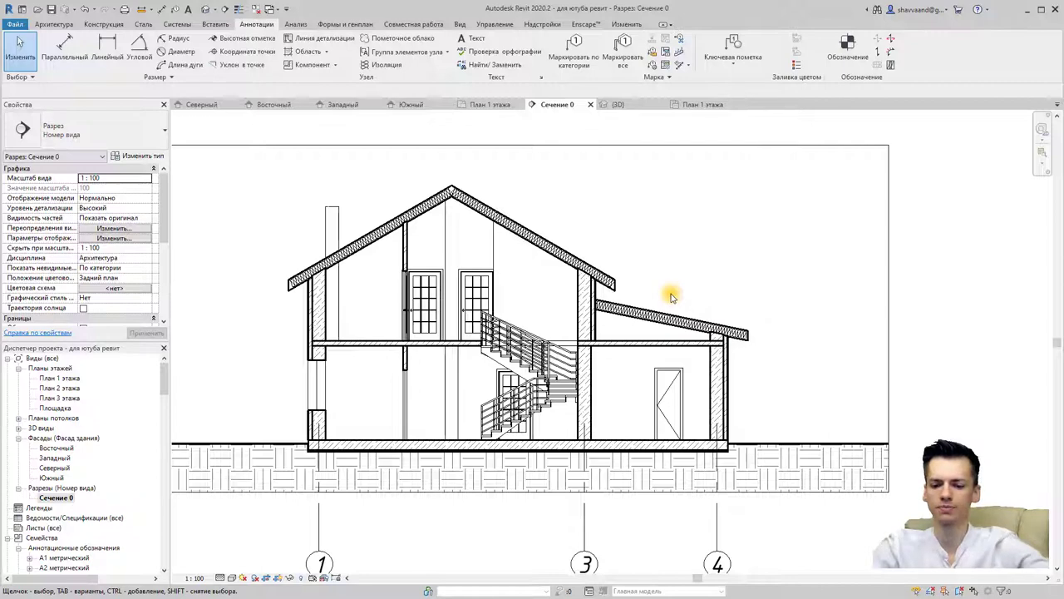
{"action": "scroll", "coordinate": [702, 299], "scroll_direction": "down", "scroll_amount": 1}
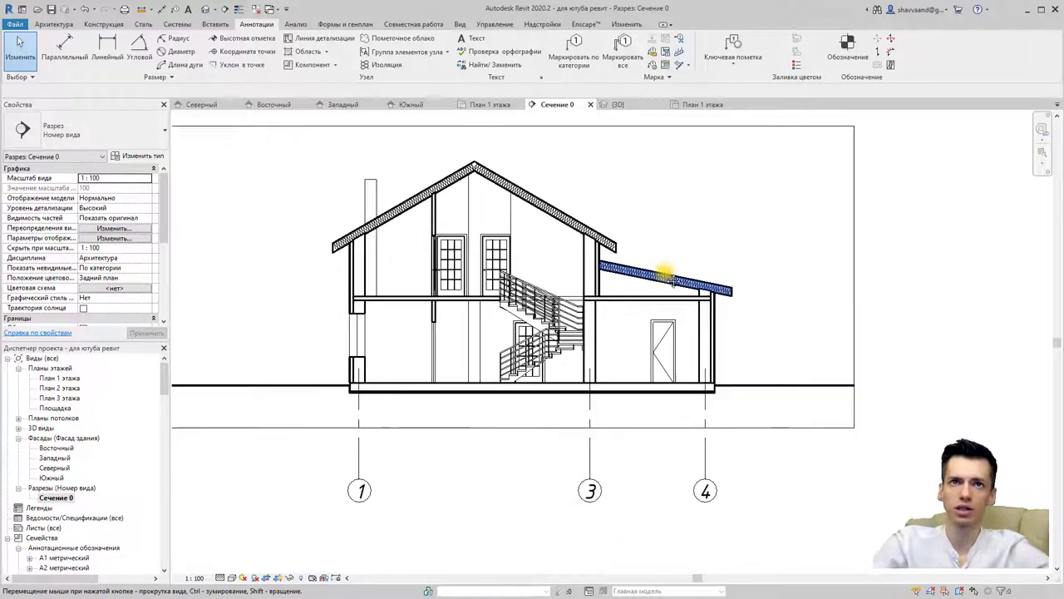
- Place an aligned dimension chain across grids 1, 3 and 4 reading 8000 and 4000
{"action": "left_click", "coordinate": [69, 46]}
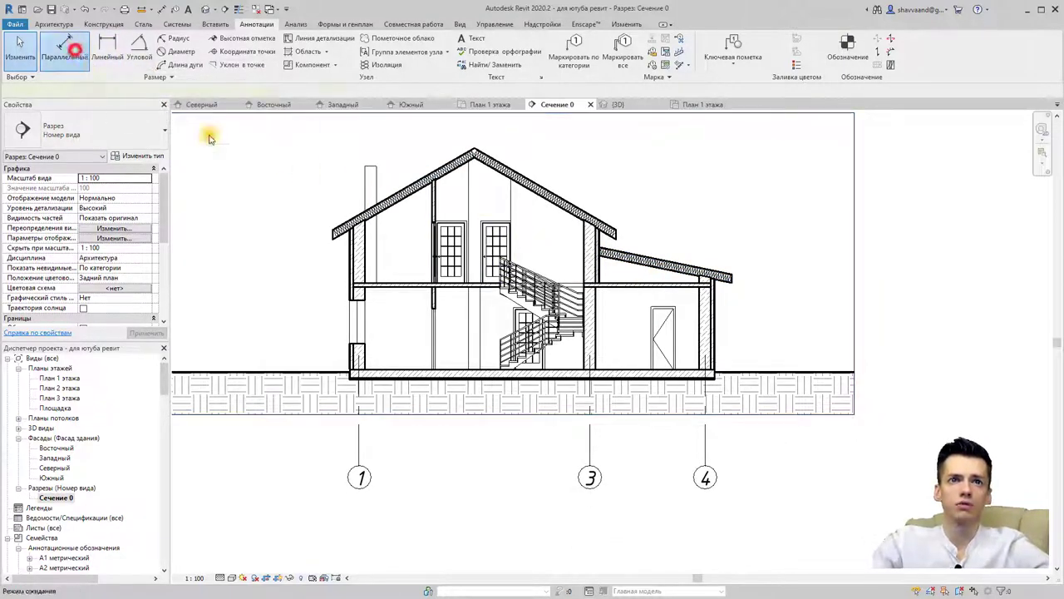
{"action": "left_click", "coordinate": [360, 438]}
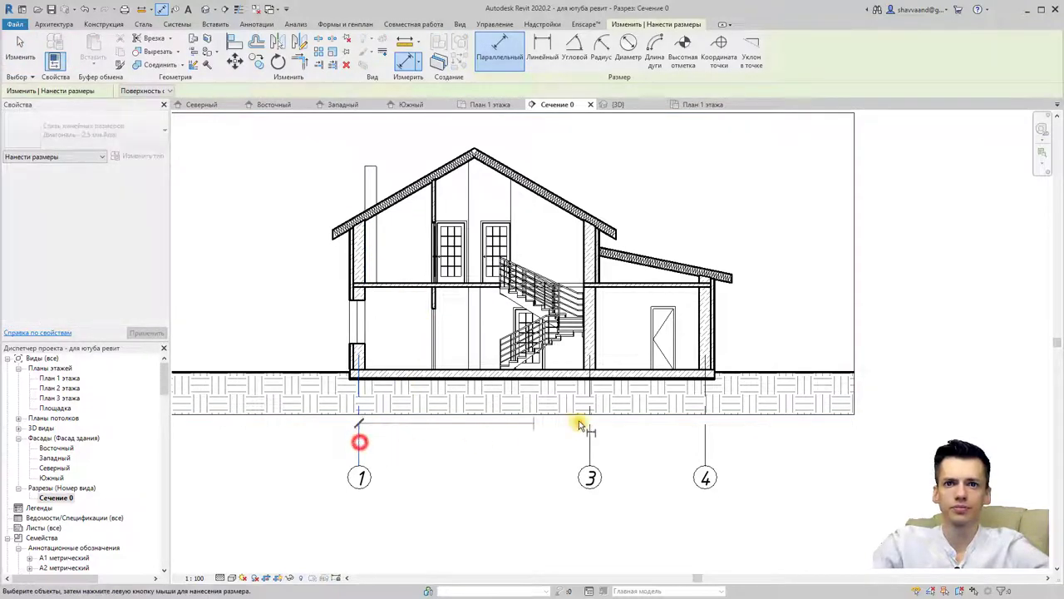
{"action": "left_click", "coordinate": [705, 434]}
{"action": "left_click", "coordinate": [663, 437]}
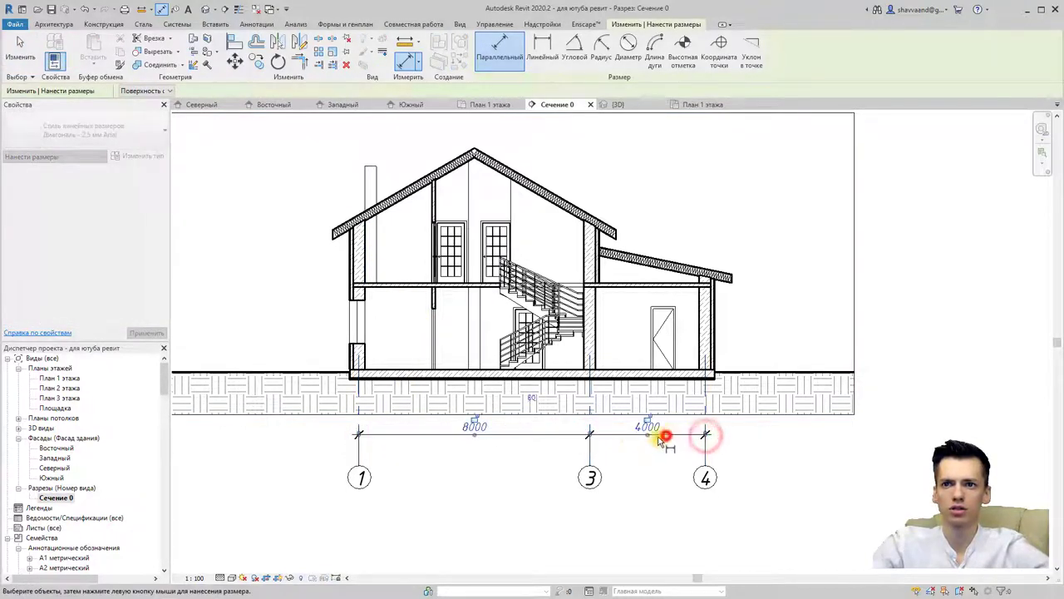
- Add the overall 12000 dimension between grids 1 and 4 beneath the chain
{"action": "left_click", "coordinate": [359, 449]}
{"action": "left_click", "coordinate": [706, 454]}
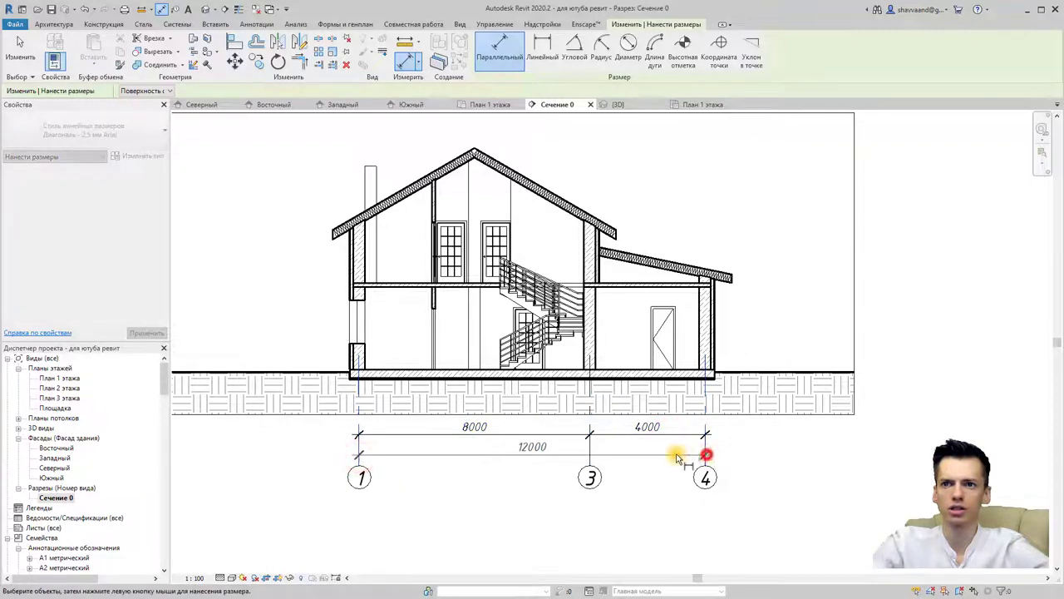
{"action": "left_click", "coordinate": [654, 456]}
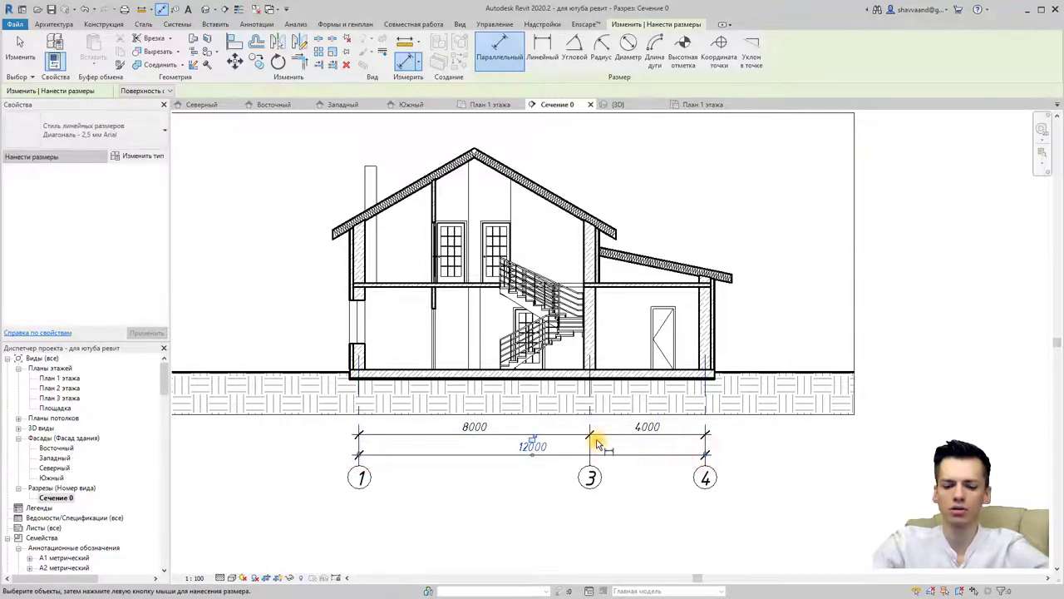
{"action": "scroll", "coordinate": [599, 425], "scroll_direction": "down", "scroll_amount": 1}
{"action": "middle_click_drag", "start_coordinate": [632, 426], "coordinate": [640, 444]}
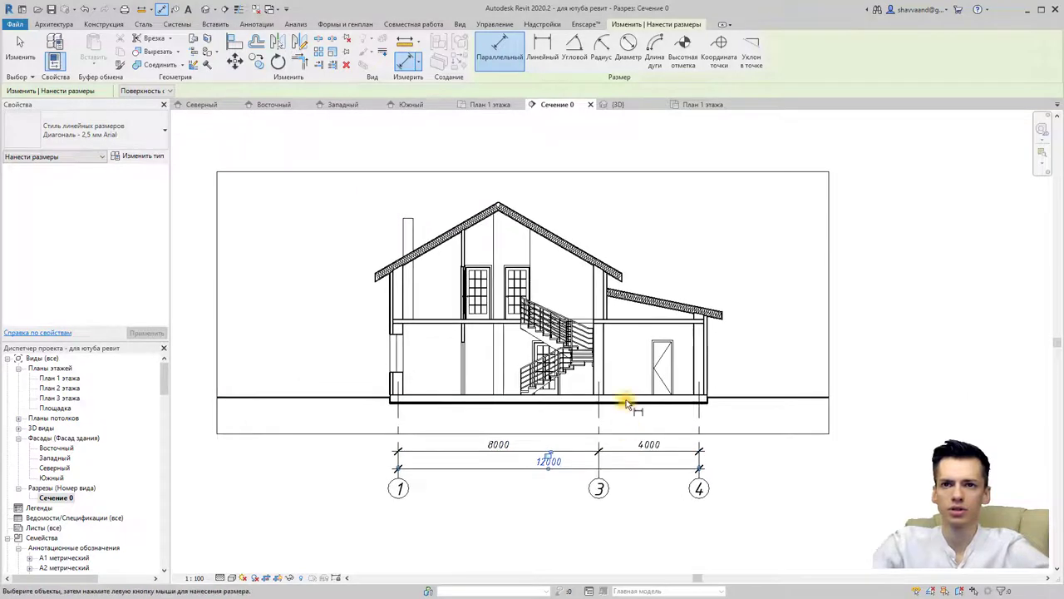
{"action": "key", "text": "Escape"}
{"action": "key", "text": "Escape"}
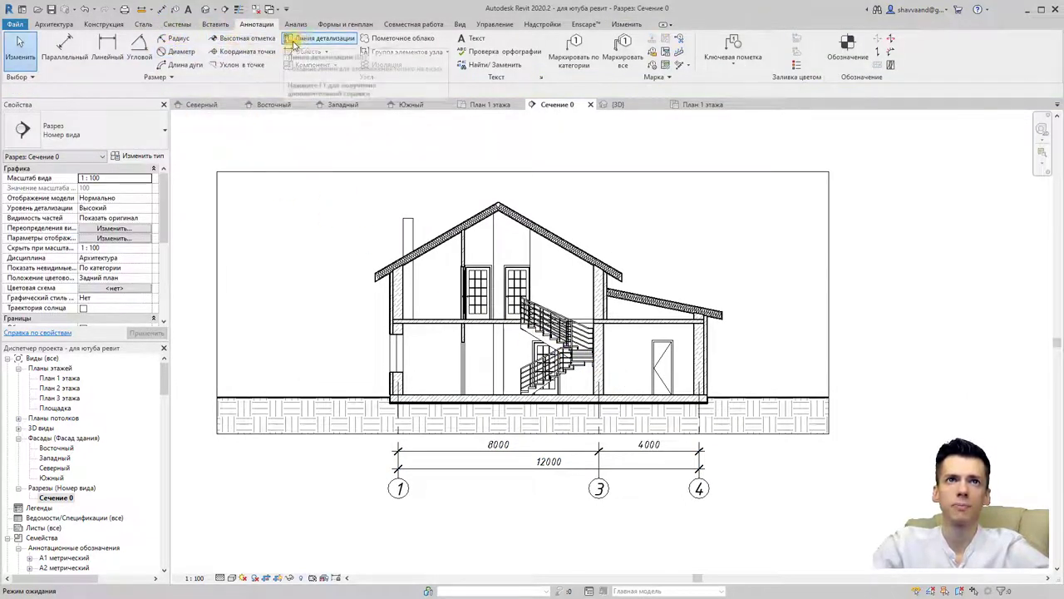
- Create an empty text note box in the cleared space above the house section
{"action": "left_click", "coordinate": [472, 39]}
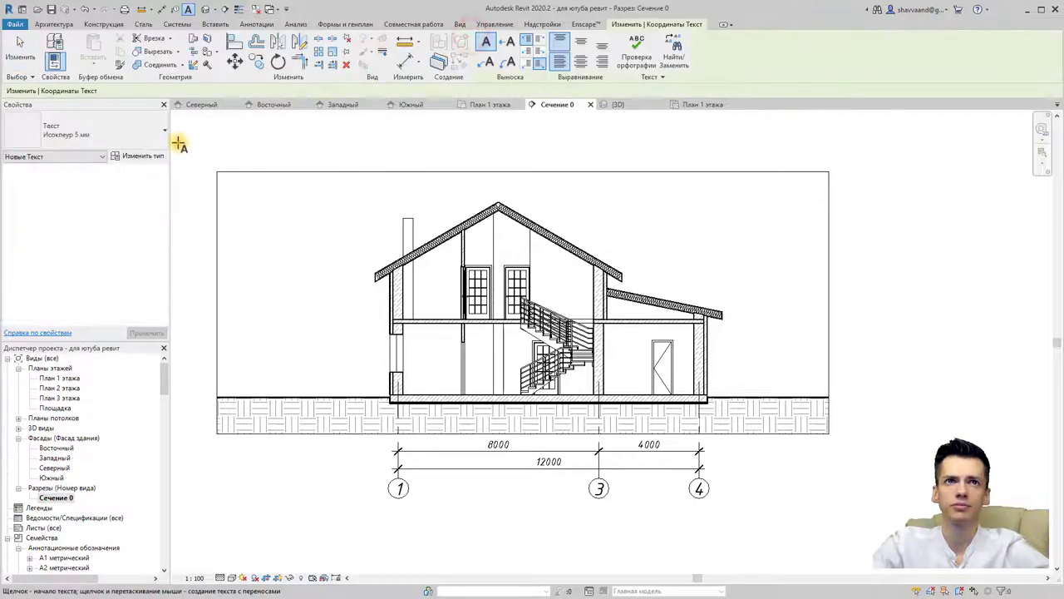
{"action": "middle_click_drag", "start_coordinate": [306, 160], "coordinate": [260, 298]}
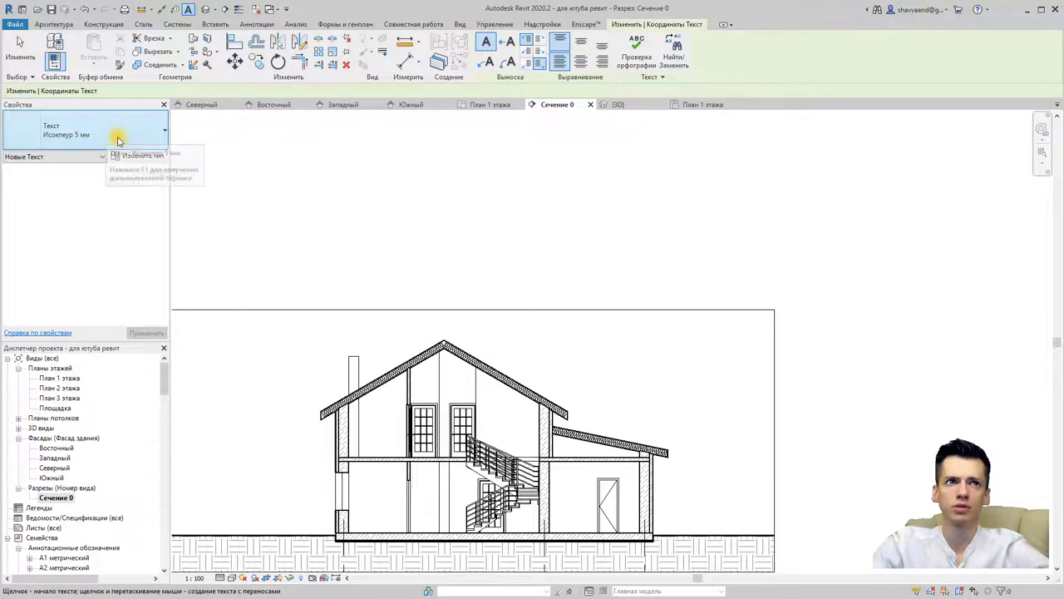
{"action": "left_click_drag", "start_coordinate": [435, 267], "coordinate": [454, 286]}
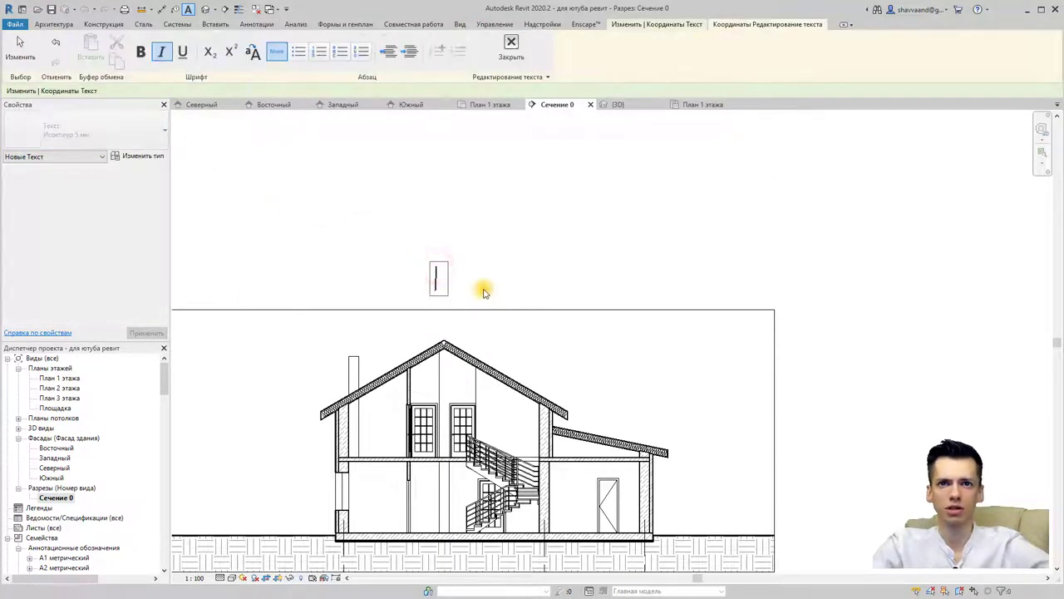
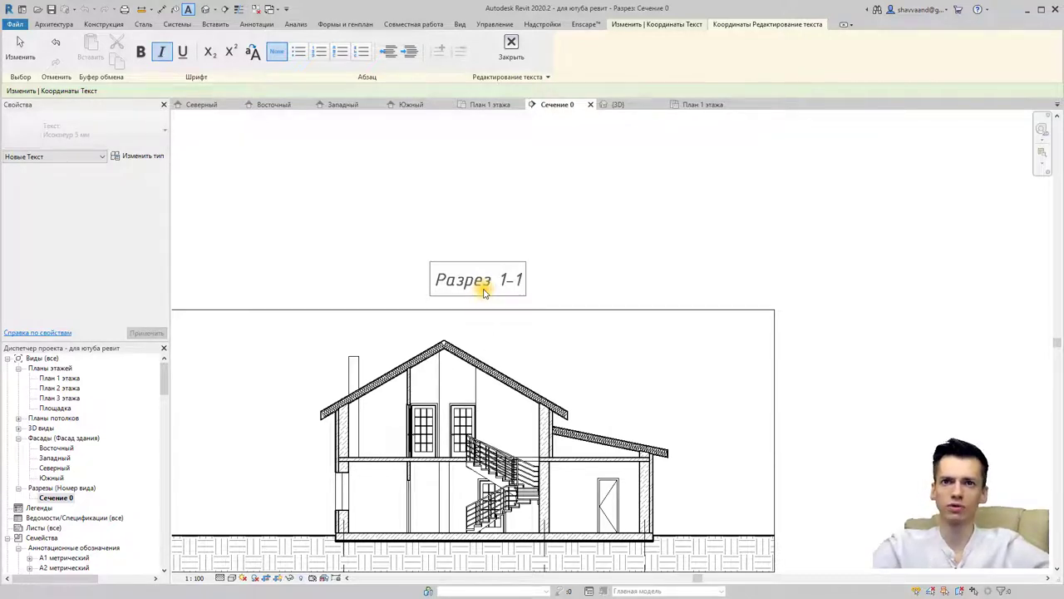
- Finish editing the 'Разрез 1-1' title above the section and leave text mode
{"action": "left_click", "coordinate": [585, 268]}
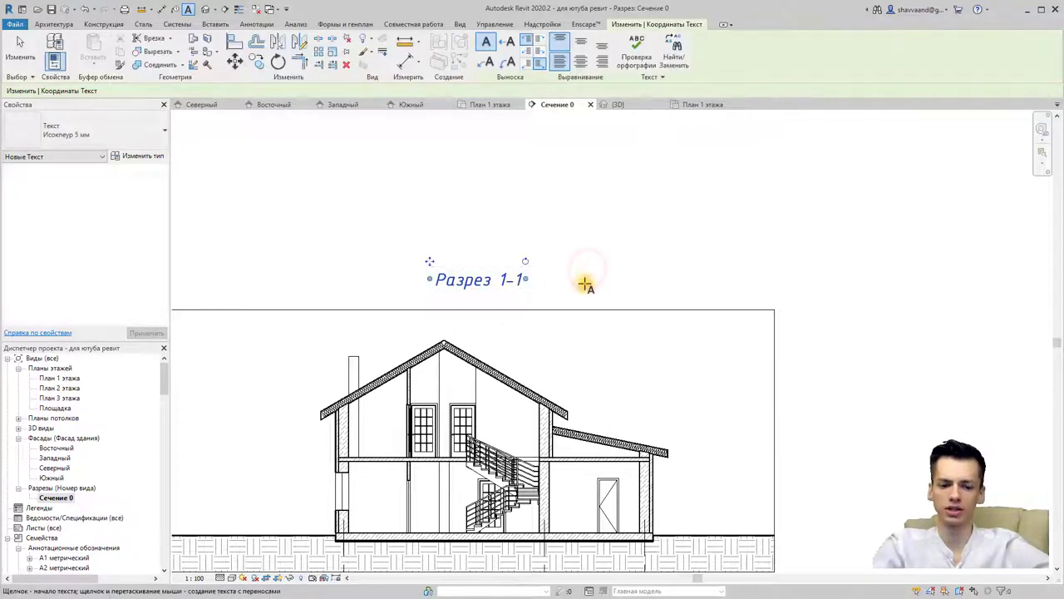
{"action": "scroll", "coordinate": [576, 291], "scroll_direction": "down", "scroll_amount": 2}
{"action": "scroll", "coordinate": [571, 286], "scroll_direction": "down", "scroll_amount": 2}
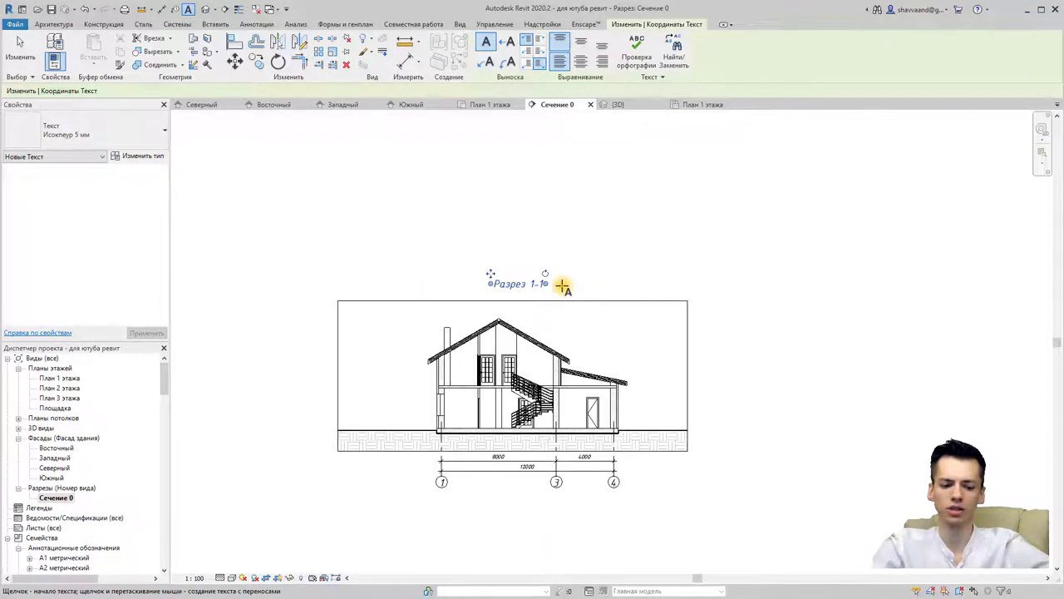
{"action": "scroll", "coordinate": [559, 285], "scroll_direction": "down", "scroll_amount": 1}
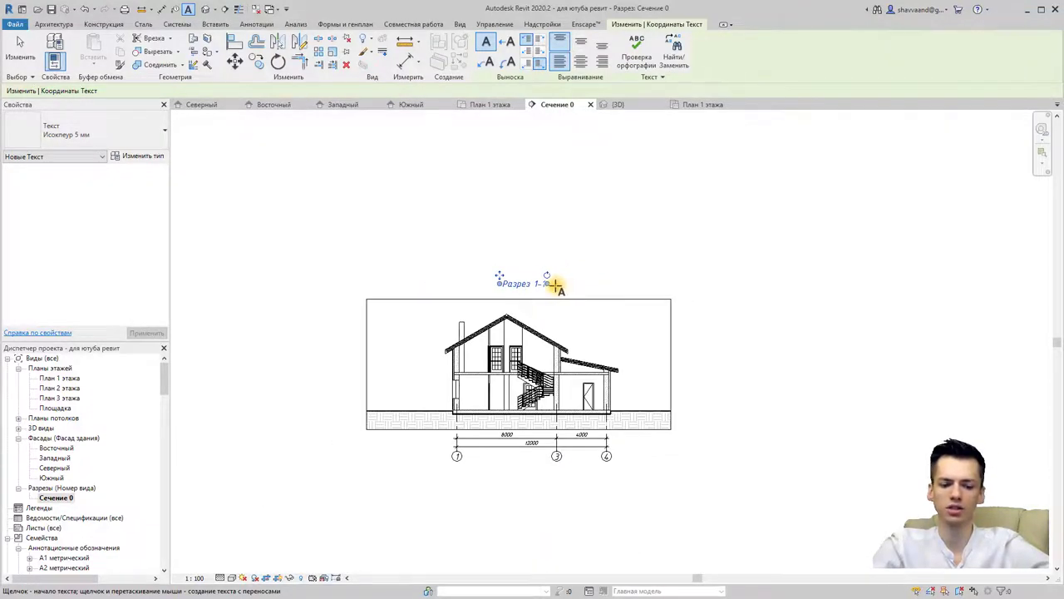
{"action": "key", "text": "Escape"}
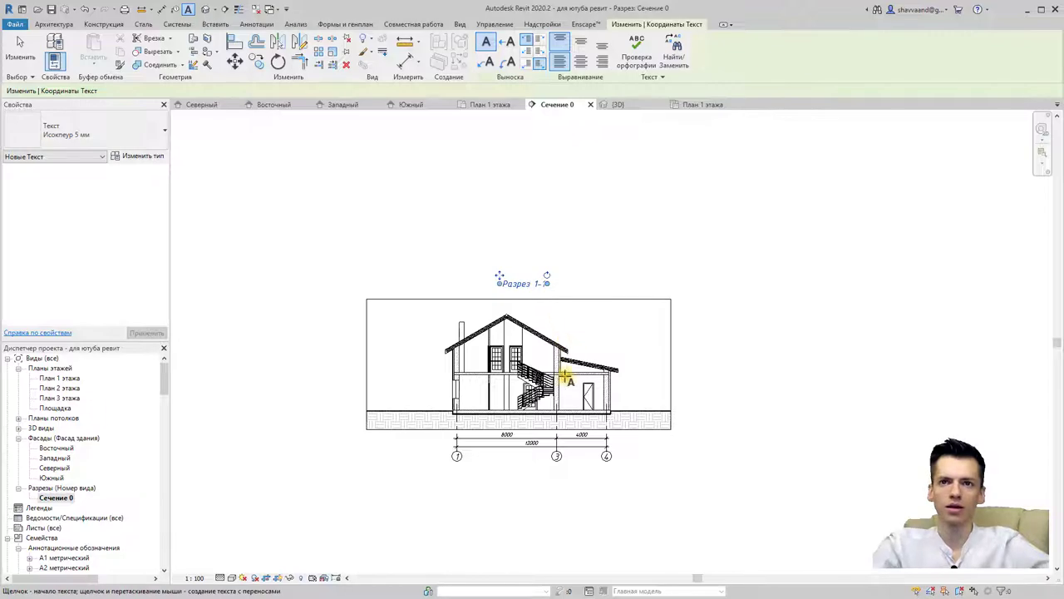
- Zoom into the section and select the fully glazed door on the upper floor
{"action": "scroll", "coordinate": [558, 391], "scroll_direction": "up", "scroll_amount": 2}
{"action": "scroll", "coordinate": [475, 392], "scroll_direction": "up", "scroll_amount": 2}
{"action": "scroll", "coordinate": [441, 379], "scroll_direction": "up", "scroll_amount": 2}
{"action": "mouse_move", "coordinate": [442, 378]}
{"action": "middle_mouse_down"}
{"action": "mouse_move", "coordinate": [407, 197]}
{"action": "mouse_move", "coordinate": [357, 308]}
{"action": "middle_mouse_up"}
{"action": "scroll", "coordinate": [323, 229], "scroll_direction": "up", "scroll_amount": 3}
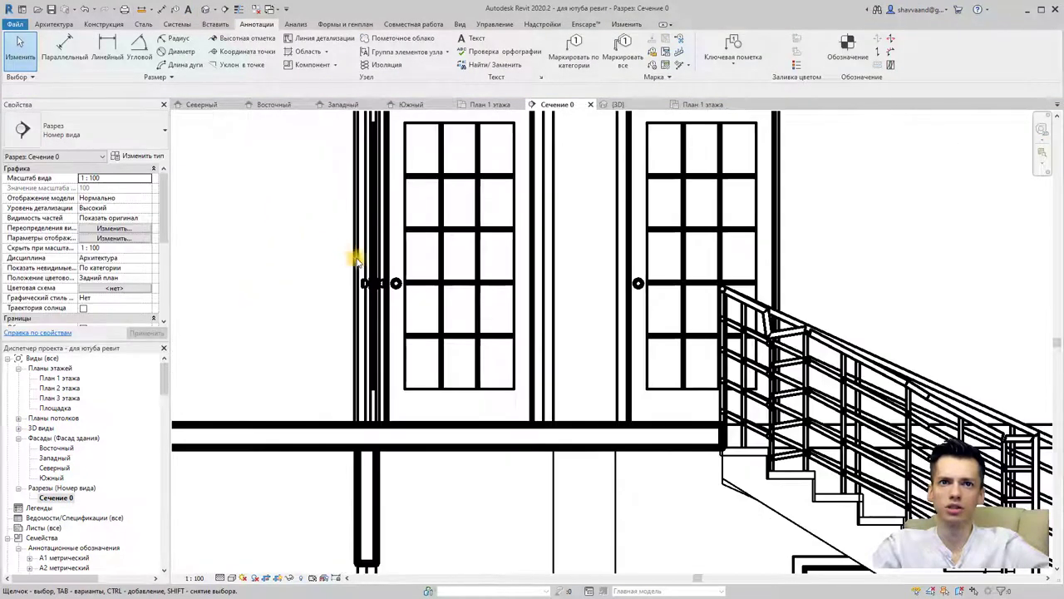
{"action": "left_click", "coordinate": [370, 295]}
{"action": "scroll", "coordinate": [371, 296], "scroll_direction": "down", "scroll_amount": 2}
{"action": "scroll", "coordinate": [372, 297], "scroll_direction": "down", "scroll_amount": 1}
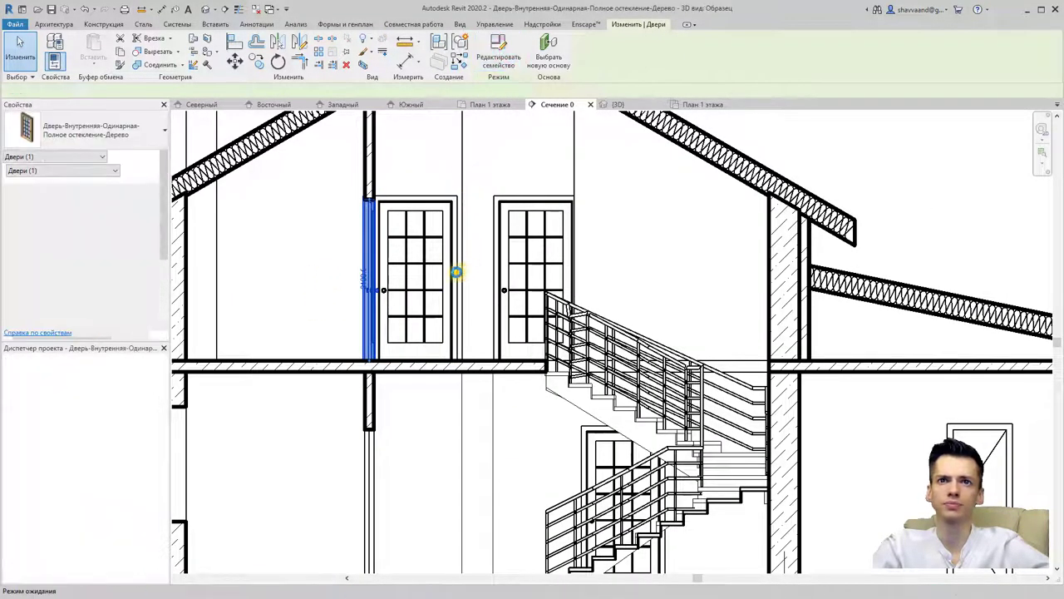
- Open the door family's Справа elevation and hide all annotation categories in its Visibility/Graphics
{"action": "double_click", "coordinate": [51, 438]}
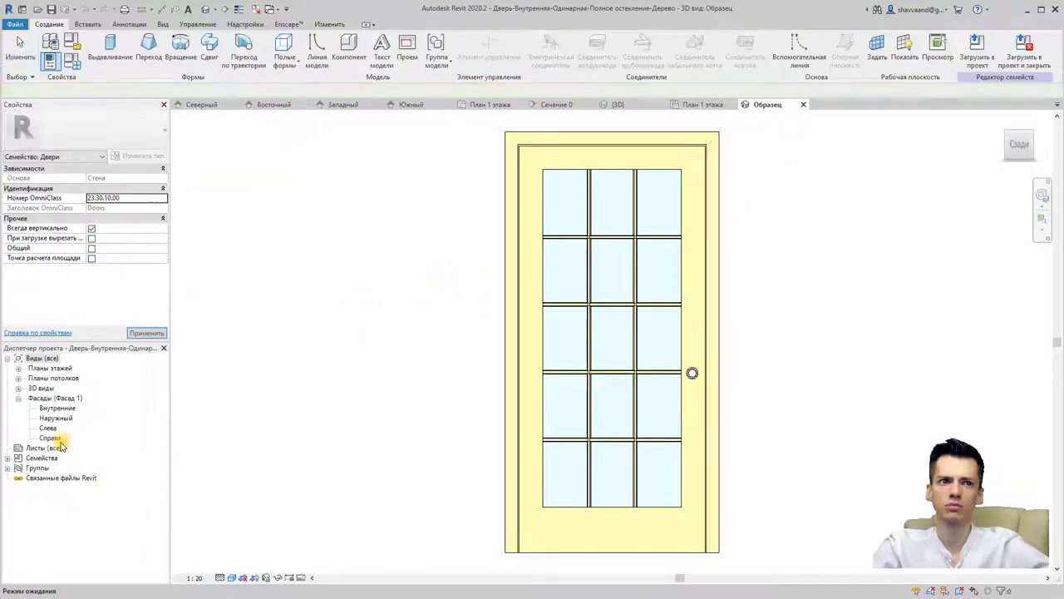
{"action": "scroll", "coordinate": [615, 332], "scroll_direction": "up", "scroll_amount": 3}
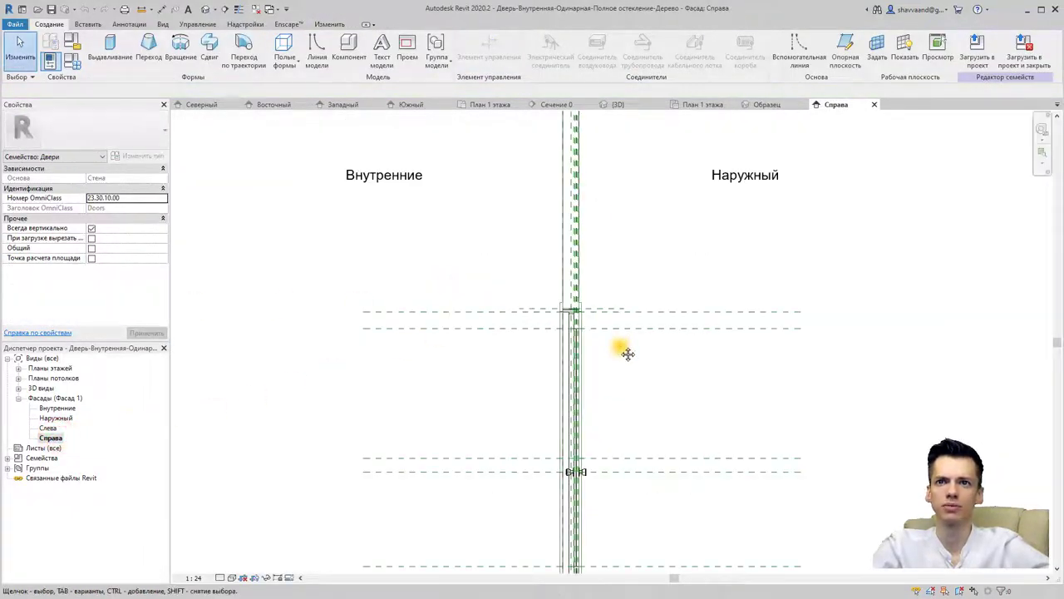
{"action": "scroll", "coordinate": [554, 238], "scroll_direction": "down", "scroll_amount": 2}
{"action": "scroll", "coordinate": [466, 183], "scroll_direction": "down", "scroll_amount": 1}
{"action": "left_click_drag", "start_coordinate": [464, 181], "coordinate": [503, 232]}
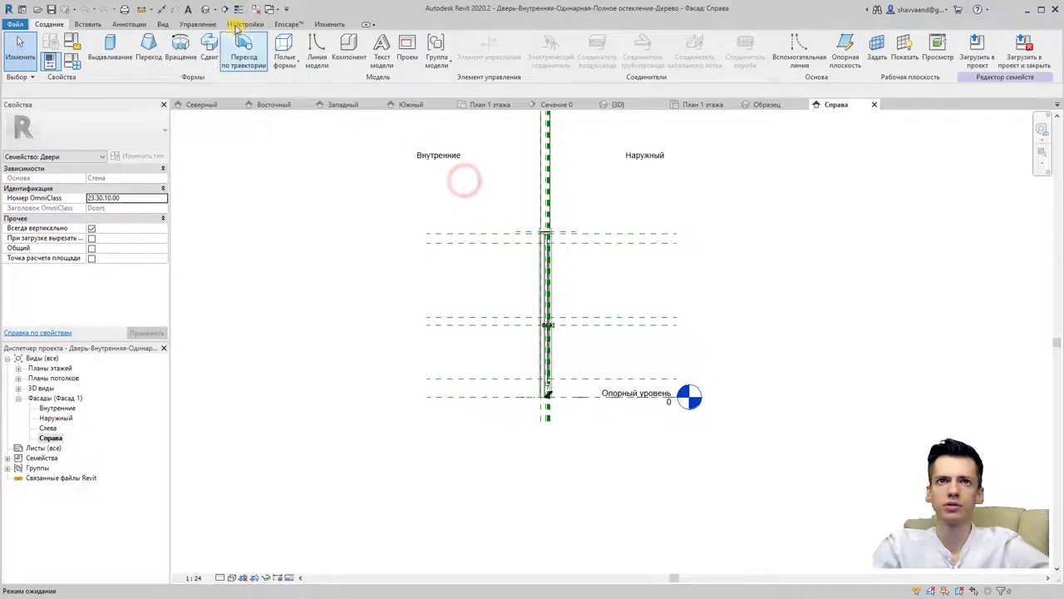
{"action": "left_click", "coordinate": [164, 24]}
{"action": "left_click", "coordinate": [68, 48]}
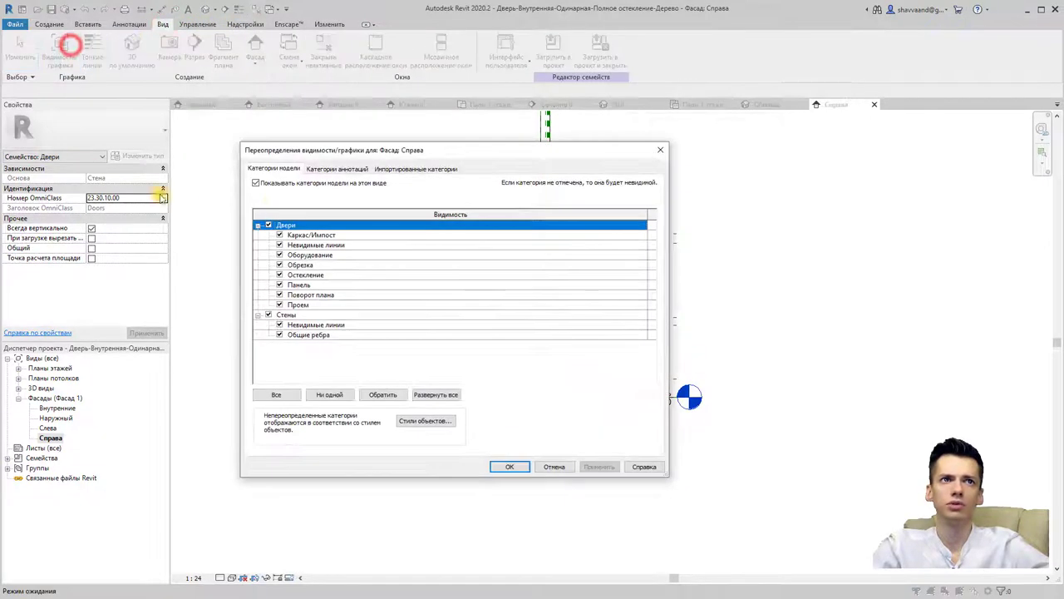
{"action": "left_click", "coordinate": [321, 167]}
{"action": "left_click", "coordinate": [256, 183]}
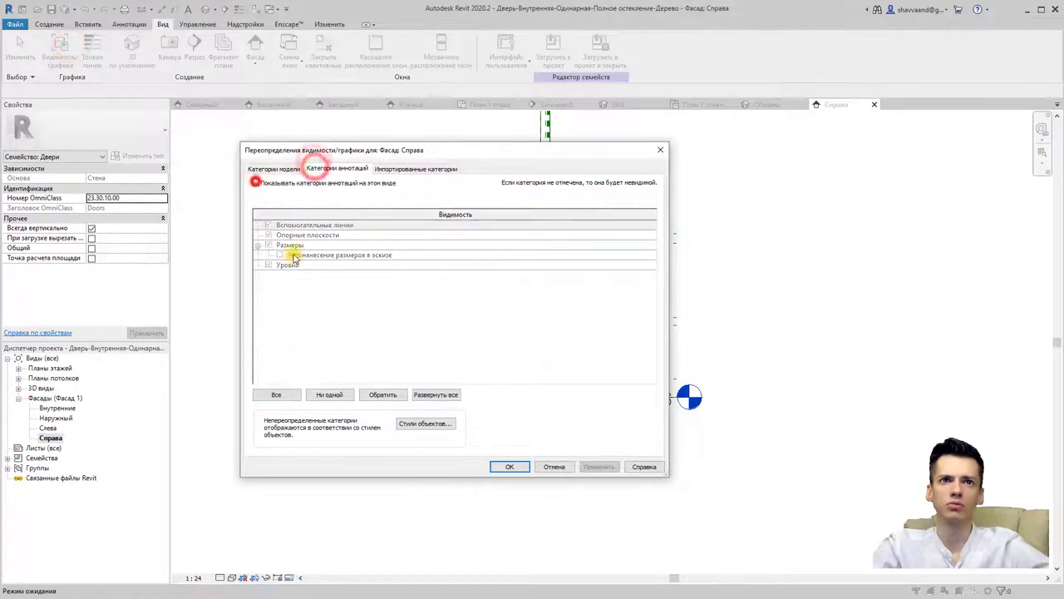
{"action": "left_click", "coordinate": [503, 466]}
- Select the door's 11 parts, excluding Элементы узлов, and turn off their Left/Right visibility
{"action": "left_click_drag", "start_coordinate": [481, 177], "coordinate": [638, 518]}
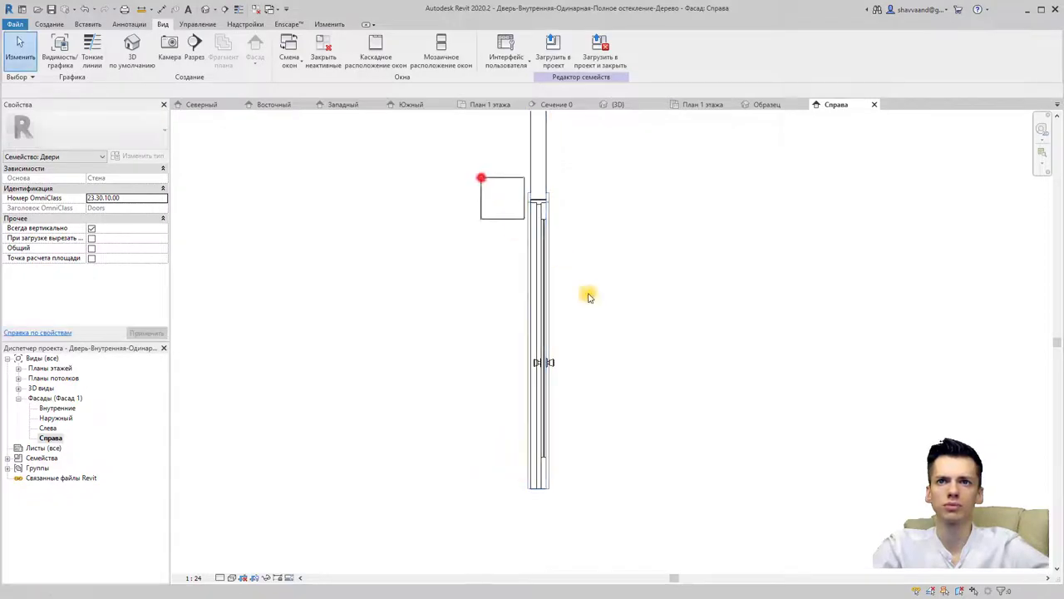
{"action": "left_click", "coordinate": [432, 55]}
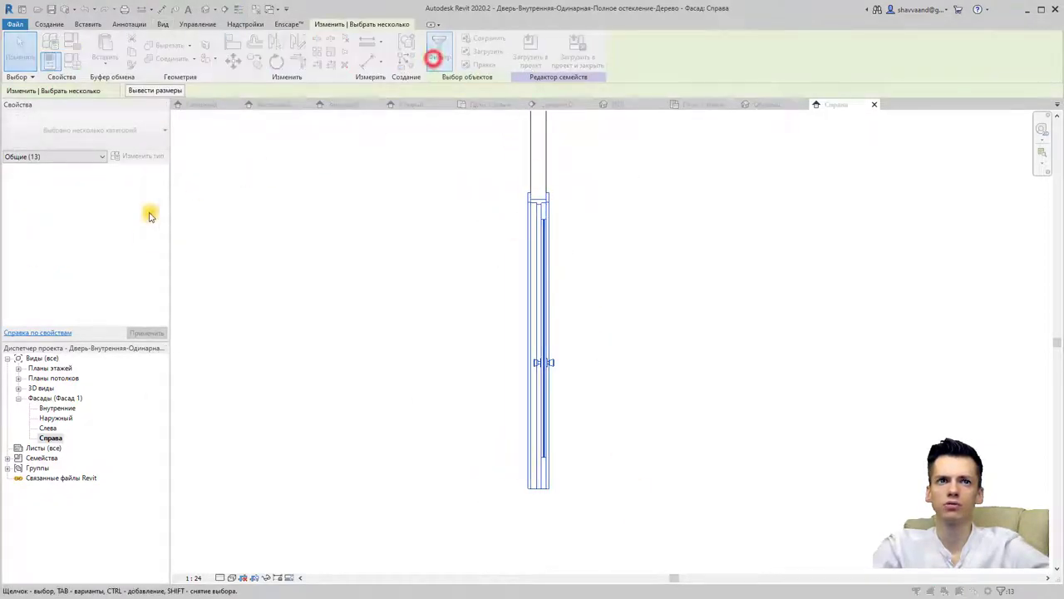
{"action": "left_click", "coordinate": [509, 385]}
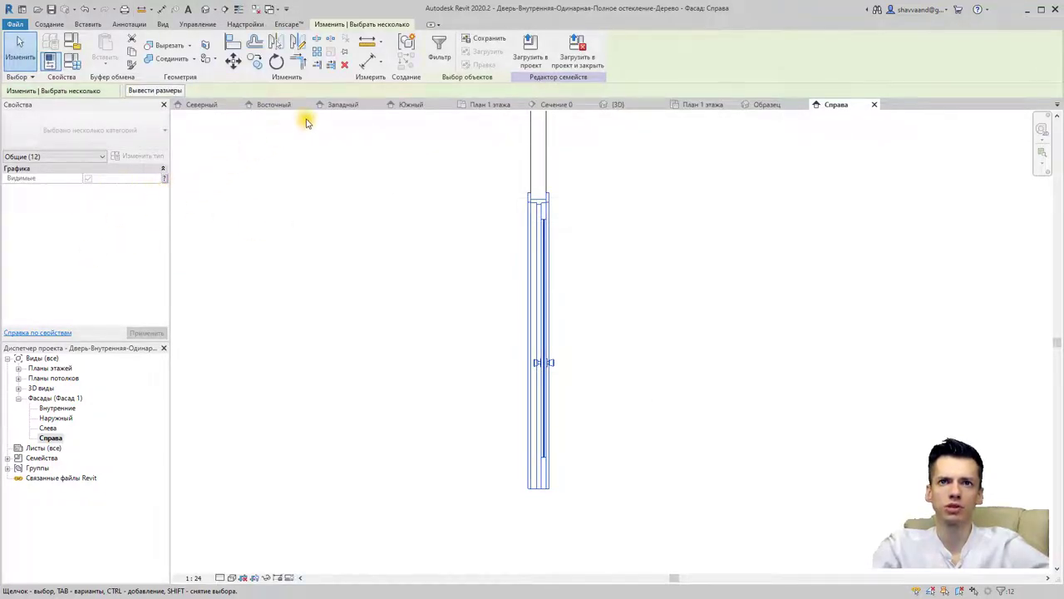
{"action": "scroll", "coordinate": [558, 278], "scroll_direction": "up", "scroll_amount": 2}
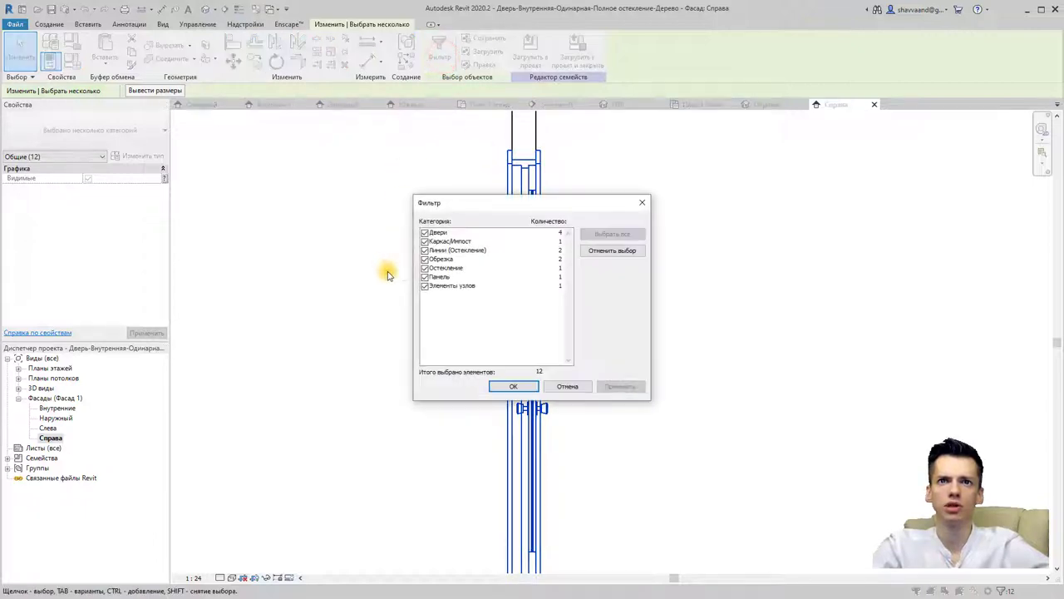
{"action": "left_click", "coordinate": [424, 287]}
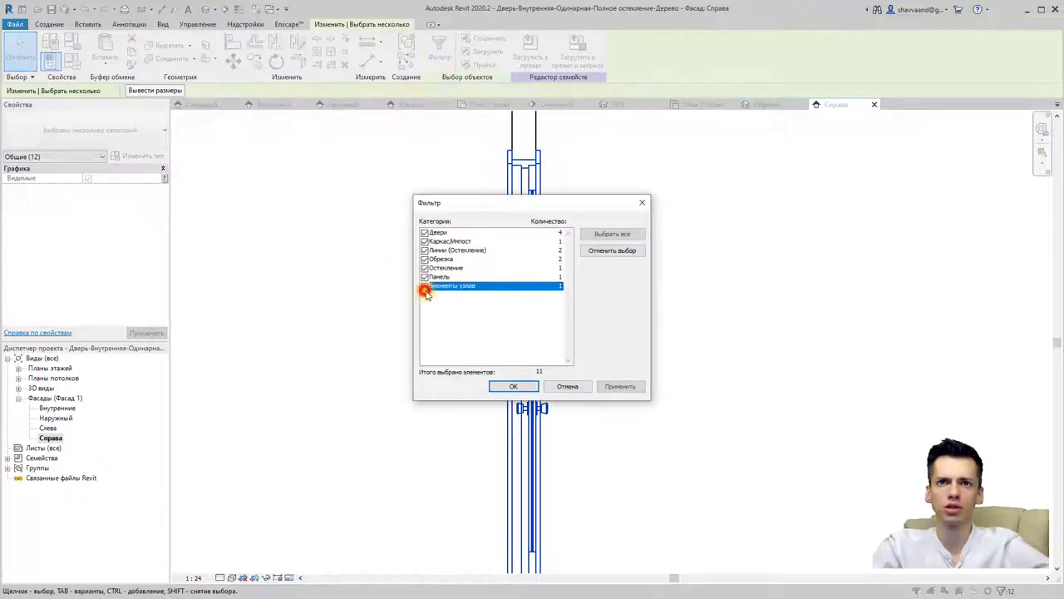
{"action": "left_click", "coordinate": [501, 388]}
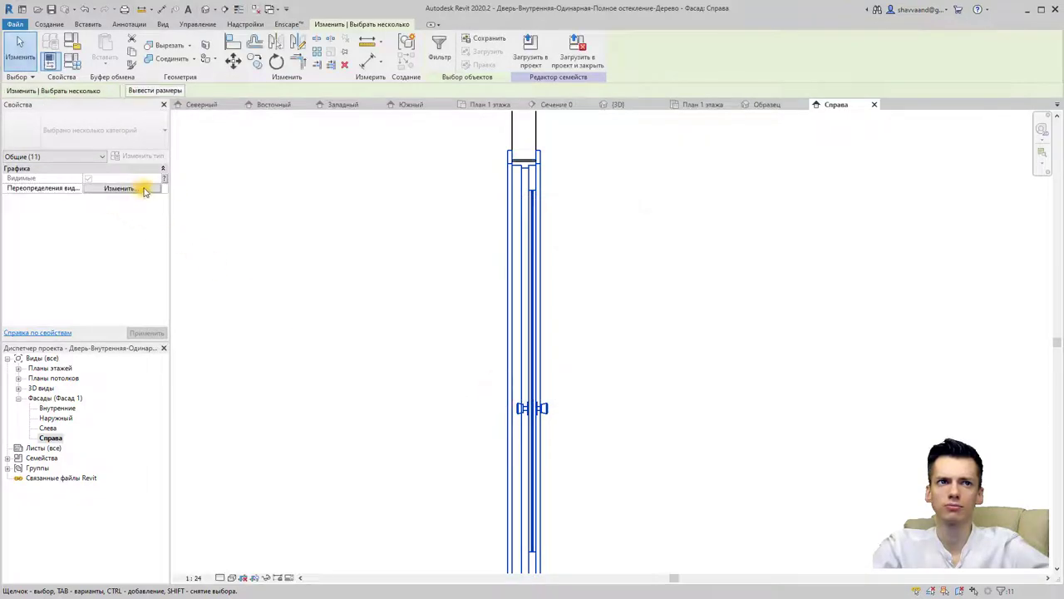
{"action": "left_click", "coordinate": [140, 189]}
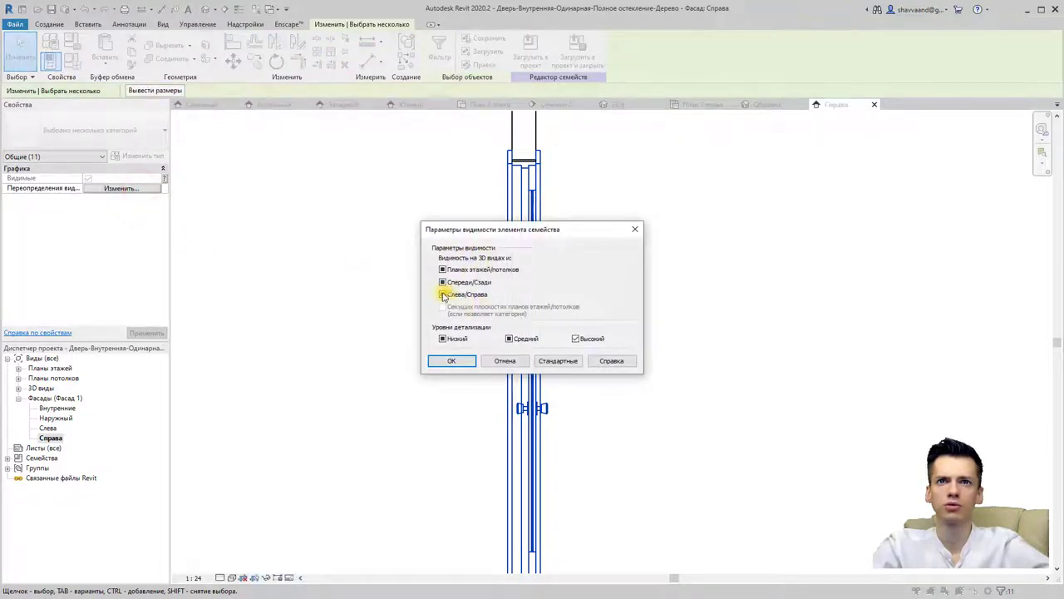
{"action": "left_click", "coordinate": [460, 363]}
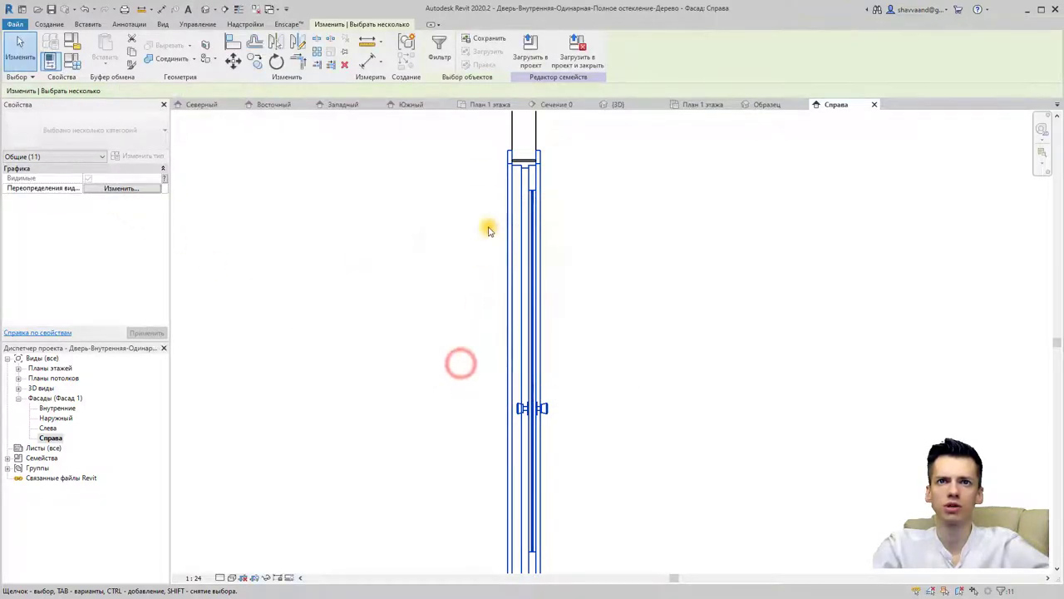
- Turn off Left/Right visibility for the door handle as well
{"action": "middle_click_drag", "start_coordinate": [432, 364], "coordinate": [408, 309]}
{"action": "left_click", "coordinate": [408, 308]}
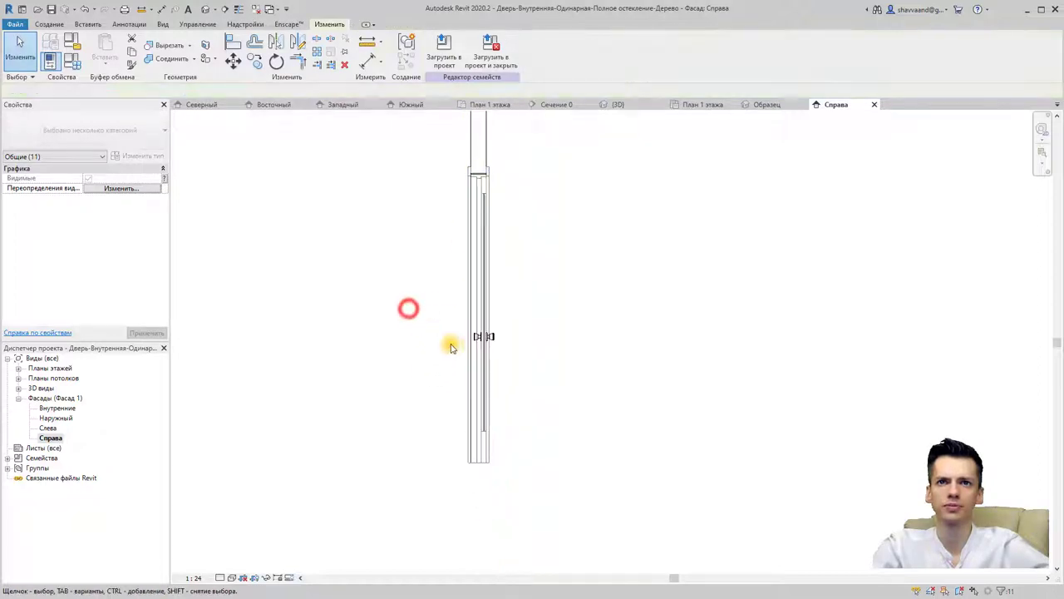
{"action": "left_click", "coordinate": [512, 335]}
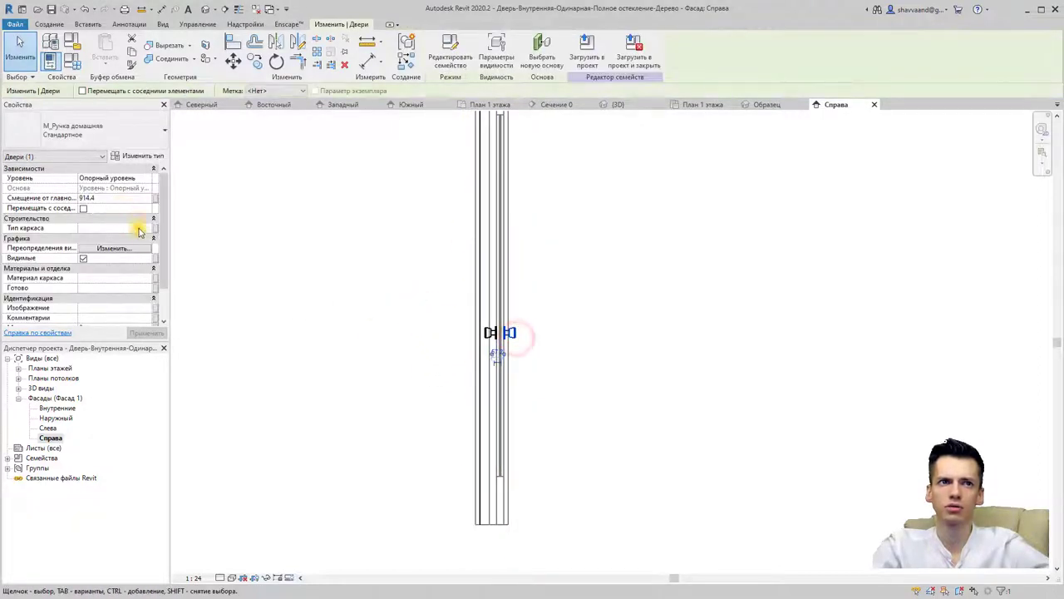
{"action": "left_click", "coordinate": [120, 247]}
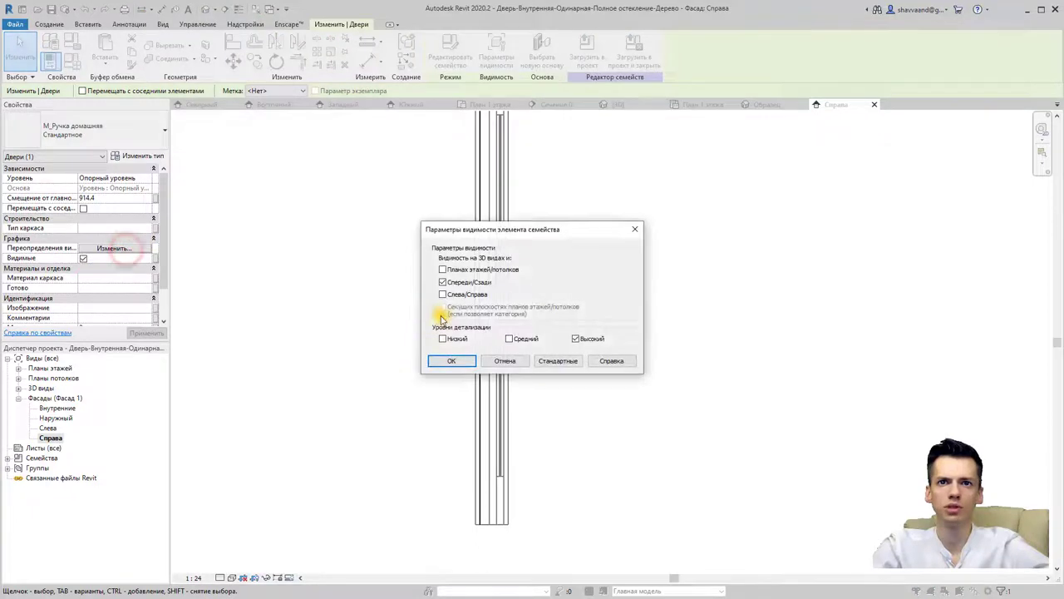
{"action": "left_click", "coordinate": [452, 361]}
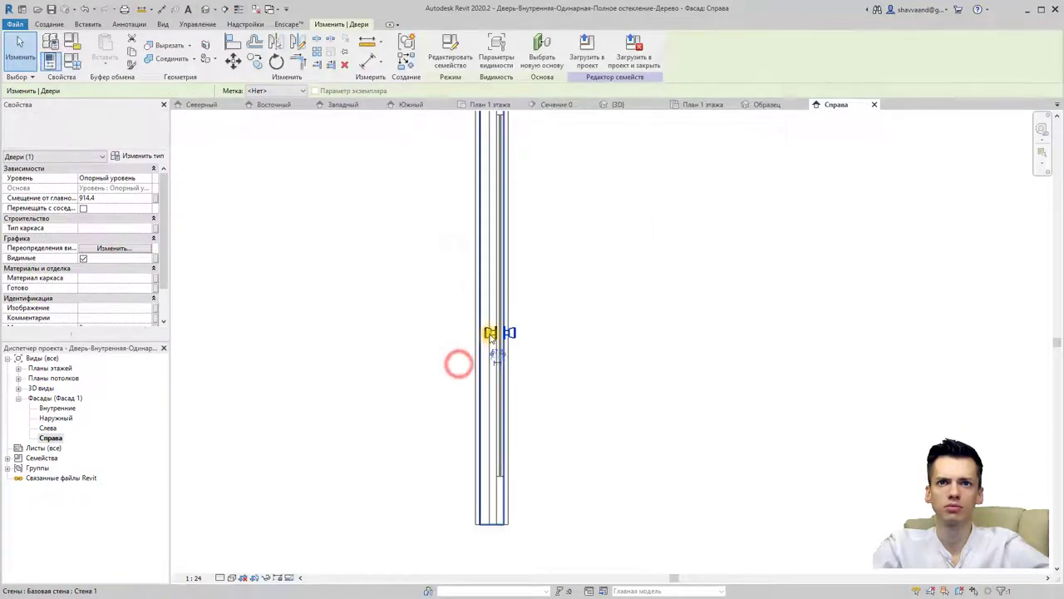
{"action": "left_click", "coordinate": [455, 312]}
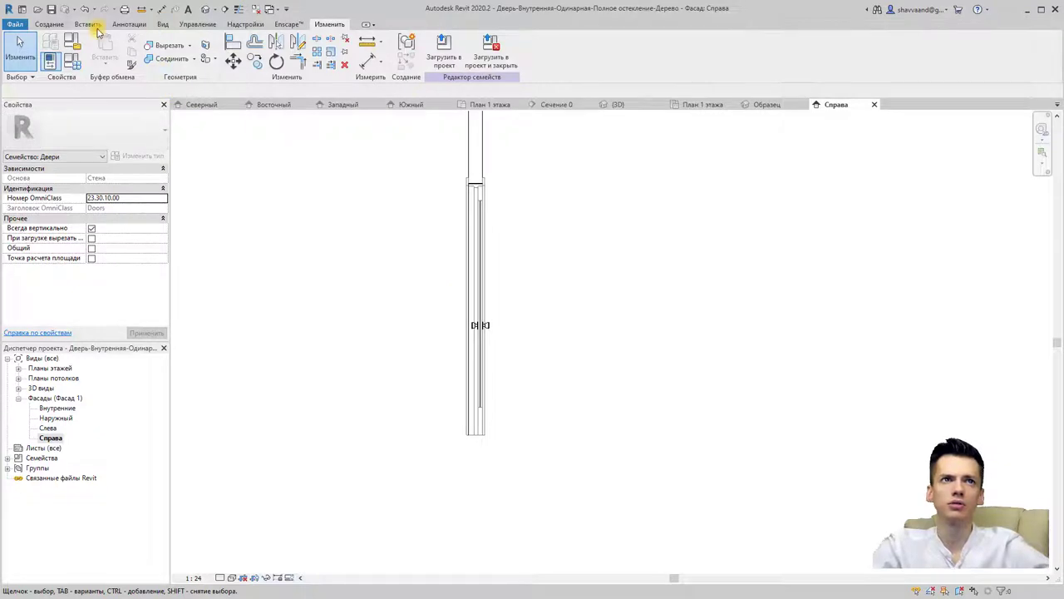
- Create a Двери subcategory '0,18' in Object Styles with cut line weight 3
{"action": "left_click", "coordinate": [205, 26]}
{"action": "left_click", "coordinate": [96, 50]}
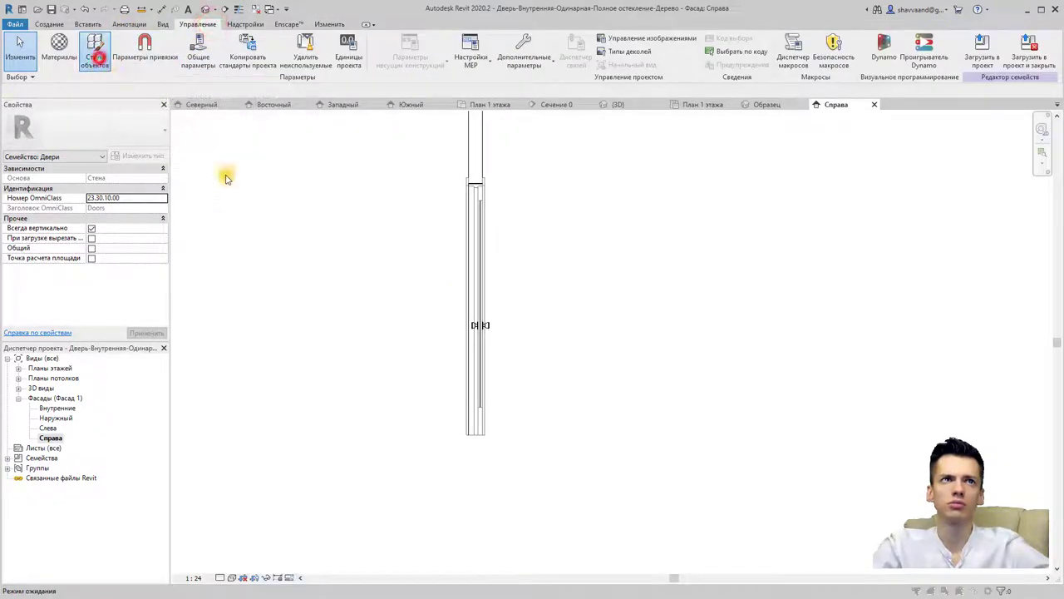
{"action": "left_click", "coordinate": [598, 409]}
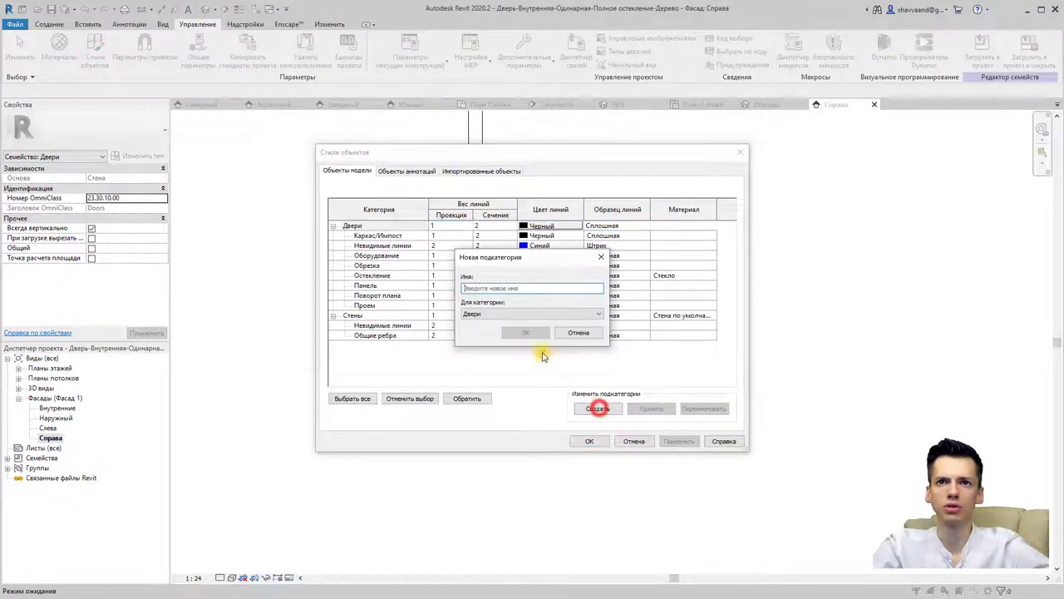
{"action": "type", "text": "0ю"}
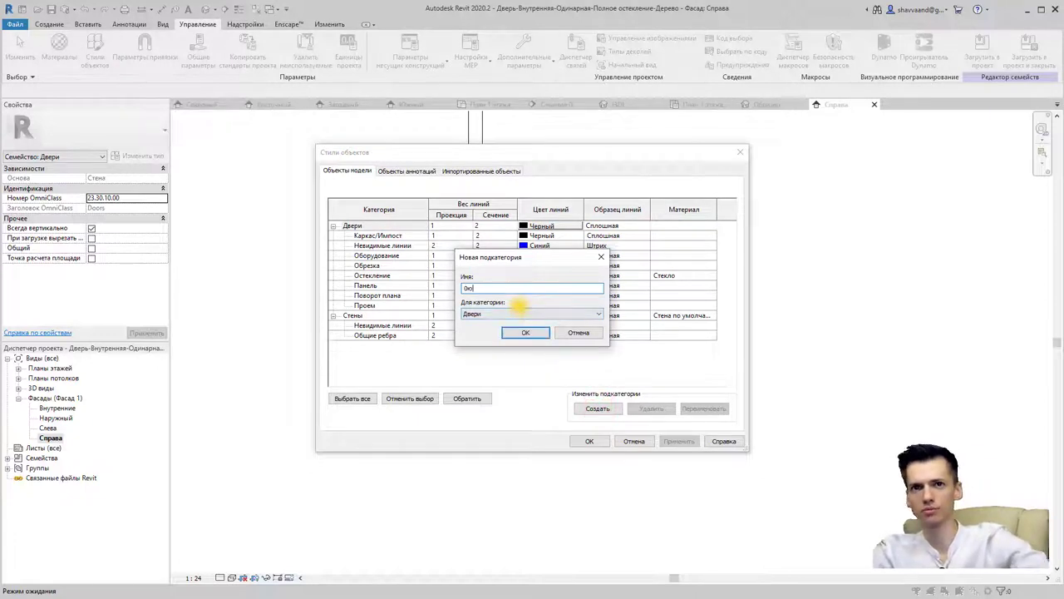
{"action": "type", "text": ",18"}
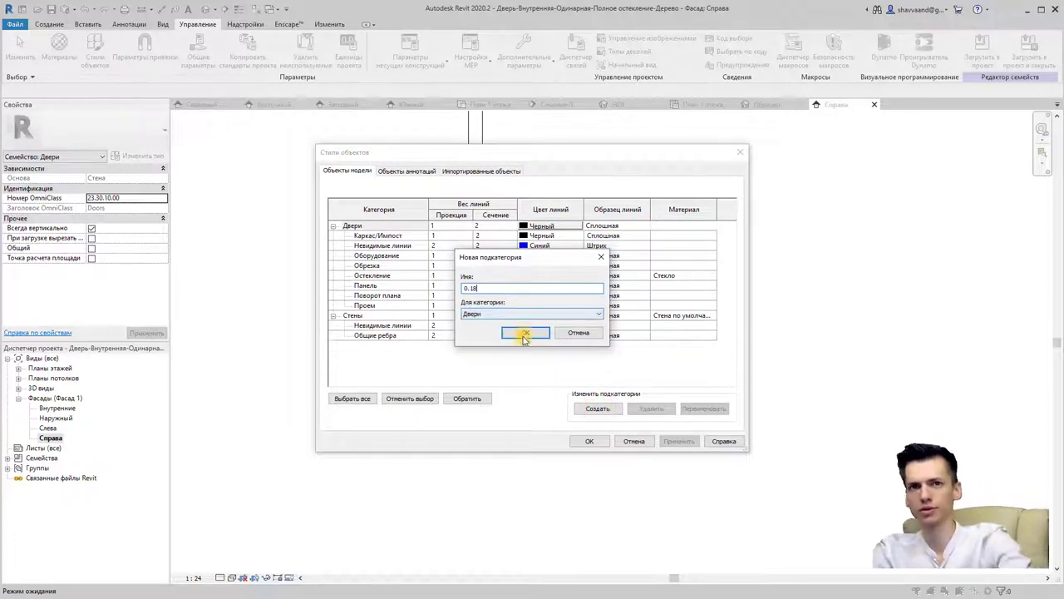
{"action": "left_click", "coordinate": [523, 332]}
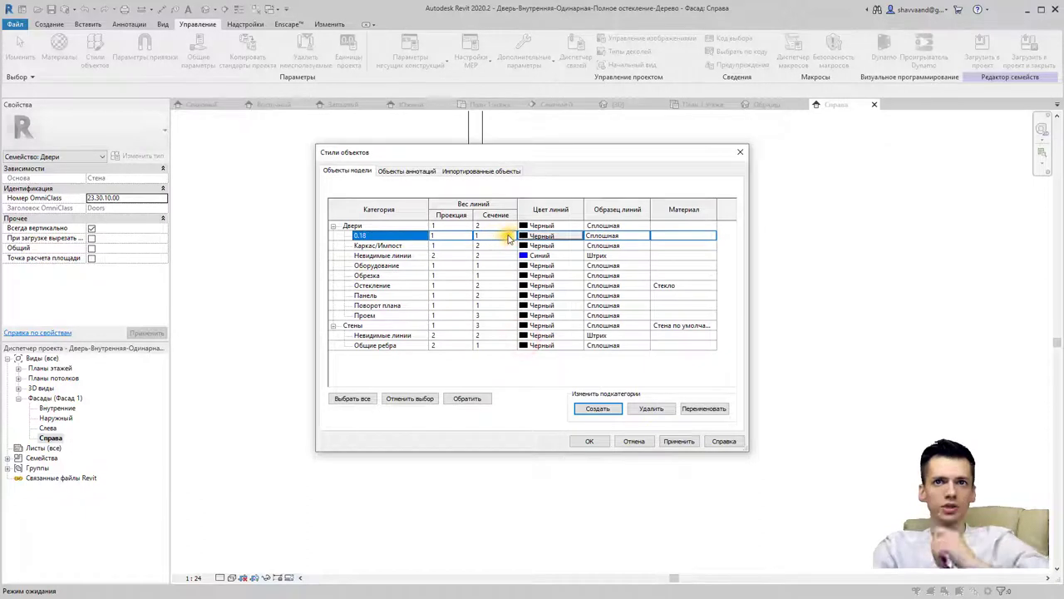
{"action": "left_click", "coordinate": [507, 236]}
{"action": "left_click", "coordinate": [510, 236]}
{"action": "left_click", "coordinate": [482, 249]}
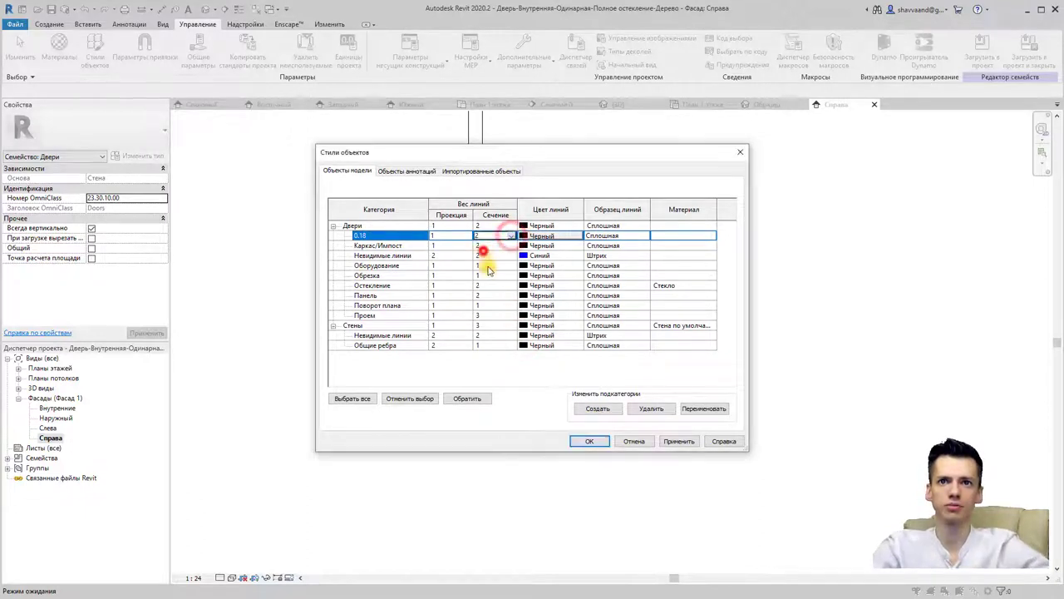
{"action": "left_click", "coordinate": [586, 442]}
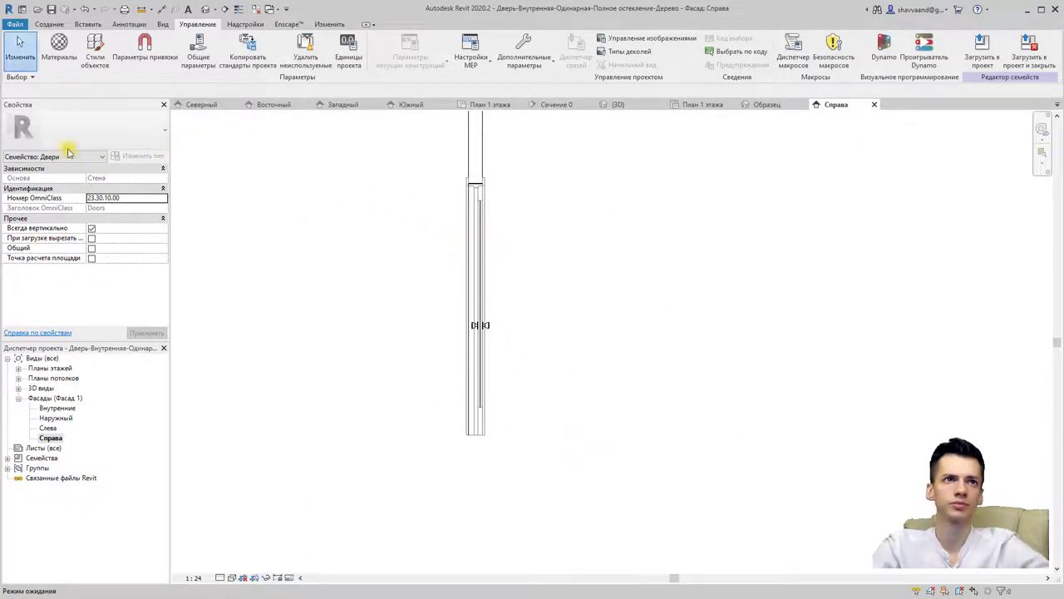
- In the Внутренние elevation, start a symbolic line on the reference plane above the door, then cancel
{"action": "double_click", "coordinate": [58, 408]}
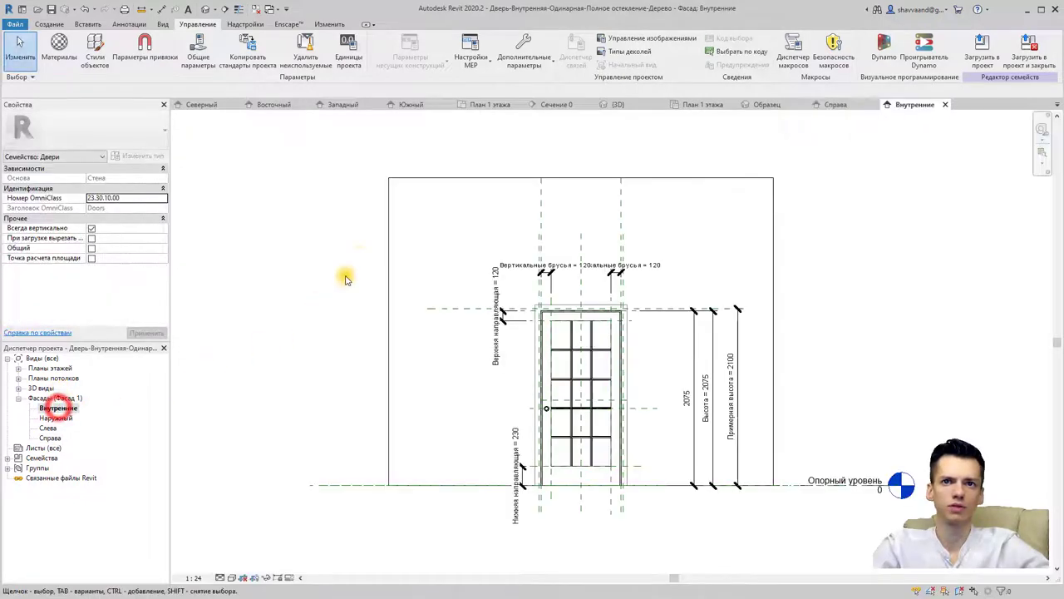
{"action": "left_click", "coordinate": [133, 23]}
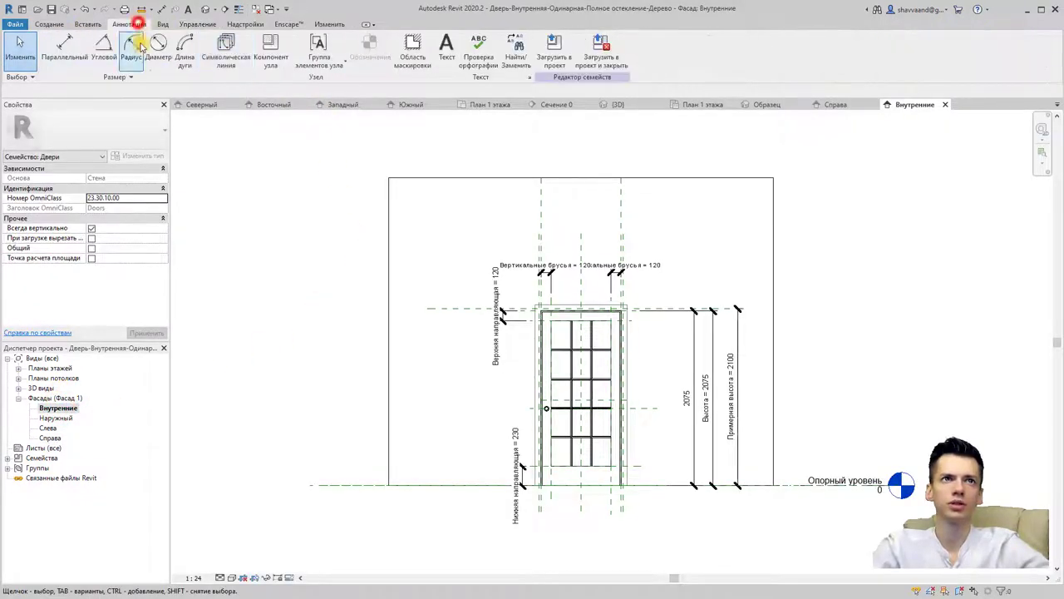
{"action": "left_click", "coordinate": [223, 50]}
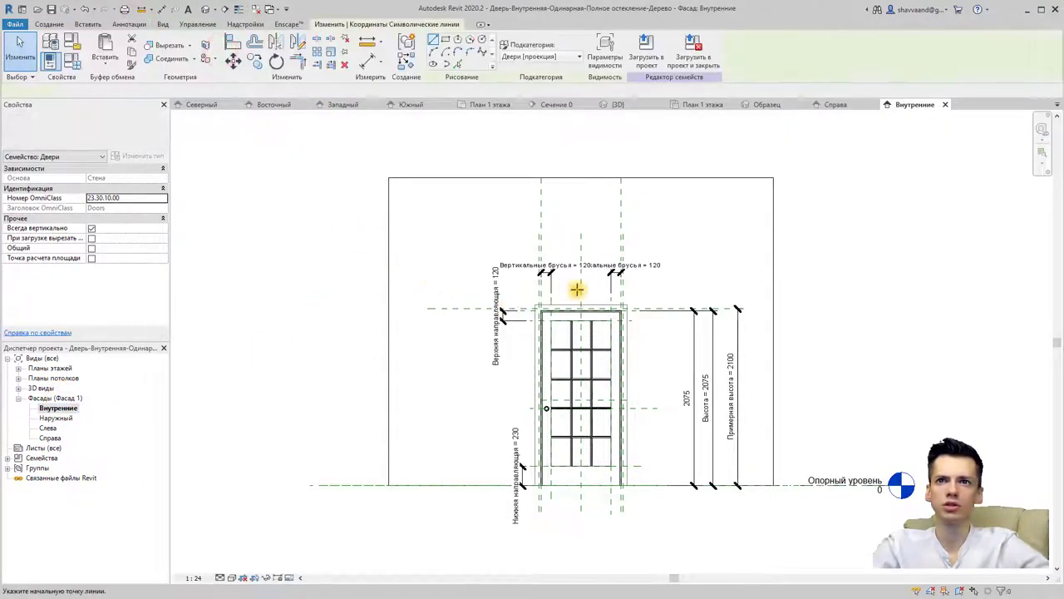
{"action": "left_click", "coordinate": [293, 89]}
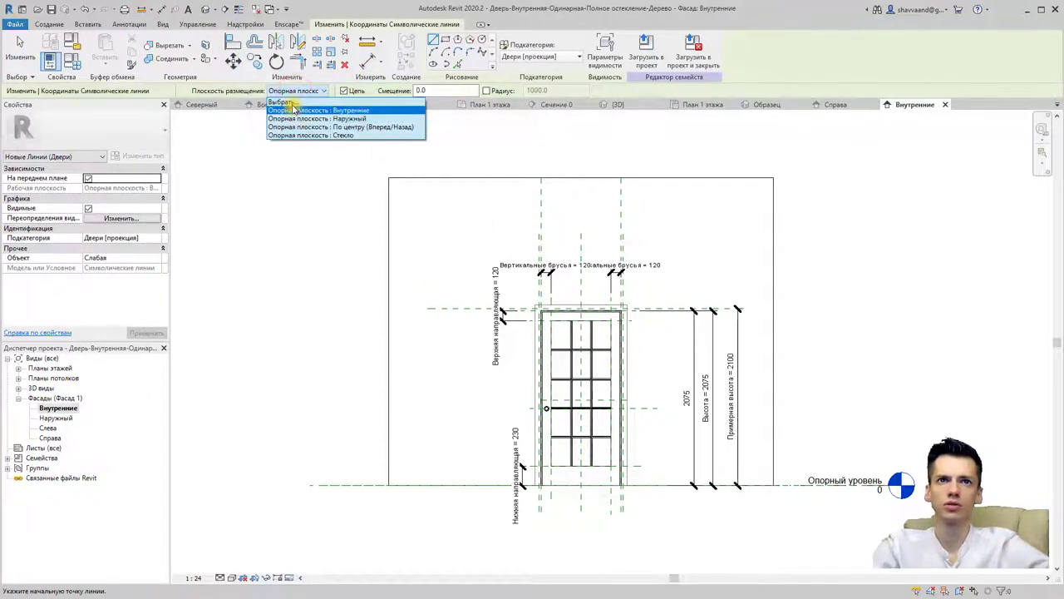
{"action": "left_click", "coordinate": [289, 102]}
{"action": "left_click", "coordinate": [527, 304]}
{"action": "left_click", "coordinate": [529, 304]}
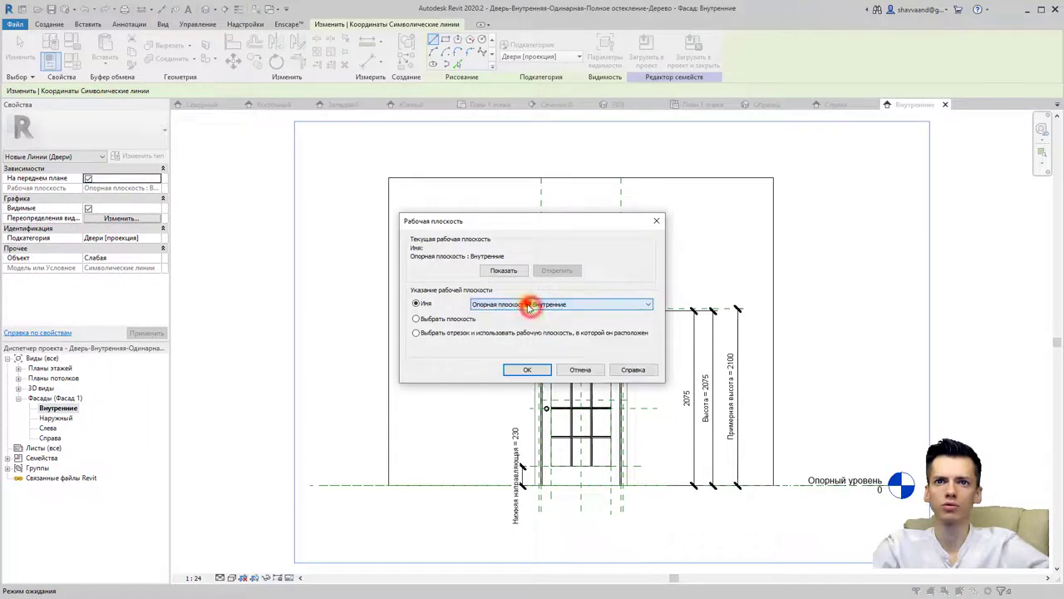
{"action": "left_click", "coordinate": [446, 319]}
{"action": "left_click", "coordinate": [527, 369]}
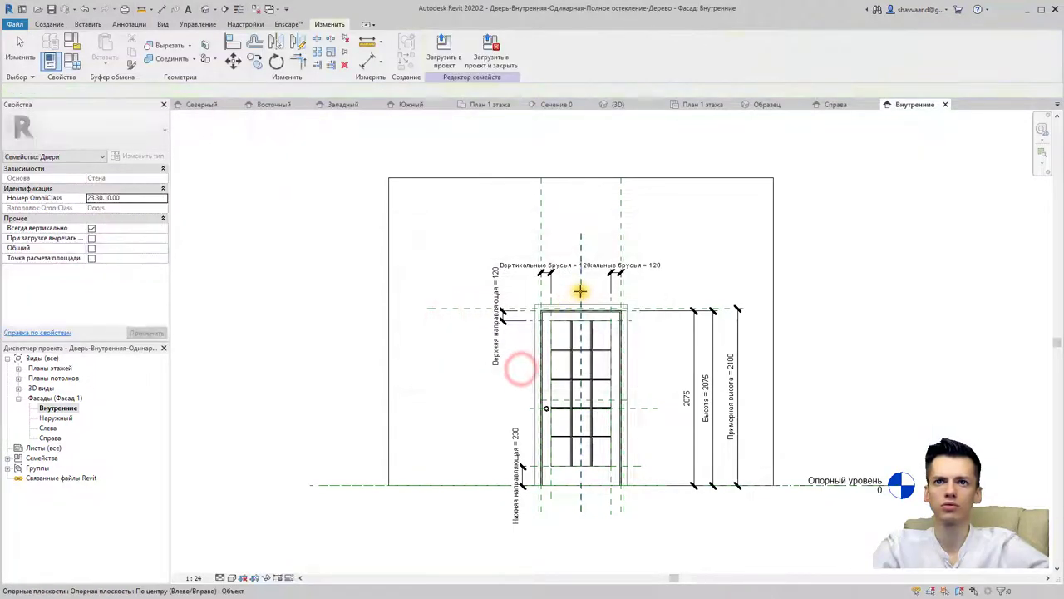
{"action": "left_click", "coordinate": [580, 291]}
{"action": "left_click", "coordinate": [527, 410]}
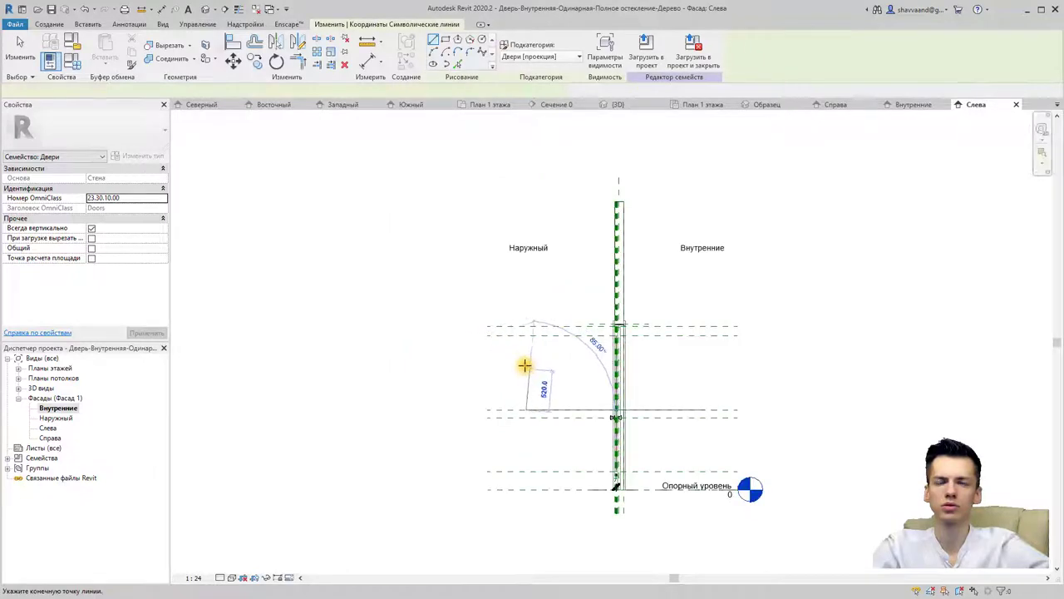
{"action": "key", "text": "Escape"}
- Open the Справа elevation and check Object Styles without making changes
{"action": "left_click", "coordinate": [48, 437]}
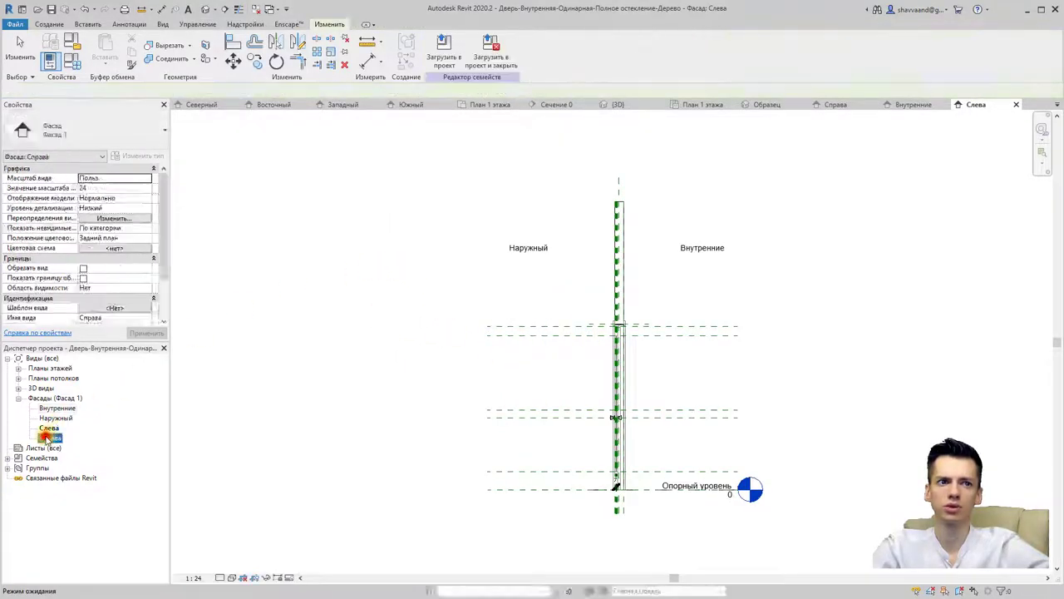
{"action": "double_click", "coordinate": [48, 438]}
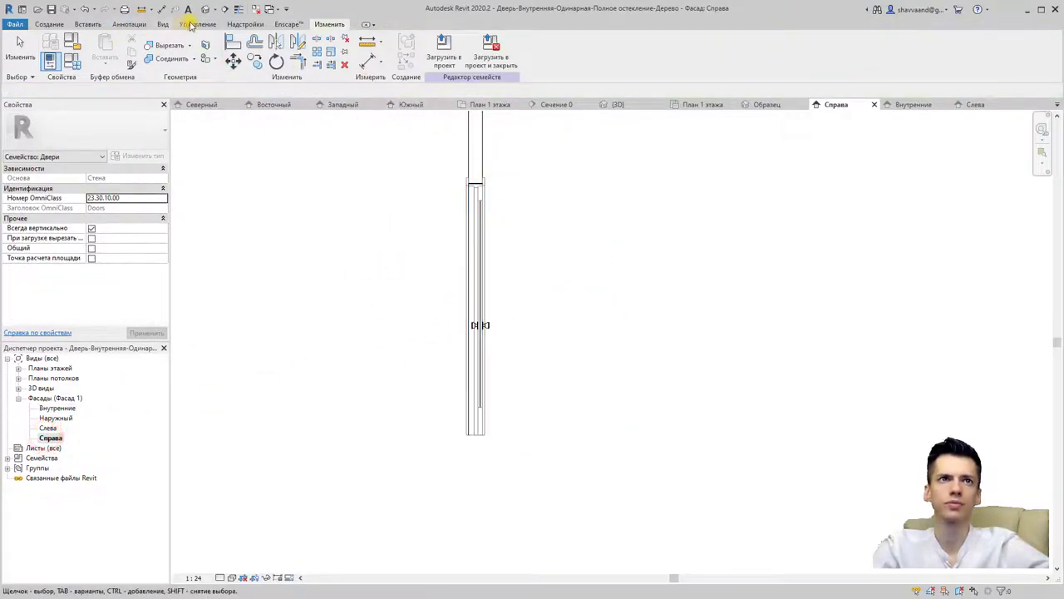
{"action": "left_click", "coordinate": [197, 24]}
{"action": "left_click", "coordinate": [94, 50]}
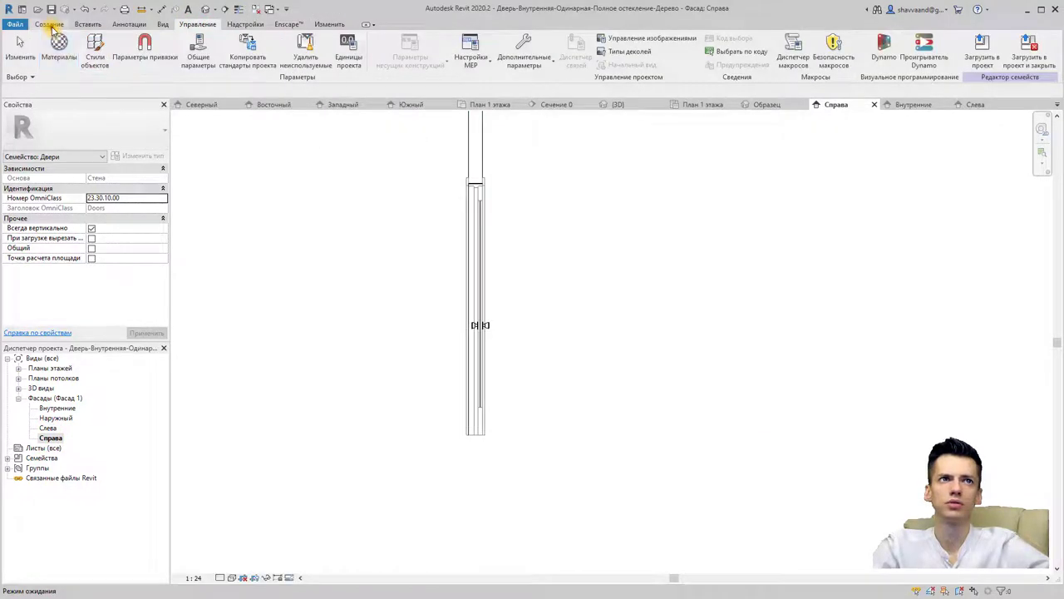
{"action": "left_click", "coordinate": [49, 24]}
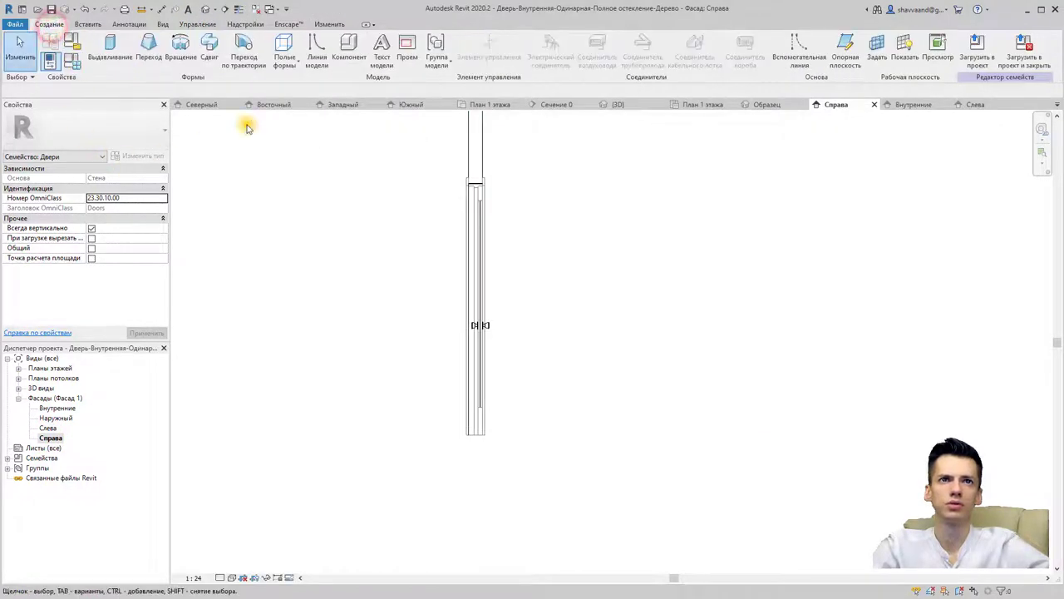
- From the Наружный elevation, start a symbolic line on the reference plane above the door and go to Фасад: Справа
{"action": "double_click", "coordinate": [55, 418]}
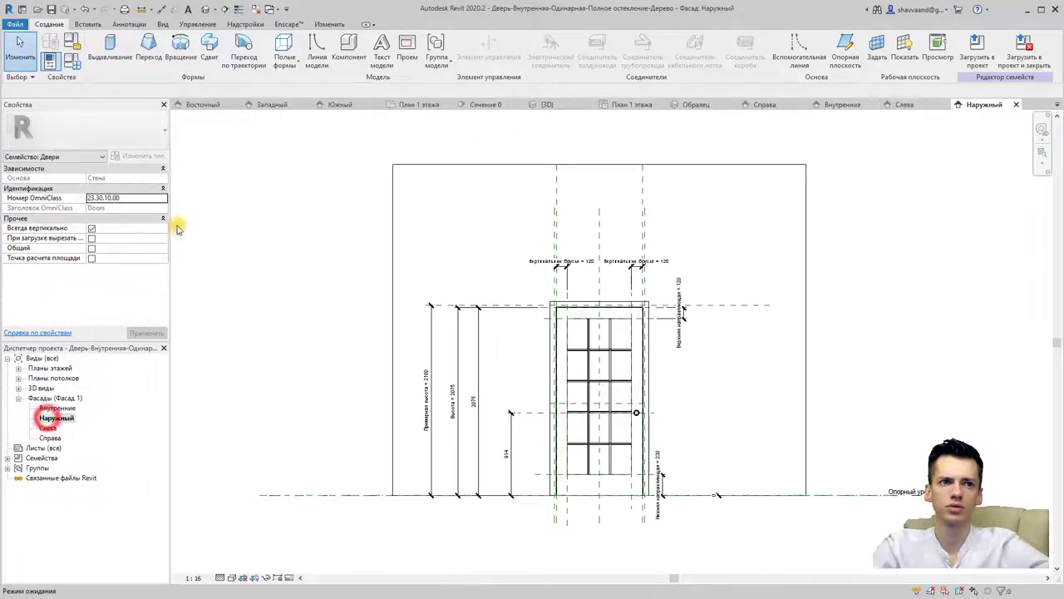
{"action": "left_click", "coordinate": [197, 24]}
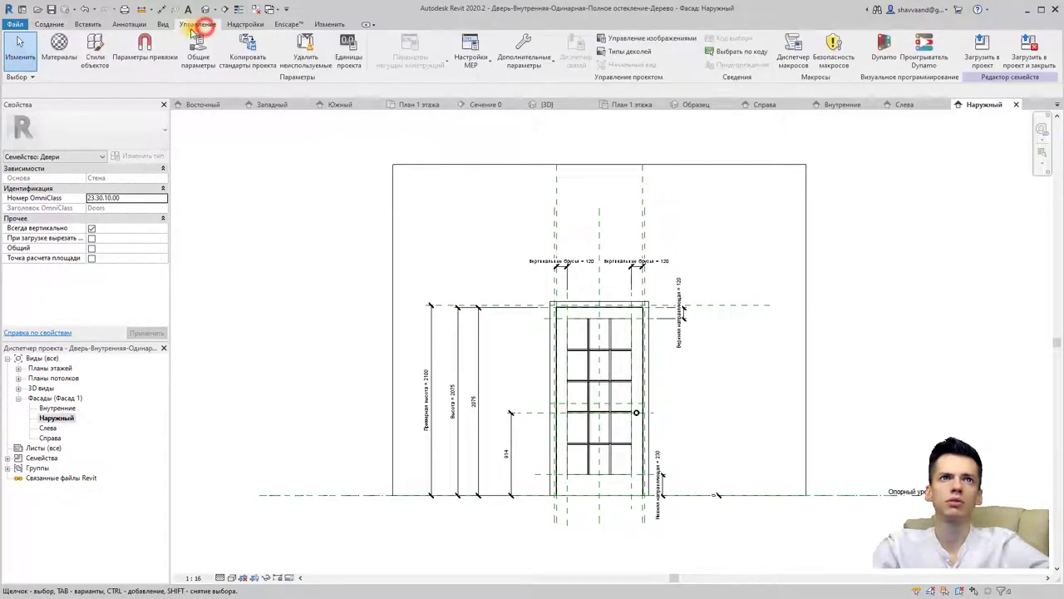
{"action": "left_click", "coordinate": [163, 24]}
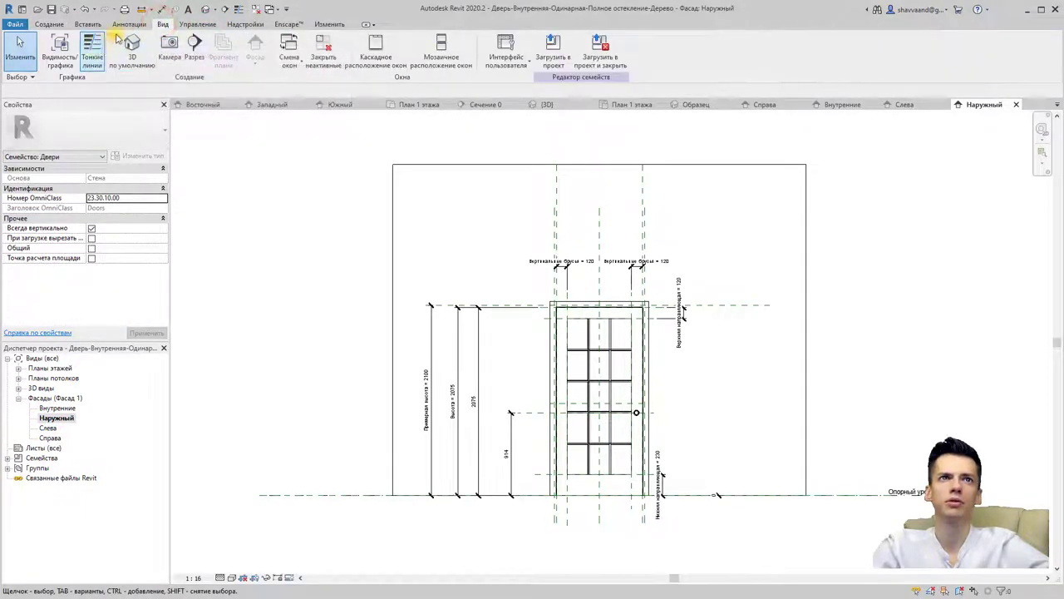
{"action": "left_click", "coordinate": [123, 24]}
{"action": "left_click", "coordinate": [226, 42]}
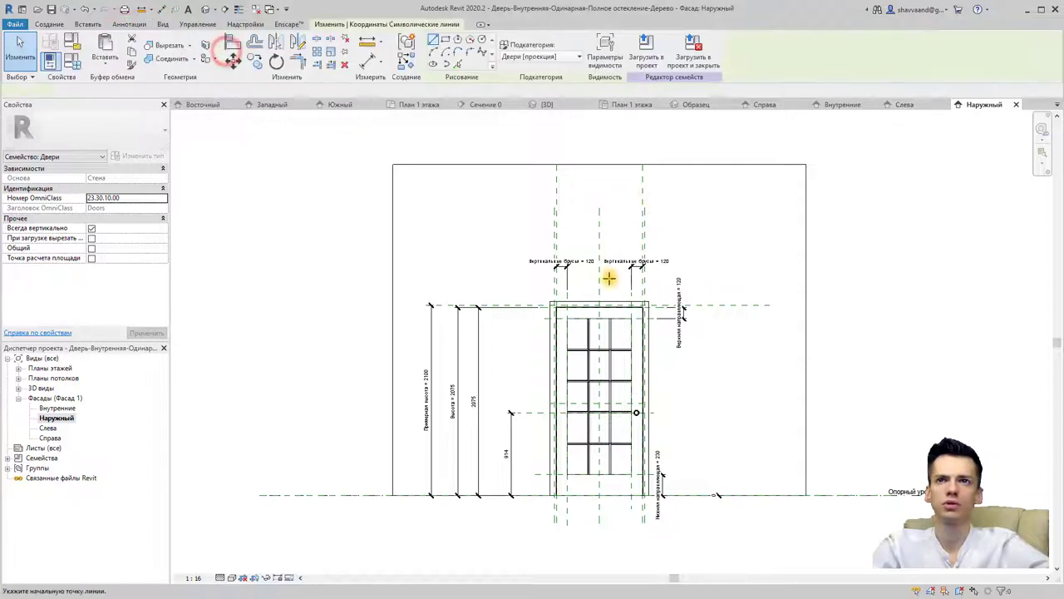
{"action": "left_click", "coordinate": [287, 90]}
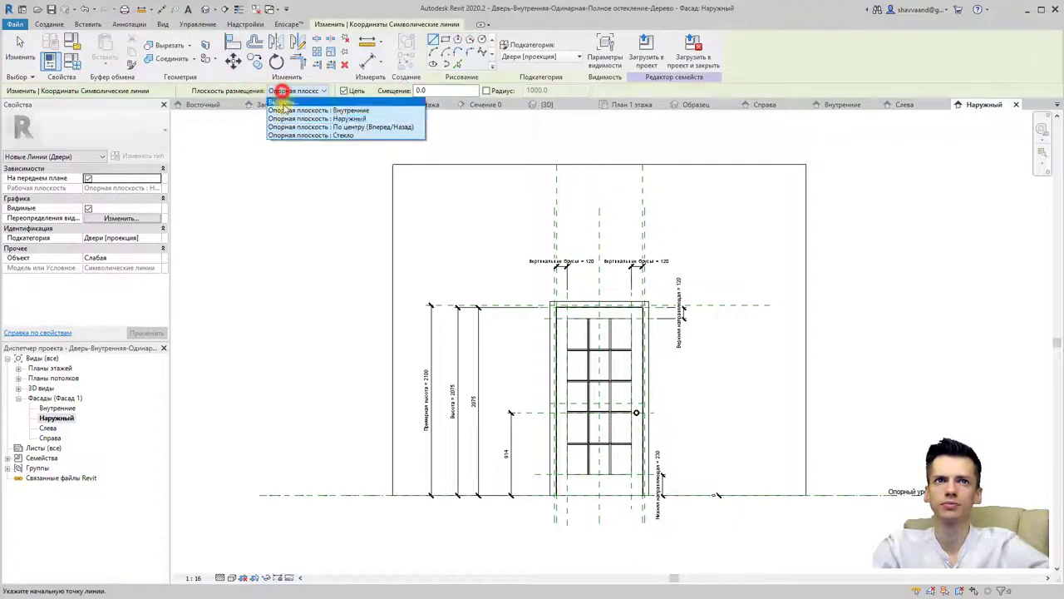
{"action": "left_click", "coordinate": [283, 101]}
{"action": "left_click", "coordinate": [541, 304]}
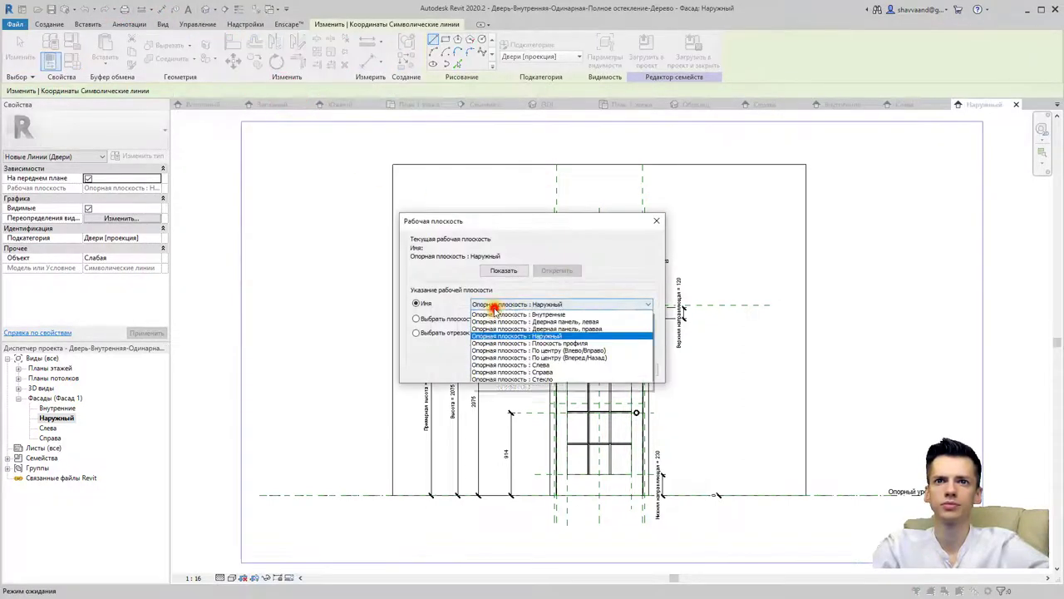
{"action": "left_click", "coordinate": [434, 320]}
{"action": "left_click", "coordinate": [519, 371]}
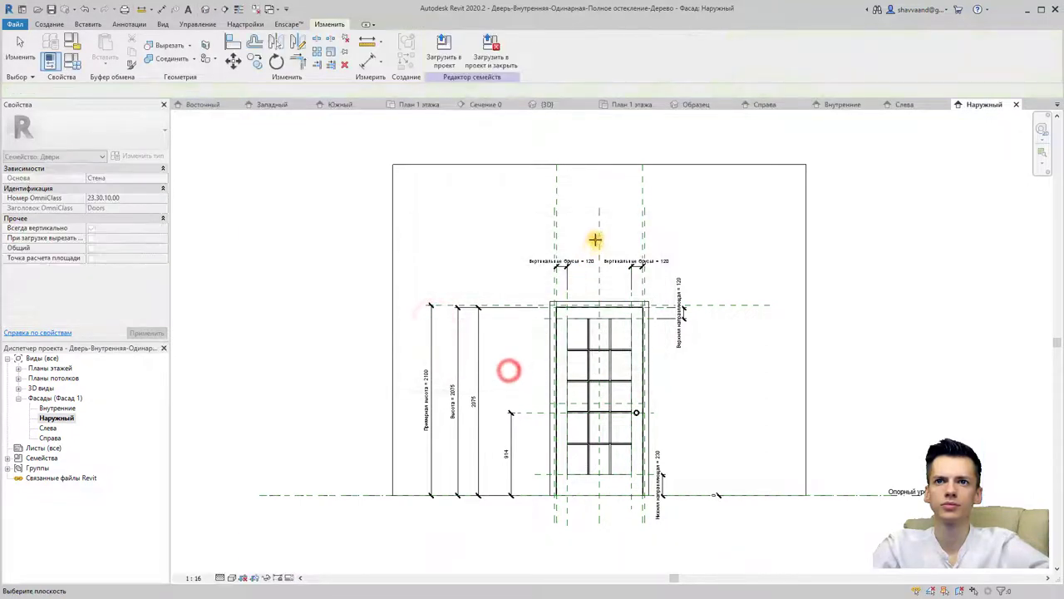
{"action": "left_click", "coordinate": [596, 239]}
{"action": "left_click", "coordinate": [488, 231]}
{"action": "double_click", "coordinate": [488, 232]}
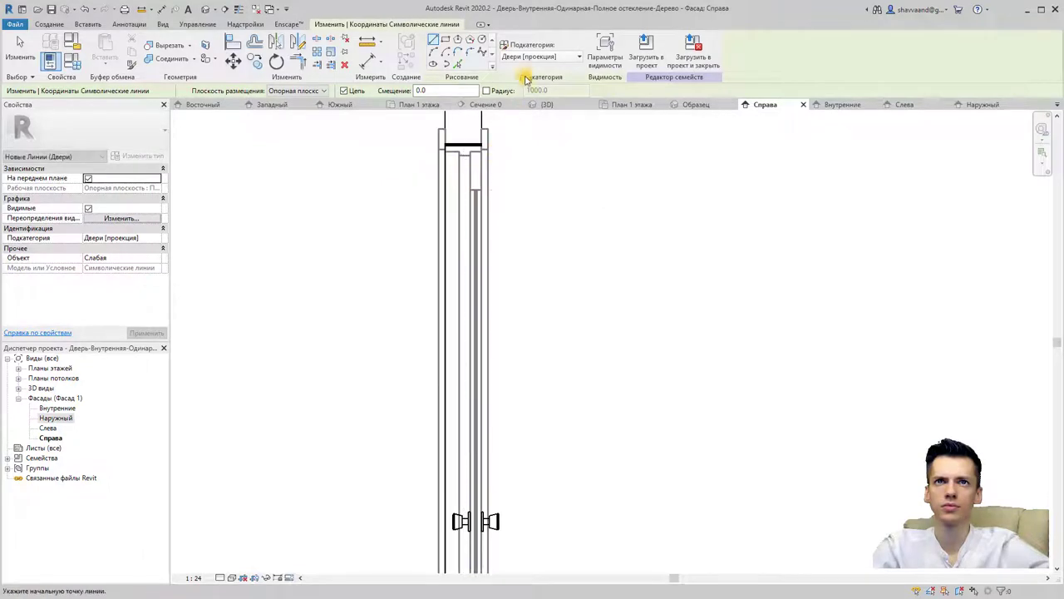
- Set the line subcategory to 0.18 [разрез] and draw vertical symbolic lines down the door edges
{"action": "left_click", "coordinate": [531, 59]}
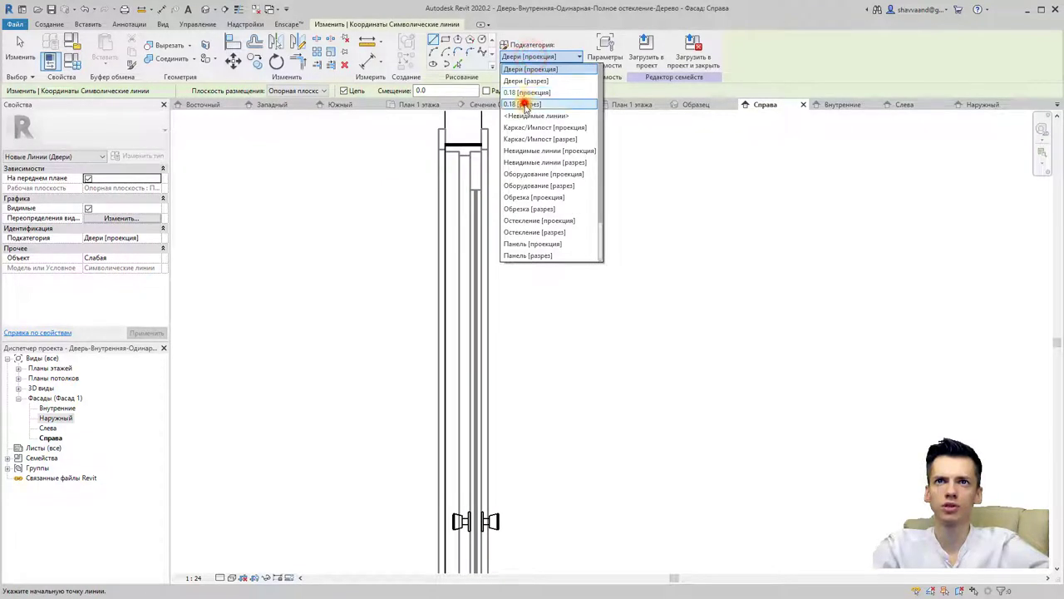
{"action": "left_click", "coordinate": [524, 100]}
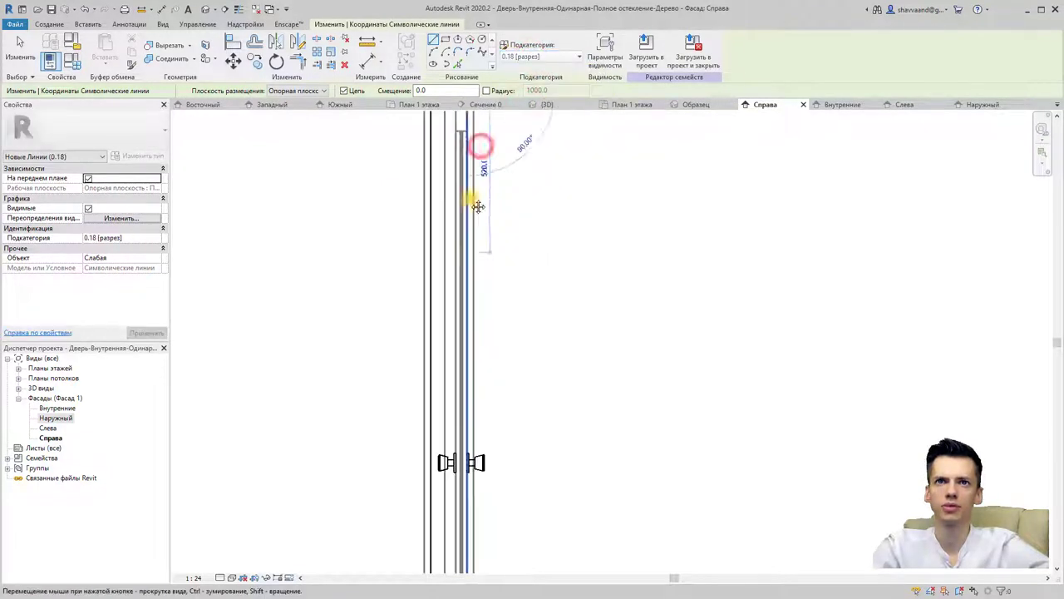
{"action": "middle_click_drag", "start_coordinate": [491, 194], "coordinate": [447, 339]}
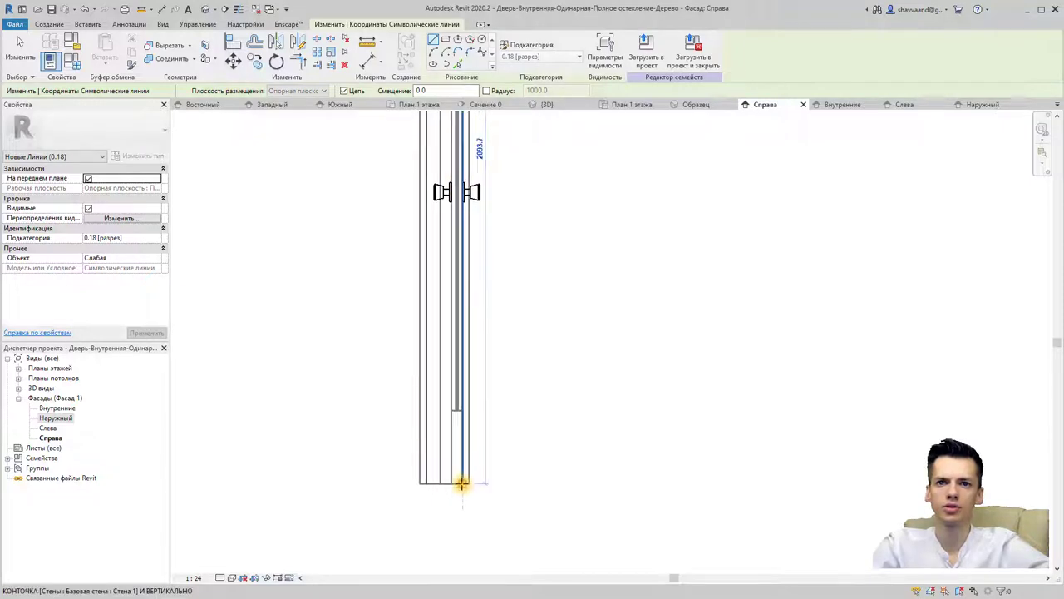
{"action": "left_click", "coordinate": [462, 482]}
{"action": "key", "text": "Escape"}
{"action": "key", "text": "Escape"}
{"action": "mouse_move", "coordinate": [441, 483]}
{"action": "middle_mouse_down"}
{"action": "mouse_move", "coordinate": [426, 398]}
{"action": "mouse_move", "coordinate": [407, 563]}
{"action": "middle_mouse_up"}
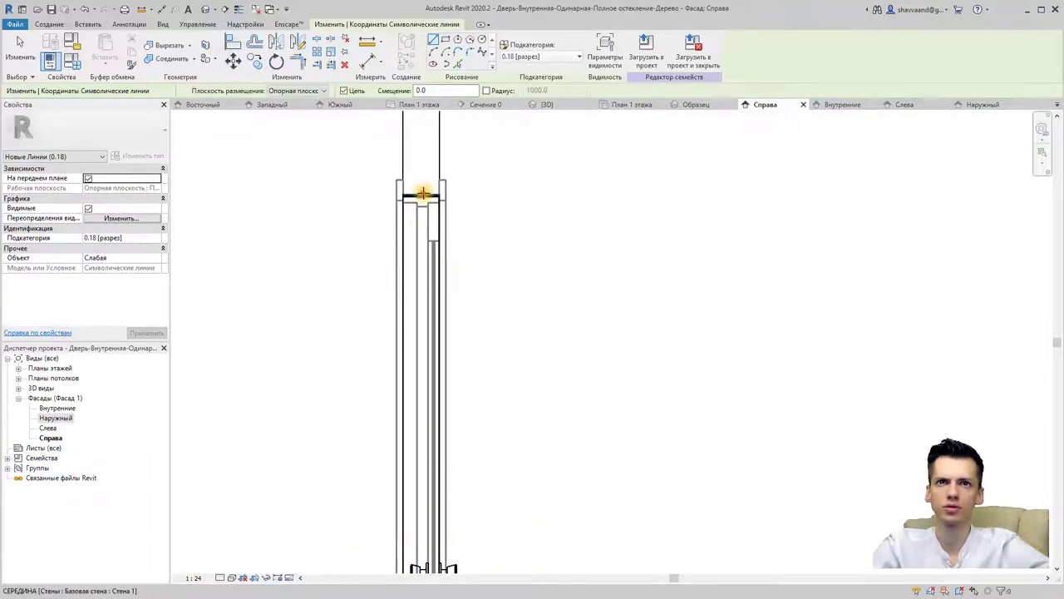
{"action": "left_click", "coordinate": [422, 191]}
{"action": "middle_click_drag", "start_coordinate": [441, 361], "coordinate": [380, 346]}
{"action": "left_click", "coordinate": [380, 346]}
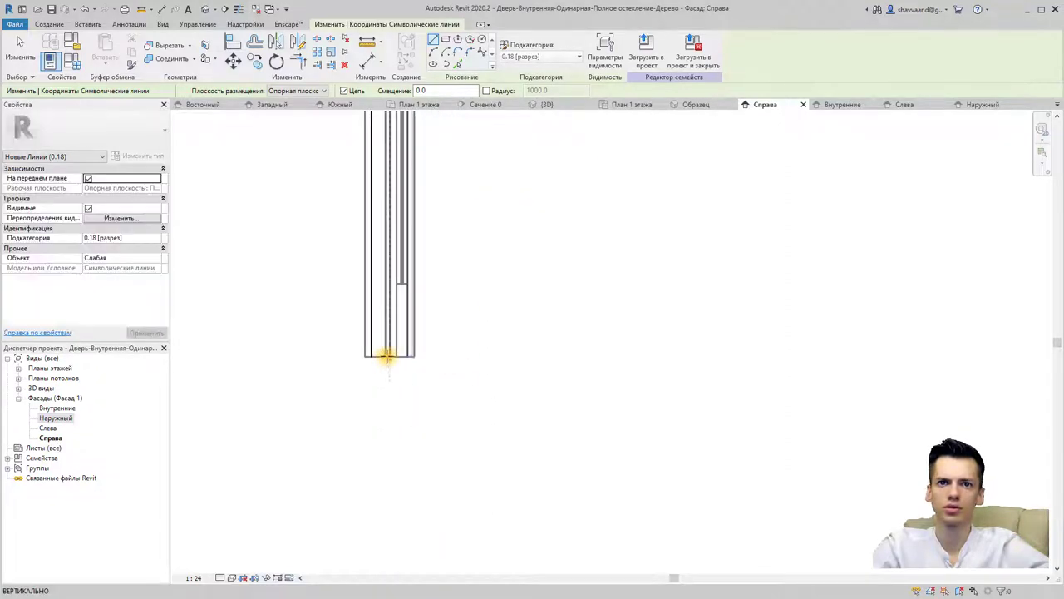
{"action": "key", "text": "Escape"}
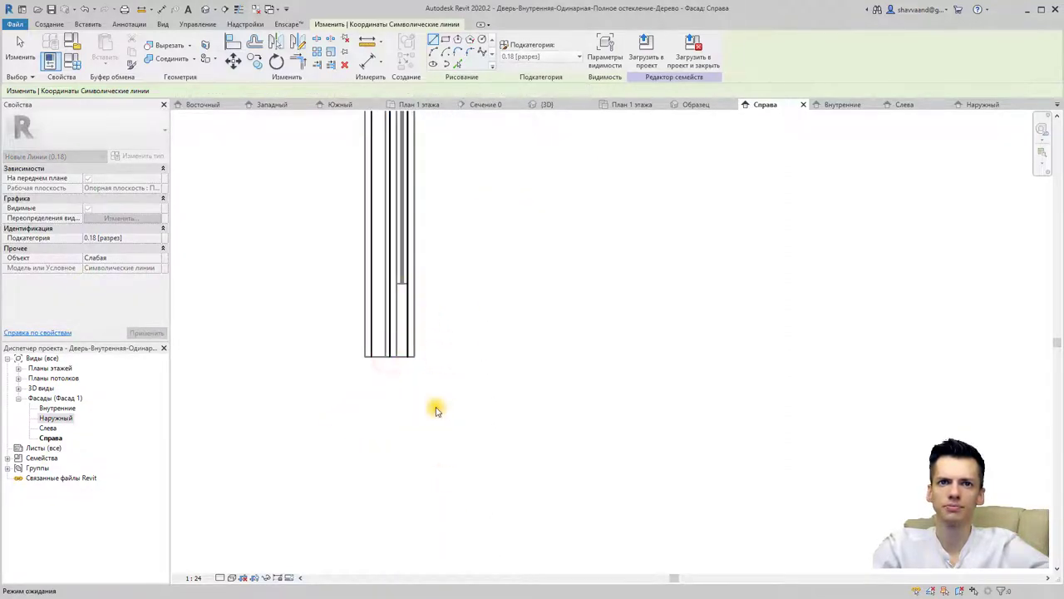
- Add a vertical line from the door top to the wall bottom, then load the family into the project
{"action": "scroll", "coordinate": [435, 409], "scroll_direction": "up", "scroll_amount": 2}
{"action": "middle_click_drag", "start_coordinate": [404, 404], "coordinate": [399, 273]}
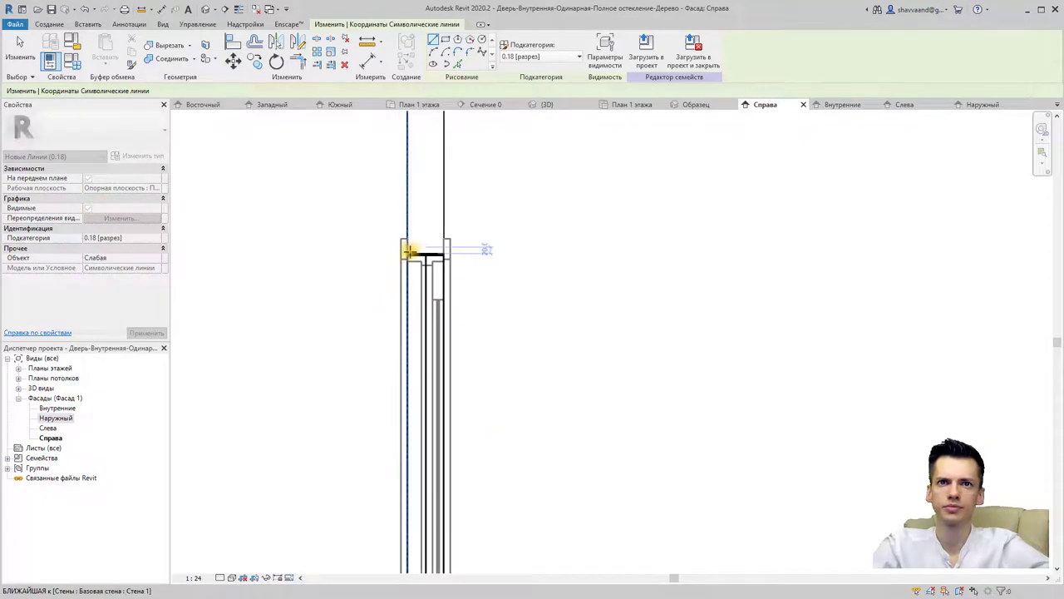
{"action": "left_click", "coordinate": [409, 250]}
{"action": "middle_click_drag", "start_coordinate": [422, 327], "coordinate": [399, 420]}
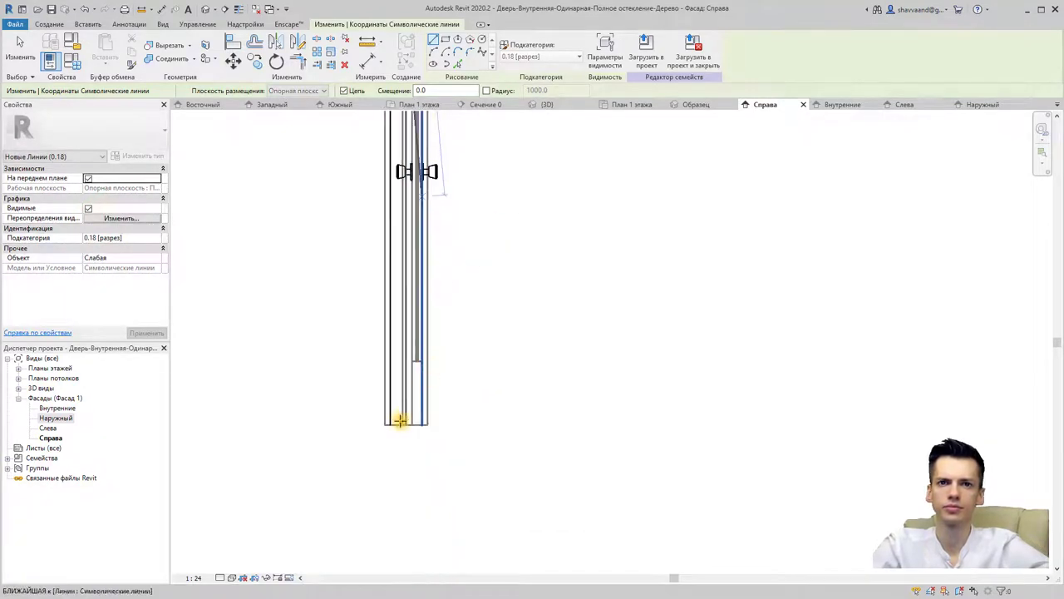
{"action": "left_click", "coordinate": [390, 424]}
{"action": "key", "text": "Escape"}
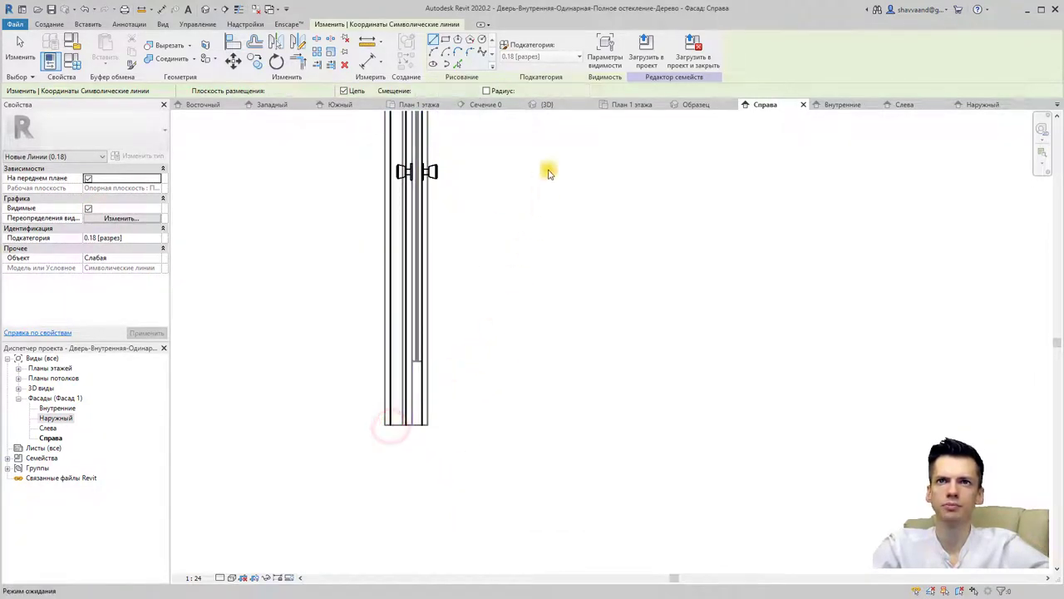
{"action": "left_click", "coordinate": [690, 54]}
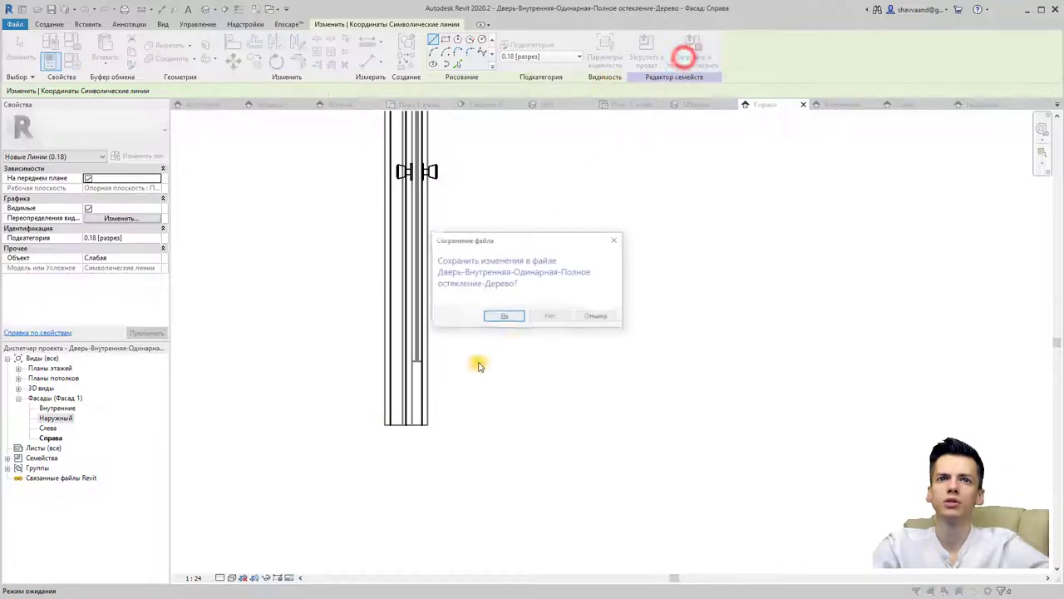
- Load the edited door family into the project without saving it, replacing the existing door family
{"action": "left_click", "coordinate": [546, 316]}
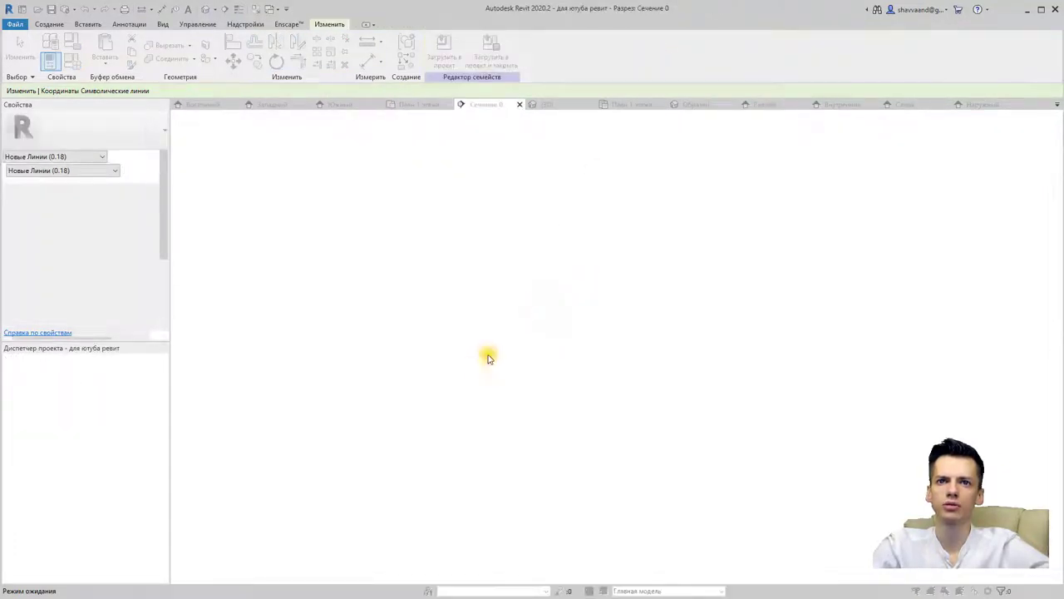
{"action": "left_click", "coordinate": [486, 313]}
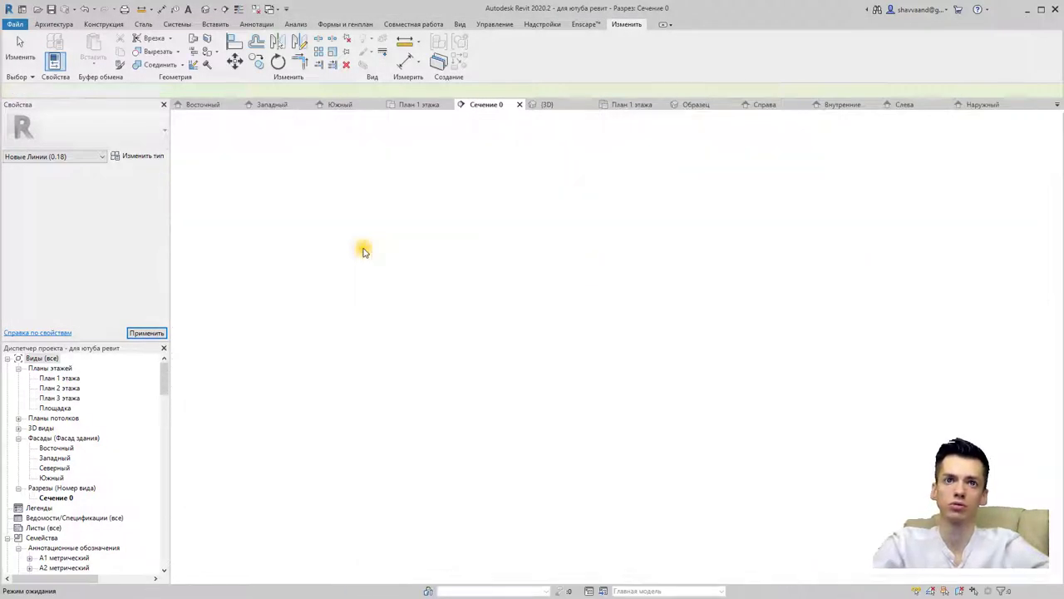
{"action": "scroll", "coordinate": [304, 257], "scroll_direction": "up", "scroll_amount": 2}
{"action": "scroll", "coordinate": [309, 262], "scroll_direction": "down", "scroll_amount": 3}
{"action": "scroll", "coordinate": [321, 273], "scroll_direction": "down", "scroll_amount": 2}
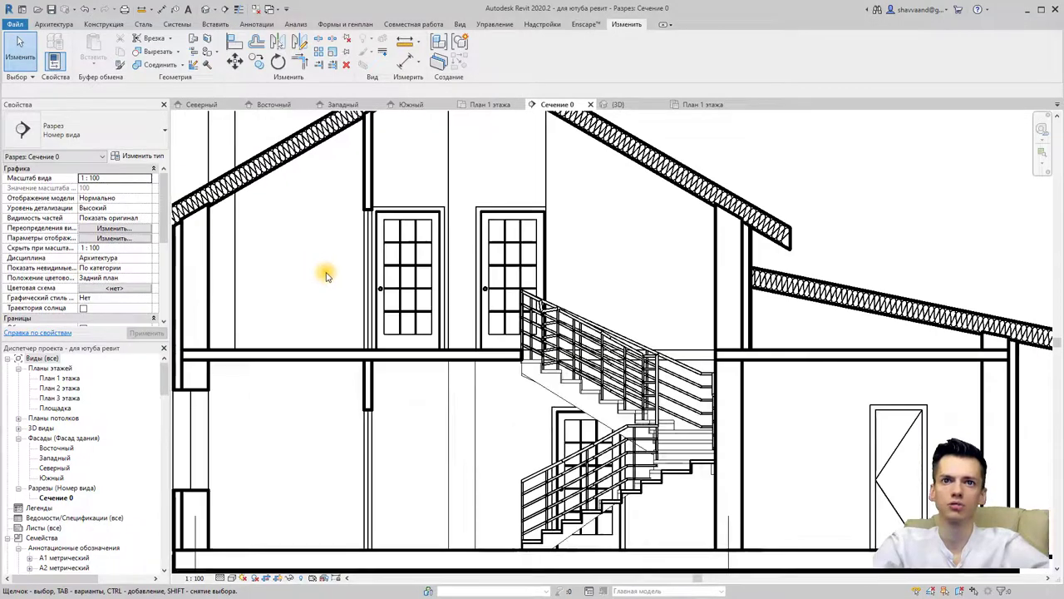
- Add aligned 2100 height dimensions for the wall opening and the door
{"action": "left_click", "coordinate": [254, 25]}
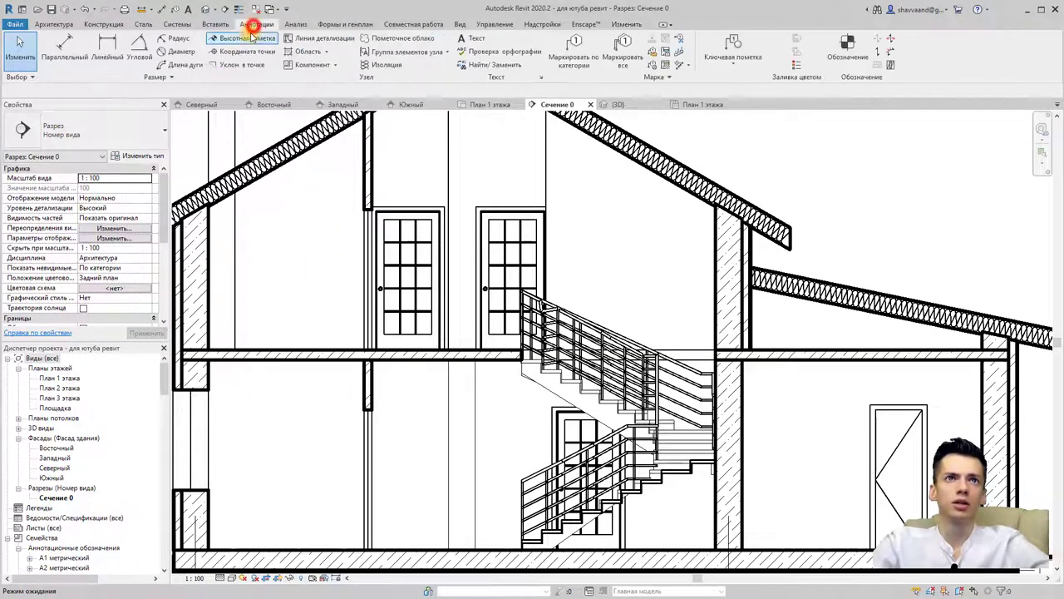
{"action": "left_click", "coordinate": [66, 45]}
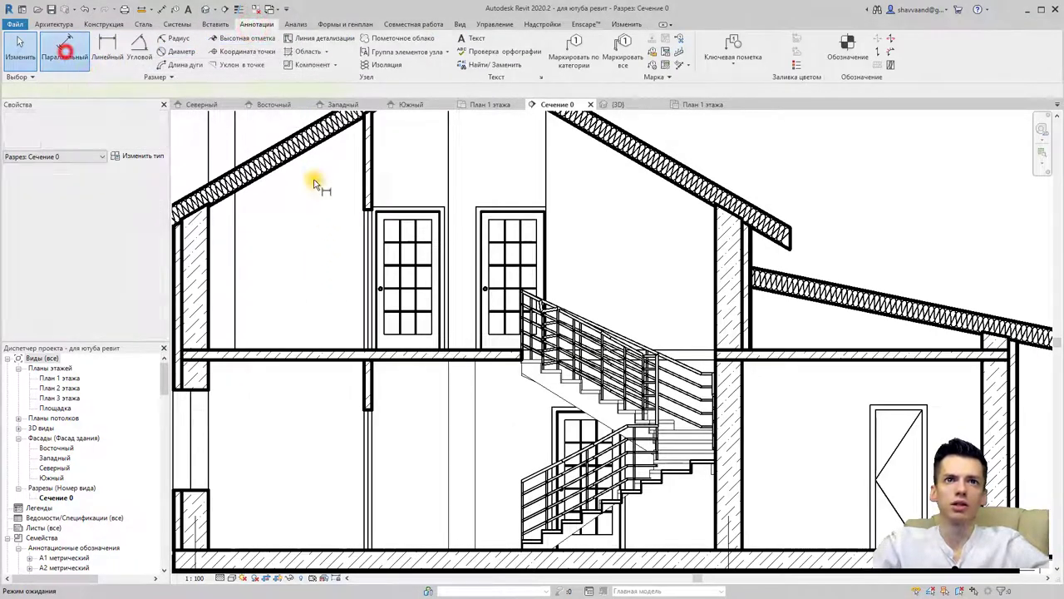
{"action": "left_click", "coordinate": [364, 209]}
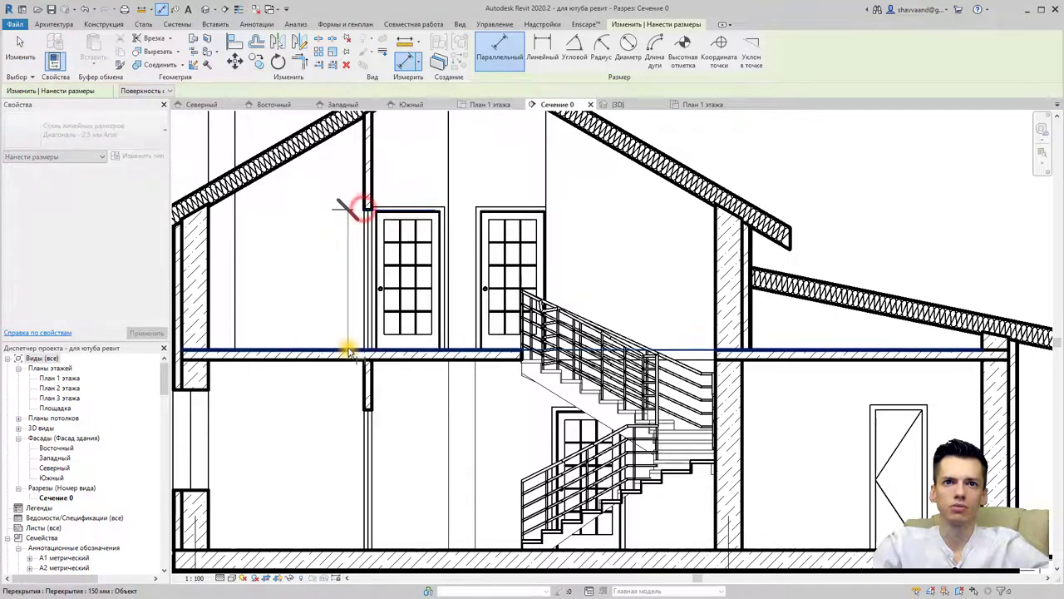
{"action": "left_click", "coordinate": [349, 349]}
{"action": "left_click", "coordinate": [323, 330]}
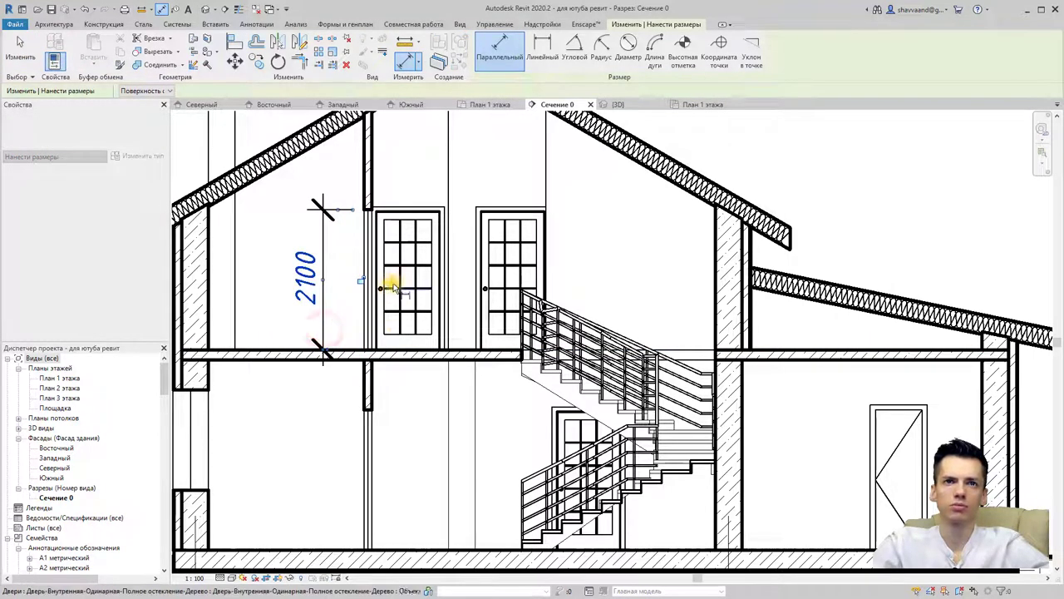
{"action": "scroll", "coordinate": [392, 280], "scroll_direction": "down", "scroll_amount": 1}
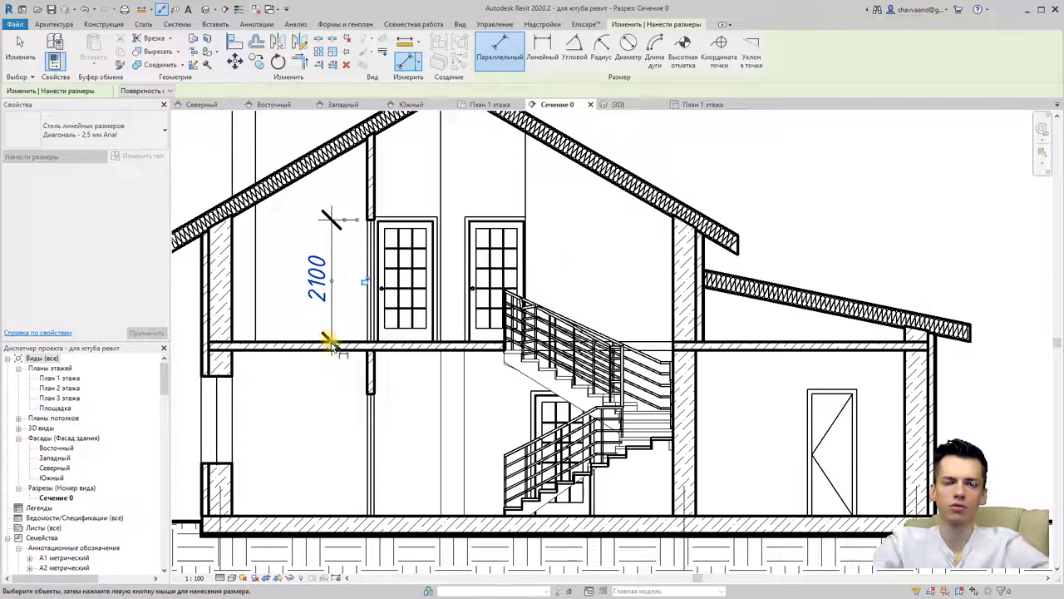
{"action": "left_click", "coordinate": [371, 395]}
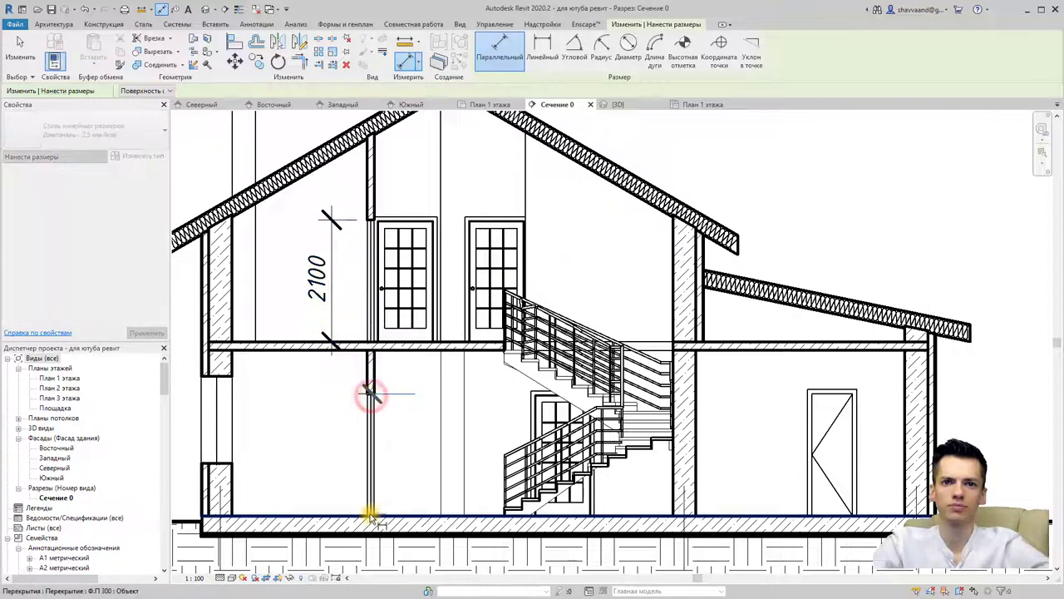
{"action": "left_click", "coordinate": [368, 515]}
{"action": "left_click", "coordinate": [421, 501]}
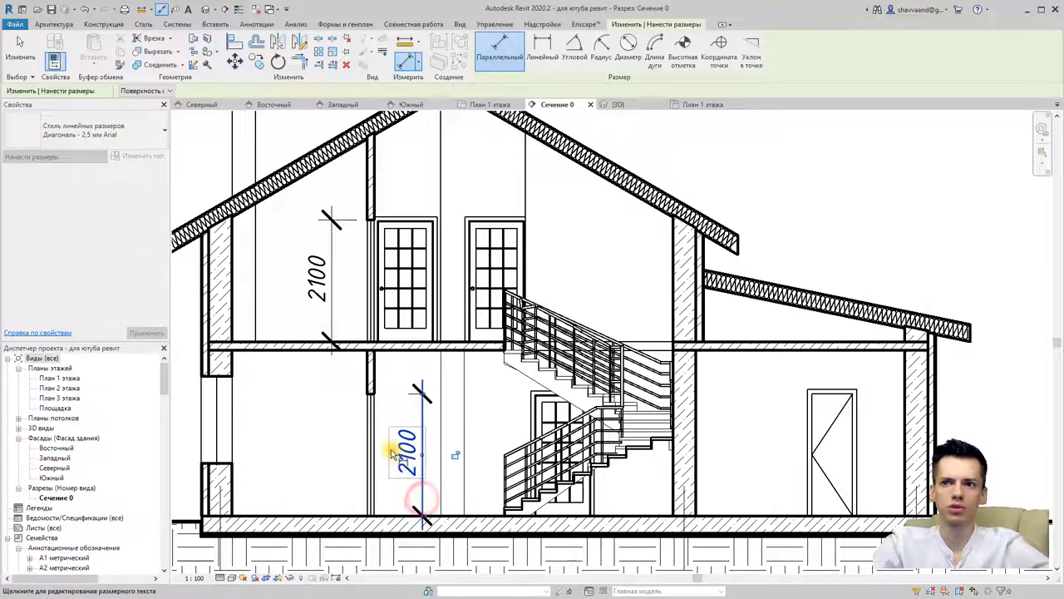
- Dimension the window as a 1500/900 chain from its top edge to the floor
{"action": "left_click", "coordinate": [233, 379]}
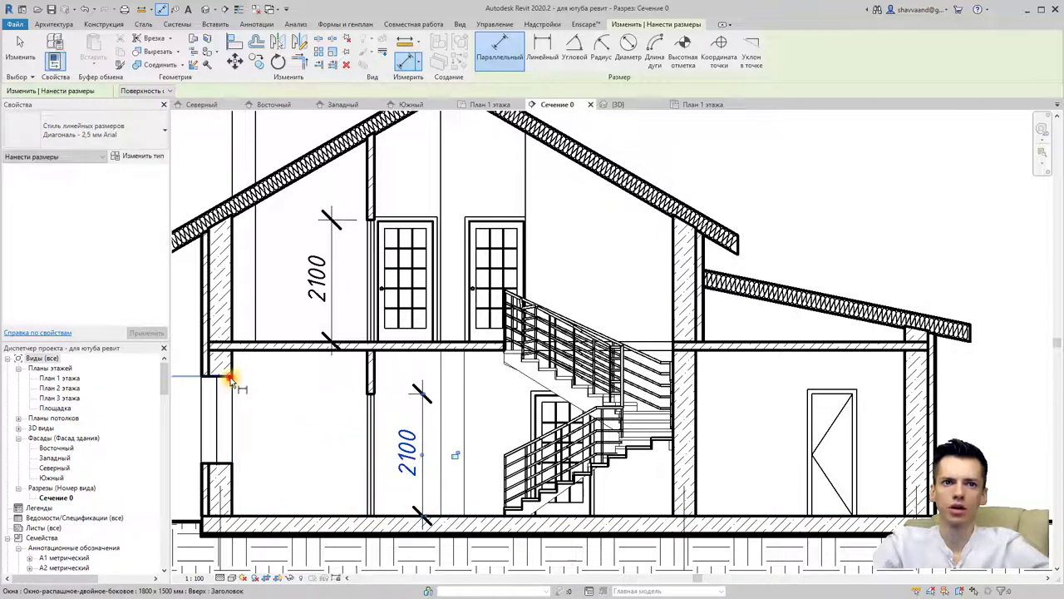
{"action": "left_click", "coordinate": [231, 463]}
{"action": "left_click", "coordinate": [239, 517]}
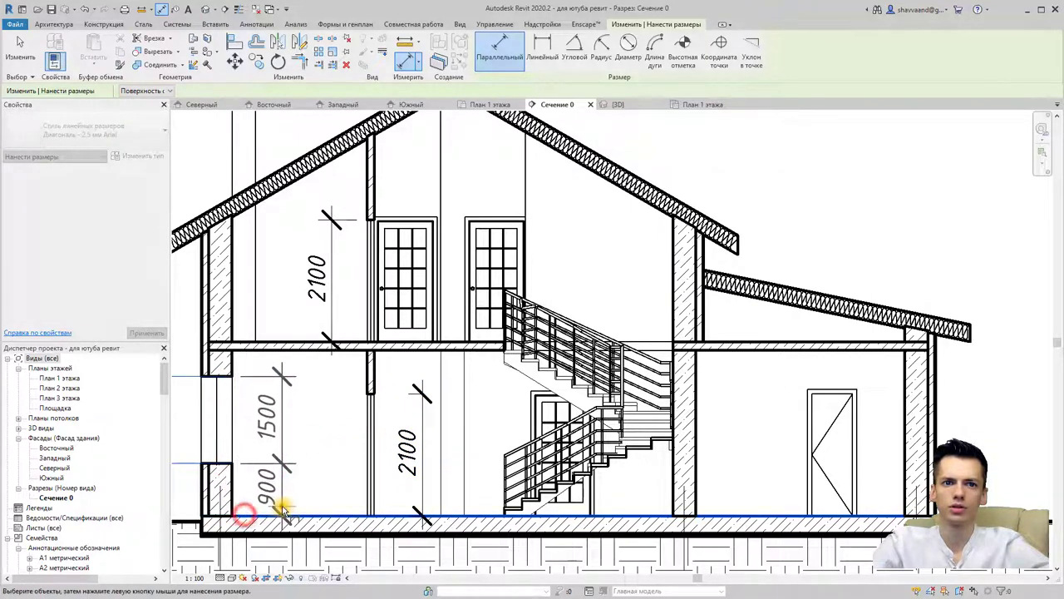
{"action": "left_click", "coordinate": [280, 504]}
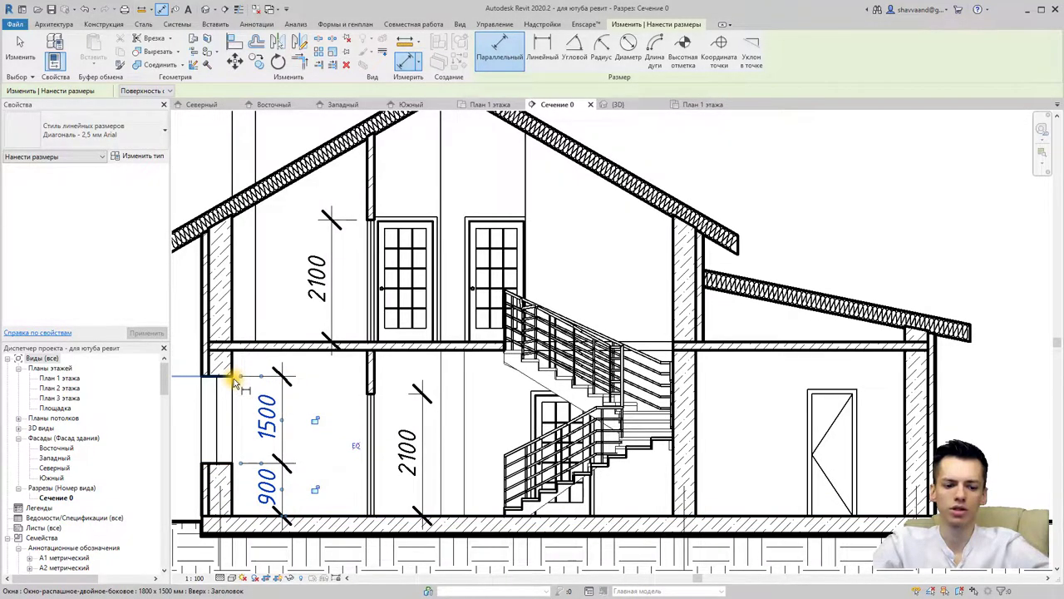
- Add the 450 slab dimension above the window and move its text onto a leader
{"action": "middle_click_drag", "start_coordinate": [236, 383], "coordinate": [340, 384]}
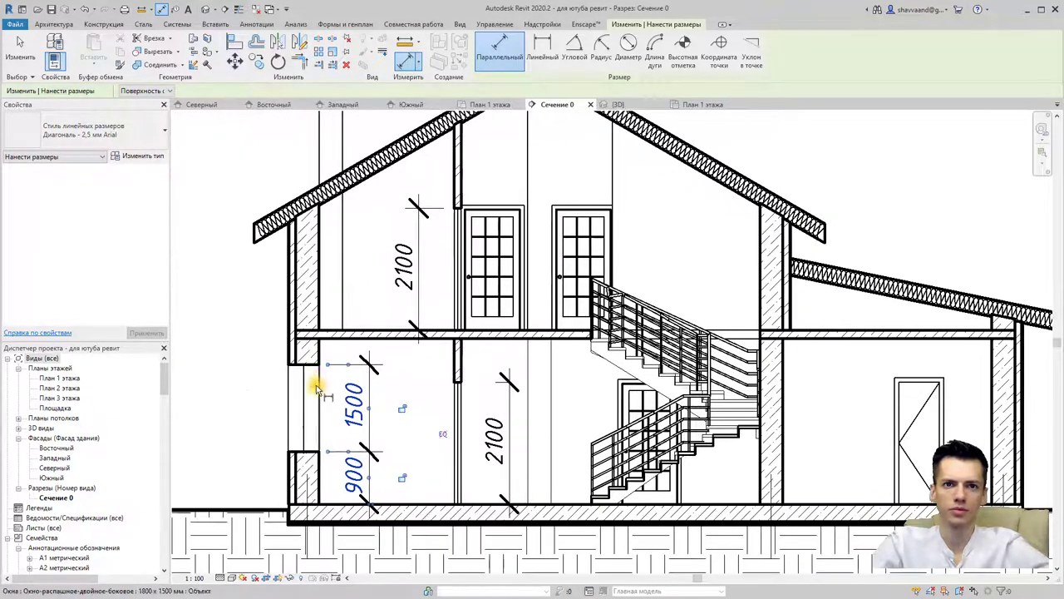
{"action": "scroll", "coordinate": [341, 384], "scroll_direction": "up", "scroll_amount": 2}
{"action": "left_click", "coordinate": [345, 369]}
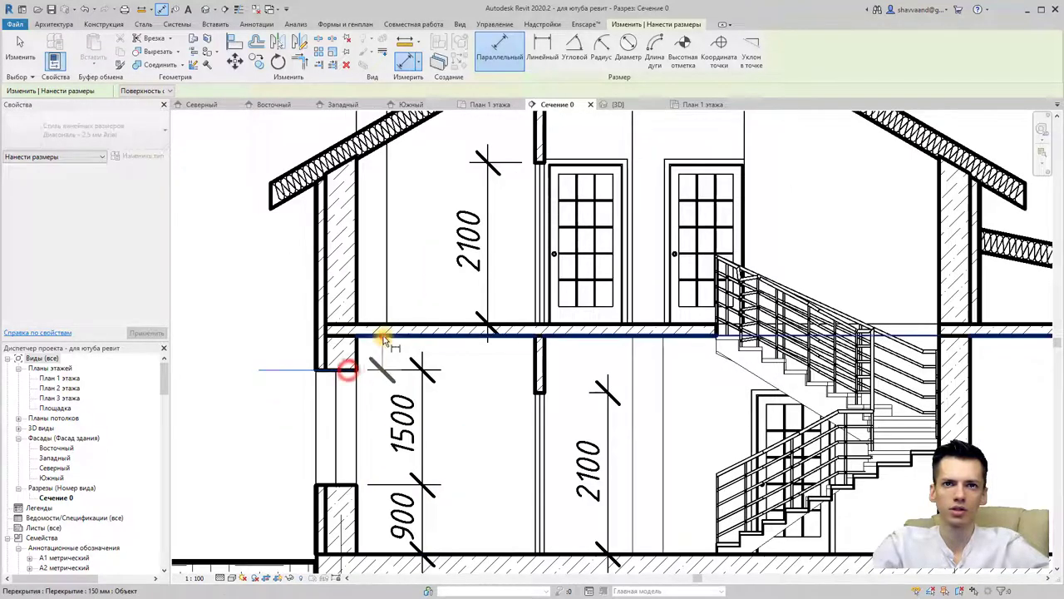
{"action": "left_click", "coordinate": [420, 382]}
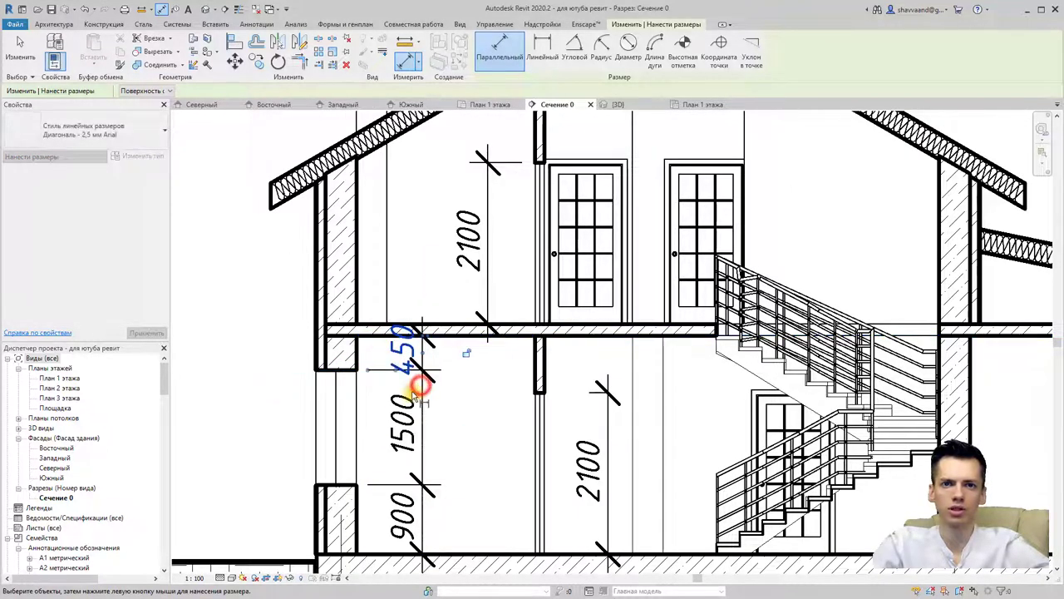
{"action": "key", "text": "Escape"}
{"action": "left_click", "coordinate": [407, 353]}
{"action": "left_click_drag", "start_coordinate": [407, 353], "coordinate": [411, 287]}
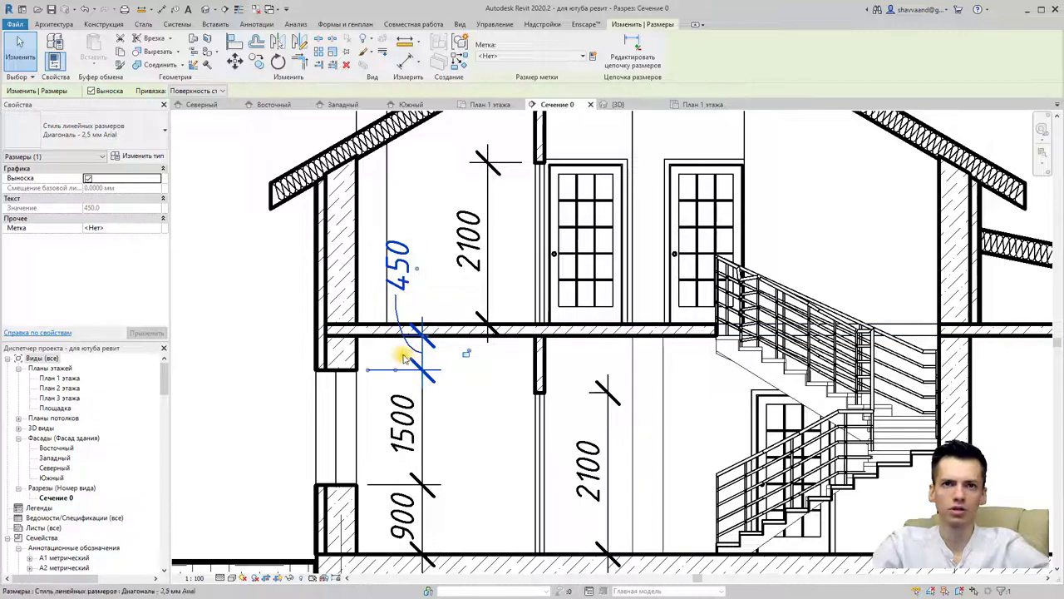
- Start a vertical dimension chain across the ground slab edges up to the second-floor slab
{"action": "scroll", "coordinate": [416, 321], "scroll_direction": "down", "scroll_amount": 1}
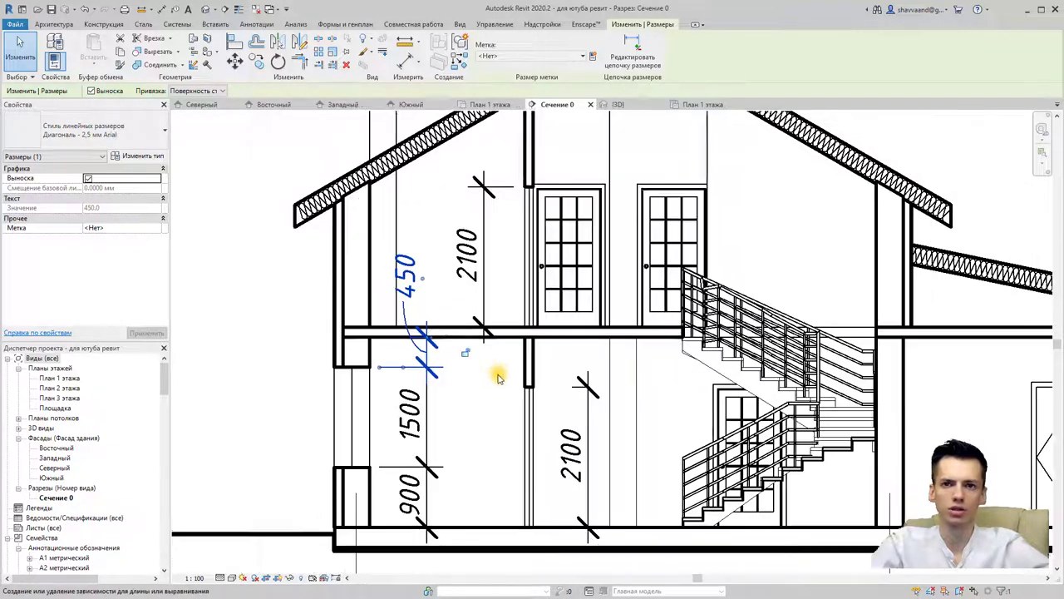
{"action": "scroll", "coordinate": [496, 369], "scroll_direction": "down", "scroll_amount": 1}
{"action": "scroll", "coordinate": [430, 290], "scroll_direction": "down", "scroll_amount": 1}
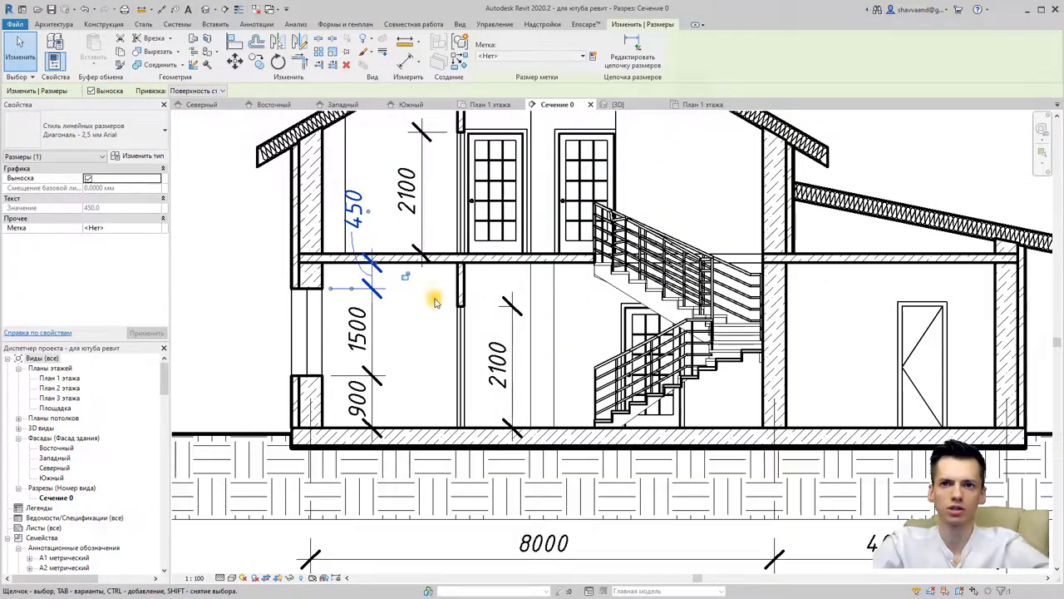
{"action": "left_click", "coordinate": [407, 60]}
{"action": "left_click", "coordinate": [462, 449]}
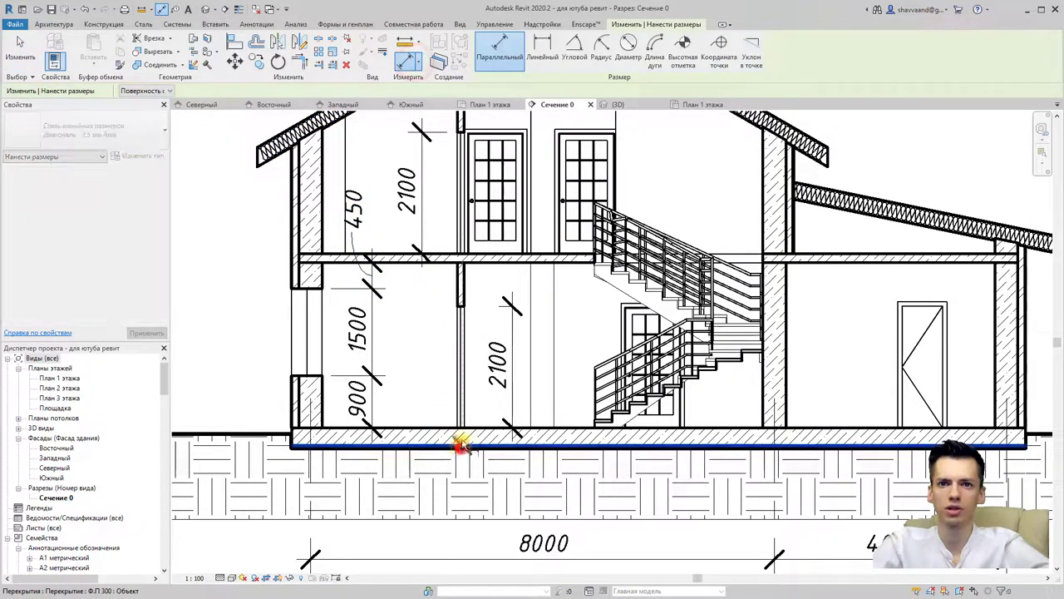
{"action": "left_click", "coordinate": [459, 430]}
{"action": "scroll", "coordinate": [440, 403], "scroll_direction": "down", "scroll_amount": 1}
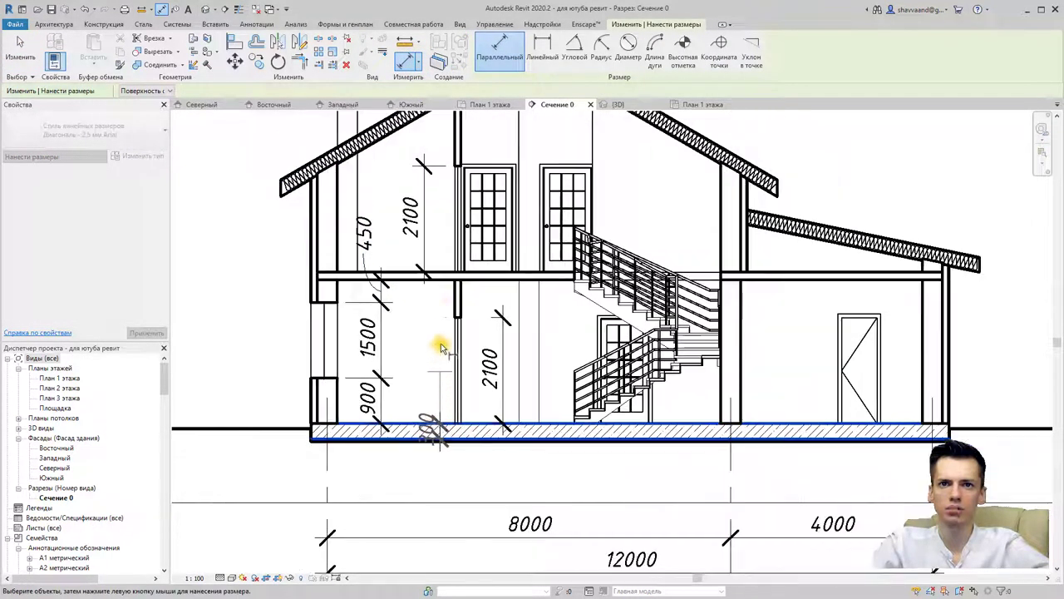
{"action": "middle_click_drag", "start_coordinate": [555, 329], "coordinate": [504, 360]}
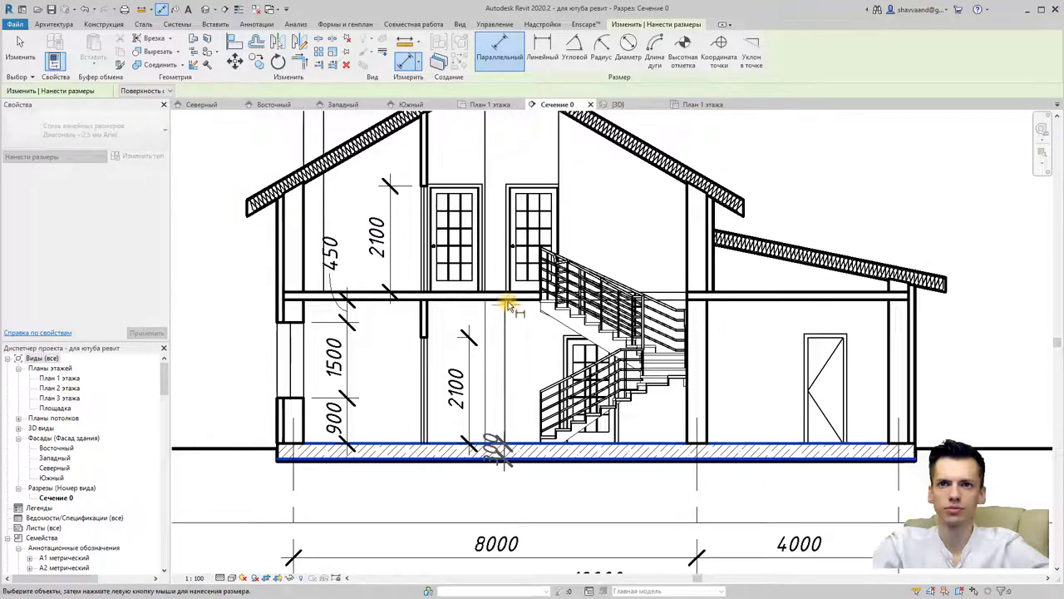
{"action": "left_click", "coordinate": [504, 301]}
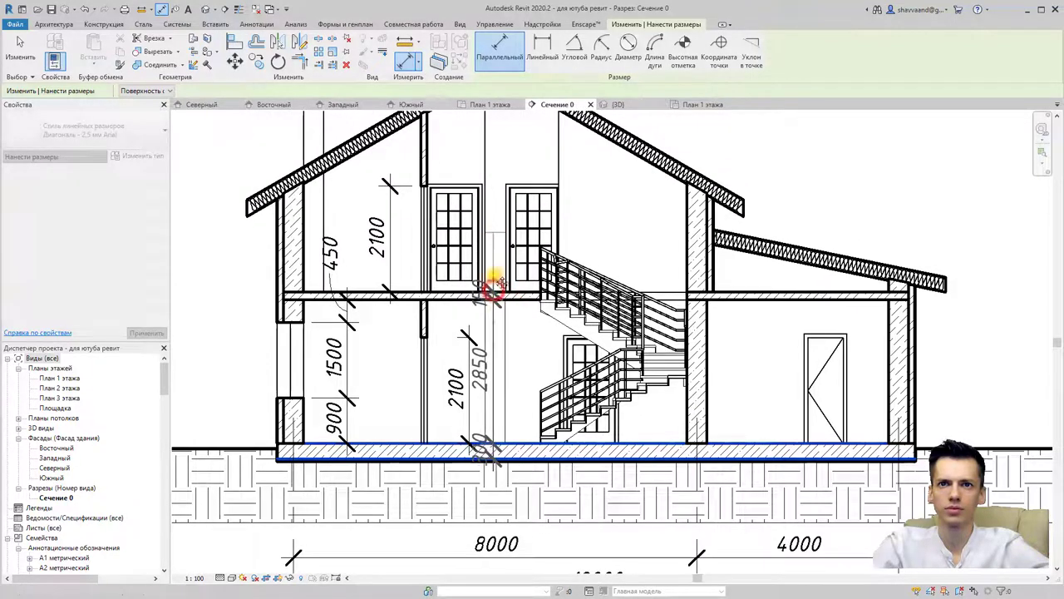
{"action": "scroll", "coordinate": [491, 249], "scroll_direction": "up", "scroll_amount": 3, "text": "ctrl"}
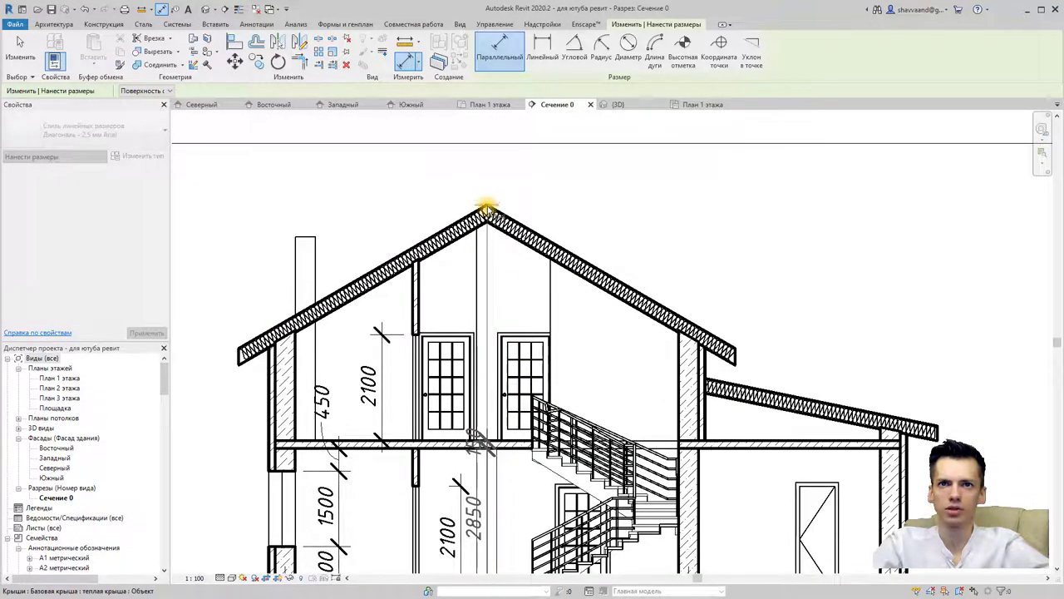
{"action": "scroll", "coordinate": [489, 204], "scroll_direction": "up", "scroll_amount": 3}
- Extend the chain to the roof apex, place it right of the building, then select the 1500/900 chain
{"action": "key", "text": "Tab"}
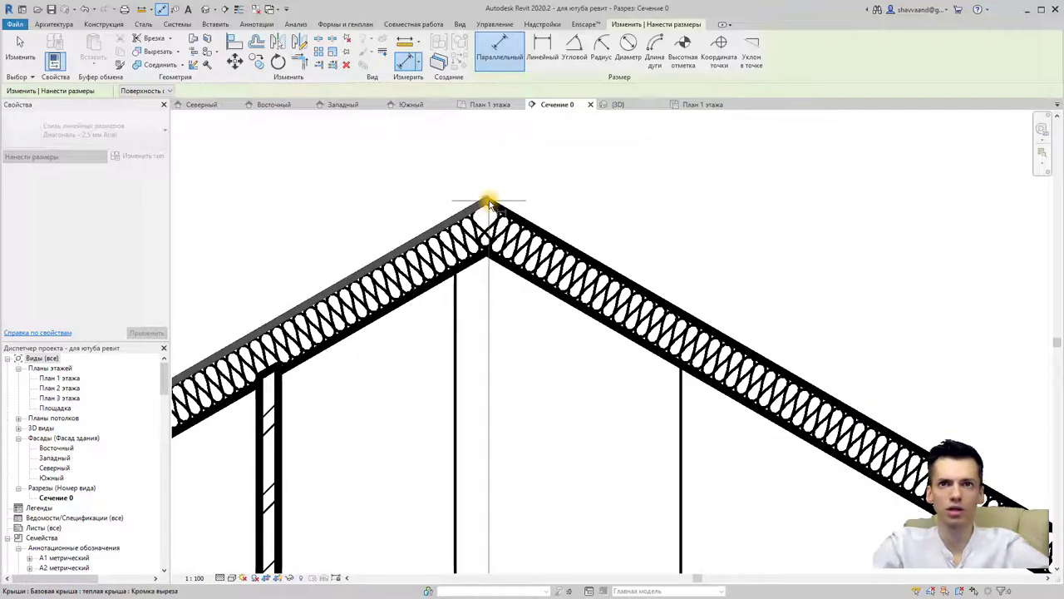
{"action": "left_click", "coordinate": [489, 204]}
{"action": "scroll", "coordinate": [538, 204], "scroll_direction": "down", "scroll_amount": 1}
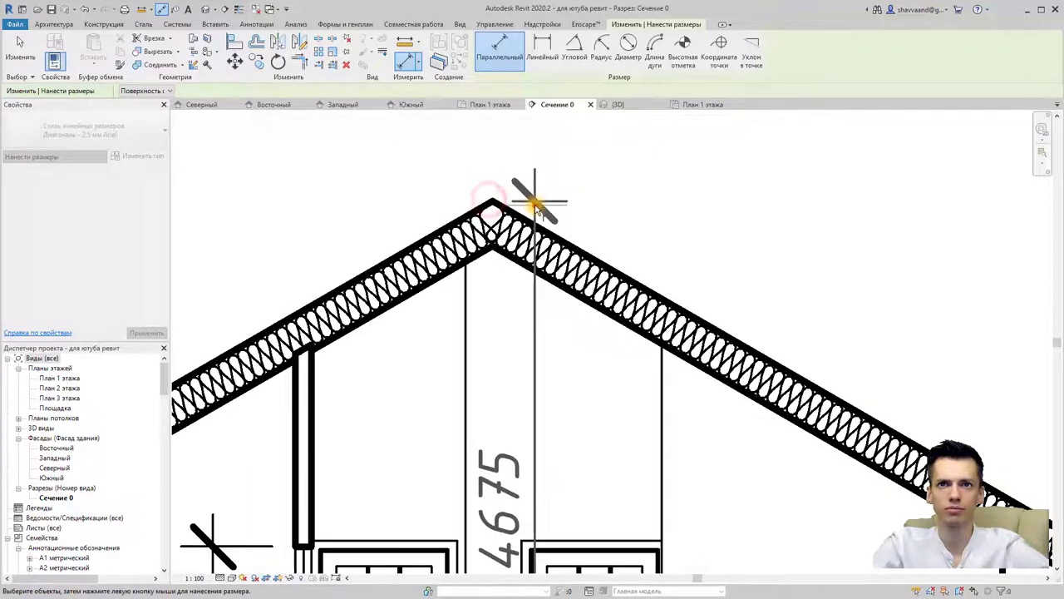
{"action": "scroll", "coordinate": [538, 287], "scroll_direction": "down", "scroll_amount": 3}
{"action": "scroll", "coordinate": [534, 238], "scroll_direction": "down", "scroll_amount": 2}
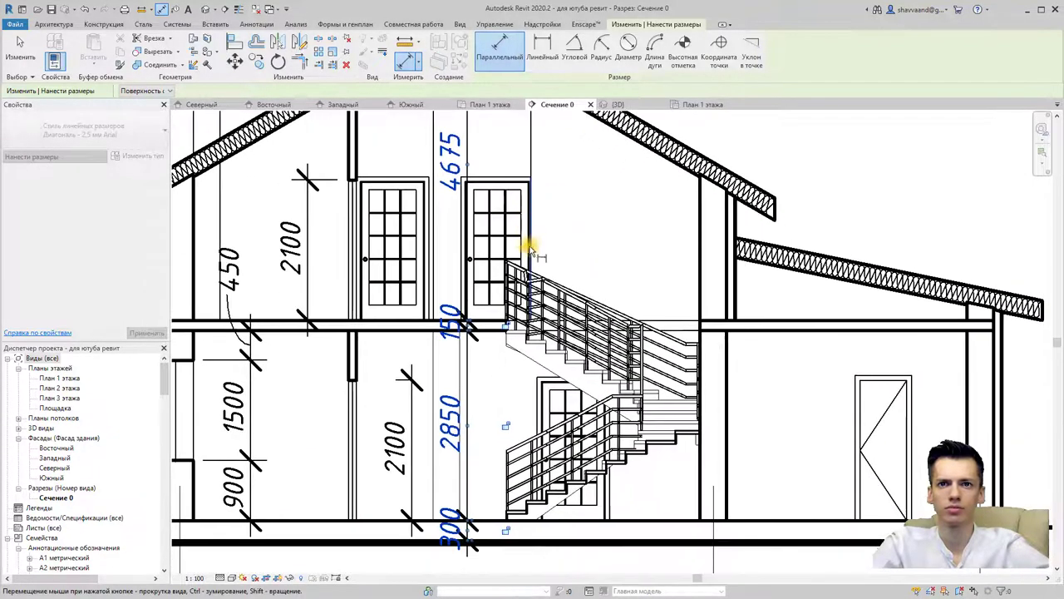
{"action": "left_click", "coordinate": [622, 336]}
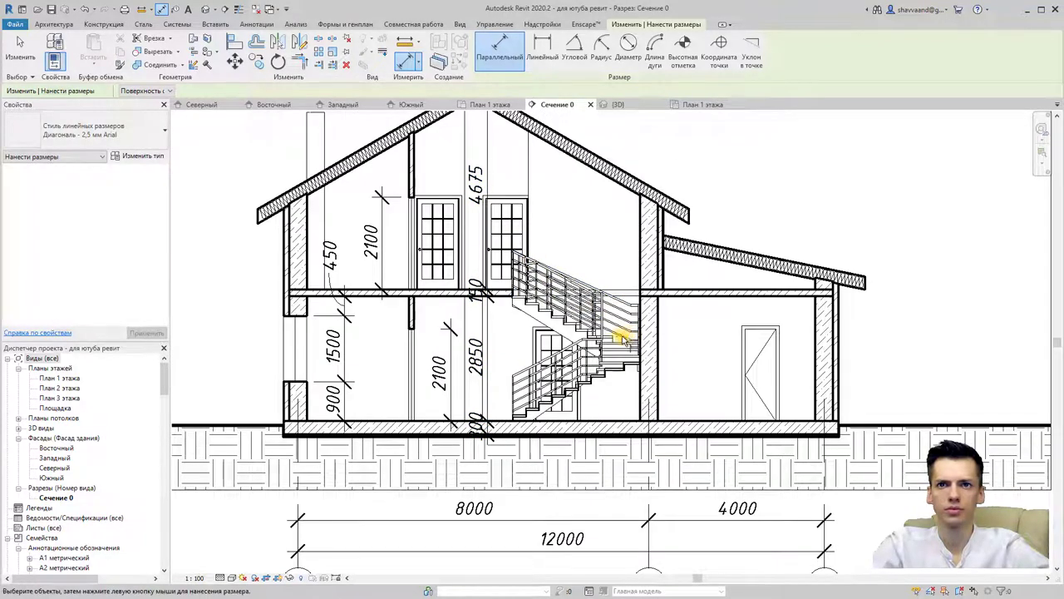
{"action": "scroll", "coordinate": [607, 337], "scroll_direction": "down", "scroll_amount": 1}
{"action": "scroll", "coordinate": [554, 333], "scroll_direction": "down", "scroll_amount": 1}
{"action": "scroll", "coordinate": [532, 356], "scroll_direction": "down", "scroll_amount": 1}
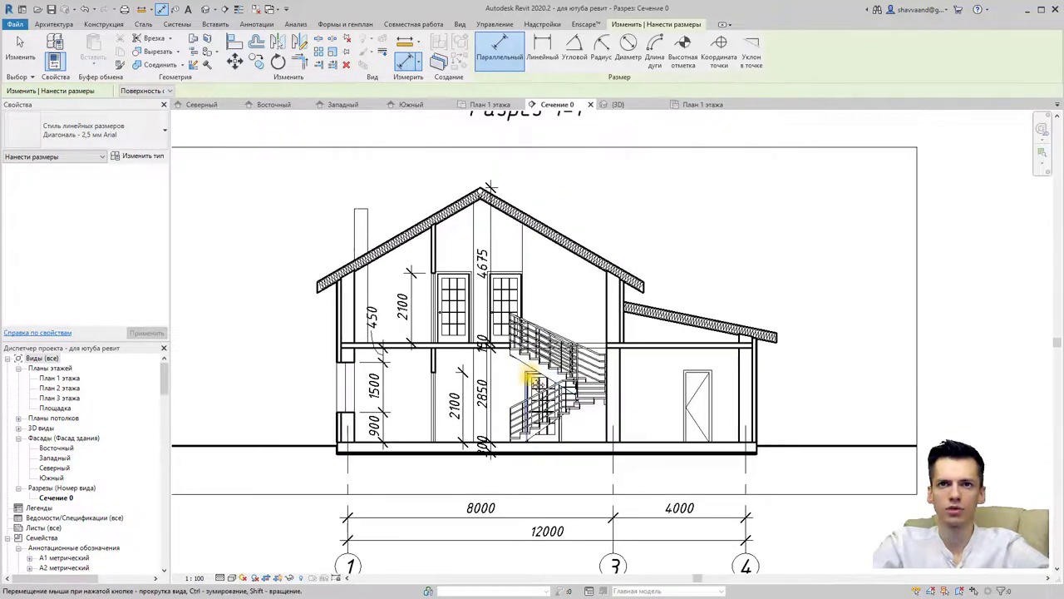
{"action": "key", "text": "Escape"}
{"action": "key", "text": "Escape"}
{"action": "mouse_move", "coordinate": [471, 366]}
{"action": "middle_mouse_down"}
{"action": "mouse_move", "coordinate": [471, 250]}
{"action": "mouse_move", "coordinate": [469, 314]}
{"action": "middle_mouse_up"}
{"action": "left_click", "coordinate": [402, 315]}
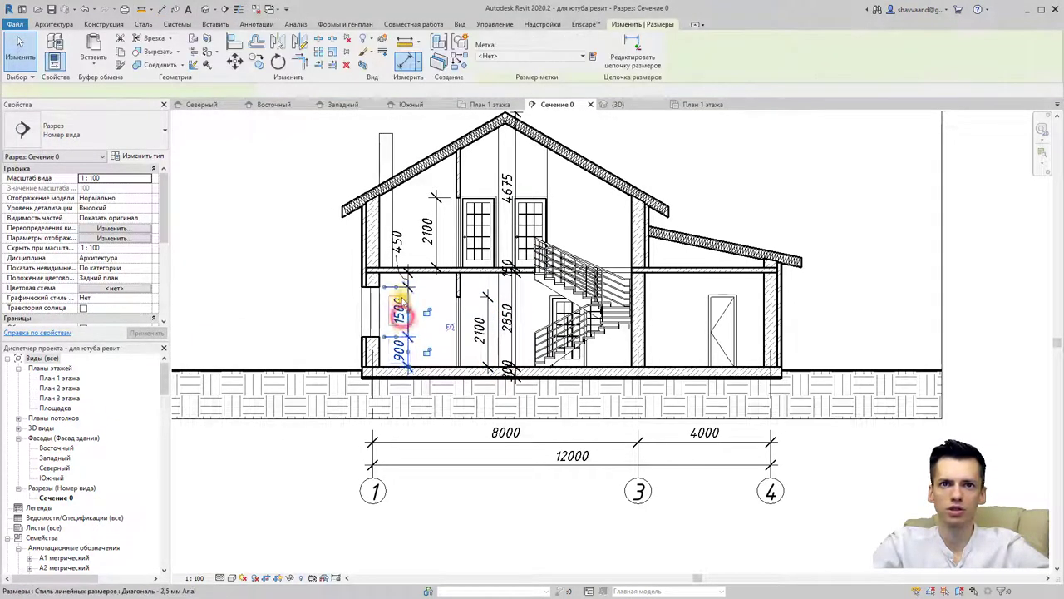
- Give the dimension type straight Линия leaders, a 1 mm shoulder, and text position Выше
{"action": "left_click", "coordinate": [141, 155]}
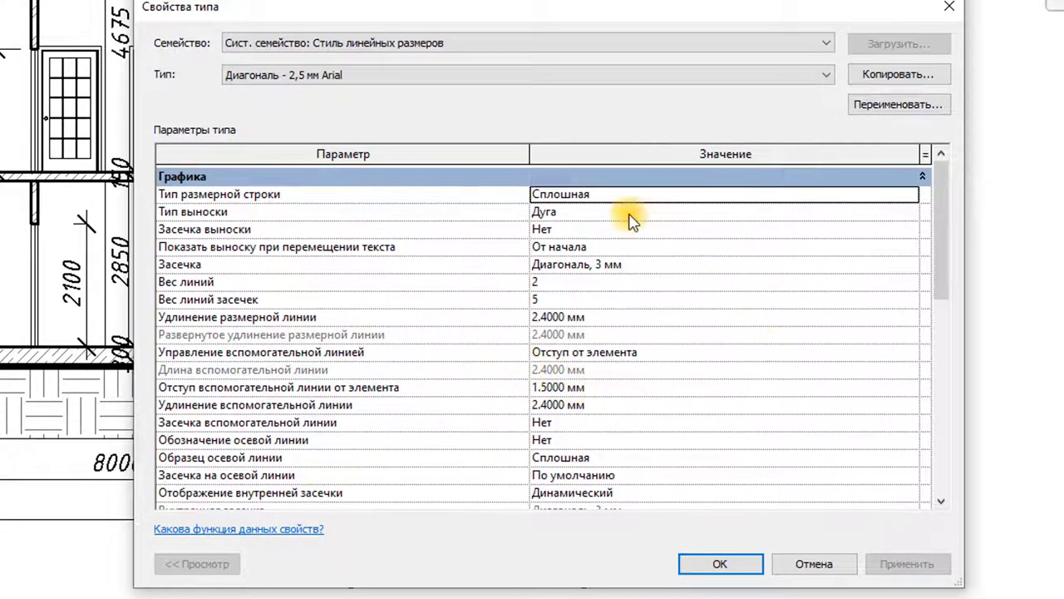
{"action": "left_click", "coordinate": [910, 212]}
{"action": "left_click", "coordinate": [910, 212]}
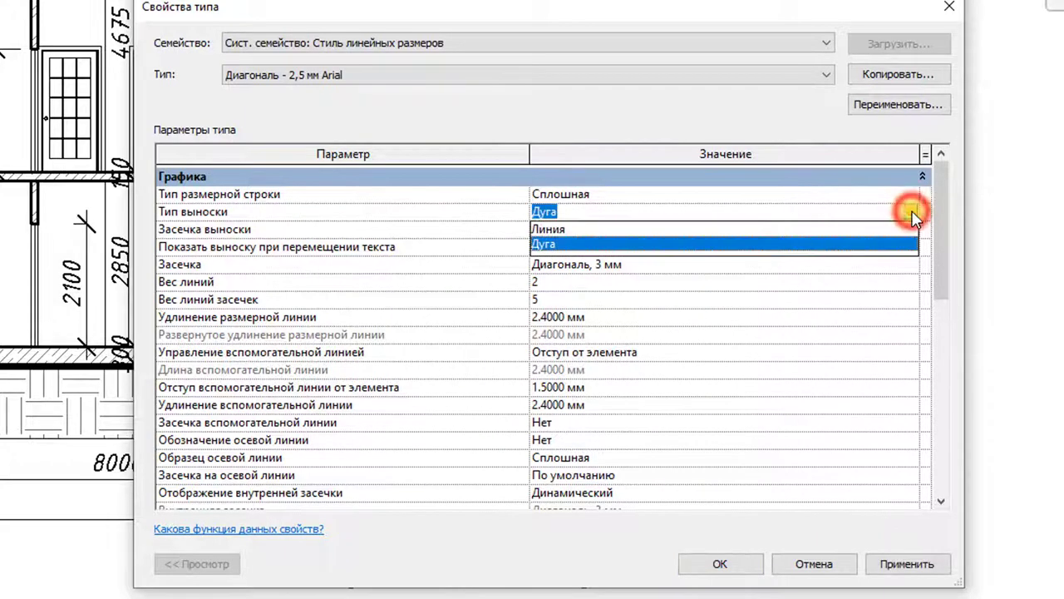
{"action": "left_click", "coordinate": [537, 229]}
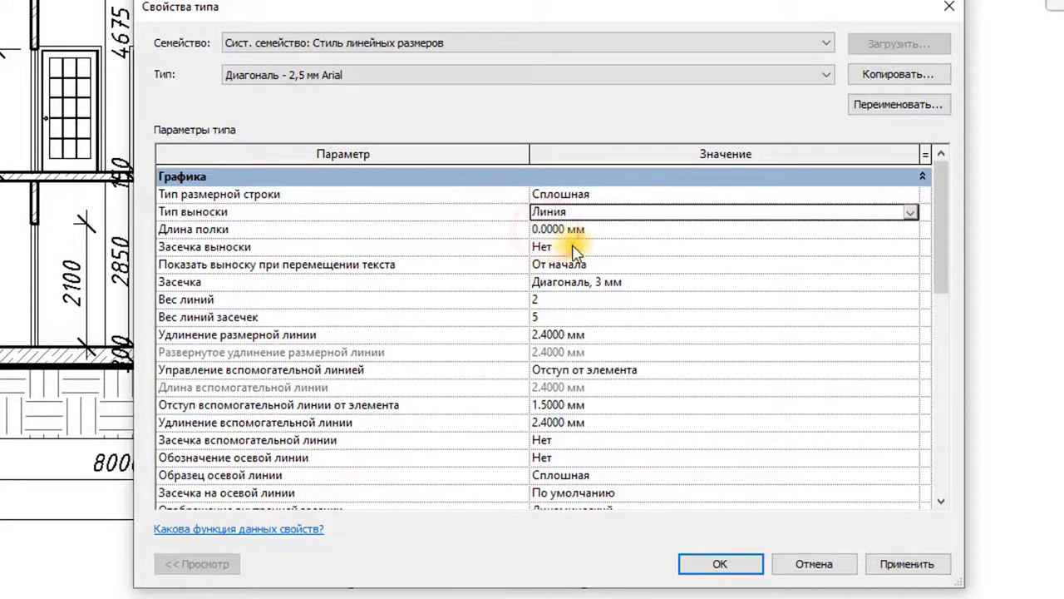
{"action": "left_click", "coordinate": [592, 229]}
{"action": "type", "text": "1"}
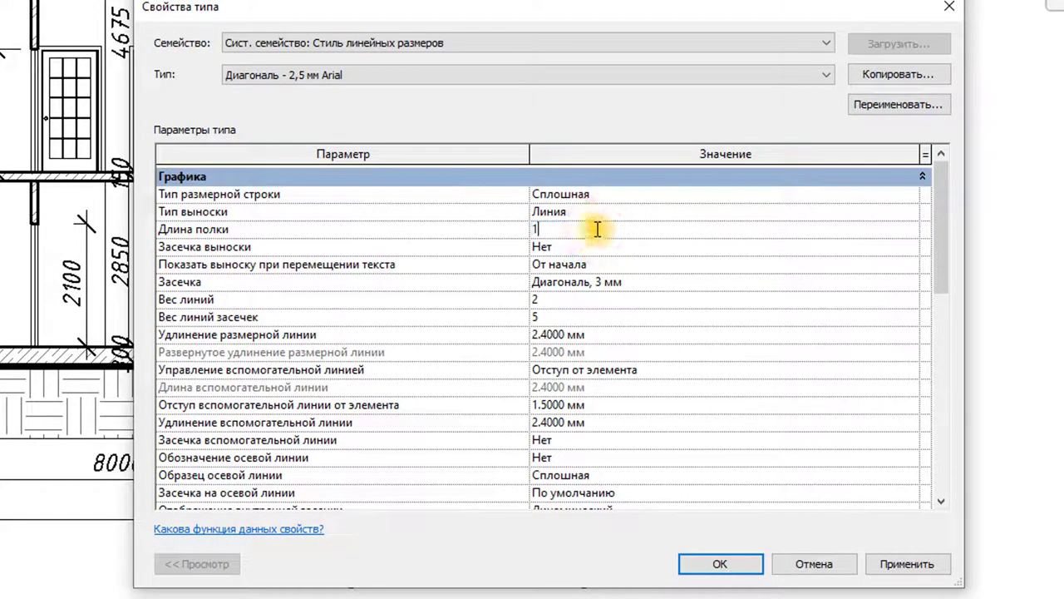
{"action": "left_click", "coordinate": [608, 285]}
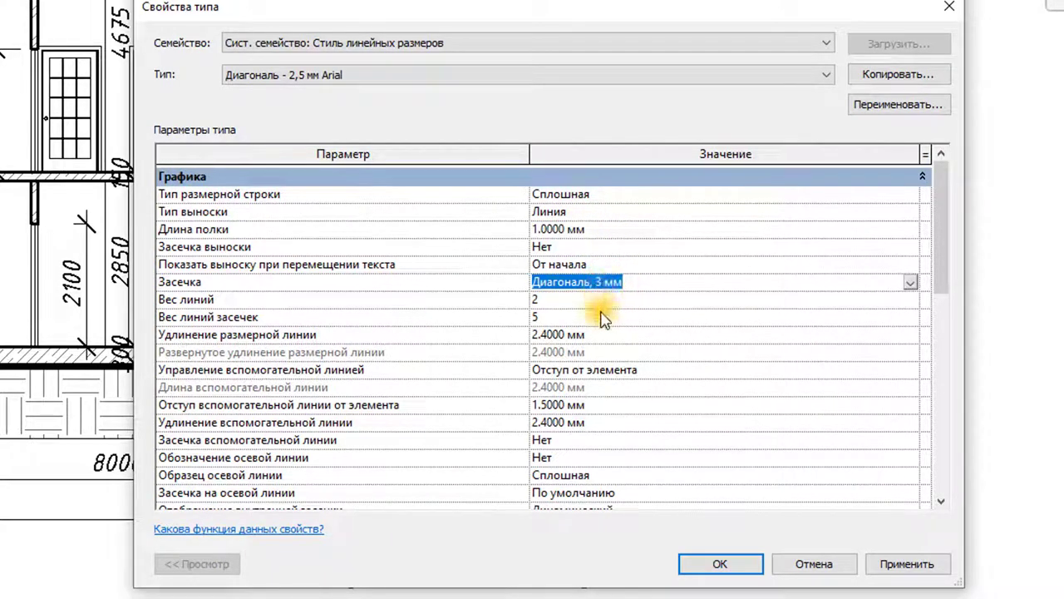
{"action": "scroll", "coordinate": [604, 320], "scroll_direction": "down", "scroll_amount": 3}
{"action": "scroll", "coordinate": [590, 357], "scroll_direction": "down", "scroll_amount": 2}
{"action": "scroll", "coordinate": [591, 392], "scroll_direction": "down", "scroll_amount": 2}
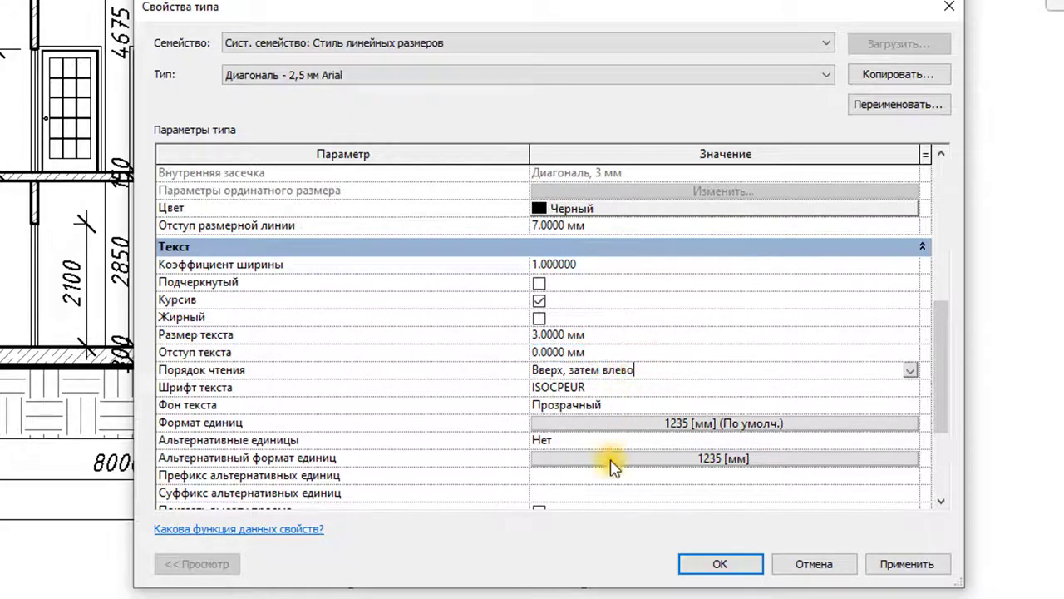
{"action": "scroll", "coordinate": [574, 434], "scroll_direction": "down", "scroll_amount": 2}
{"action": "left_click", "coordinate": [624, 437]}
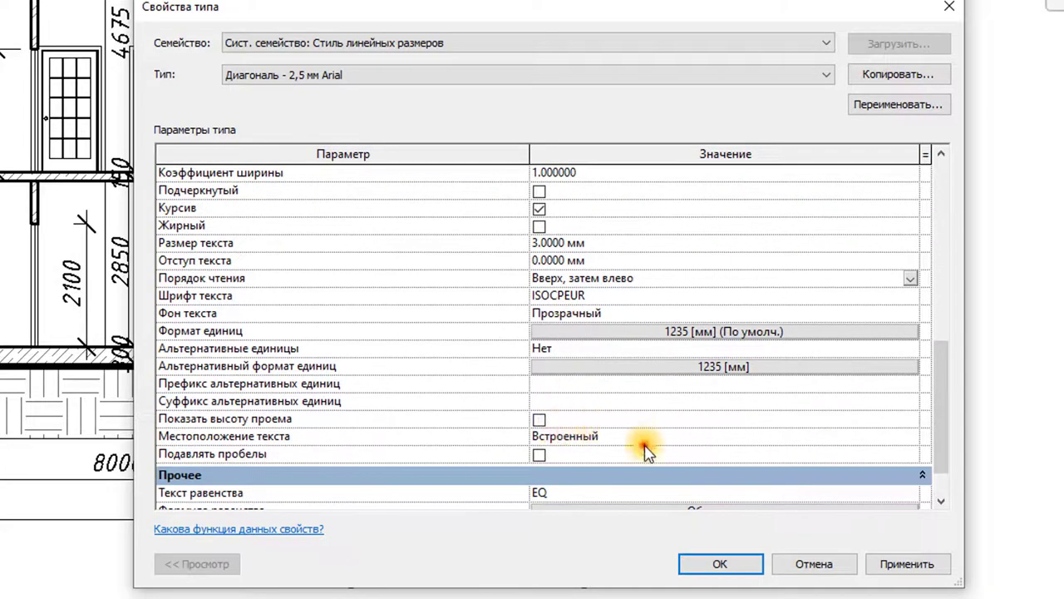
{"action": "left_click", "coordinate": [909, 438]}
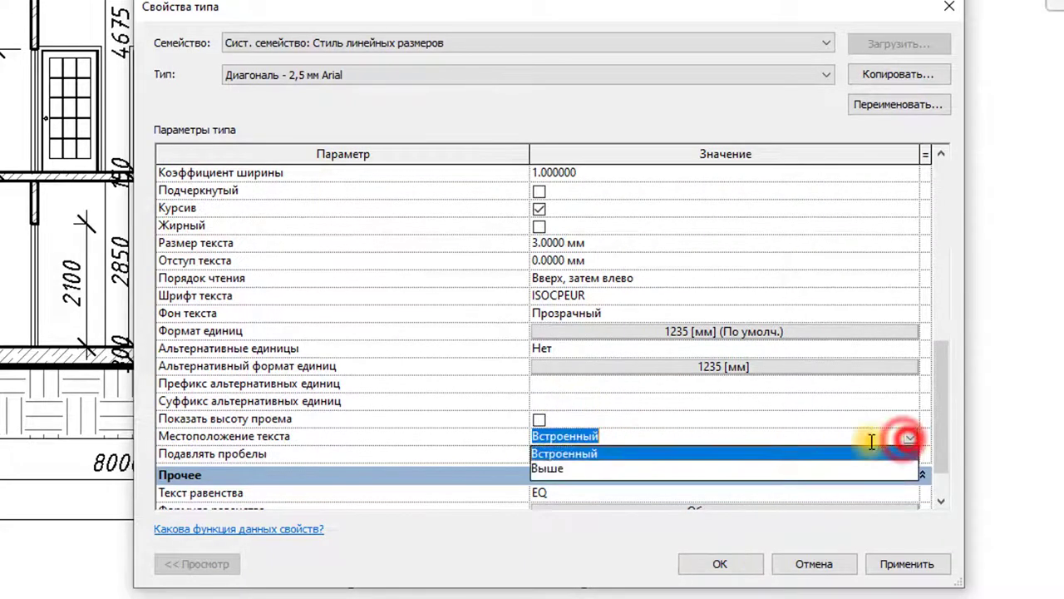
{"action": "left_click", "coordinate": [581, 468]}
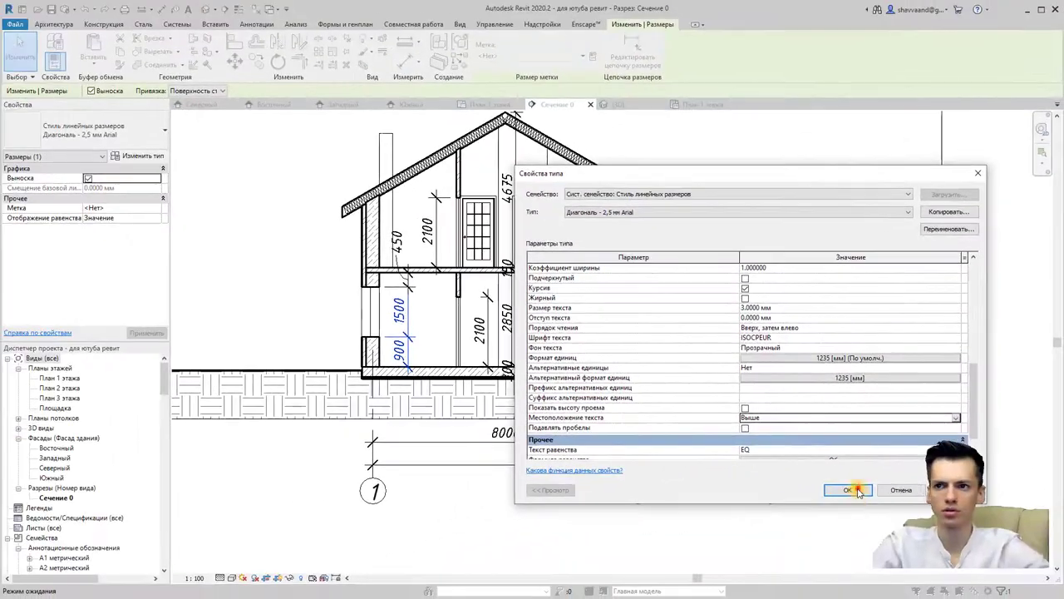
{"action": "left_click", "coordinate": [858, 488]}
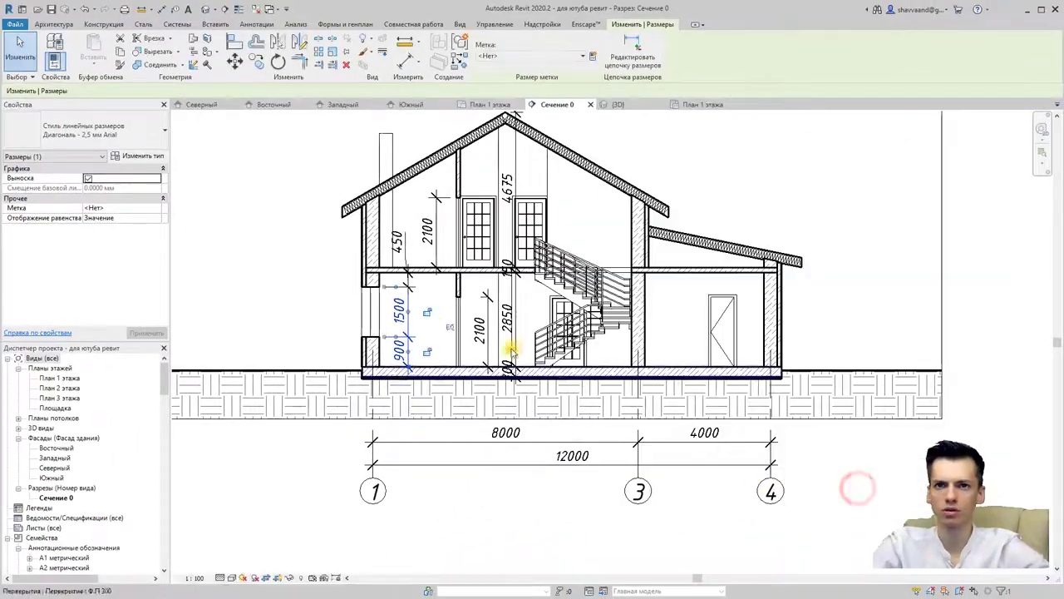
- Move the 450 text up off the floor and the 300 text clear of the lines
{"action": "scroll", "coordinate": [407, 241], "scroll_direction": "up", "scroll_amount": 3}
{"action": "left_click", "coordinate": [402, 250]}
{"action": "left_click_drag", "start_coordinate": [402, 249], "coordinate": [400, 226]}
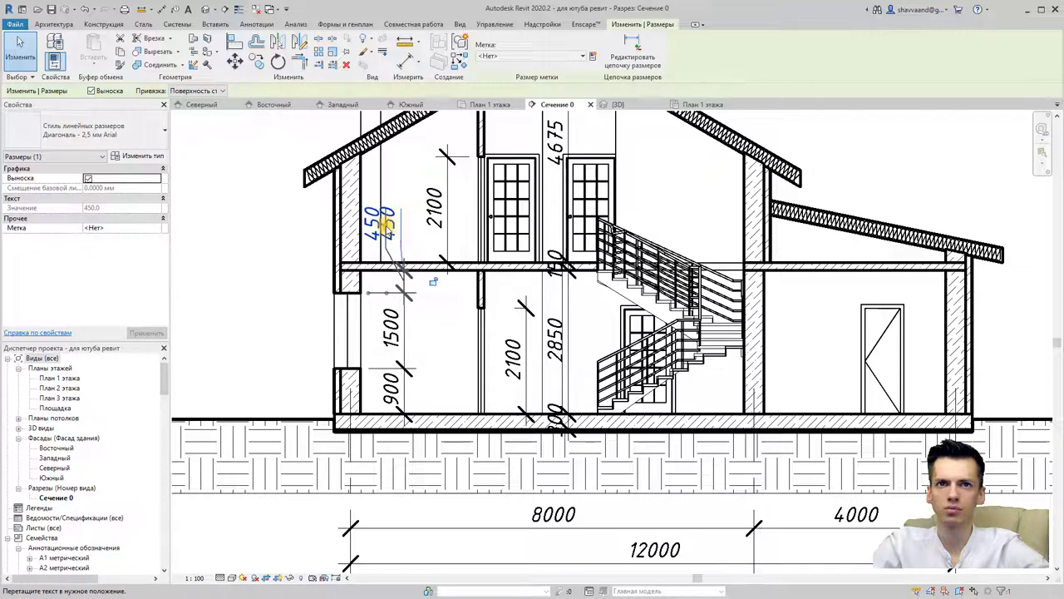
{"action": "left_click", "coordinate": [553, 419]}
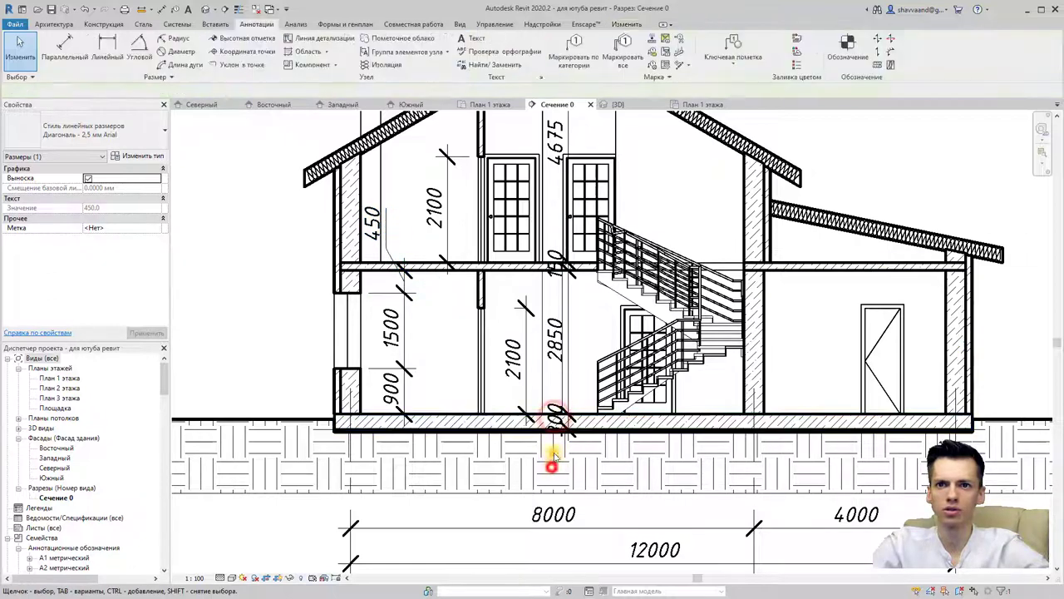
{"action": "left_click", "coordinate": [554, 418]}
{"action": "mouse_move", "coordinate": [557, 416]}
{"action": "left_mouse_down"}
{"action": "mouse_move", "coordinate": [569, 422]}
{"action": "mouse_move", "coordinate": [586, 377]}
{"action": "left_mouse_up"}
{"action": "middle_click_drag", "start_coordinate": [554, 265], "coordinate": [536, 342]}
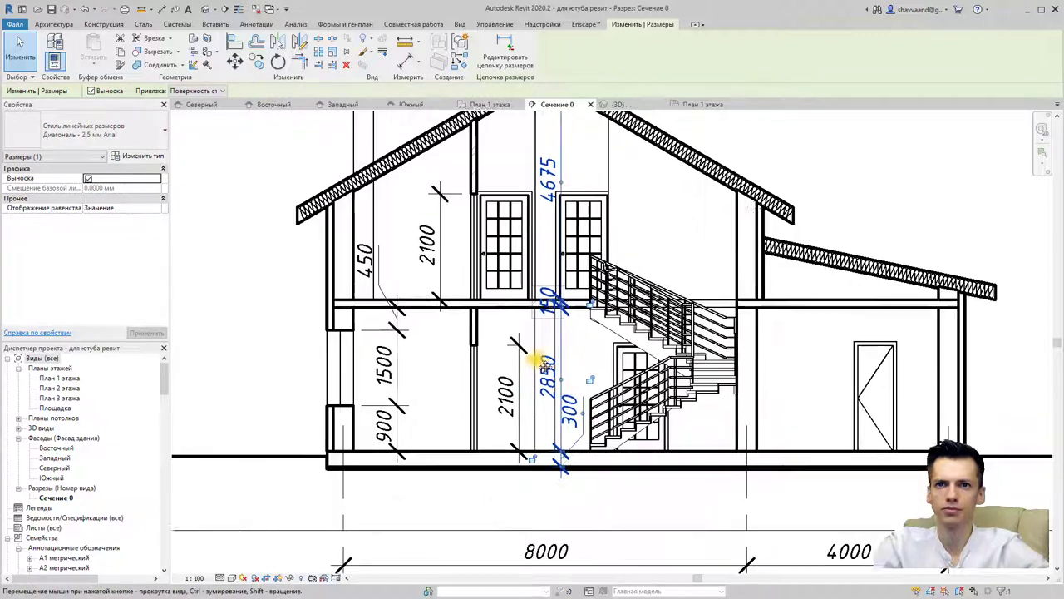
- Reset the 150 dimension's witness line on the floor slab and lift its text above the floor on a leader
{"action": "left_click", "coordinate": [535, 341]}
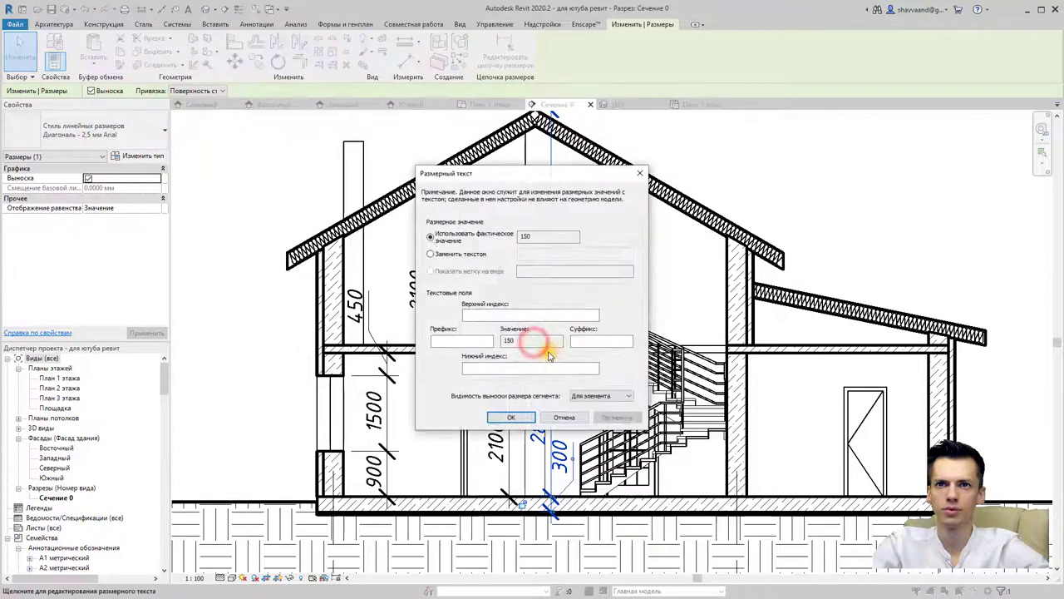
{"action": "left_click", "coordinate": [640, 178]}
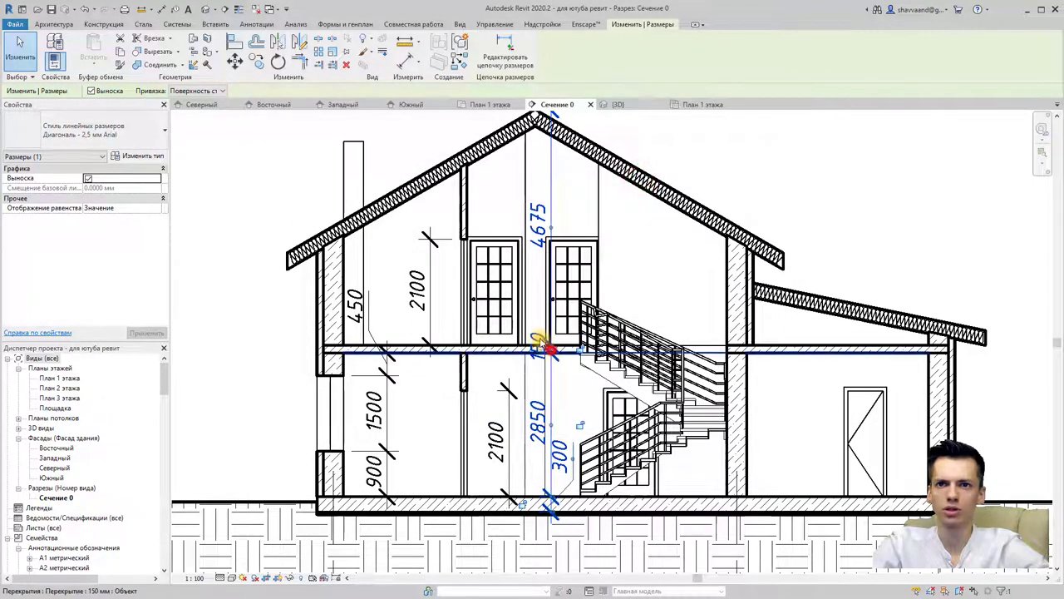
{"action": "left_click_drag", "start_coordinate": [548, 350], "coordinate": [539, 340]}
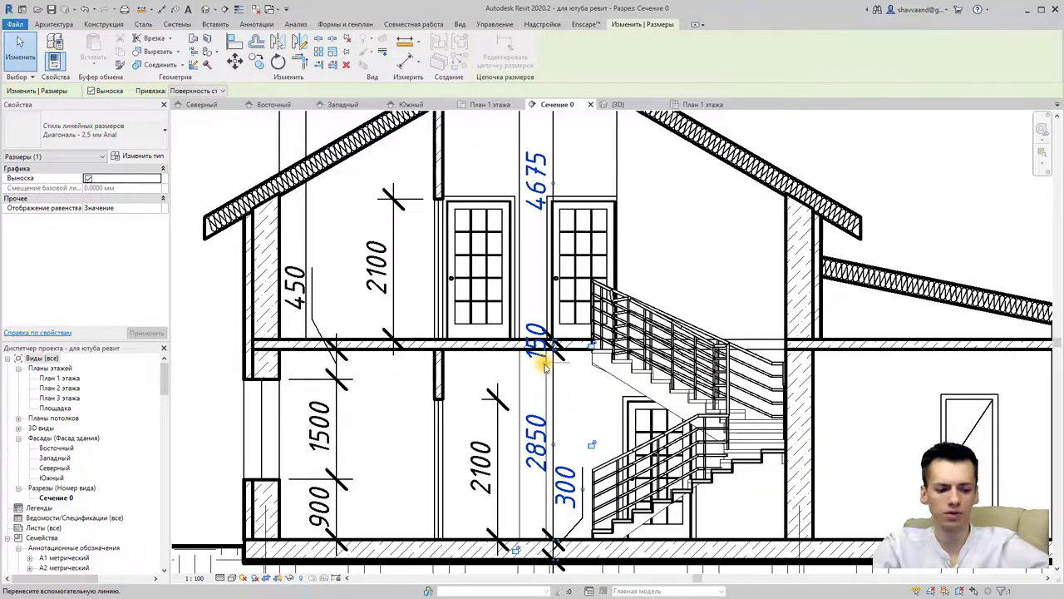
{"action": "left_click", "coordinate": [549, 343]}
{"action": "scroll", "coordinate": [511, 313], "scroll_direction": "up", "scroll_amount": 5}
{"action": "left_click", "coordinate": [511, 312]}
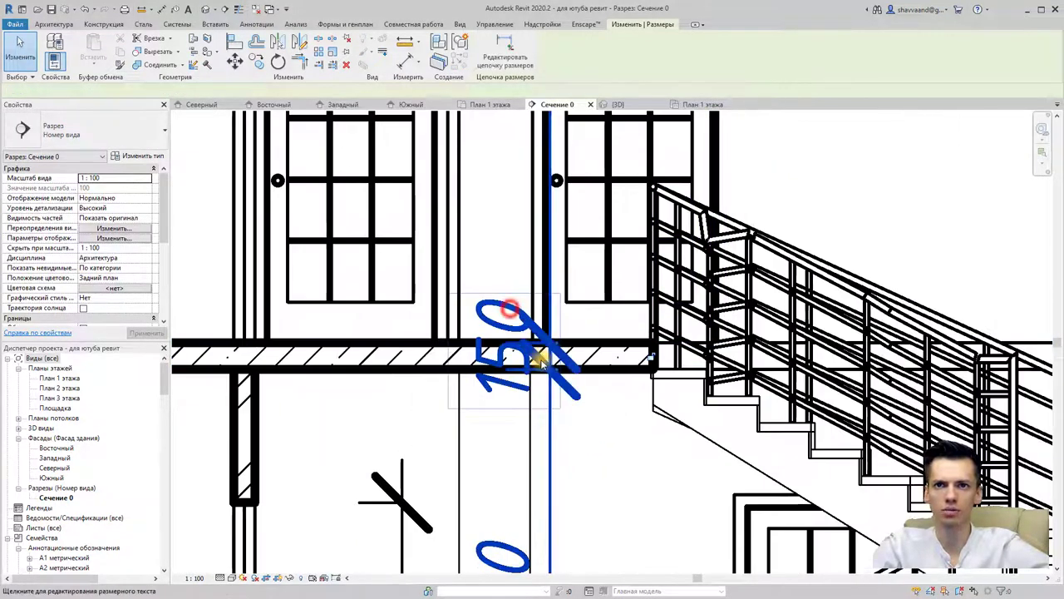
{"action": "left_click_drag", "start_coordinate": [511, 308], "coordinate": [515, 197]}
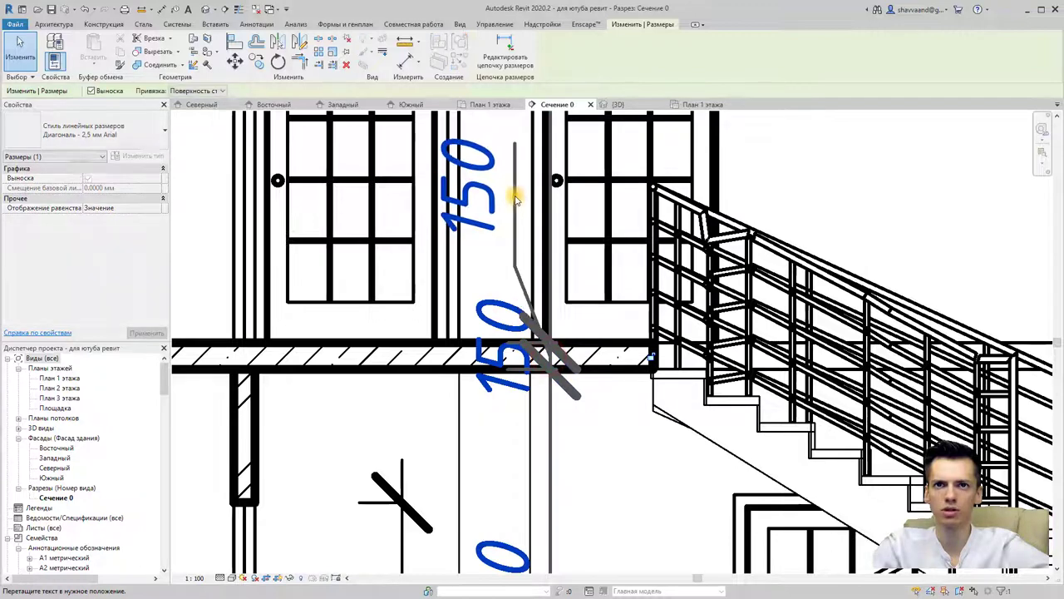
{"action": "key", "text": "Escape"}
{"action": "scroll", "coordinate": [602, 189], "scroll_direction": "down", "scroll_amount": 4}
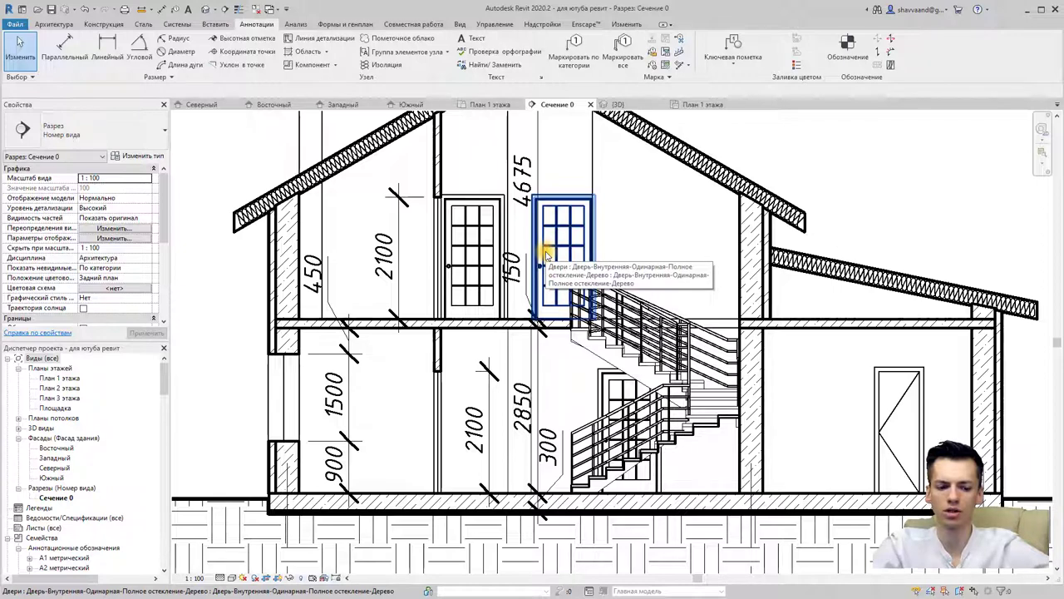
{"action": "scroll", "coordinate": [544, 254], "scroll_direction": "down", "scroll_amount": 2}
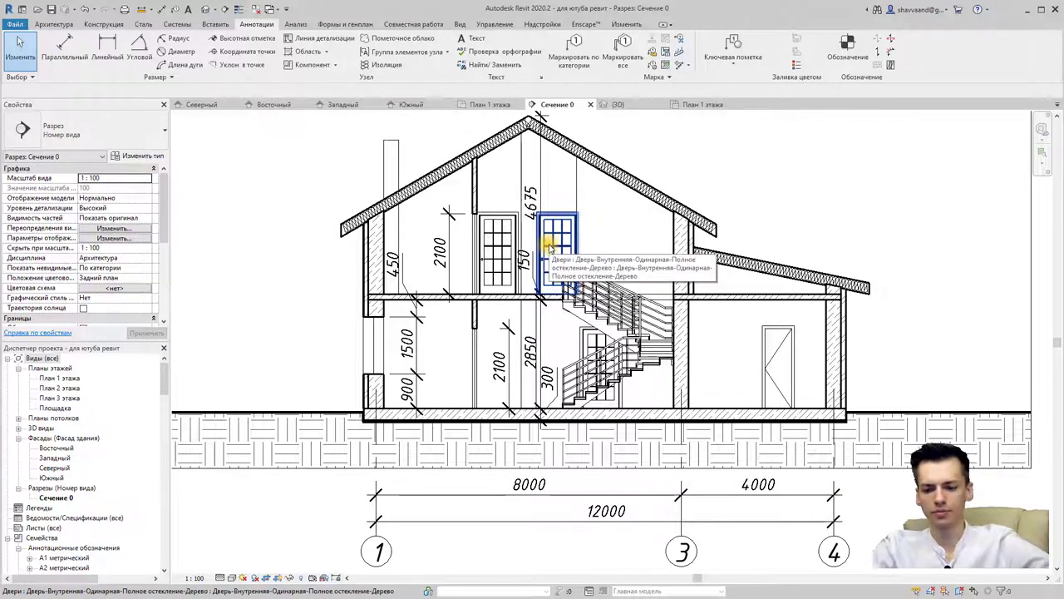
{"action": "scroll", "coordinate": [555, 254], "scroll_direction": "down", "scroll_amount": 1}
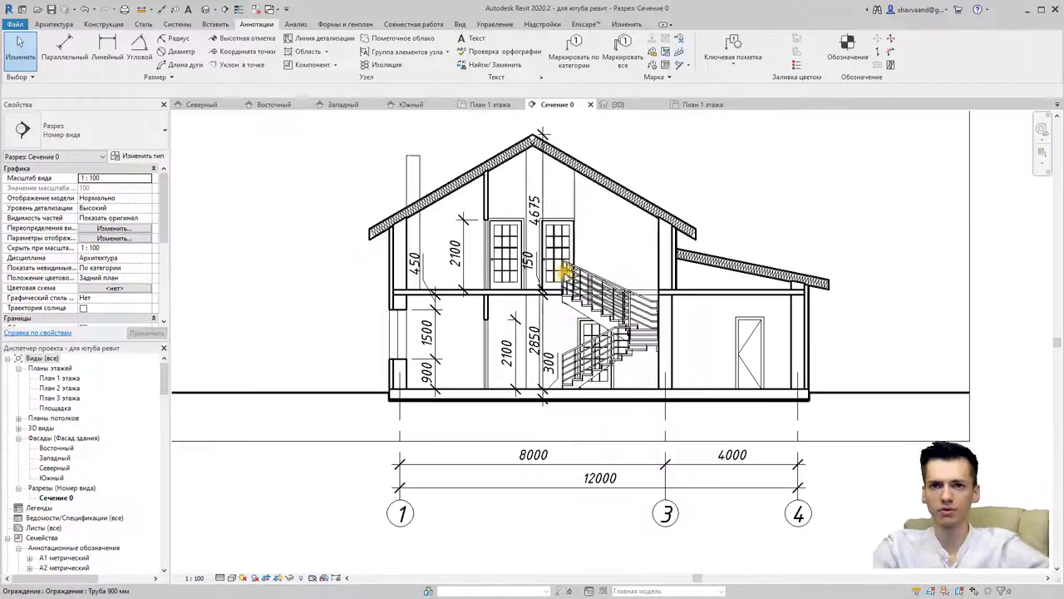
{"action": "middle_click_drag", "start_coordinate": [565, 275], "coordinate": [595, 292]}
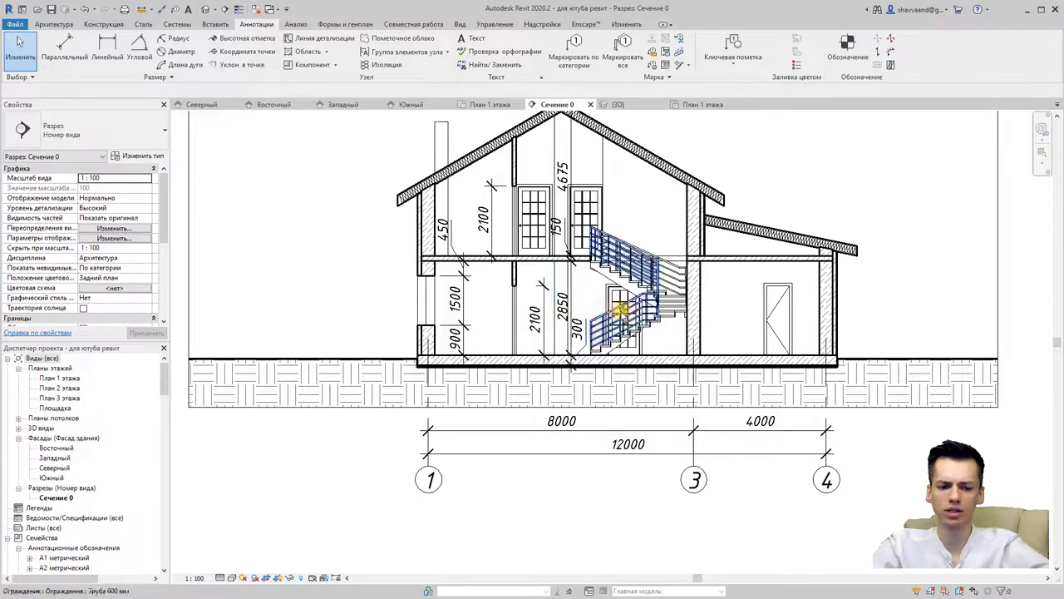
{"action": "middle_click_drag", "start_coordinate": [615, 303], "coordinate": [598, 324]}
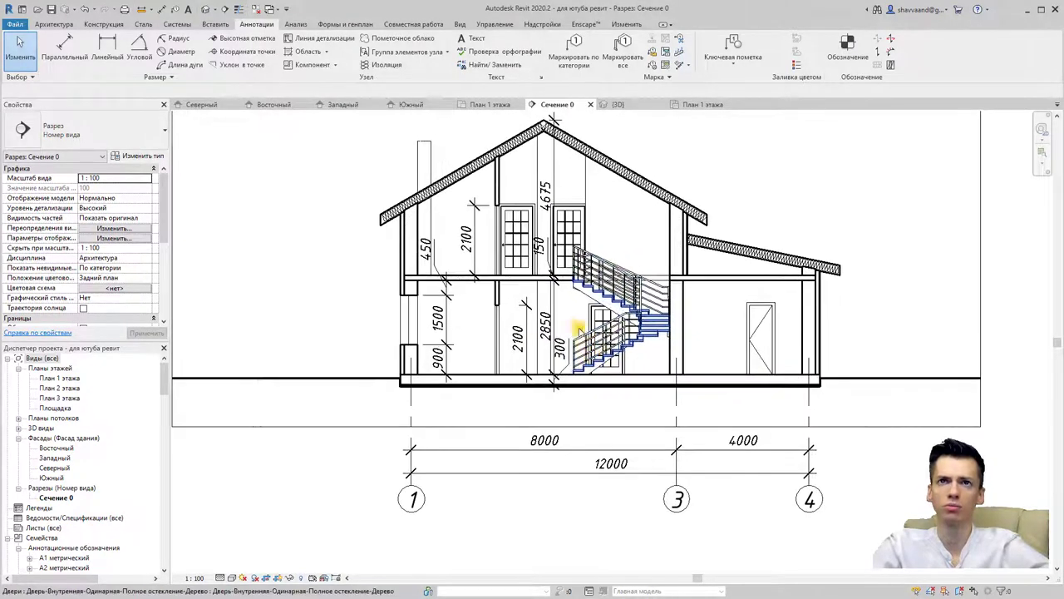
- Place a +7.675 spot elevation on the roof ridge, with the mark sitting just above it
{"action": "left_click", "coordinate": [241, 38]}
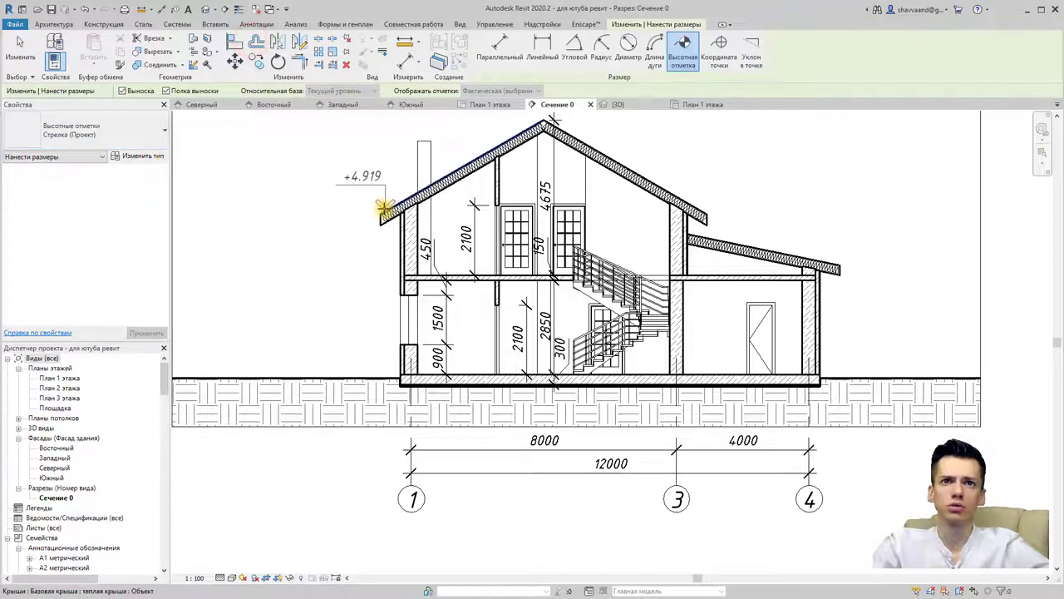
{"action": "scroll", "coordinate": [565, 274], "scroll_direction": "up", "scroll_amount": 2}
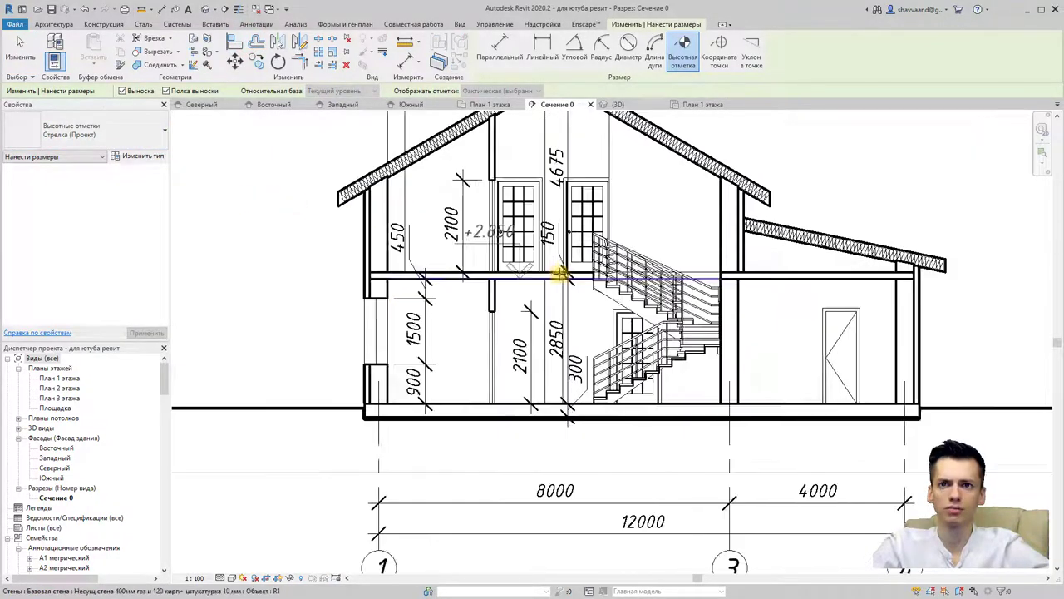
{"action": "scroll", "coordinate": [565, 274], "scroll_direction": "up", "scroll_amount": 1}
{"action": "scroll", "coordinate": [410, 267], "scroll_direction": "down", "scroll_amount": 2}
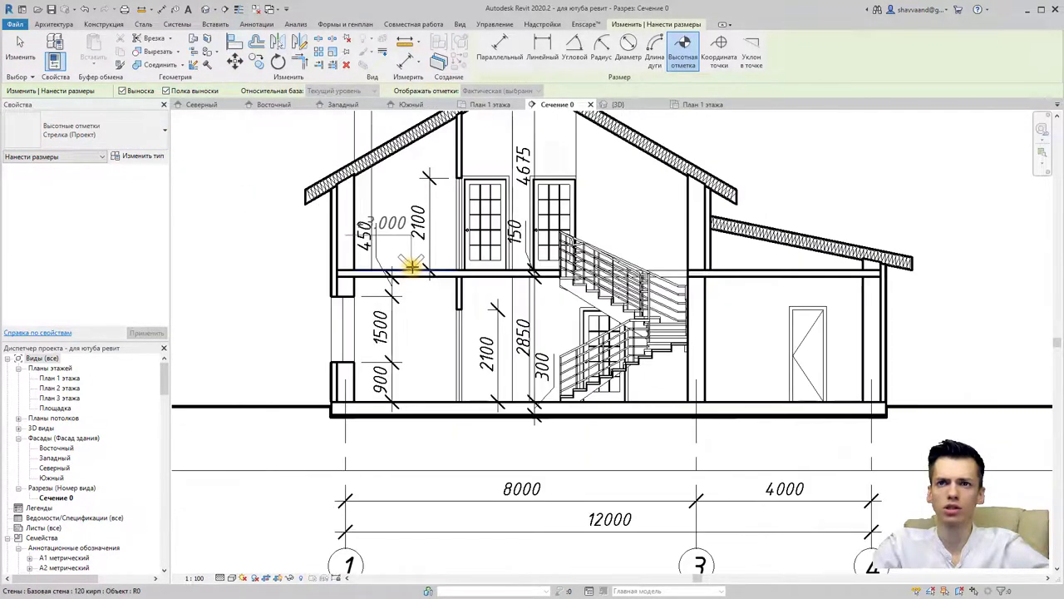
{"action": "scroll", "coordinate": [415, 261], "scroll_direction": "up", "scroll_amount": 1}
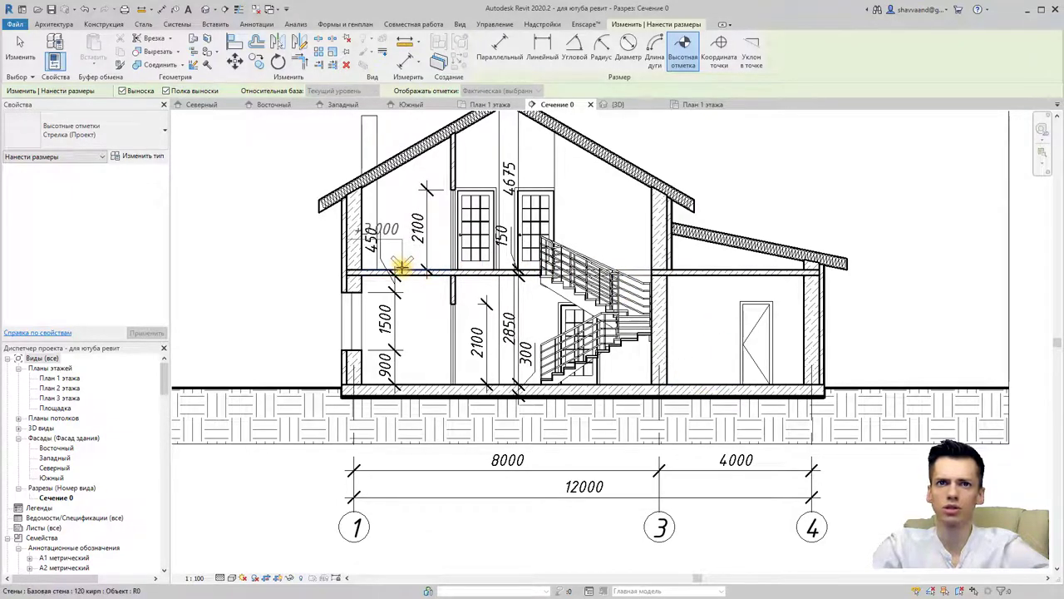
{"action": "middle_click_drag", "start_coordinate": [401, 266], "coordinate": [478, 252]}
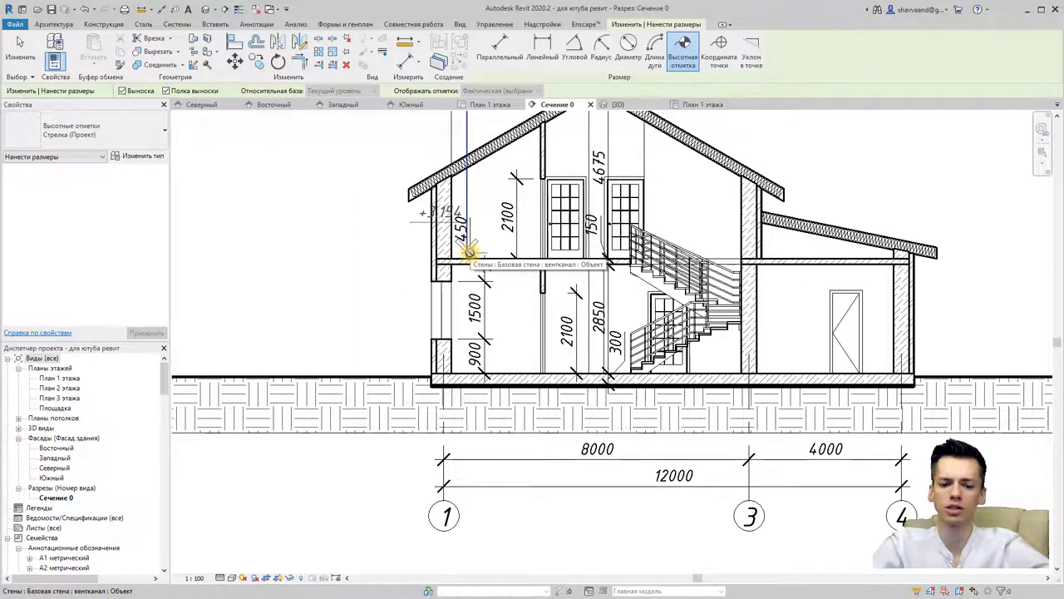
{"action": "middle_click_drag", "start_coordinate": [461, 257], "coordinate": [480, 281]}
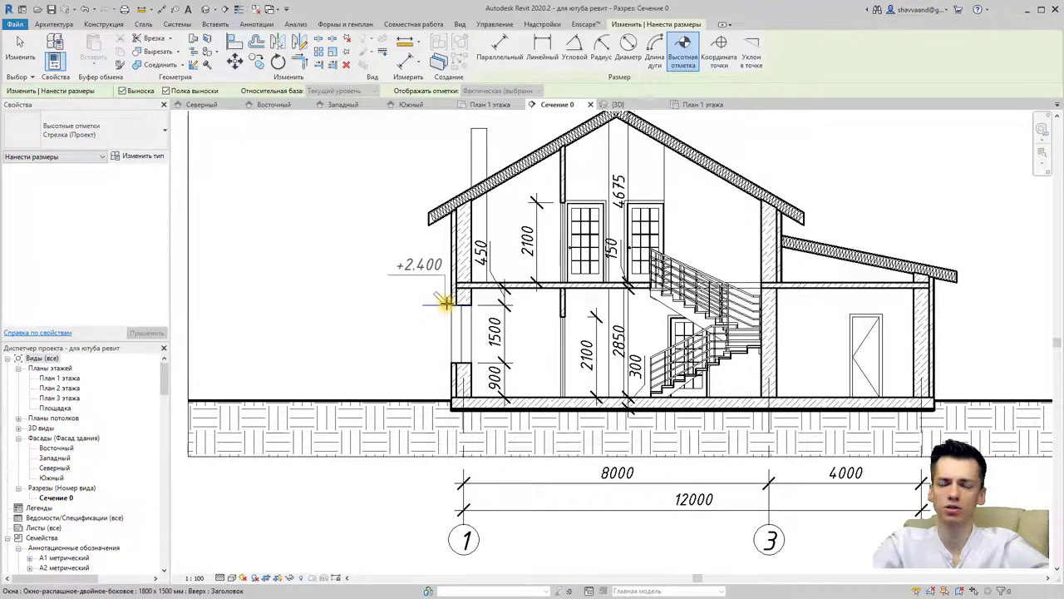
{"action": "middle_click_drag", "start_coordinate": [551, 230], "coordinate": [541, 194]}
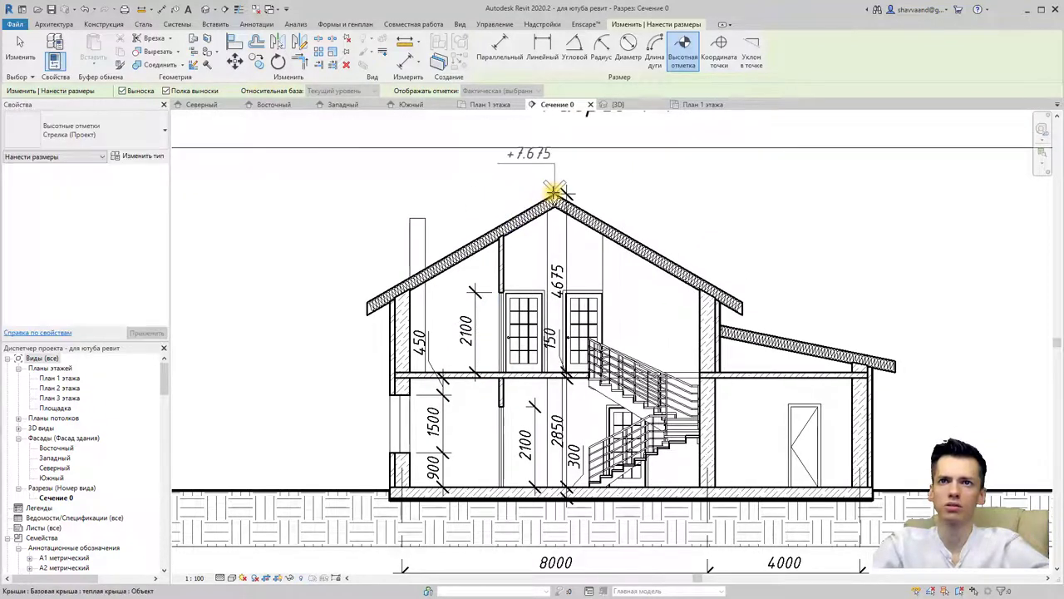
{"action": "left_click", "coordinate": [553, 193]}
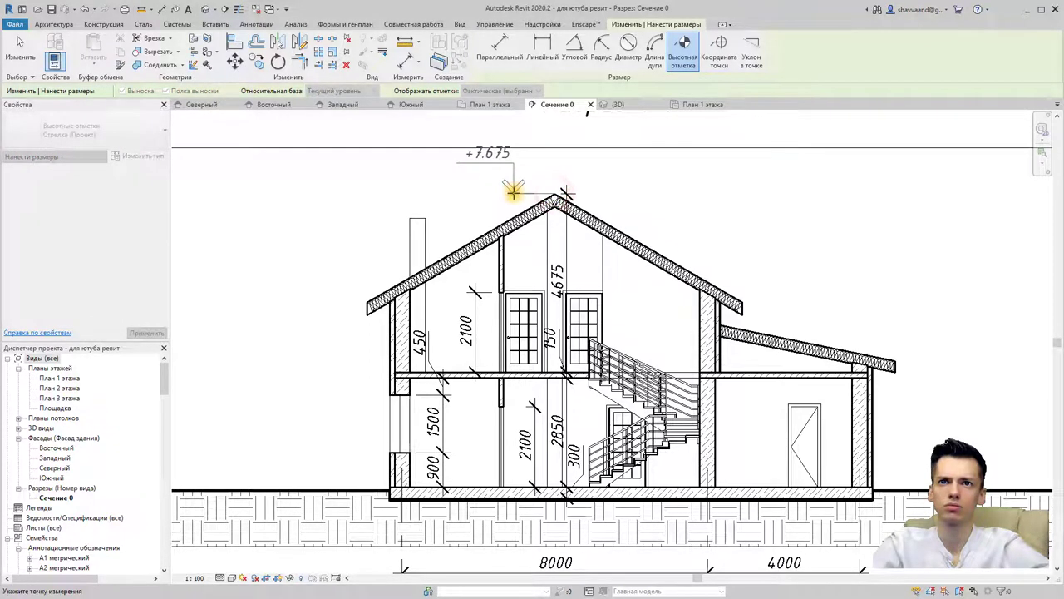
{"action": "left_click", "coordinate": [513, 193]}
{"action": "scroll", "coordinate": [457, 199], "scroll_direction": "down", "scroll_amount": 2}
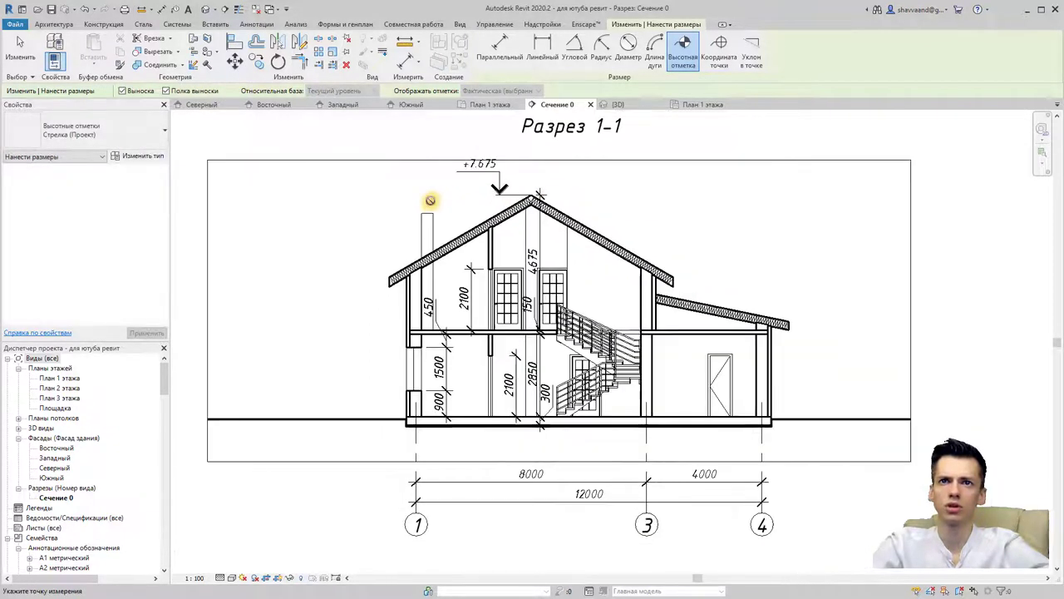
{"action": "key", "text": "Escape"}
{"action": "key", "text": "Escape"}
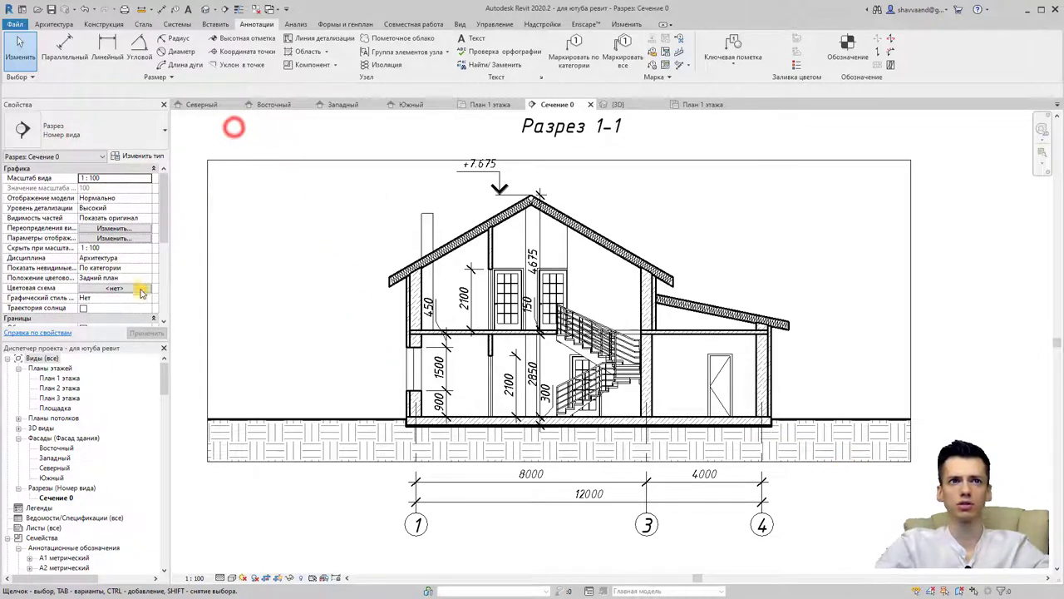
- Select the ground topography surface and check its material
{"action": "left_click", "coordinate": [243, 420]}
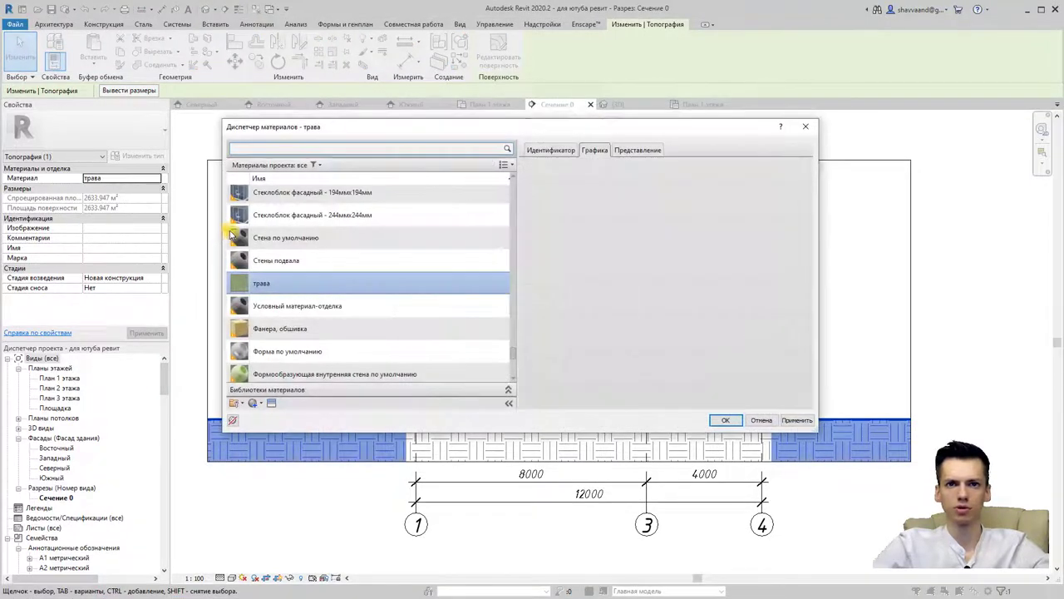
{"action": "scroll", "coordinate": [430, 291], "scroll_direction": "down", "scroll_amount": 2}
{"action": "scroll", "coordinate": [428, 300], "scroll_direction": "down", "scroll_amount": 2}
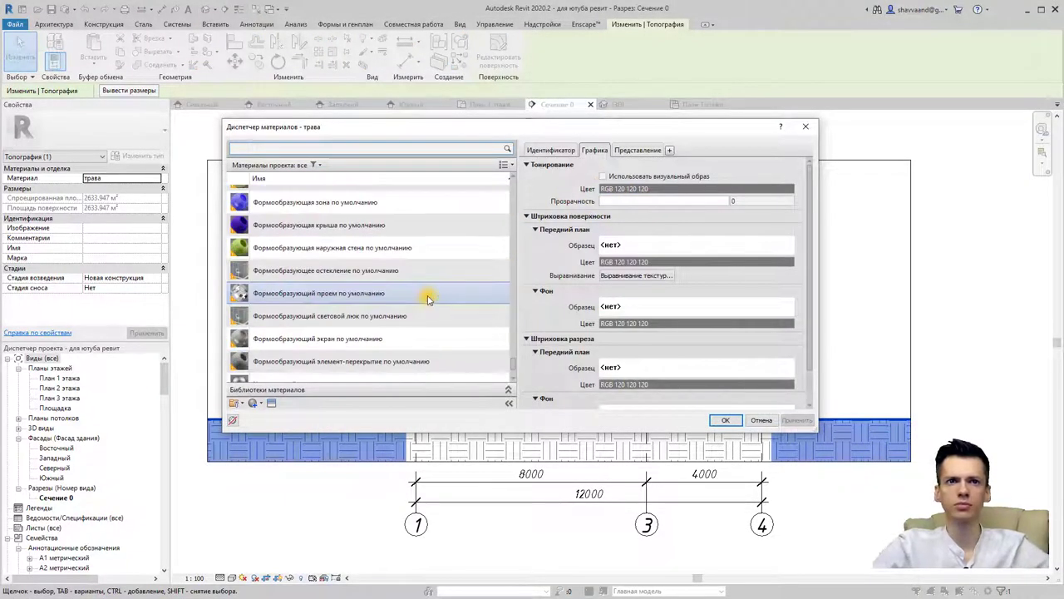
{"action": "left_click", "coordinate": [805, 127]}
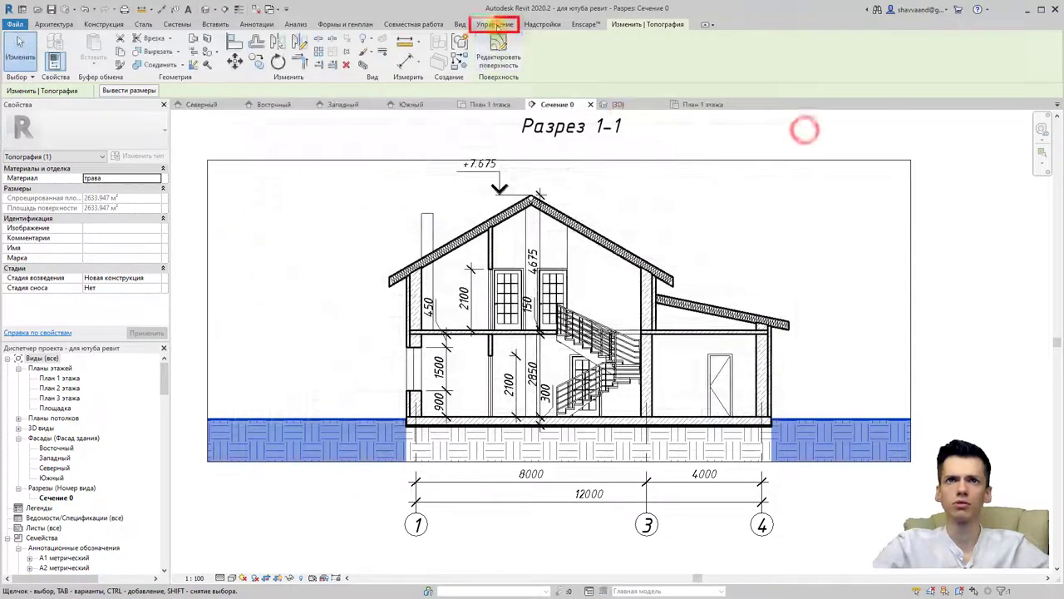
- Set the Земля material's cut pattern to <Без образца> in the Materials browser
{"action": "left_click", "coordinate": [492, 23]}
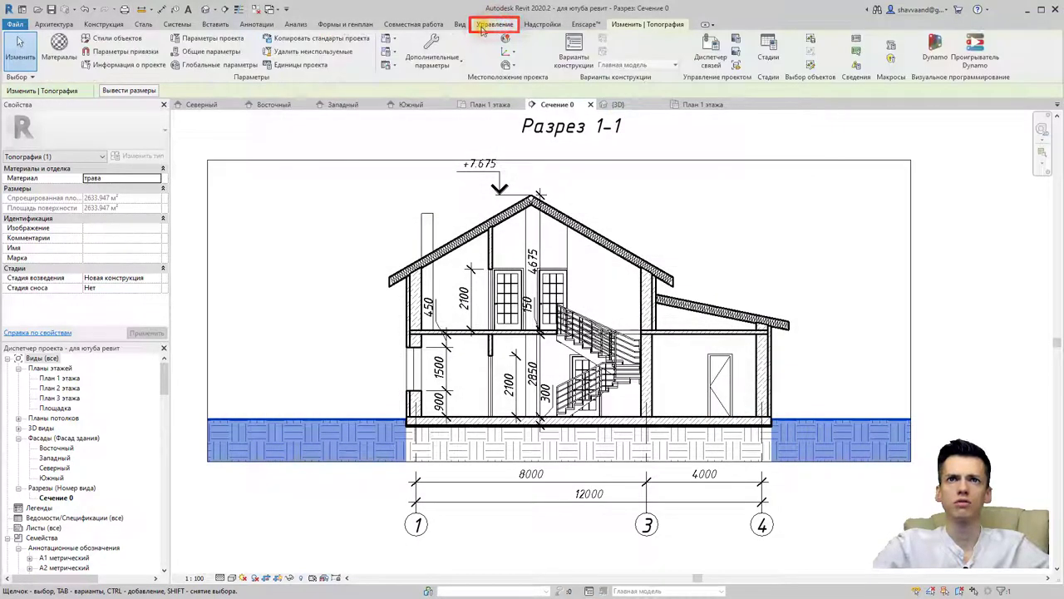
{"action": "left_click", "coordinate": [59, 46]}
{"action": "type", "text": "зем"}
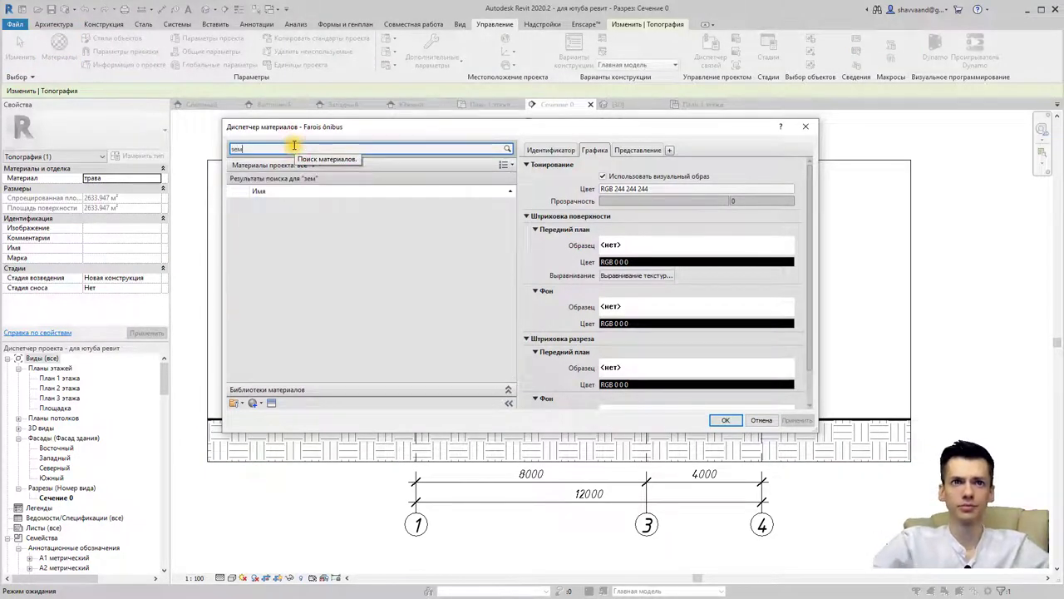
{"action": "left_click", "coordinate": [313, 210]}
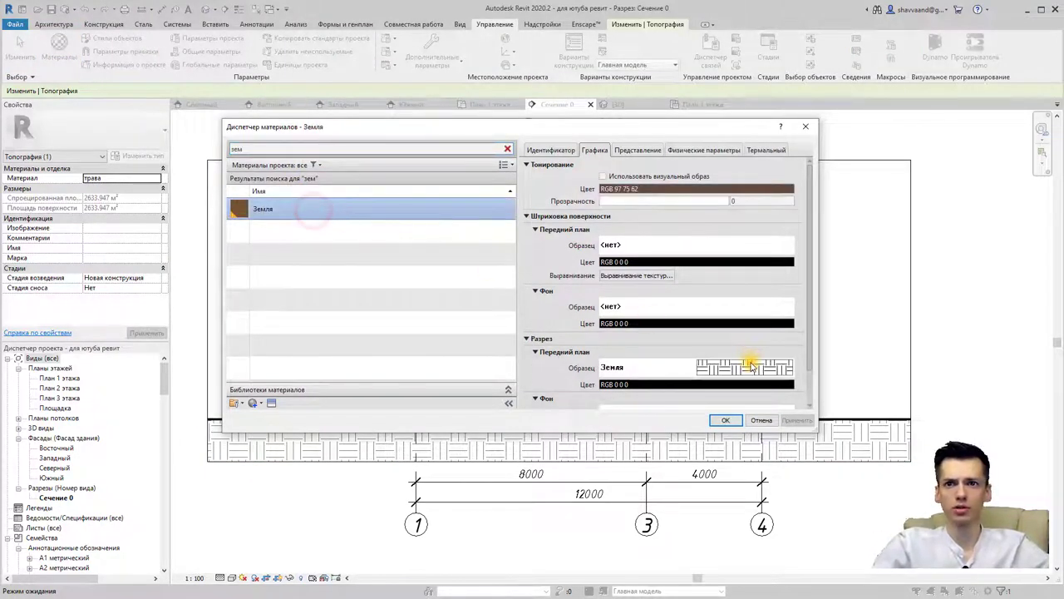
{"action": "left_click", "coordinate": [748, 366]}
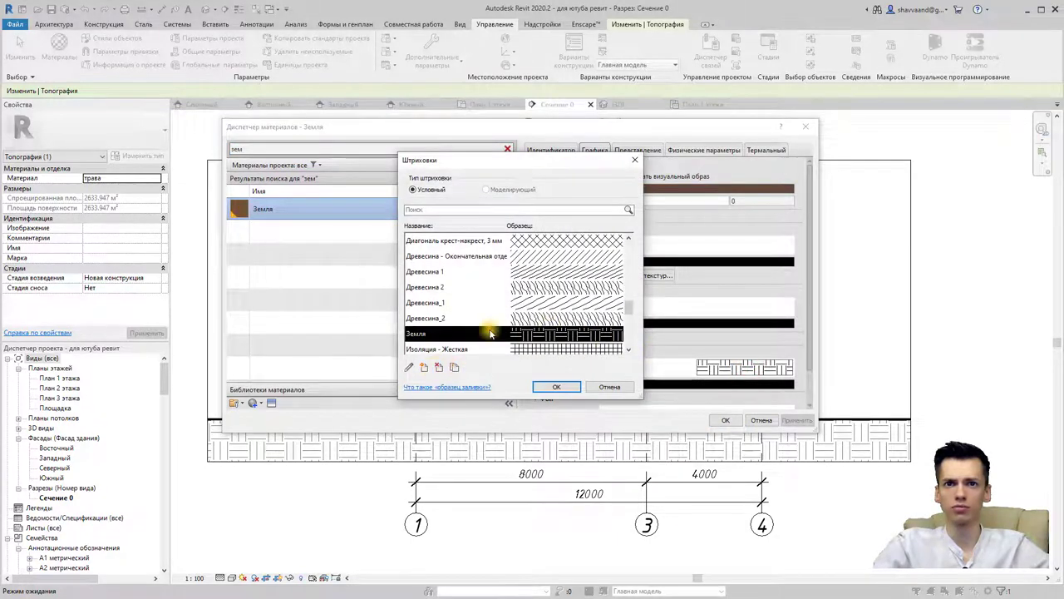
{"action": "scroll", "coordinate": [532, 308], "scroll_direction": "up", "scroll_amount": 5}
{"action": "scroll", "coordinate": [532, 308], "scroll_direction": "up", "scroll_amount": 5}
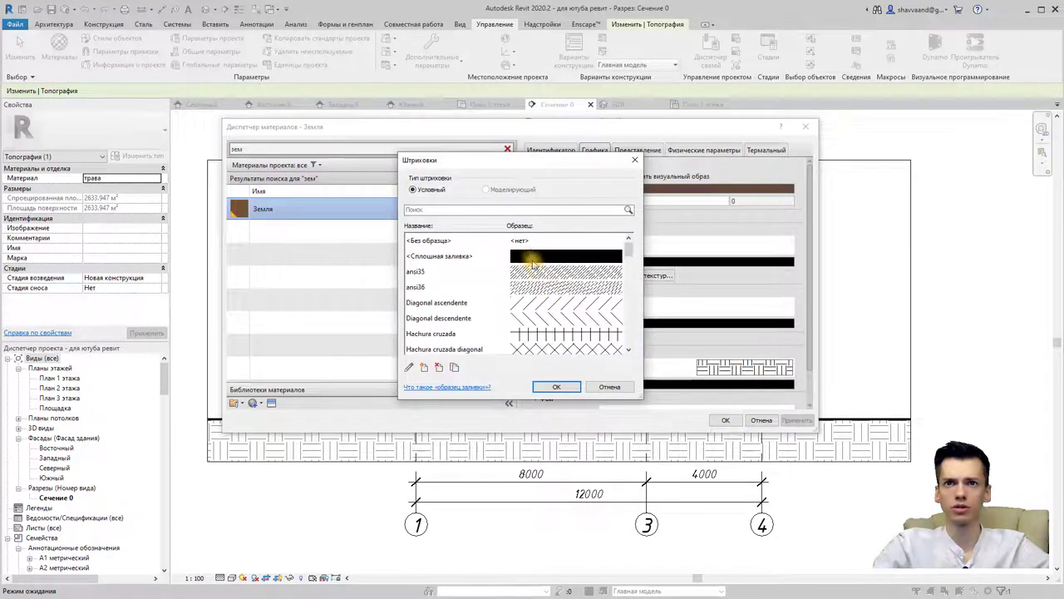
{"action": "left_click", "coordinate": [522, 242]}
{"action": "left_click", "coordinate": [556, 387]}
{"action": "left_click", "coordinate": [720, 421]}
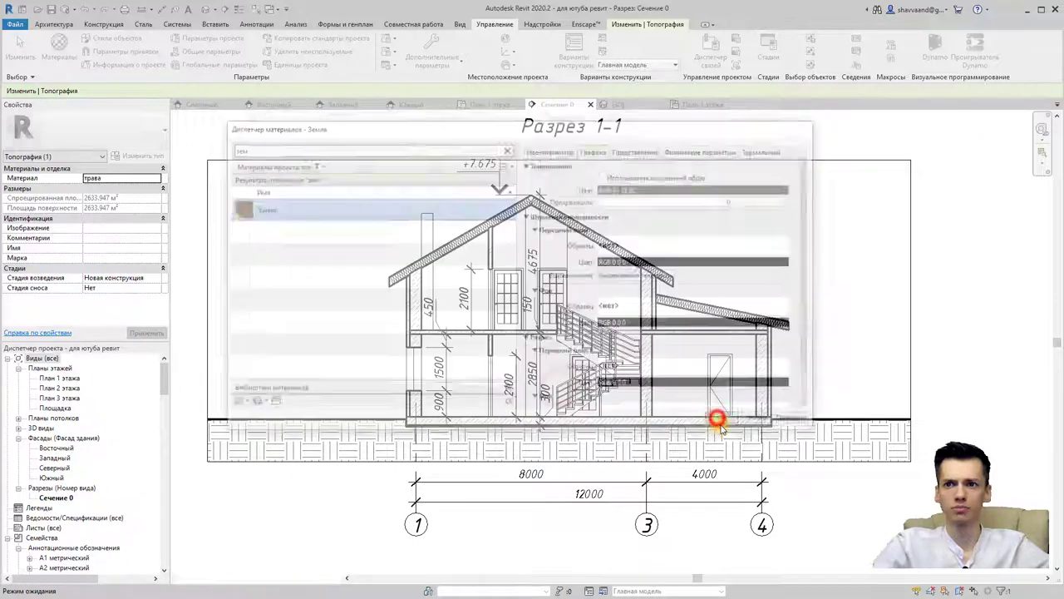
- Draw a short 45° detail line under the ground line right of the building, then select it
{"action": "scroll", "coordinate": [820, 333], "scroll_direction": "up", "scroll_amount": 1}
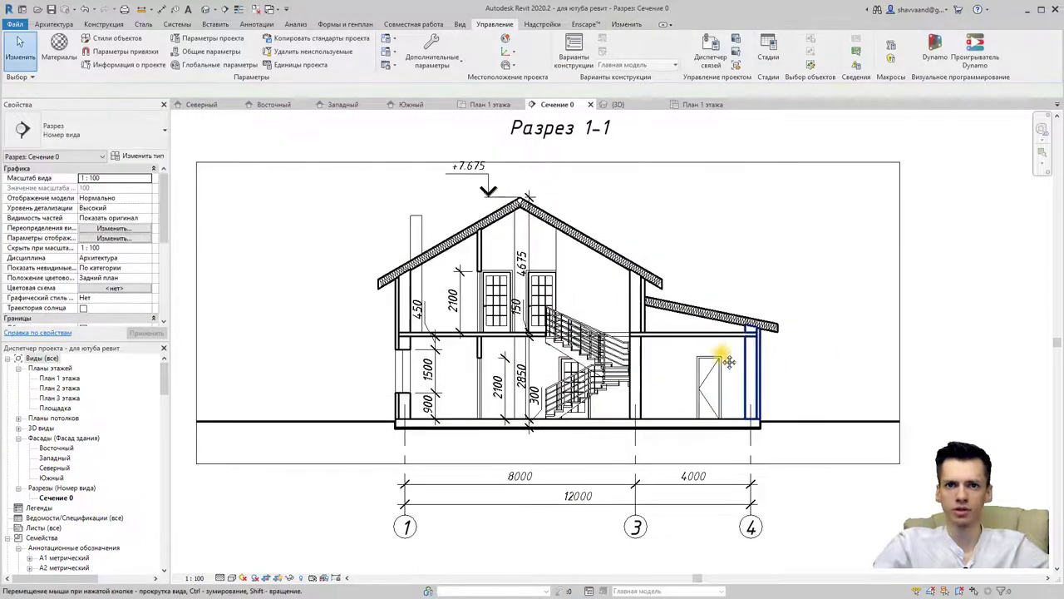
{"action": "scroll", "coordinate": [731, 404], "scroll_direction": "up", "scroll_amount": 2}
{"action": "scroll", "coordinate": [708, 408], "scroll_direction": "down", "scroll_amount": 1}
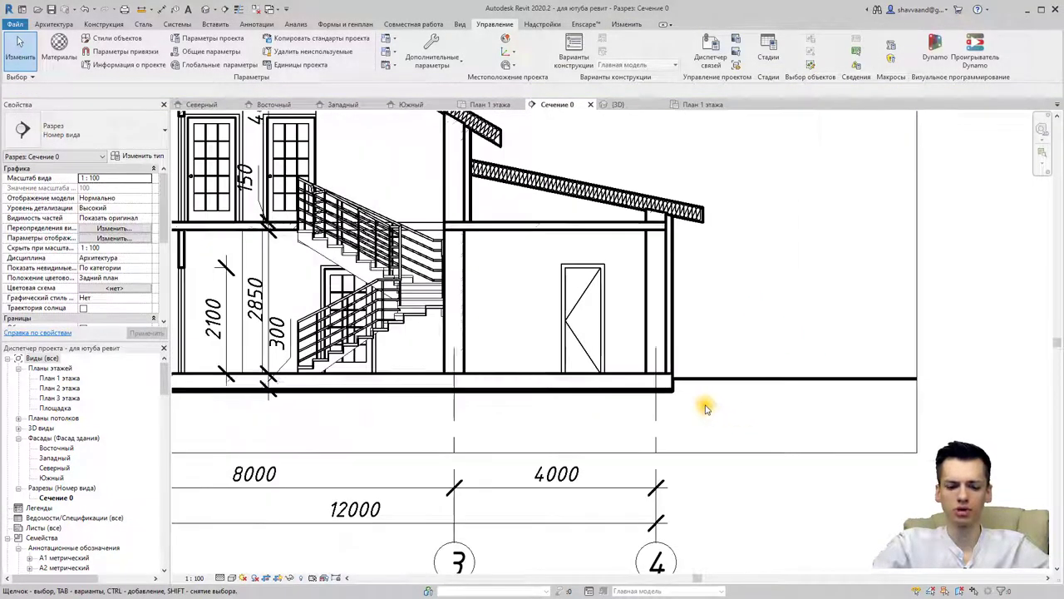
{"action": "middle_click_drag", "start_coordinate": [701, 402], "coordinate": [746, 399]}
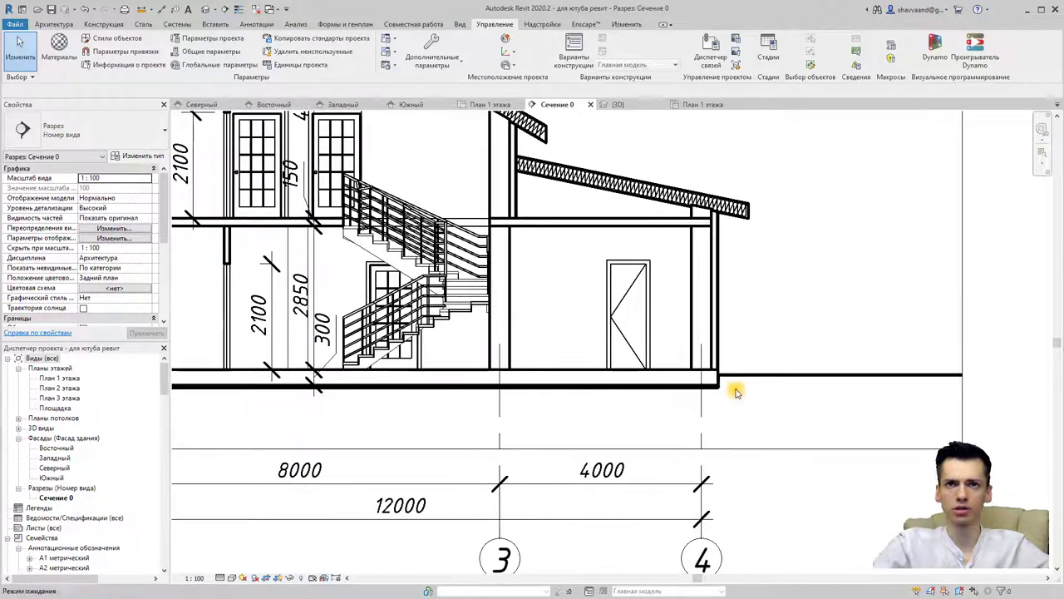
{"action": "left_click", "coordinate": [39, 25]}
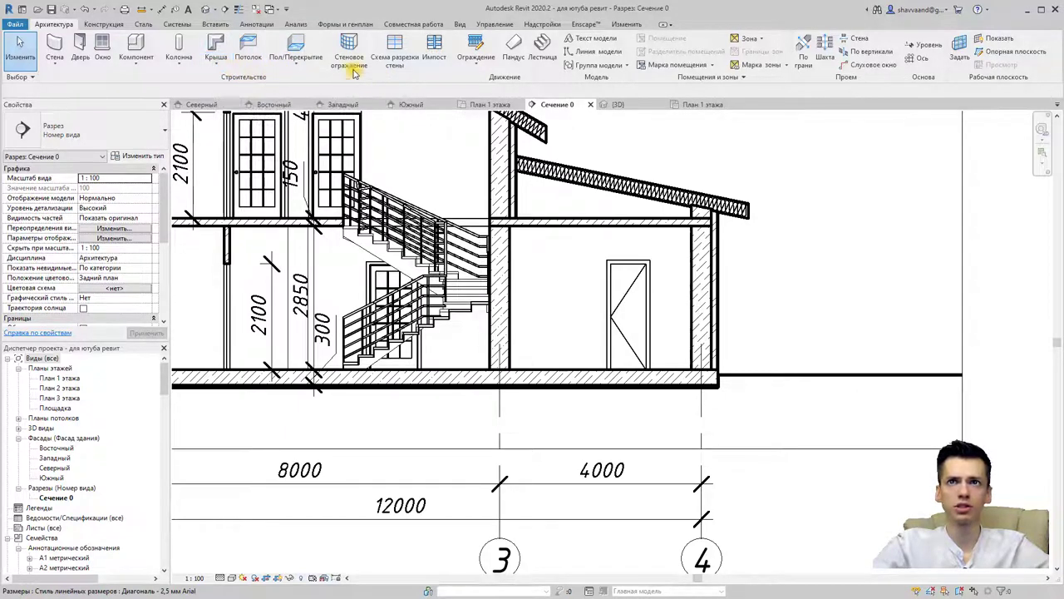
{"action": "left_click", "coordinate": [249, 25]}
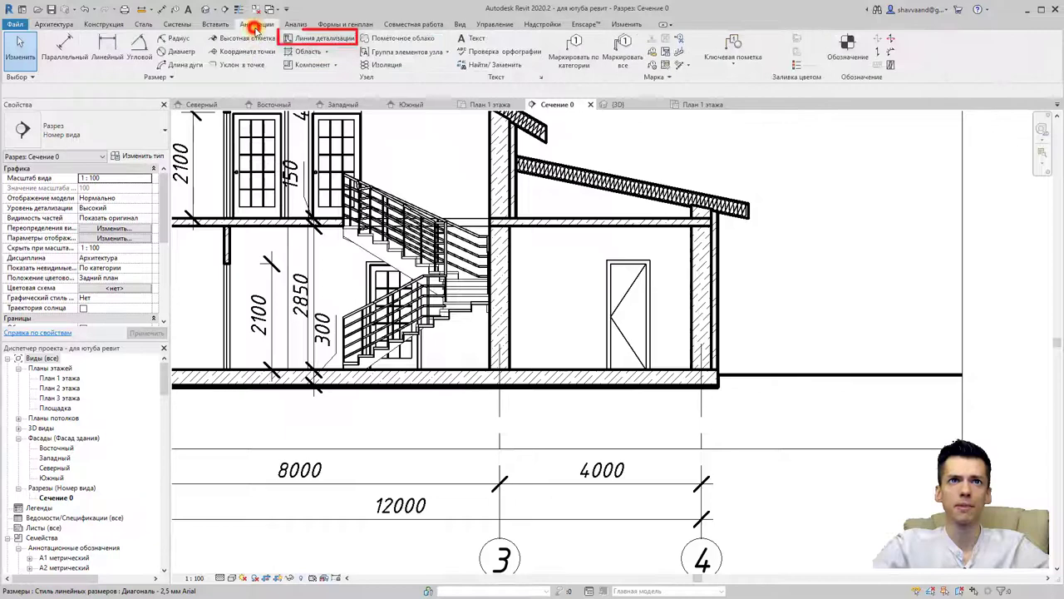
{"action": "left_click", "coordinate": [319, 40]}
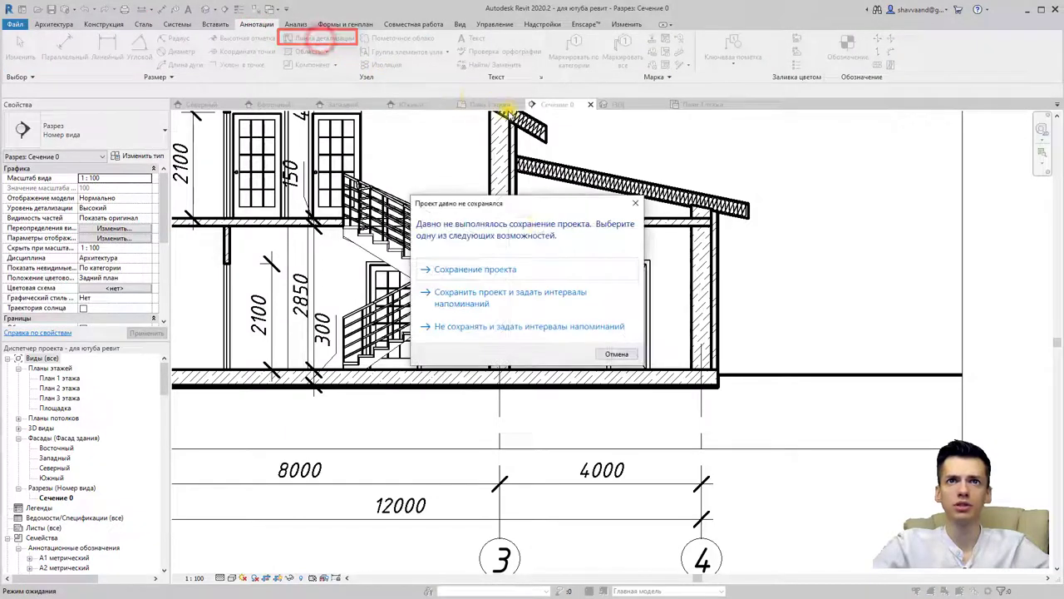
{"action": "left_click", "coordinate": [634, 207]}
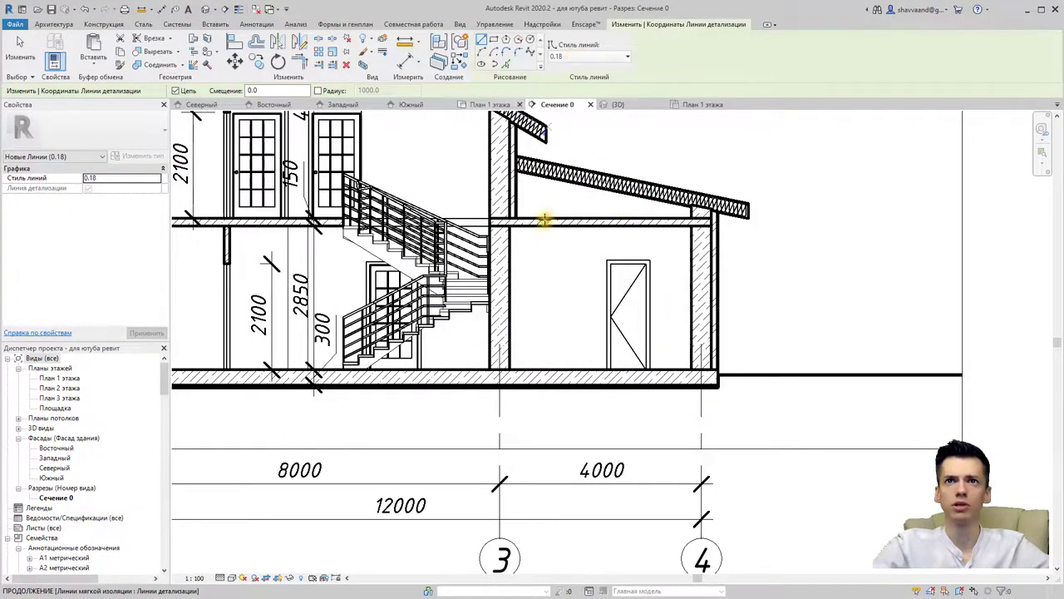
{"action": "left_click", "coordinate": [765, 375]}
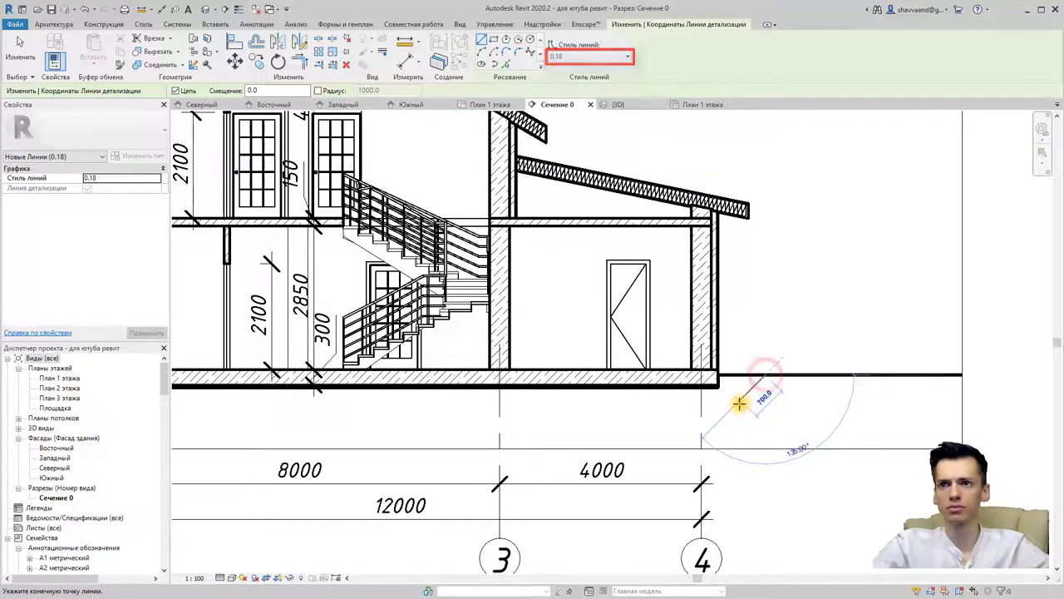
{"action": "left_click", "coordinate": [739, 402]}
{"action": "key", "text": "Escape"}
{"action": "key", "text": "Escape"}
{"action": "scroll", "coordinate": [773, 379], "scroll_direction": "up", "scroll_amount": 3}
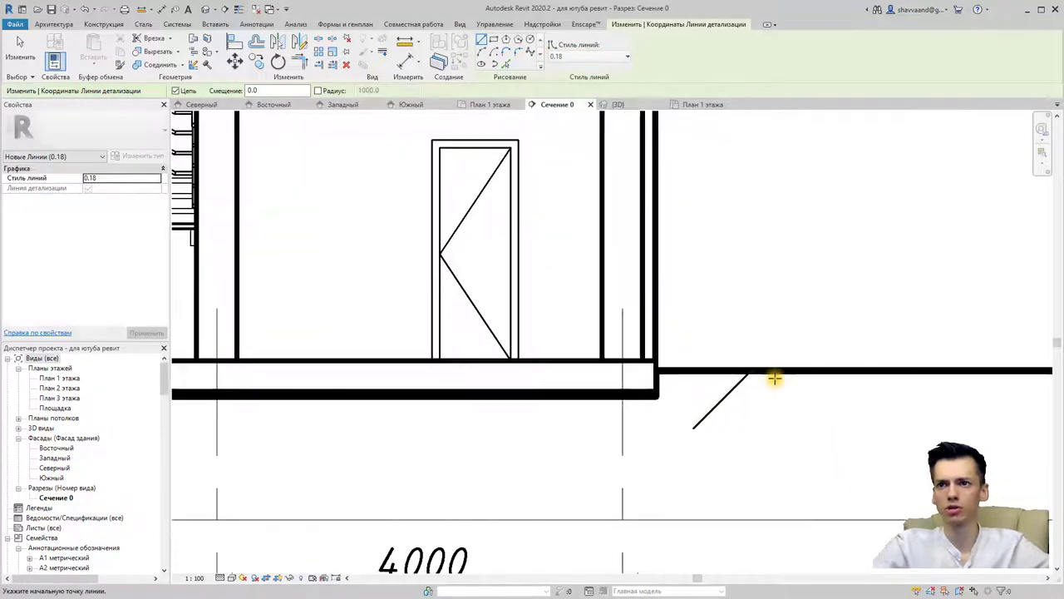
{"action": "left_click", "coordinate": [738, 386]}
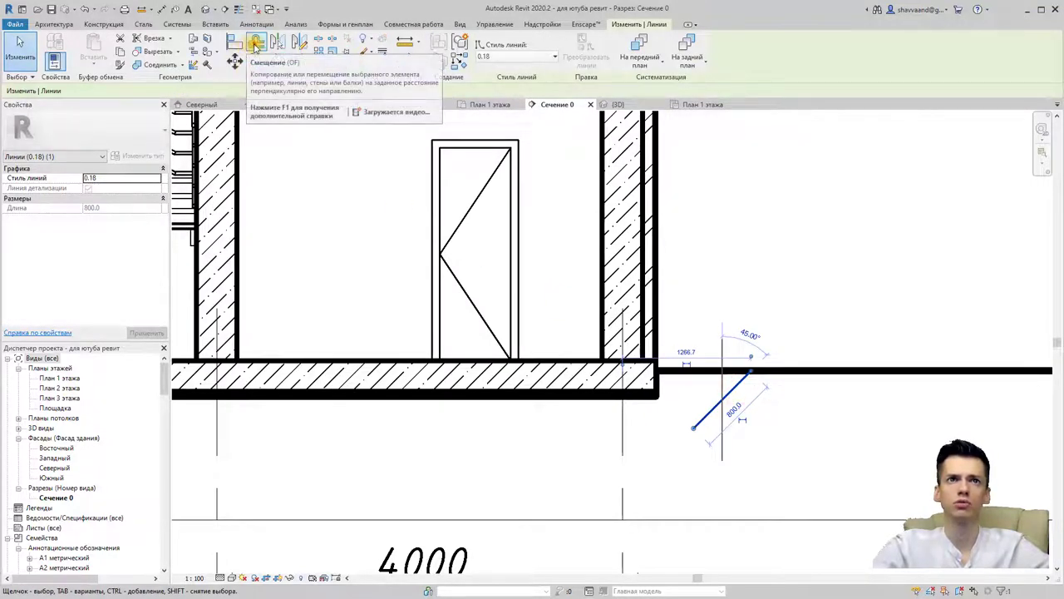
- Copy the diagonal twice at 300 spacing to make three parallel hatch strokes
{"action": "left_click", "coordinate": [254, 42]}
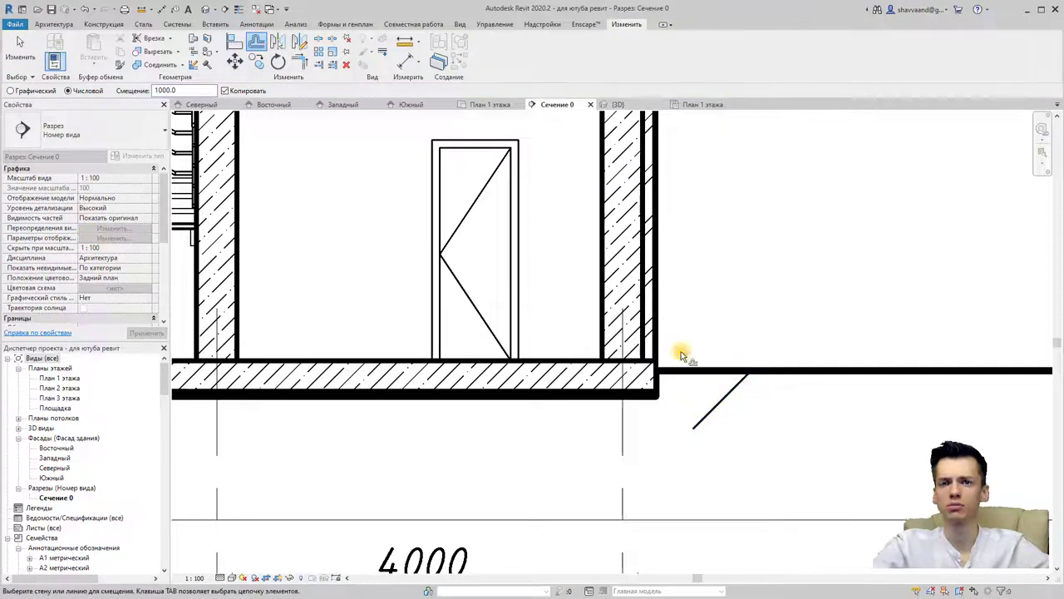
{"action": "key", "text": "Escape"}
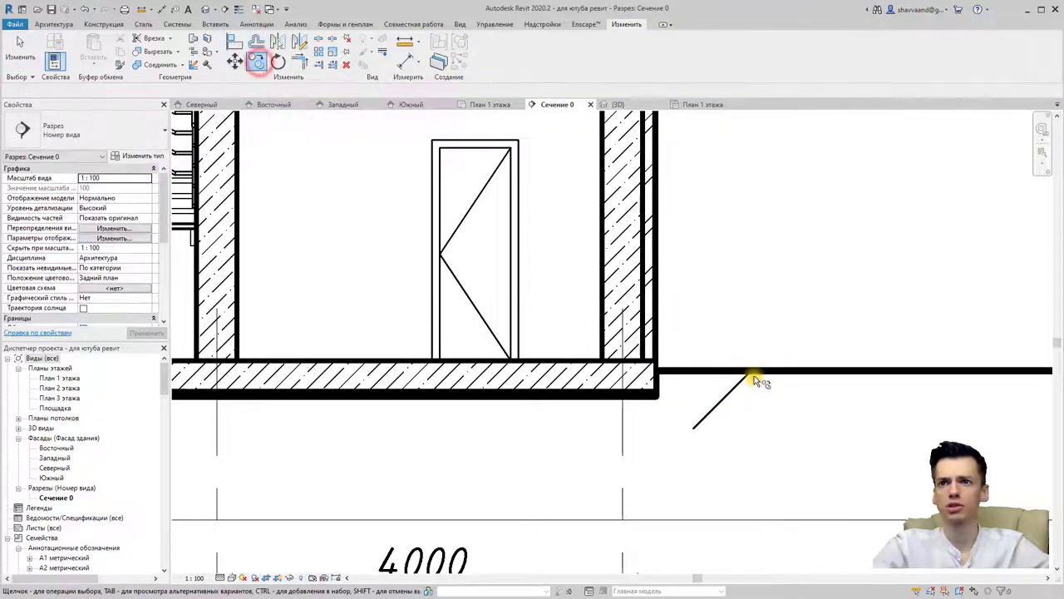
{"action": "left_click", "coordinate": [748, 374]}
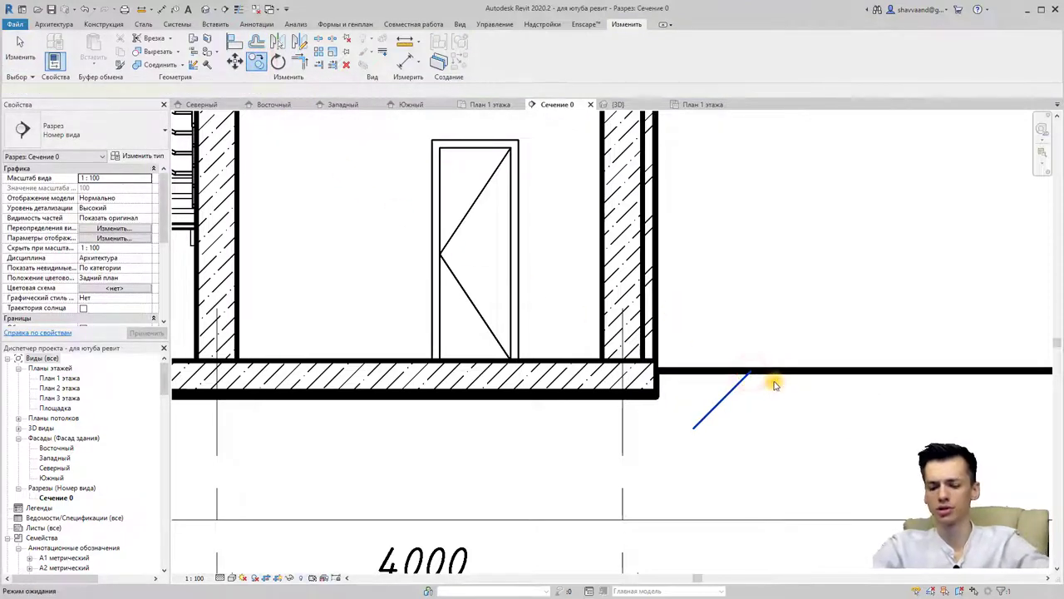
{"action": "key", "text": "m"}
{"action": "key", "text": "v"}
{"action": "left_click", "coordinate": [751, 371]}
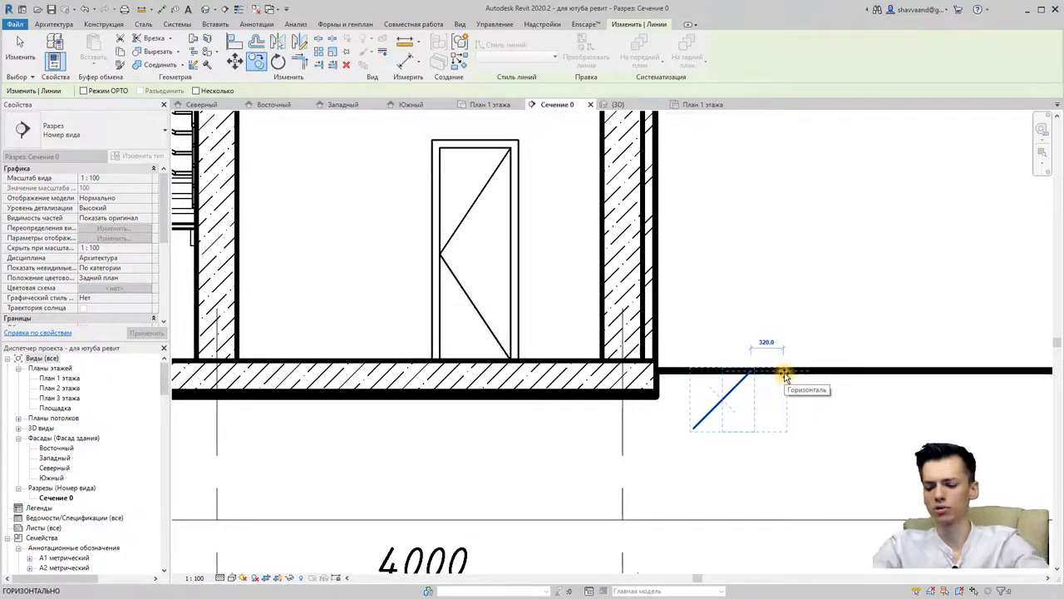
{"action": "type", "text": "300"}
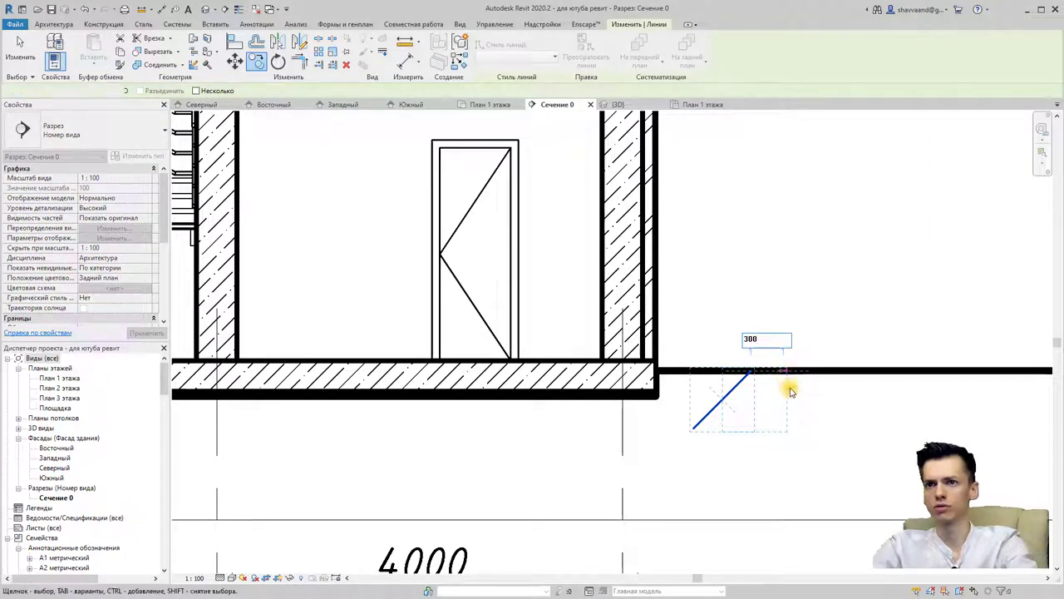
{"action": "key", "text": "Return"}
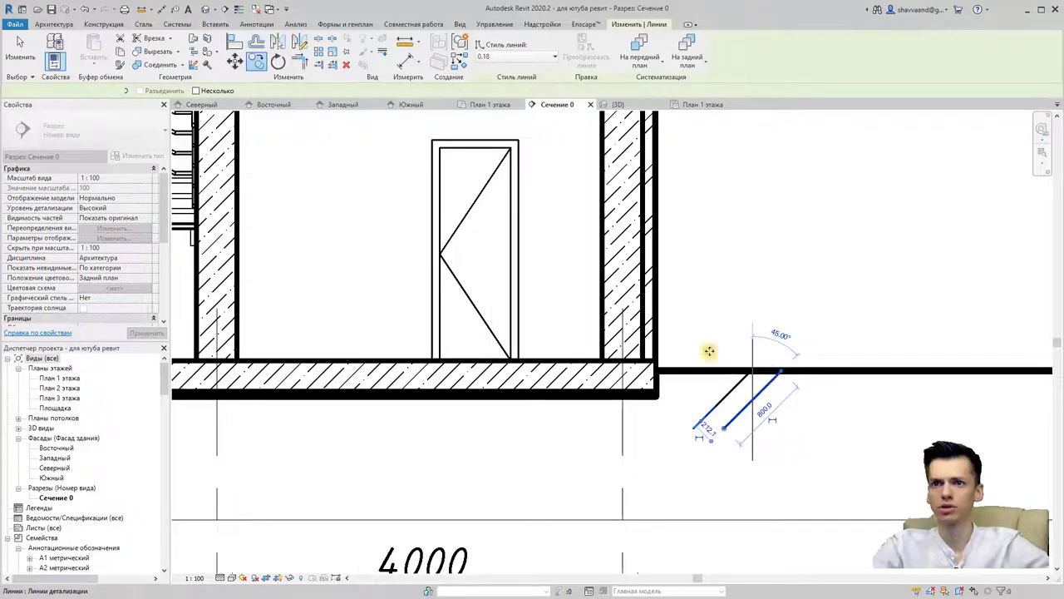
{"action": "key", "text": "Escape"}
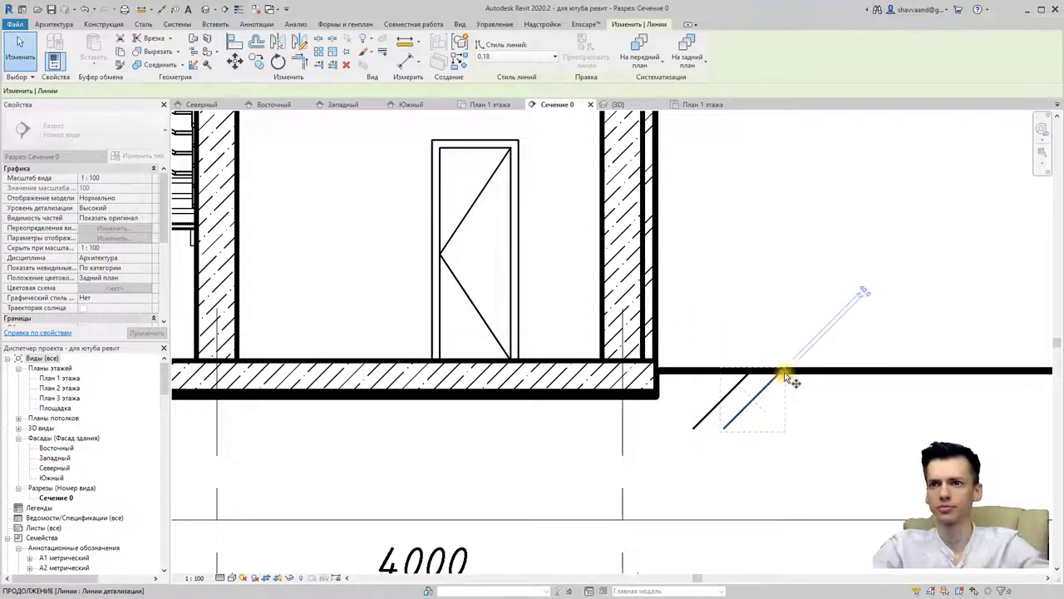
{"action": "key", "text": "c"}
{"action": "key", "text": "o"}
{"action": "left_click", "coordinate": [781, 371]}
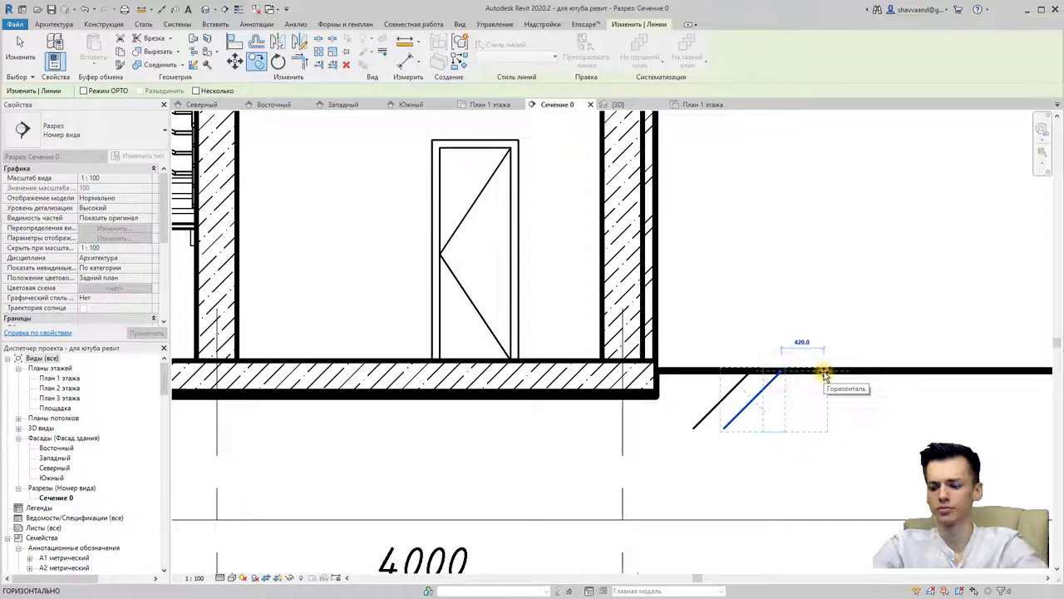
{"action": "type", "text": "300"}
{"action": "key", "text": "Return"}
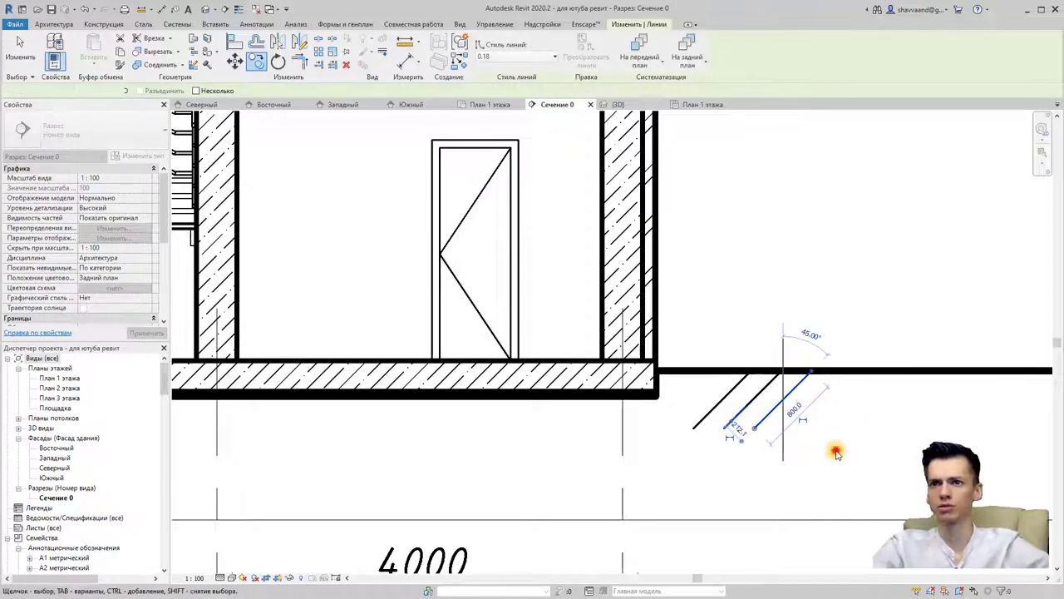
- Copy the three-stroke group further right along the ground line as a second set
{"action": "left_click_drag", "start_coordinate": [836, 453], "coordinate": [689, 398]}
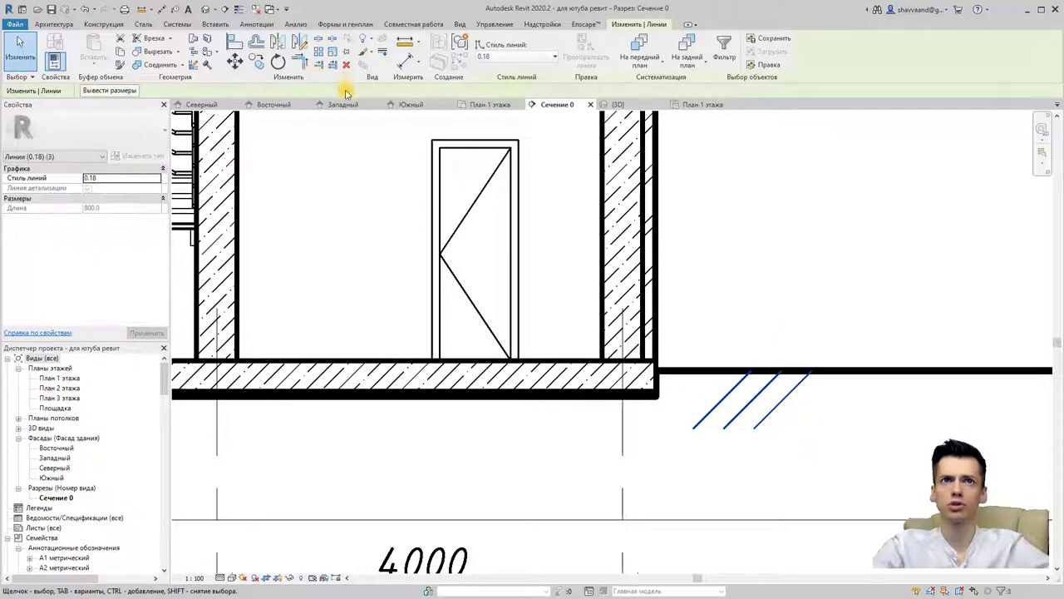
{"action": "left_click", "coordinate": [258, 62]}
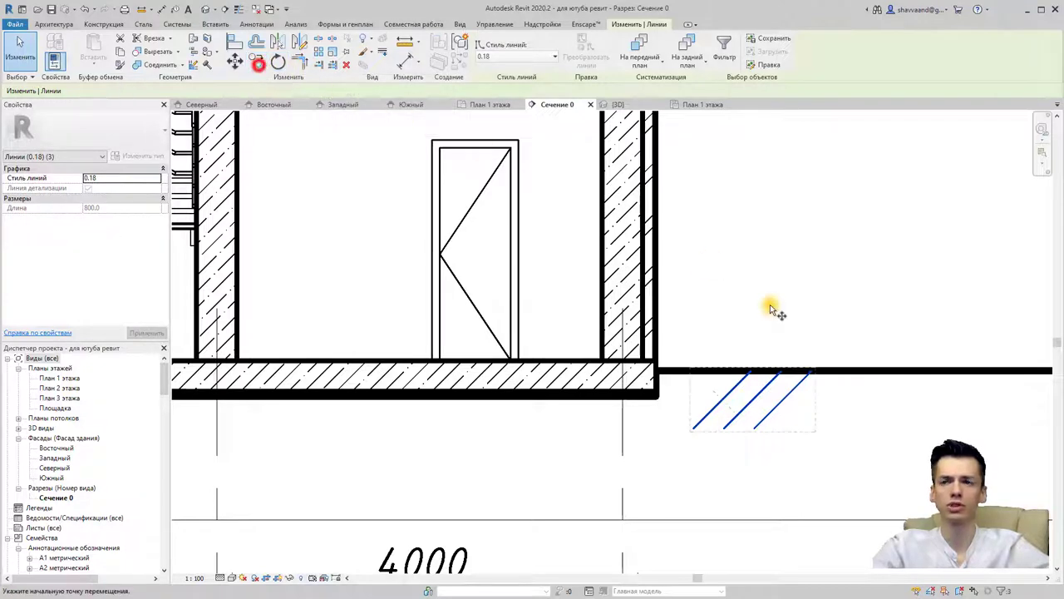
{"action": "left_click", "coordinate": [751, 370]}
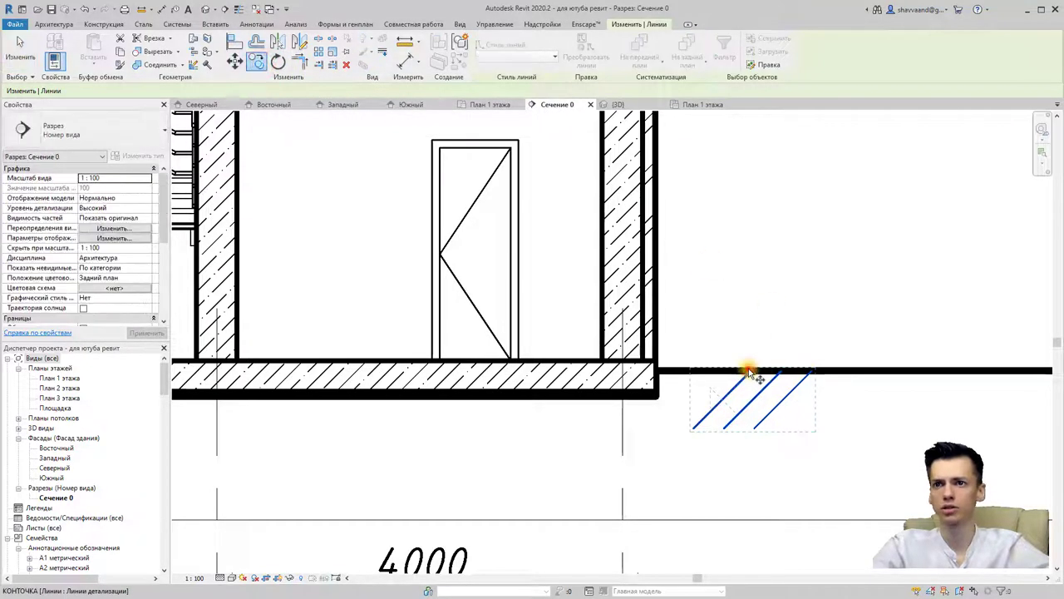
{"action": "left_click", "coordinate": [945, 370]}
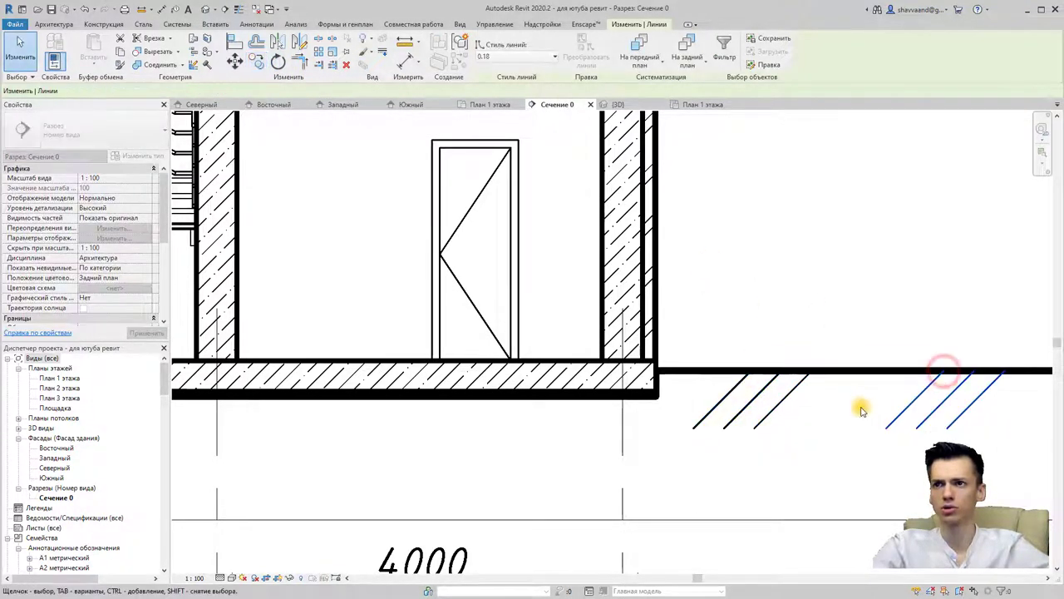
{"action": "scroll", "coordinate": [862, 408], "scroll_direction": "down", "scroll_amount": 3}
- Select the six ground-hatch lines and copy them to two more spots along the ground line
{"action": "left_click_drag", "start_coordinate": [930, 434], "coordinate": [794, 404]}
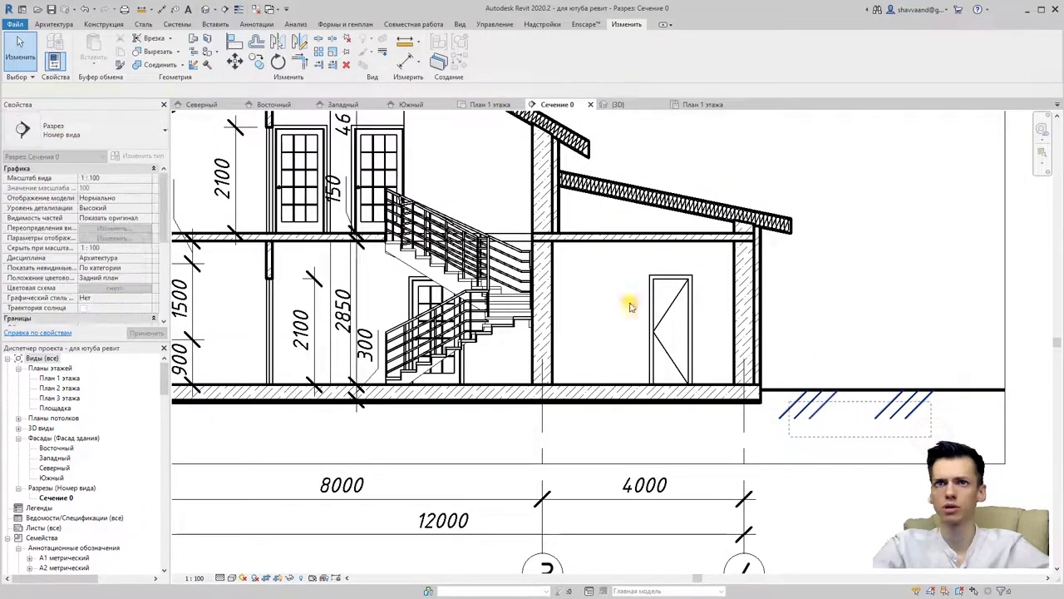
{"action": "left_click", "coordinate": [260, 61]}
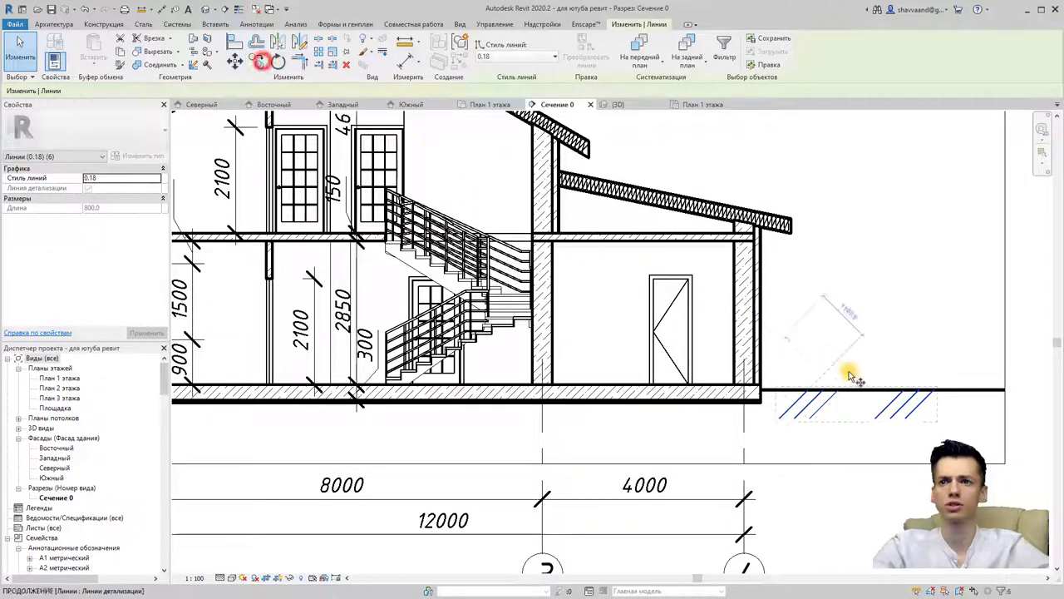
{"action": "left_click", "coordinate": [933, 389]}
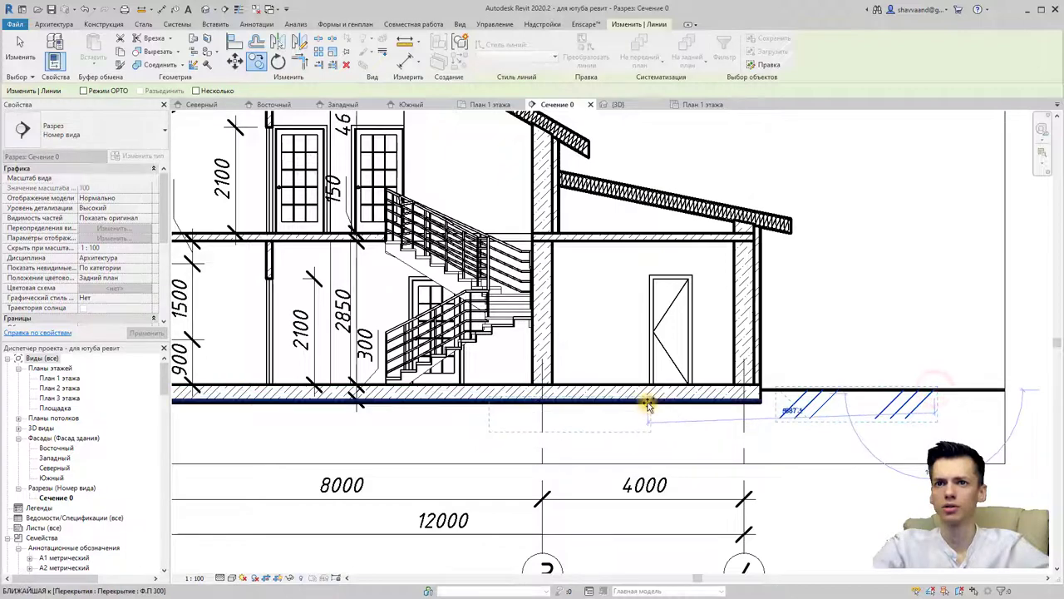
{"action": "left_click", "coordinate": [598, 432]}
{"action": "middle_click_drag", "start_coordinate": [360, 312], "coordinate": [610, 284]}
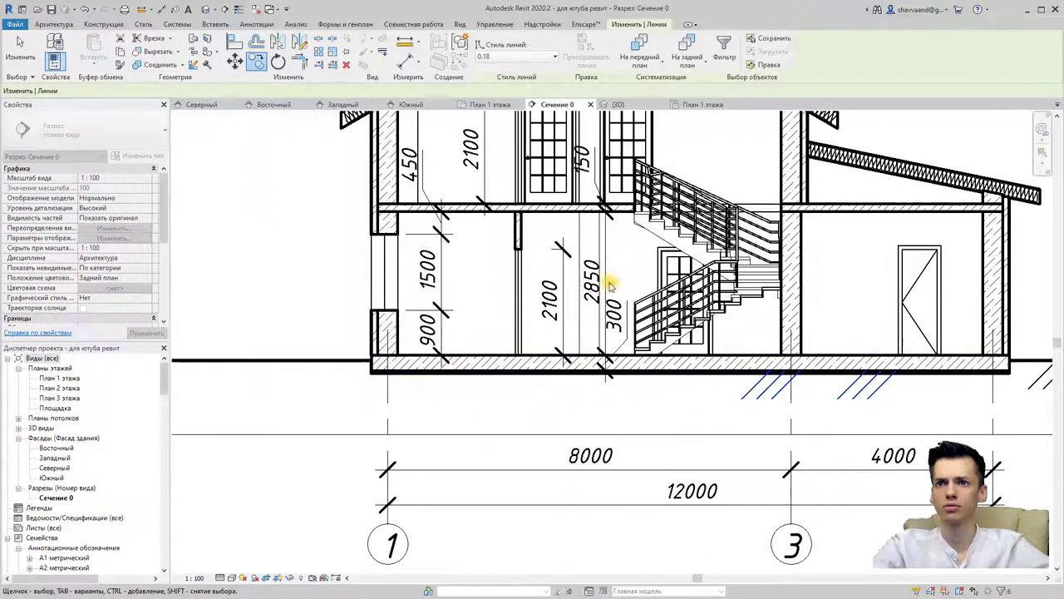
{"action": "left_click", "coordinate": [256, 63]}
{"action": "scroll", "coordinate": [782, 383], "scroll_direction": "down", "scroll_amount": 1}
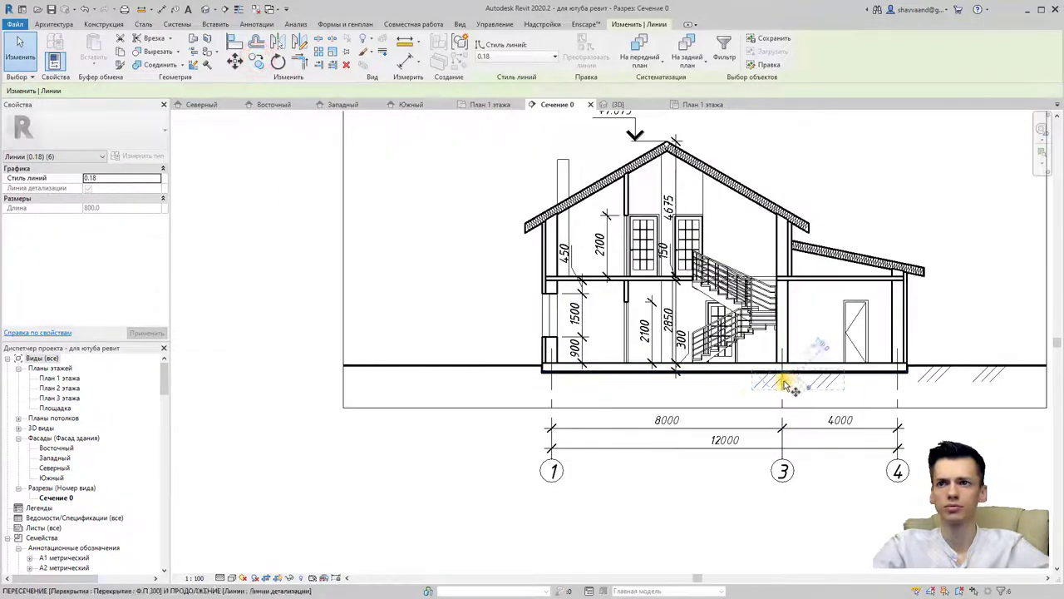
{"action": "scroll", "coordinate": [783, 387], "scroll_direction": "down", "scroll_amount": 2}
{"action": "scroll", "coordinate": [785, 382], "scroll_direction": "up", "scroll_amount": 2}
{"action": "left_click", "coordinate": [867, 366]}
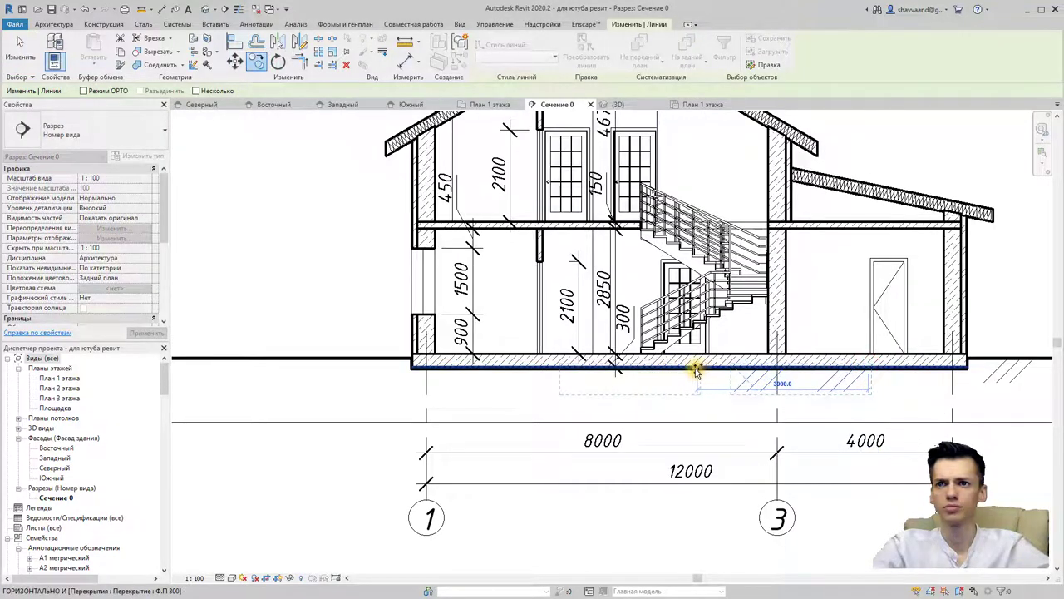
{"action": "left_click", "coordinate": [694, 370]}
- Copy the hatch group further along the ground with the CO command
{"action": "scroll", "coordinate": [673, 395], "scroll_direction": "down", "scroll_amount": 2}
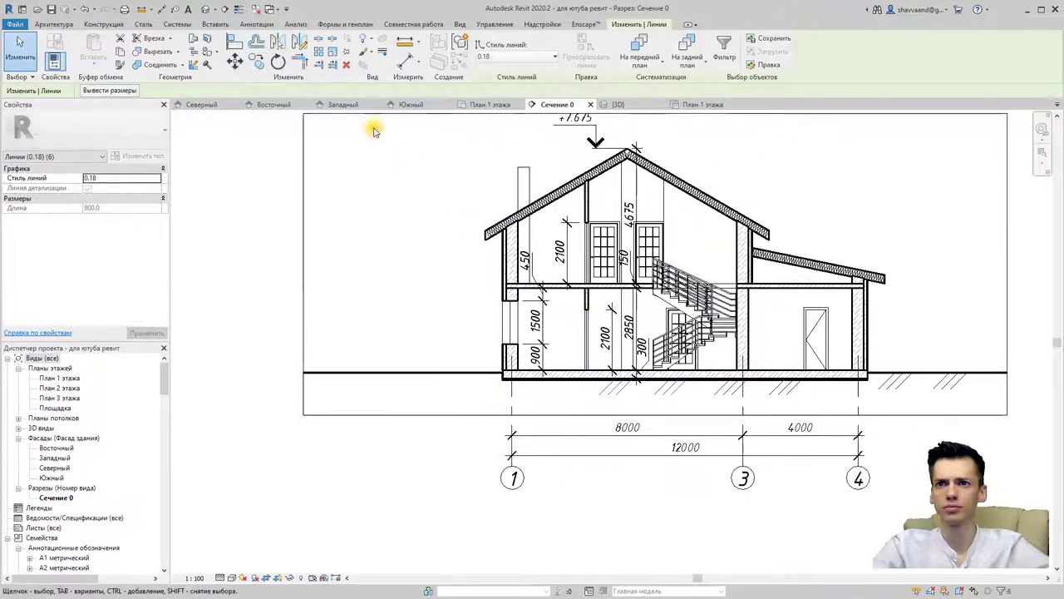
{"action": "left_click", "coordinate": [272, 65]}
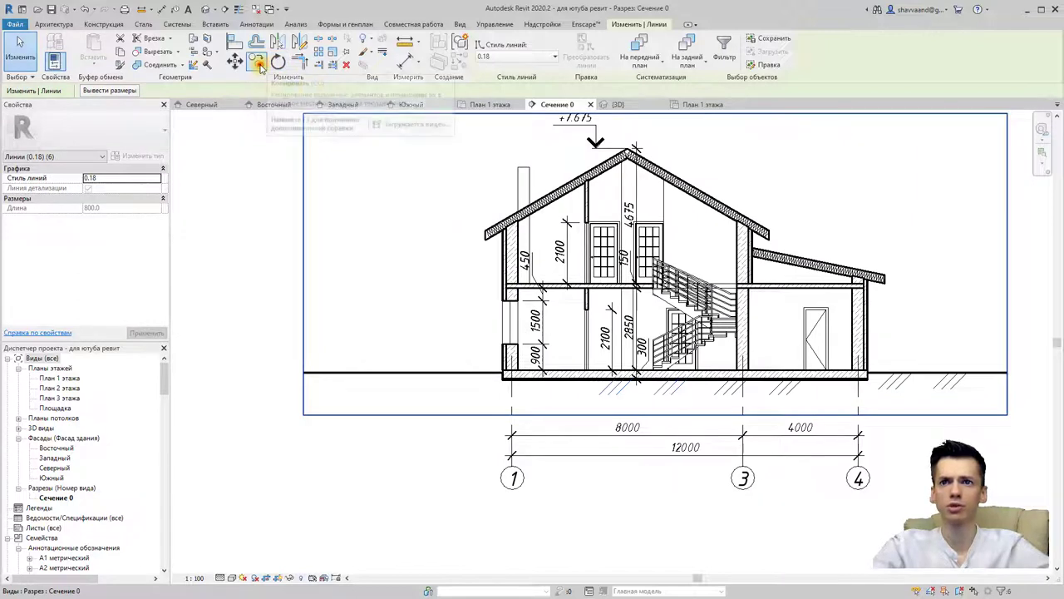
{"action": "key", "text": "c"}
{"action": "key", "text": "o"}
{"action": "left_click", "coordinate": [689, 376]}
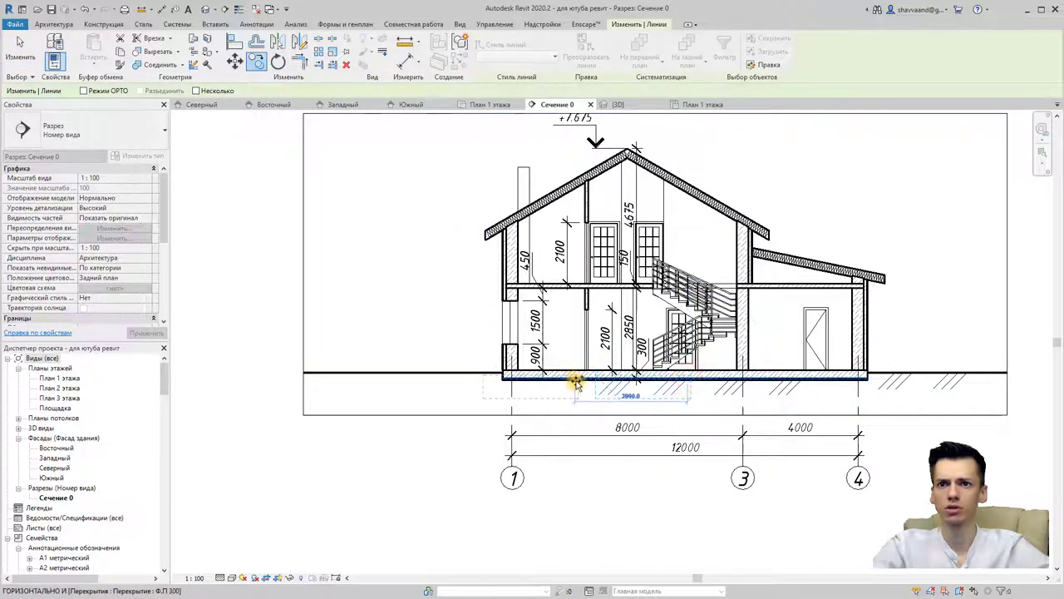
{"action": "left_click", "coordinate": [574, 381]}
{"action": "middle_click_drag", "start_coordinate": [590, 399], "coordinate": [669, 397]}
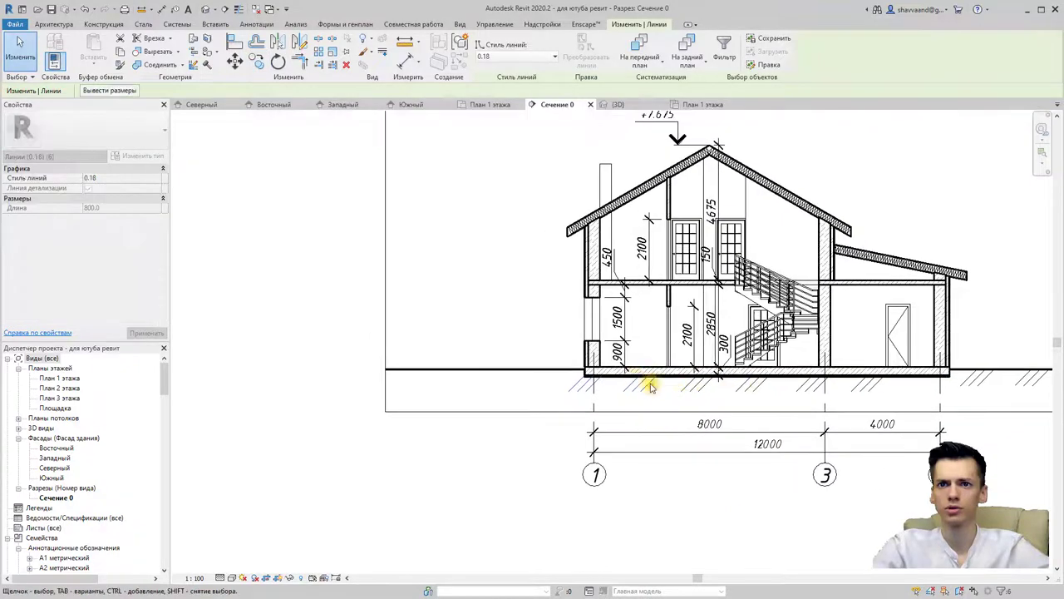
{"action": "middle_click_drag", "start_coordinate": [730, 378], "coordinate": [624, 375]}
{"action": "left_click", "coordinate": [721, 385]}
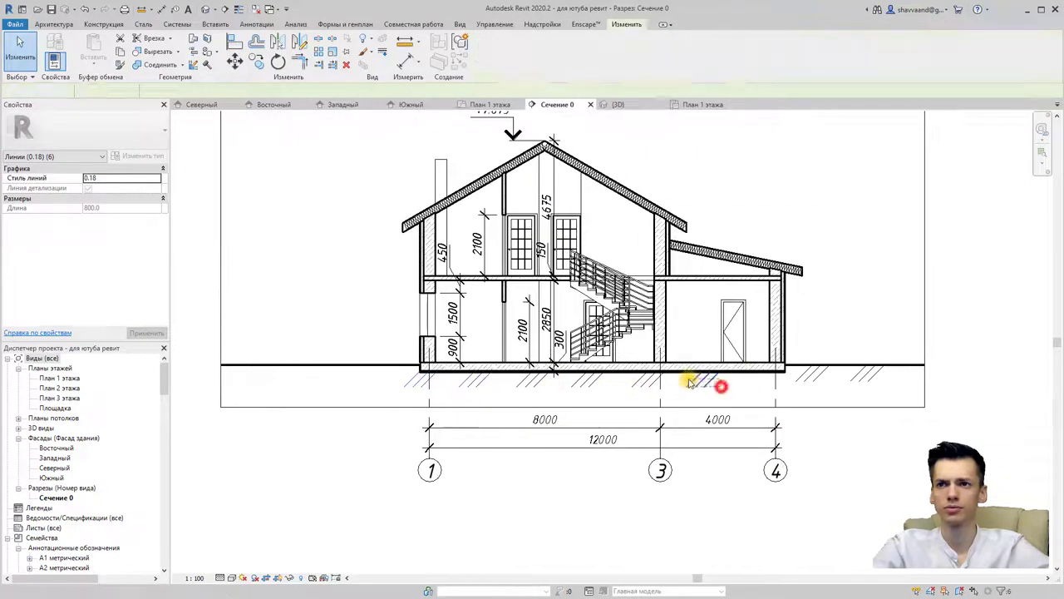
{"action": "left_click", "coordinate": [255, 63]}
{"action": "scroll", "coordinate": [706, 382], "scroll_direction": "up", "scroll_amount": 4}
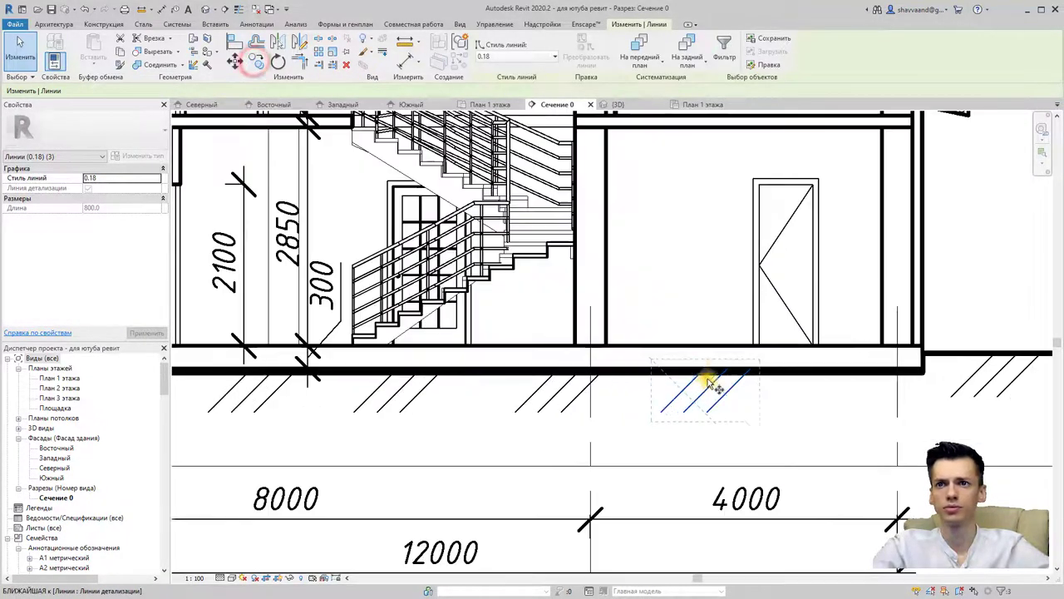
{"action": "left_click", "coordinate": [703, 368]}
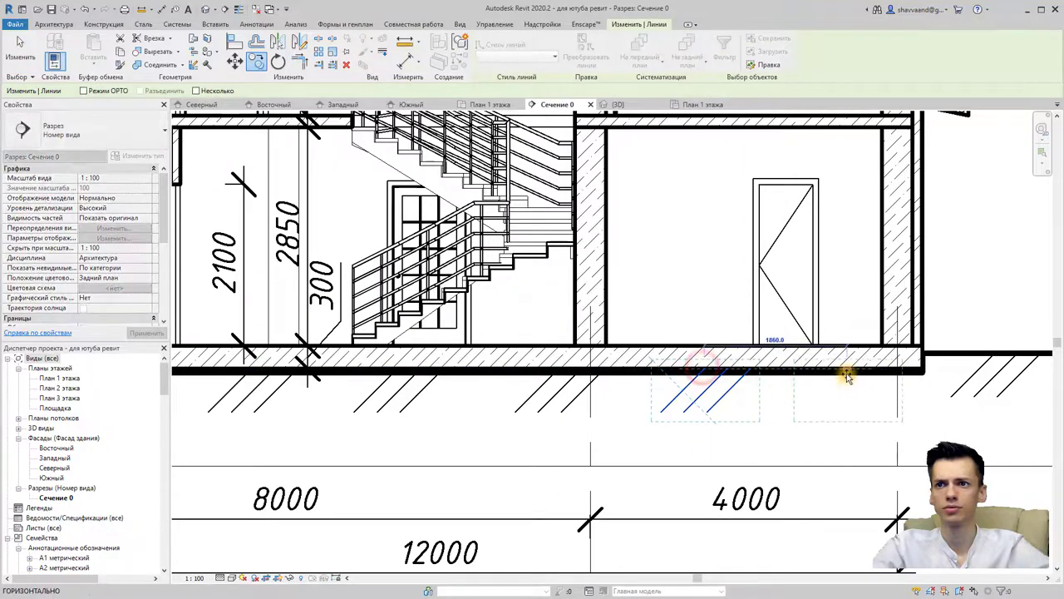
{"action": "scroll", "coordinate": [784, 411], "scroll_direction": "down", "scroll_amount": 3}
{"action": "scroll", "coordinate": [760, 404], "scroll_direction": "down", "scroll_amount": 3}
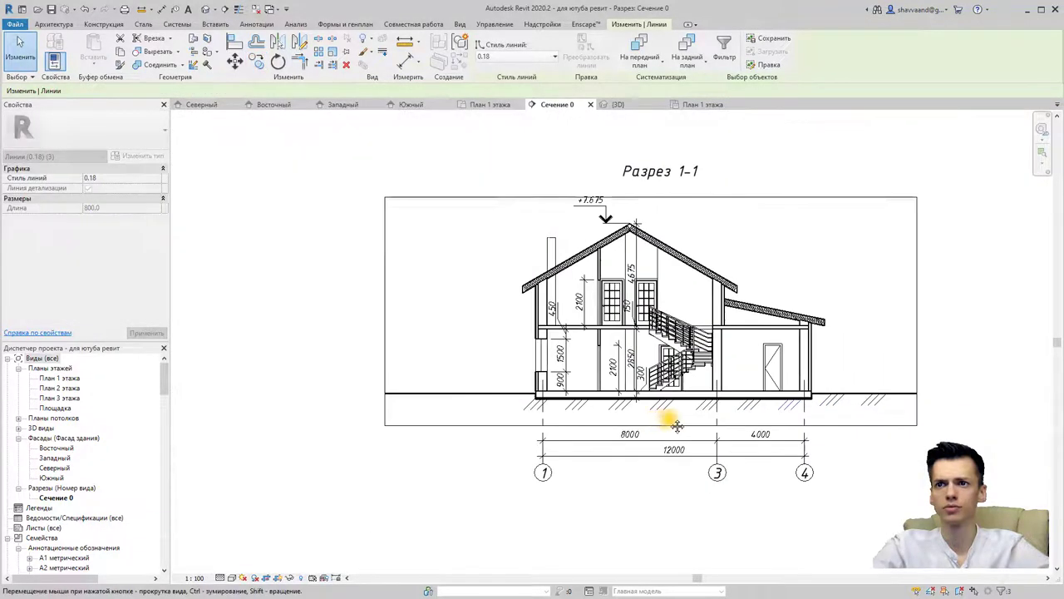
{"action": "scroll", "coordinate": [707, 398], "scroll_direction": "up", "scroll_amount": 4}
{"action": "scroll", "coordinate": [741, 396], "scroll_direction": "down", "scroll_amount": 1}
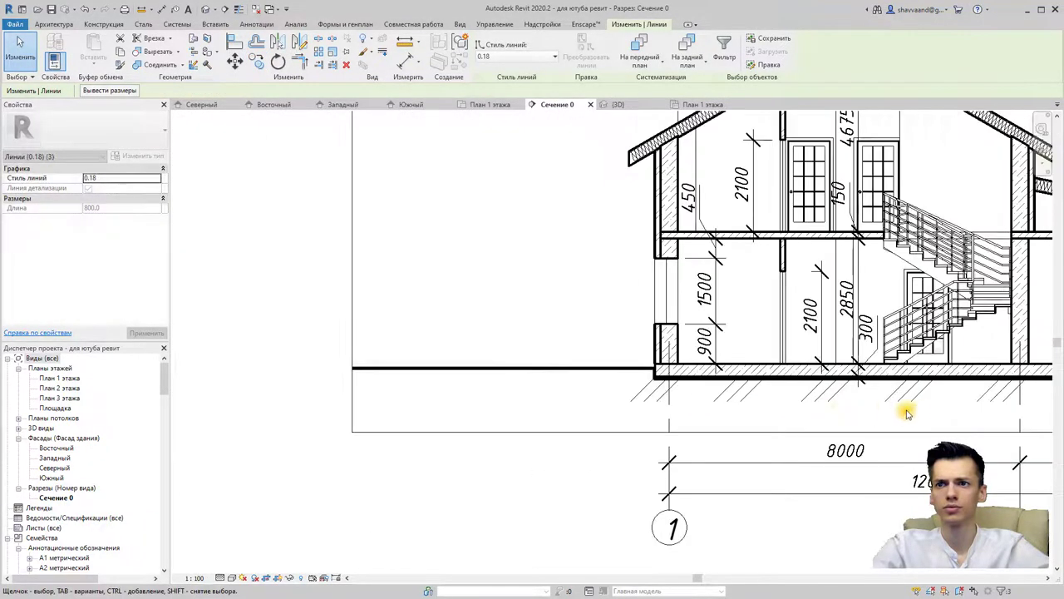
- Window-select the hatch lines and copy them along the left ground line, then finish
{"action": "left_click_drag", "start_coordinate": [933, 409], "coordinate": [652, 397]}
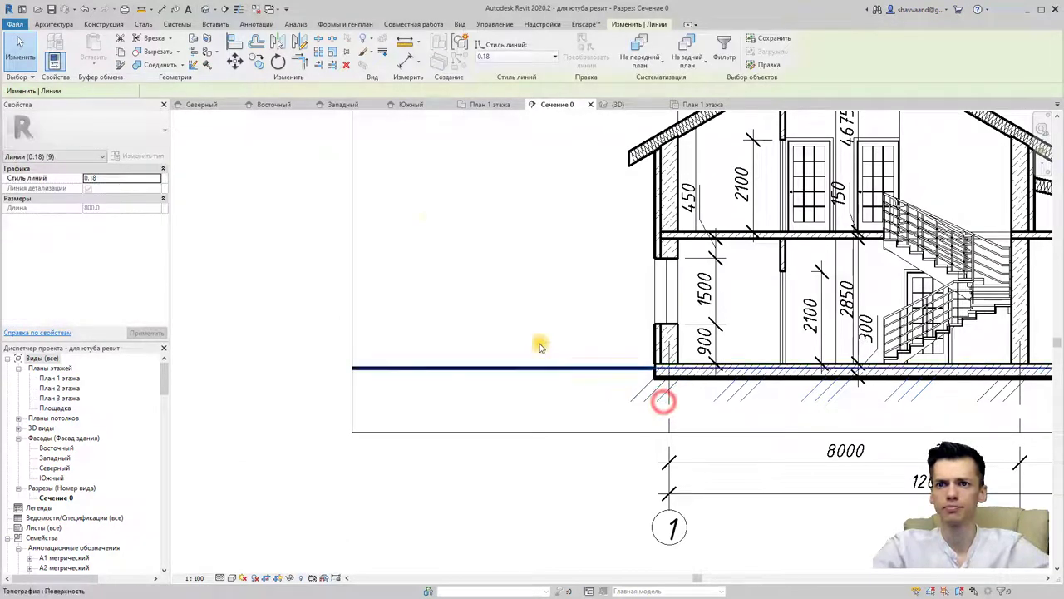
{"action": "left_click", "coordinate": [259, 62]}
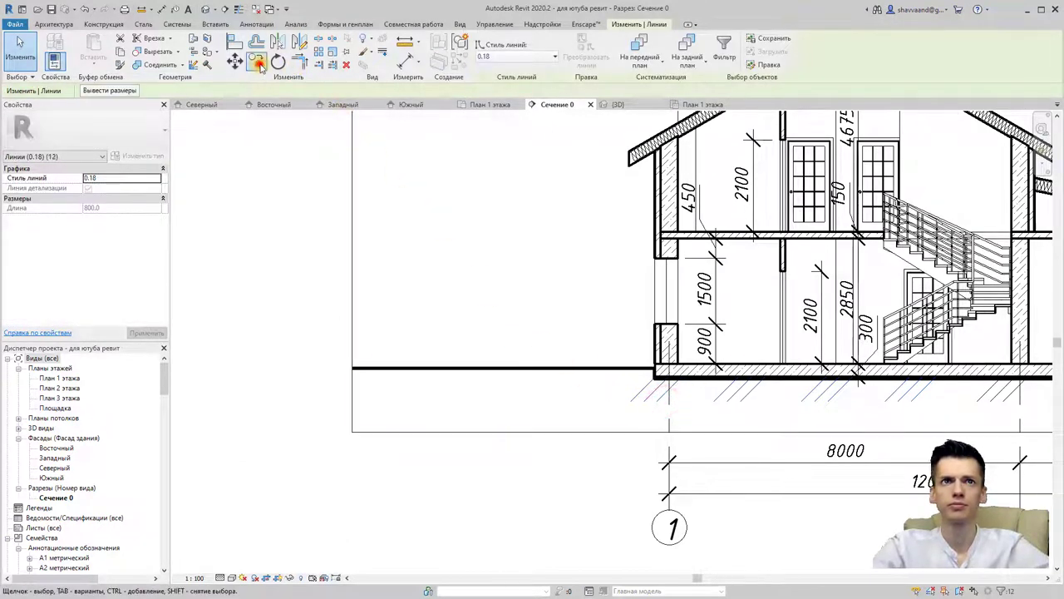
{"action": "left_click", "coordinate": [931, 374]}
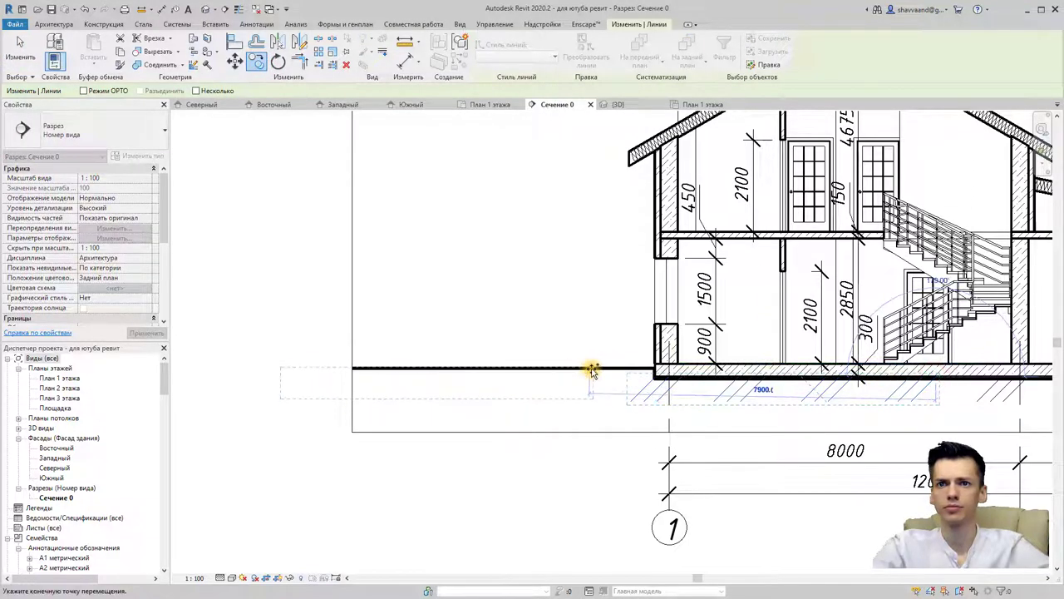
{"action": "scroll", "coordinate": [590, 371], "scroll_direction": "up", "scroll_amount": 5}
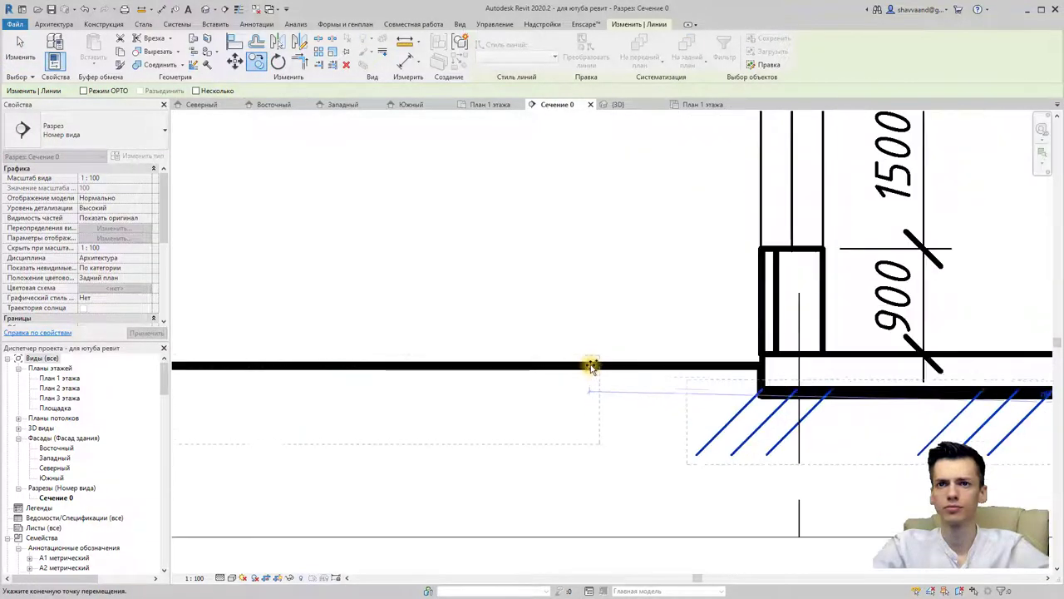
{"action": "left_click", "coordinate": [589, 363]}
{"action": "scroll", "coordinate": [605, 396], "scroll_direction": "down", "scroll_amount": 3}
{"action": "key", "text": "Escape"}
{"action": "scroll", "coordinate": [604, 395], "scroll_direction": "down", "scroll_amount": 2}
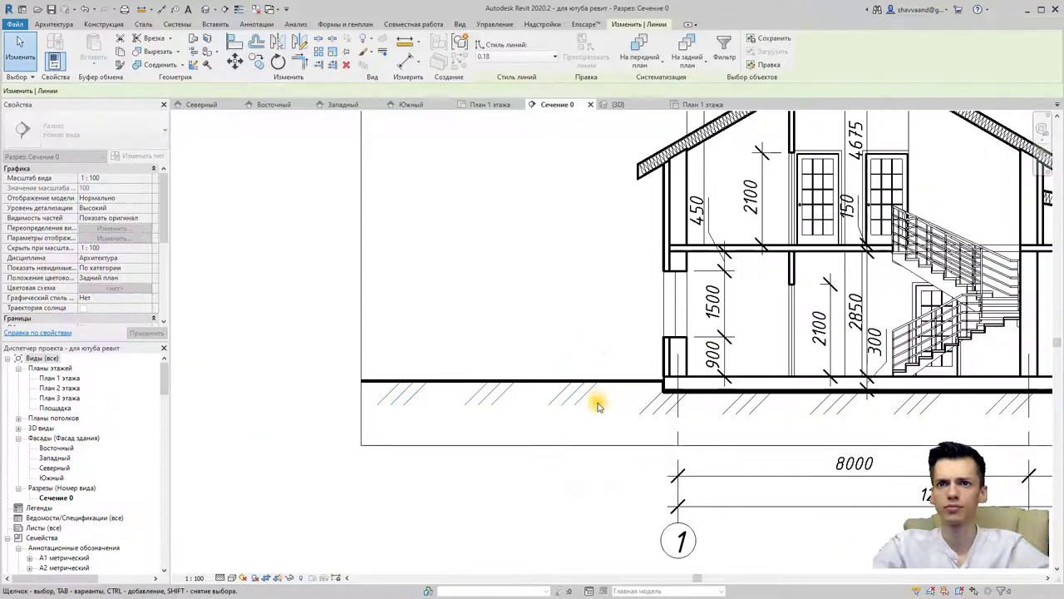
{"action": "scroll", "coordinate": [593, 408], "scroll_direction": "down", "scroll_amount": 2}
{"action": "scroll", "coordinate": [665, 439], "scroll_direction": "down", "scroll_amount": 1}
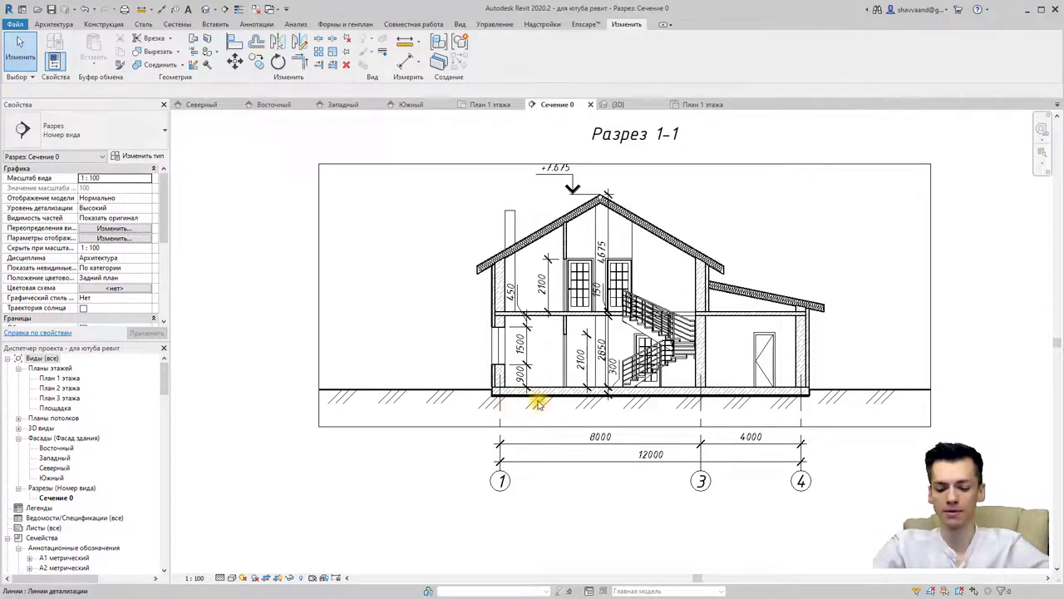
{"action": "scroll", "coordinate": [591, 404], "scroll_direction": "down", "scroll_amount": 2}
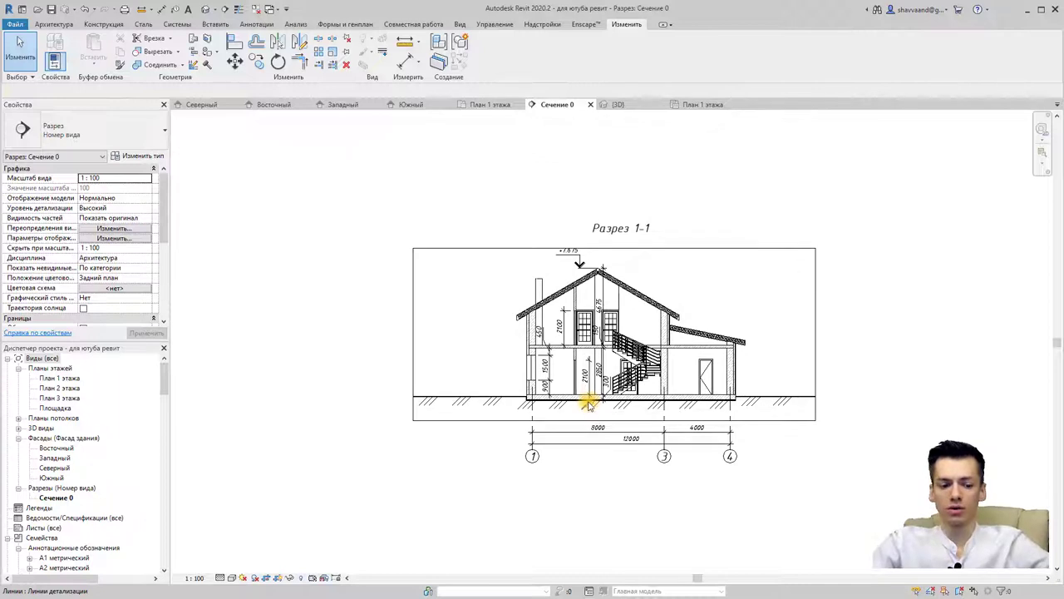
- Place a multi-material tag listing Конструкция 01–05 left of the section and select it
{"action": "left_click", "coordinate": [255, 24]}
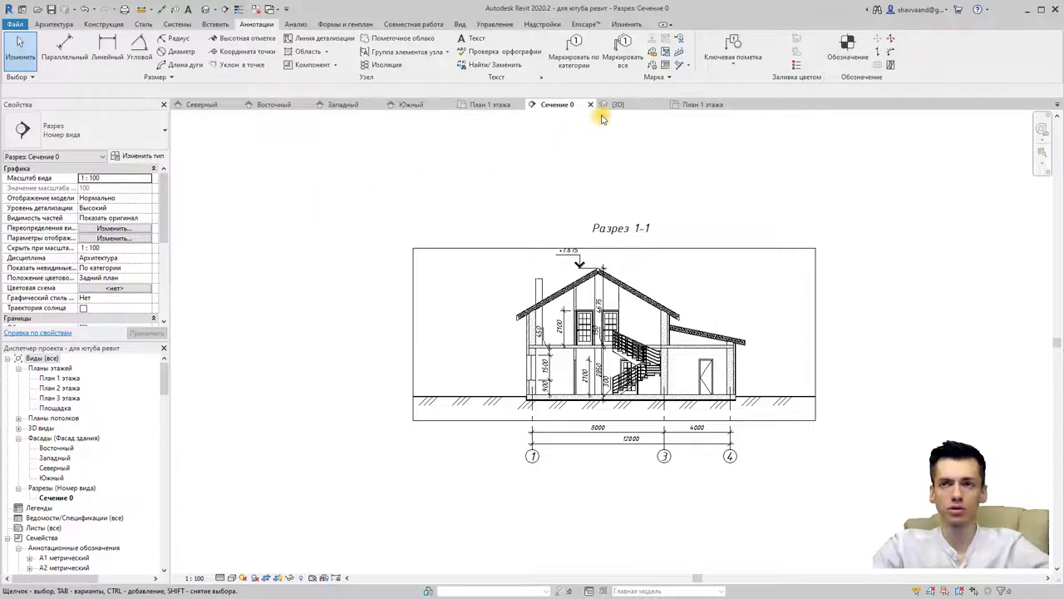
{"action": "left_click", "coordinate": [843, 50]}
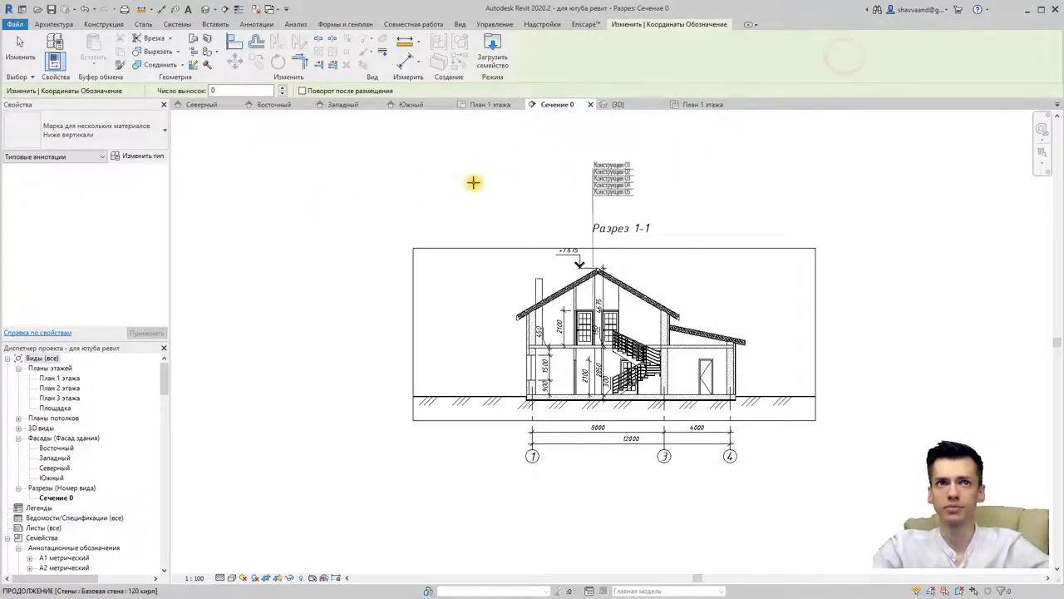
{"action": "scroll", "coordinate": [540, 270], "scroll_direction": "up", "scroll_amount": 2}
{"action": "scroll", "coordinate": [568, 266], "scroll_direction": "up", "scroll_amount": 2}
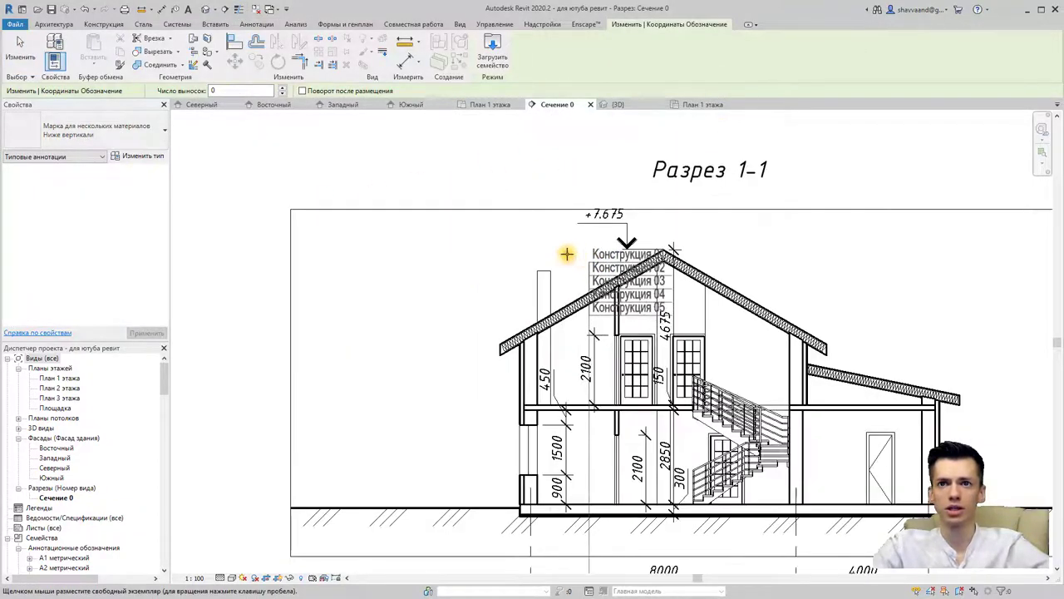
{"action": "scroll", "coordinate": [566, 253], "scroll_direction": "down", "scroll_amount": 2}
{"action": "scroll", "coordinate": [544, 245], "scroll_direction": "down", "scroll_amount": 1}
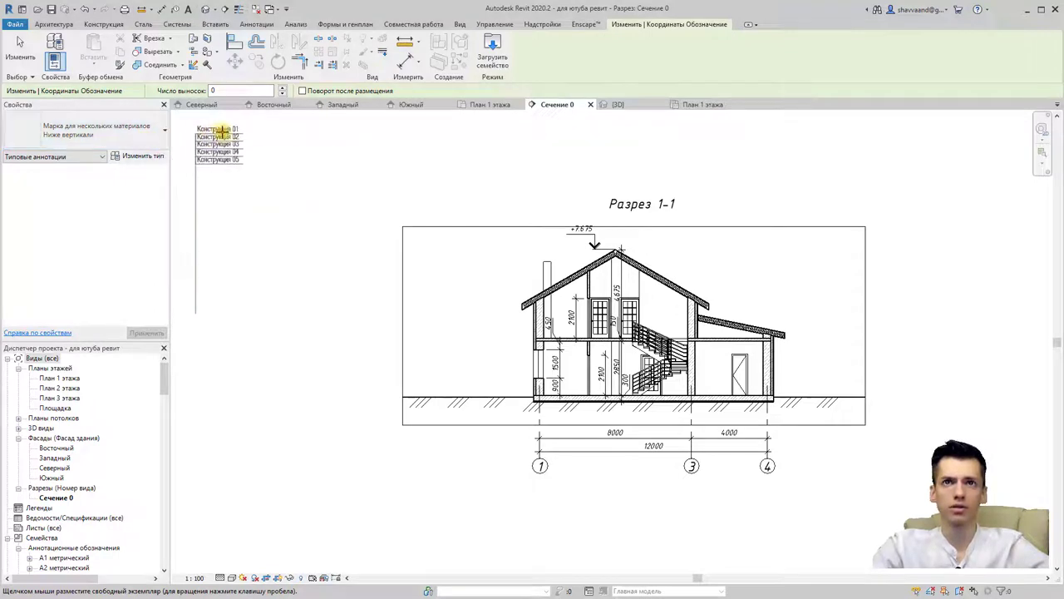
{"action": "scroll", "coordinate": [344, 226], "scroll_direction": "down", "scroll_amount": 1}
{"action": "scroll", "coordinate": [343, 226], "scroll_direction": "down", "scroll_amount": 1}
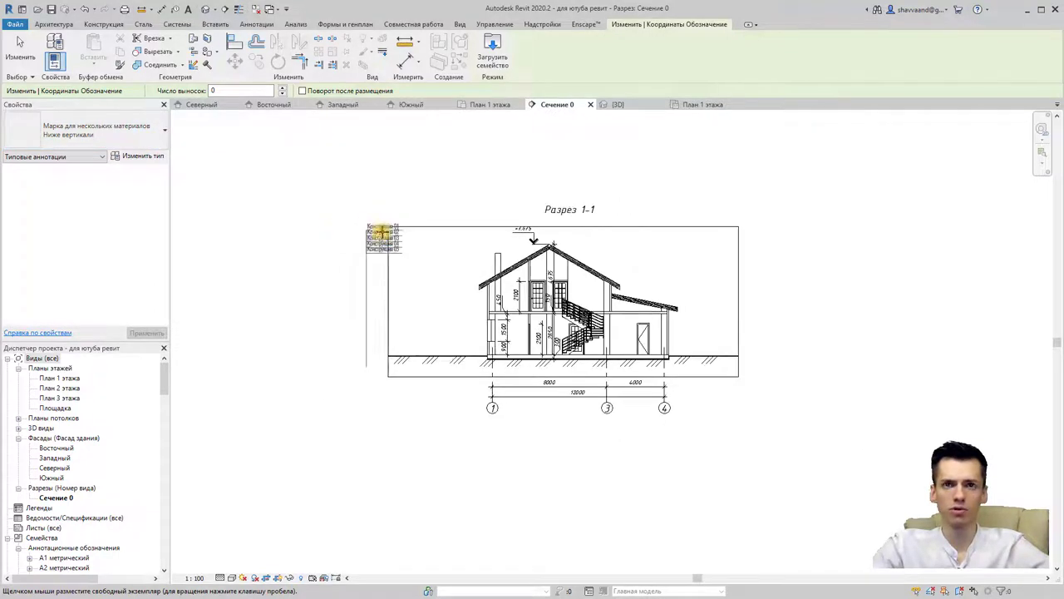
{"action": "left_click", "coordinate": [328, 222]}
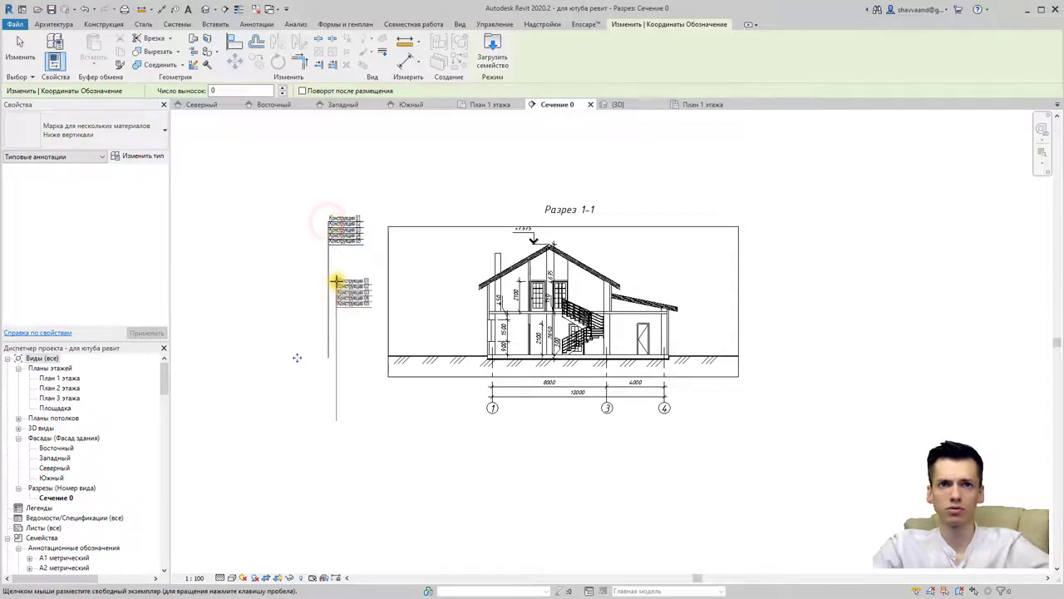
{"action": "key", "text": "Escape"}
{"action": "key", "text": "Escape"}
{"action": "left_click", "coordinate": [342, 241]}
{"action": "left_click", "coordinate": [341, 241]}
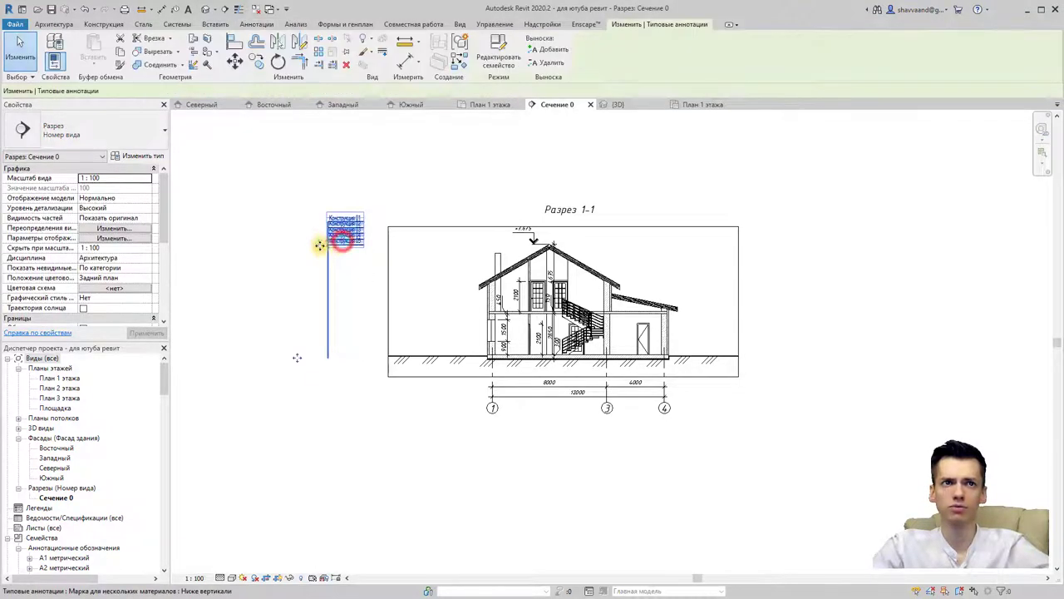
- Open the tag's family, then the nested Метка_01 family from its Конструкция 01 line
{"action": "left_click", "coordinate": [492, 58]}
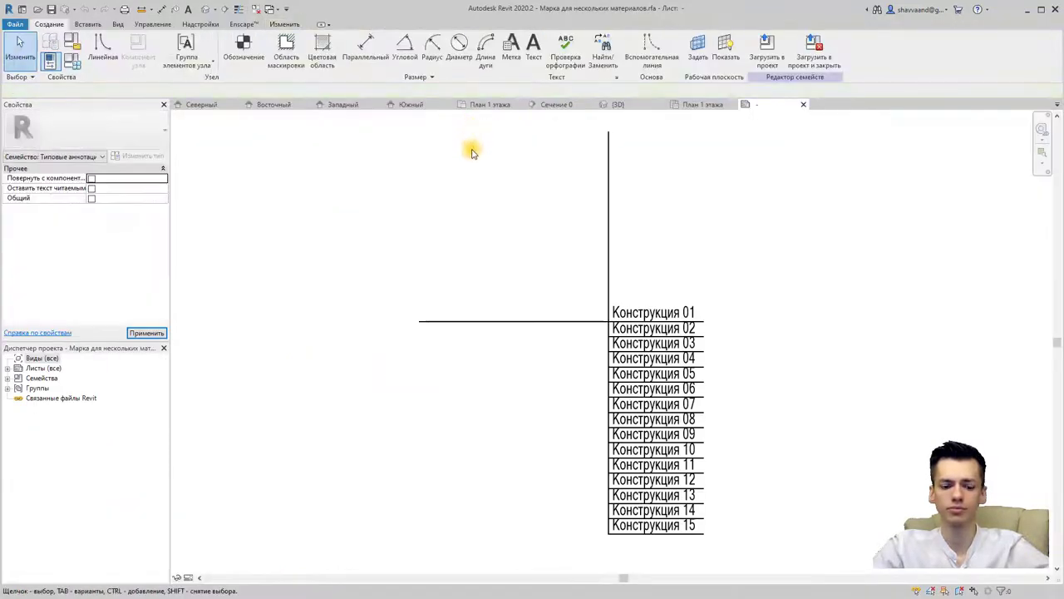
{"action": "scroll", "coordinate": [534, 277], "scroll_direction": "down", "scroll_amount": 2}
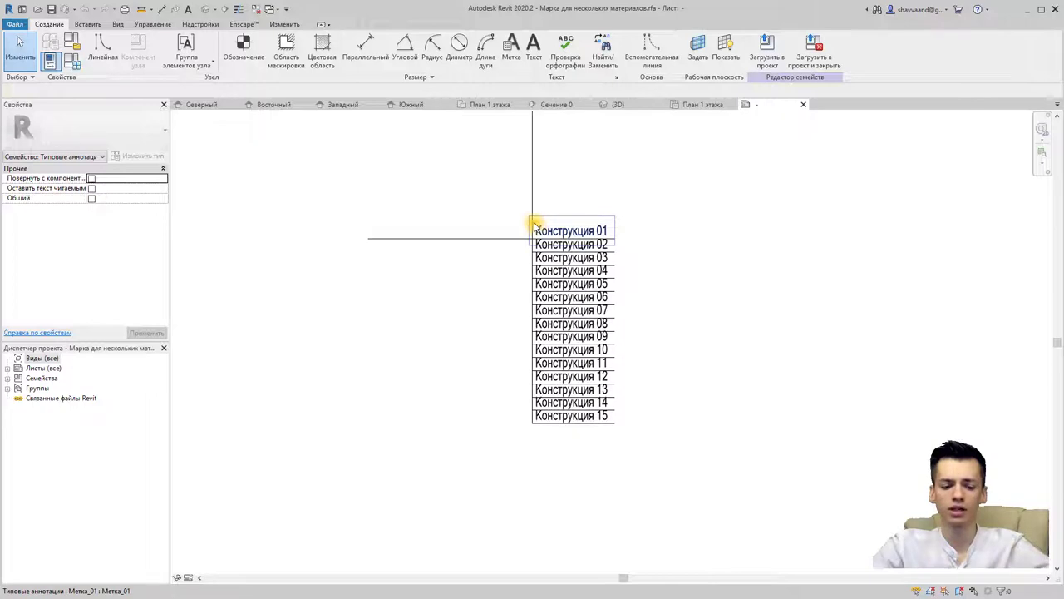
{"action": "left_click", "coordinate": [585, 229]}
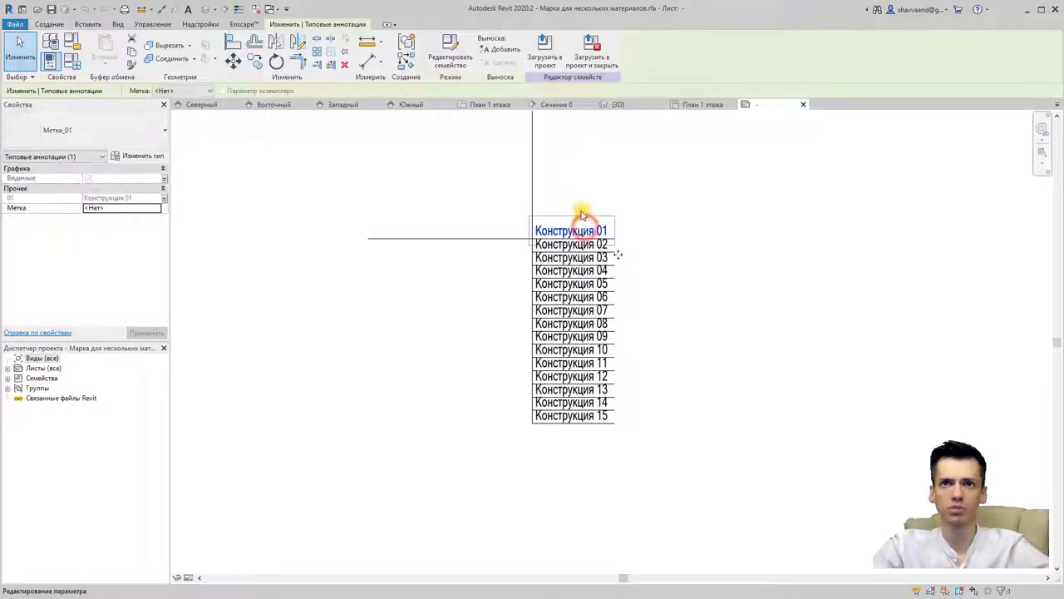
{"action": "left_click", "coordinate": [449, 58]}
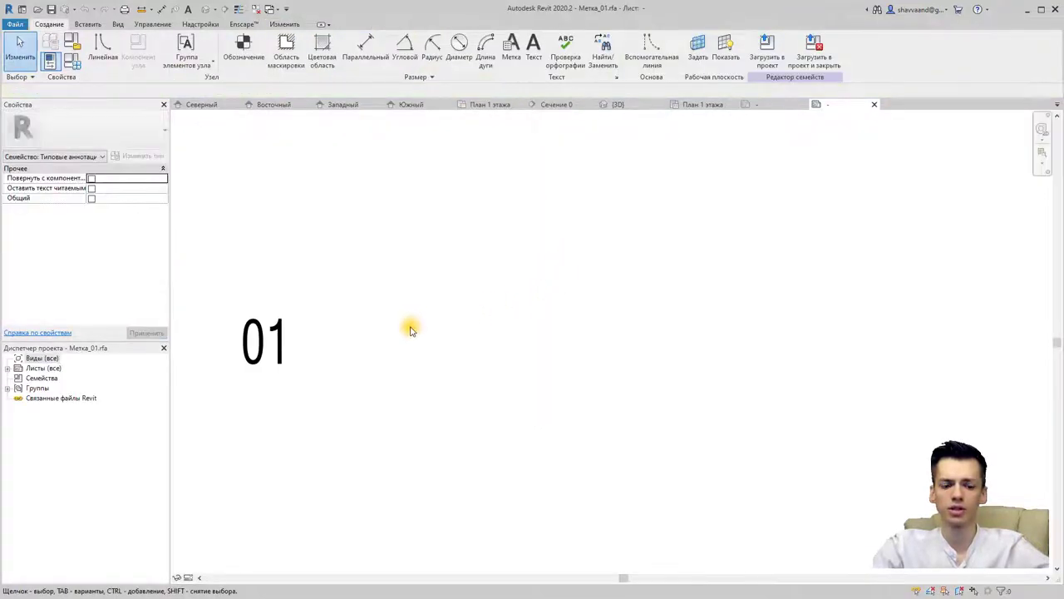
- Set the 01 label type to ISOCPEUR font, italic, width factor 1
{"action": "left_click", "coordinate": [262, 337]}
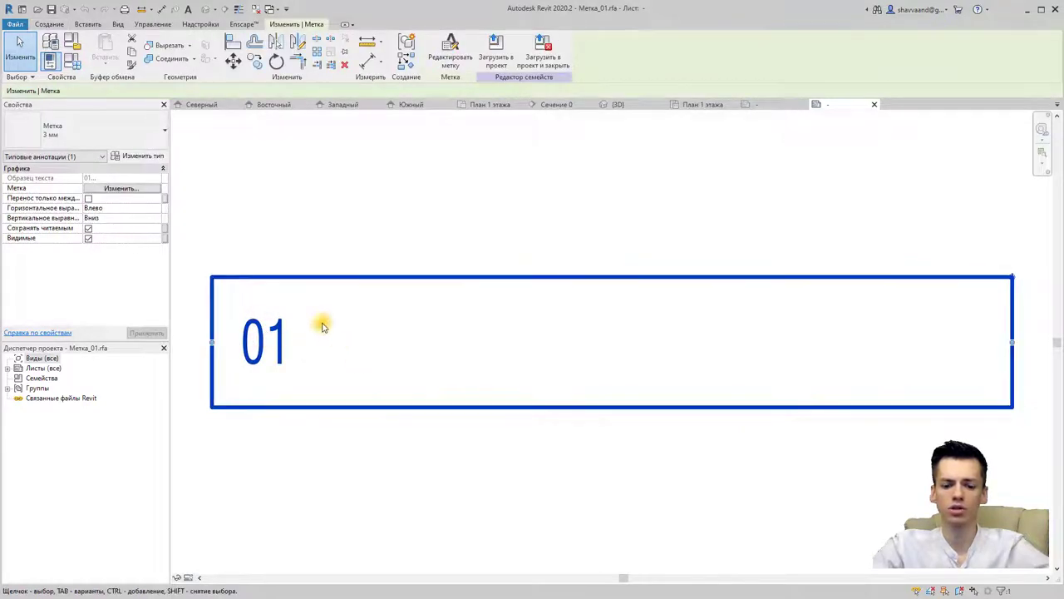
{"action": "left_click", "coordinate": [143, 156]}
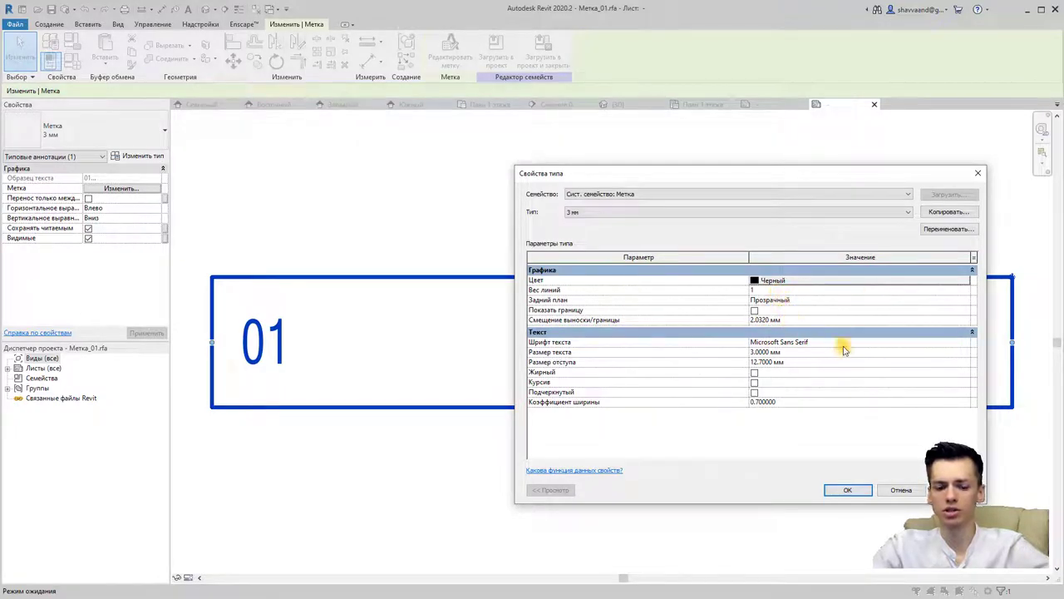
{"action": "type", "text": "ш"}
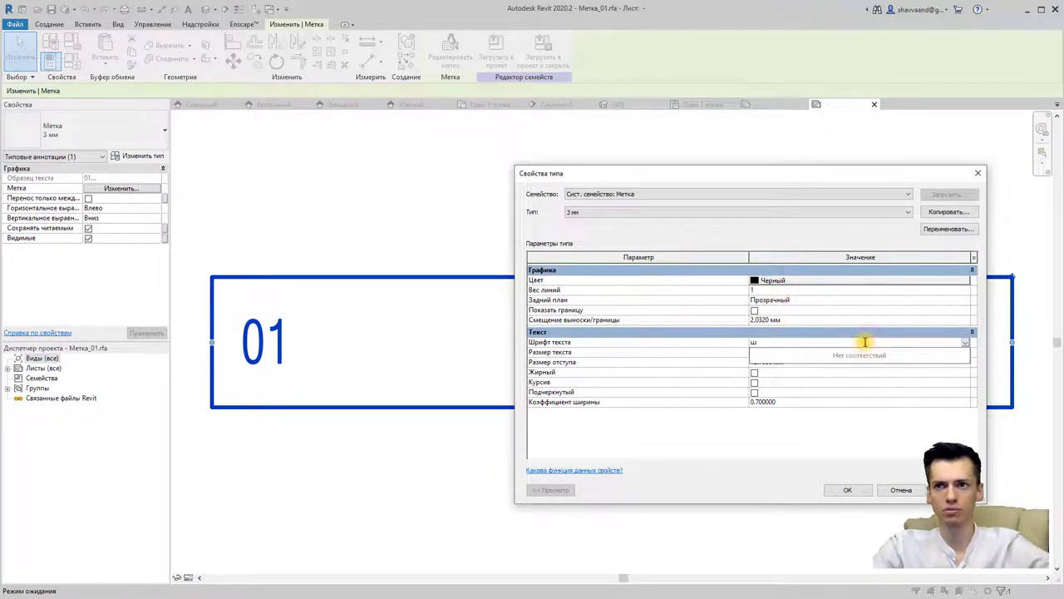
{"action": "key", "text": "BackSpace"}
{"action": "type", "text": "i"}
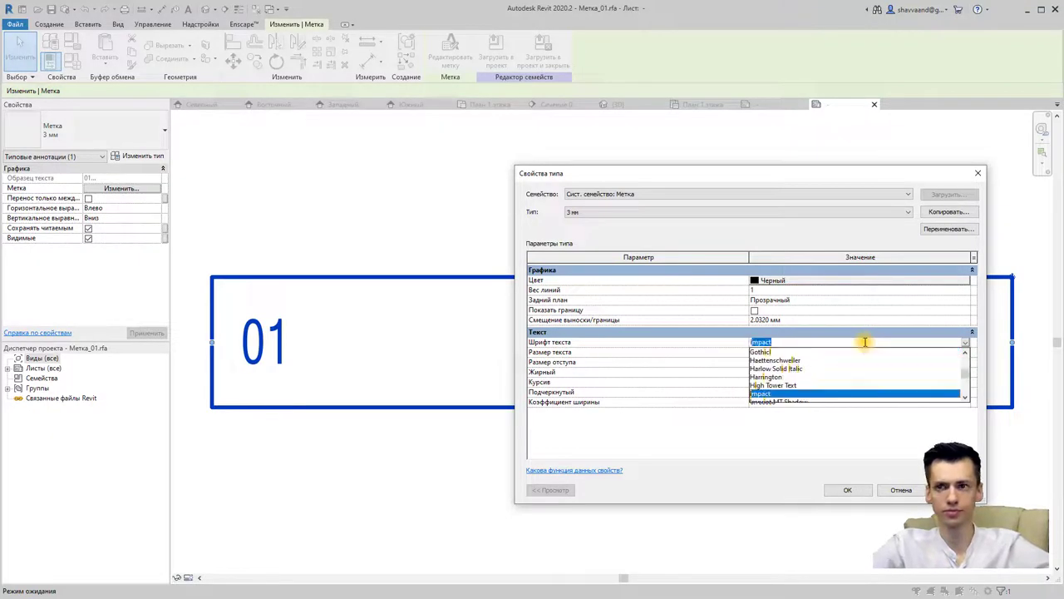
{"action": "type", "text": "s"}
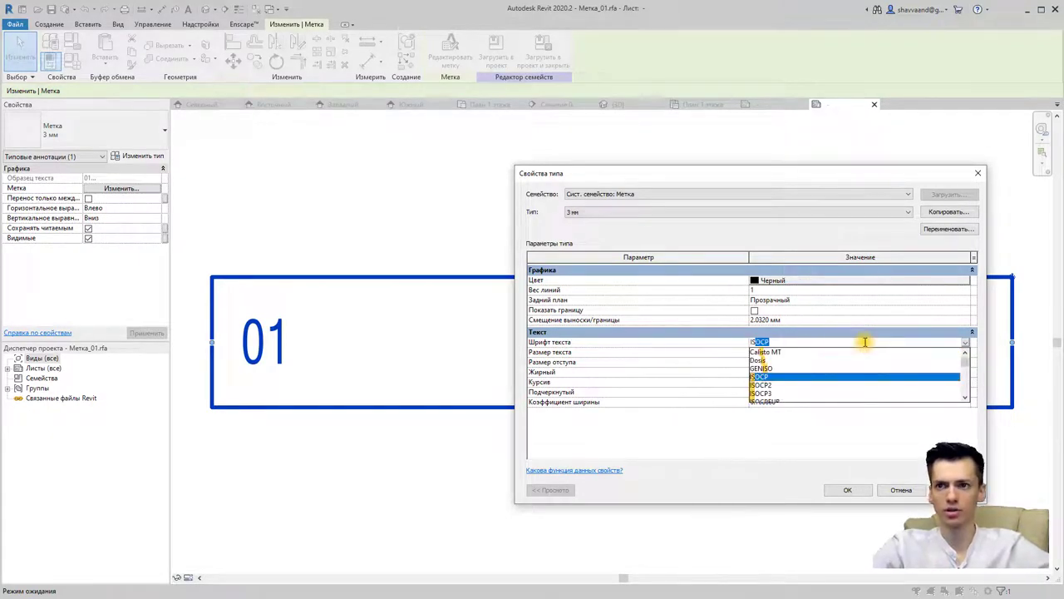
{"action": "scroll", "coordinate": [775, 394], "scroll_direction": "down", "scroll_amount": 1}
{"action": "left_click", "coordinate": [775, 380]}
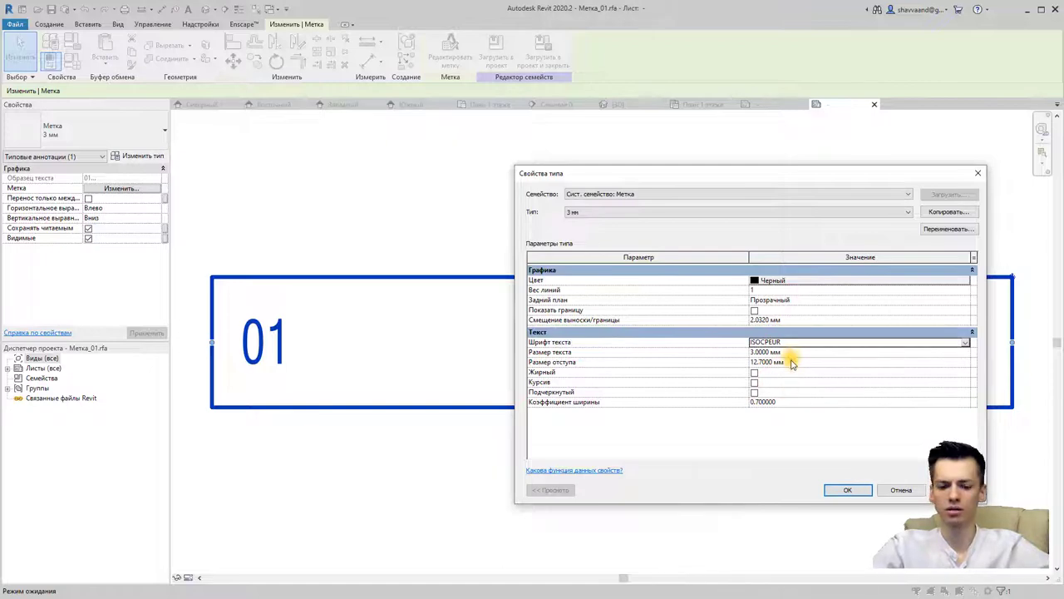
{"action": "left_click", "coordinate": [754, 385]}
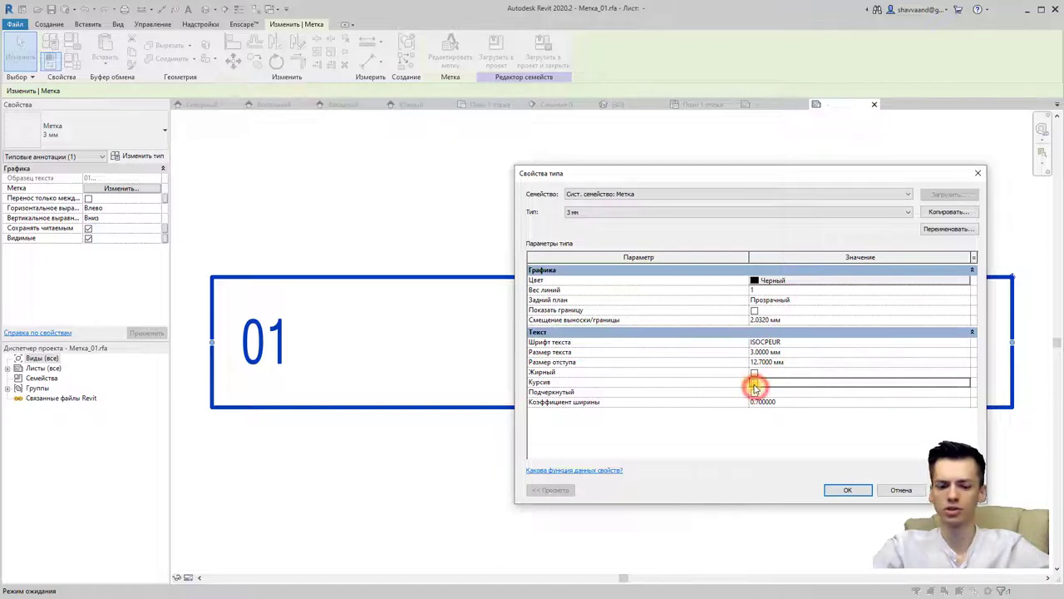
{"action": "left_click", "coordinate": [801, 403]}
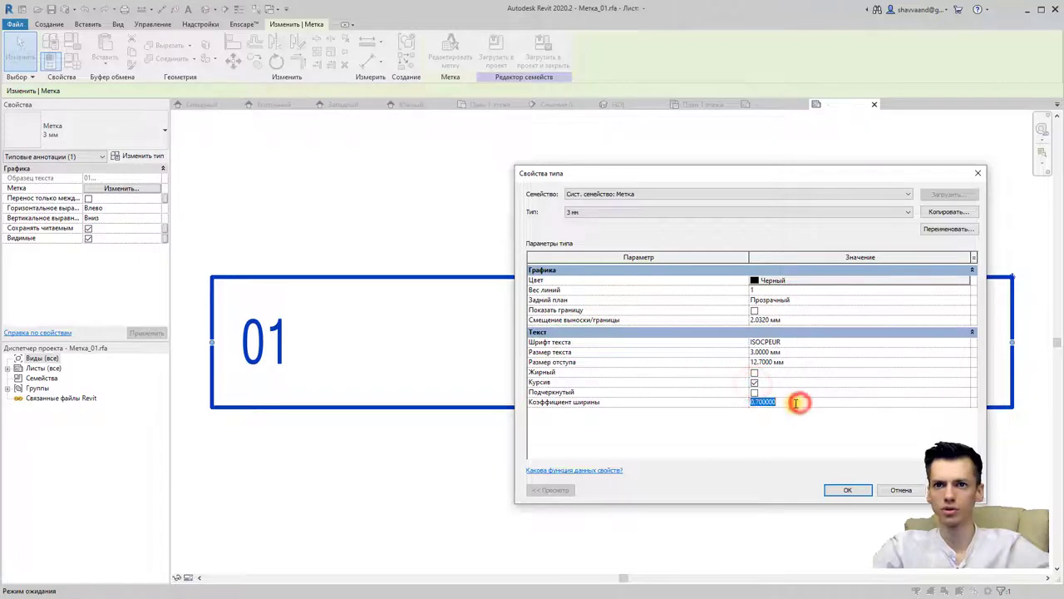
{"action": "type", "text": "1"}
{"action": "left_click", "coordinate": [852, 489]}
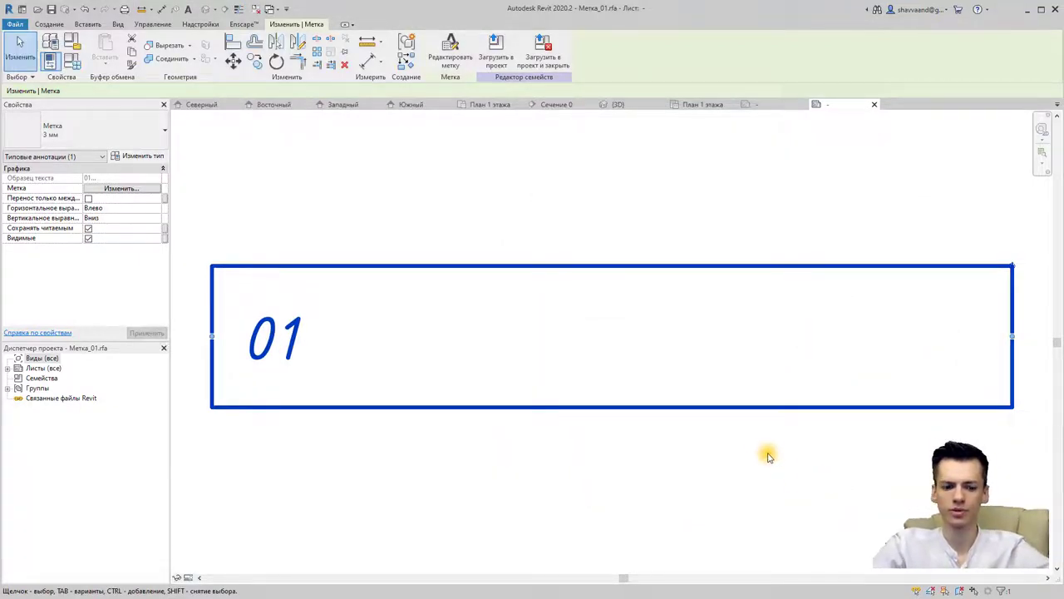
- Load Метка_01 into the multi-material tag family without saving the label file
{"action": "left_click", "coordinate": [543, 48]}
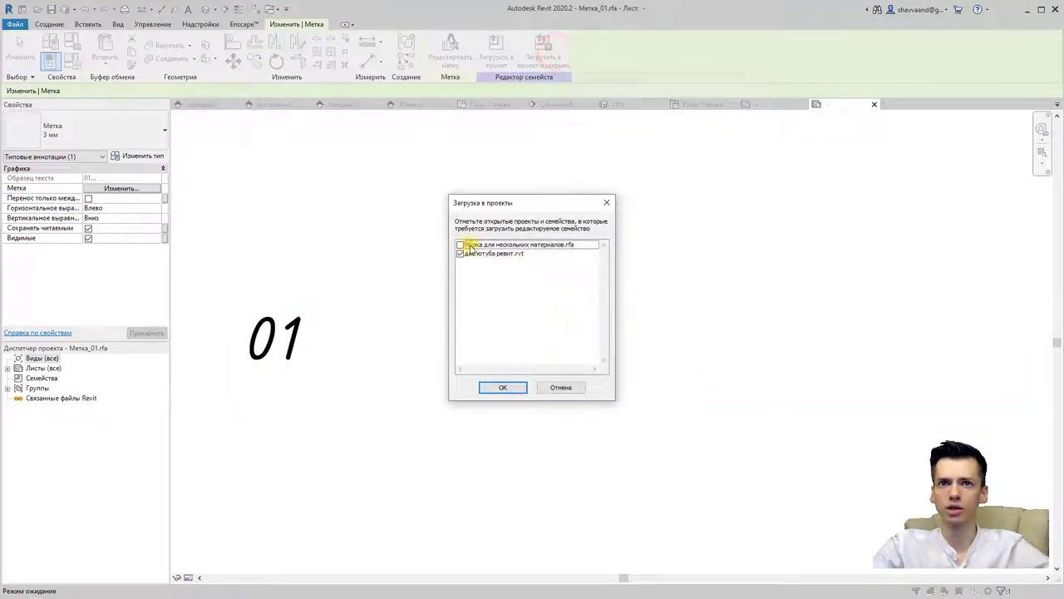
{"action": "left_click", "coordinate": [460, 244]}
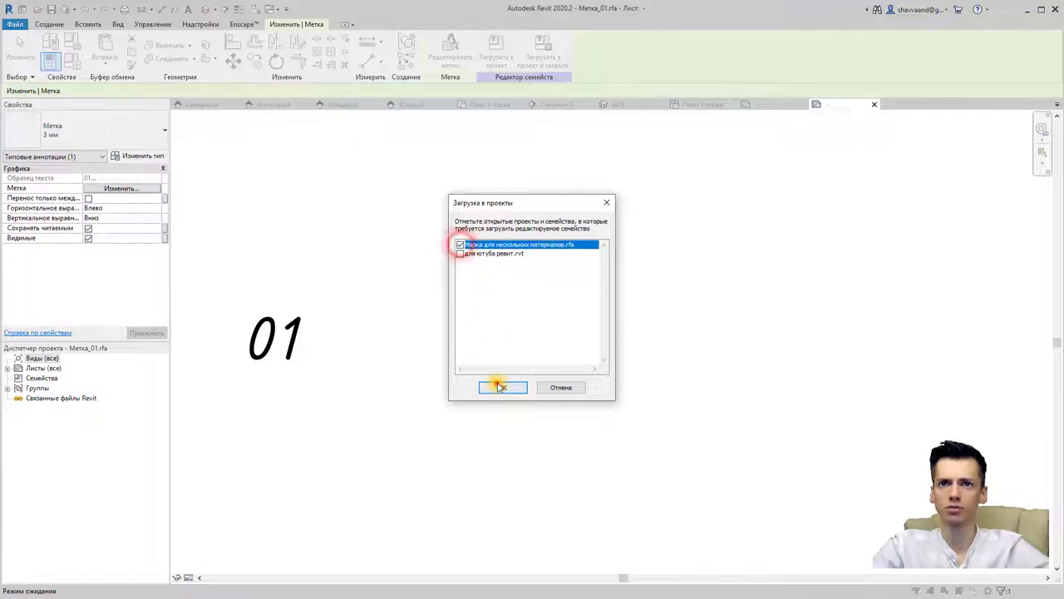
{"action": "left_click", "coordinate": [501, 387]}
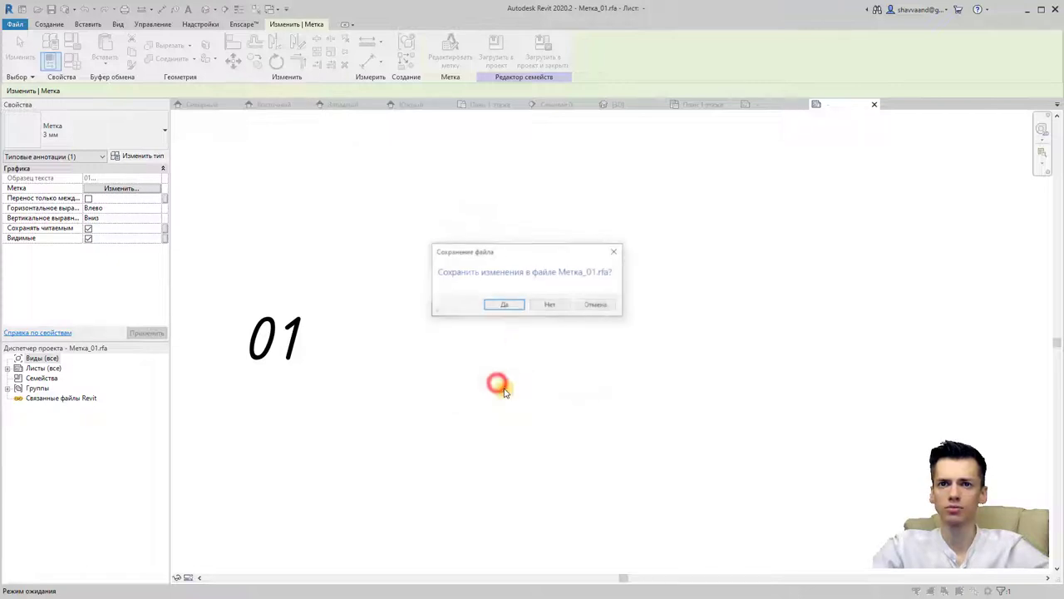
{"action": "left_click", "coordinate": [551, 306]}
- Overwrite the label family, check the Конструкция labels, and load the tag family into the project unsaved
{"action": "left_click", "coordinate": [529, 301]}
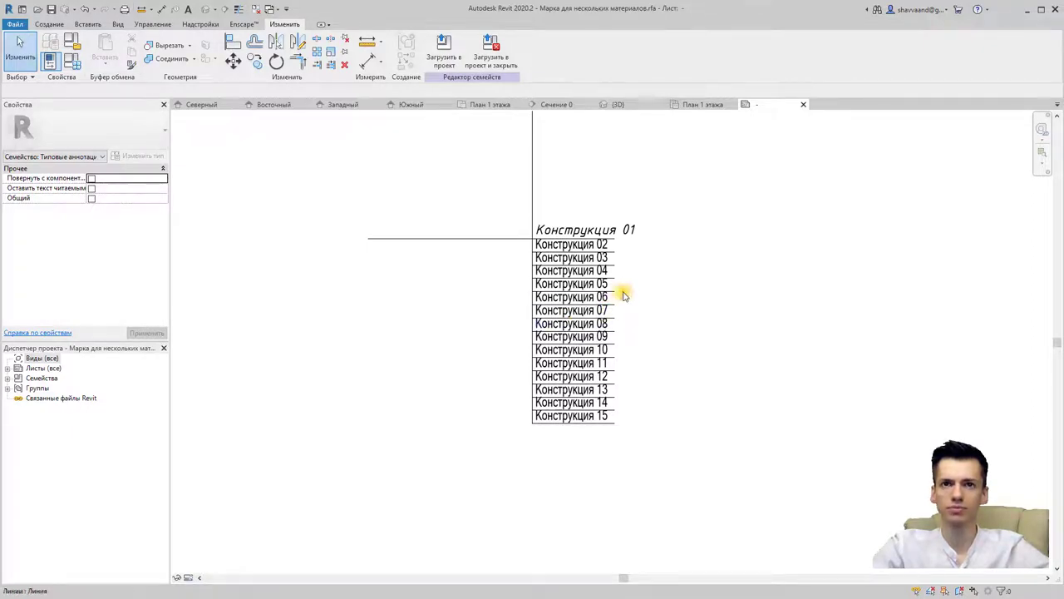
{"action": "left_click", "coordinate": [599, 245]}
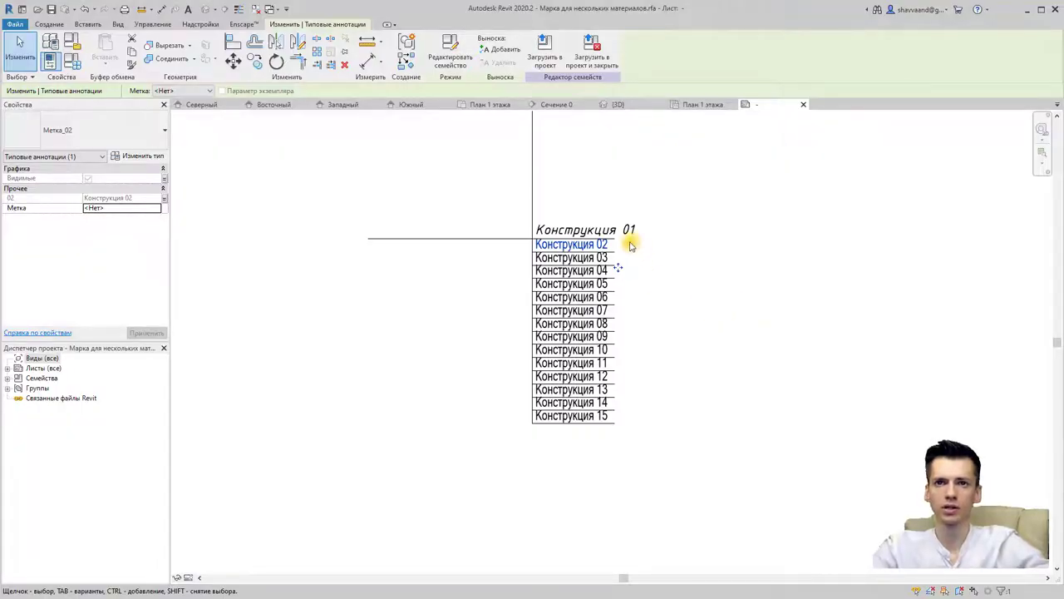
{"action": "left_click_drag", "start_coordinate": [687, 238], "coordinate": [737, 239]}
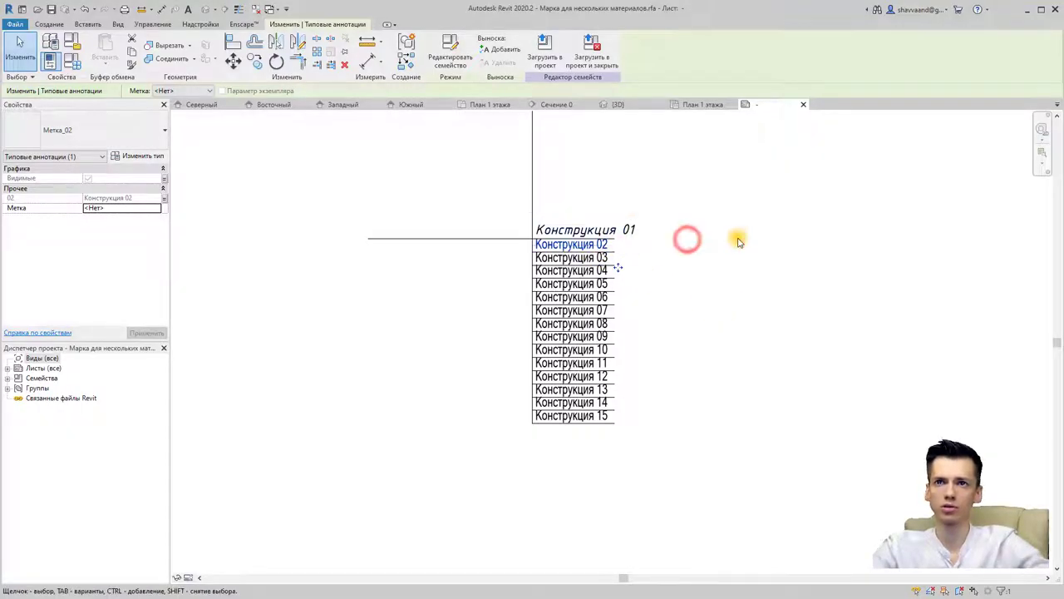
{"action": "left_click", "coordinate": [629, 231]}
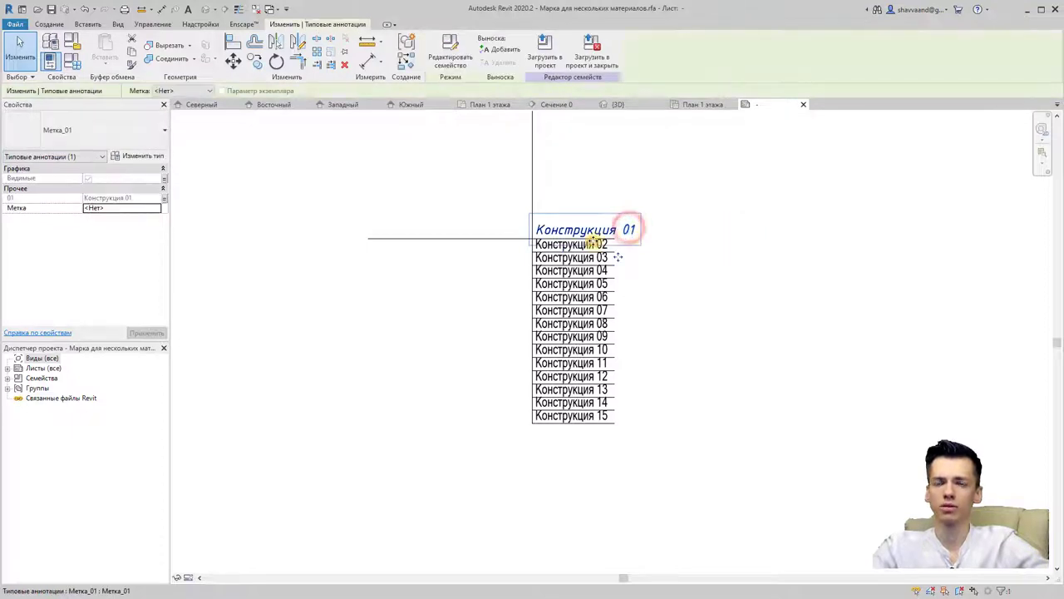
{"action": "left_click", "coordinate": [585, 65]}
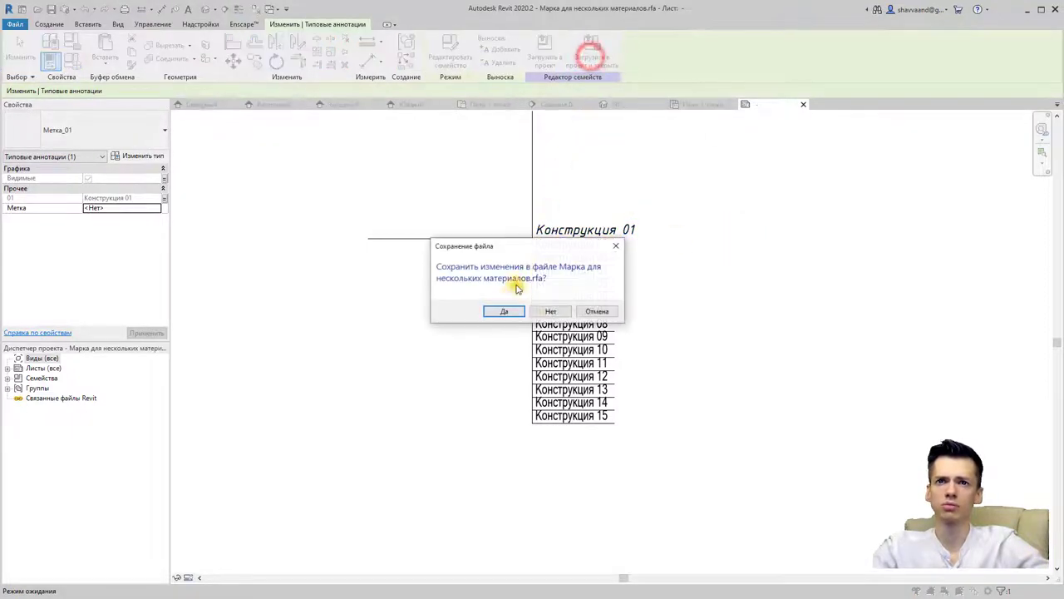
{"action": "left_click", "coordinate": [544, 308]}
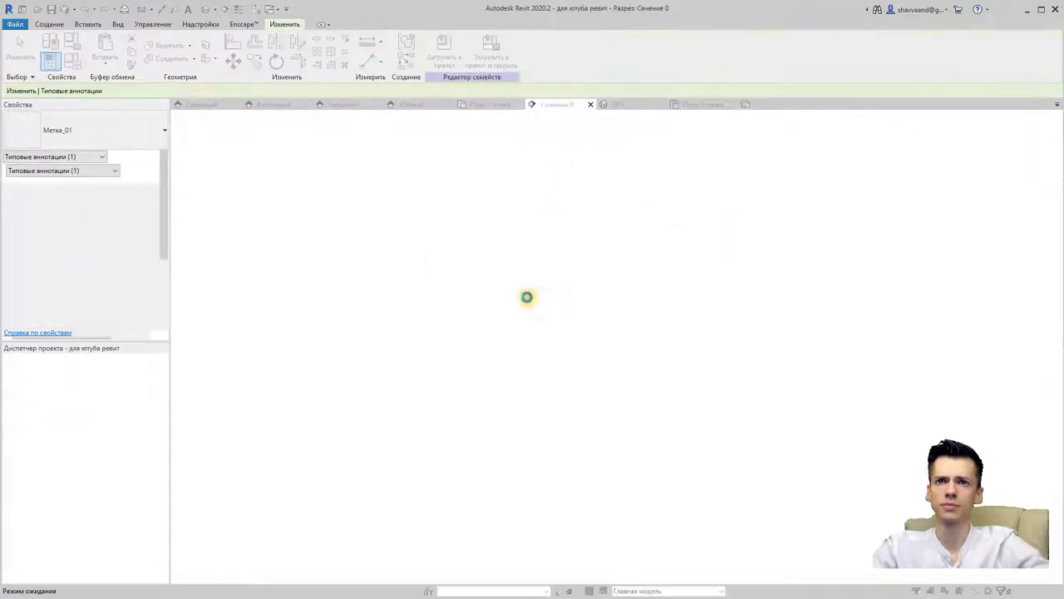
- Overwrite the existing tag family, then pick the roof insulation line and Tab toward the roof
{"action": "left_click", "coordinate": [510, 306]}
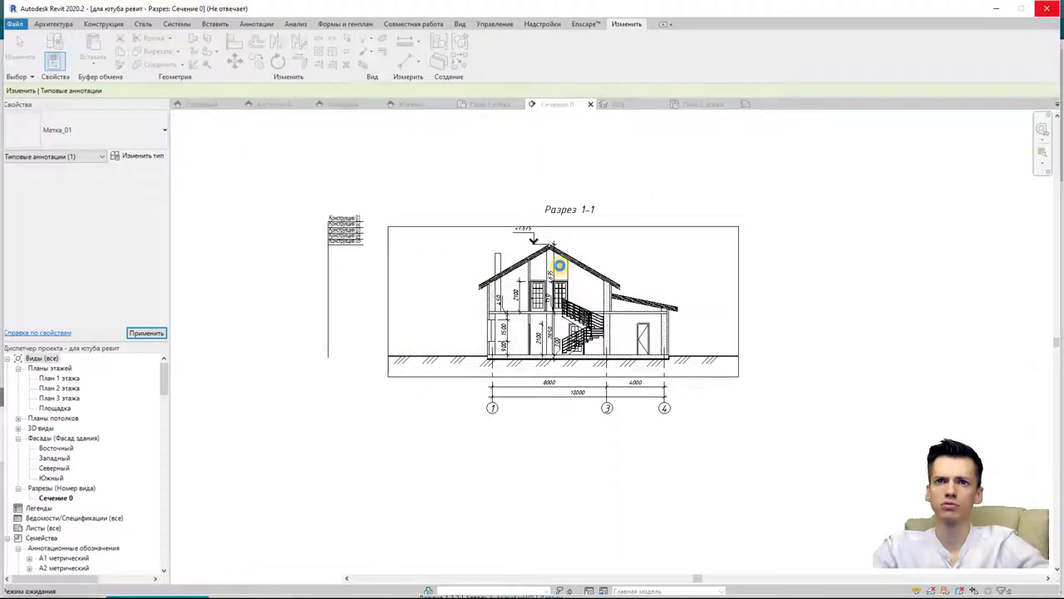
{"action": "scroll", "coordinate": [573, 267], "scroll_direction": "up", "scroll_amount": 3}
{"action": "scroll", "coordinate": [594, 274], "scroll_direction": "down", "scroll_amount": 2}
{"action": "scroll", "coordinate": [586, 273], "scroll_direction": "down", "scroll_amount": 1}
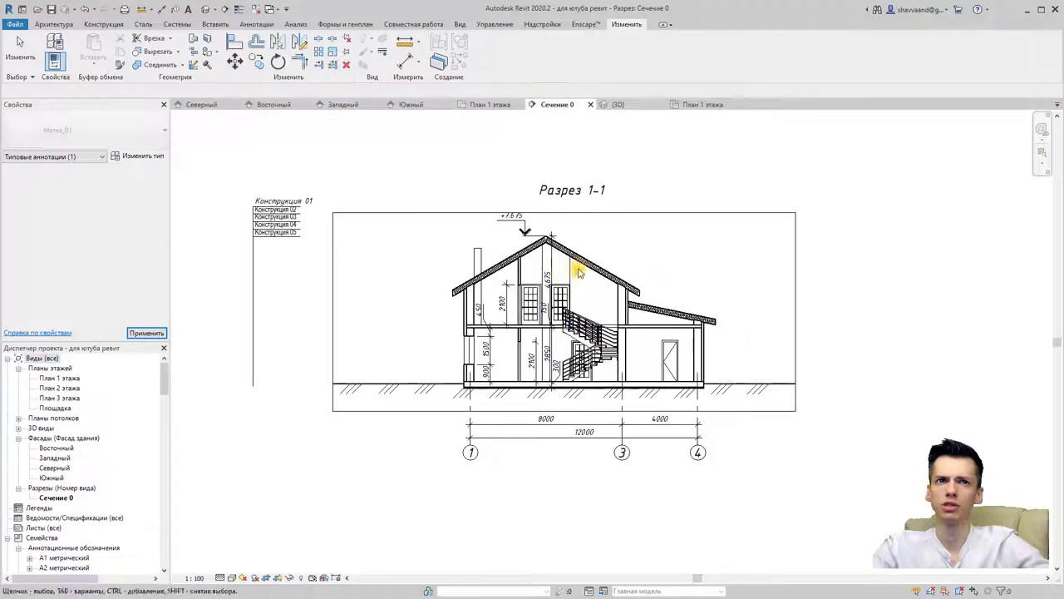
{"action": "left_click", "coordinate": [582, 261]}
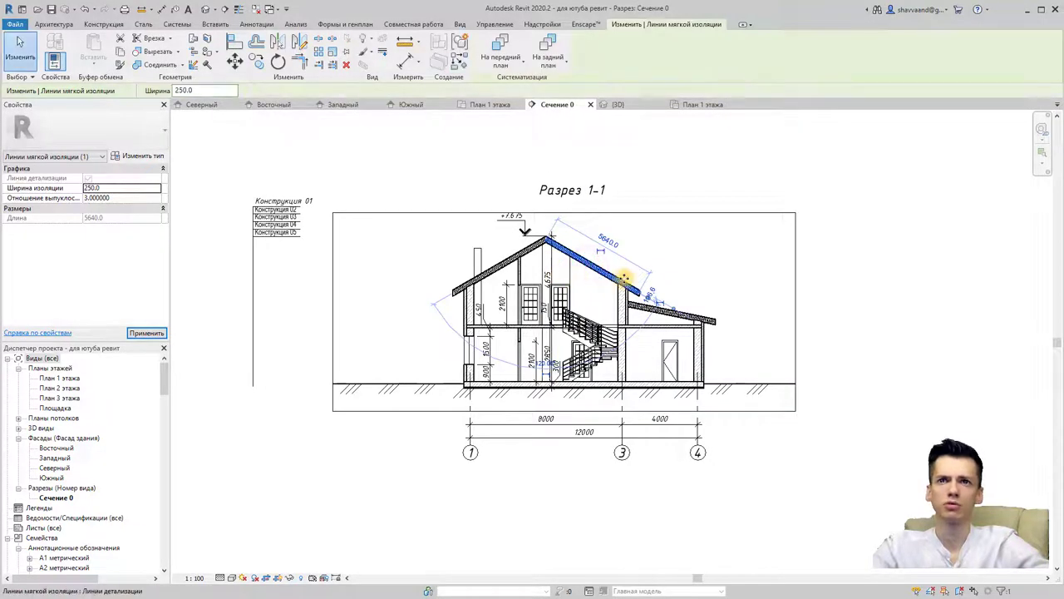
{"action": "key", "text": "Tab"}
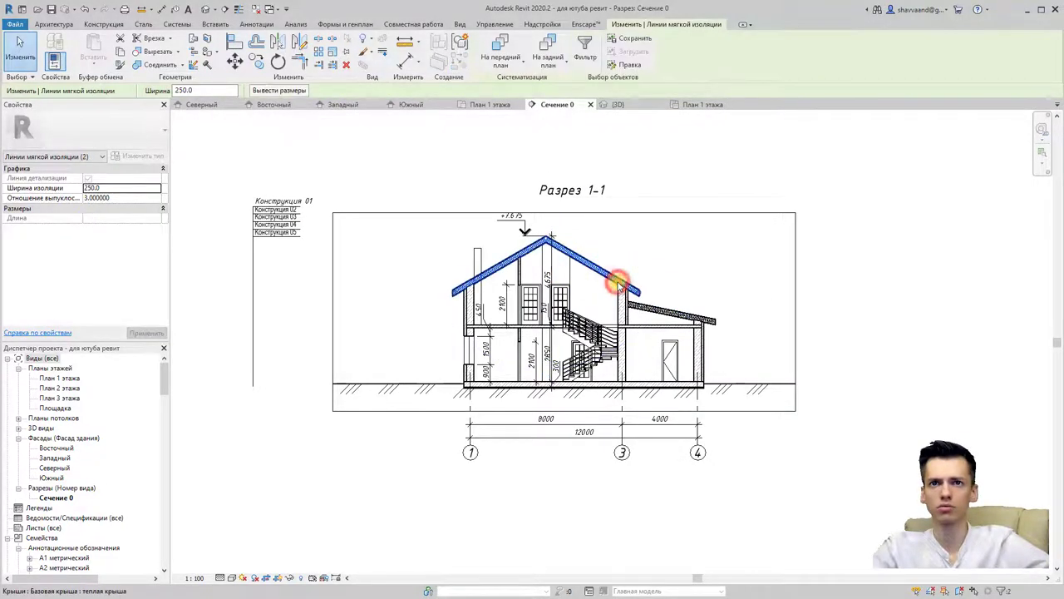
{"action": "left_click", "coordinate": [618, 279]}
{"action": "left_click", "coordinate": [131, 158]}
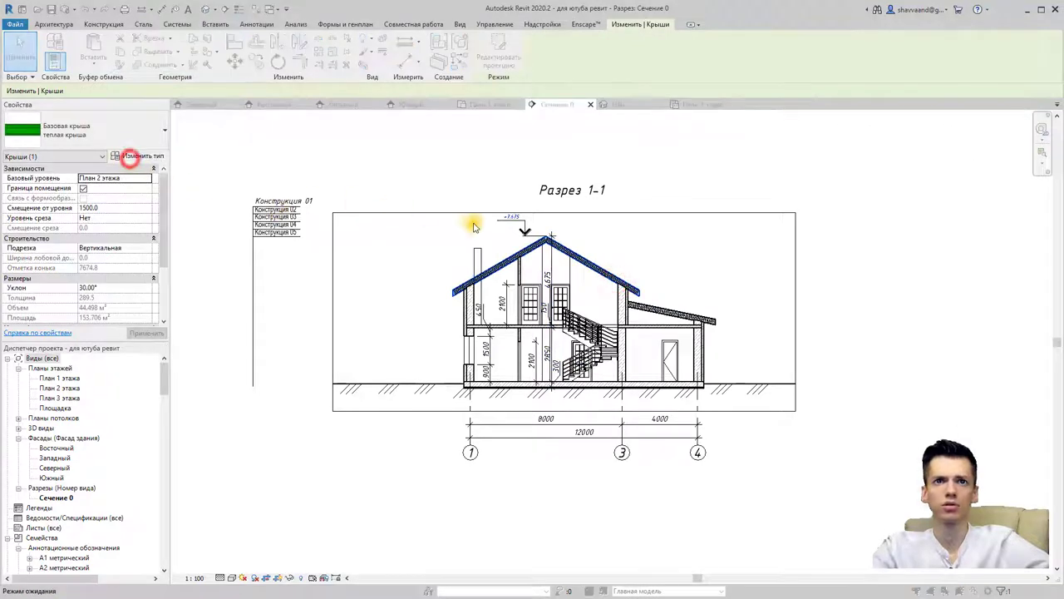
{"action": "left_click", "coordinate": [853, 282]}
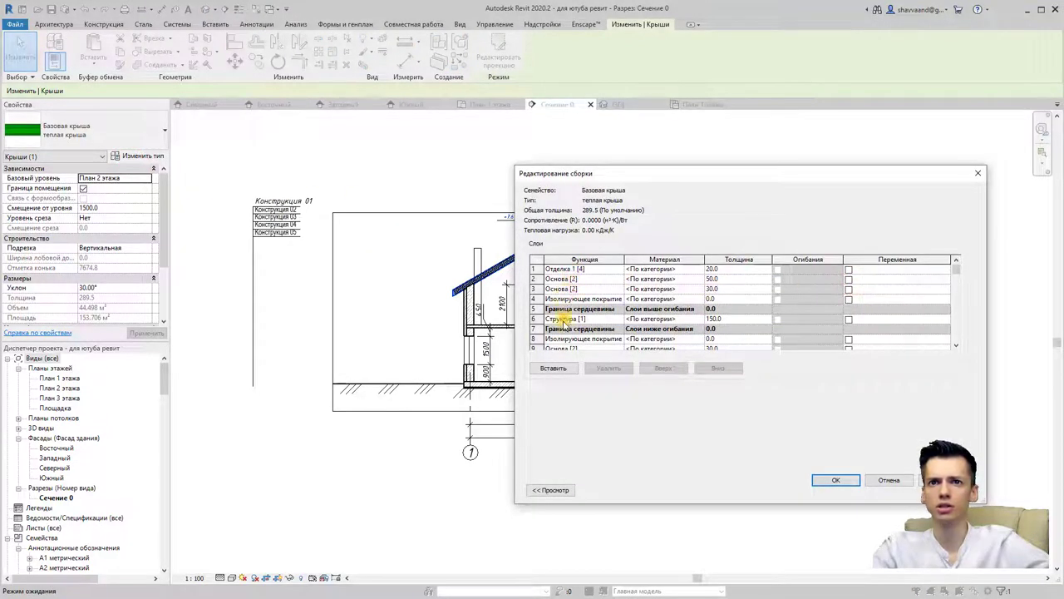
{"action": "scroll", "coordinate": [571, 344], "scroll_direction": "down", "scroll_amount": 1}
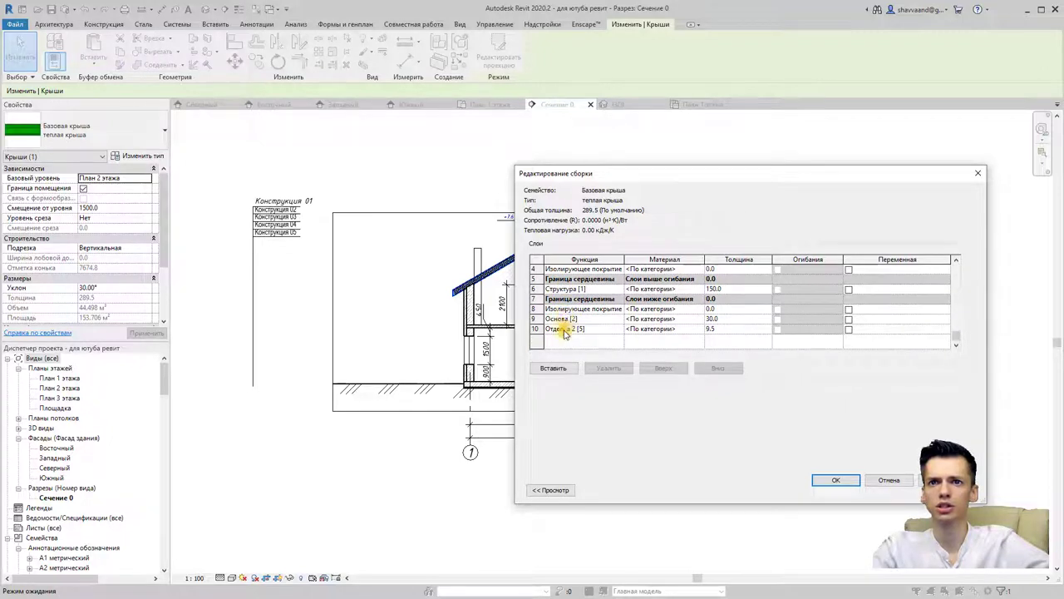
{"action": "left_click", "coordinate": [888, 480]}
{"action": "left_click", "coordinate": [888, 487]}
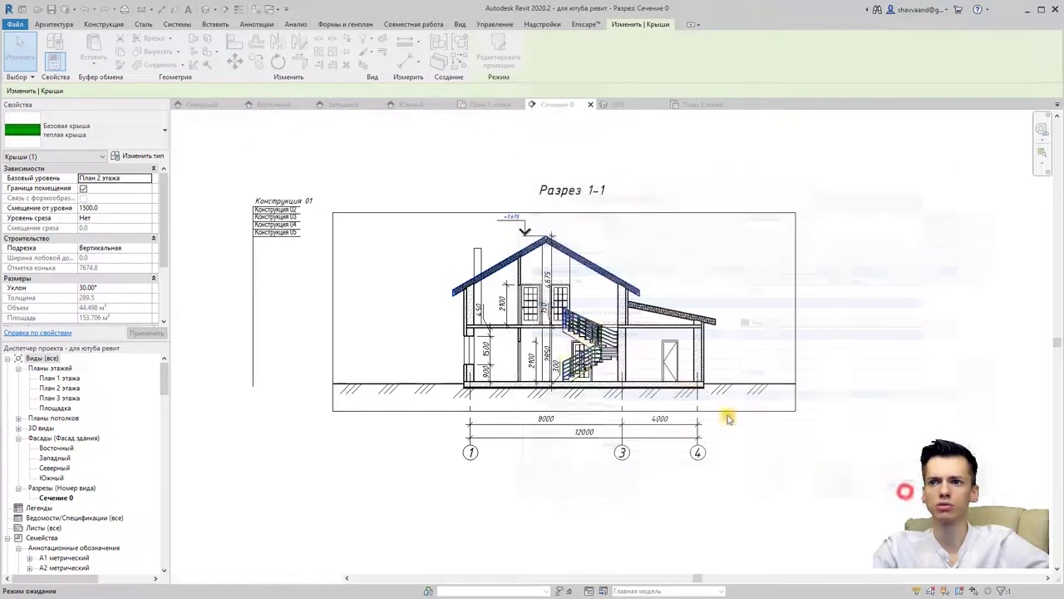
{"action": "left_click", "coordinate": [291, 234]}
- Open the tag family and its nested Метка_02 family, selecting the 02 label
{"action": "left_click", "coordinate": [498, 55]}
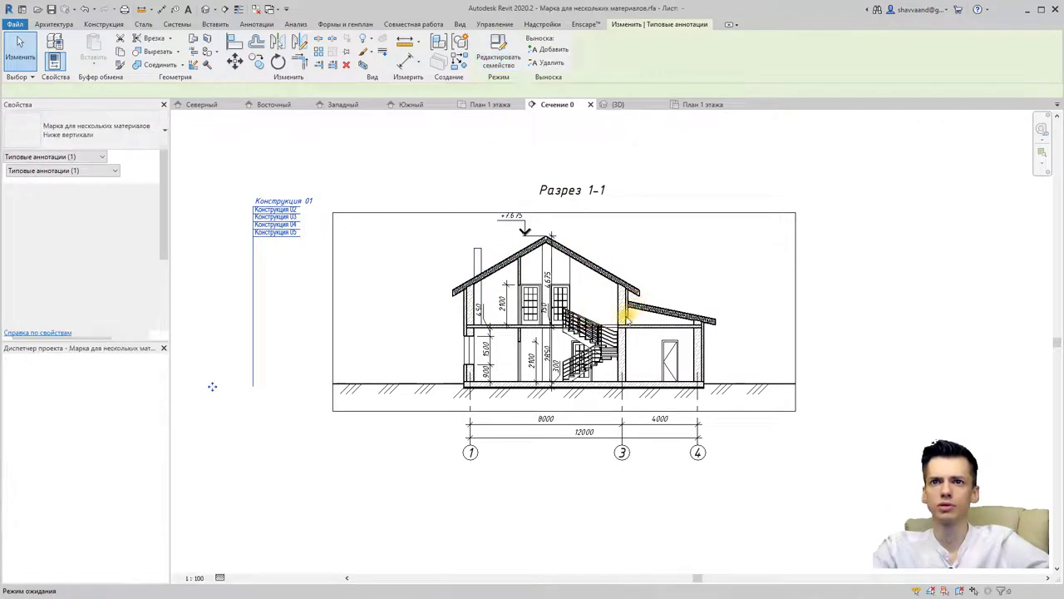
{"action": "left_click", "coordinate": [661, 330]}
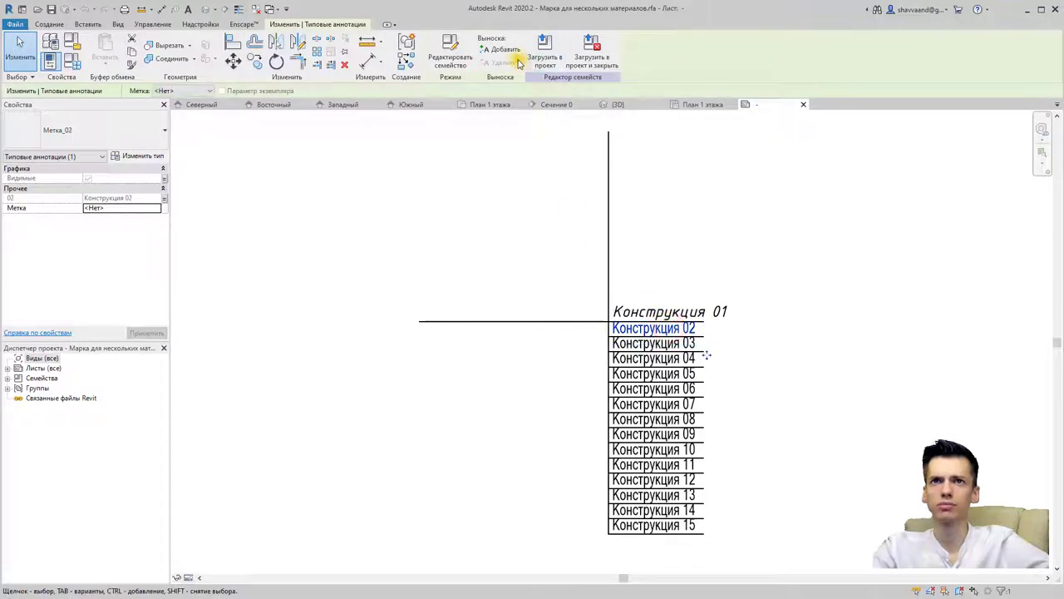
{"action": "left_click", "coordinate": [450, 52]}
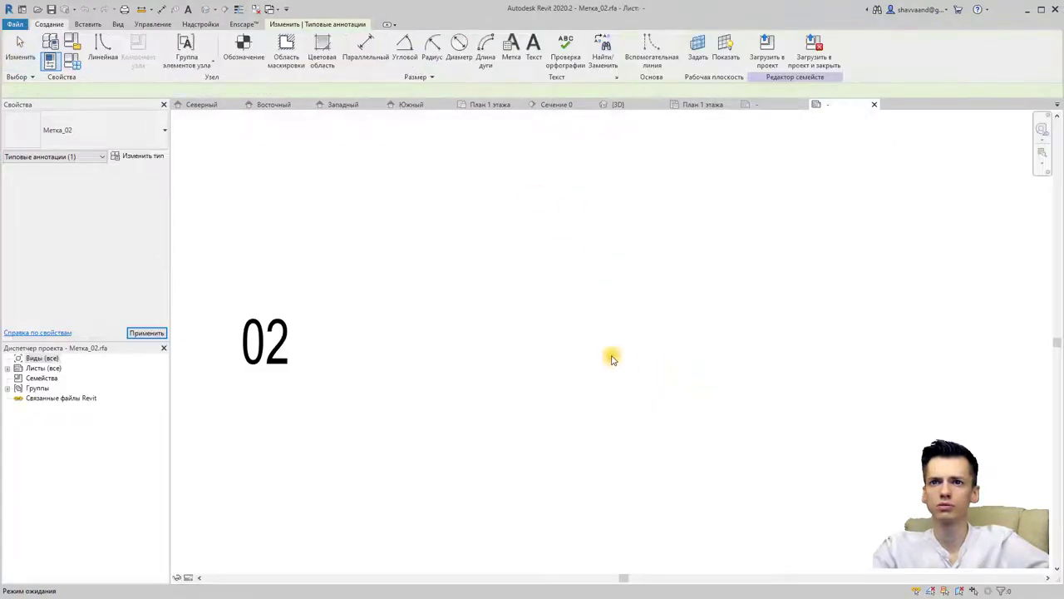
{"action": "left_click", "coordinate": [285, 337]}
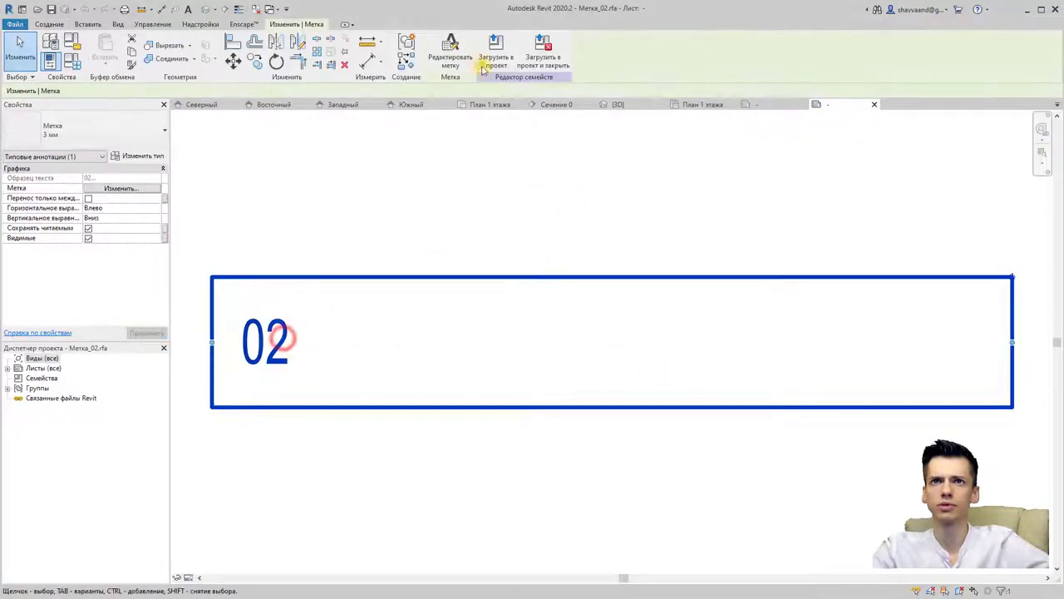
{"action": "left_click", "coordinate": [127, 190]}
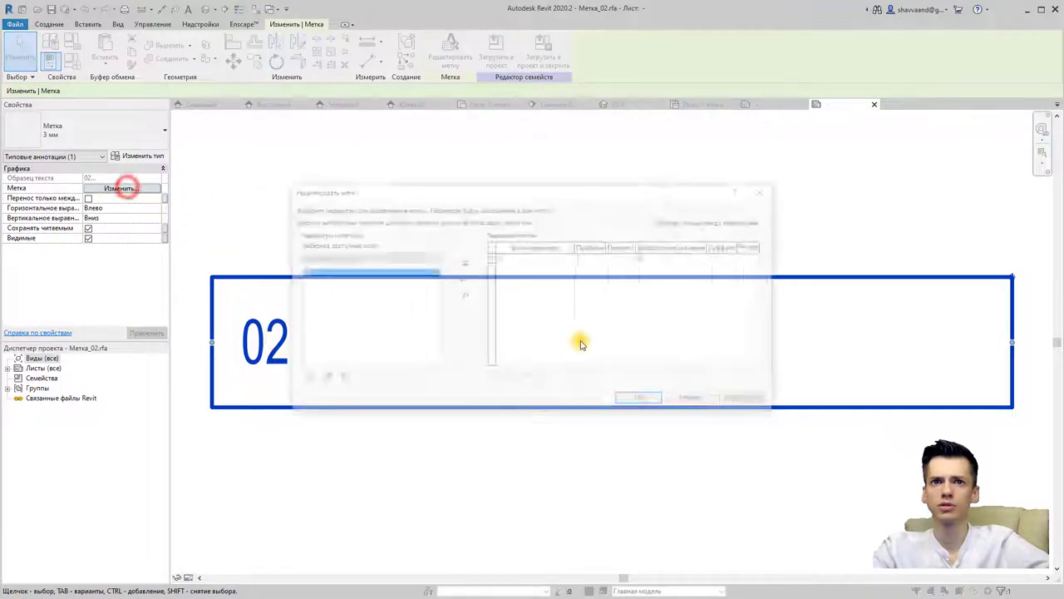
{"action": "left_click", "coordinate": [769, 193]}
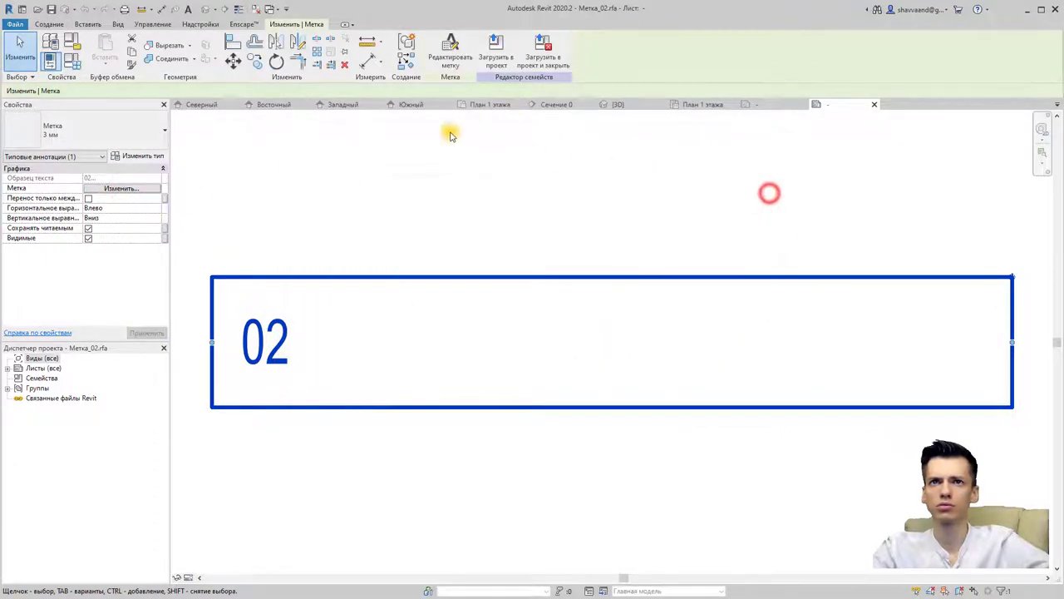
{"action": "left_click", "coordinate": [295, 314]}
- Set the 02 label type to ISOCPEUR font with italic on
{"action": "left_click", "coordinate": [149, 155]}
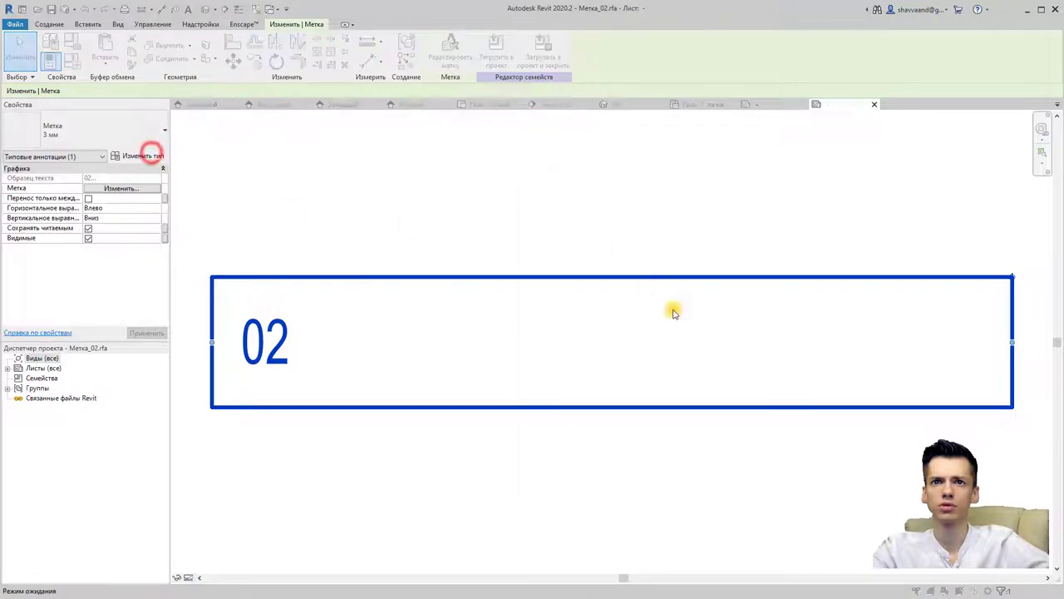
{"action": "left_click", "coordinate": [817, 348]}
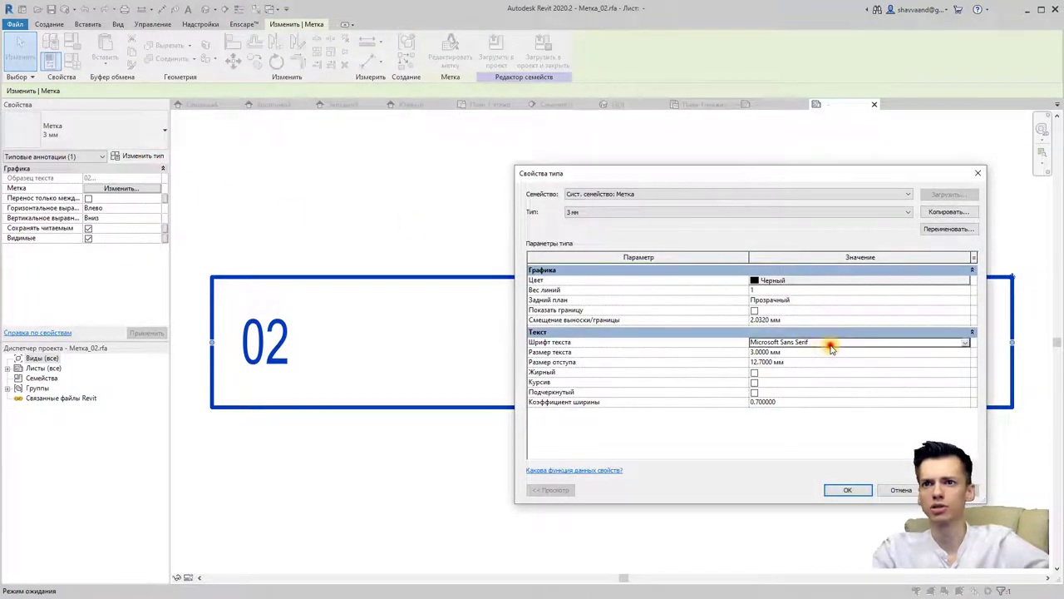
{"action": "type", "text": "i"}
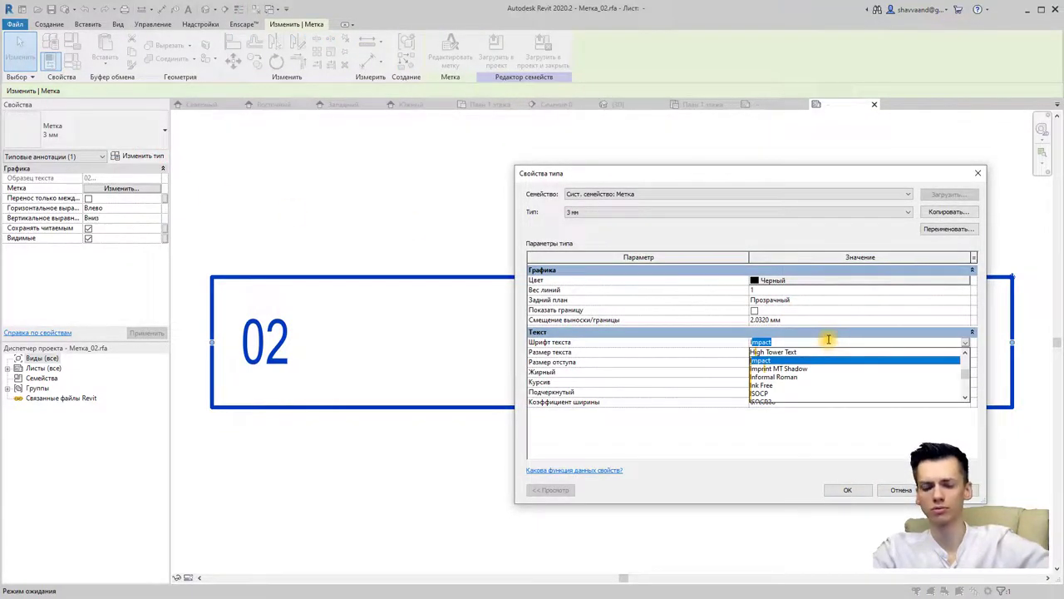
{"action": "type", "text": "soc"}
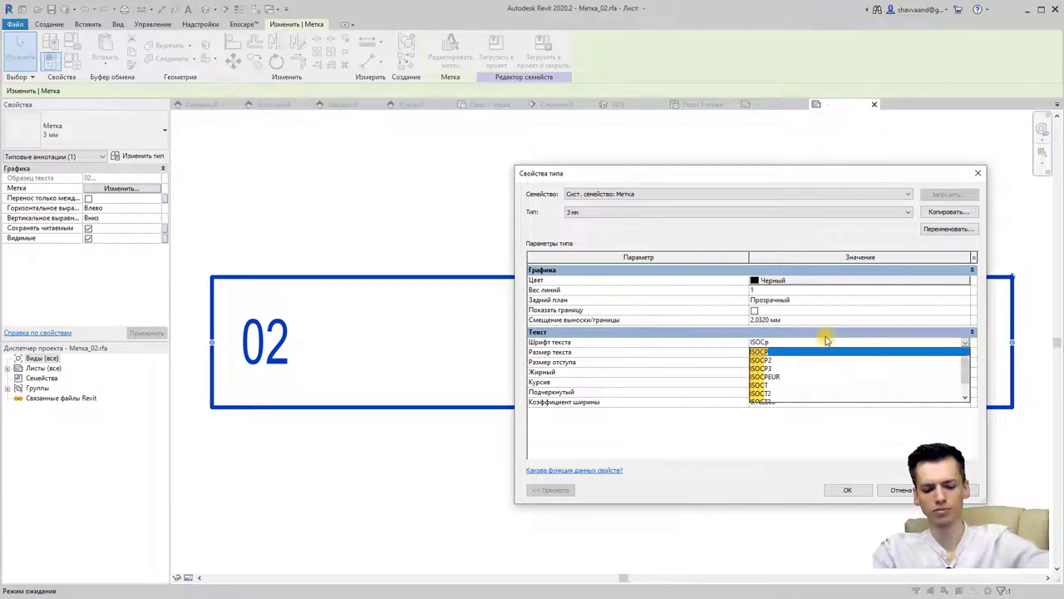
{"action": "left_click", "coordinate": [785, 376]}
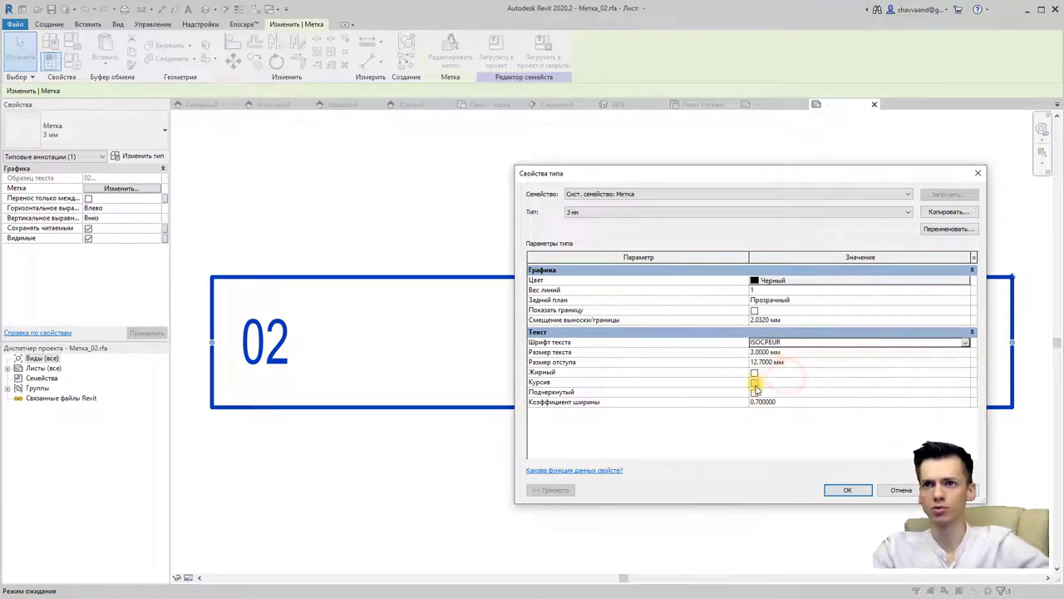
{"action": "left_click", "coordinate": [754, 382]}
{"action": "left_click", "coordinate": [769, 402]}
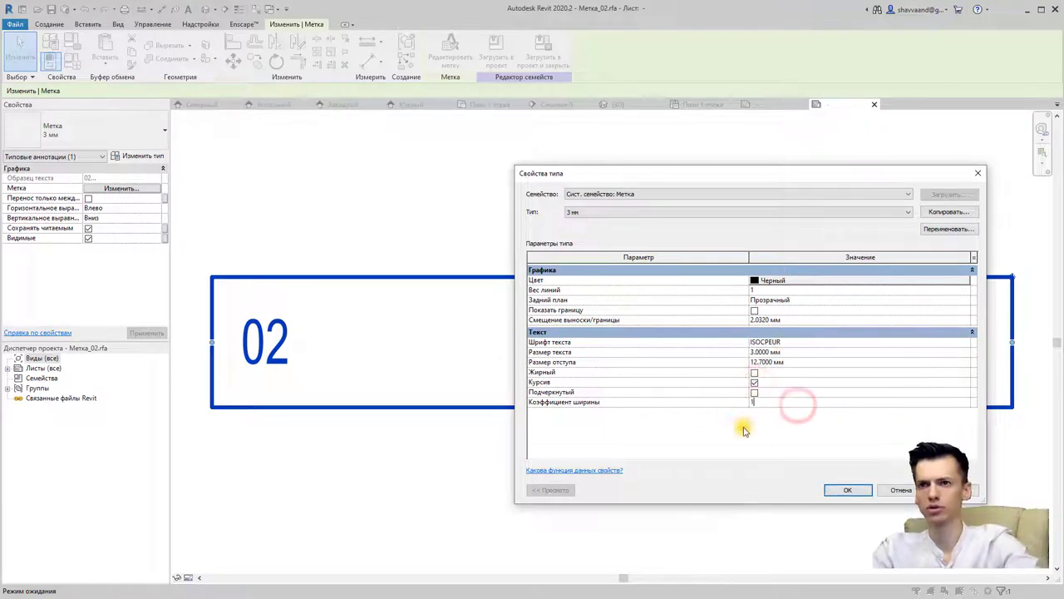
{"action": "left_click", "coordinate": [847, 490]}
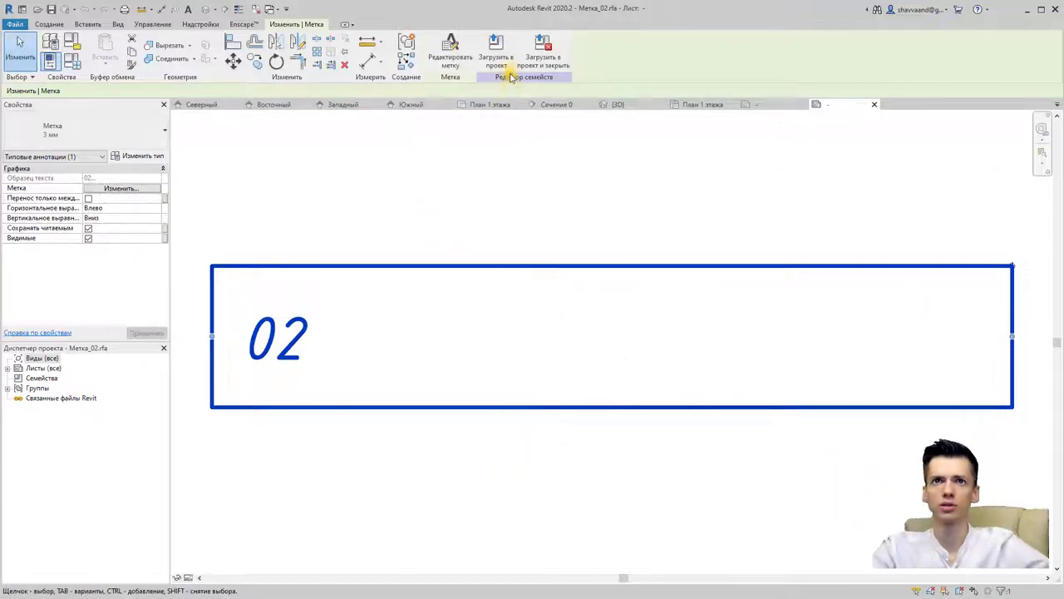
- Load Метка_02 into the multi-material tag family, replacing the existing version, without saving
{"action": "left_click", "coordinate": [543, 52]}
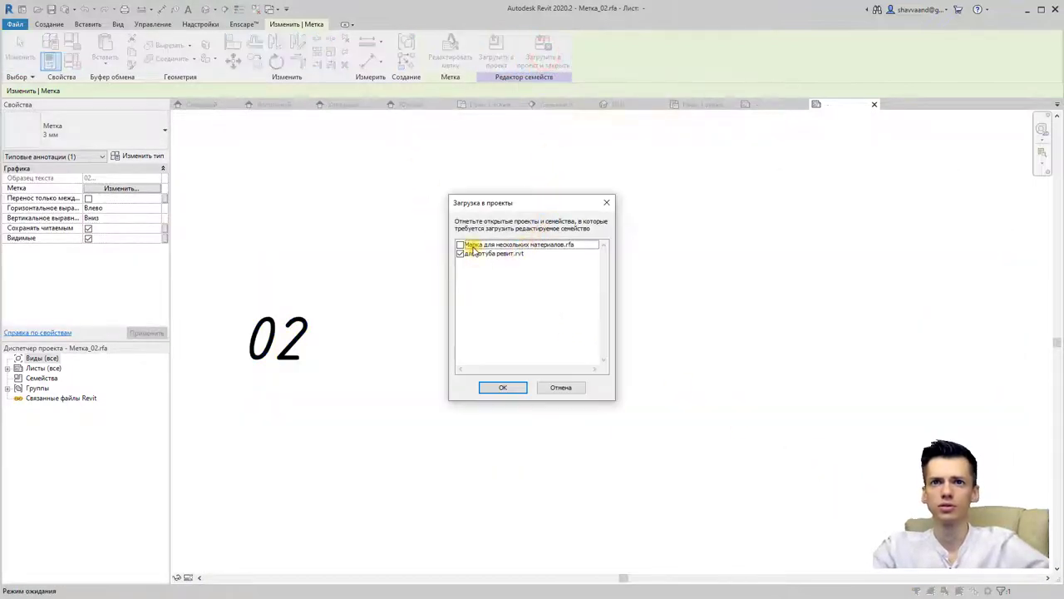
{"action": "left_click", "coordinate": [460, 244]}
{"action": "left_click", "coordinate": [459, 253]}
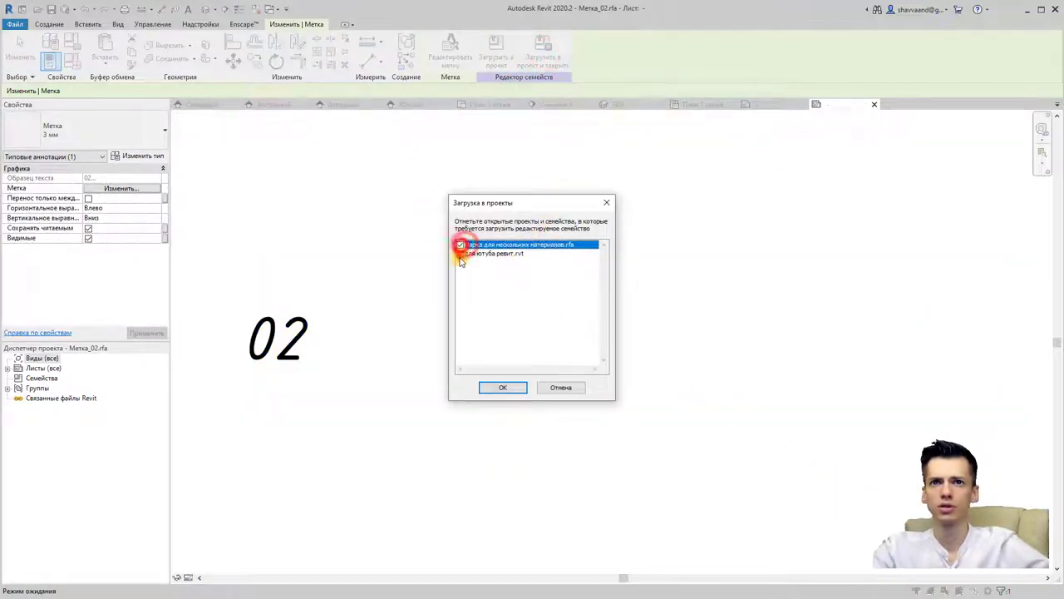
{"action": "left_click", "coordinate": [501, 387]}
{"action": "left_click", "coordinate": [545, 304]}
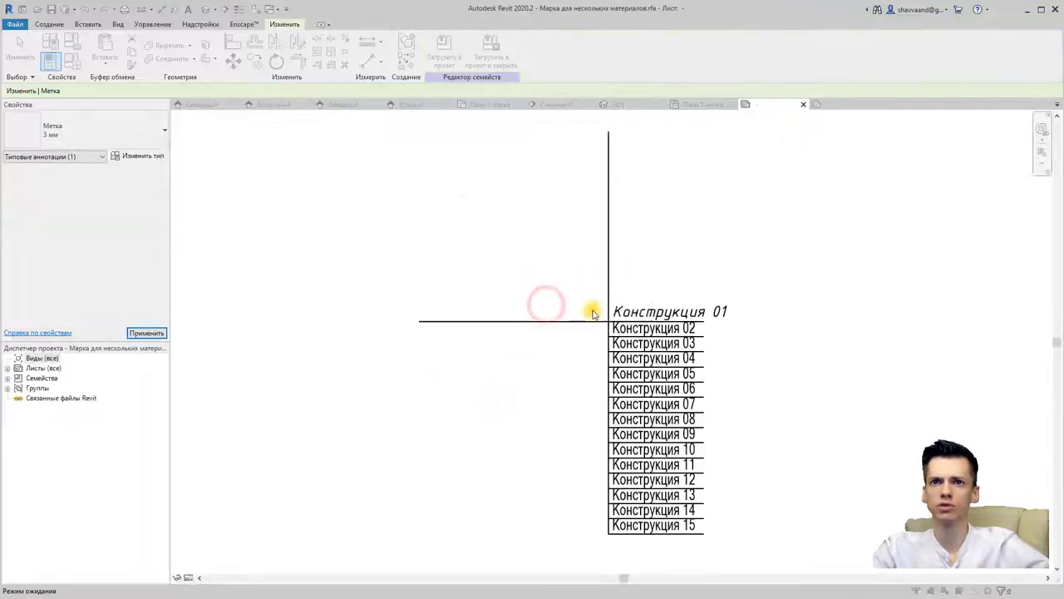
{"action": "left_click", "coordinate": [518, 301]}
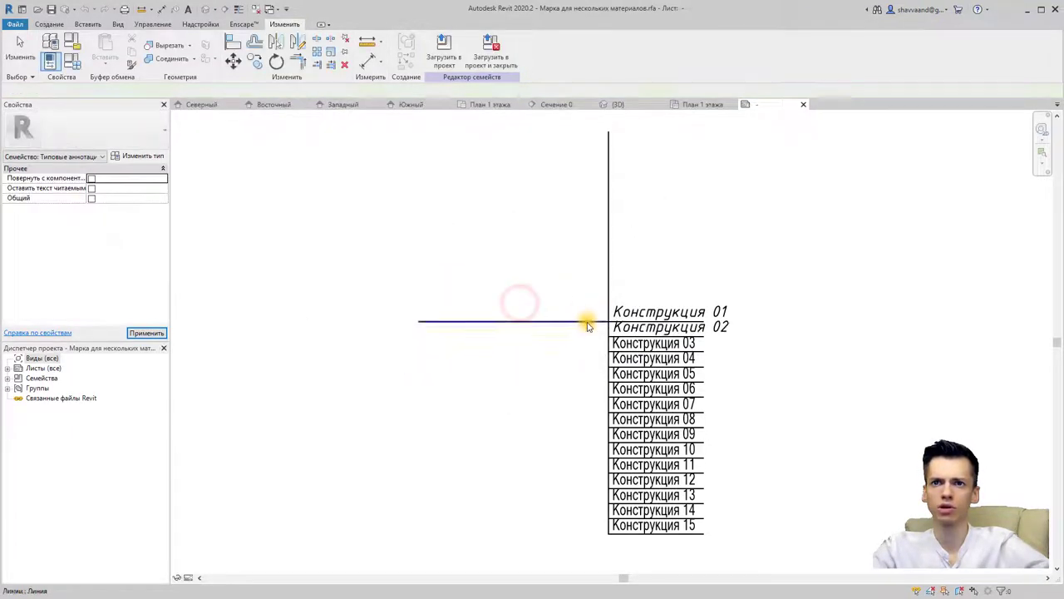
- Load the updated tag family into the project without saving the family file
{"action": "scroll", "coordinate": [673, 349], "scroll_direction": "up", "scroll_amount": 2}
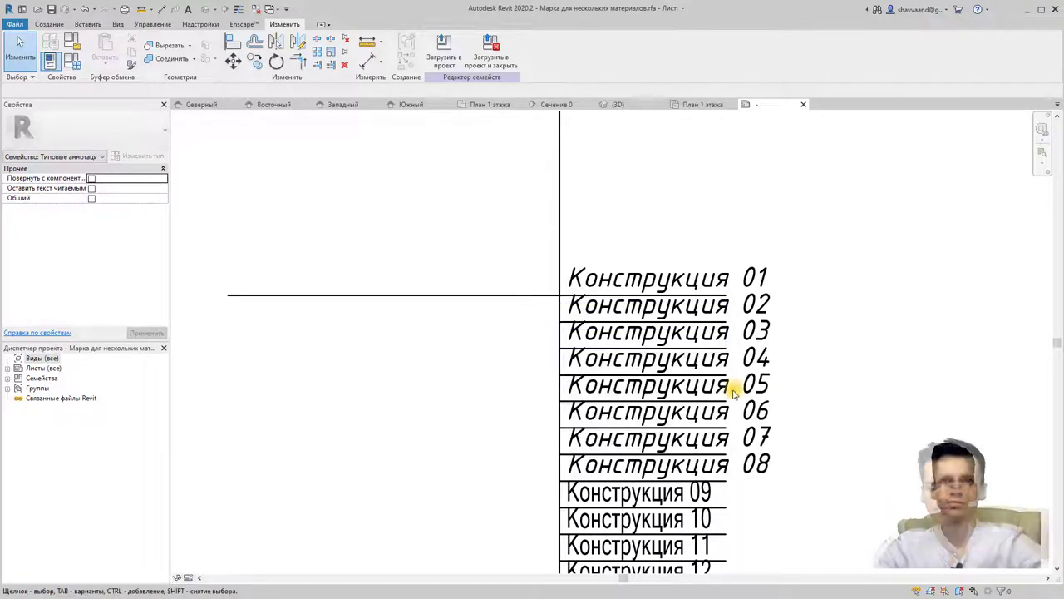
{"action": "middle_click_drag", "start_coordinate": [750, 431], "coordinate": [658, 348]}
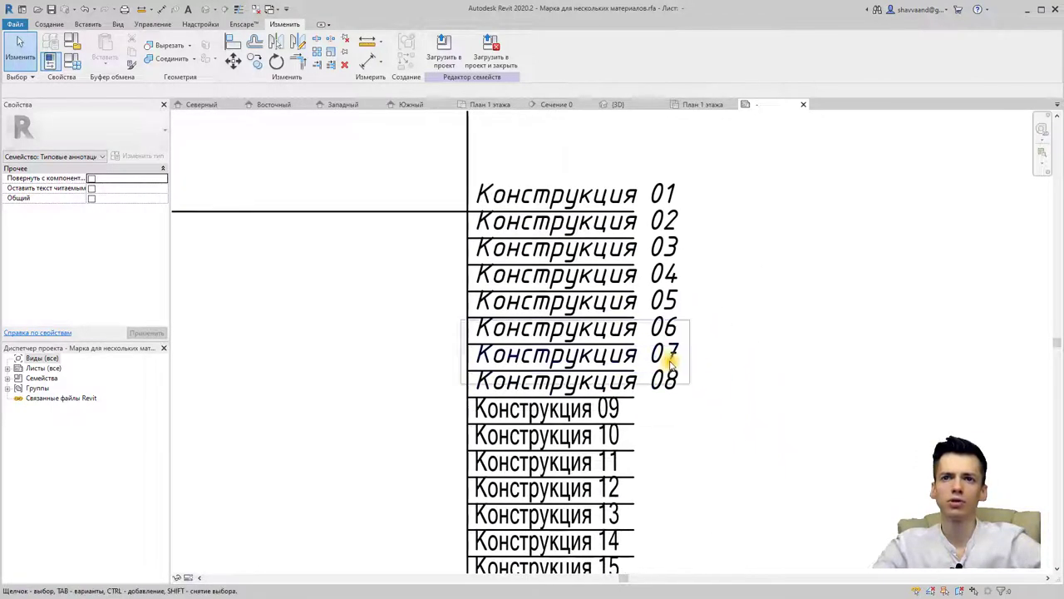
{"action": "left_click", "coordinate": [491, 50]}
{"action": "left_click", "coordinate": [551, 313]}
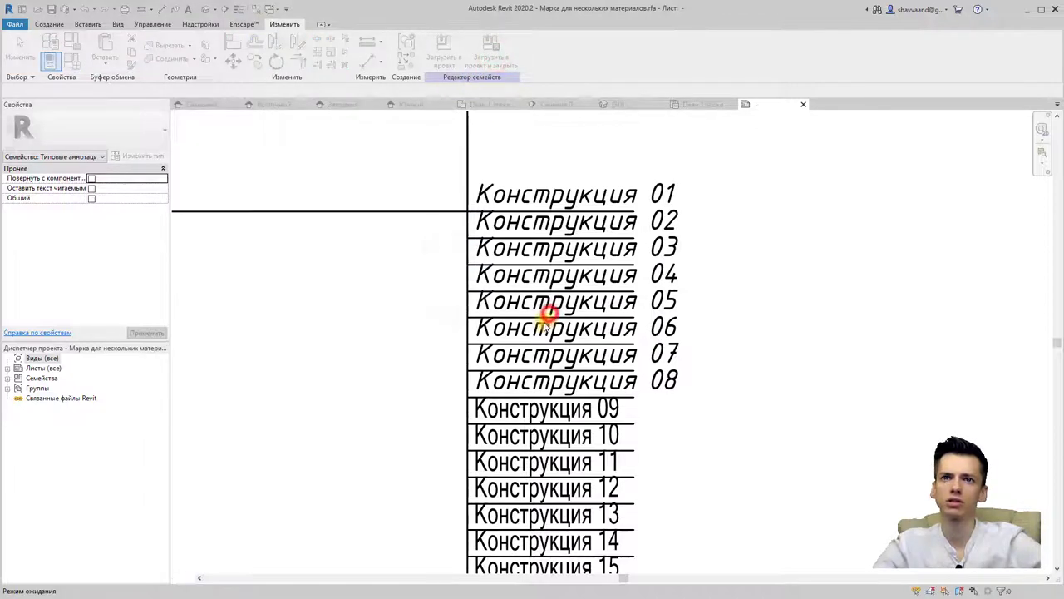
- Replace the existing tag family and move the tag above the section's roof
{"action": "left_click", "coordinate": [517, 311]}
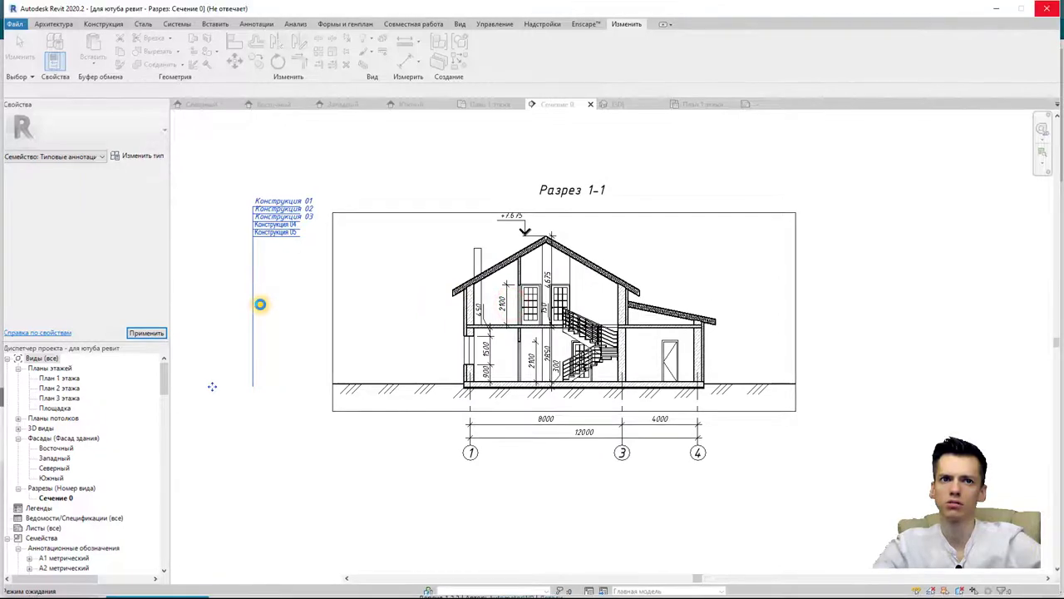
{"action": "left_click", "coordinate": [254, 330]}
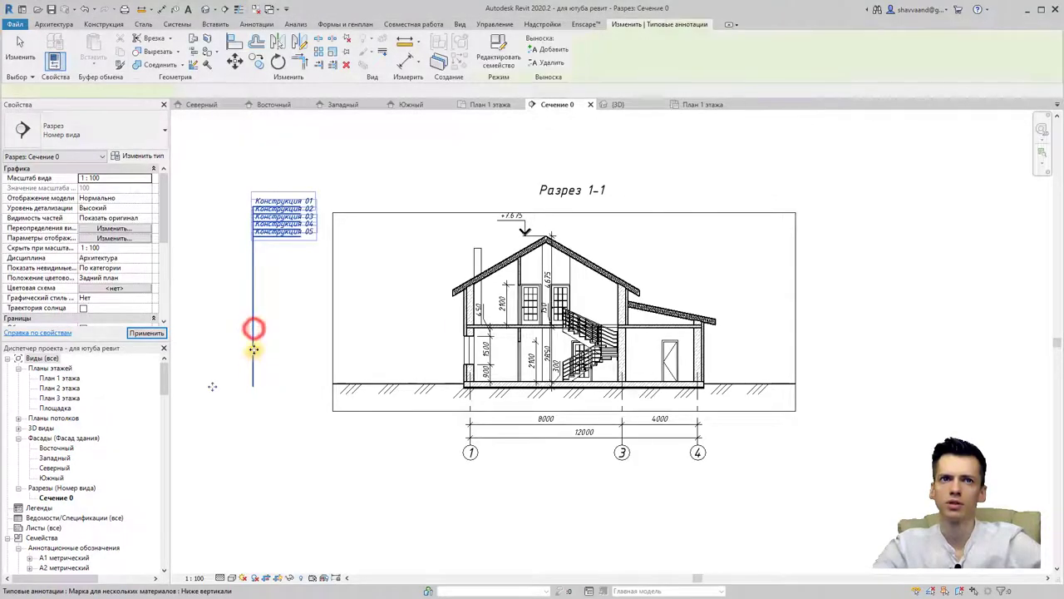
{"action": "mouse_move", "coordinate": [213, 388]}
{"action": "left_mouse_down"}
{"action": "mouse_move", "coordinate": [457, 349]}
{"action": "mouse_move", "coordinate": [561, 281]}
{"action": "left_mouse_up"}
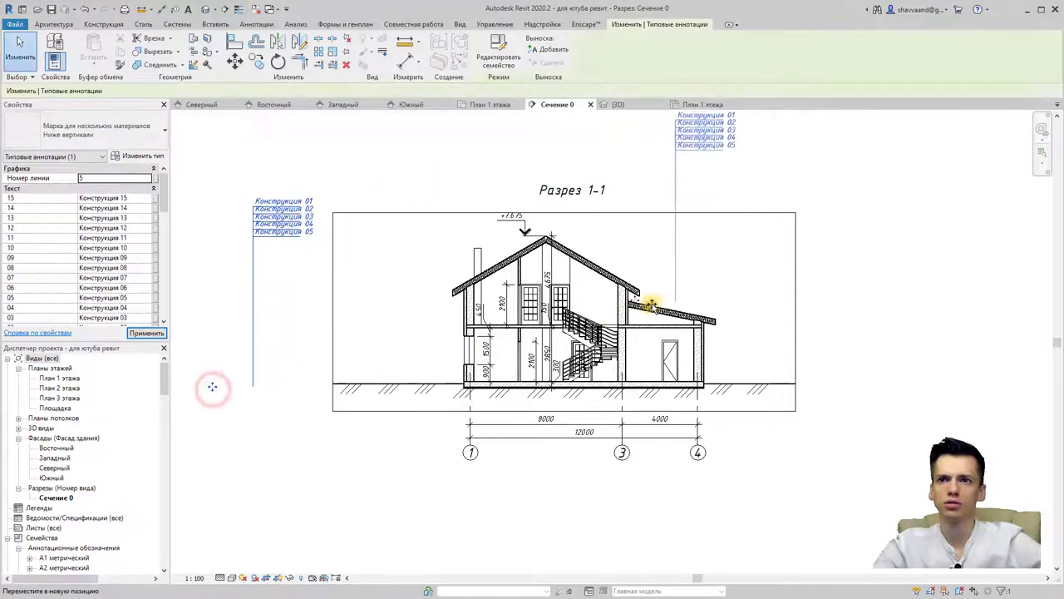
{"action": "left_click", "coordinate": [573, 278]}
{"action": "middle_click_drag", "start_coordinate": [724, 268], "coordinate": [698, 336]}
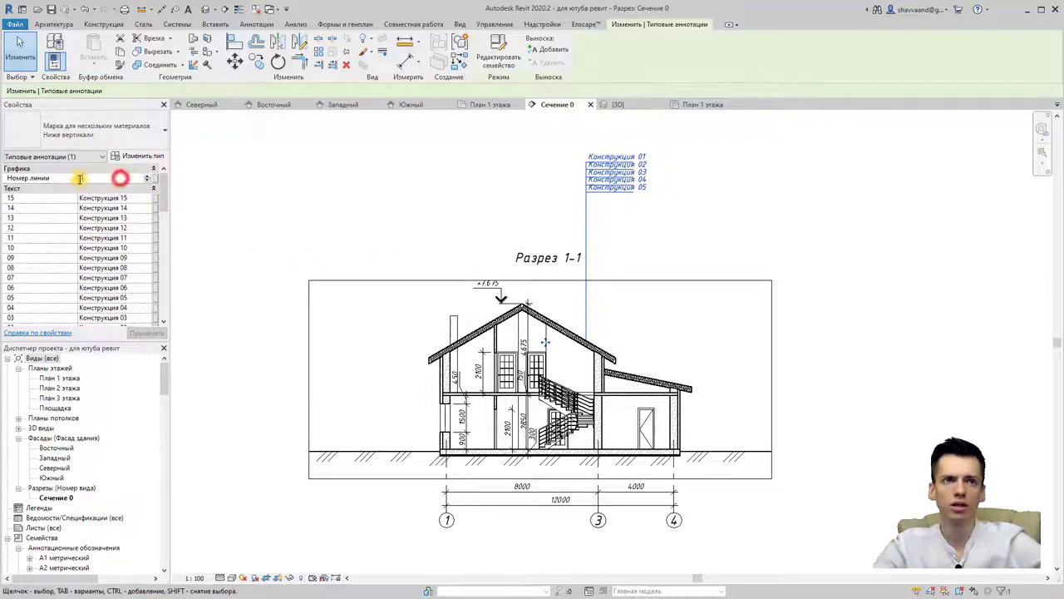
- Set the tag's line number to 8 and apply it
{"action": "type", "text": "8"}
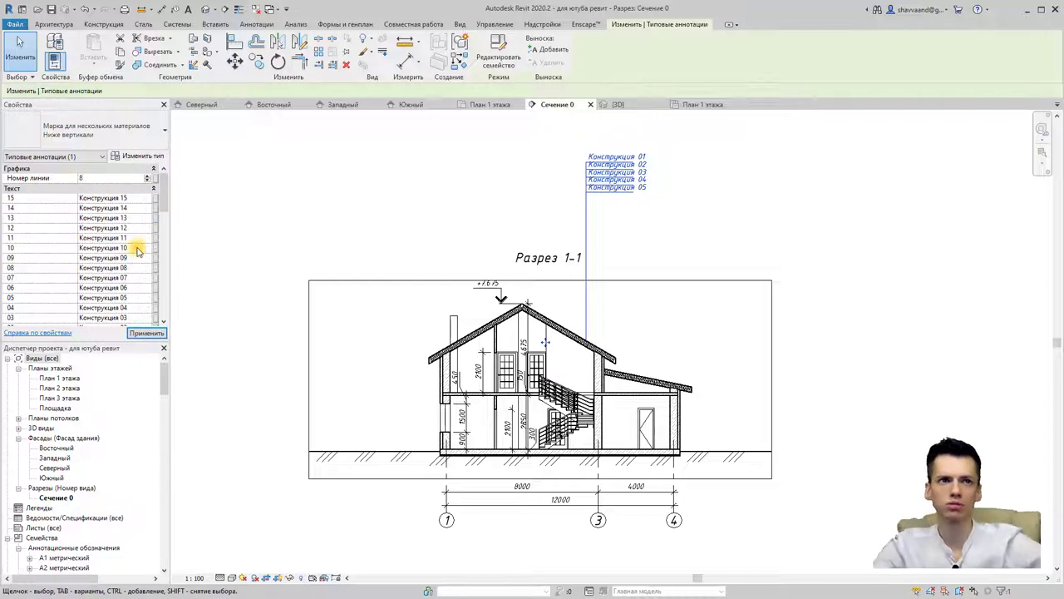
{"action": "scroll", "coordinate": [138, 251], "scroll_direction": "down", "scroll_amount": 3}
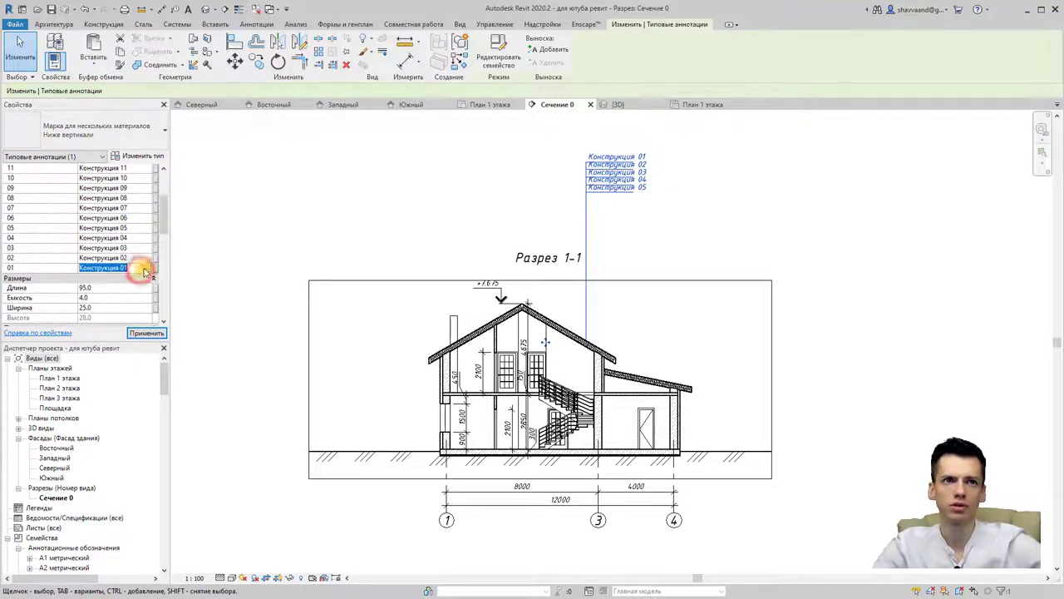
{"action": "left_click", "coordinate": [133, 266]}
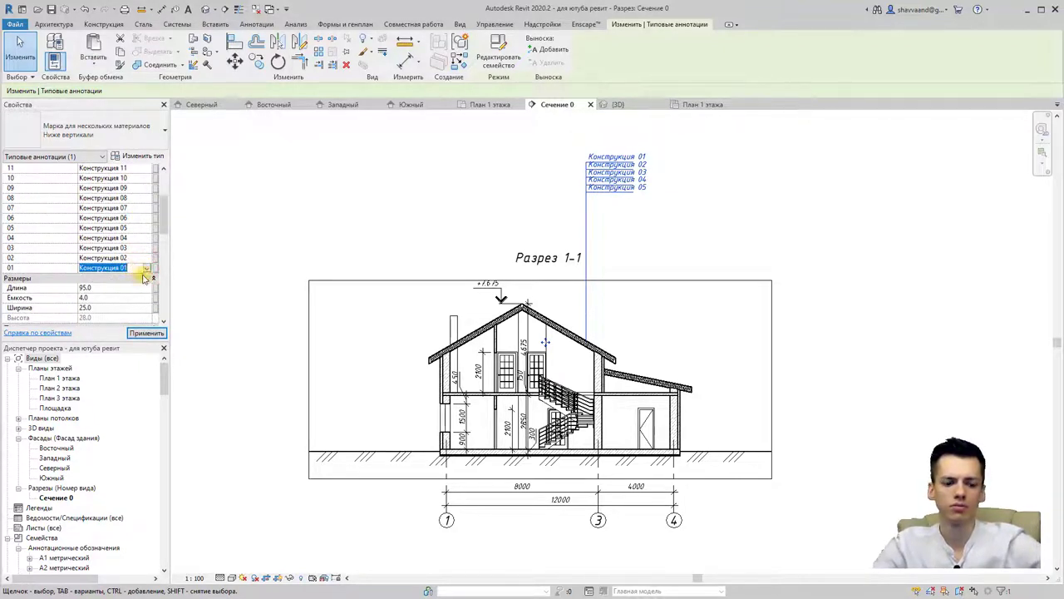
{"action": "left_click", "coordinate": [146, 332]}
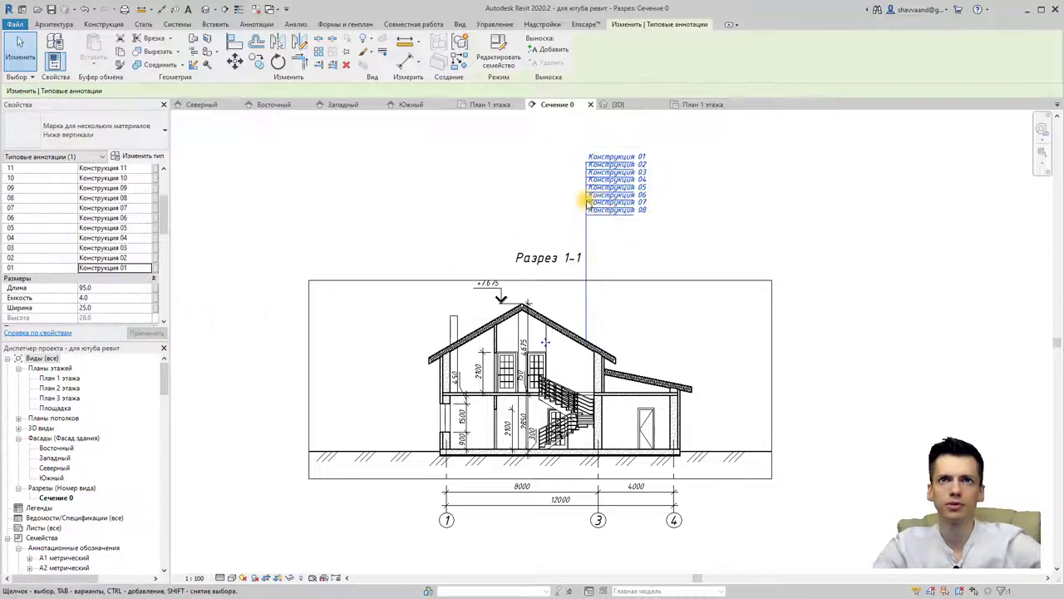
{"action": "mouse_move", "coordinate": [590, 204]}
{"action": "left_mouse_down"}
{"action": "mouse_move", "coordinate": [583, 303]}
{"action": "mouse_move", "coordinate": [590, 204]}
{"action": "left_mouse_up"}
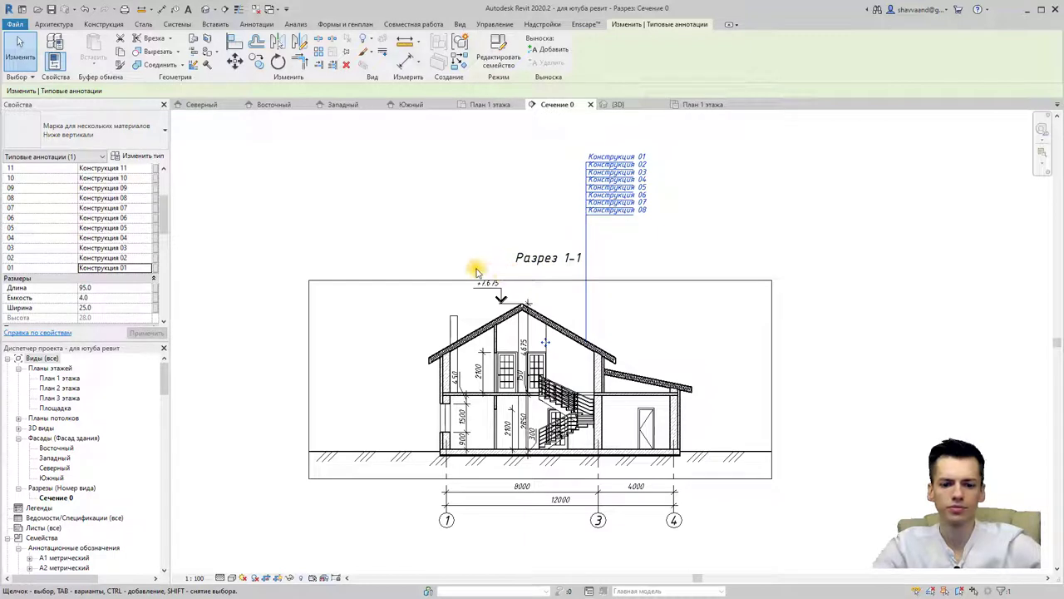
- Change the tag's first text row to 'Металлочерепица, 10 мм' and apply it
{"action": "left_click", "coordinate": [129, 269]}
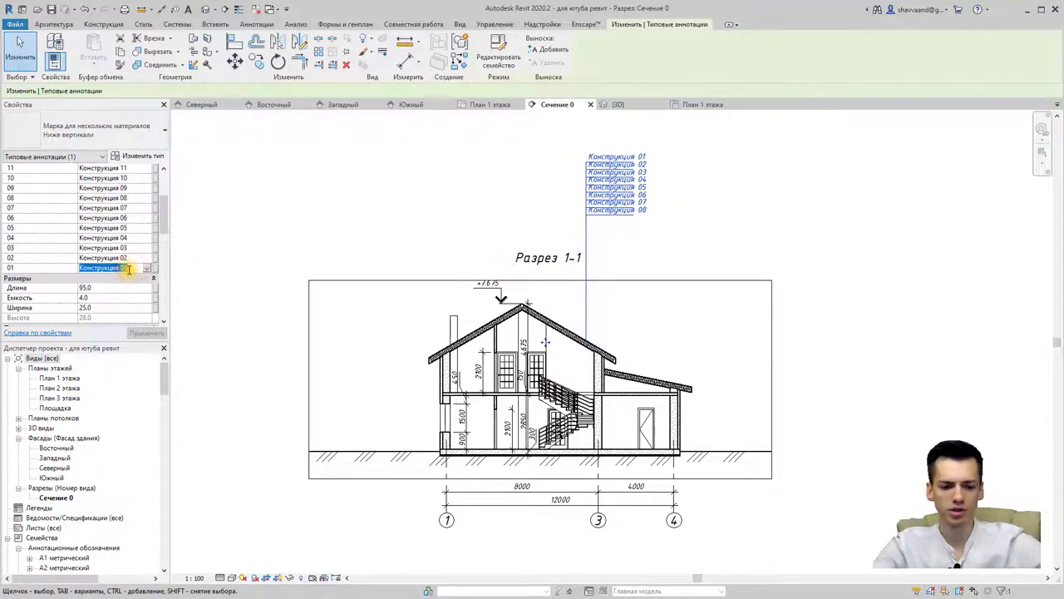
{"action": "type", "text": "Vt"}
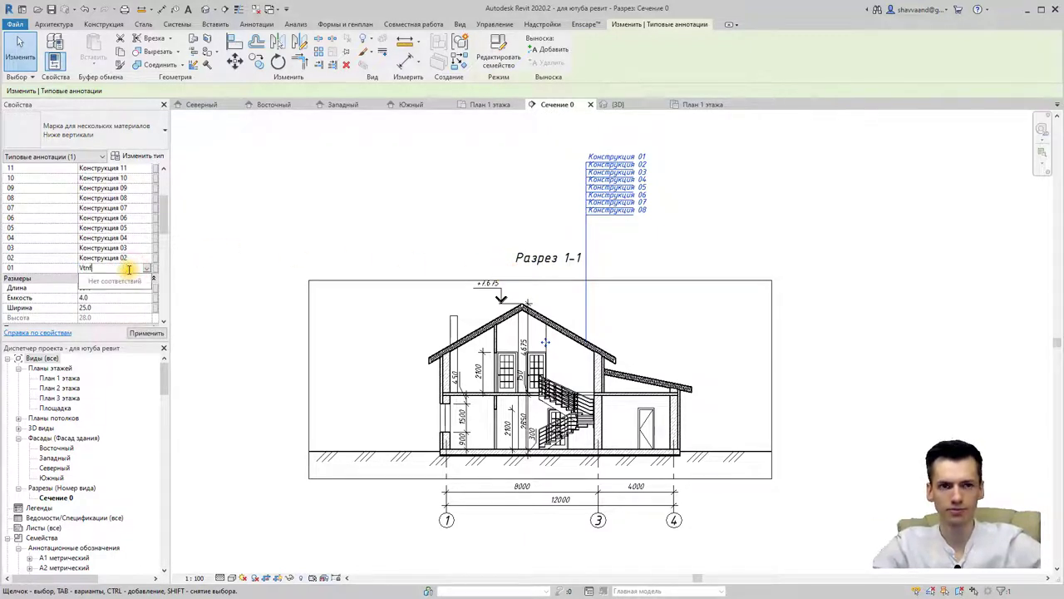
{"action": "key", "text": "BackSpace"}
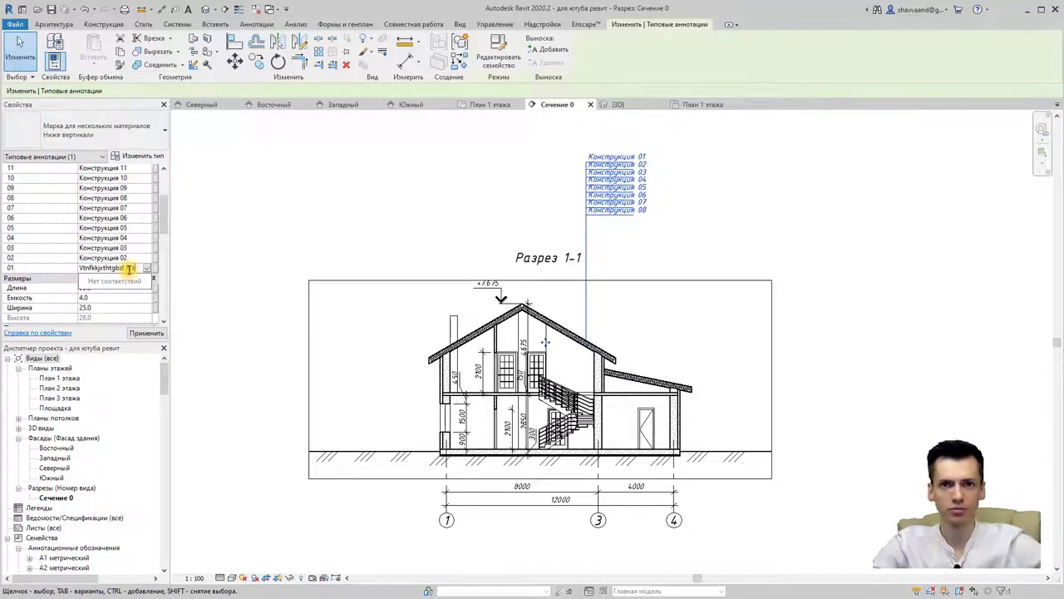
{"action": "key", "text": "BackSpace"}
{"action": "key", "text": "BackSpace"}
{"action": "key", "text": "BackSpace"}
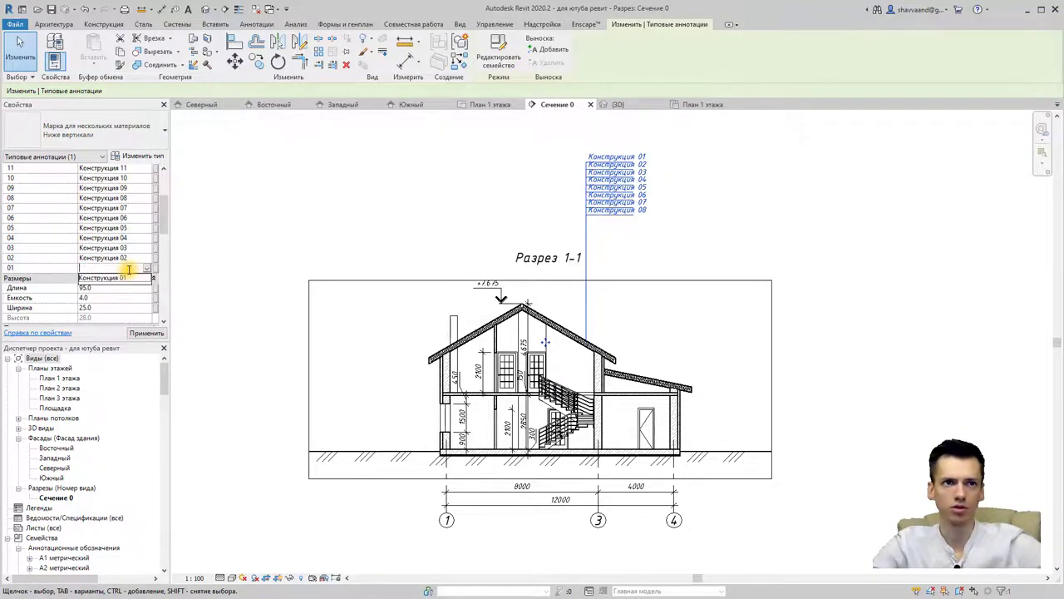
{"action": "type", "text": "Металлочерепица, 1"}
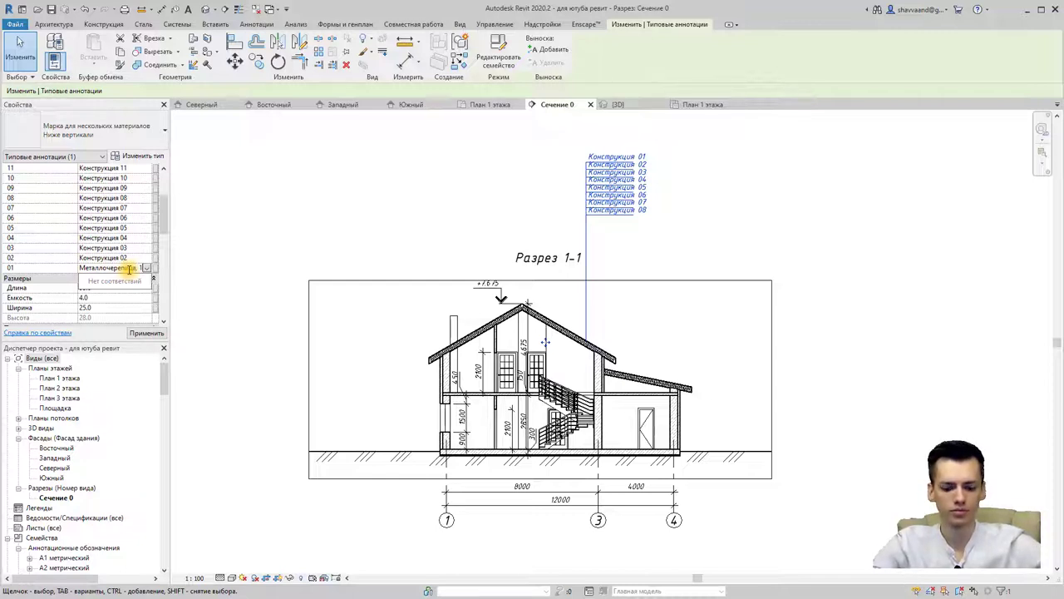
{"action": "key", "text": "Return"}
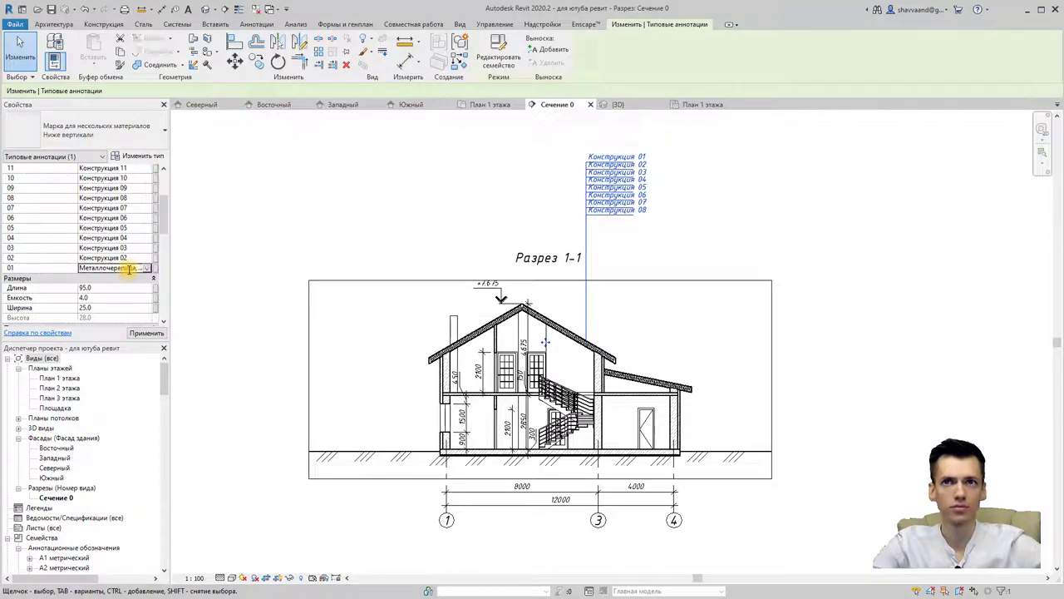
{"action": "left_click", "coordinate": [146, 332]}
{"action": "scroll", "coordinate": [675, 163], "scroll_direction": "up", "scroll_amount": 2}
{"action": "scroll", "coordinate": [661, 183], "scroll_direction": "up", "scroll_amount": 2}
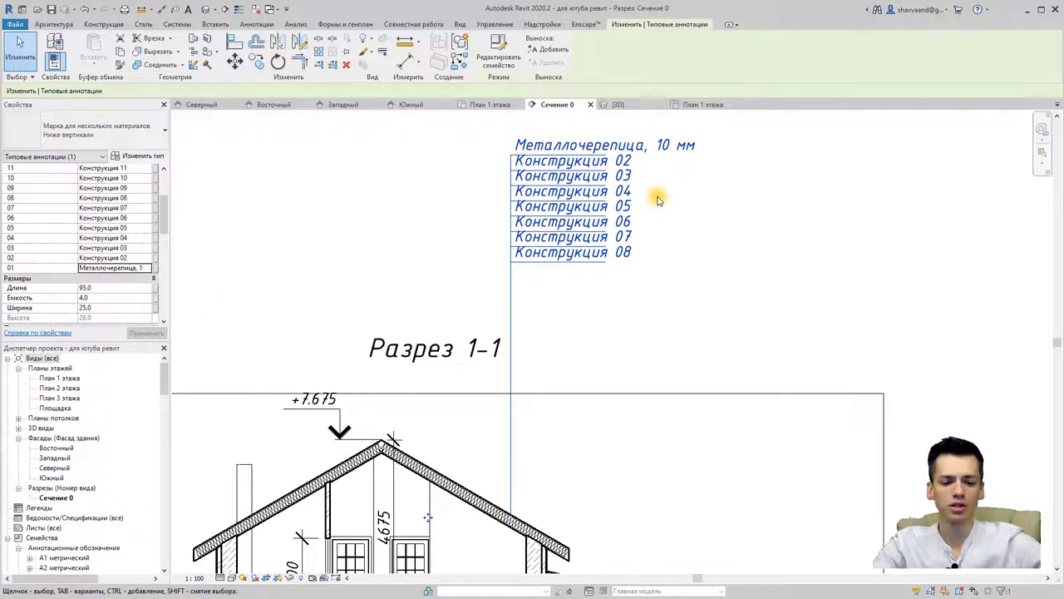
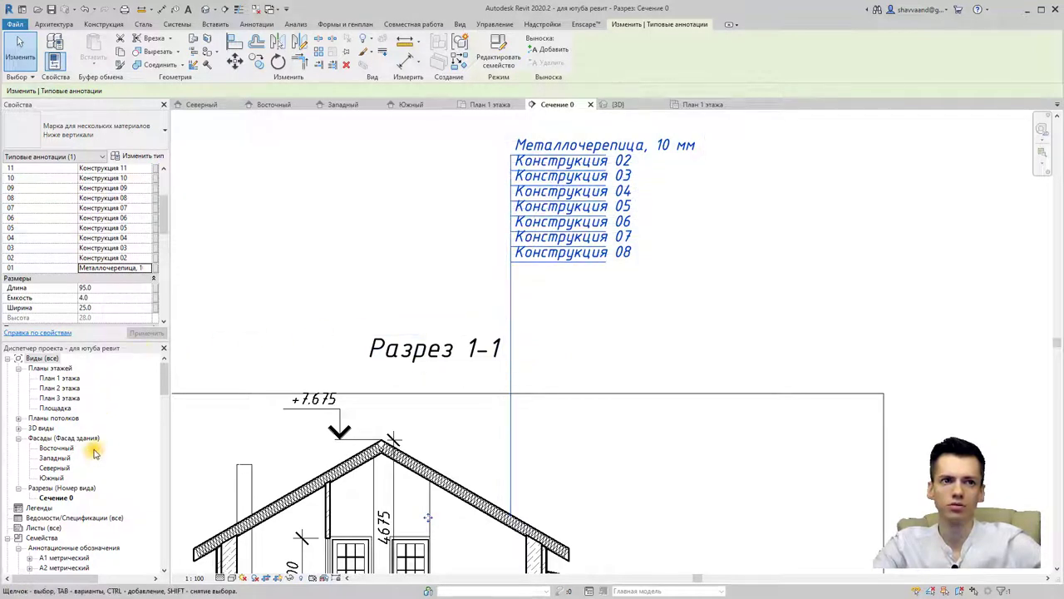
- In the tag's Размеры properties, set Длина to 150 and Ширина to 50, applying each
{"action": "left_click", "coordinate": [116, 288]}
{"action": "type", "text": "150"}
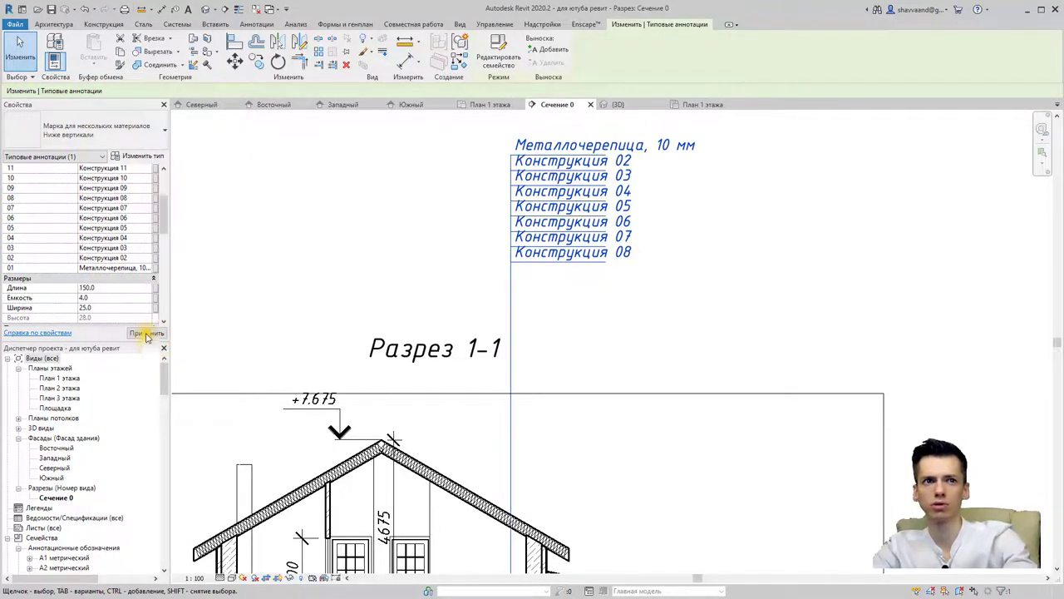
{"action": "left_click", "coordinate": [146, 332]}
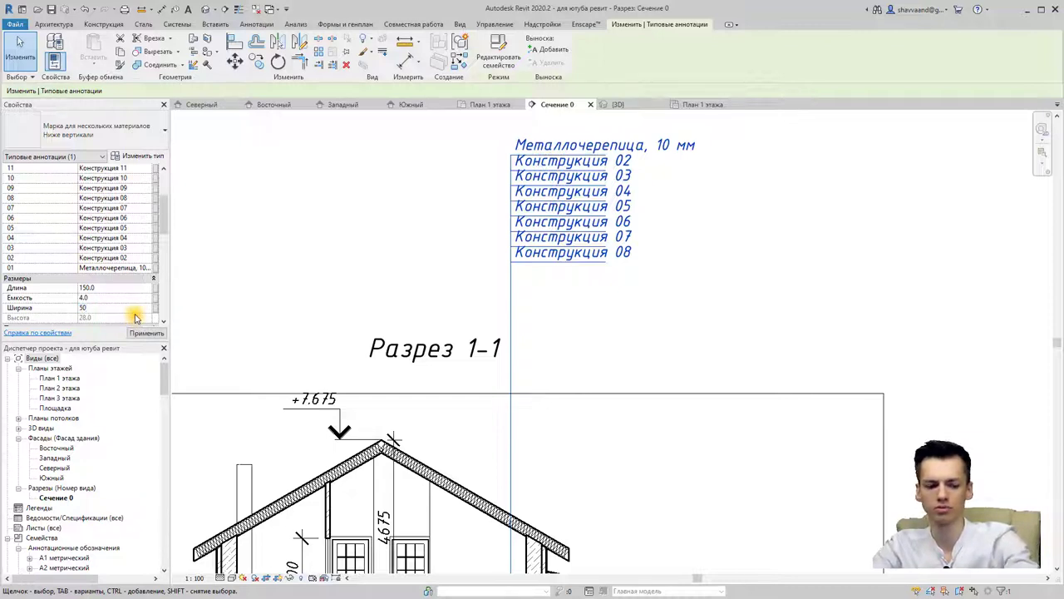
{"action": "left_click", "coordinate": [146, 333]}
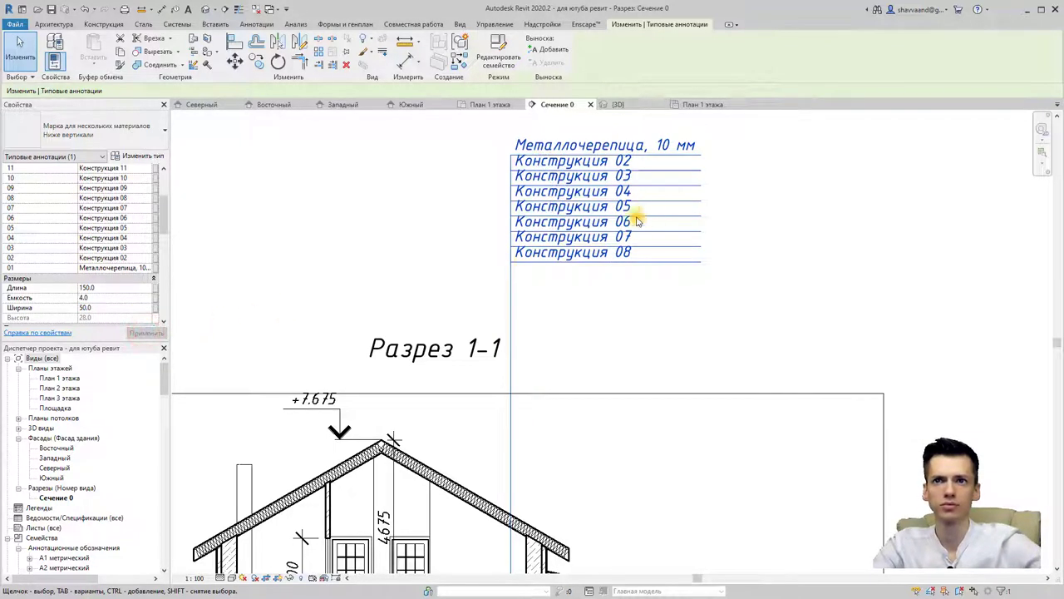
{"action": "left_click", "coordinate": [340, 289]}
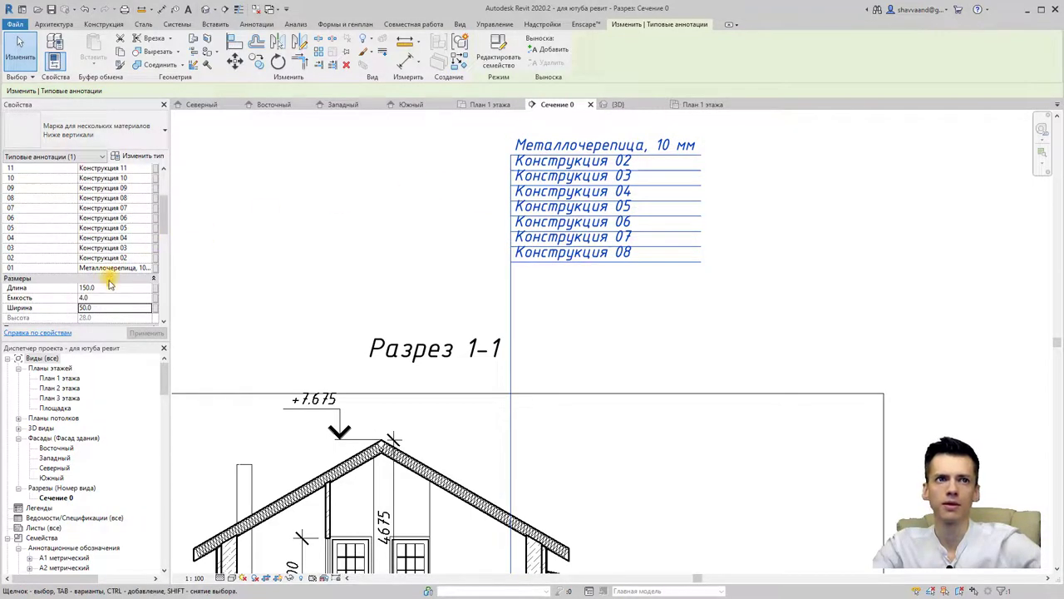
{"action": "scroll", "coordinate": [108, 280], "scroll_direction": "up", "scroll_amount": 3}
{"action": "scroll", "coordinate": [110, 242], "scroll_direction": "down", "scroll_amount": 3}
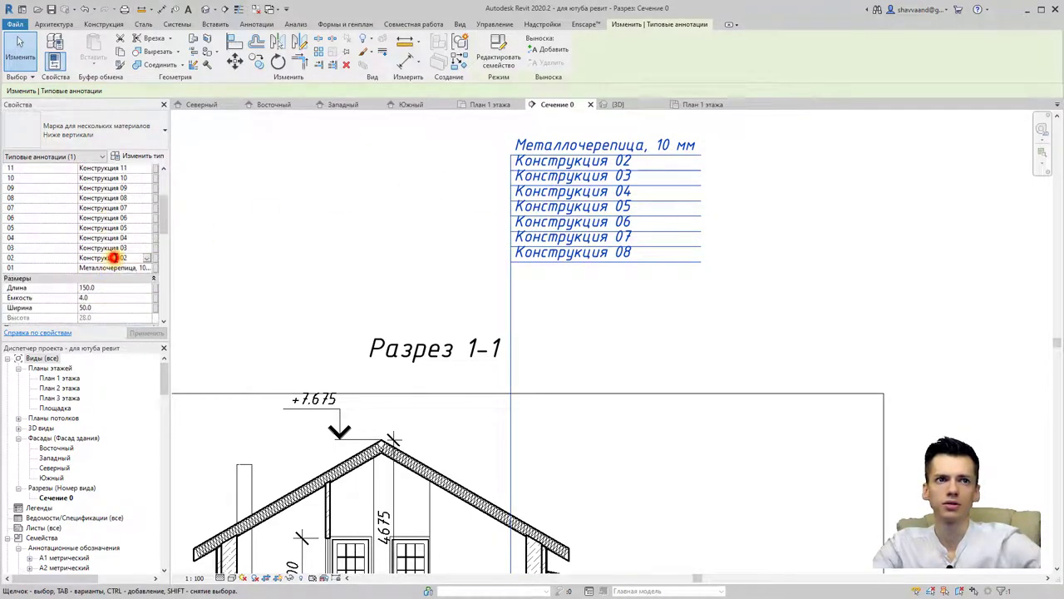
- Replace the Конструкция labels in tag rows 02, 03 and 04 with 2, 3 and 4
{"action": "left_click_drag", "start_coordinate": [132, 259], "coordinate": [43, 260]}
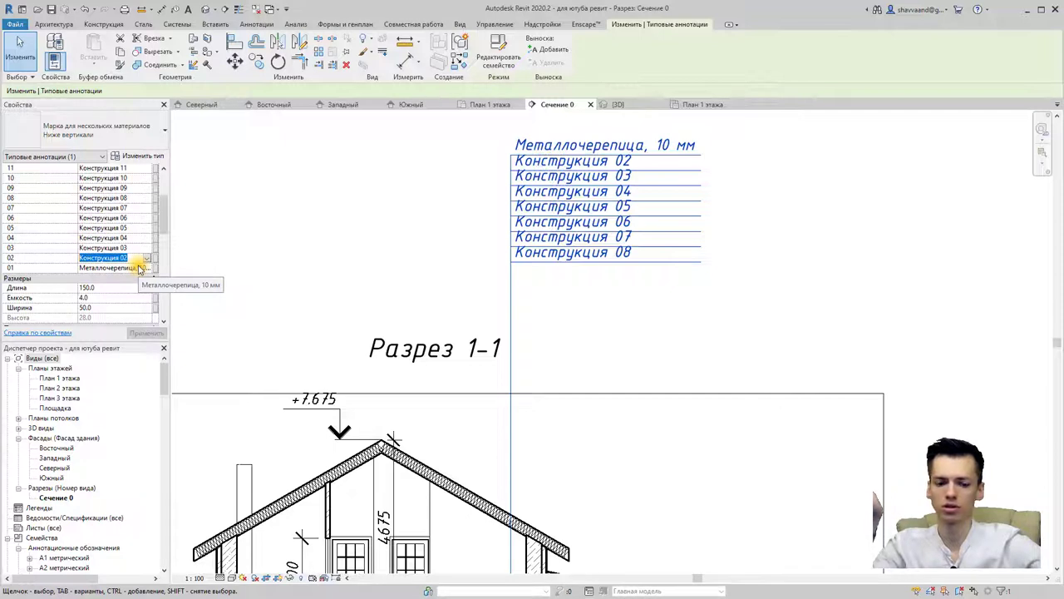
{"action": "type", "text": "1"}
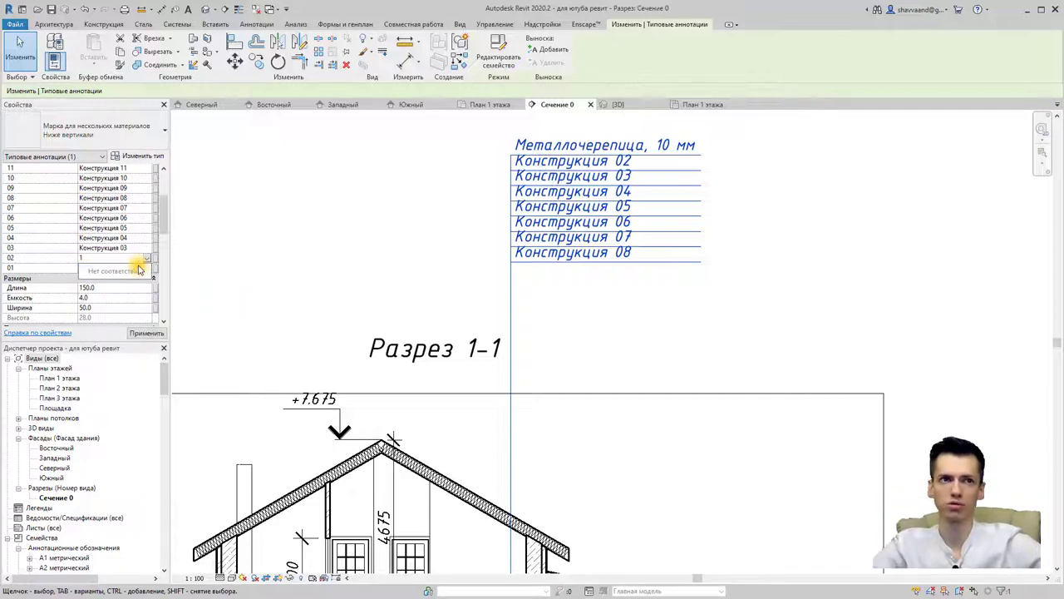
{"action": "key", "text": "BackSpace"}
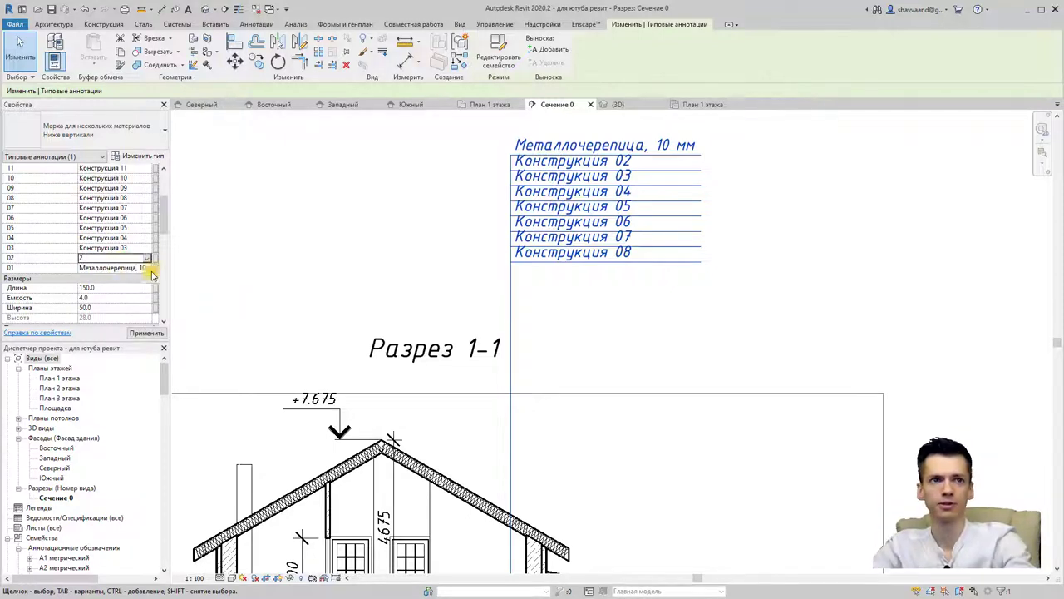
{"action": "left_click", "coordinate": [103, 249]}
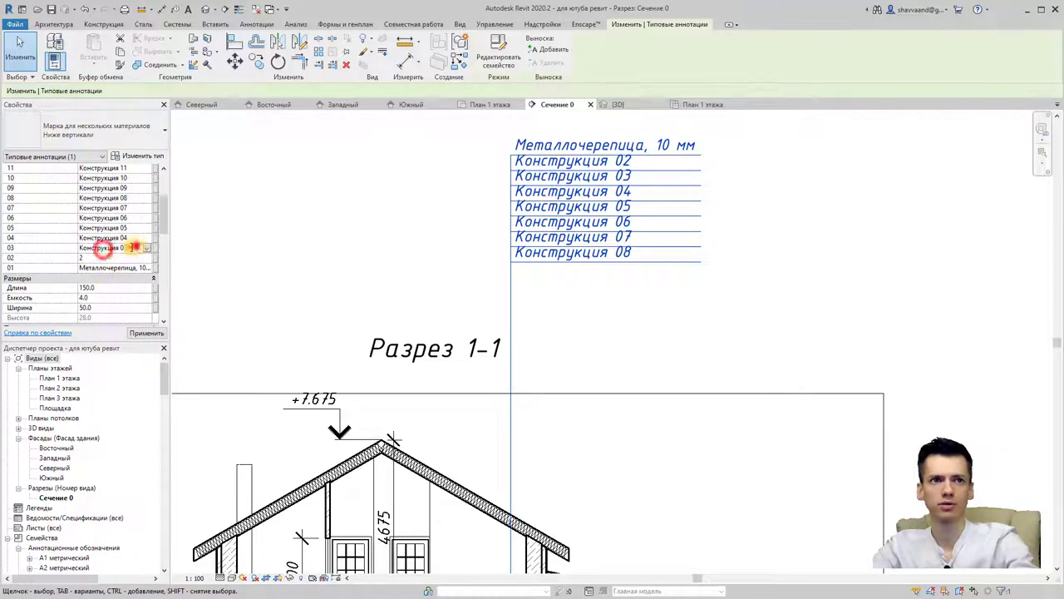
{"action": "type", "text": "3"}
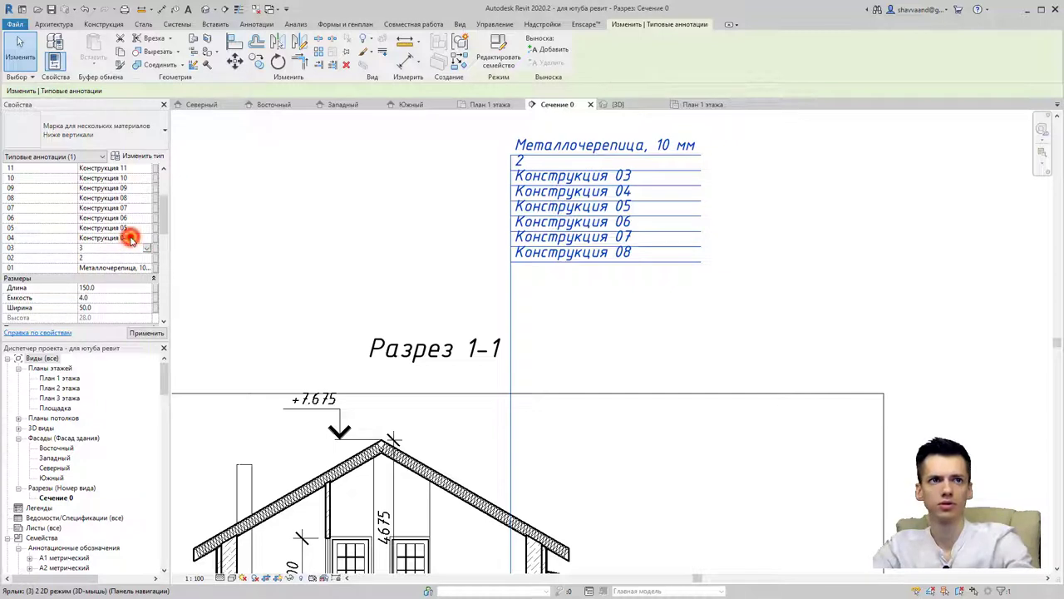
{"action": "left_click", "coordinate": [130, 238]}
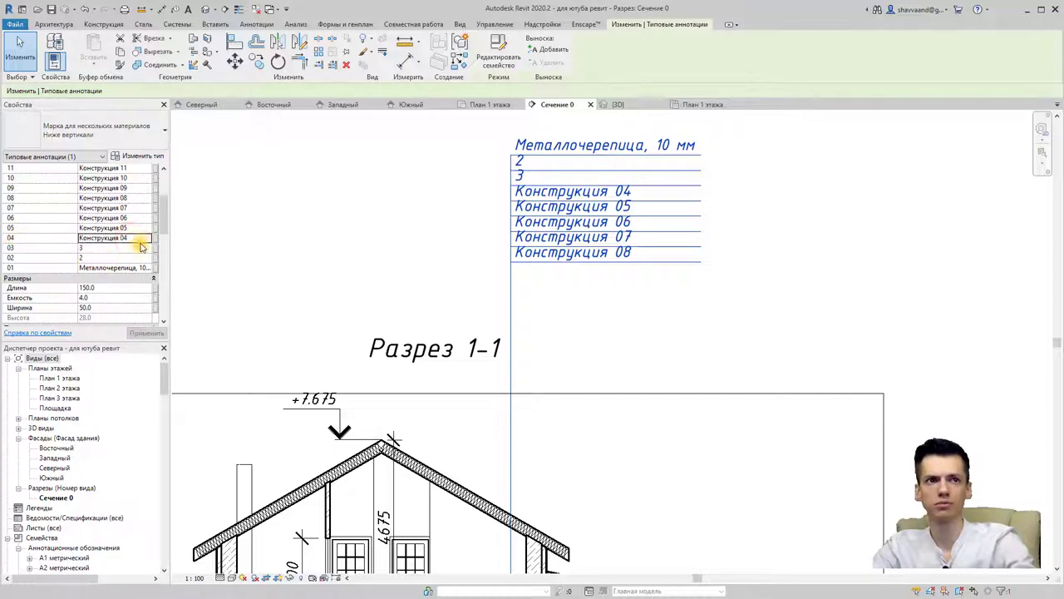
{"action": "type", "text": "4"}
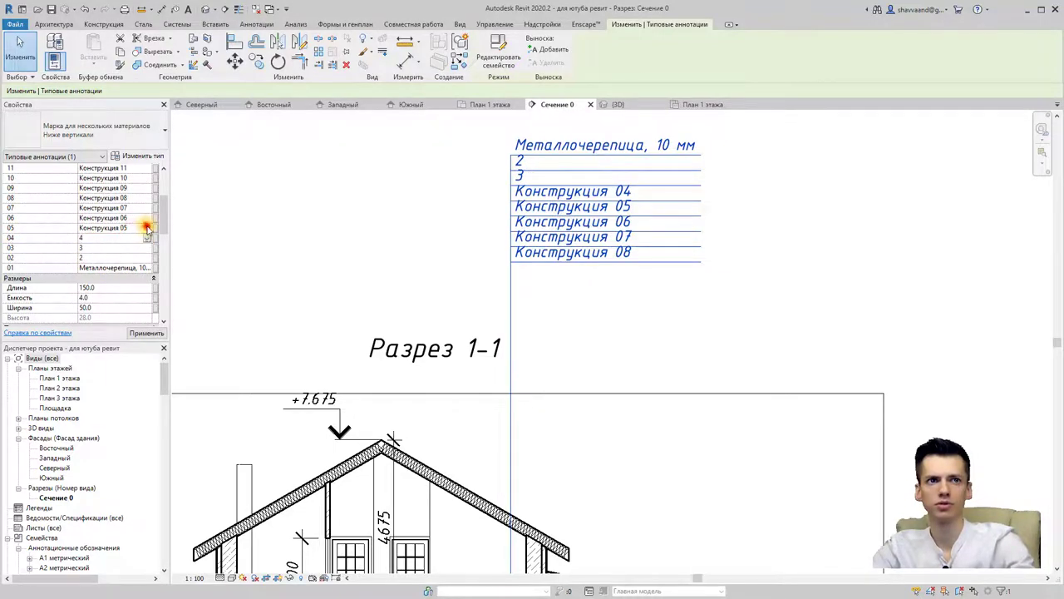
{"action": "left_click", "coordinate": [146, 333]}
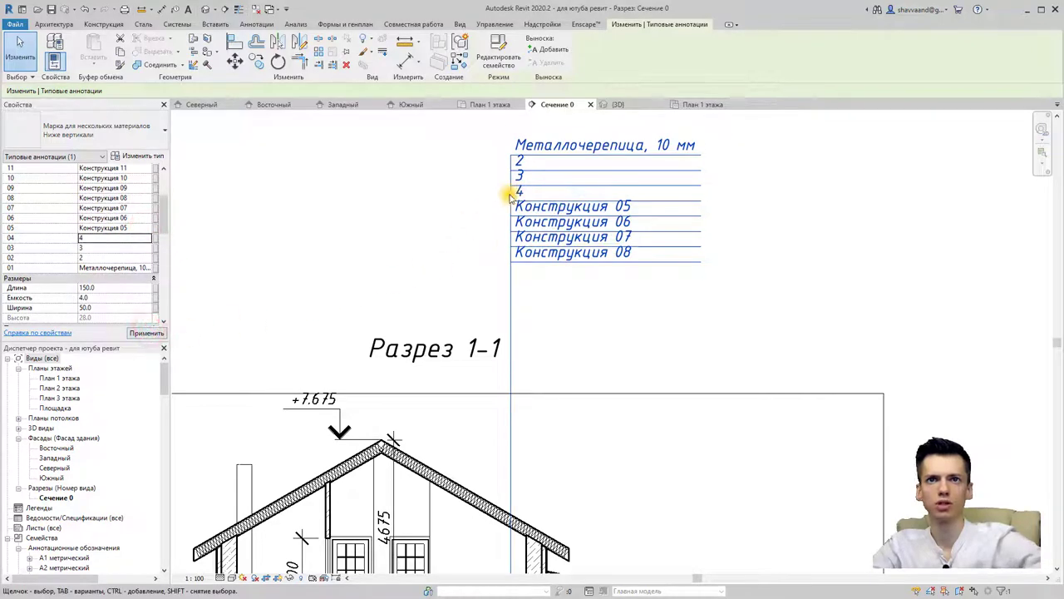
{"action": "scroll", "coordinate": [532, 180], "scroll_direction": "up", "scroll_amount": 2}
{"action": "scroll", "coordinate": [537, 181], "scroll_direction": "up", "scroll_amount": 2}
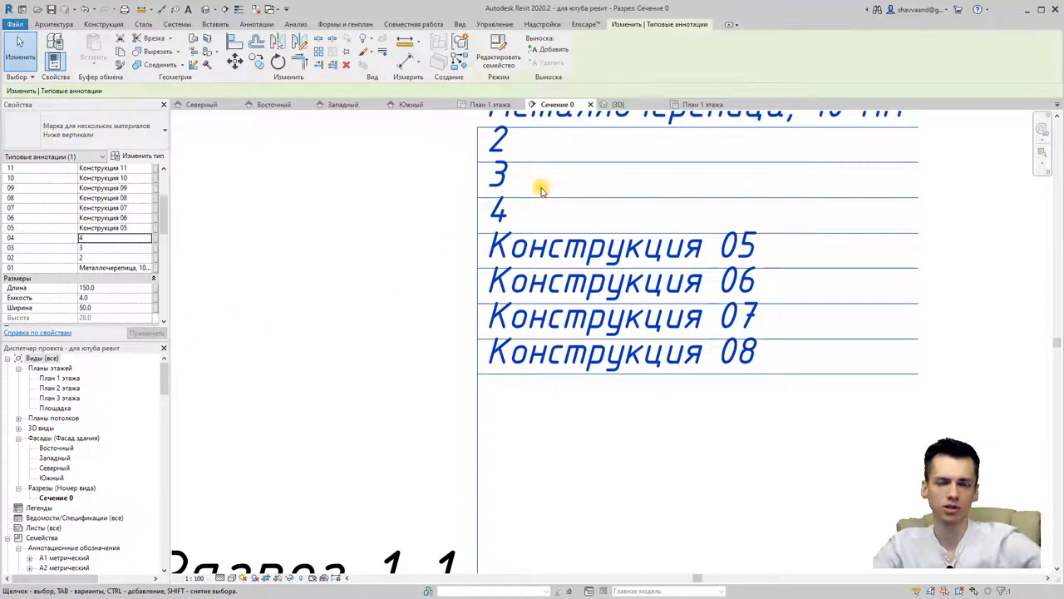
{"action": "scroll", "coordinate": [540, 190], "scroll_direction": "down", "scroll_amount": 2}
{"action": "scroll", "coordinate": [527, 185], "scroll_direction": "down", "scroll_amount": 1}
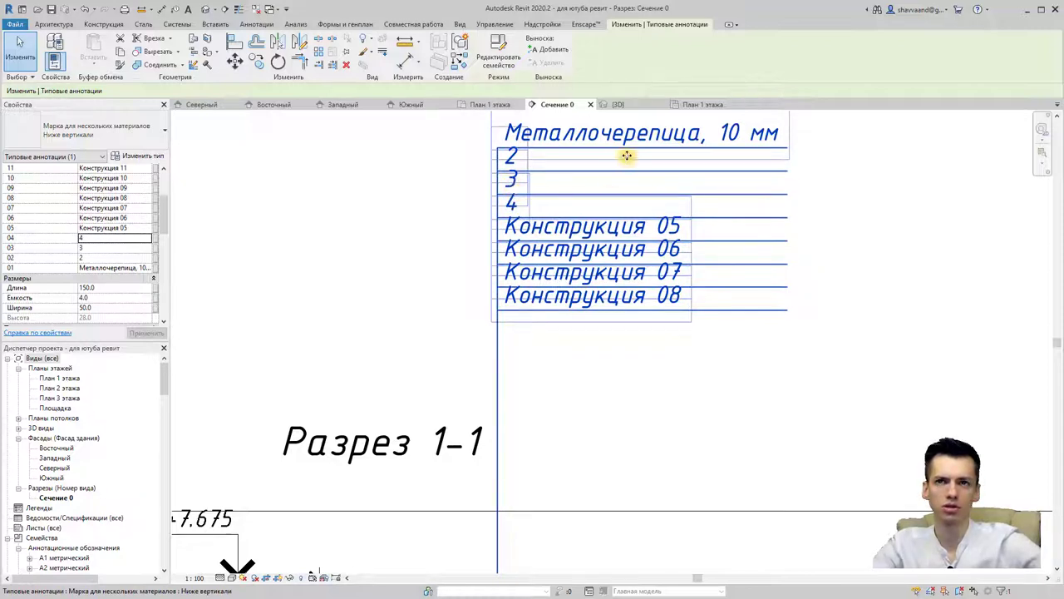
{"action": "scroll", "coordinate": [582, 174], "scroll_direction": "up", "scroll_amount": 2}
{"action": "scroll", "coordinate": [557, 208], "scroll_direction": "up", "scroll_amount": 1}
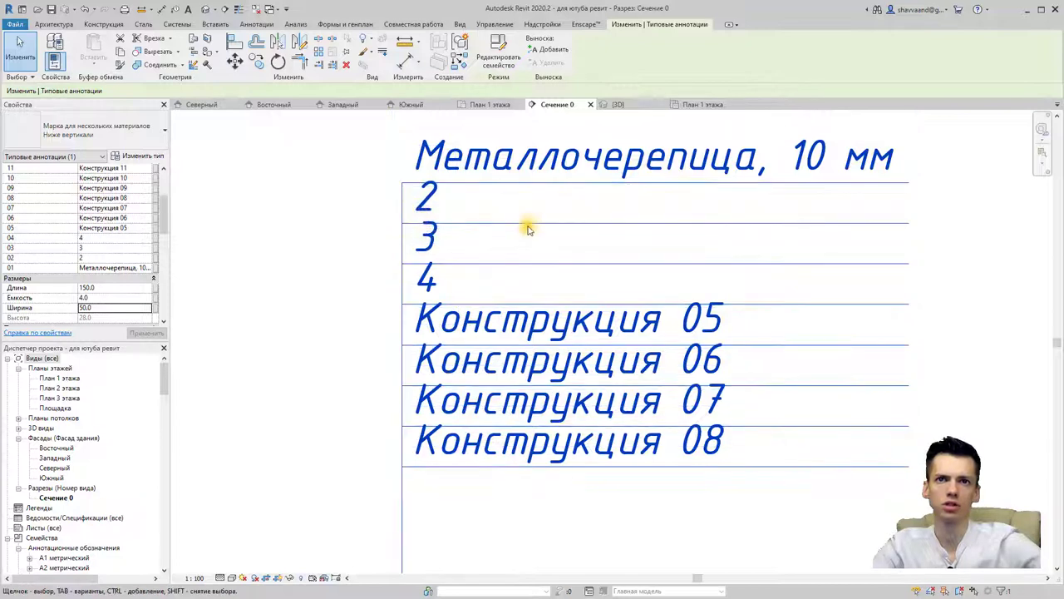
- Open the multi-material roof tag's family in the family editor
{"action": "left_click", "coordinate": [528, 223]}
{"action": "left_click", "coordinate": [499, 56]}
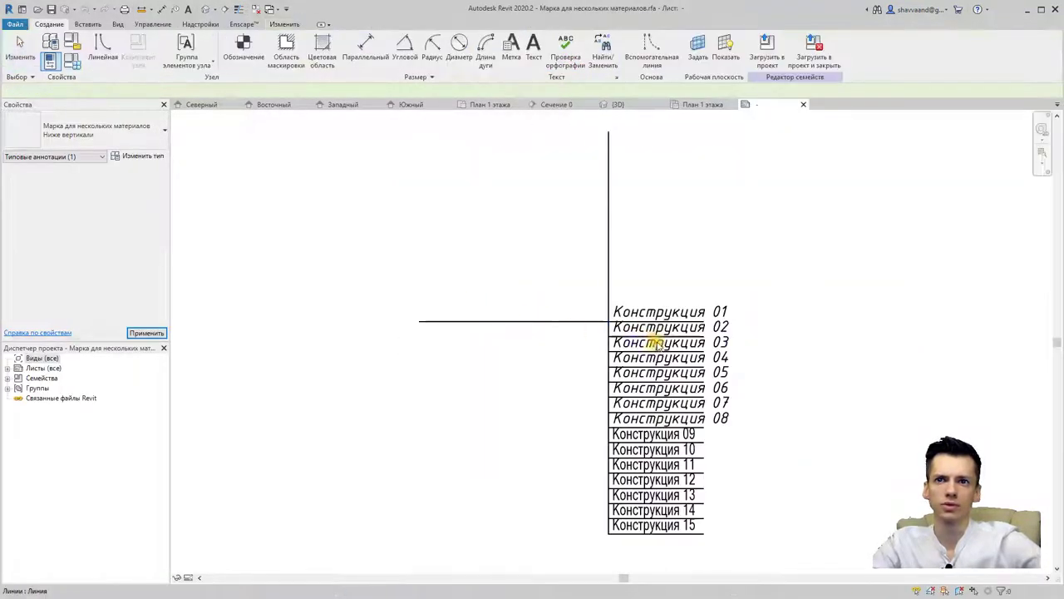
{"action": "scroll", "coordinate": [653, 340], "scroll_direction": "up", "scroll_amount": 1}
{"action": "scroll", "coordinate": [646, 316], "scroll_direction": "up", "scroll_amount": 1}
- Nudge the Конструкция labels, then reload the family, replacing the existing version and parameter values
{"action": "left_click", "coordinate": [620, 321]}
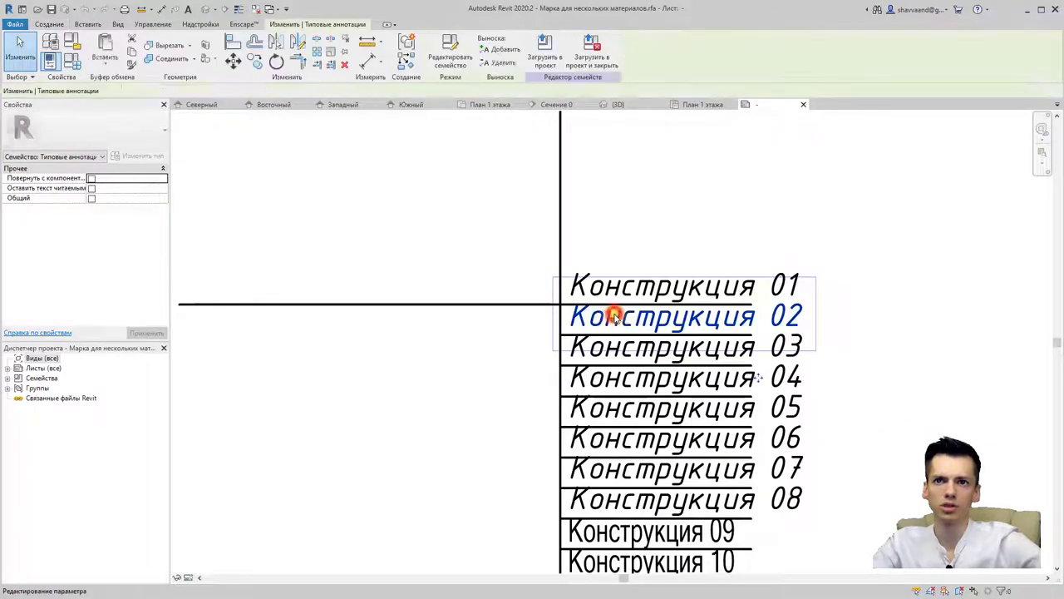
{"action": "left_click", "coordinate": [612, 285]}
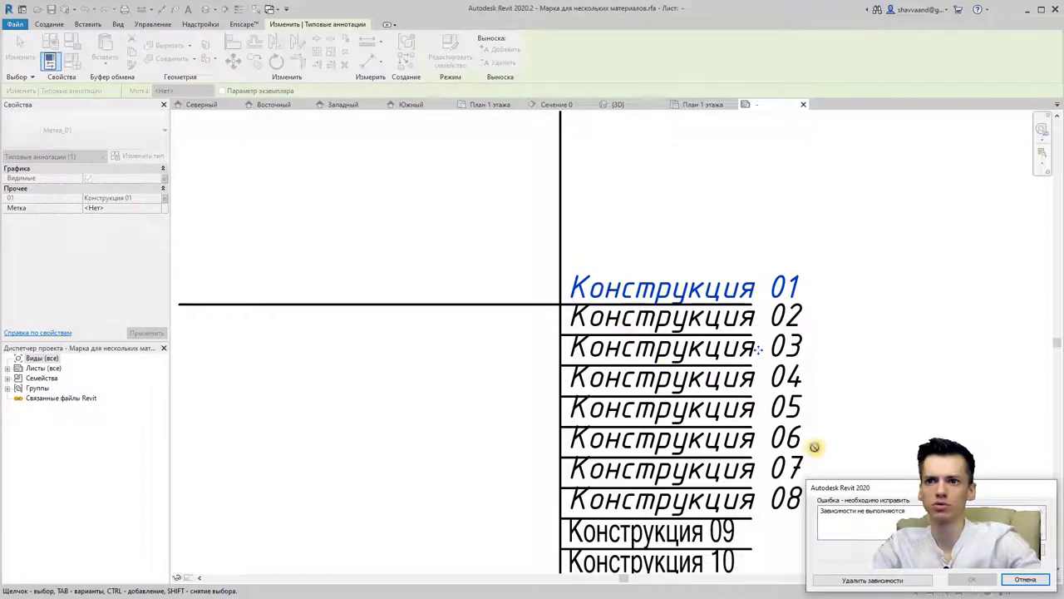
{"action": "left_click", "coordinate": [893, 582]}
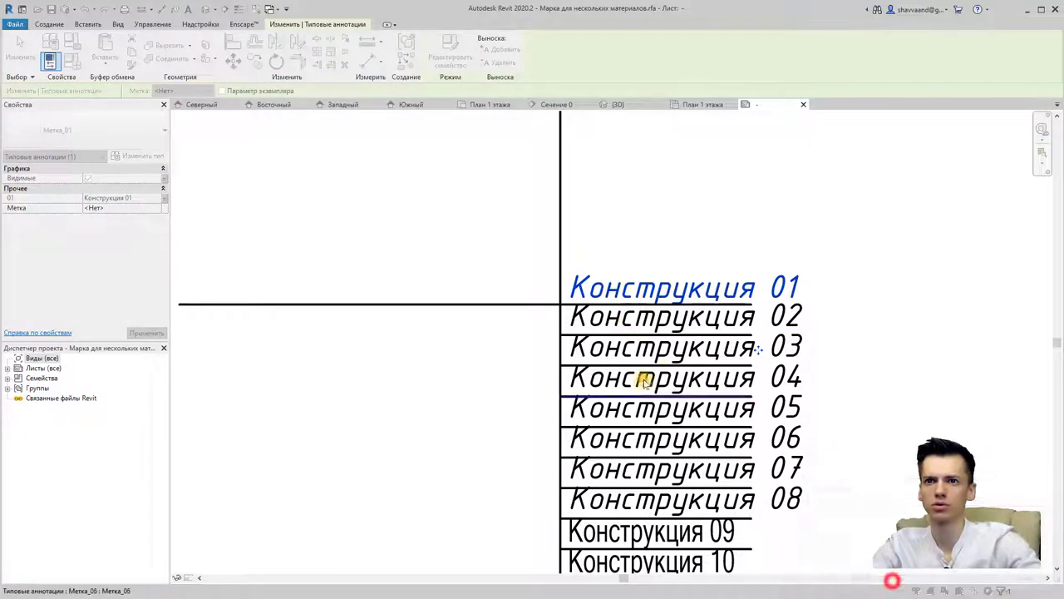
{"action": "left_click", "coordinate": [611, 316]}
{"action": "left_click_drag", "start_coordinate": [611, 316], "coordinate": [622, 320]}
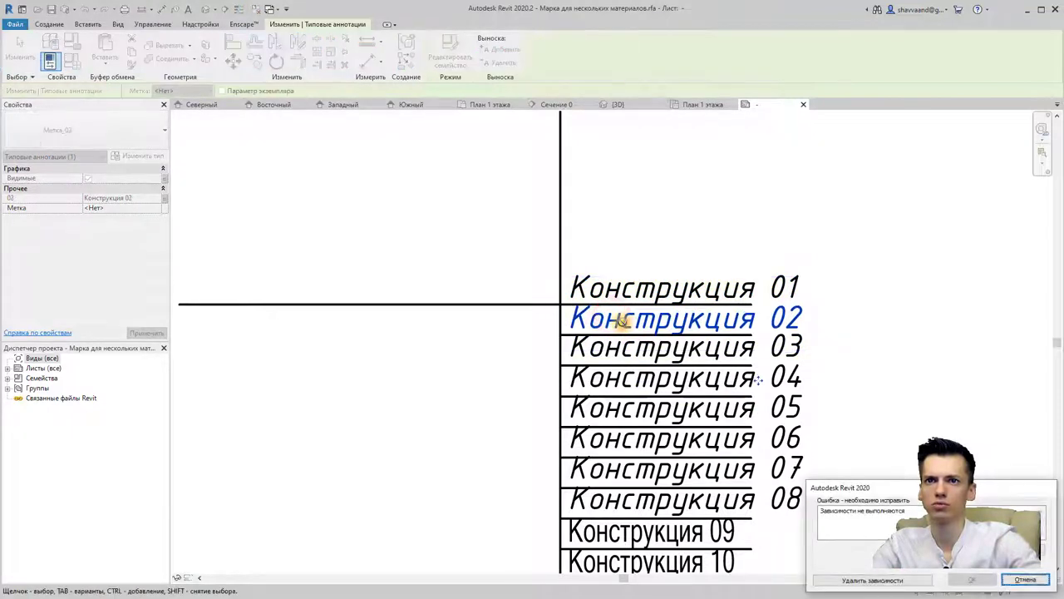
{"action": "left_click", "coordinate": [880, 582]}
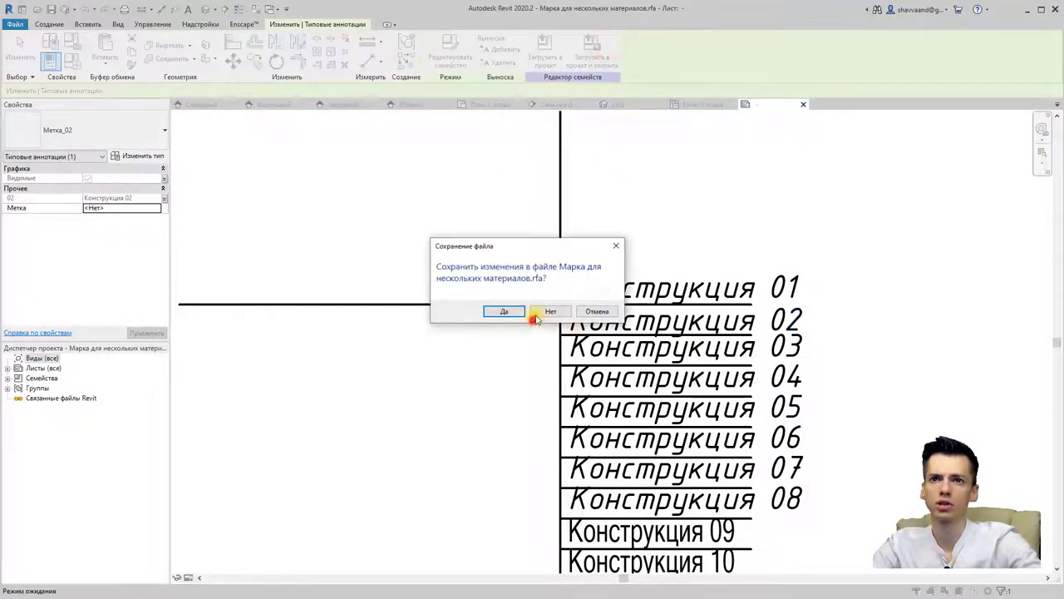
{"action": "left_click", "coordinate": [535, 310]}
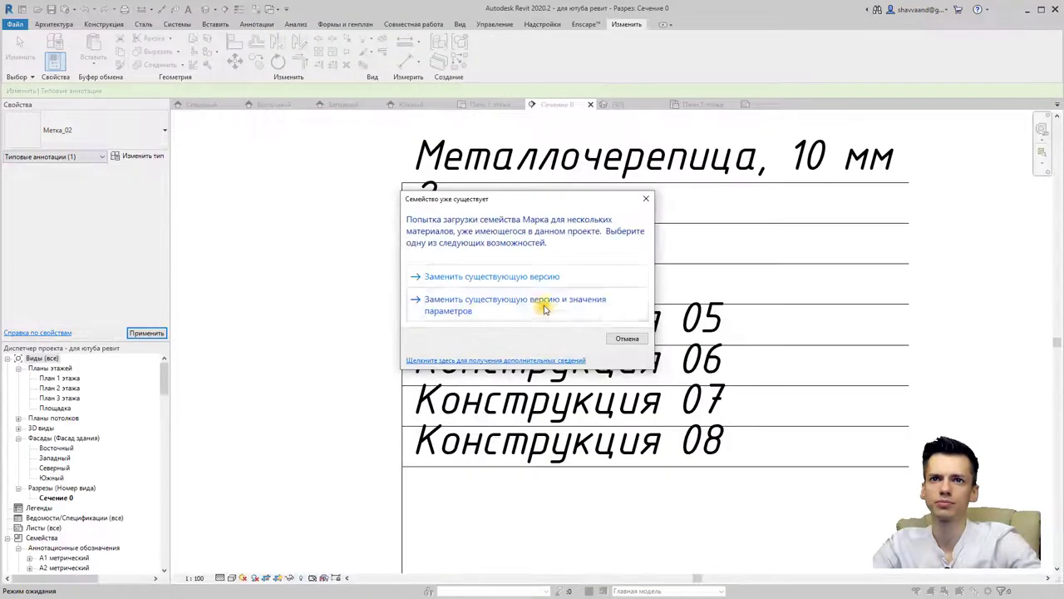
{"action": "left_click", "coordinate": [504, 294]}
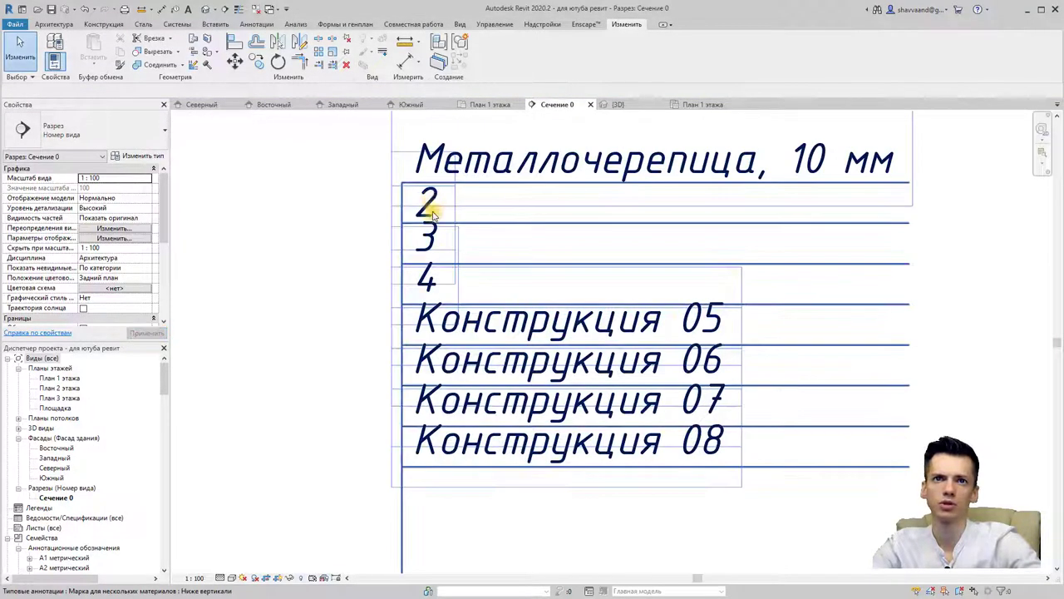
- Pan and zoom to bring the whole house section into view
{"action": "scroll", "coordinate": [461, 307], "scroll_direction": "down", "scroll_amount": 1}
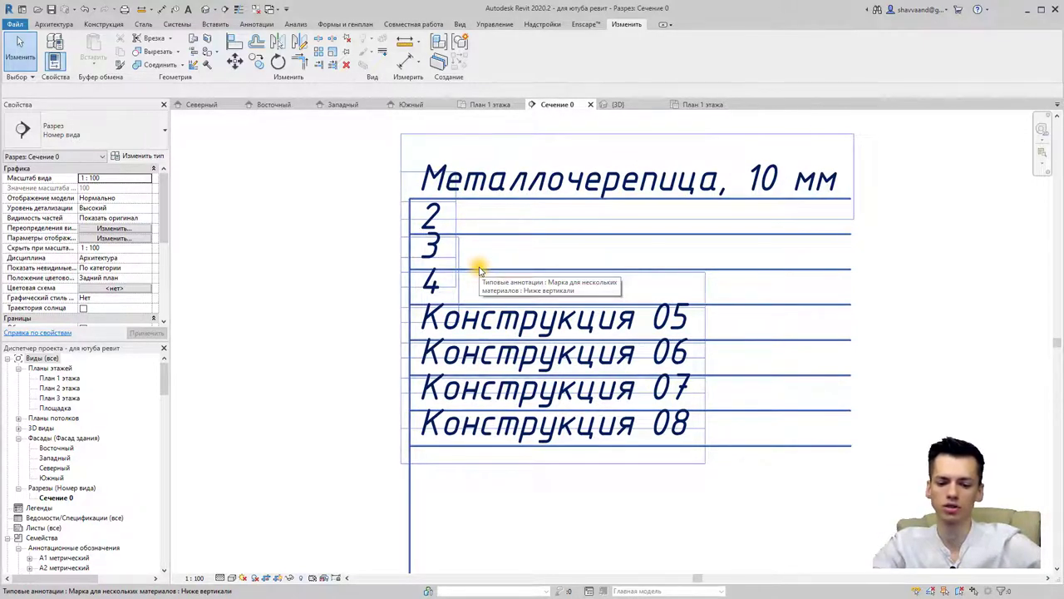
{"action": "scroll", "coordinate": [577, 316], "scroll_direction": "down", "scroll_amount": 1}
{"action": "scroll", "coordinate": [566, 250], "scroll_direction": "down", "scroll_amount": 1}
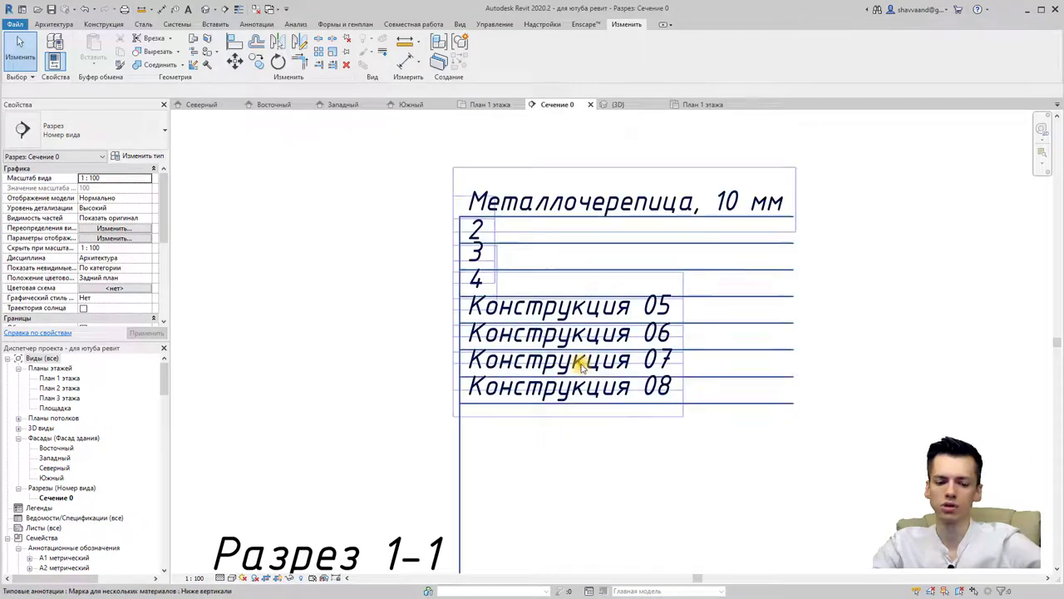
{"action": "scroll", "coordinate": [581, 363], "scroll_direction": "down", "scroll_amount": 1}
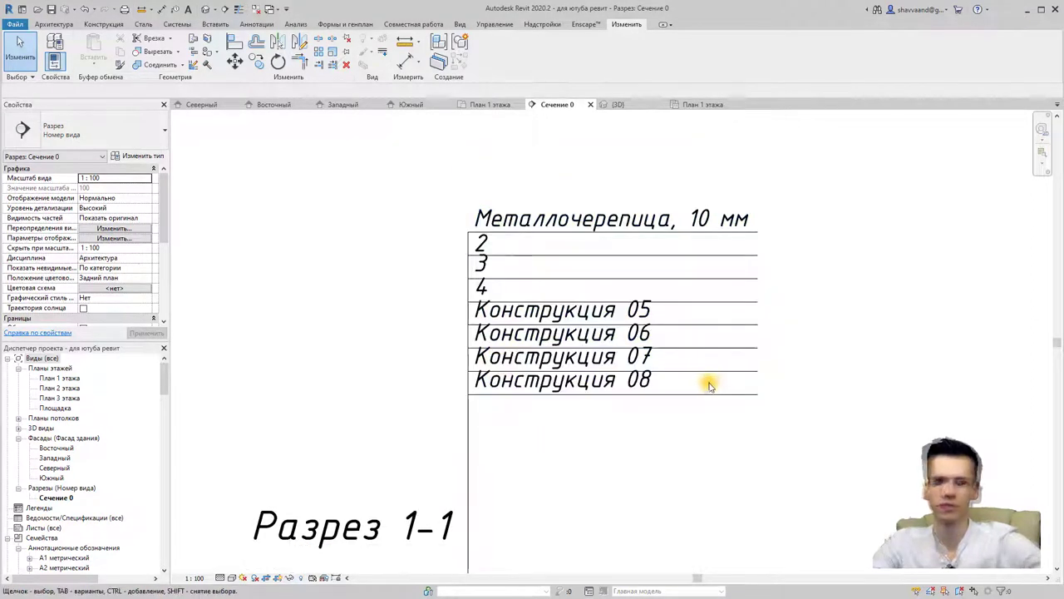
{"action": "middle_click_drag", "start_coordinate": [637, 356], "coordinate": [639, 281]}
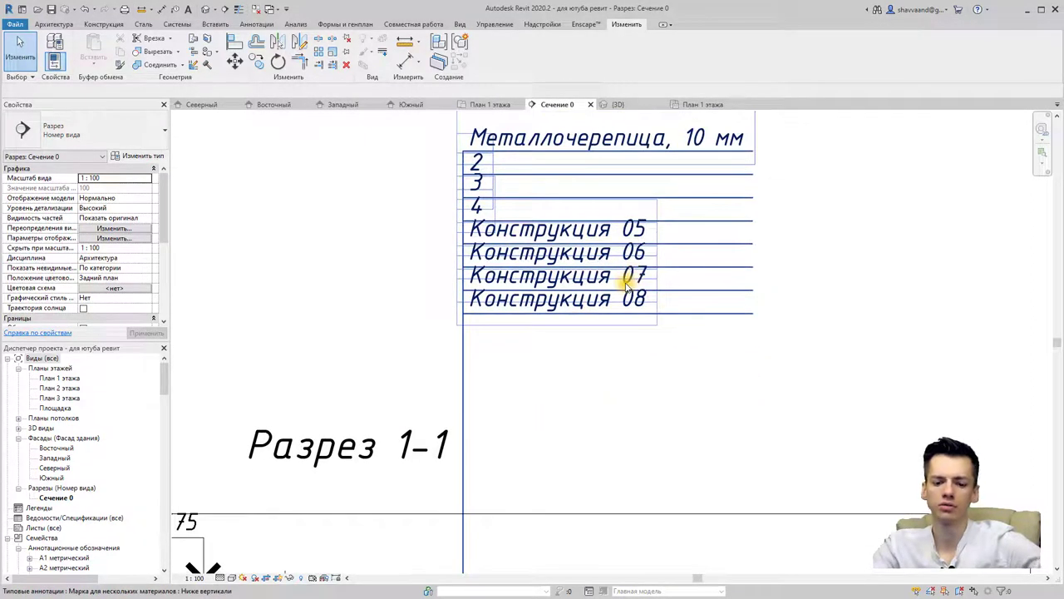
{"action": "scroll", "coordinate": [628, 330], "scroll_direction": "down", "scroll_amount": 2}
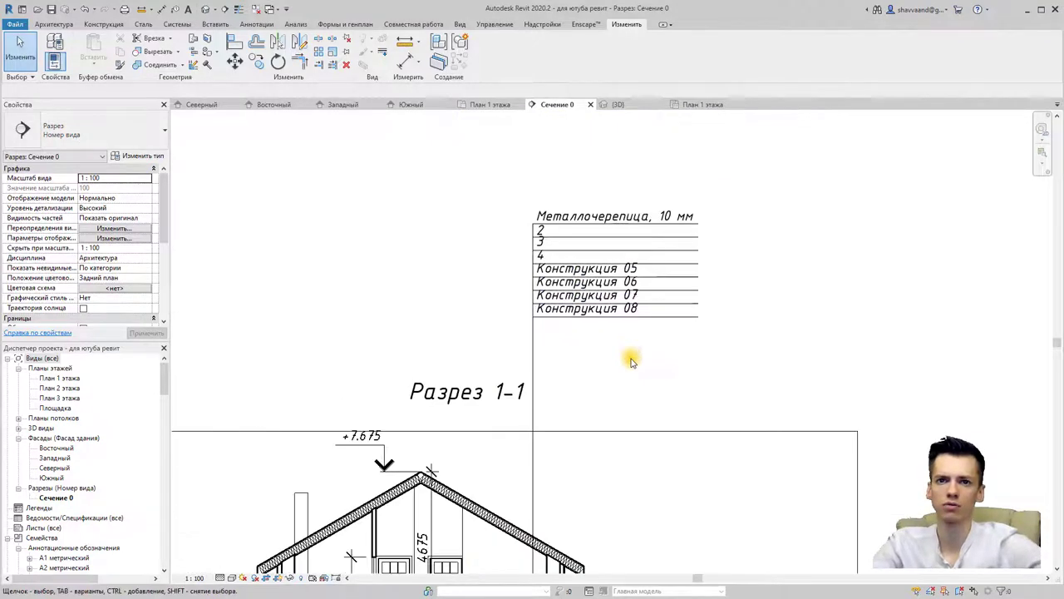
{"action": "mouse_move", "coordinate": [630, 357]}
{"action": "middle_mouse_down"}
{"action": "mouse_move", "coordinate": [636, 308]}
{"action": "mouse_move", "coordinate": [582, 280]}
{"action": "middle_mouse_up"}
{"action": "scroll", "coordinate": [518, 261], "scroll_direction": "down", "scroll_amount": 2}
- Select the roof tag and change its Длина from 150 to 95
{"action": "left_click", "coordinate": [519, 261]}
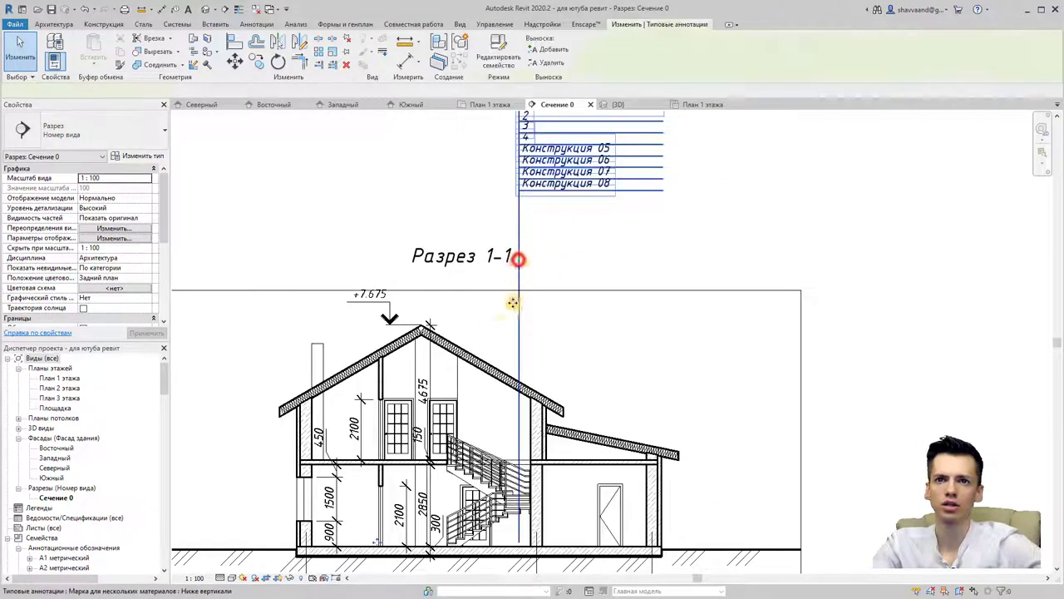
{"action": "middle_click_drag", "start_coordinate": [516, 260], "coordinate": [512, 207]}
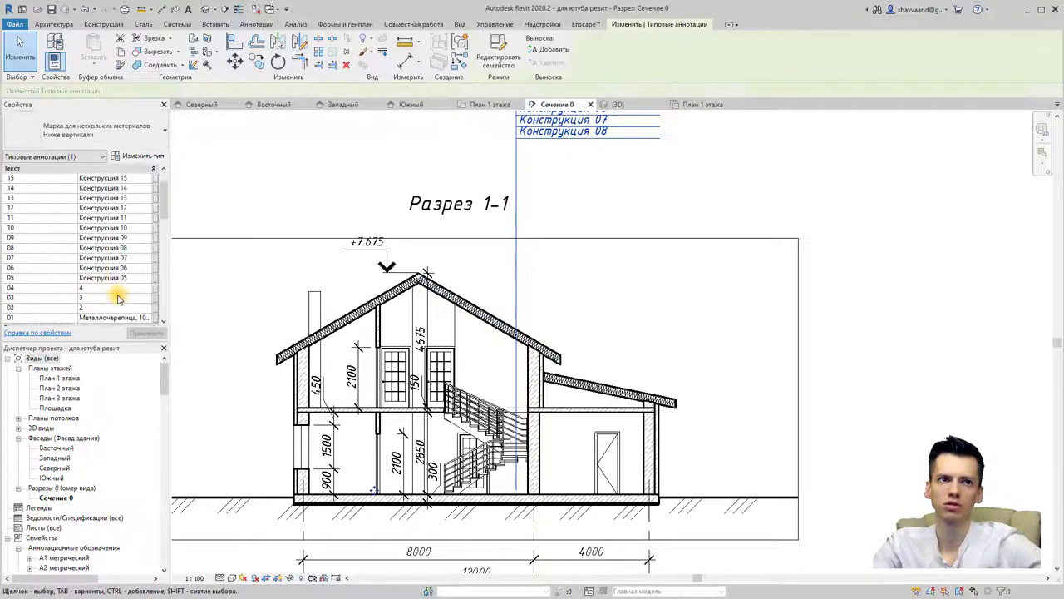
{"action": "scroll", "coordinate": [112, 299], "scroll_direction": "down", "scroll_amount": 3}
{"action": "scroll", "coordinate": [115, 266], "scroll_direction": "down", "scroll_amount": 2}
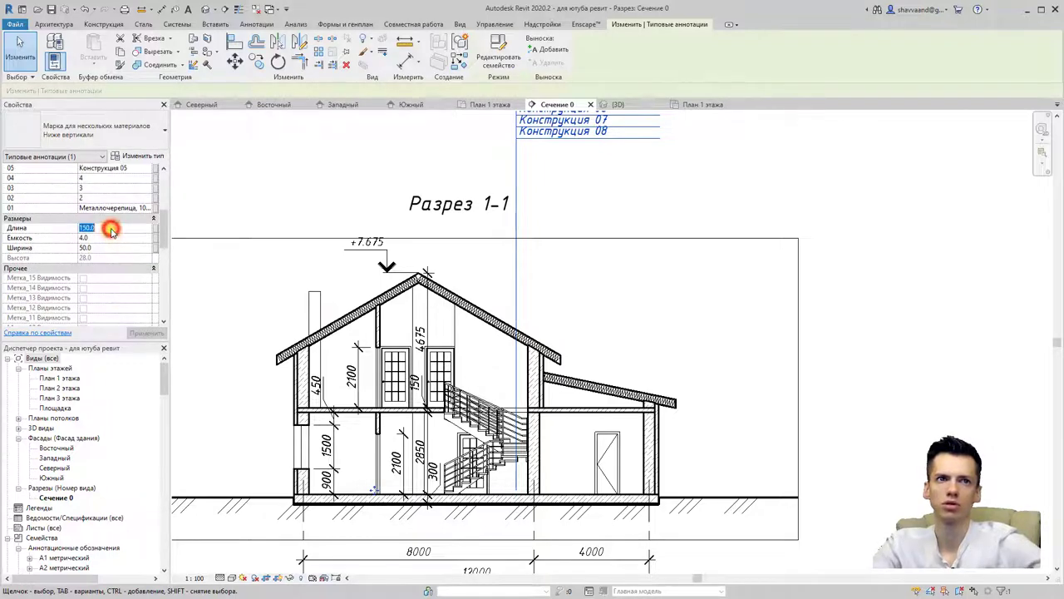
{"action": "type", "text": "95"}
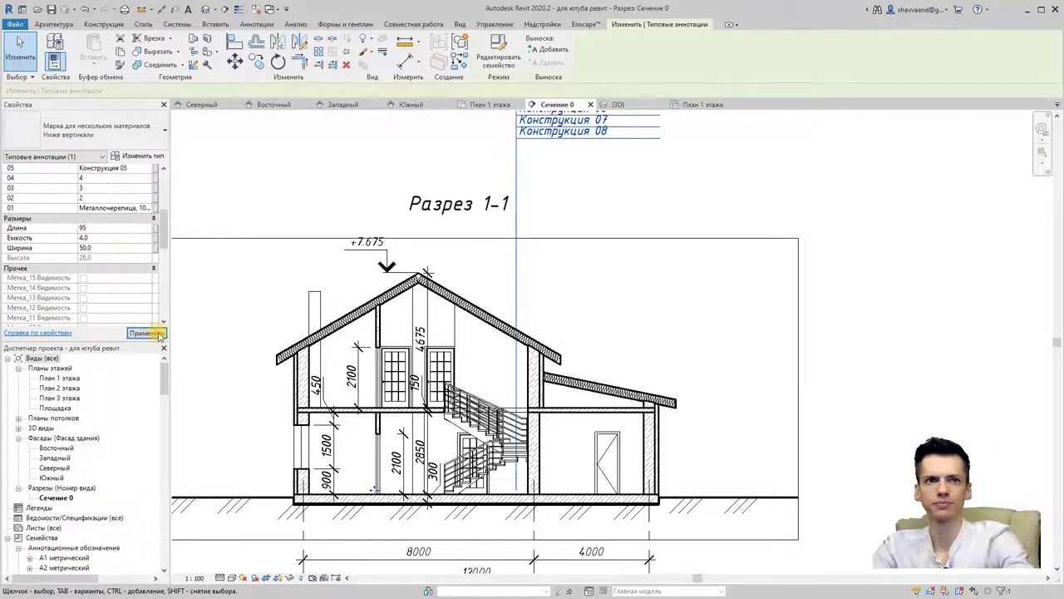
{"action": "left_click", "coordinate": [158, 334]}
{"action": "scroll", "coordinate": [510, 309], "scroll_direction": "up", "scroll_amount": 3}
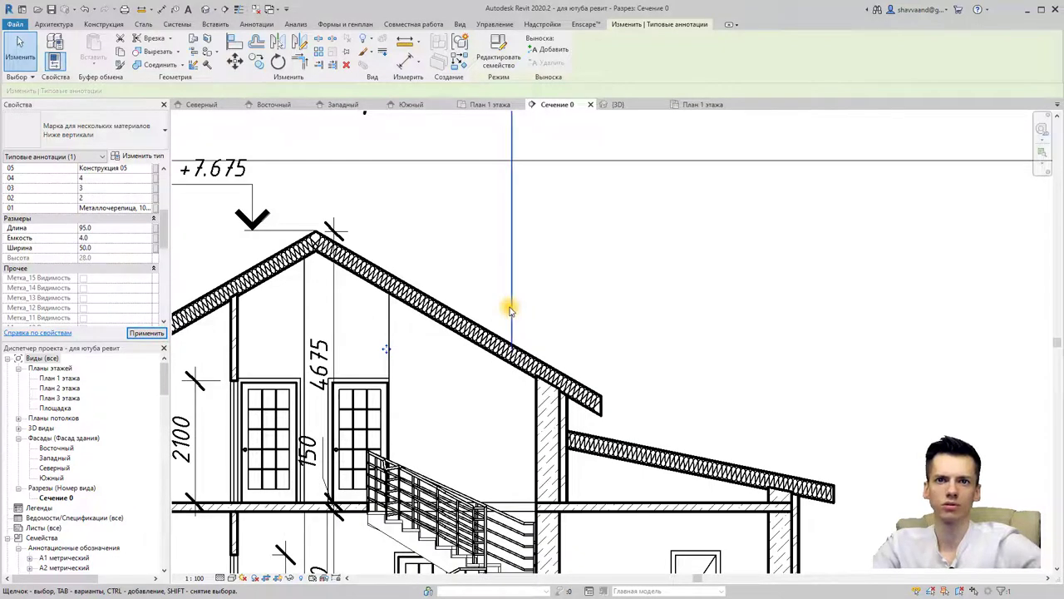
{"action": "scroll", "coordinate": [502, 306], "scroll_direction": "down", "scroll_amount": 2}
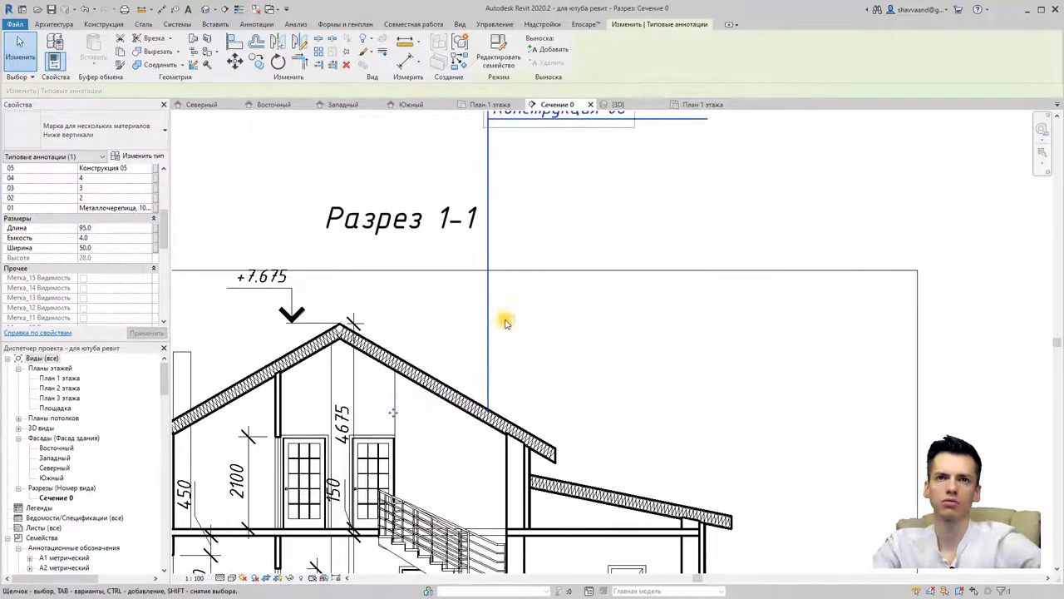
{"action": "scroll", "coordinate": [506, 316], "scroll_direction": "down", "scroll_amount": 1}
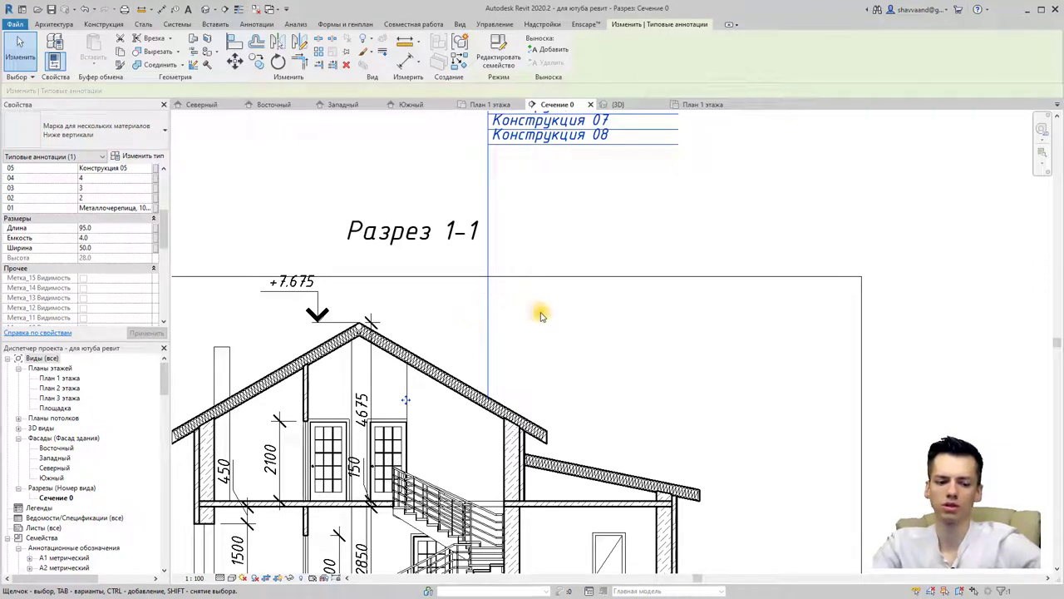
{"action": "scroll", "coordinate": [463, 334], "scroll_direction": "up", "scroll_amount": 1}
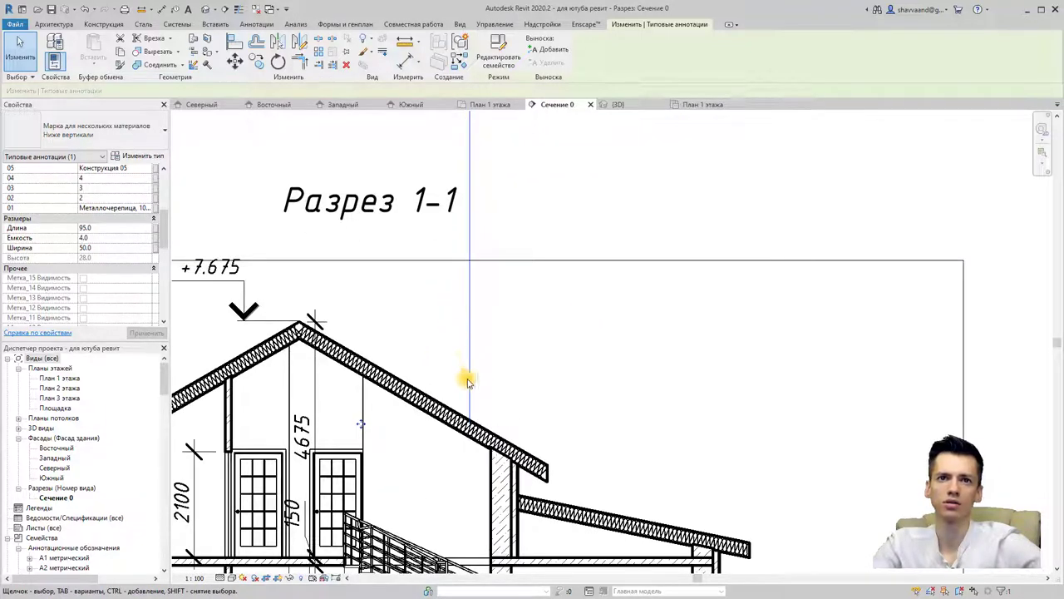
{"action": "scroll", "coordinate": [467, 382], "scroll_direction": "up", "scroll_amount": 1}
{"action": "left_click", "coordinate": [51, 24]}
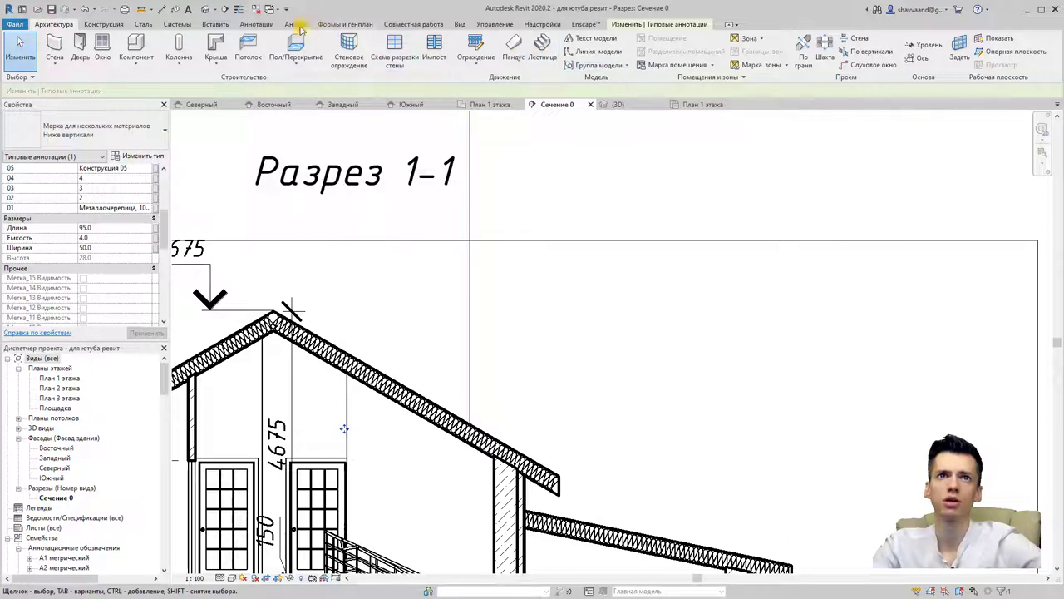
- Draw two short 0.5-style detail lines from the leader's roof end, forming an arrowhead
{"action": "left_click", "coordinate": [251, 25]}
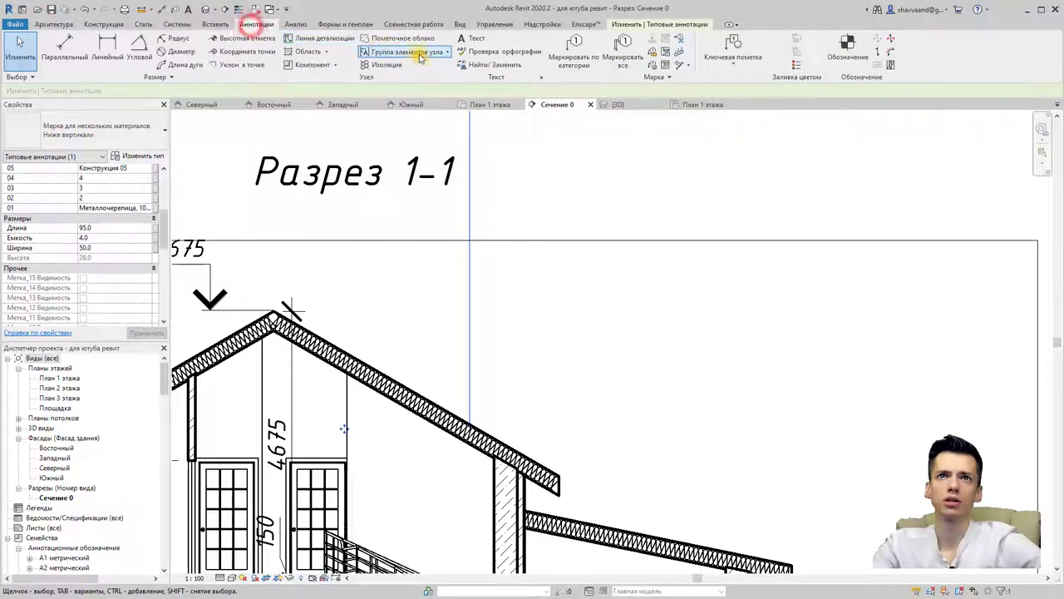
{"action": "left_click", "coordinate": [328, 39]}
{"action": "left_click", "coordinate": [573, 57]}
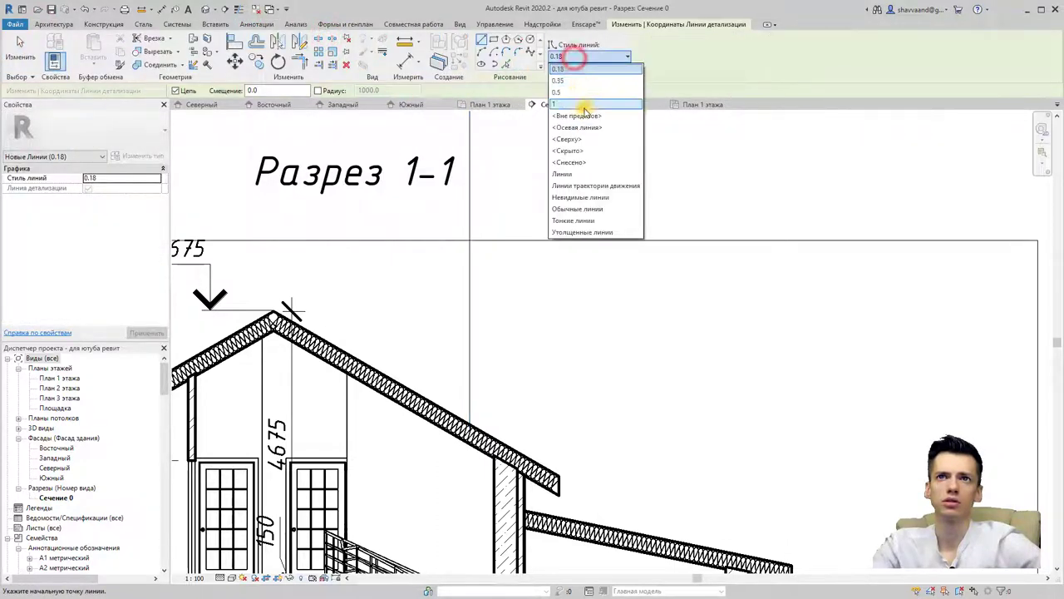
{"action": "left_click", "coordinate": [573, 92]}
{"action": "left_click", "coordinate": [469, 422]}
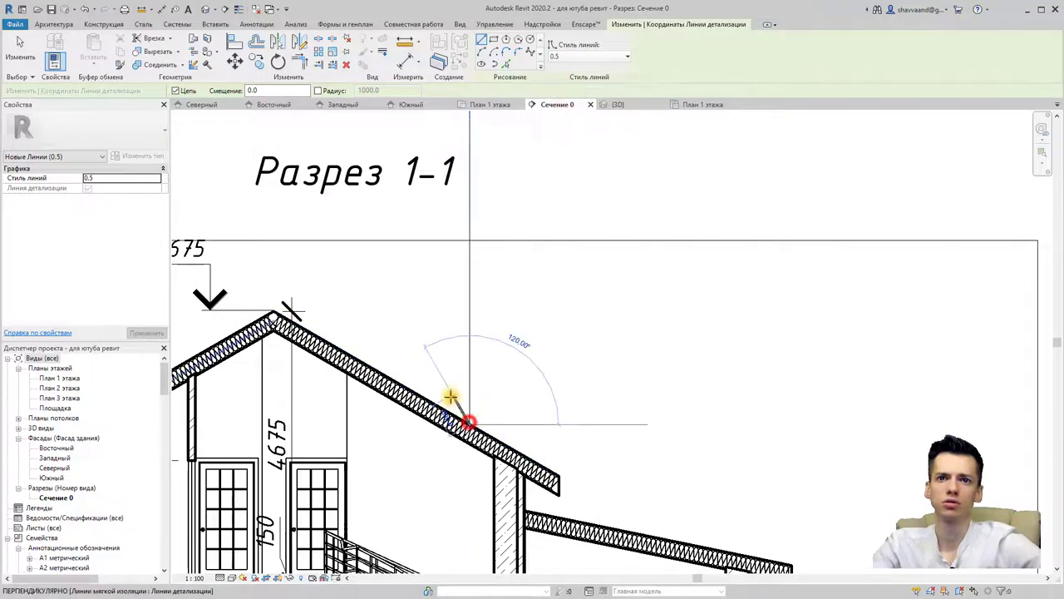
{"action": "scroll", "coordinate": [450, 397], "scroll_direction": "up", "scroll_amount": 2}
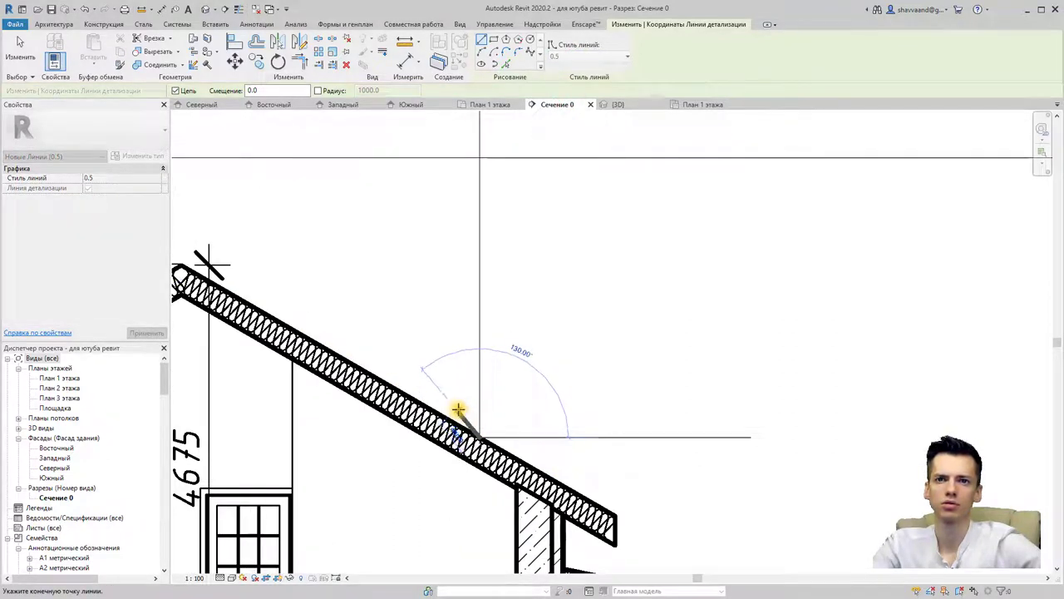
{"action": "left_click", "coordinate": [458, 409]}
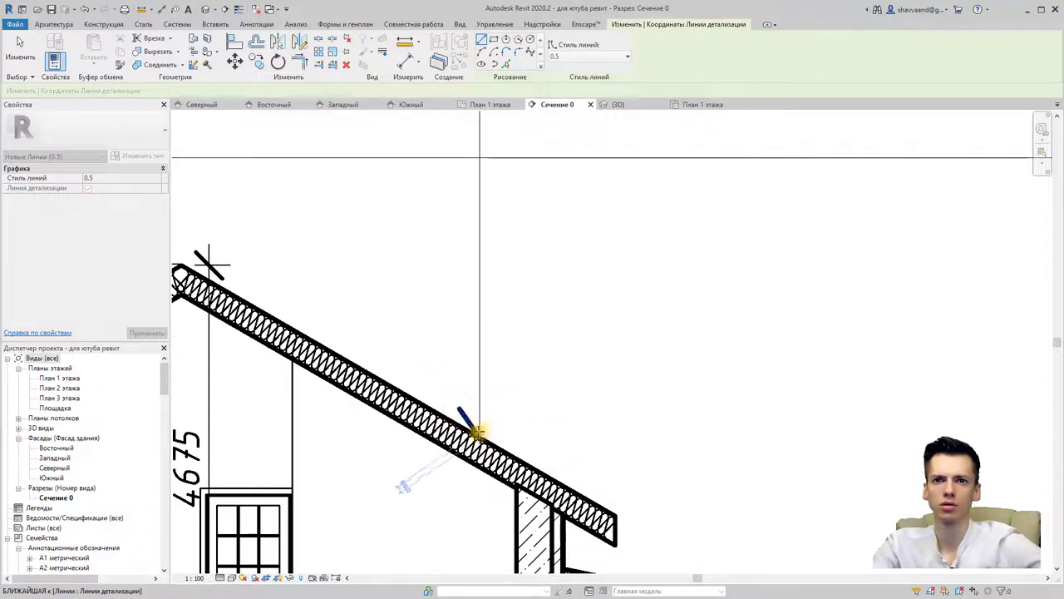
{"action": "left_click", "coordinate": [477, 433]}
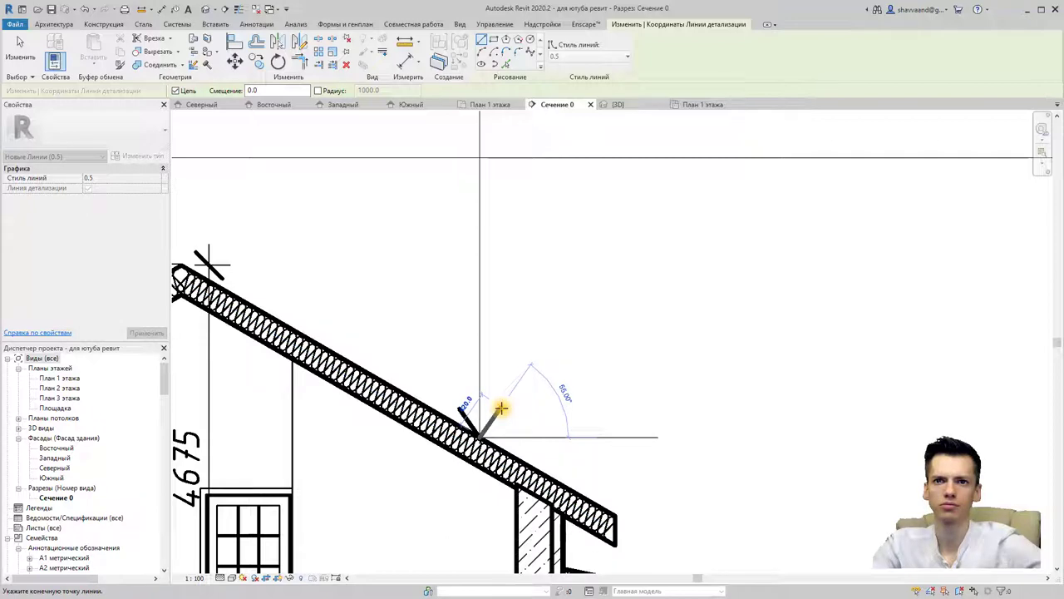
{"action": "left_click", "coordinate": [501, 407]}
{"action": "scroll", "coordinate": [504, 365], "scroll_direction": "down", "scroll_amount": 3}
{"action": "scroll", "coordinate": [503, 249], "scroll_direction": "down", "scroll_amount": 2}
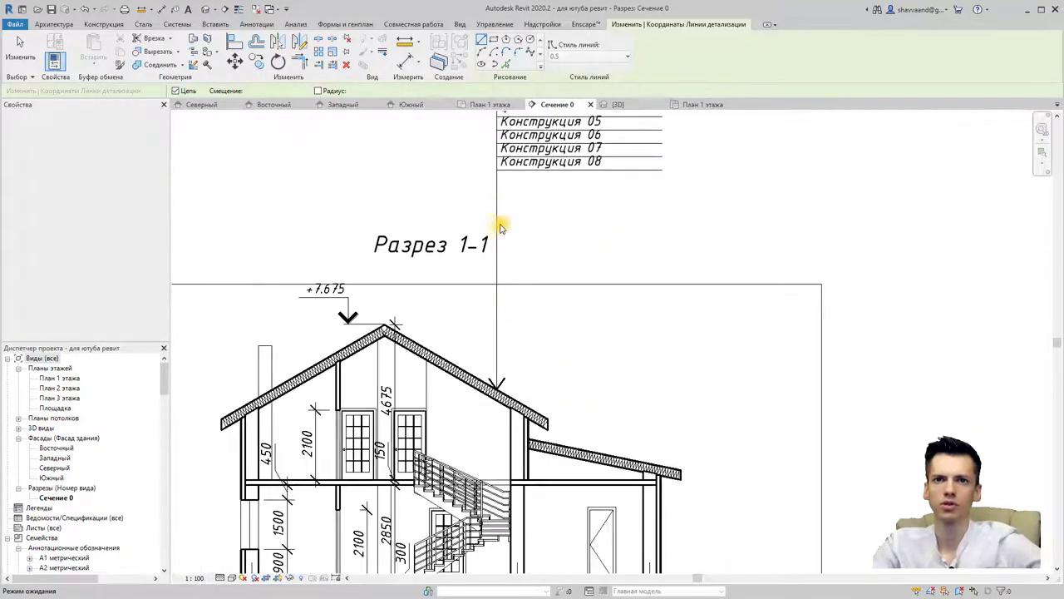
{"action": "key", "text": "Escape"}
{"action": "key", "text": "Escape"}
- Select the multi-material roof tag in the section
{"action": "left_click", "coordinate": [497, 204]}
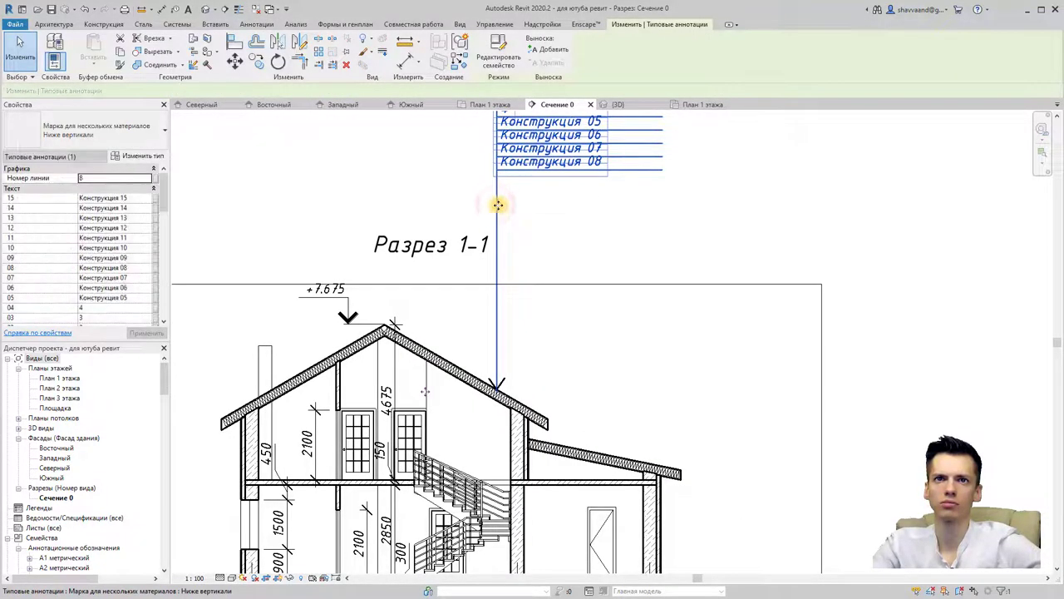
{"action": "scroll", "coordinate": [150, 208], "scroll_direction": "down", "scroll_amount": 5}
{"action": "scroll", "coordinate": [150, 209], "scroll_direction": "down", "scroll_amount": 5}
{"action": "scroll", "coordinate": [159, 222], "scroll_direction": "down", "scroll_amount": 5}
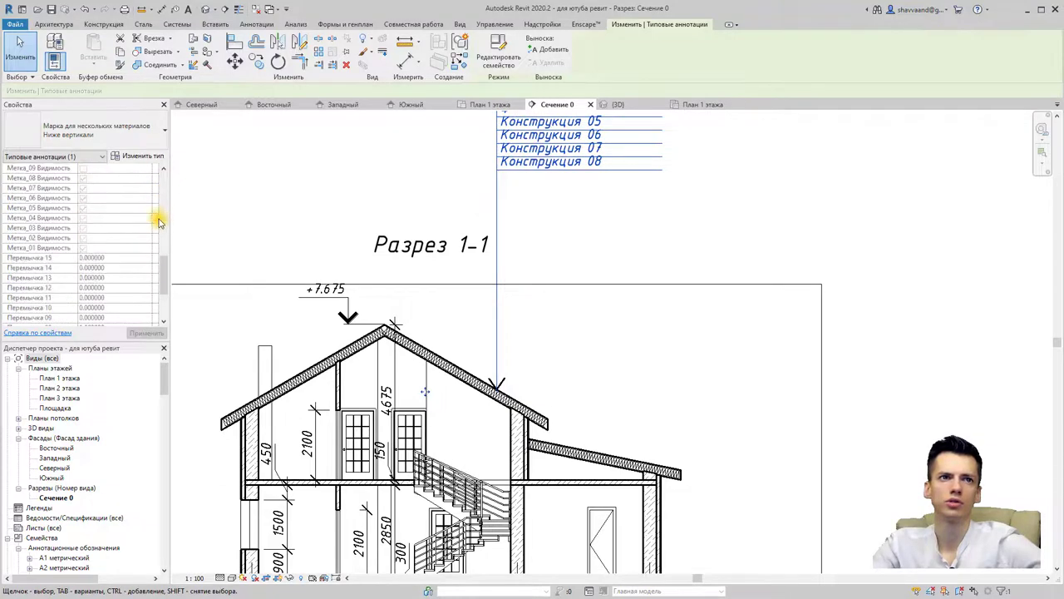
{"action": "scroll", "coordinate": [159, 220], "scroll_direction": "up", "scroll_amount": 5}
{"action": "scroll", "coordinate": [159, 214], "scroll_direction": "up", "scroll_amount": 5}
{"action": "scroll", "coordinate": [159, 213], "scroll_direction": "up", "scroll_amount": 5}
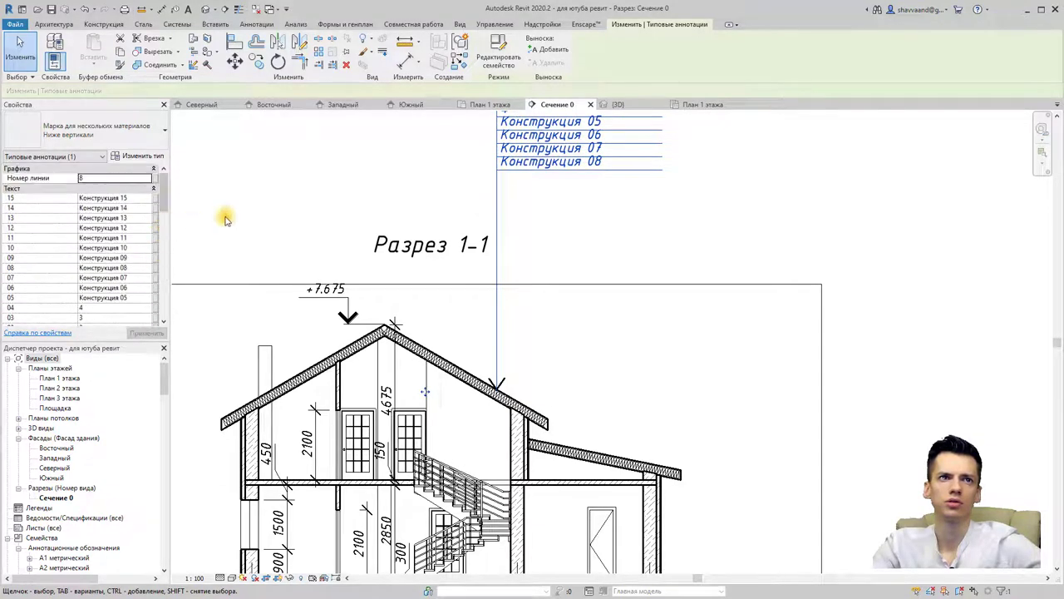
- Override the tag's projection line weight by element in this view
{"action": "right_click", "coordinate": [502, 145]}
{"action": "left_click", "coordinate": [731, 262]}
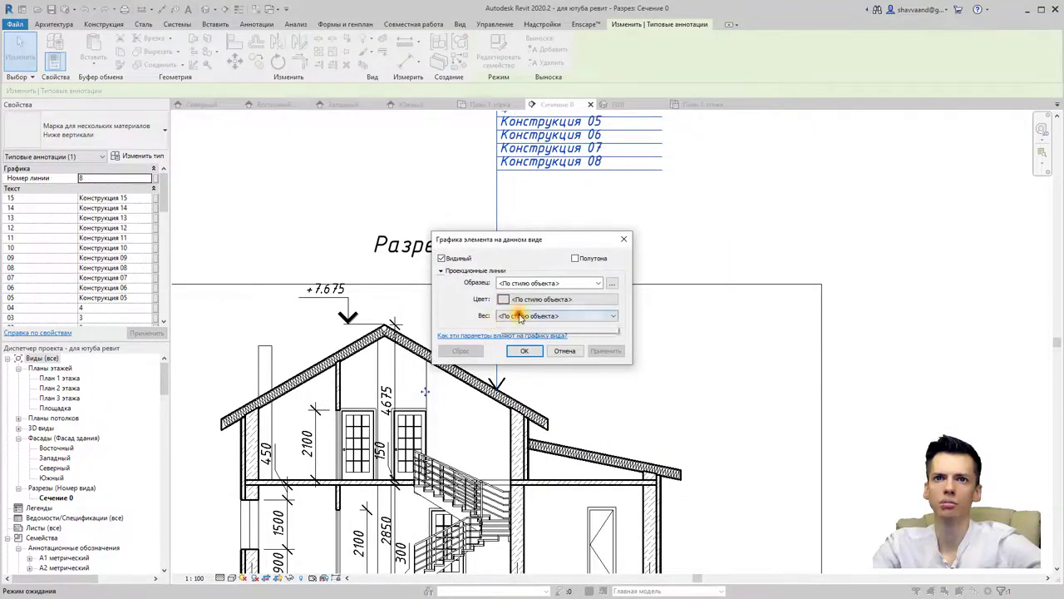
{"action": "left_click", "coordinate": [519, 316]}
{"action": "left_click", "coordinate": [504, 339]}
{"action": "left_click", "coordinate": [520, 350]}
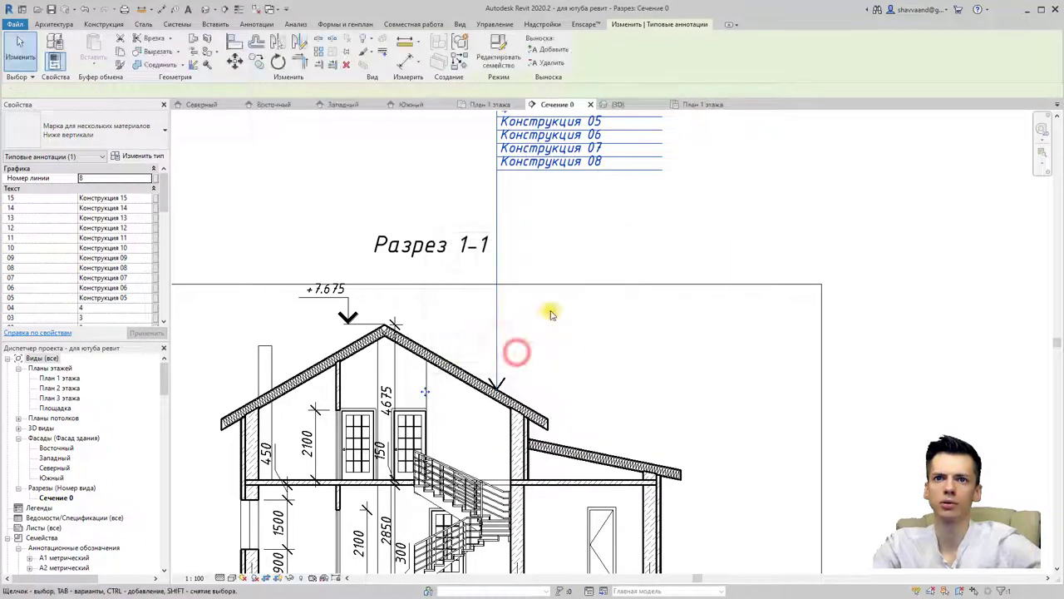
{"action": "left_click", "coordinate": [577, 238]}
{"action": "middle_click_drag", "start_coordinate": [576, 238], "coordinate": [577, 321]}
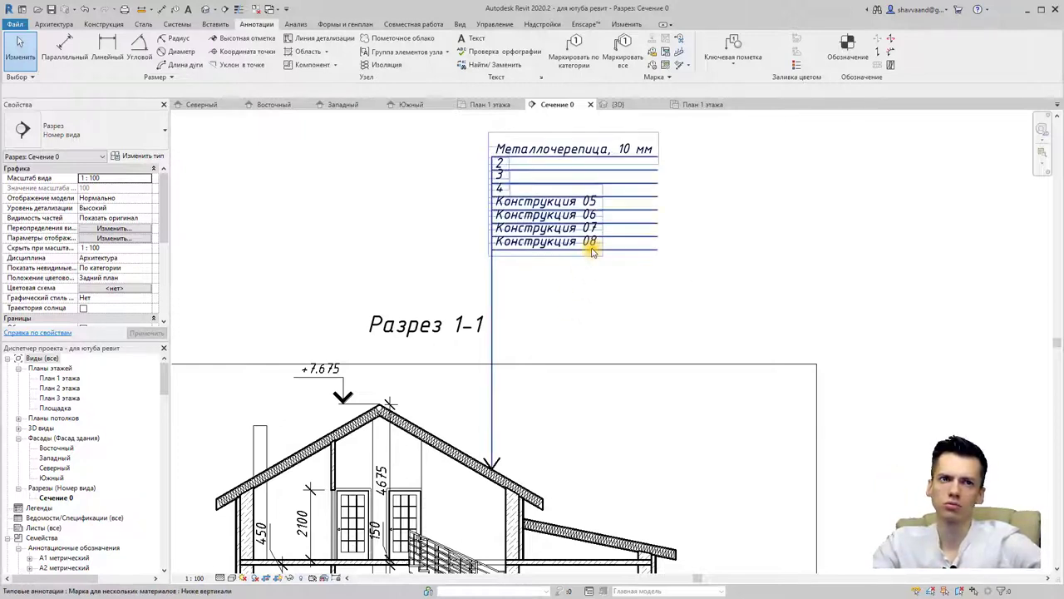
- Set the roof tag's Длина to 60
{"action": "scroll", "coordinate": [138, 270], "scroll_direction": "down", "scroll_amount": 5}
{"action": "scroll", "coordinate": [137, 271], "scroll_direction": "down", "scroll_amount": 3}
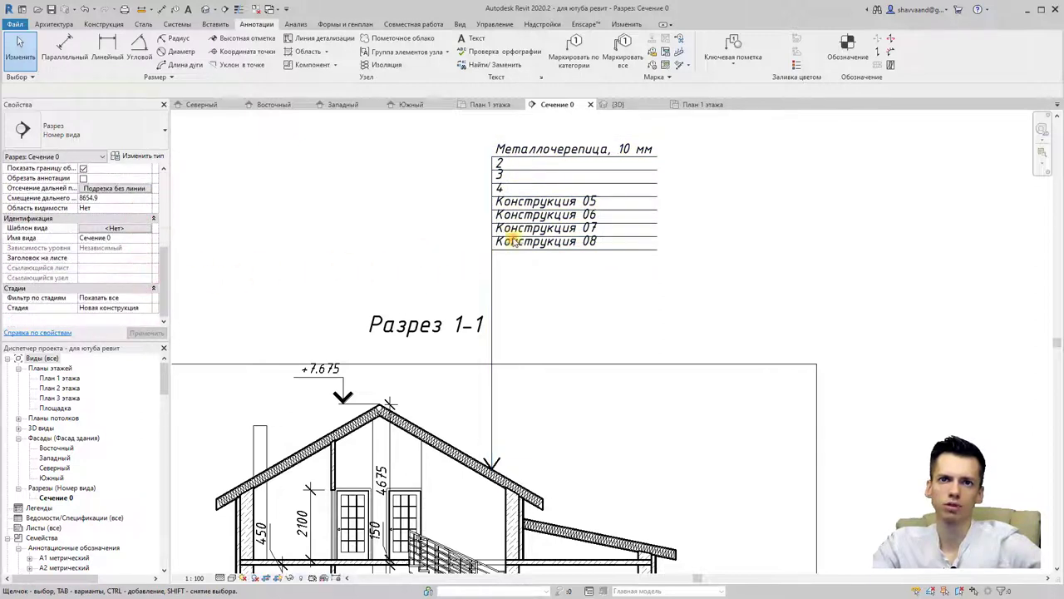
{"action": "left_click", "coordinate": [509, 239]}
{"action": "scroll", "coordinate": [106, 221], "scroll_direction": "up", "scroll_amount": 3}
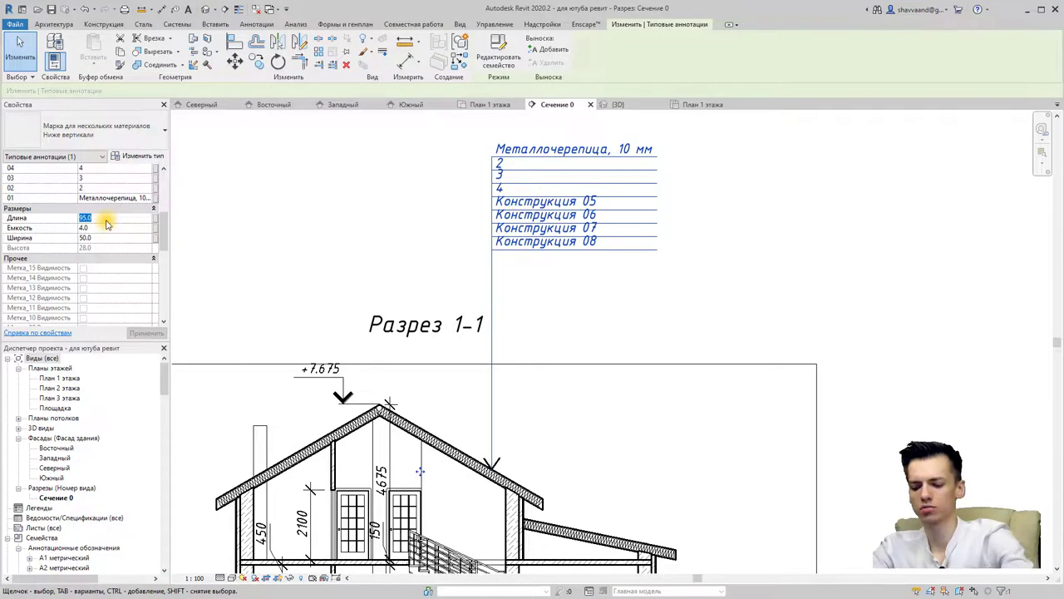
{"action": "type", "text": "60"}
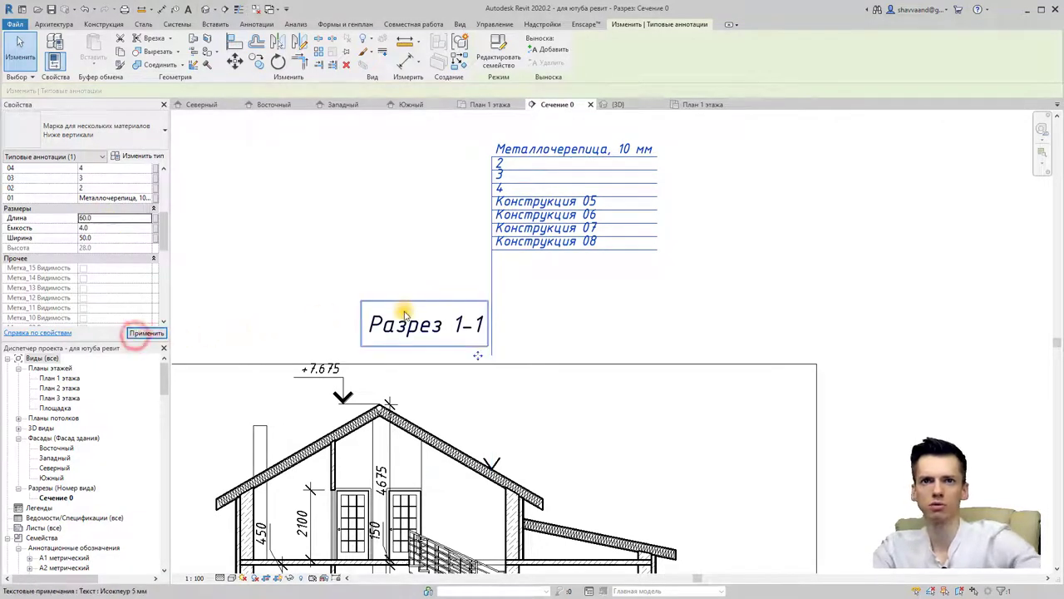
{"action": "left_click_drag", "start_coordinate": [492, 279], "coordinate": [494, 391]}
- Rotate one arrowhead stroke with RO so the leader arrow is symmetric
{"action": "scroll", "coordinate": [494, 463], "scroll_direction": "up", "scroll_amount": 5}
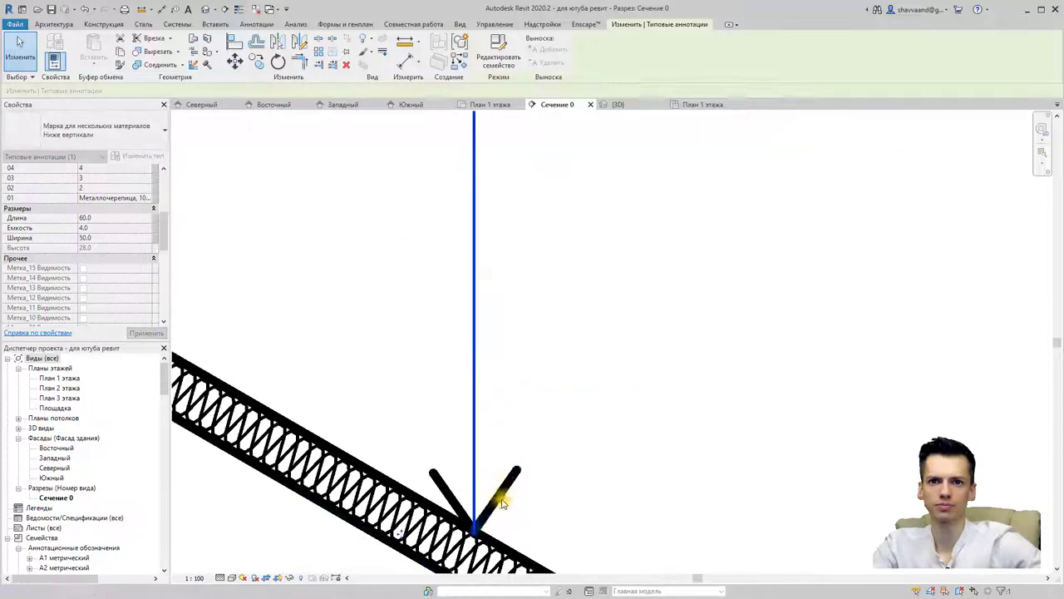
{"action": "left_click", "coordinate": [491, 499]}
{"action": "key", "text": "r"}
{"action": "key", "text": "o"}
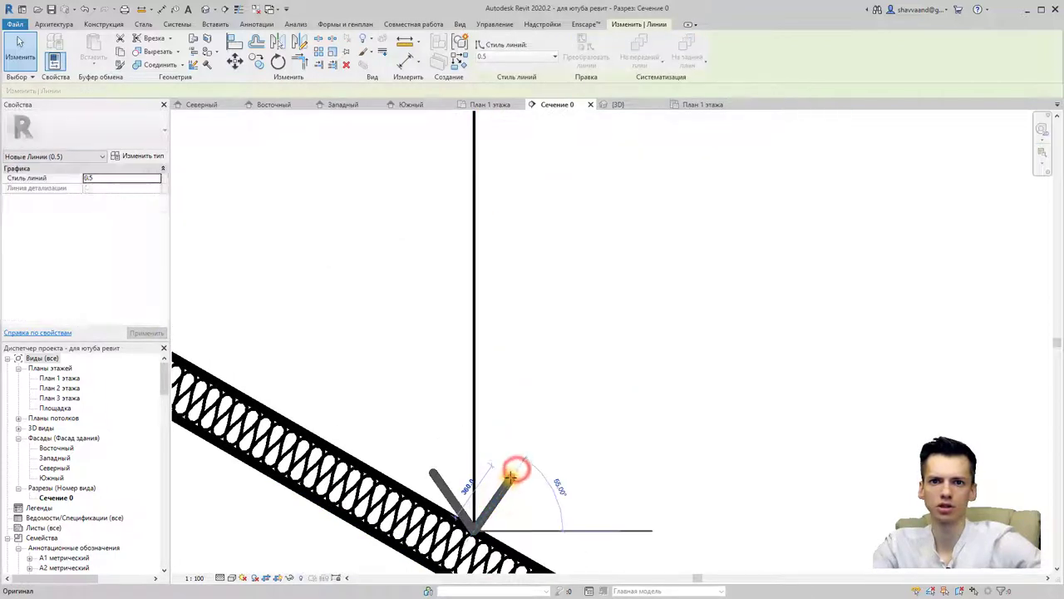
{"action": "left_click", "coordinate": [510, 475]}
{"action": "left_click", "coordinate": [606, 416]}
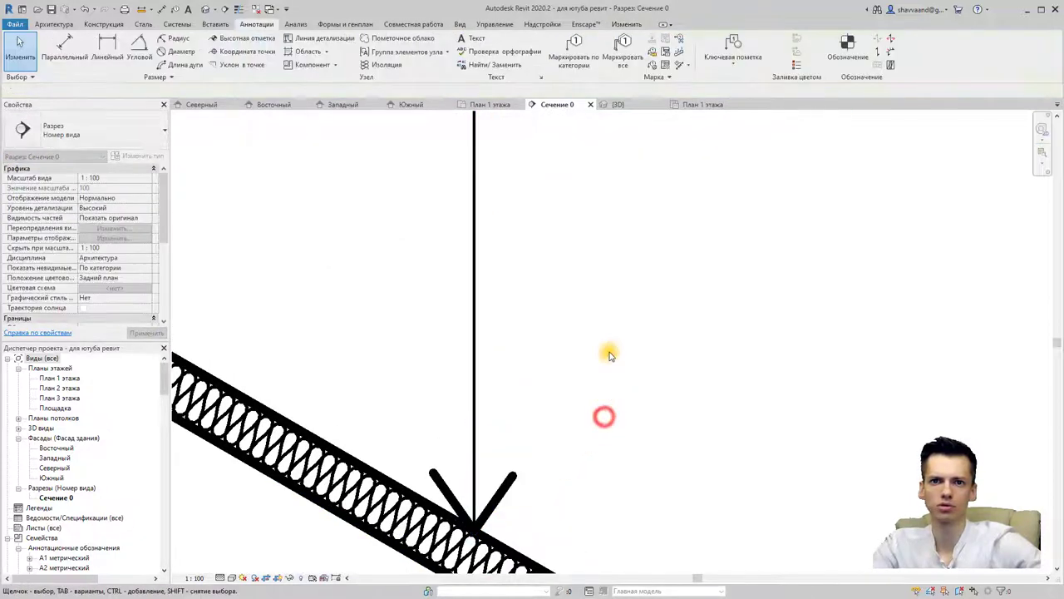
{"action": "scroll", "coordinate": [608, 352], "scroll_direction": "down", "scroll_amount": 3}
{"action": "scroll", "coordinate": [614, 323], "scroll_direction": "down", "scroll_amount": 3}
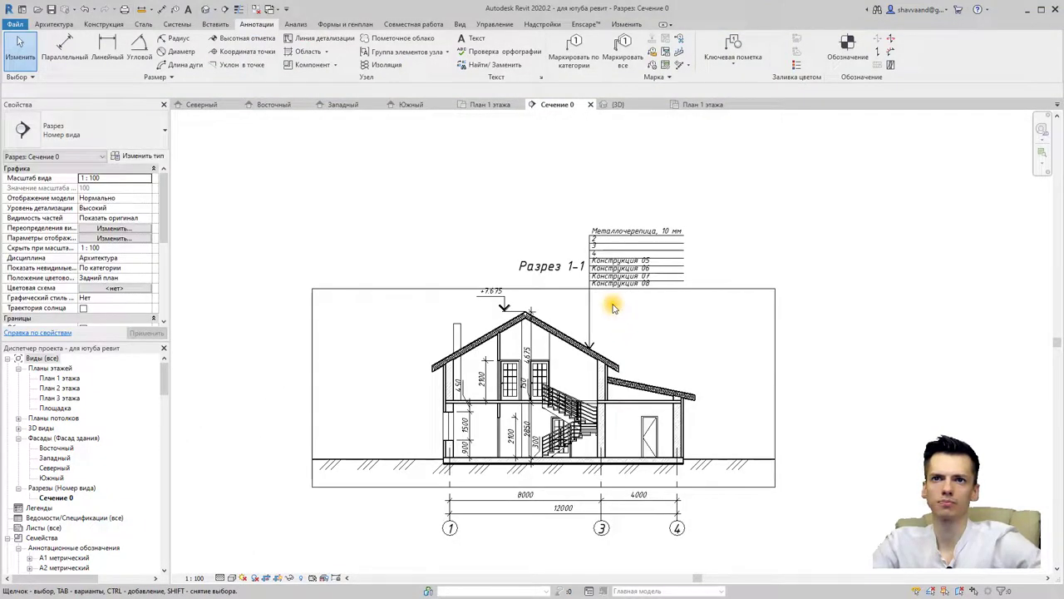
- Hide the crop region boundary around the section drawing
{"action": "left_click", "coordinate": [278, 577]}
{"action": "middle_click_drag", "start_coordinate": [327, 362], "coordinate": [303, 326]}
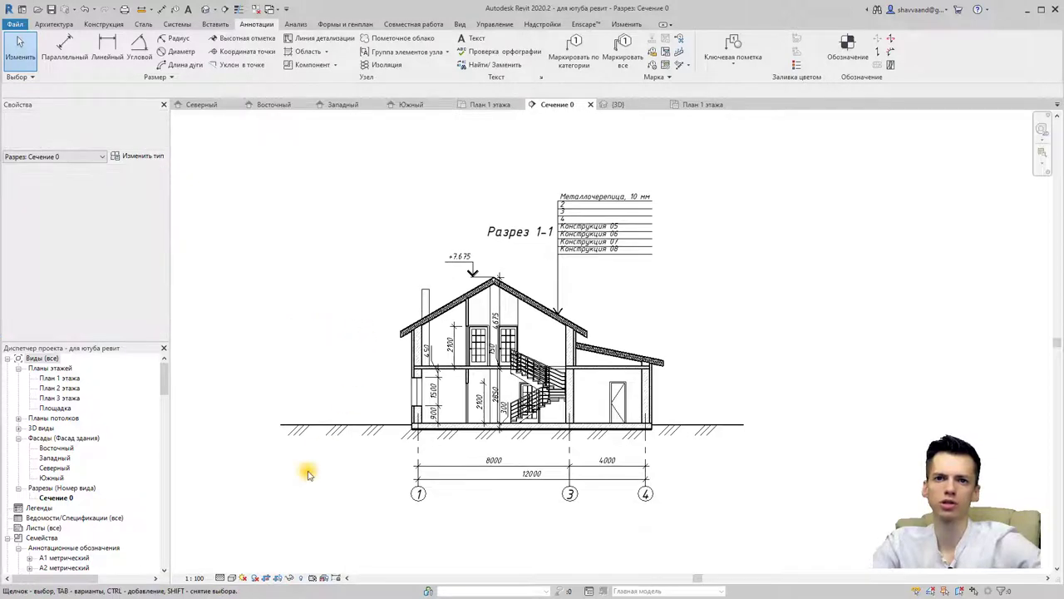
{"action": "left_click", "coordinate": [278, 576]}
{"action": "left_click", "coordinate": [277, 577]}
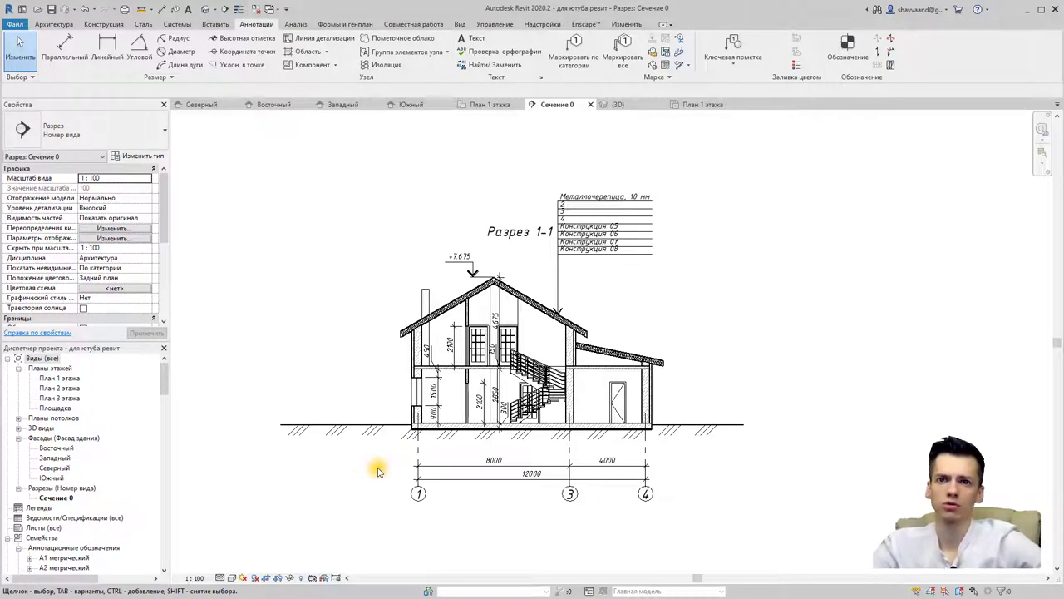
- Zoom in and out to inspect the staircase and door area
{"action": "scroll", "coordinate": [526, 407], "scroll_direction": "up", "scroll_amount": 5}
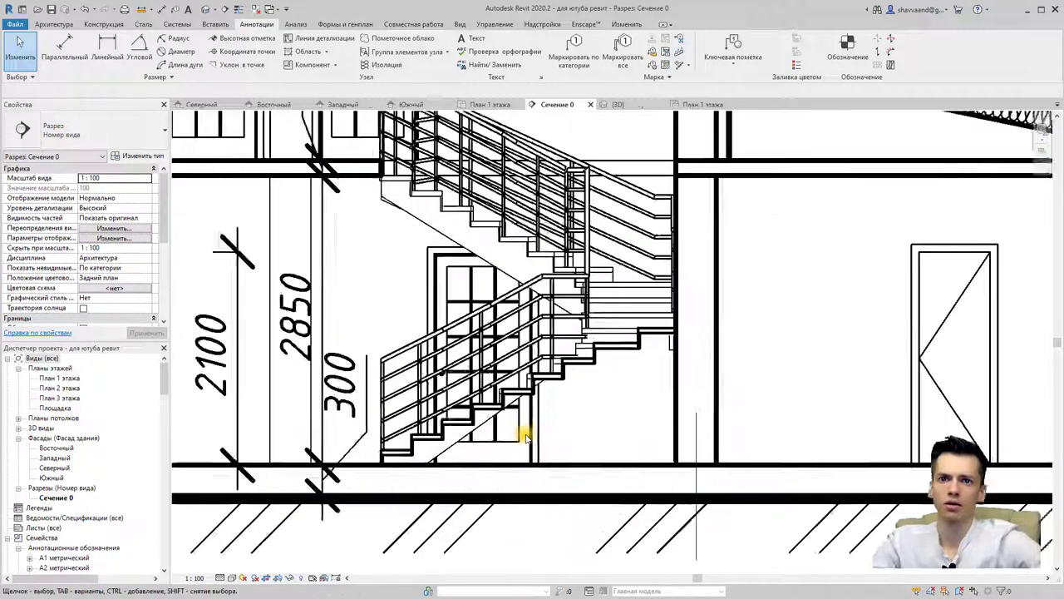
{"action": "scroll", "coordinate": [520, 435], "scroll_direction": "up", "scroll_amount": 2}
{"action": "scroll", "coordinate": [499, 391], "scroll_direction": "down", "scroll_amount": 3}
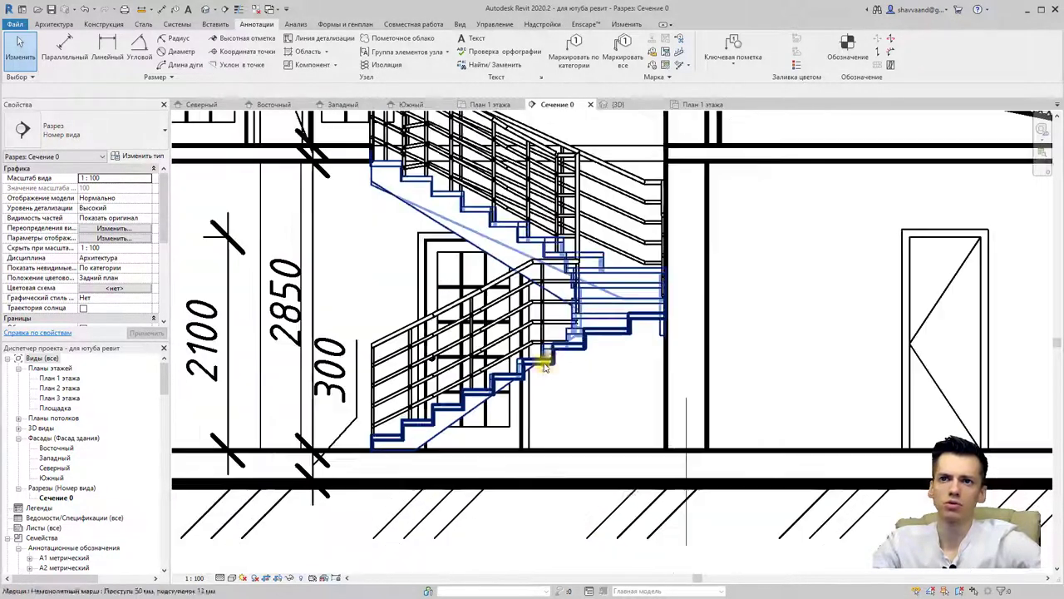
{"action": "scroll", "coordinate": [549, 359], "scroll_direction": "down", "scroll_amount": 2}
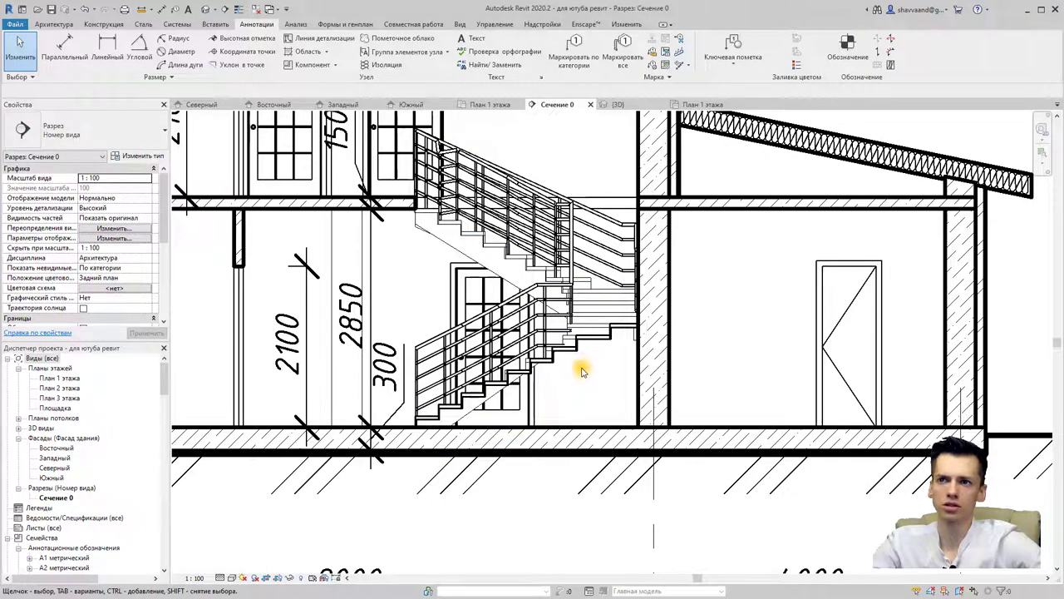
{"action": "scroll", "coordinate": [582, 372], "scroll_direction": "down", "scroll_amount": 1}
{"action": "scroll", "coordinate": [562, 376], "scroll_direction": "down", "scroll_amount": 1}
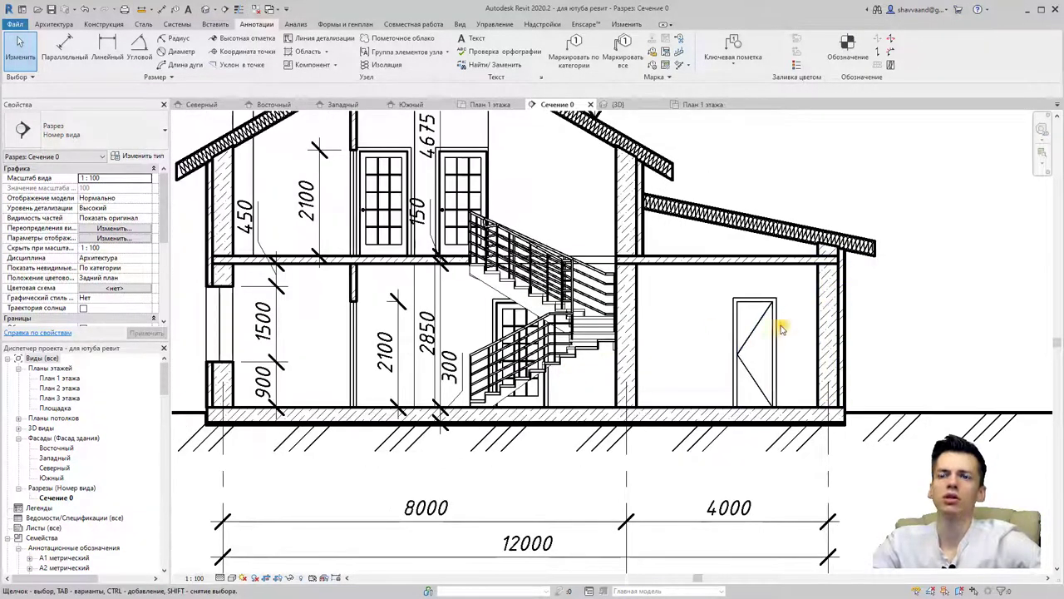
{"action": "scroll", "coordinate": [768, 335], "scroll_direction": "up", "scroll_amount": 3}
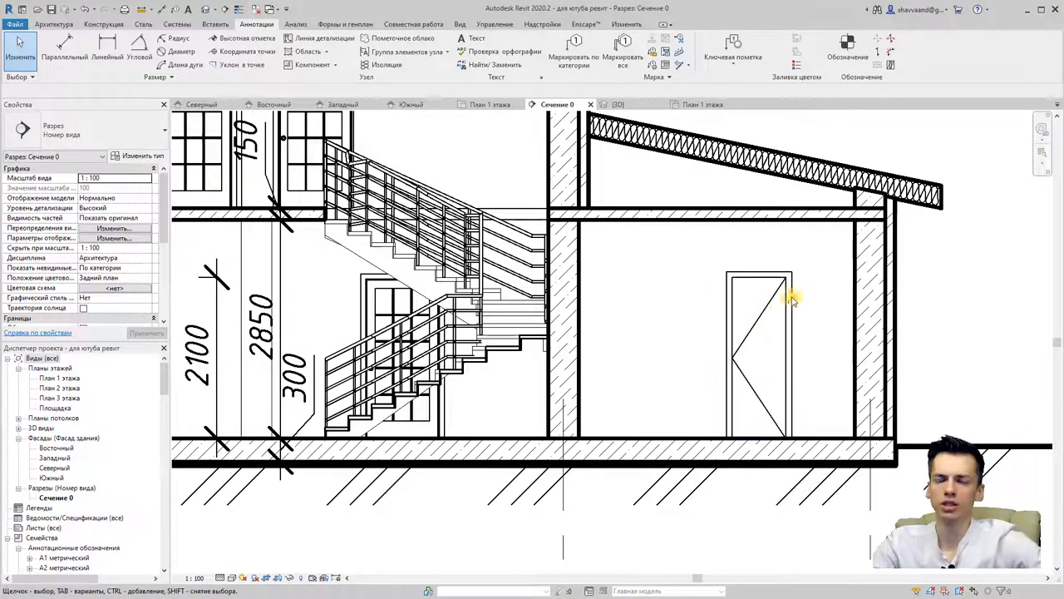
{"action": "scroll", "coordinate": [748, 366], "scroll_direction": "down", "scroll_amount": 2}
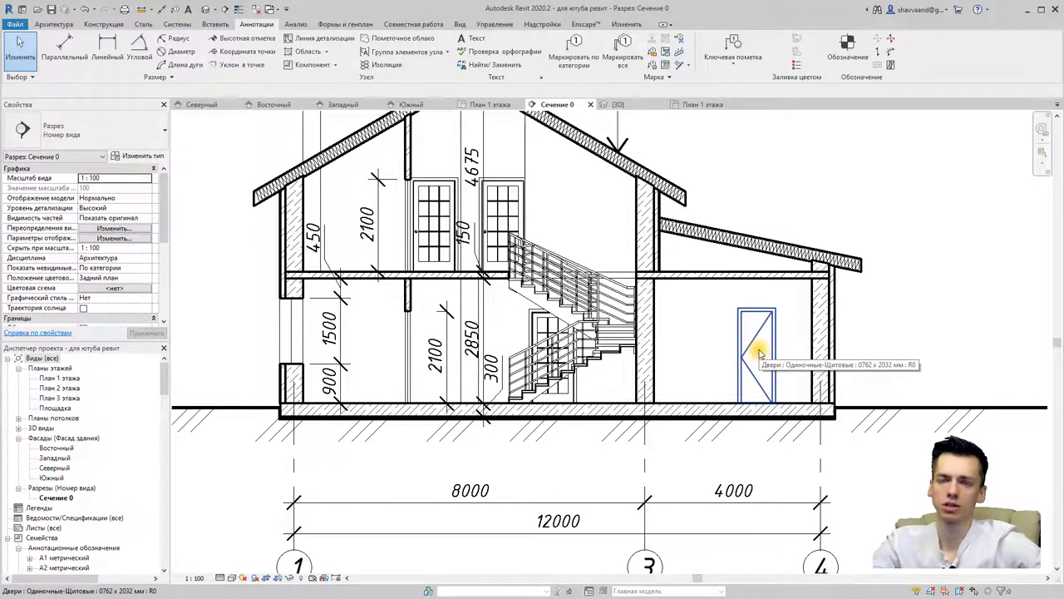
{"action": "scroll", "coordinate": [758, 353], "scroll_direction": "down", "scroll_amount": 5}
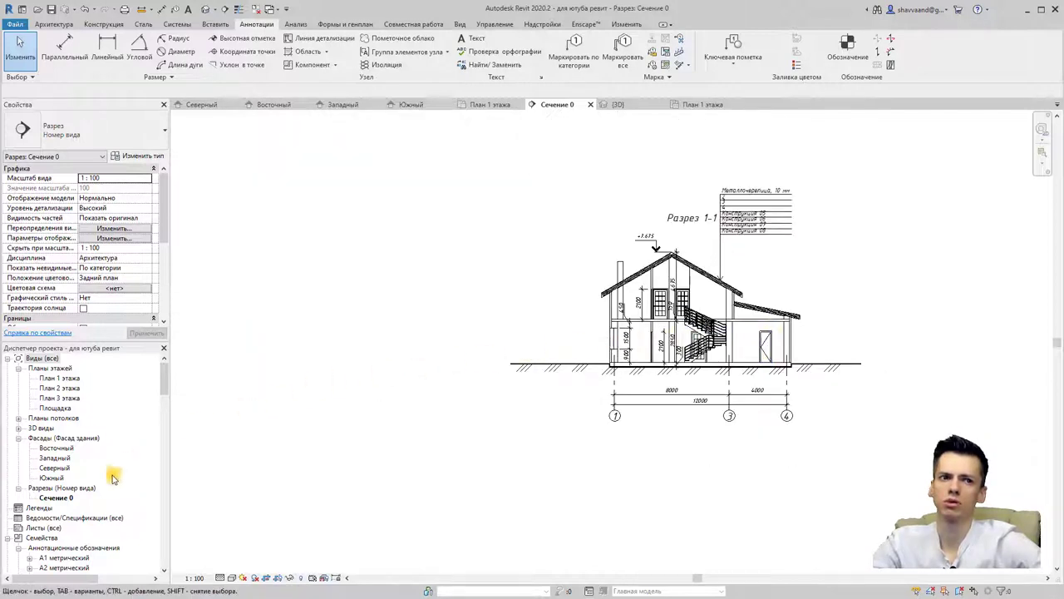
- Rename the Сечение 0 view to 'Разрез 1-1' in the Project Browser
{"action": "right_click", "coordinate": [60, 498]}
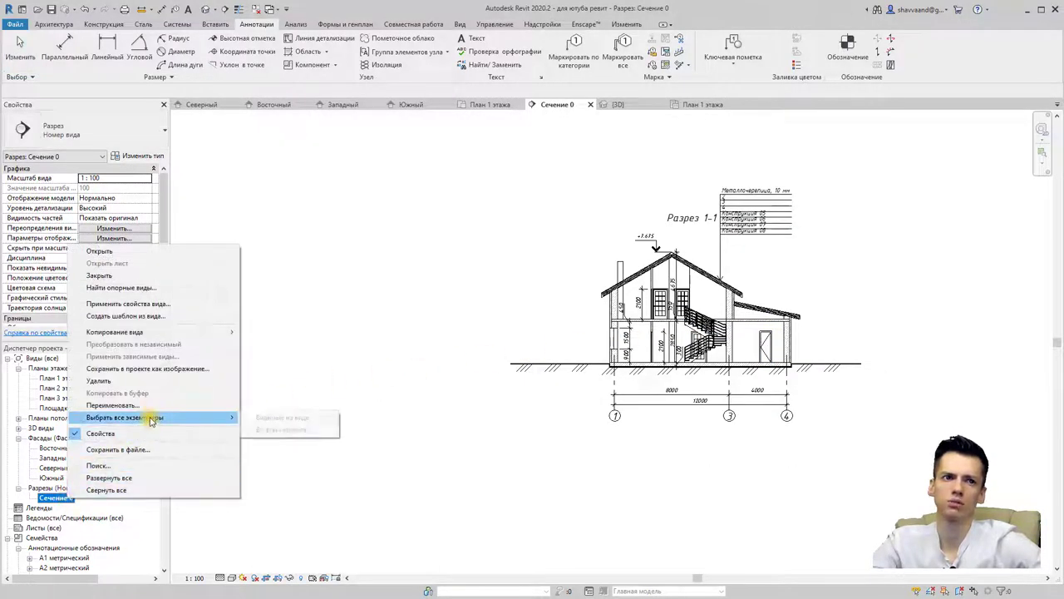
{"action": "left_click", "coordinate": [151, 404]}
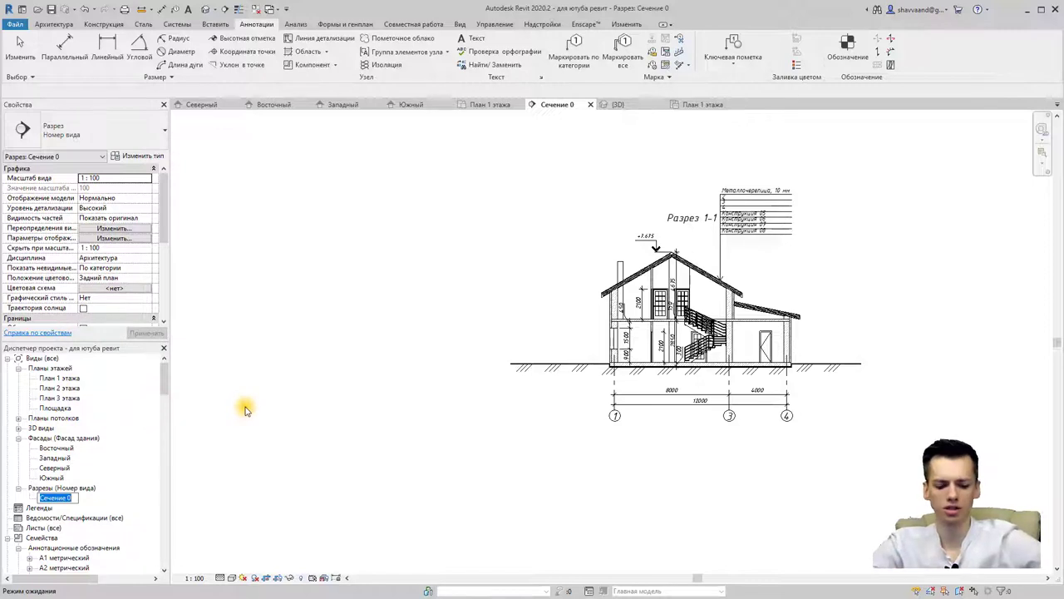
{"action": "type", "text": "Разрез"}
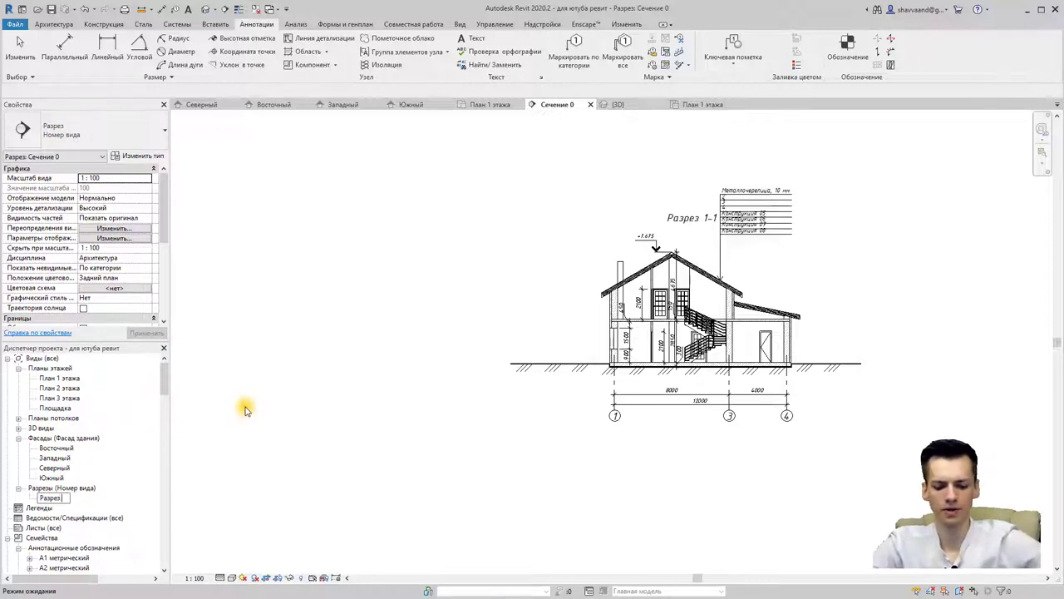
{"action": "type", "text": " 1-1"}
{"action": "key", "text": "Return"}
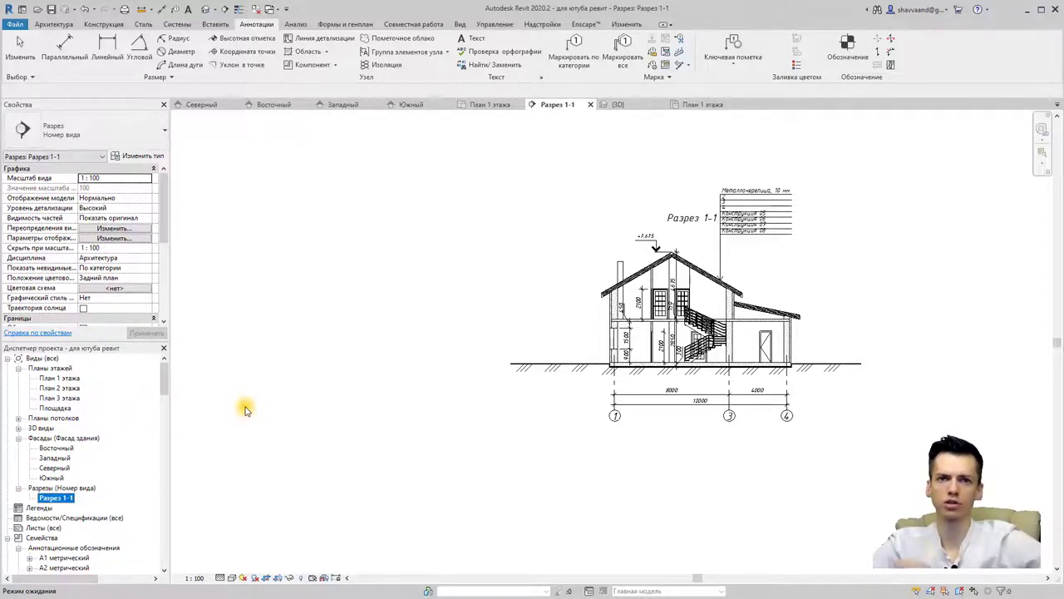